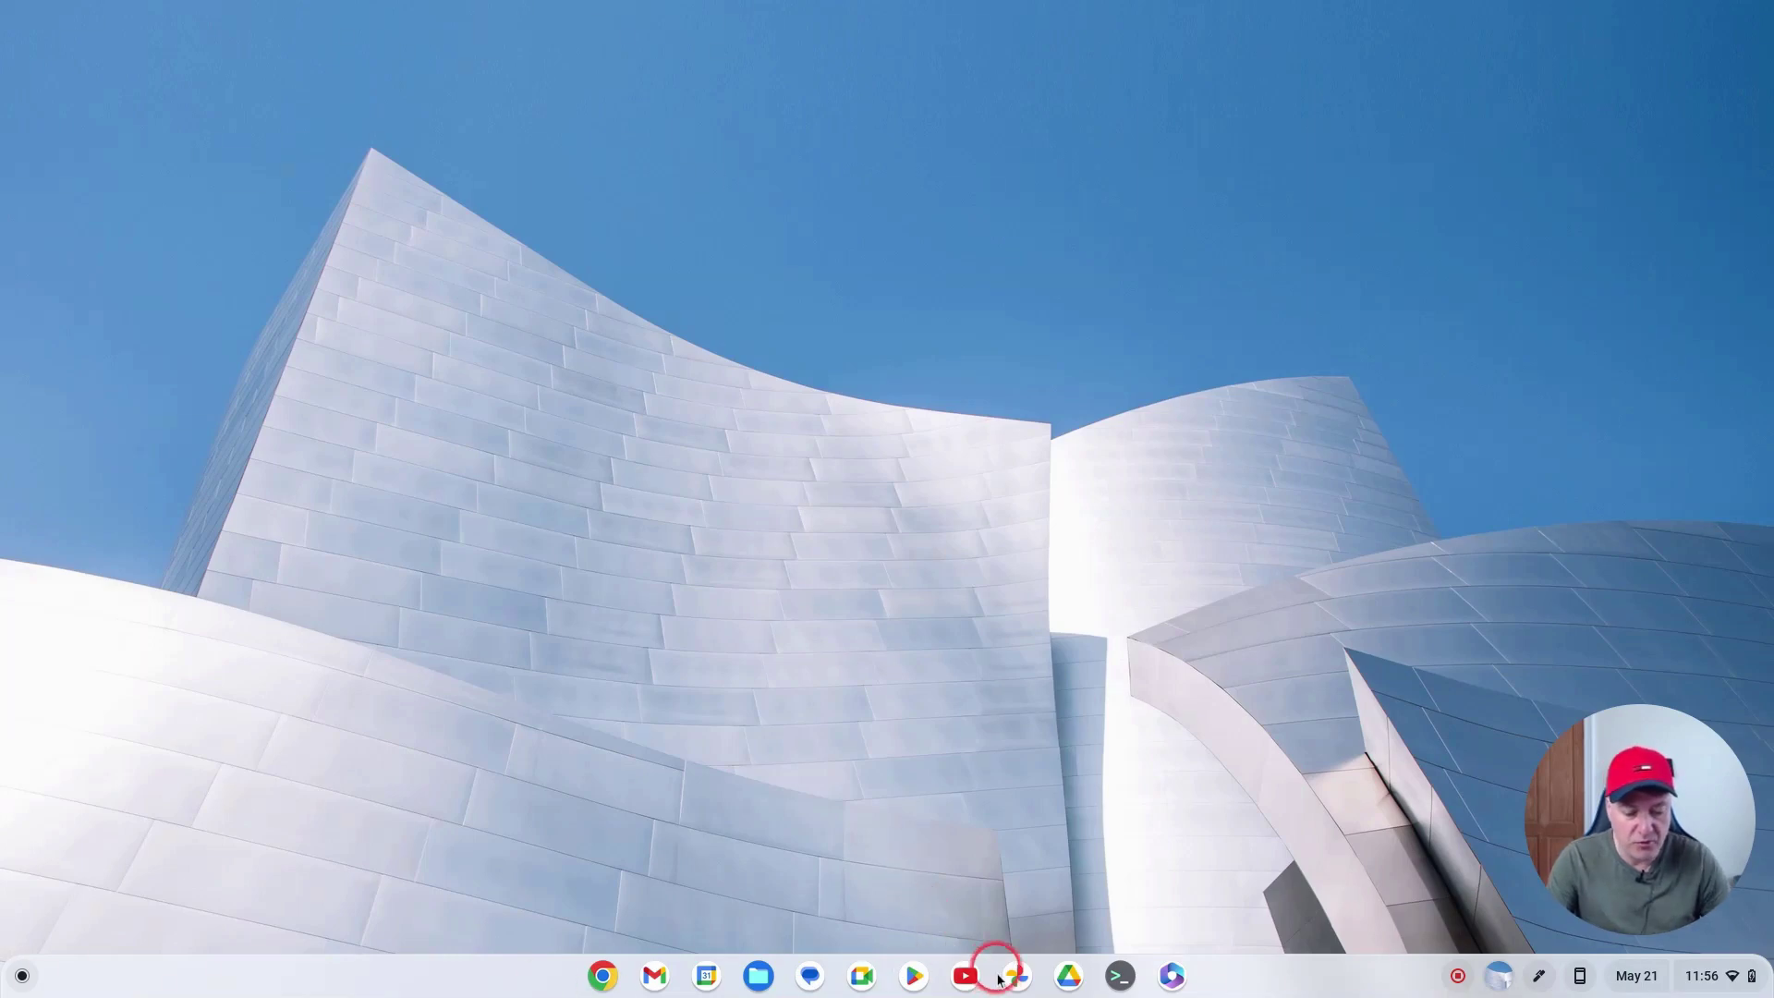
# Step: View My Drive in a maximized Google Drive window, dismissing the search chip tips, and close the window
pyautogui.click(1063, 977)
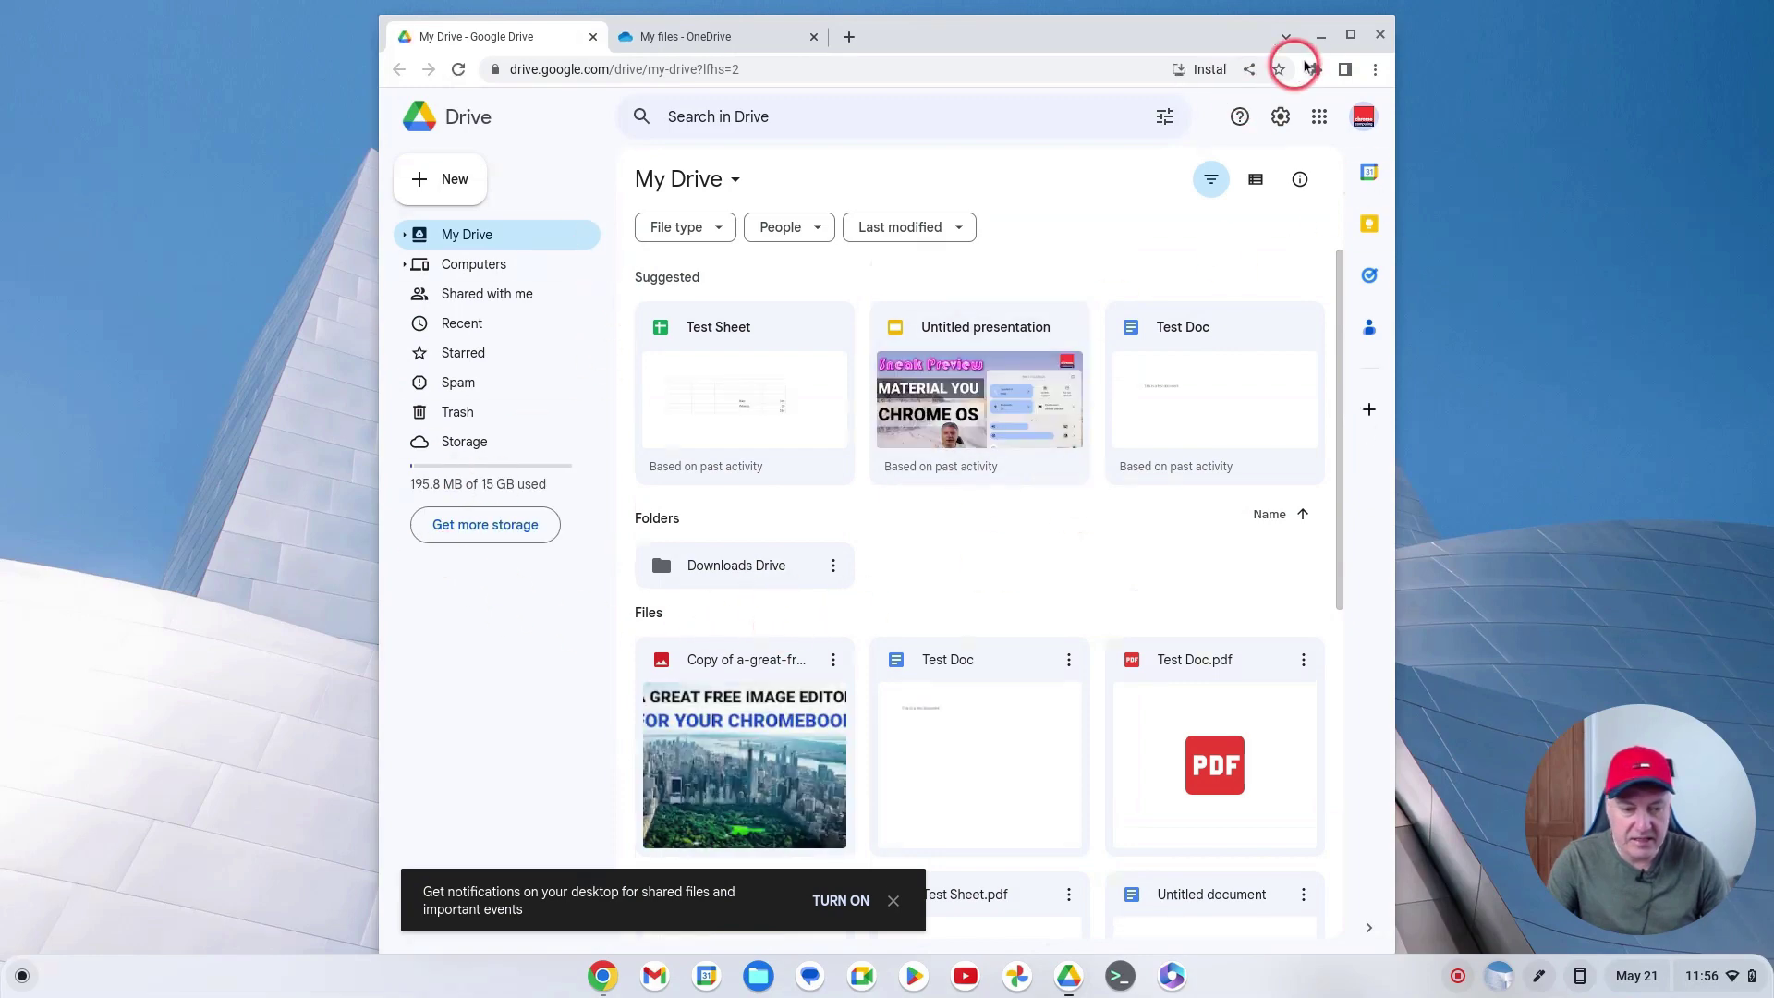
pyautogui.click(1350, 34)
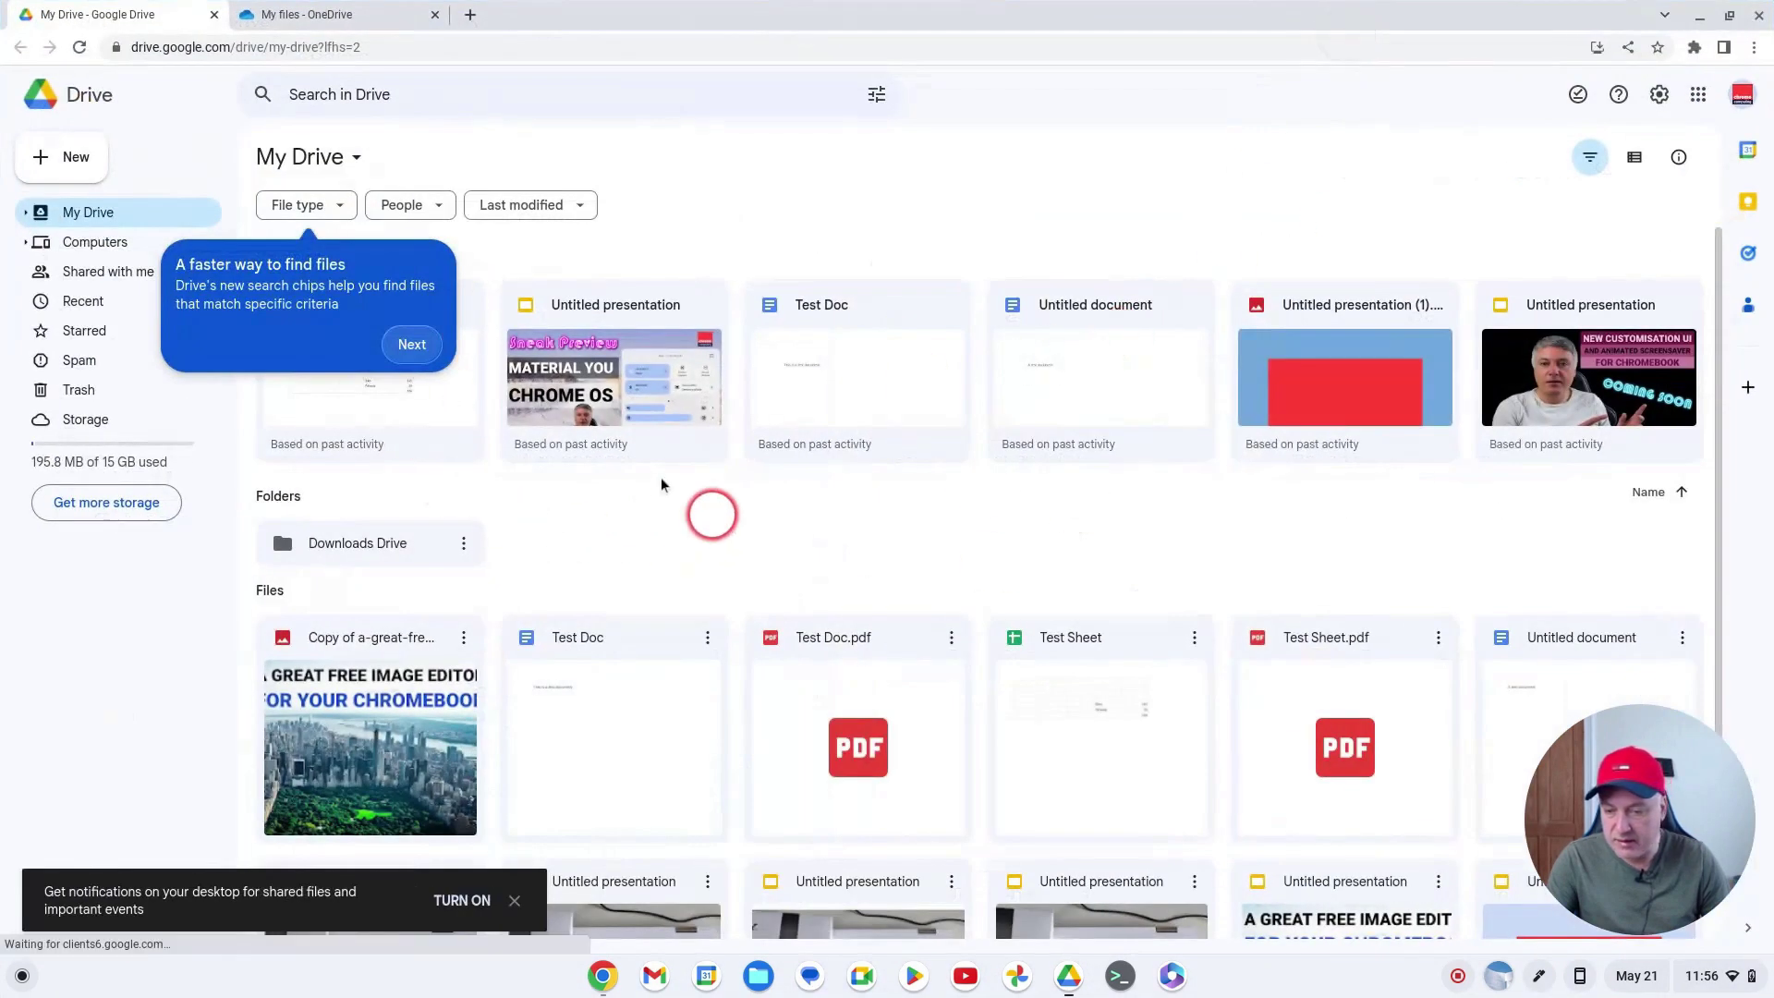
pyautogui.click(416, 347)
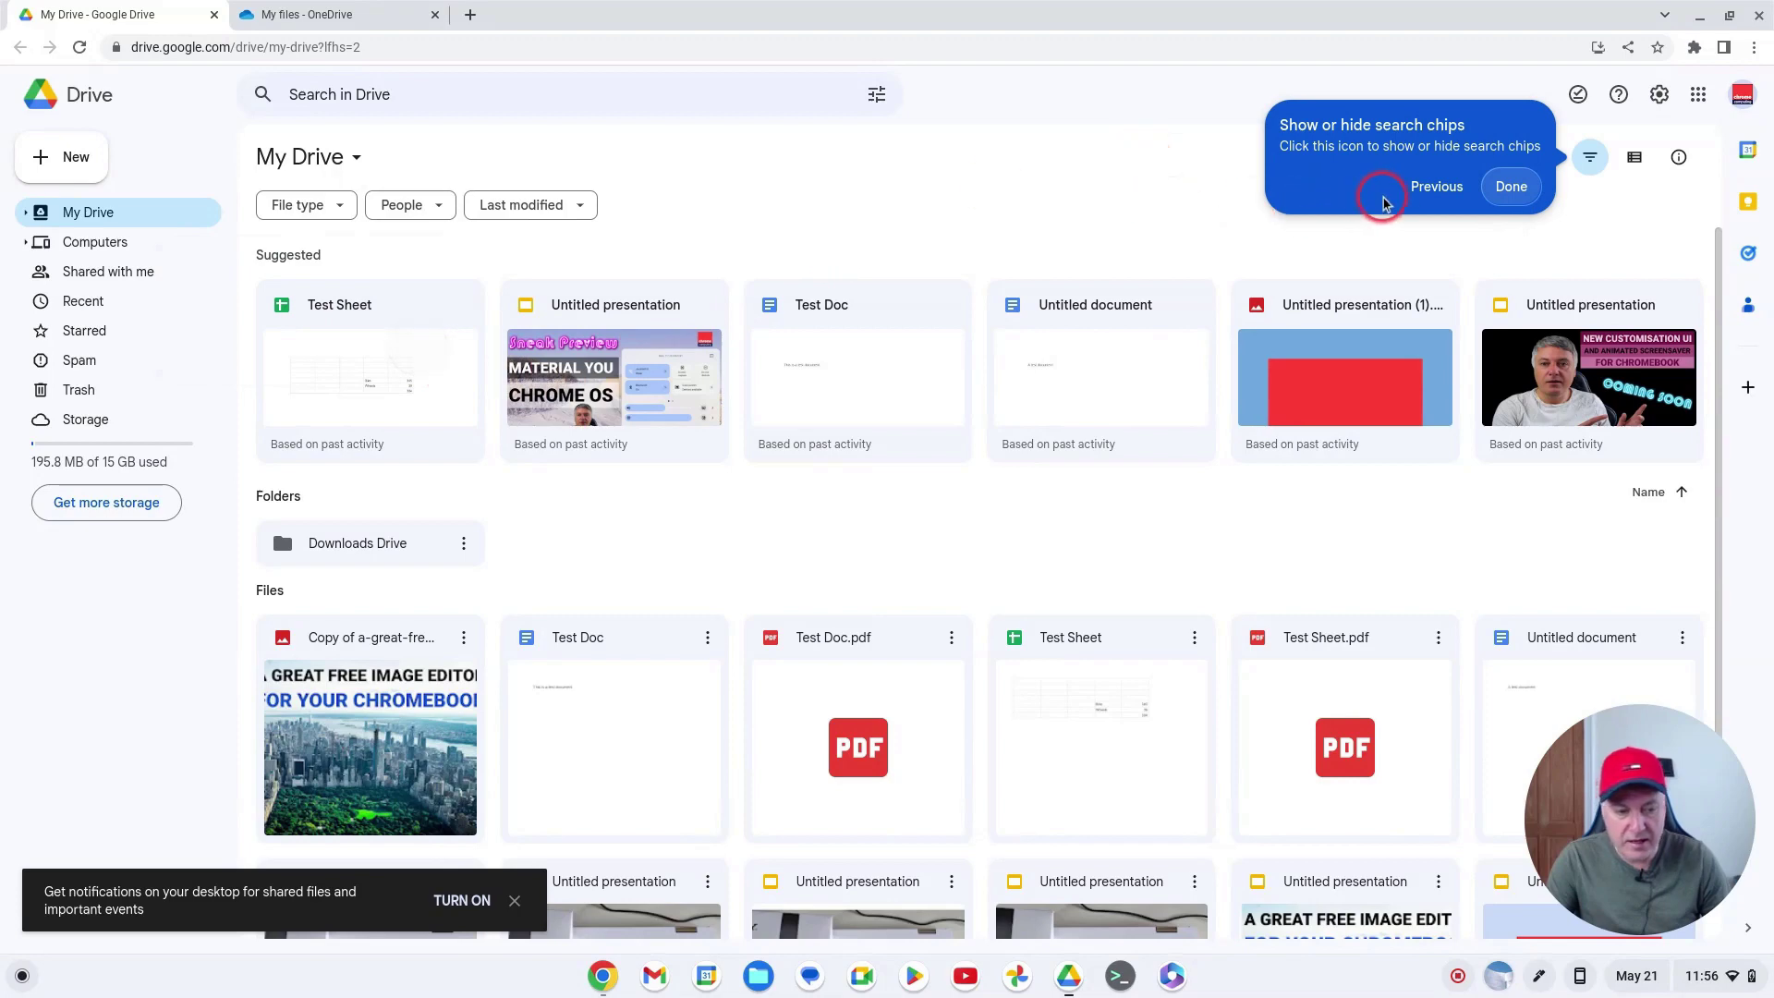
pyautogui.click(1499, 189)
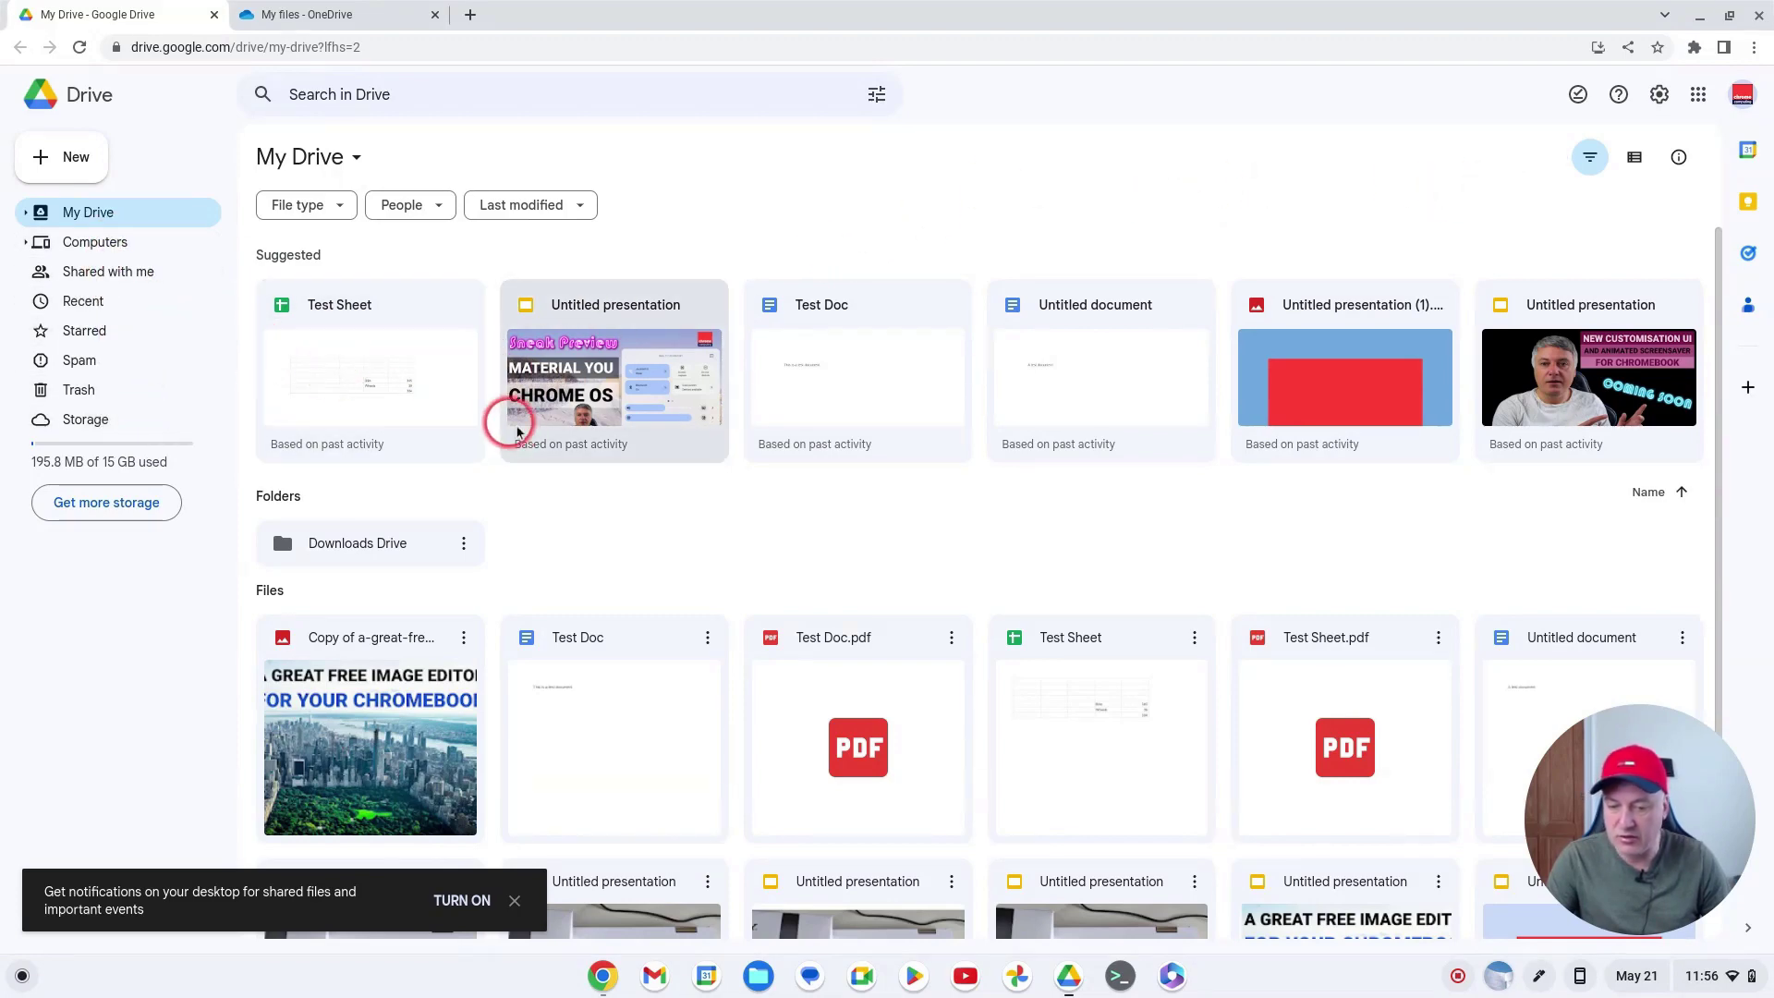
pyautogui.click(915, 543)
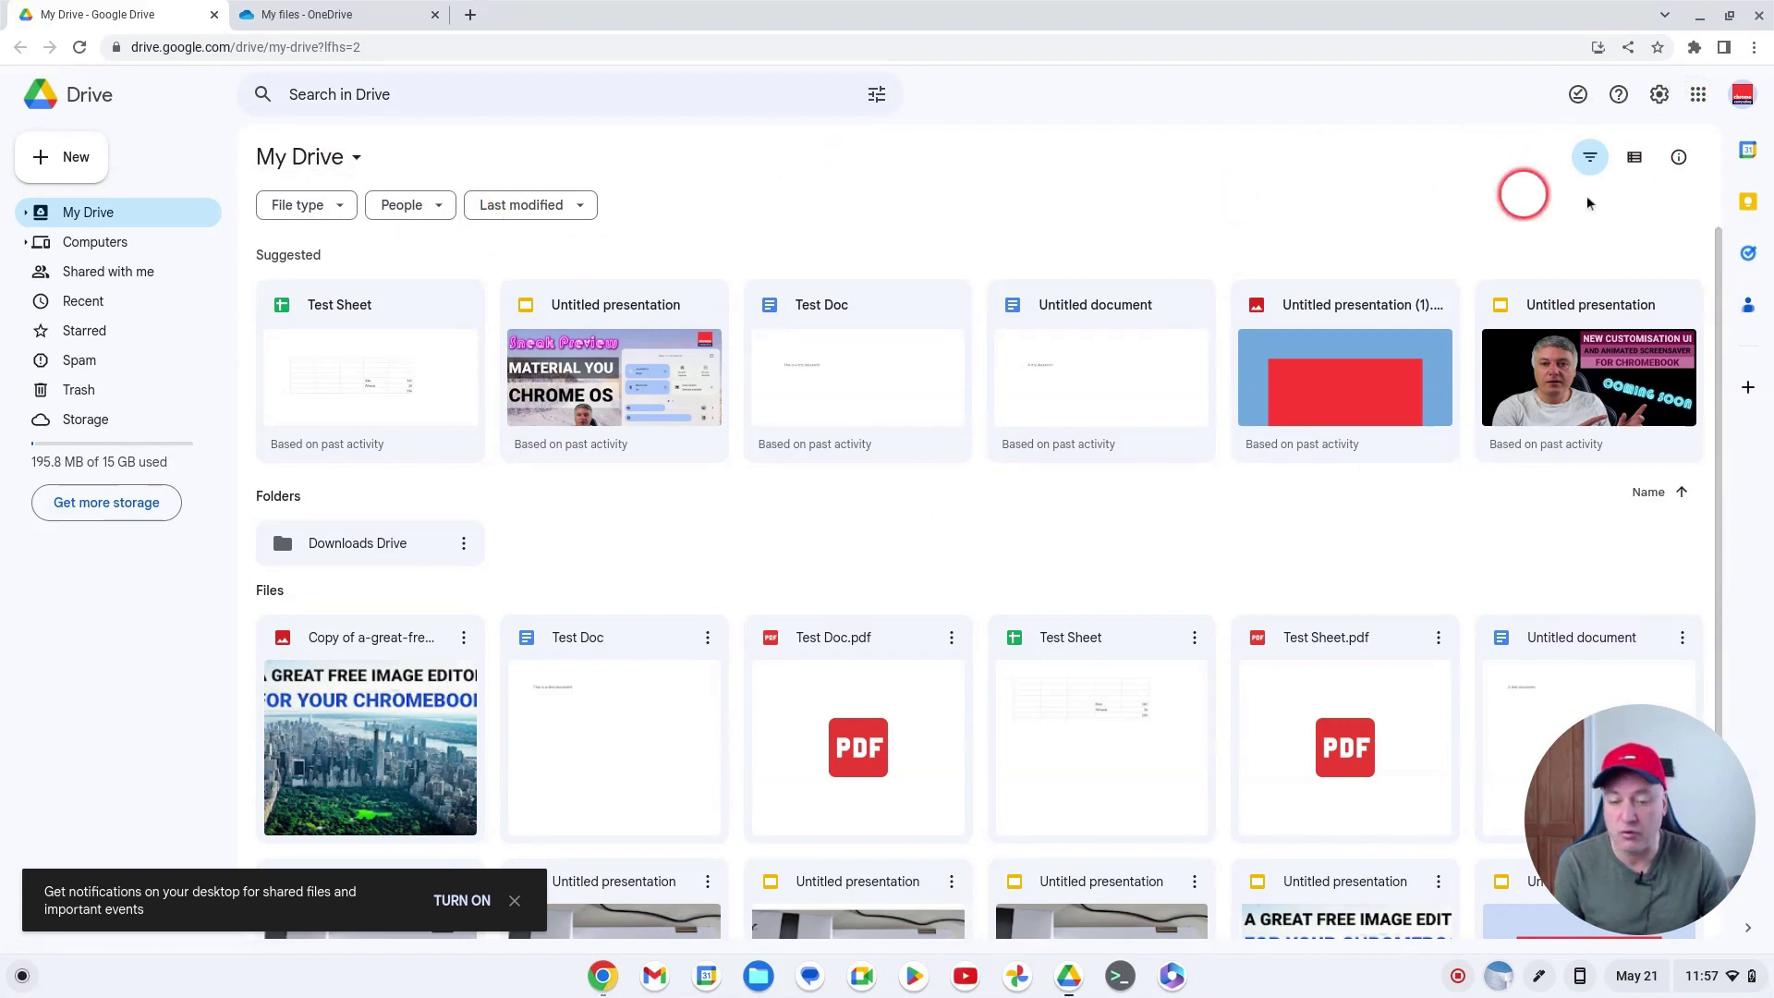
pyautogui.click(1760, 16)
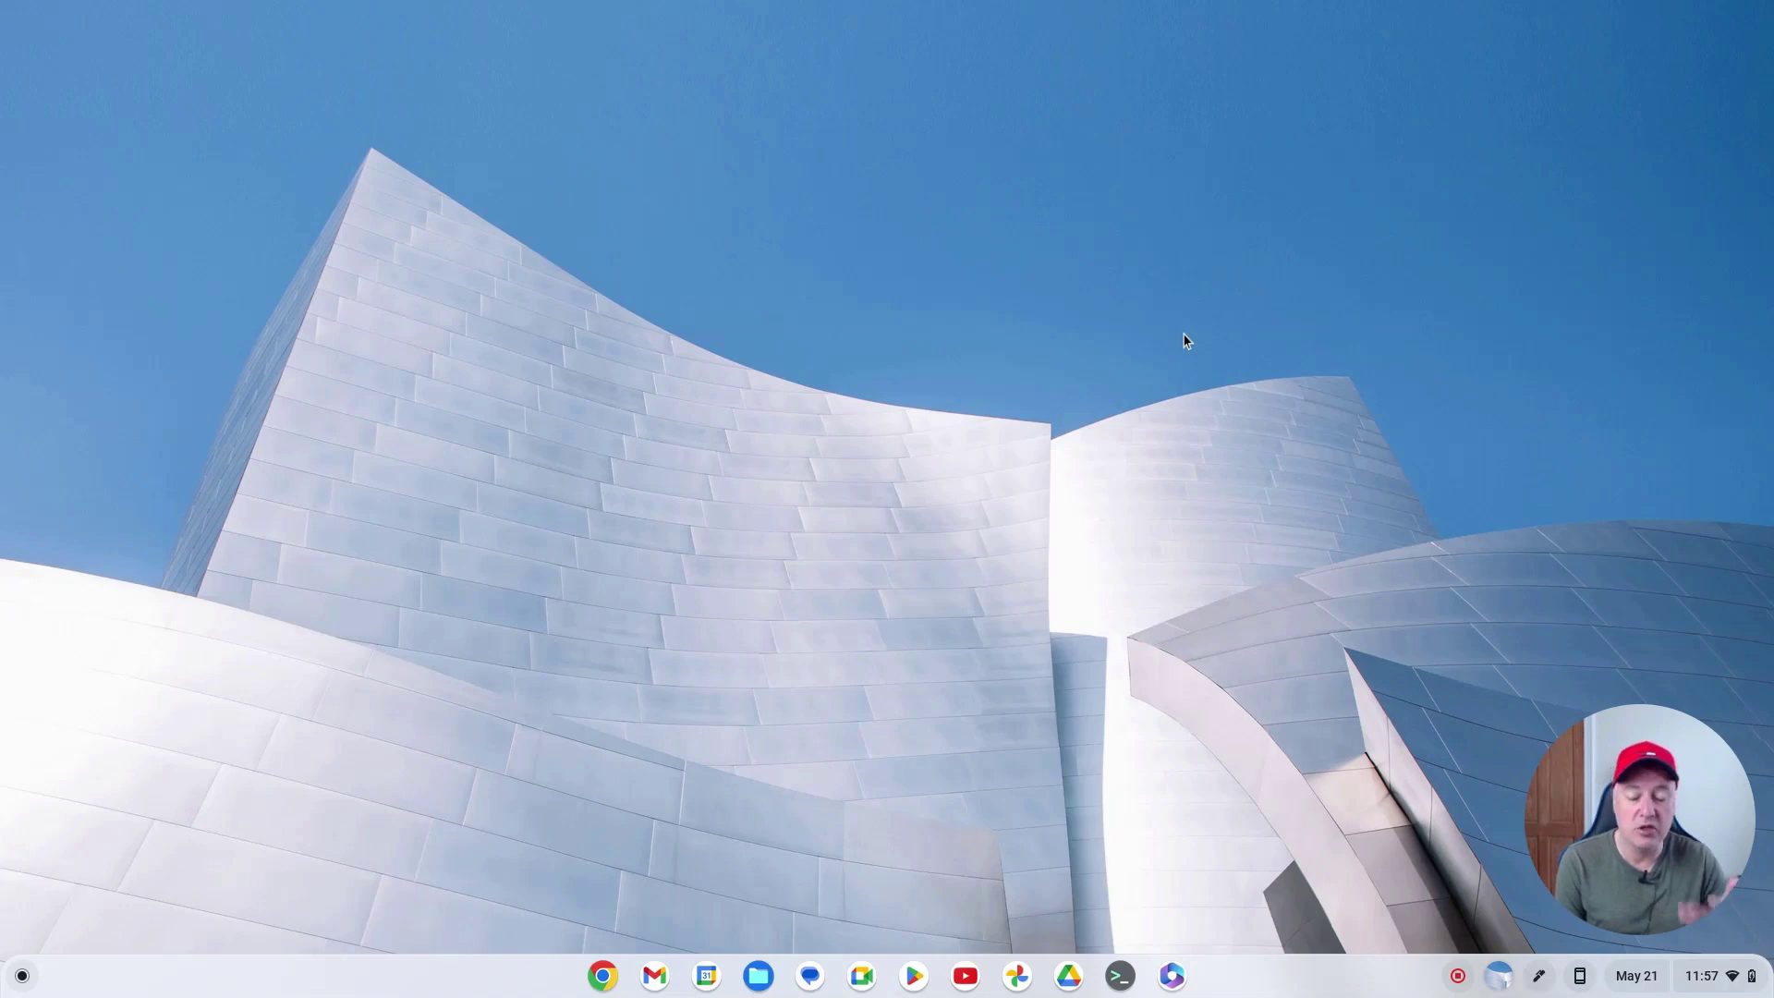
pyautogui.click(933, 411)
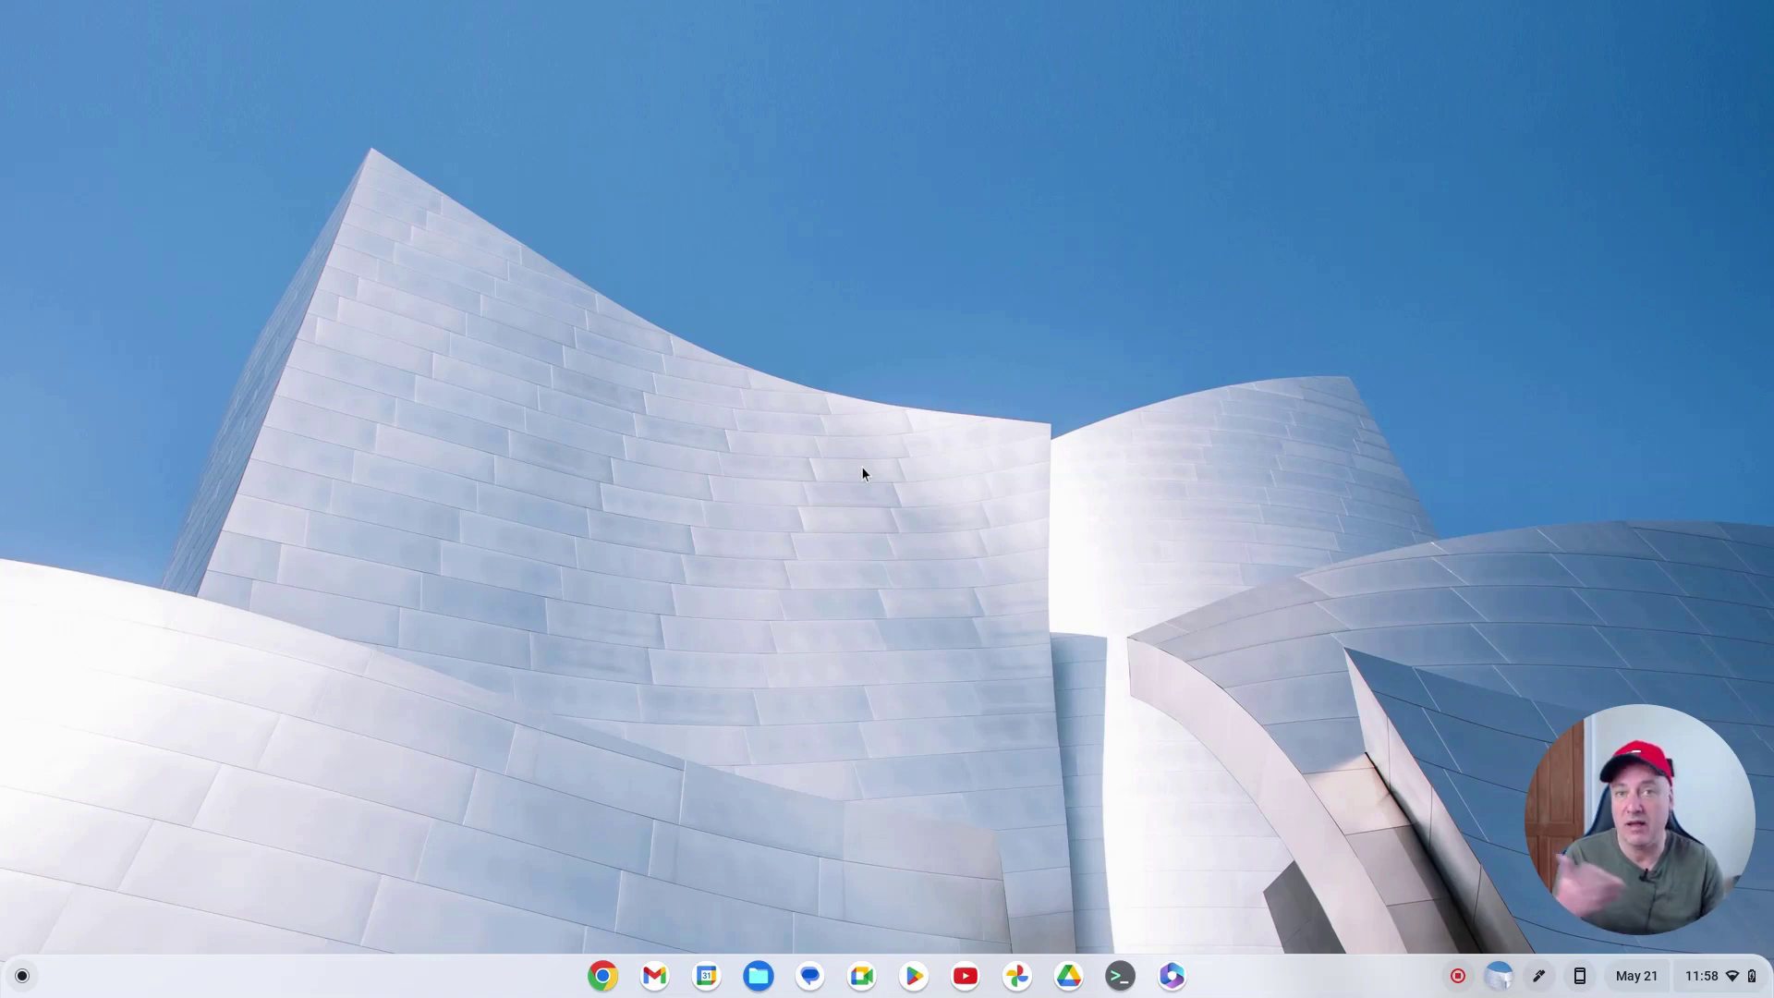
pyautogui.click(903, 536)
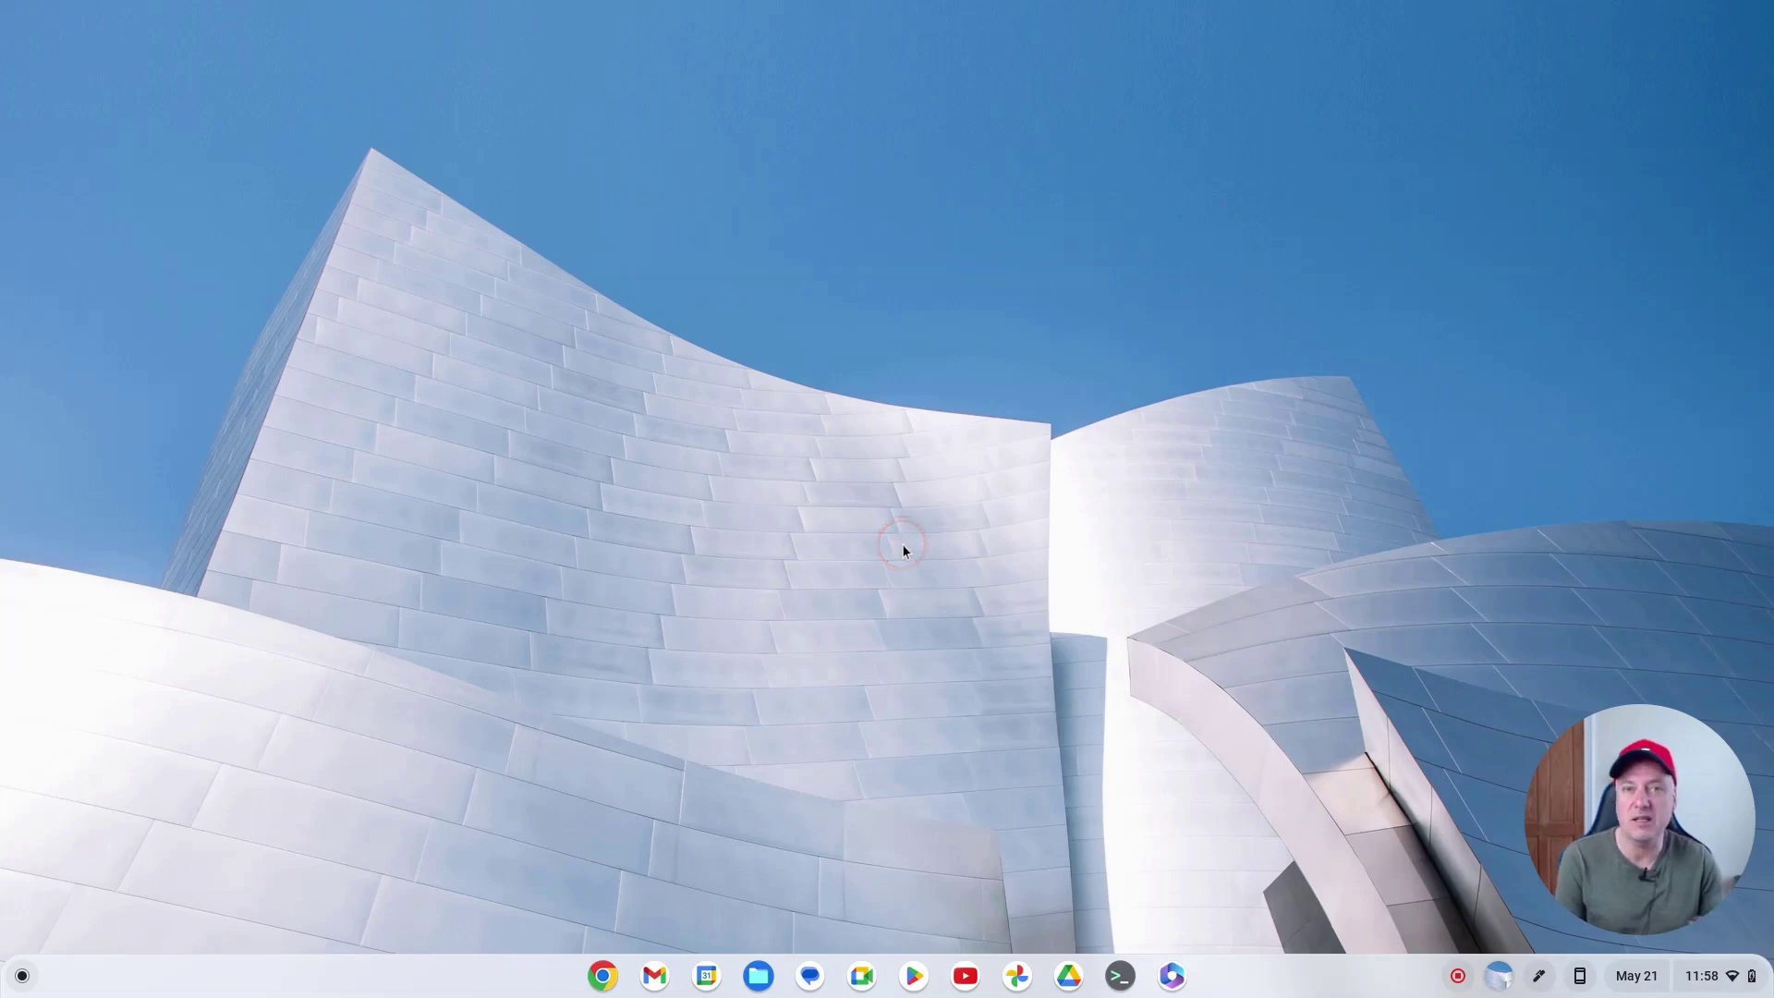
pyautogui.click(911, 625)
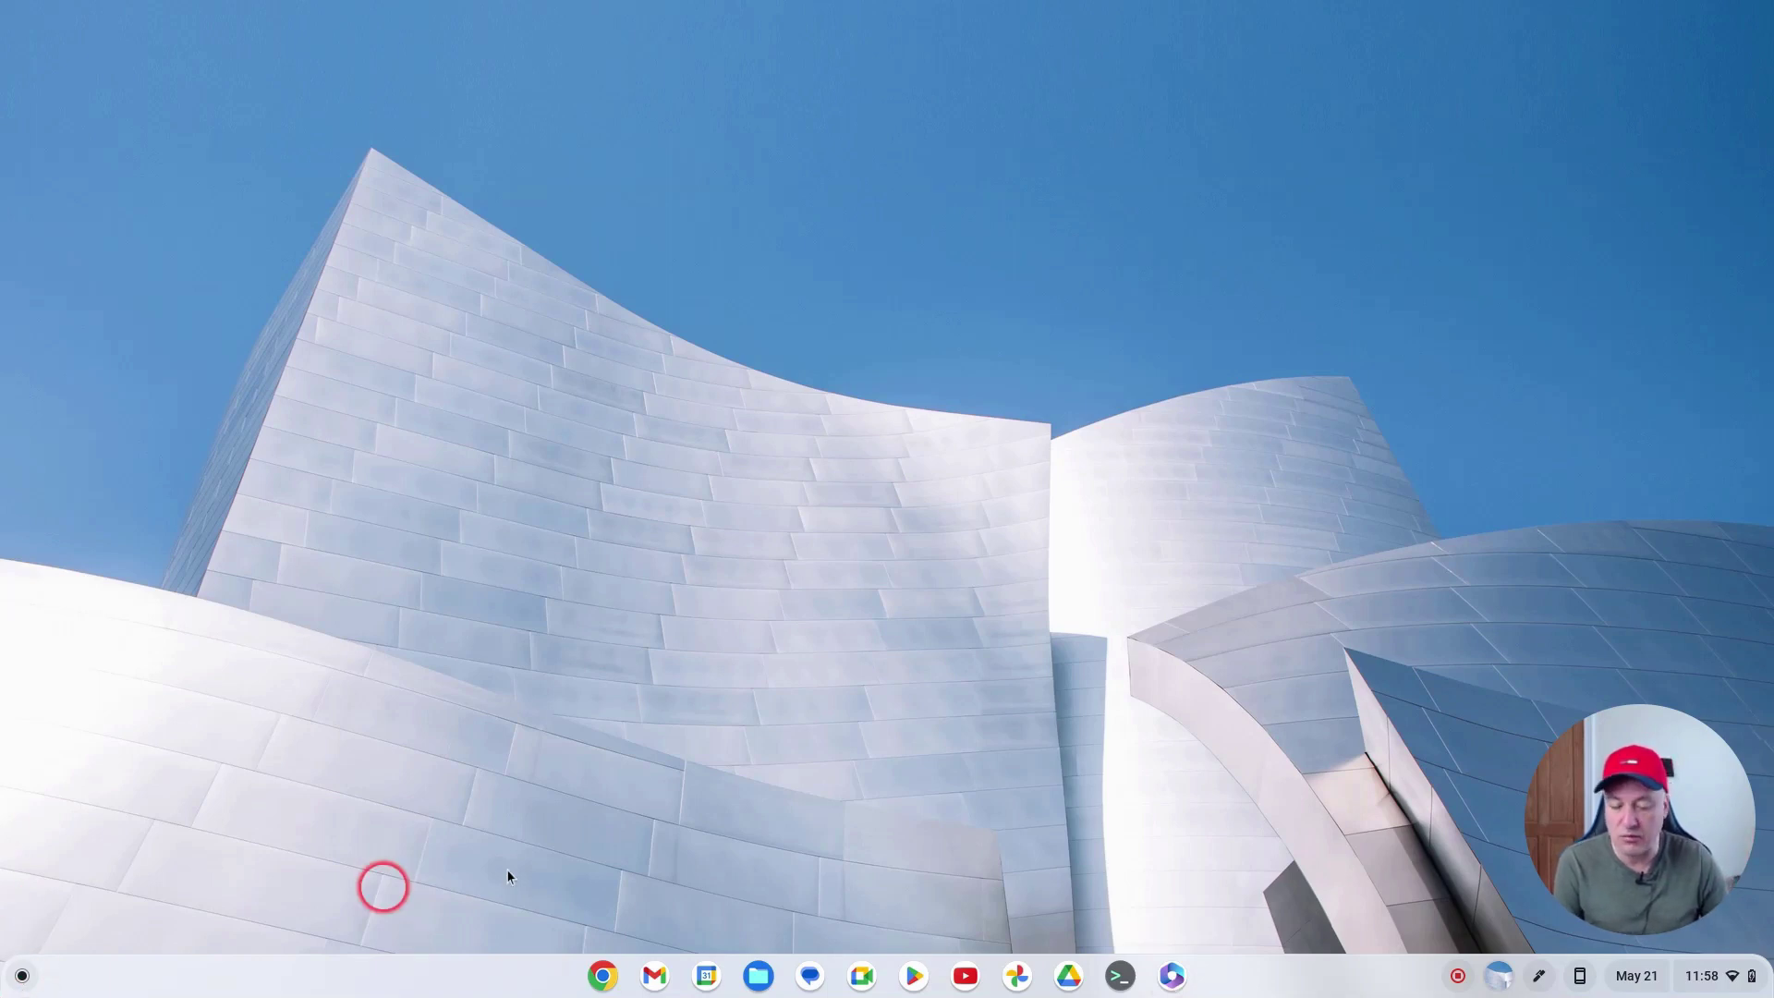
# Step: View OneDrive through the Microsoft 365 app, then close all the browser tabs and the Microsoft 365 window
pyautogui.click(1174, 976)
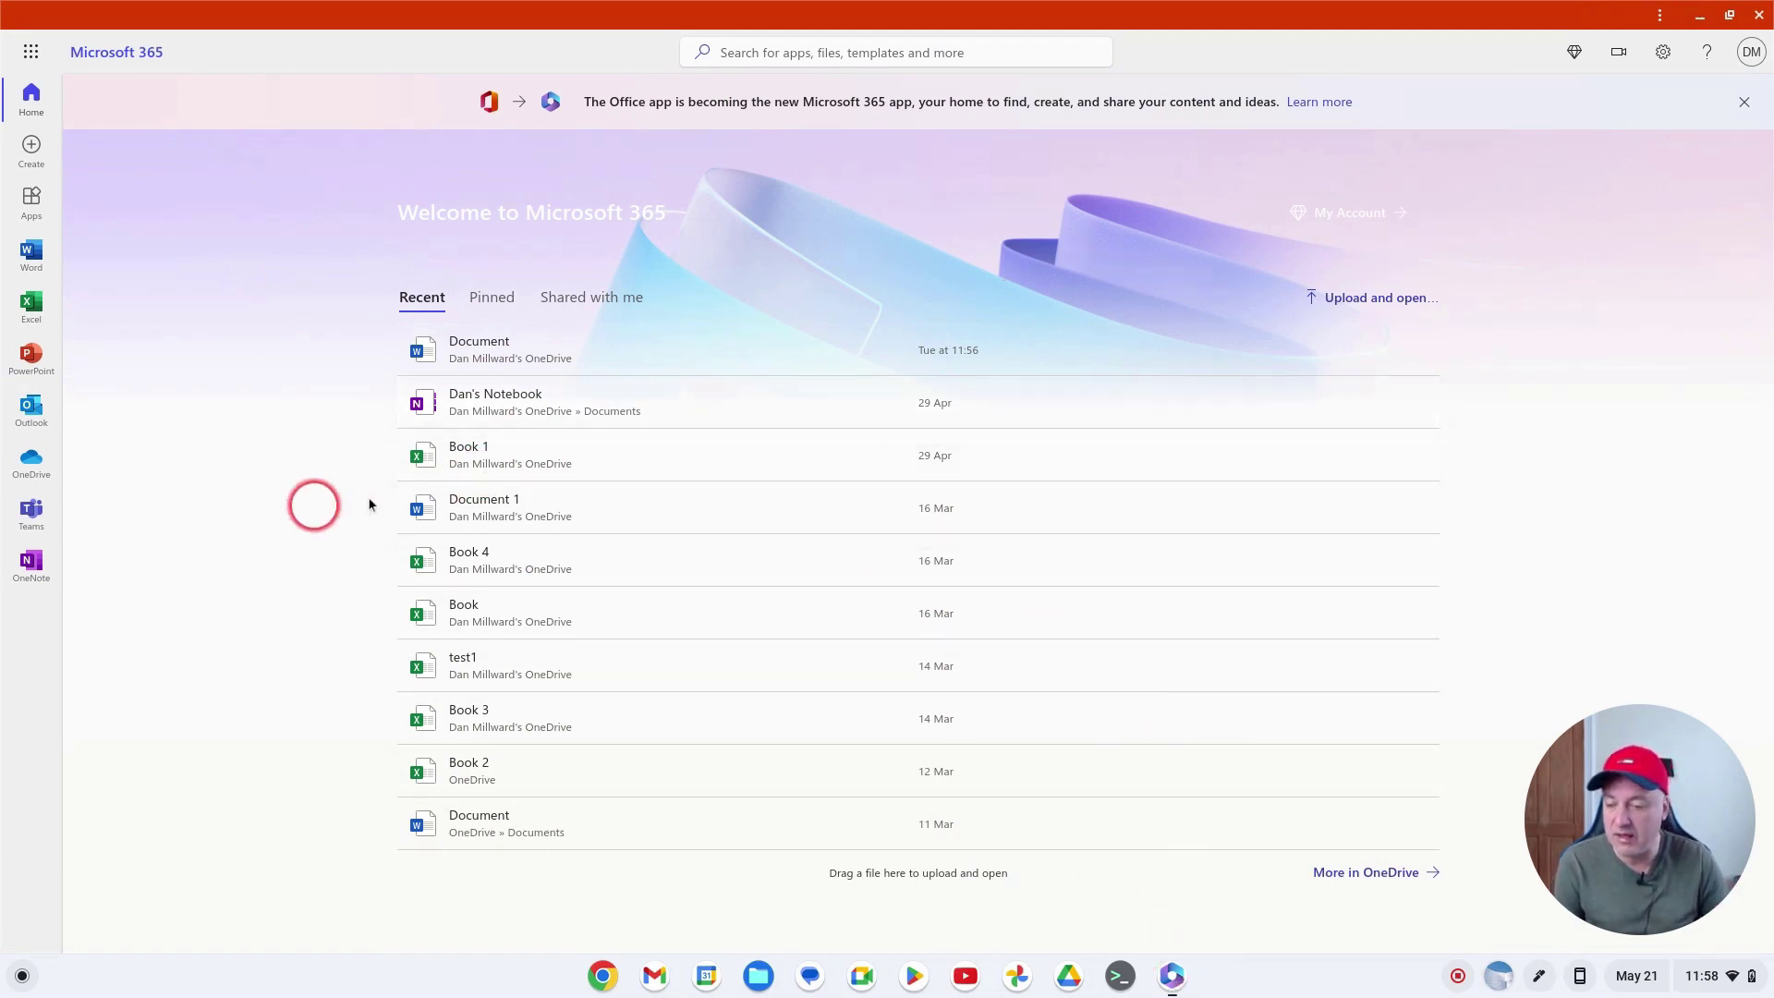
pyautogui.click(32, 463)
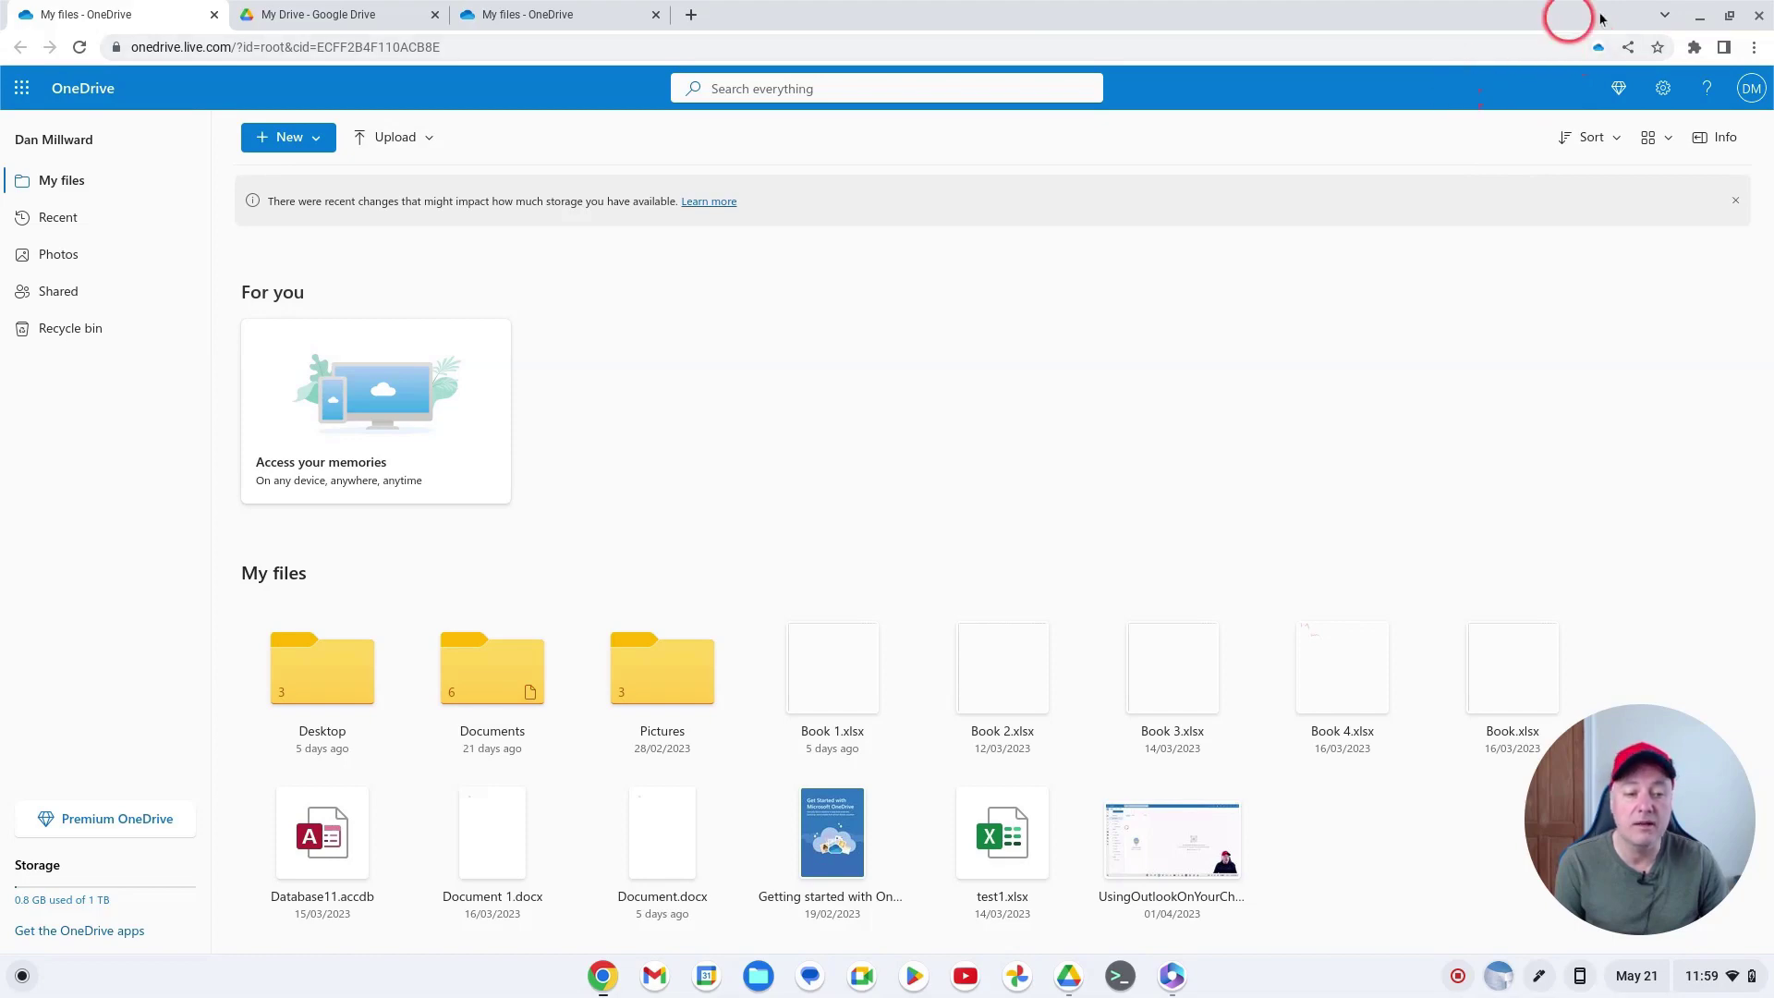
pyautogui.click(215, 15)
pyautogui.click(214, 15)
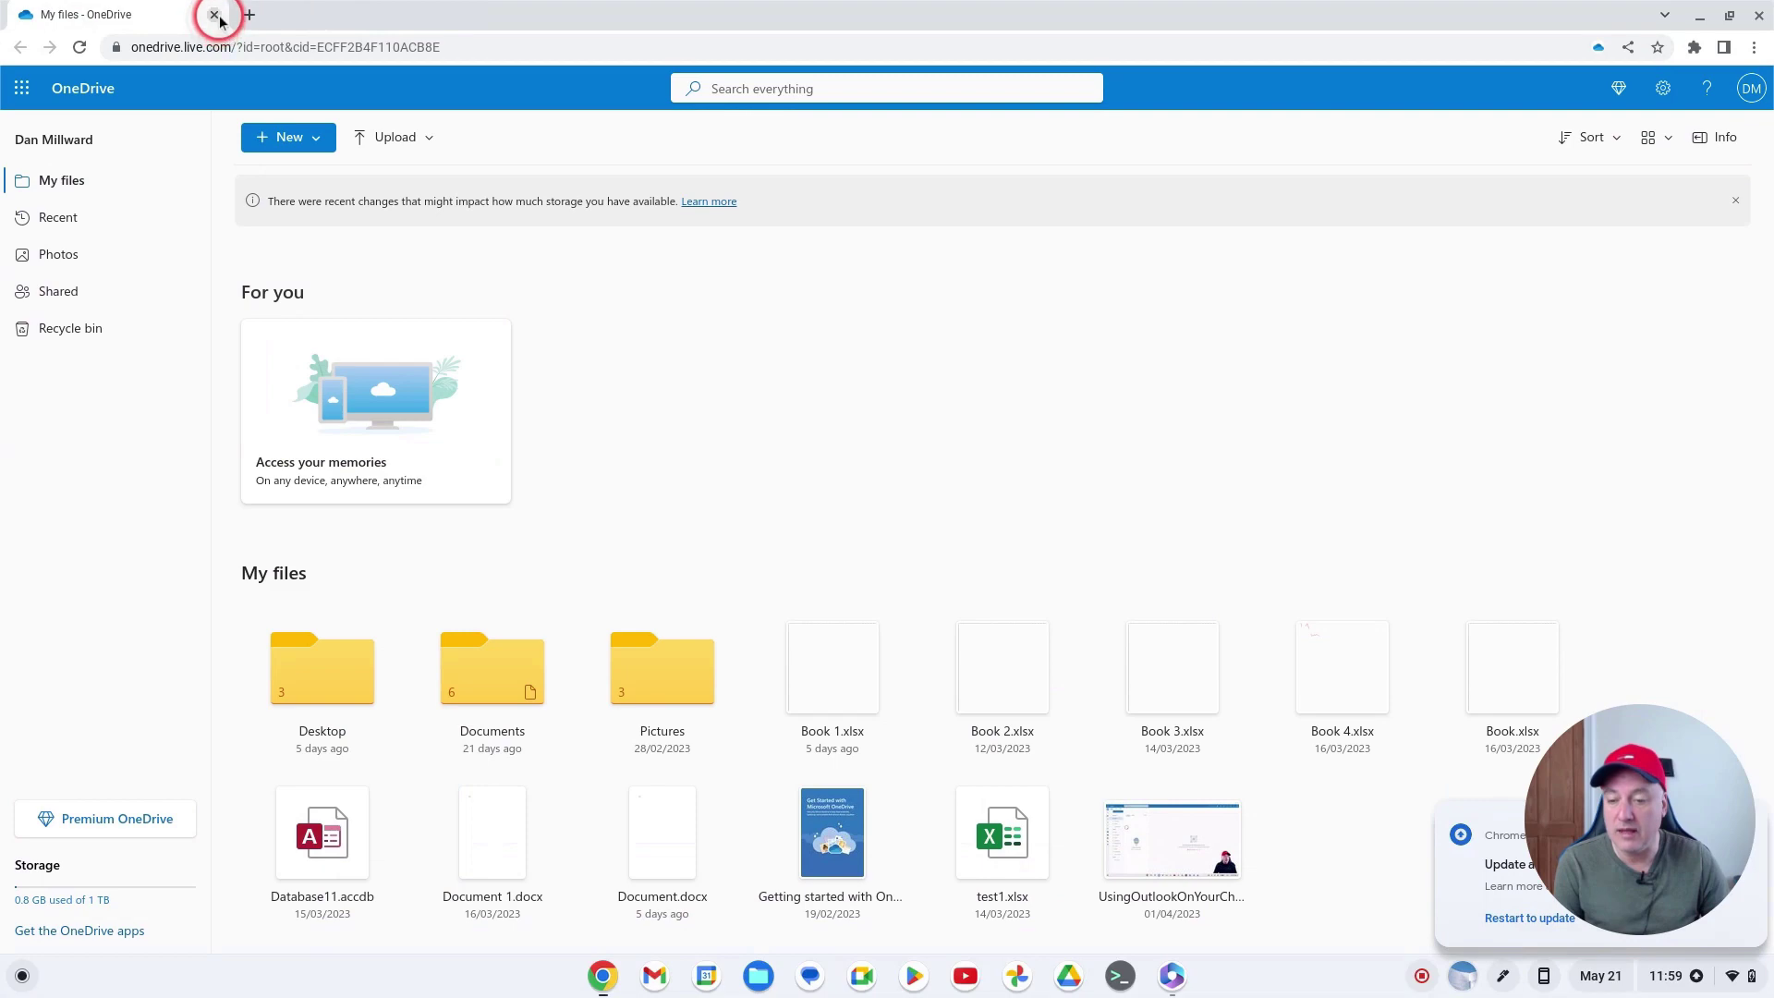
pyautogui.click(214, 15)
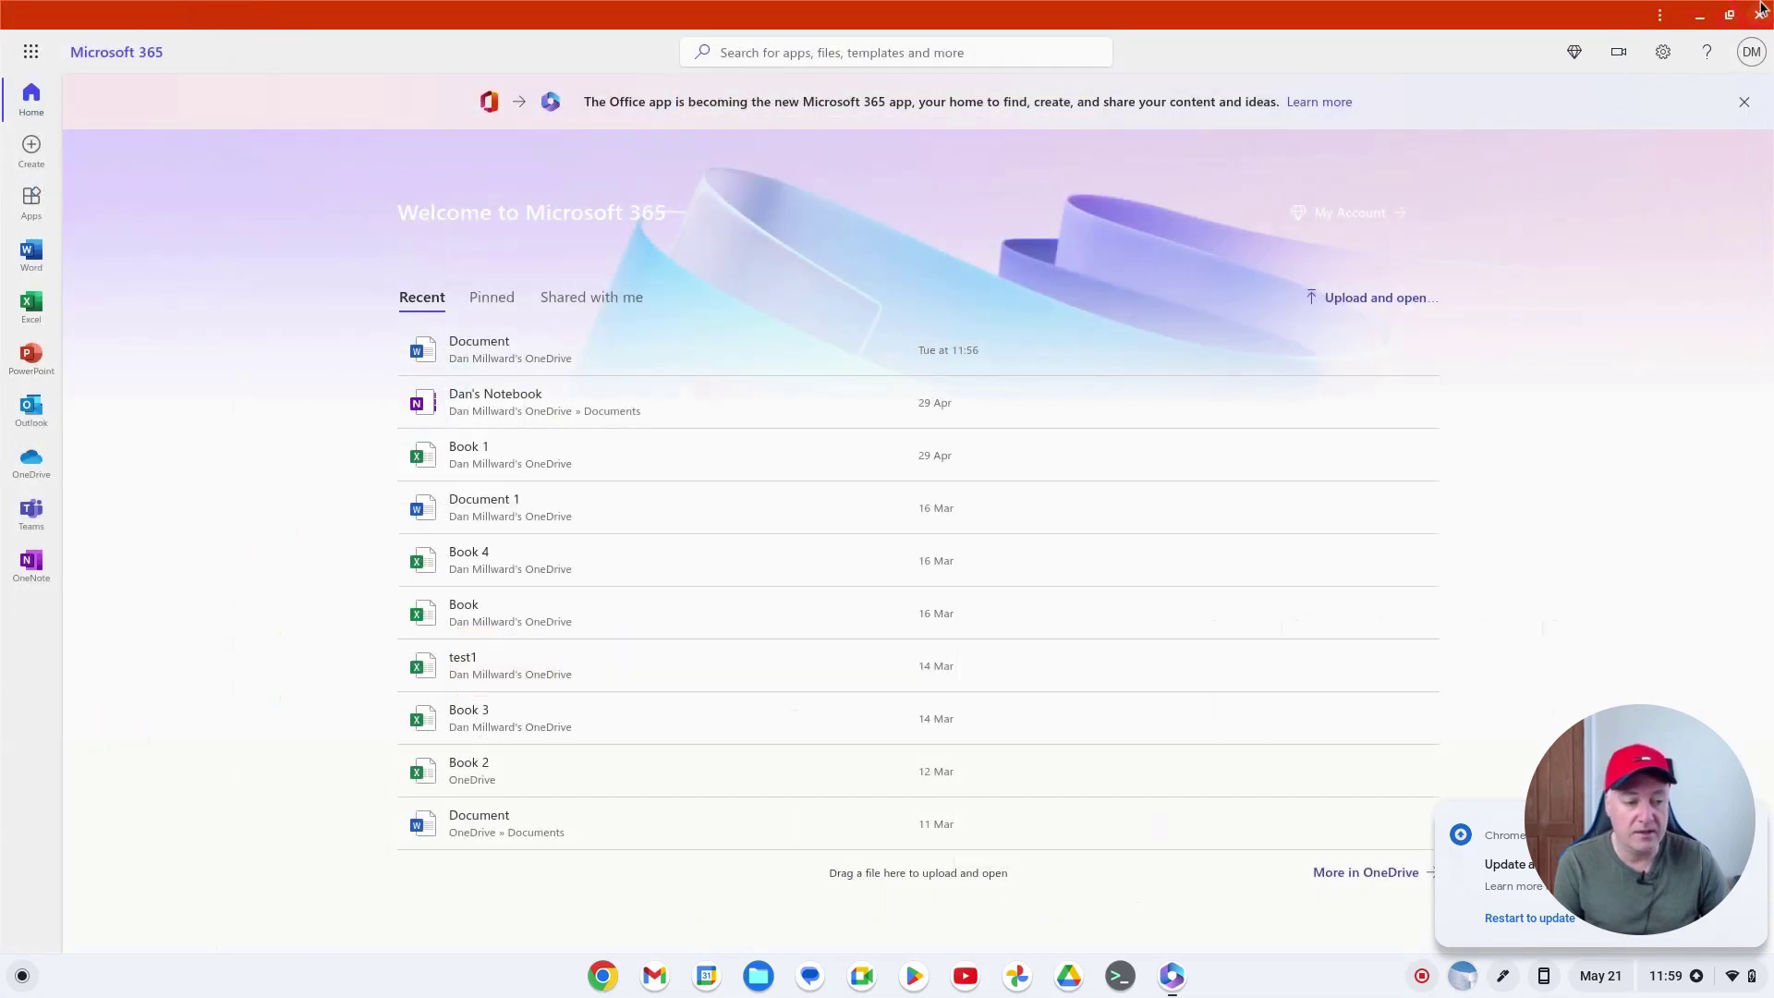
pyautogui.click(1761, 13)
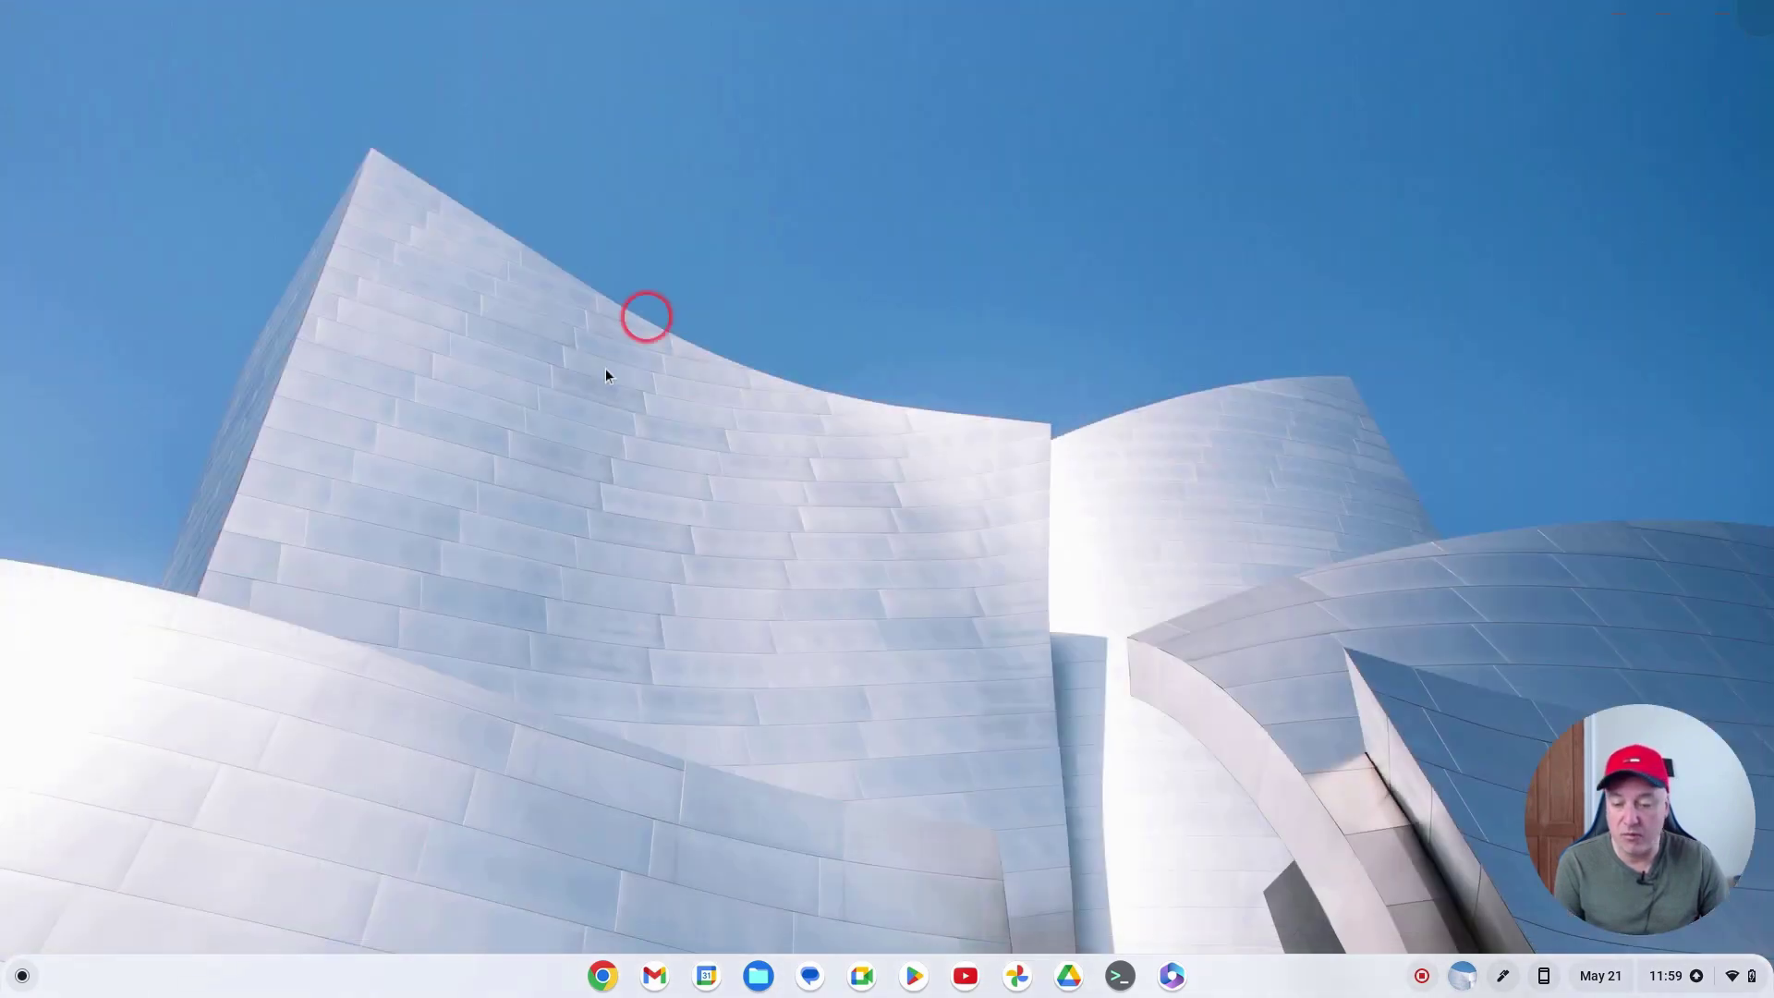
# Step: Open the standalone Microsoft OneDrive app from the Microsoft 365 folder in the launcher
pyautogui.click(29, 978)
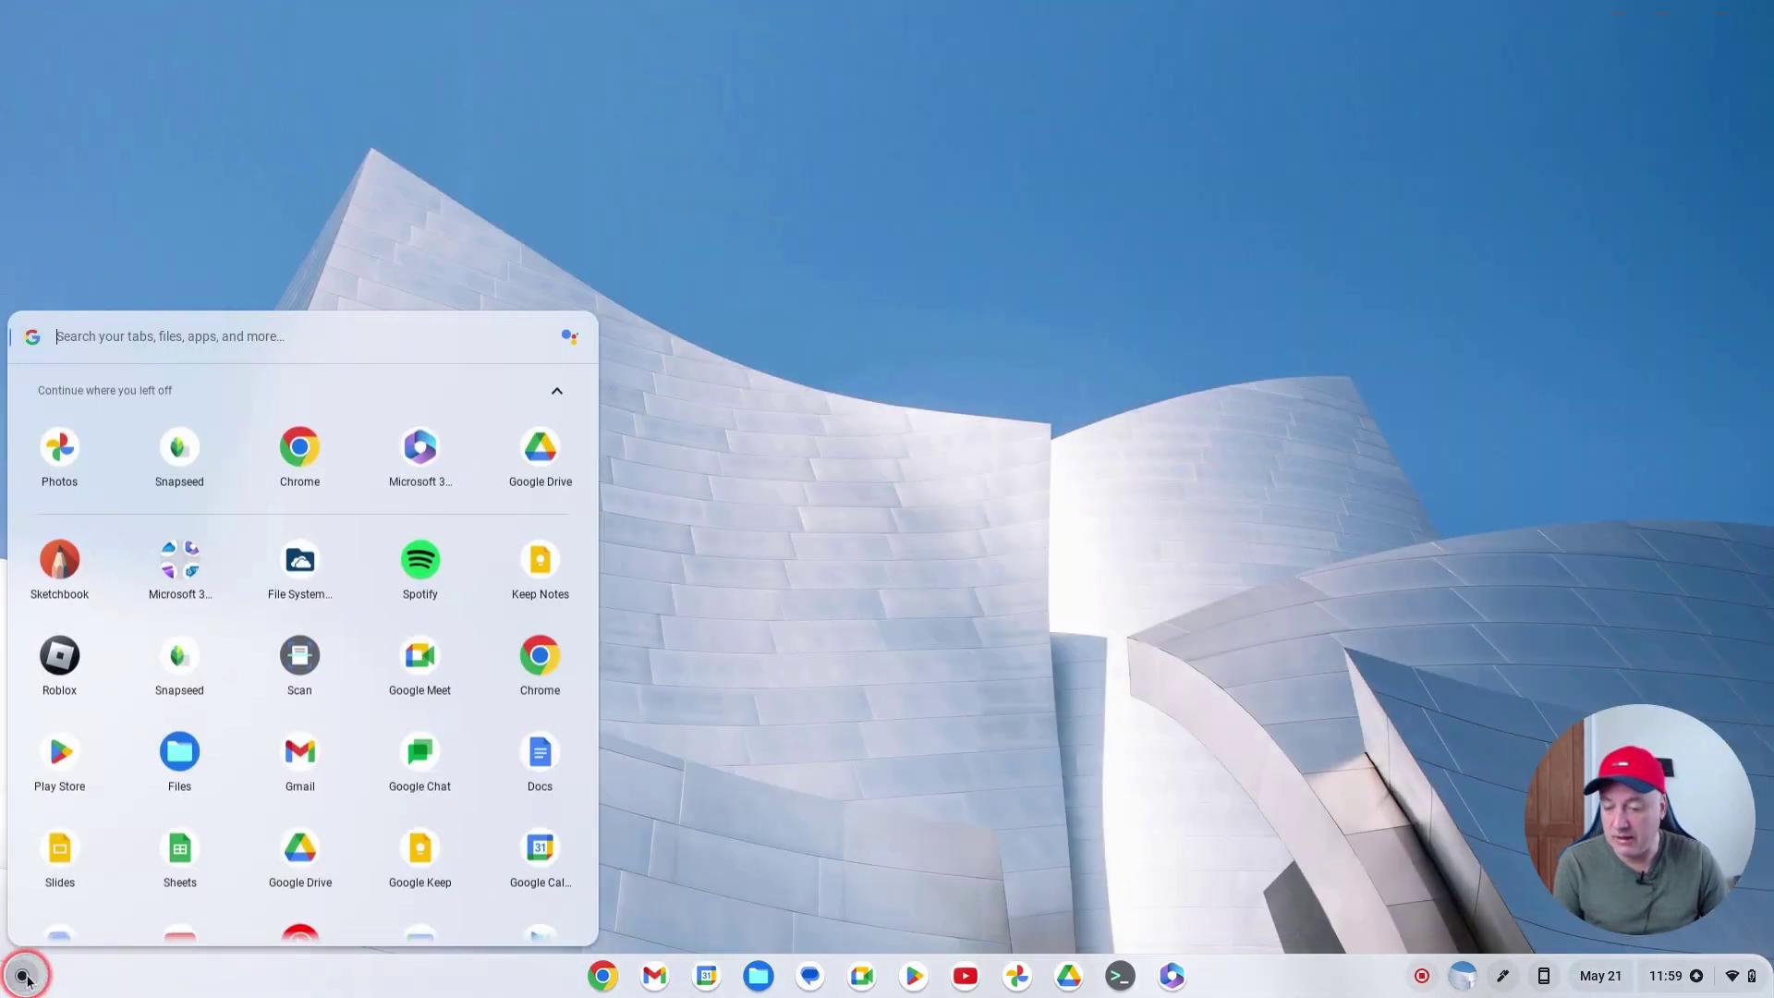
pyautogui.click(181, 572)
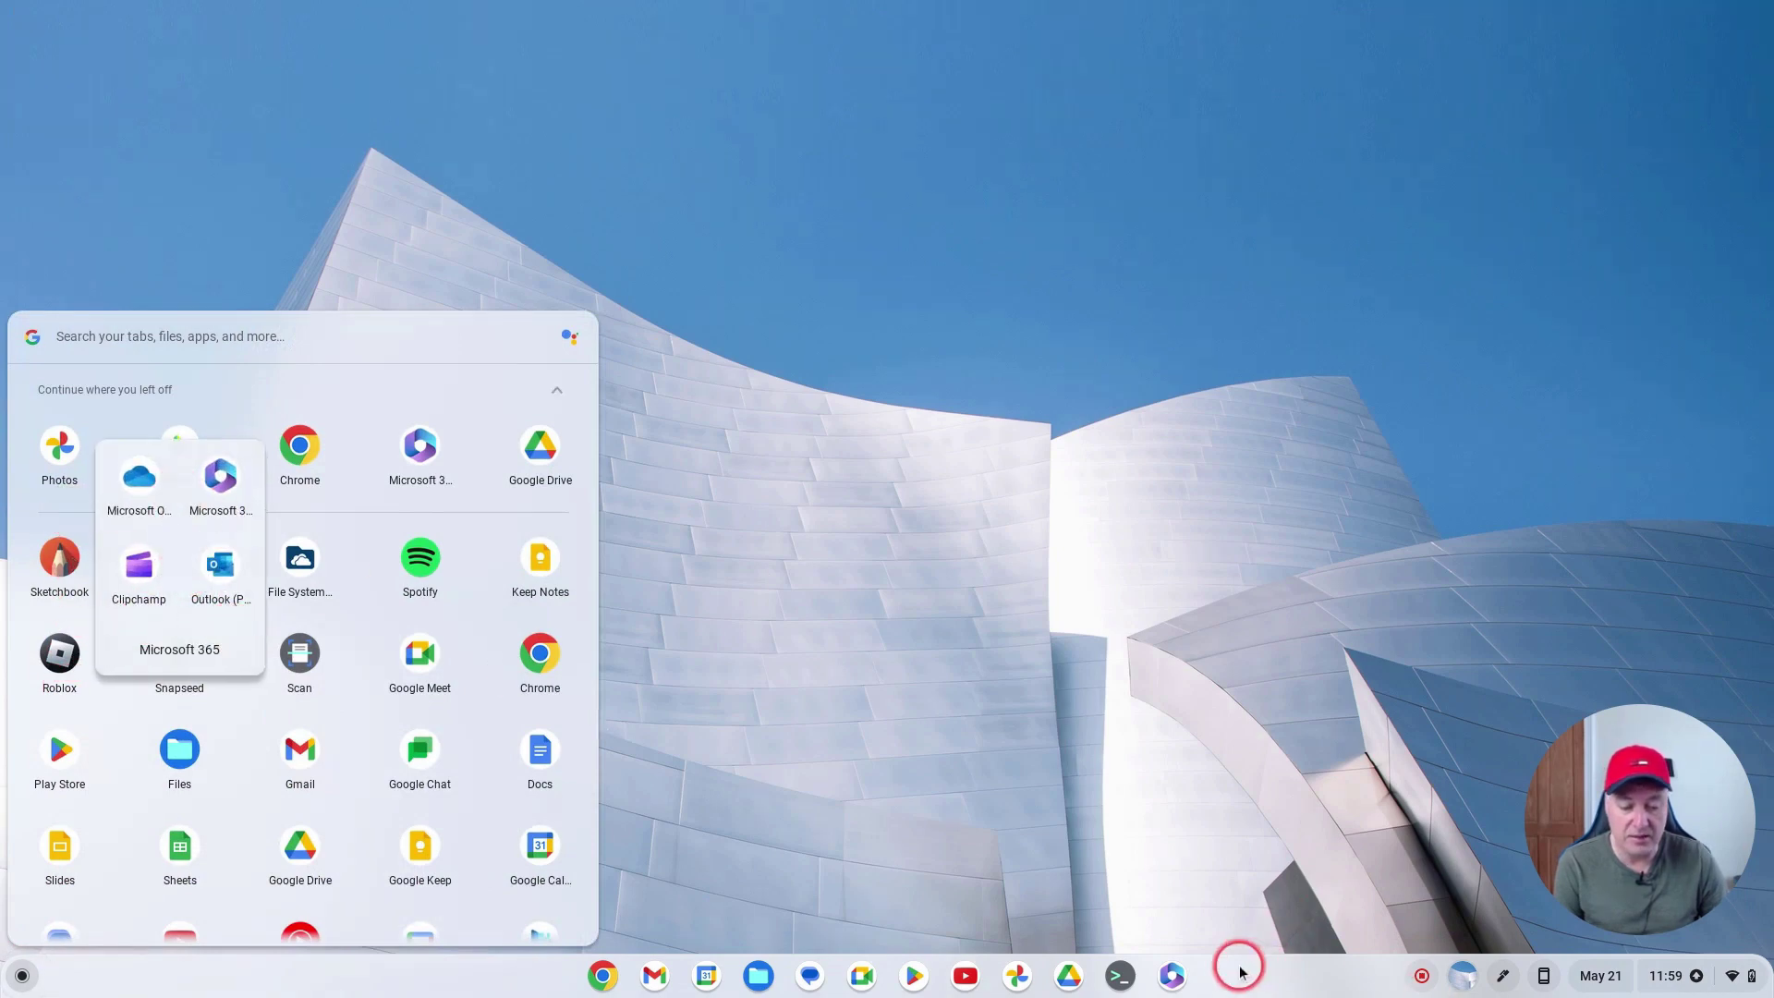
pyautogui.click(150, 482)
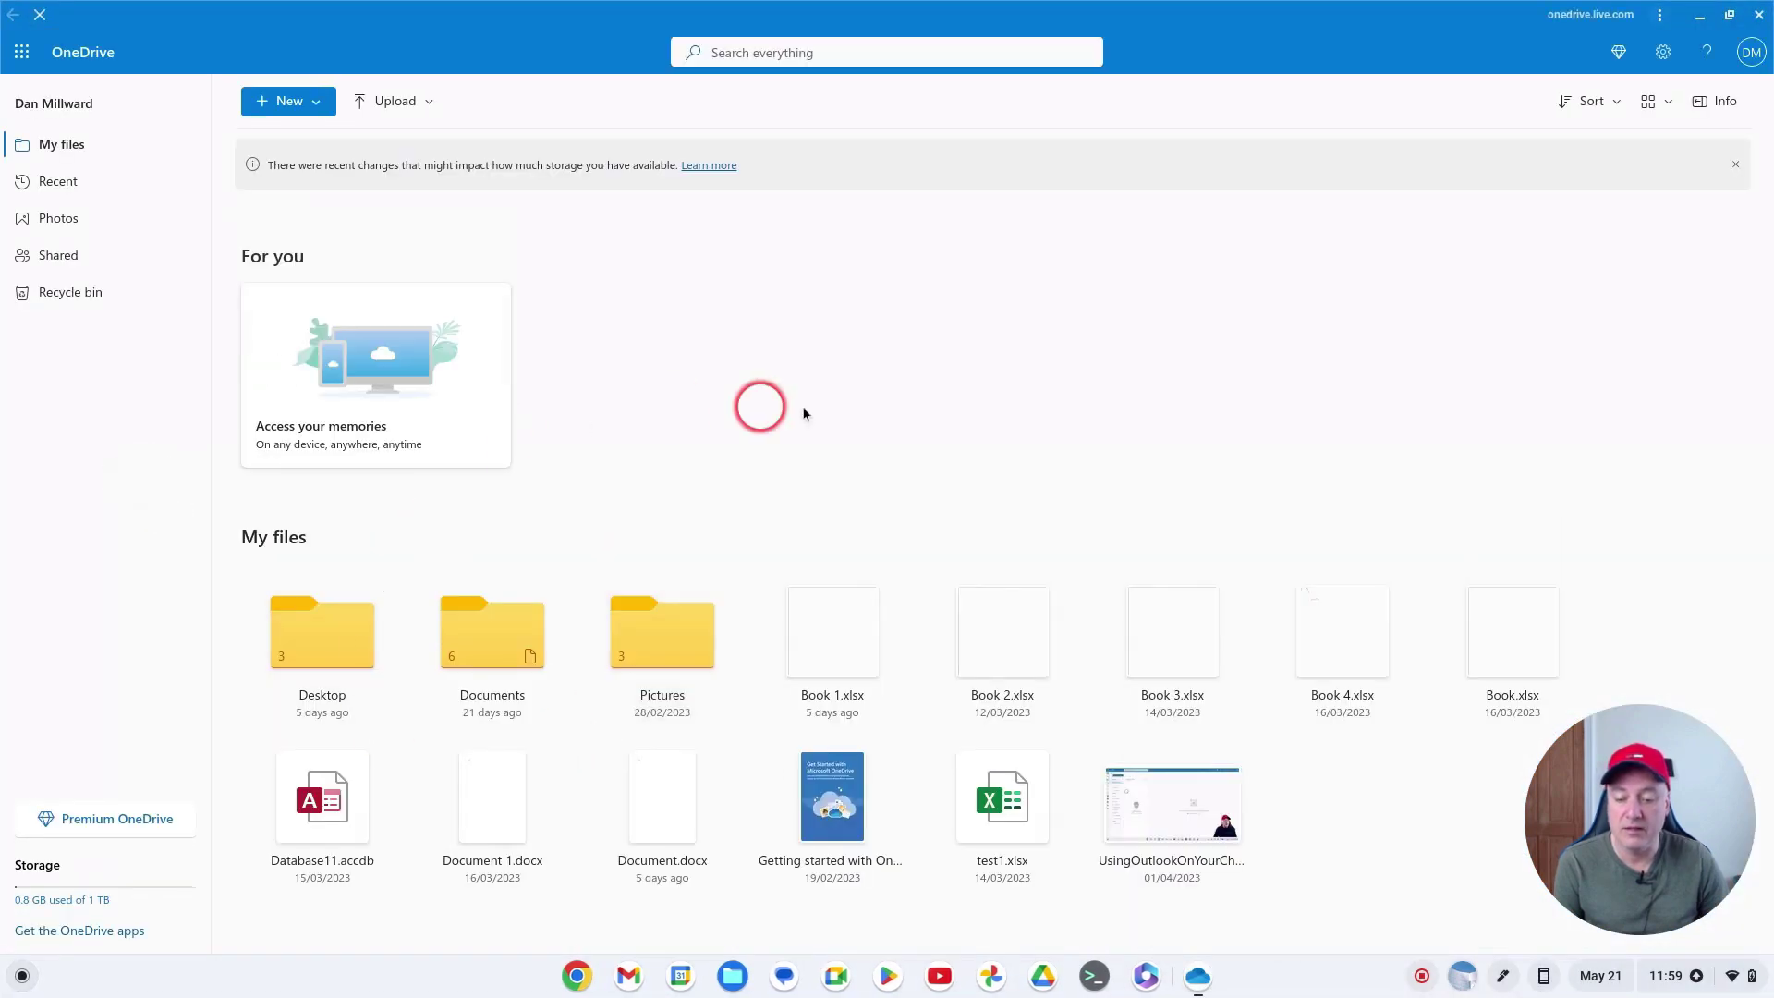
pyautogui.click(1110, 584)
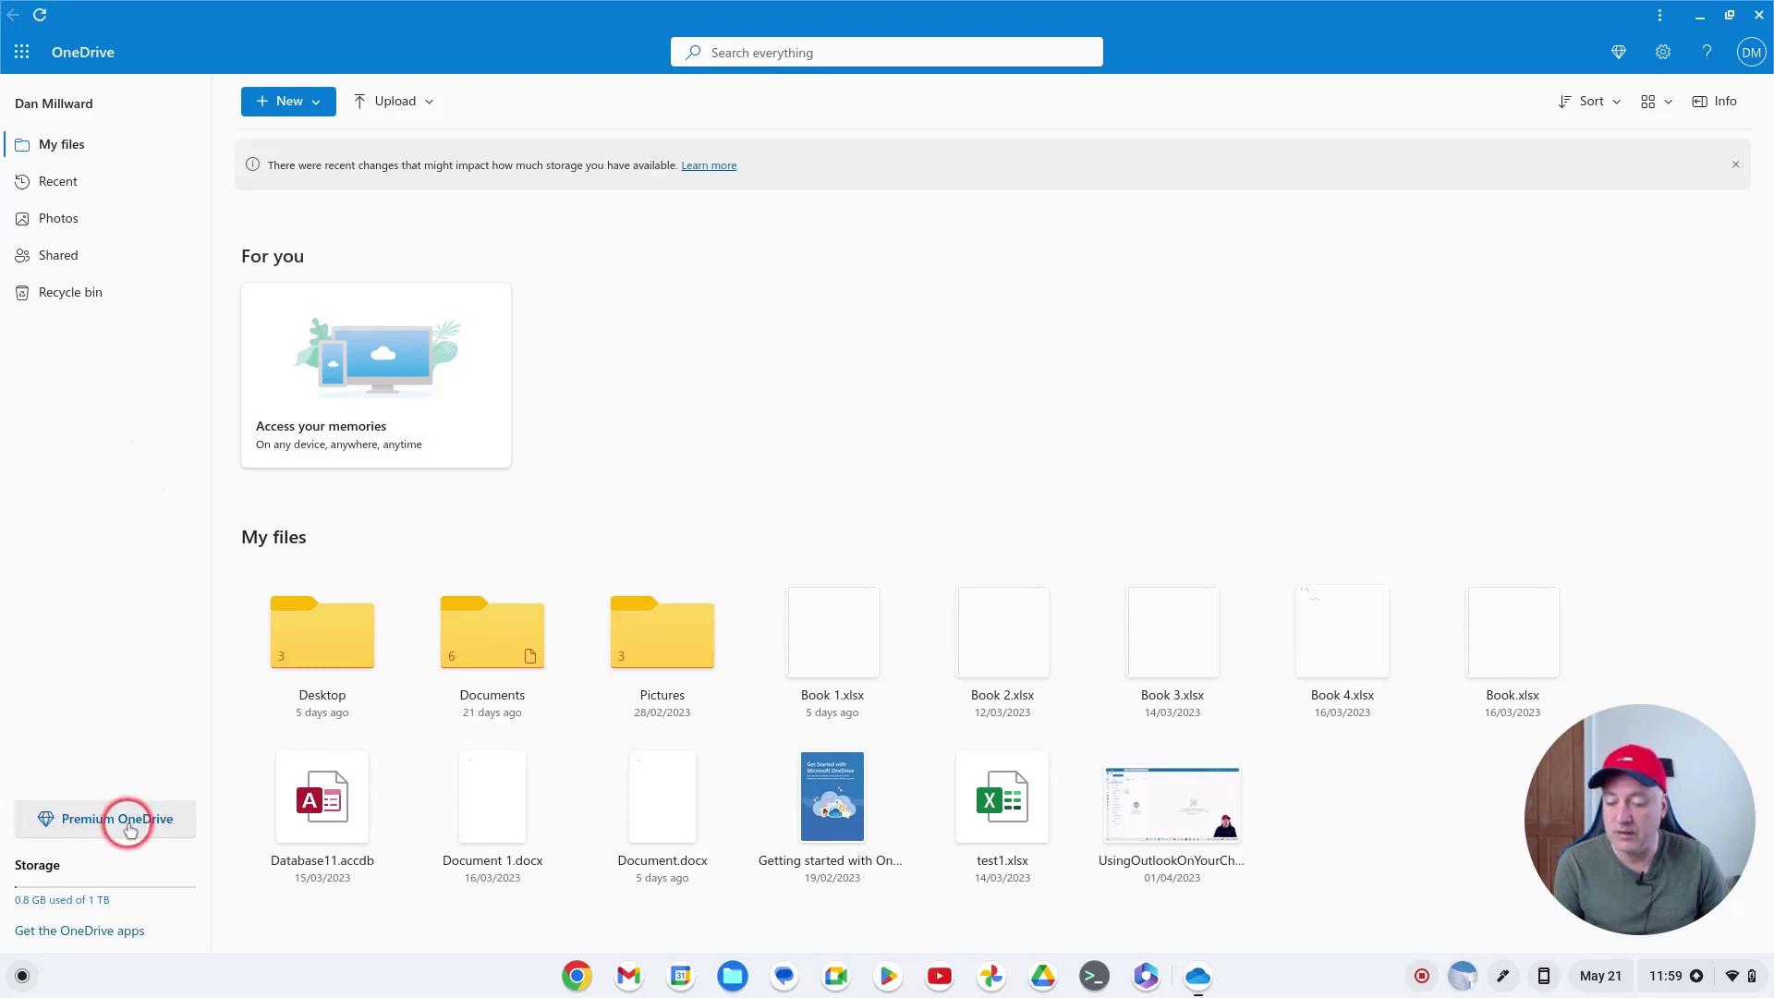
# Step: View the Premium OneDrive plans, then enable Personal Vault in the OneDrive options and dismiss its notice
pyautogui.click(130, 825)
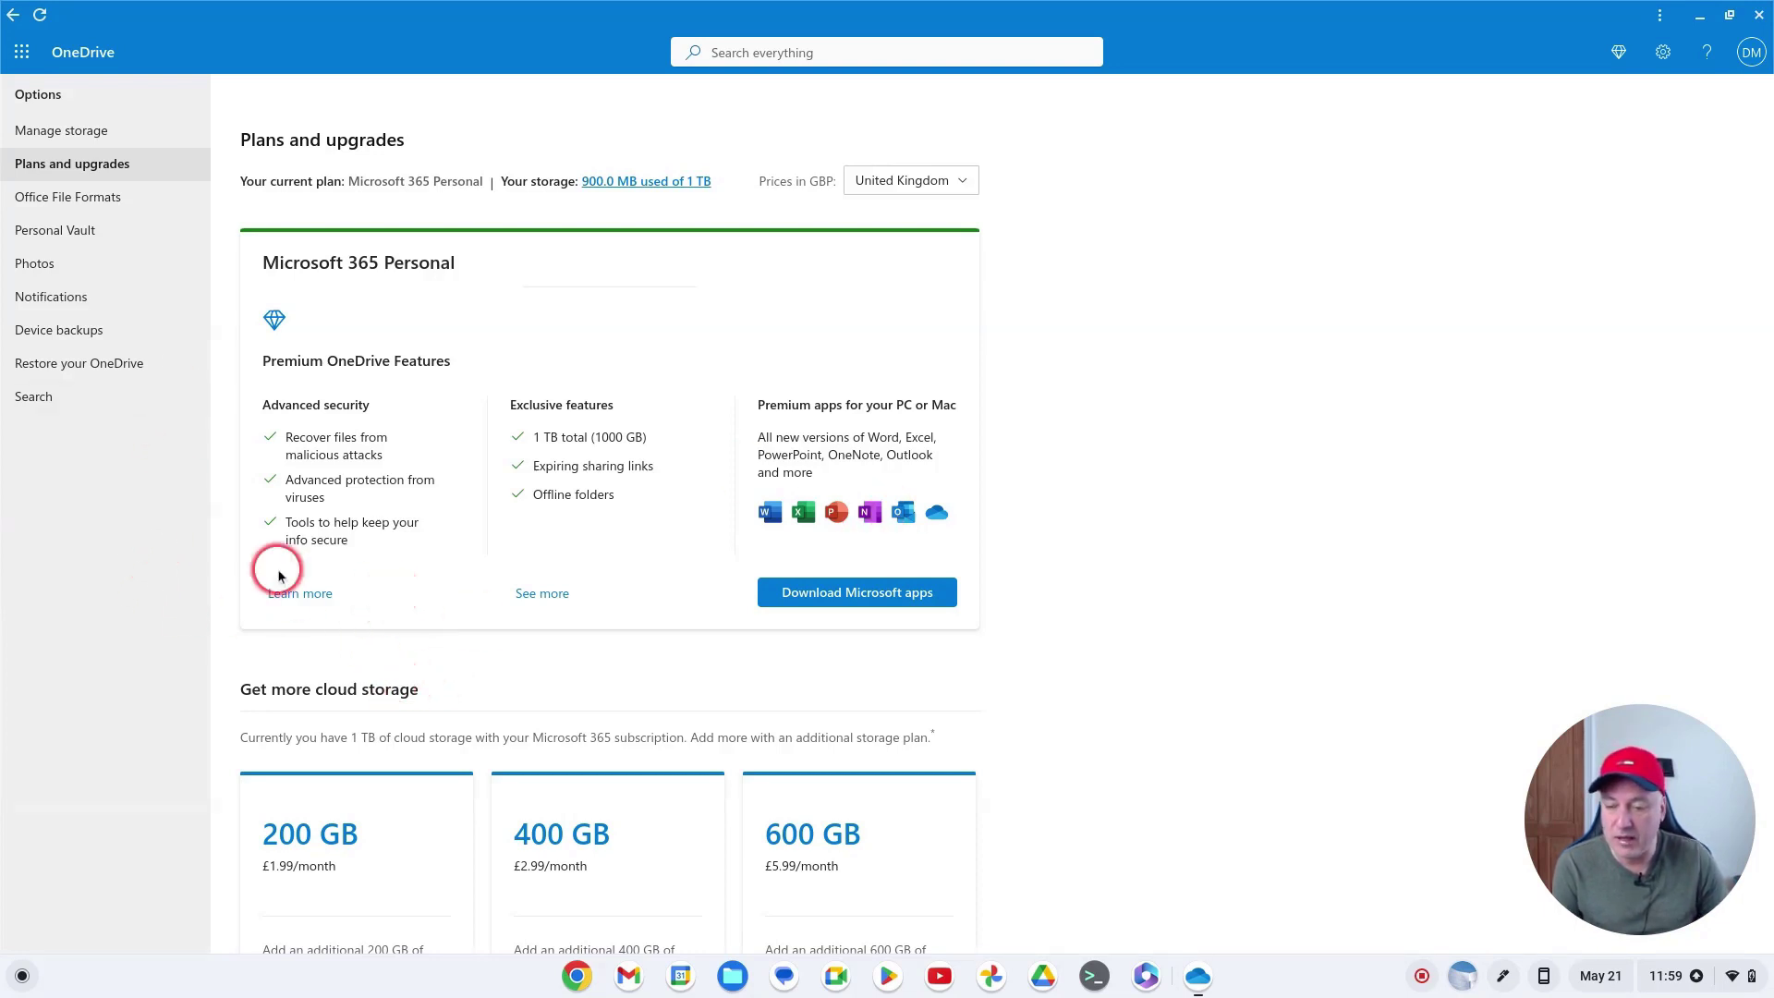
pyautogui.click(112, 238)
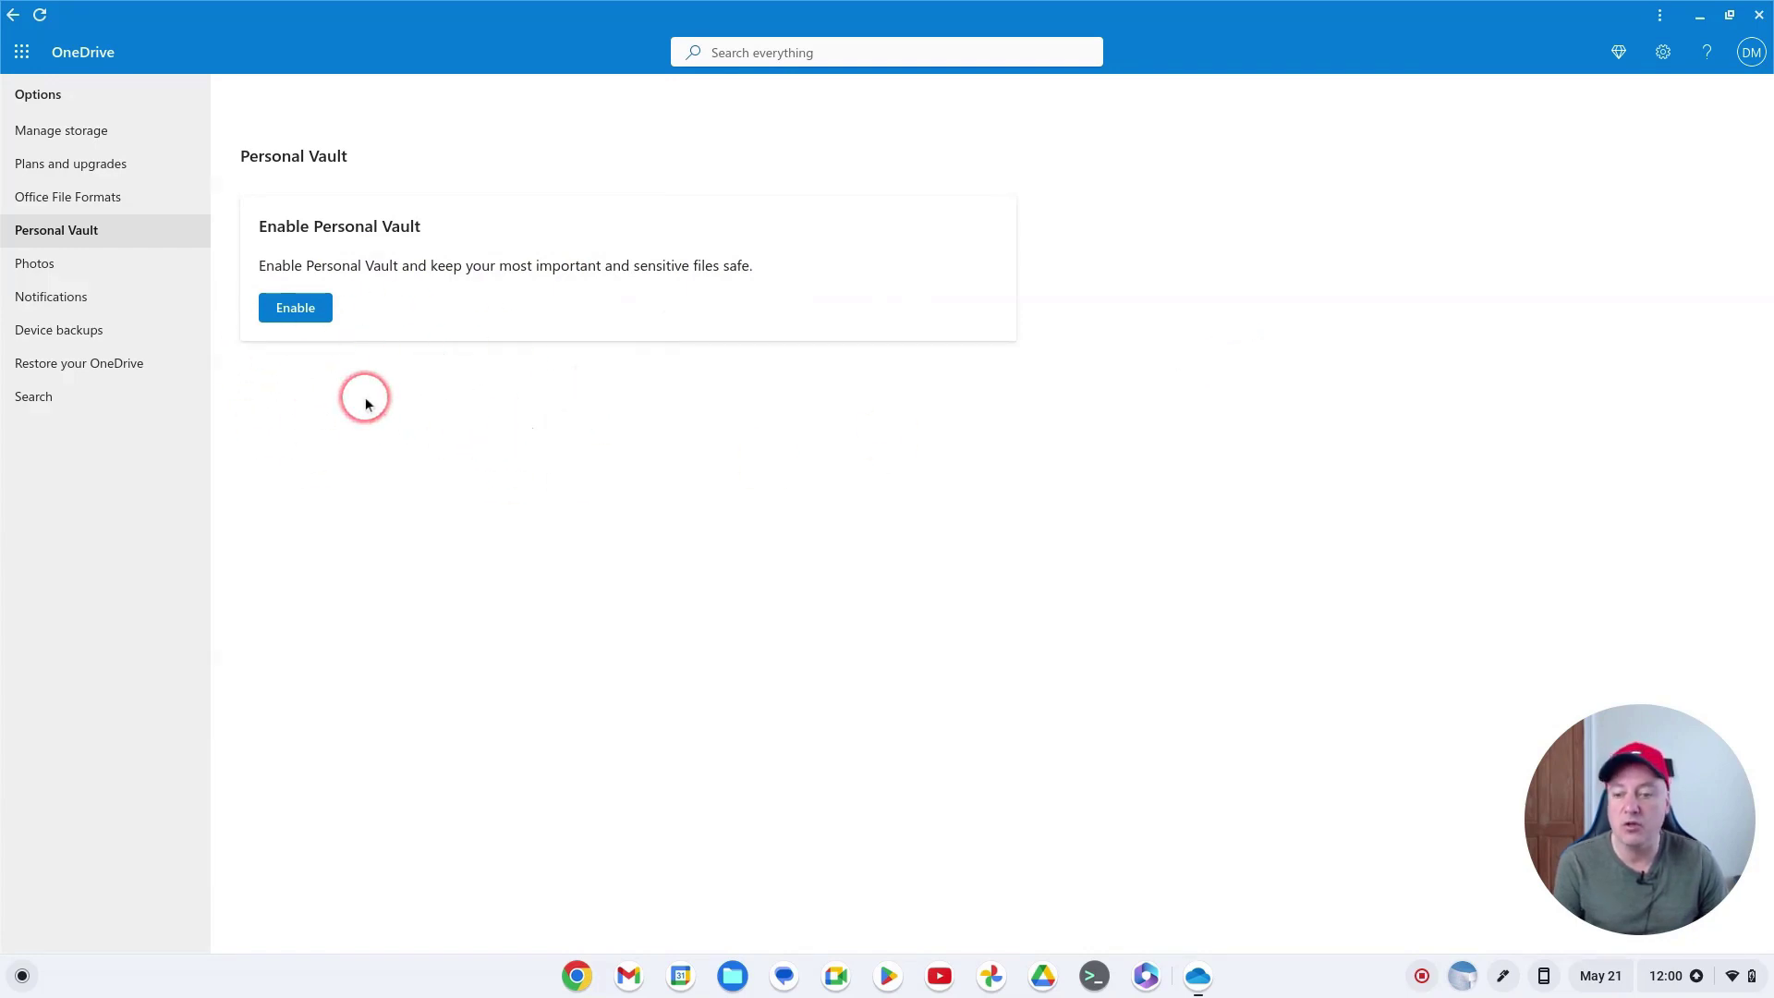
pyautogui.click(317, 315)
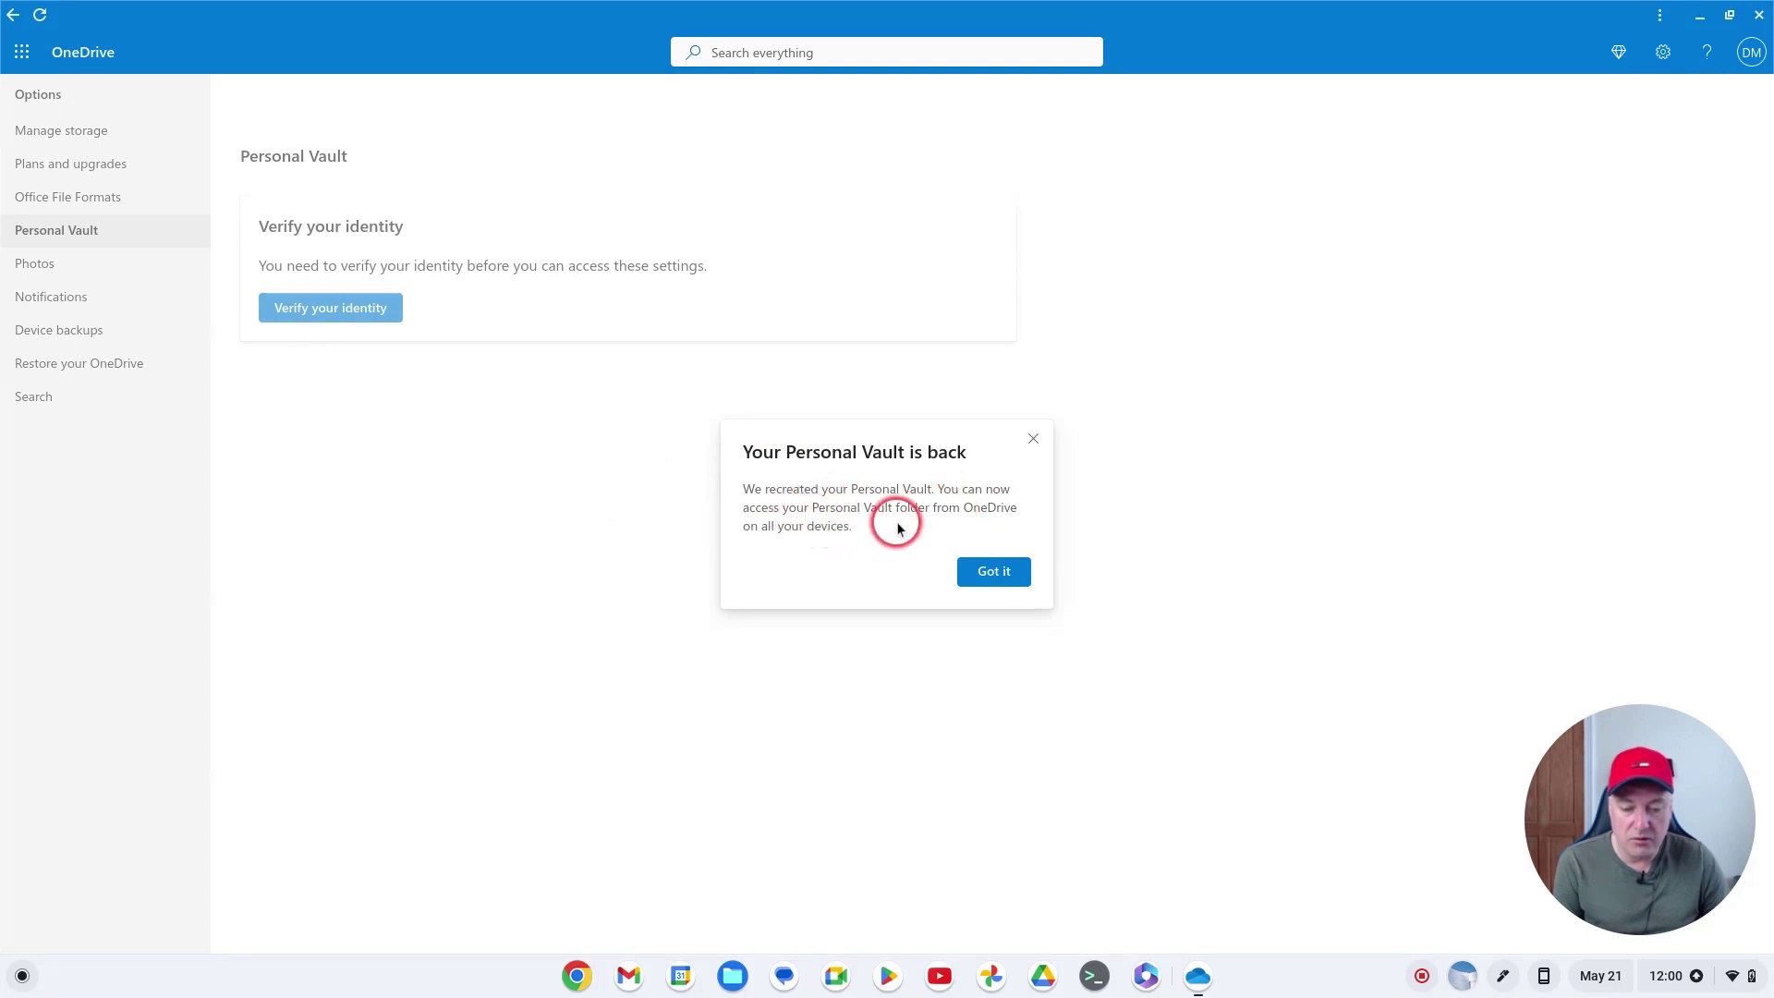
pyautogui.click(997, 572)
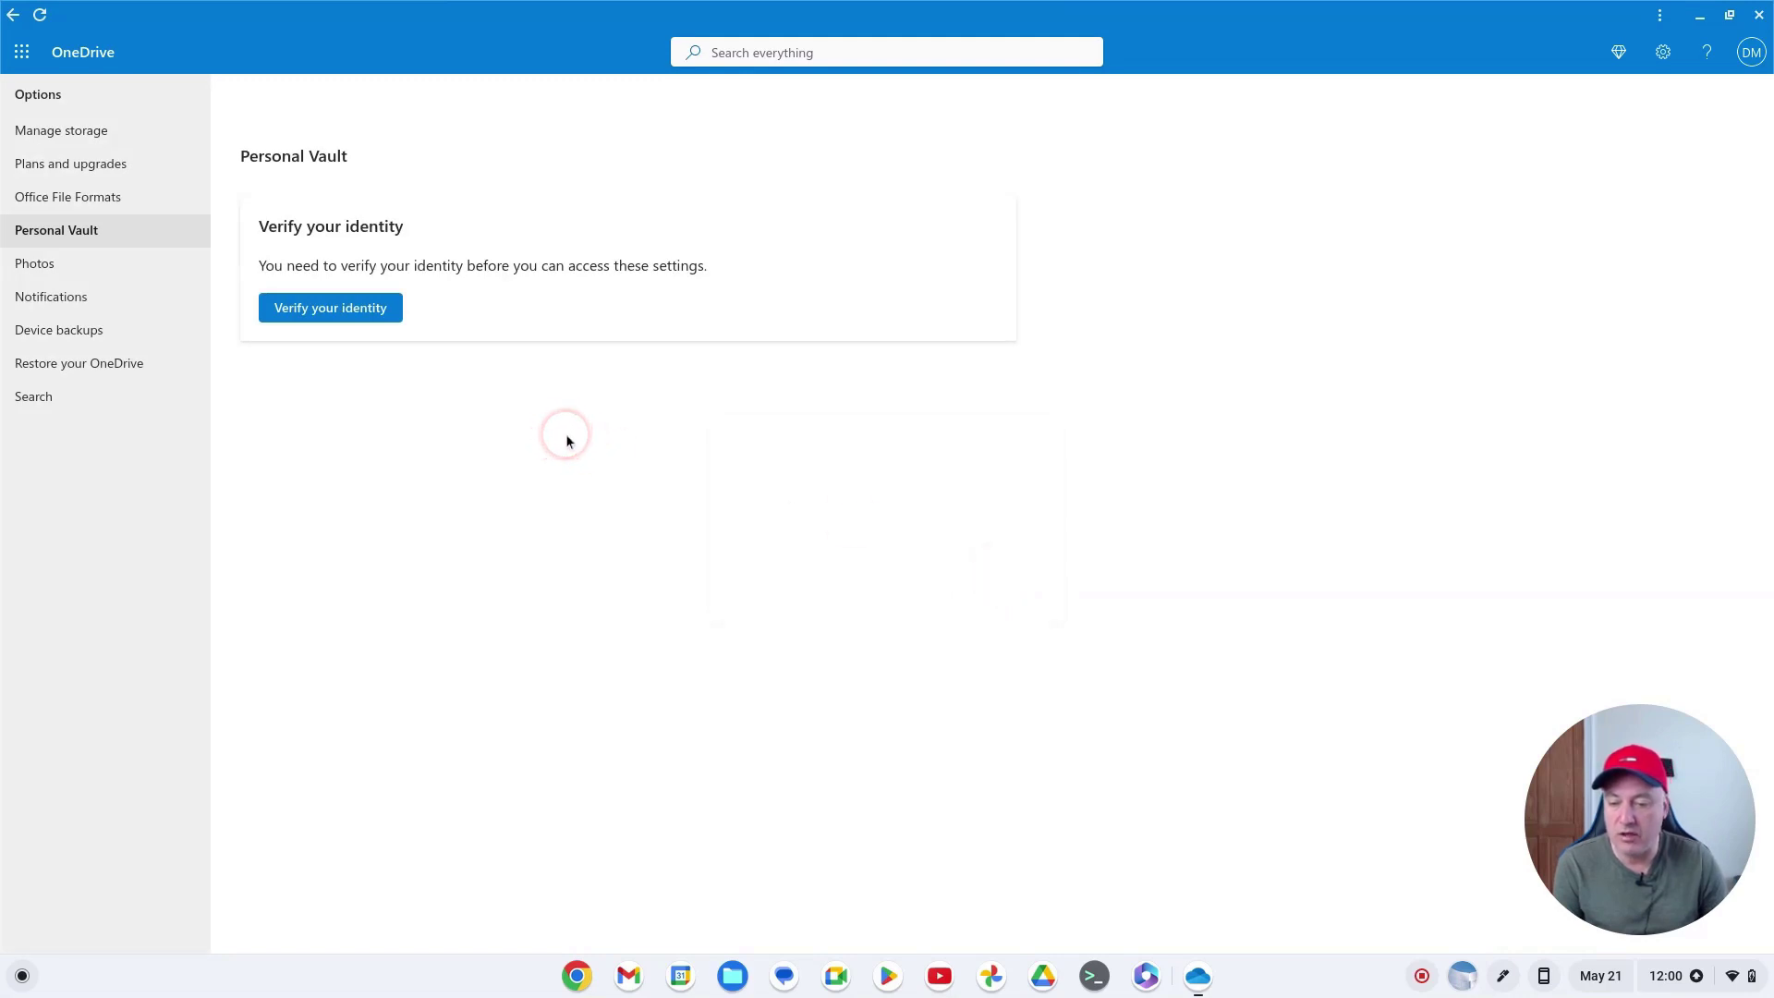
# Step: Request an emailed identity verification code for Personal Vault and copy it from the Microsoft account security code message in Gmail
pyautogui.click(327, 320)
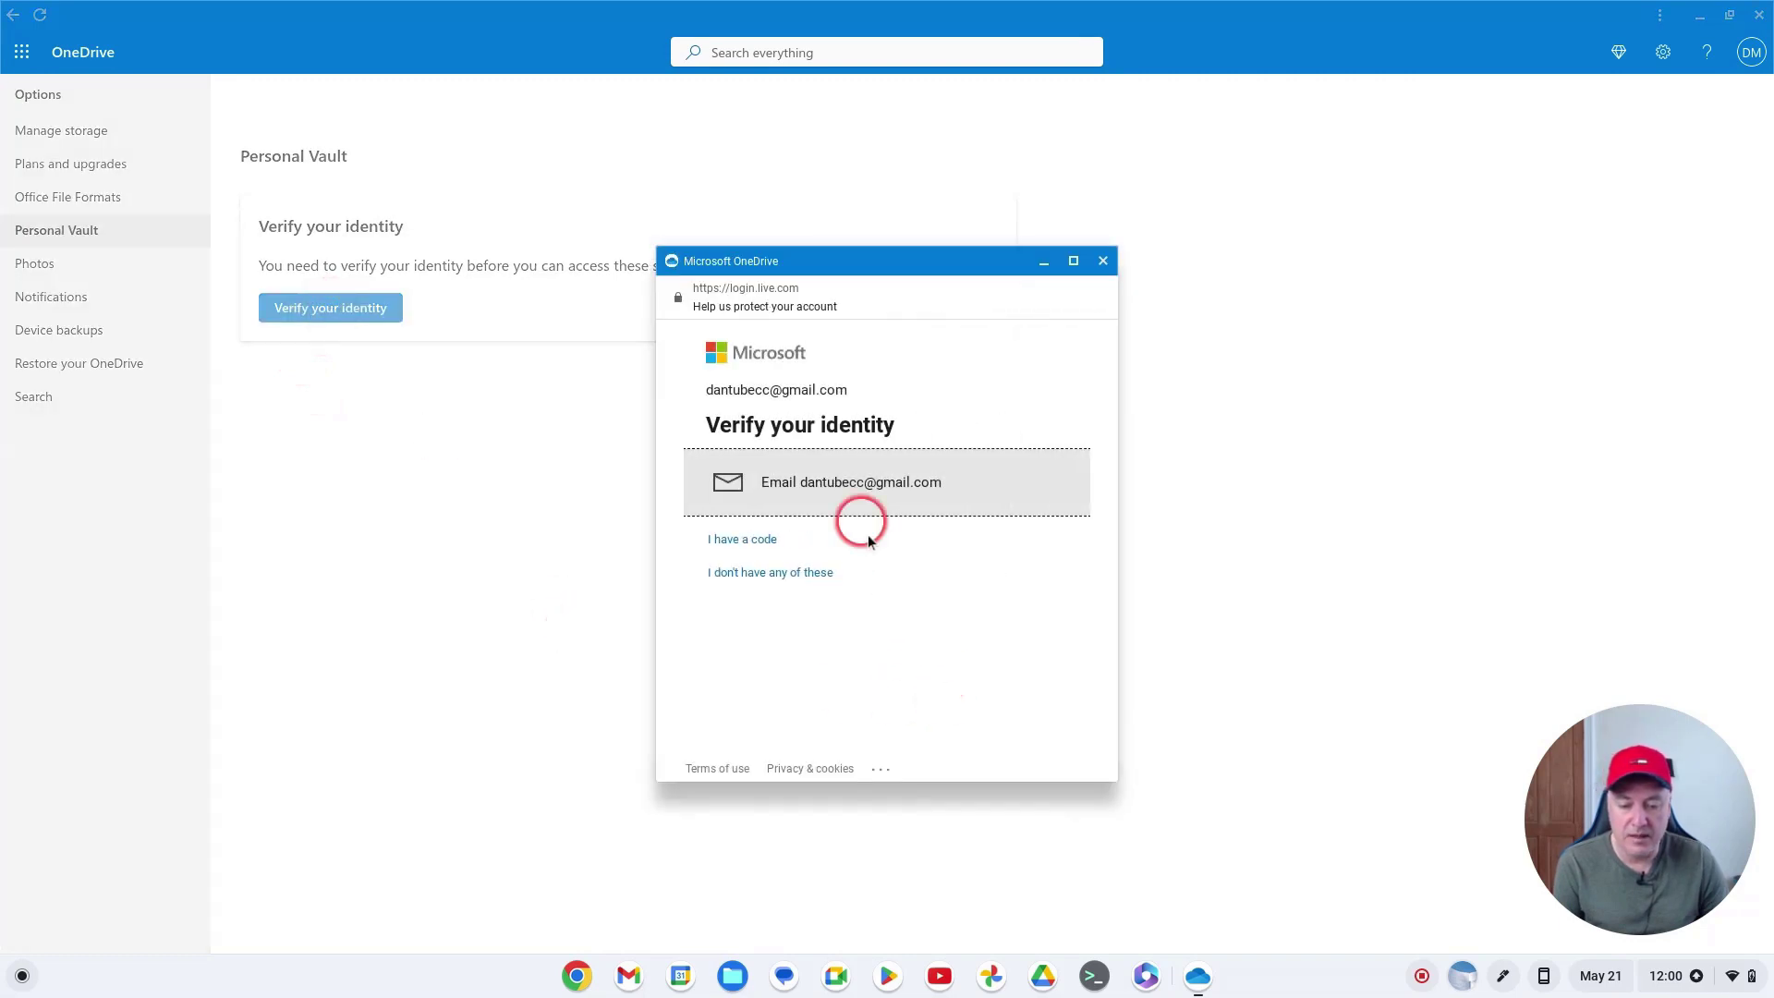
pyautogui.click(867, 498)
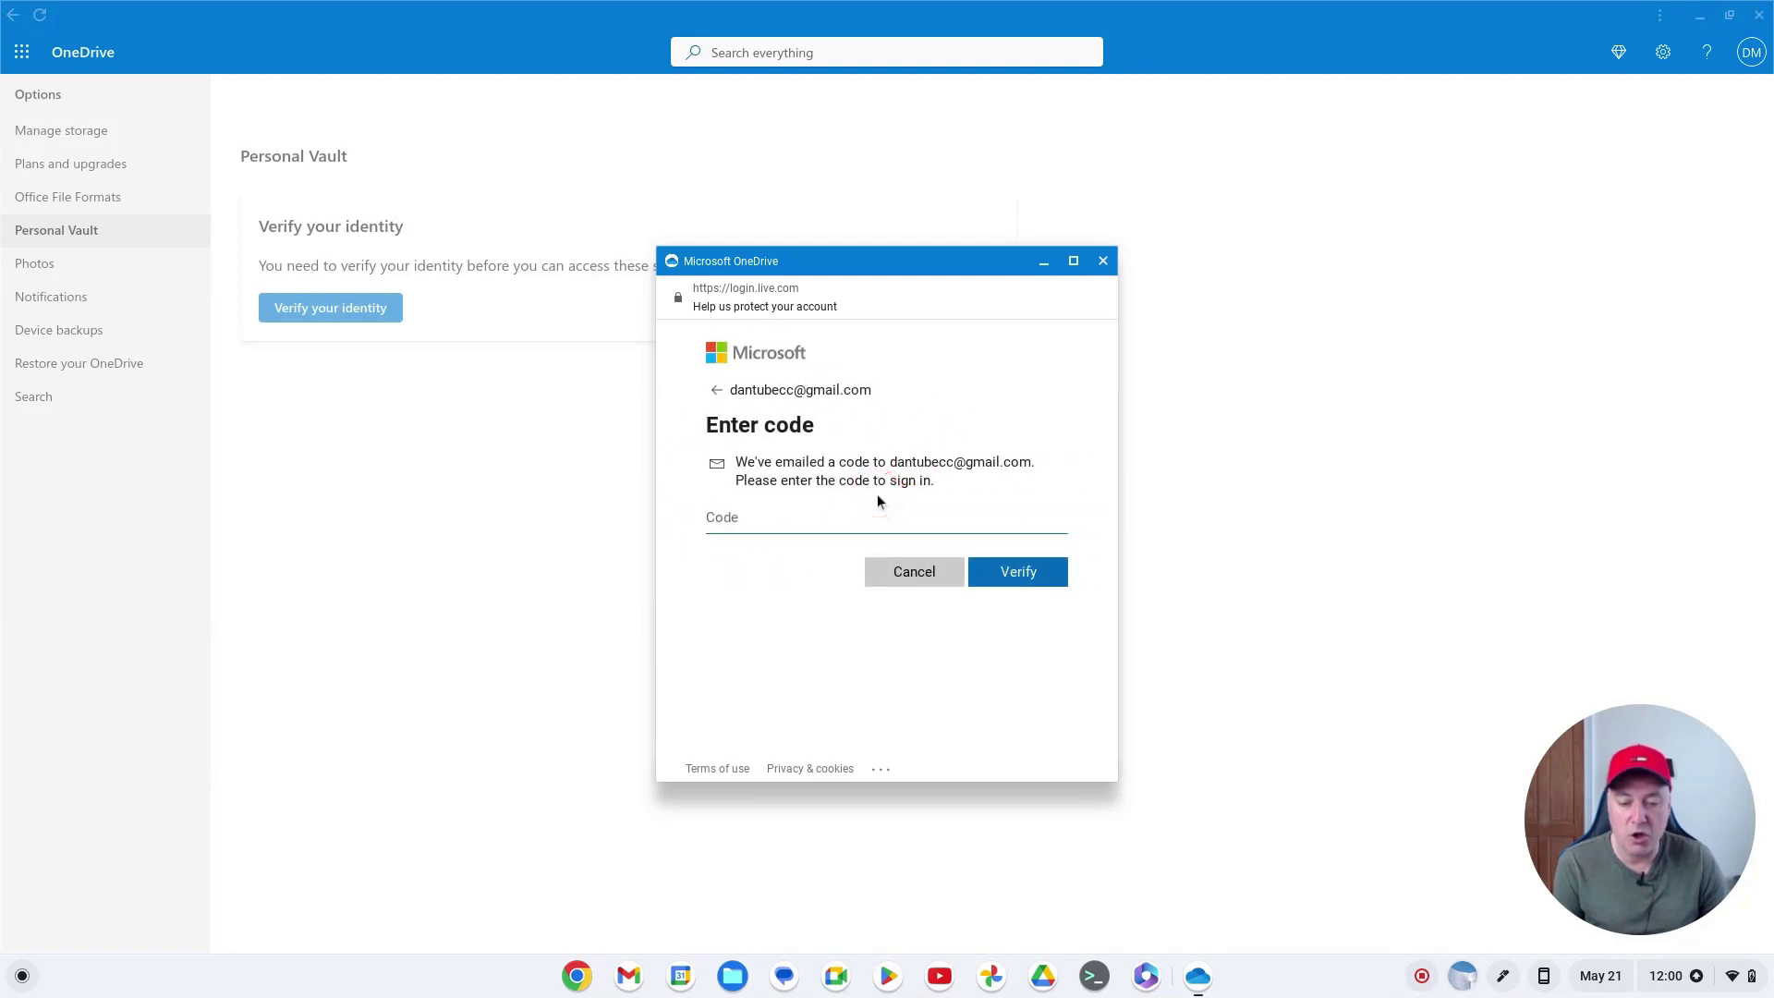
pyautogui.click(625, 977)
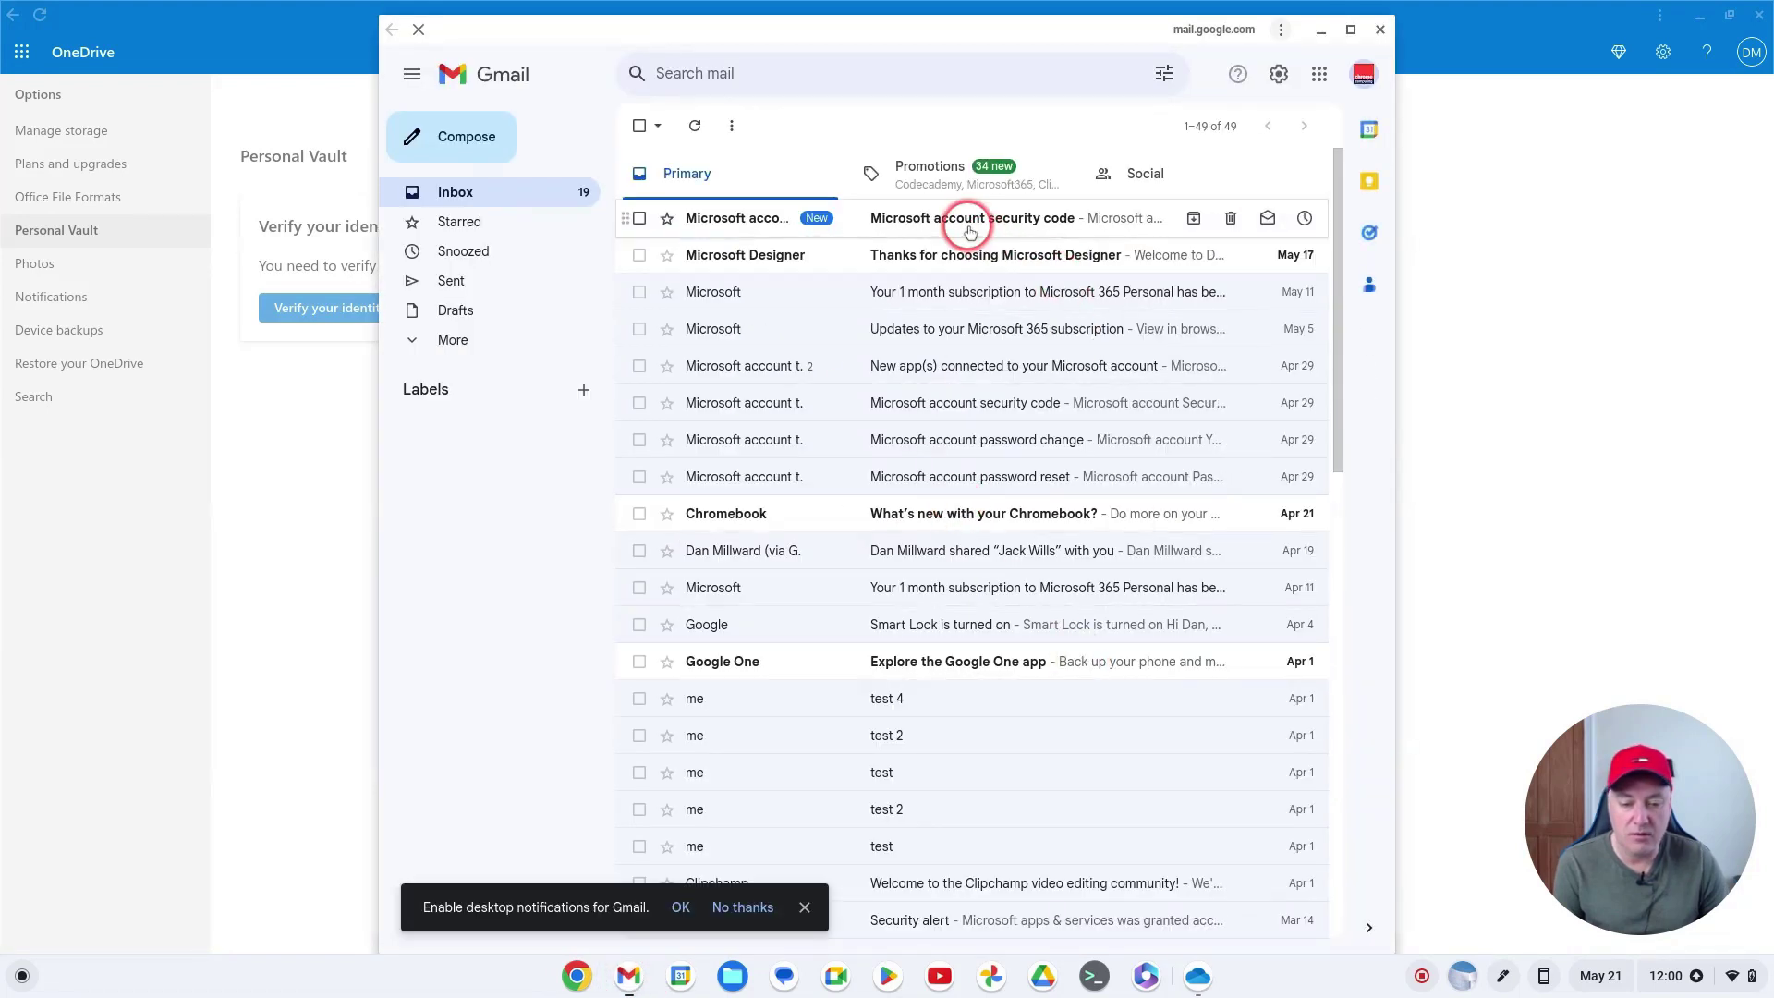
pyautogui.click(969, 222)
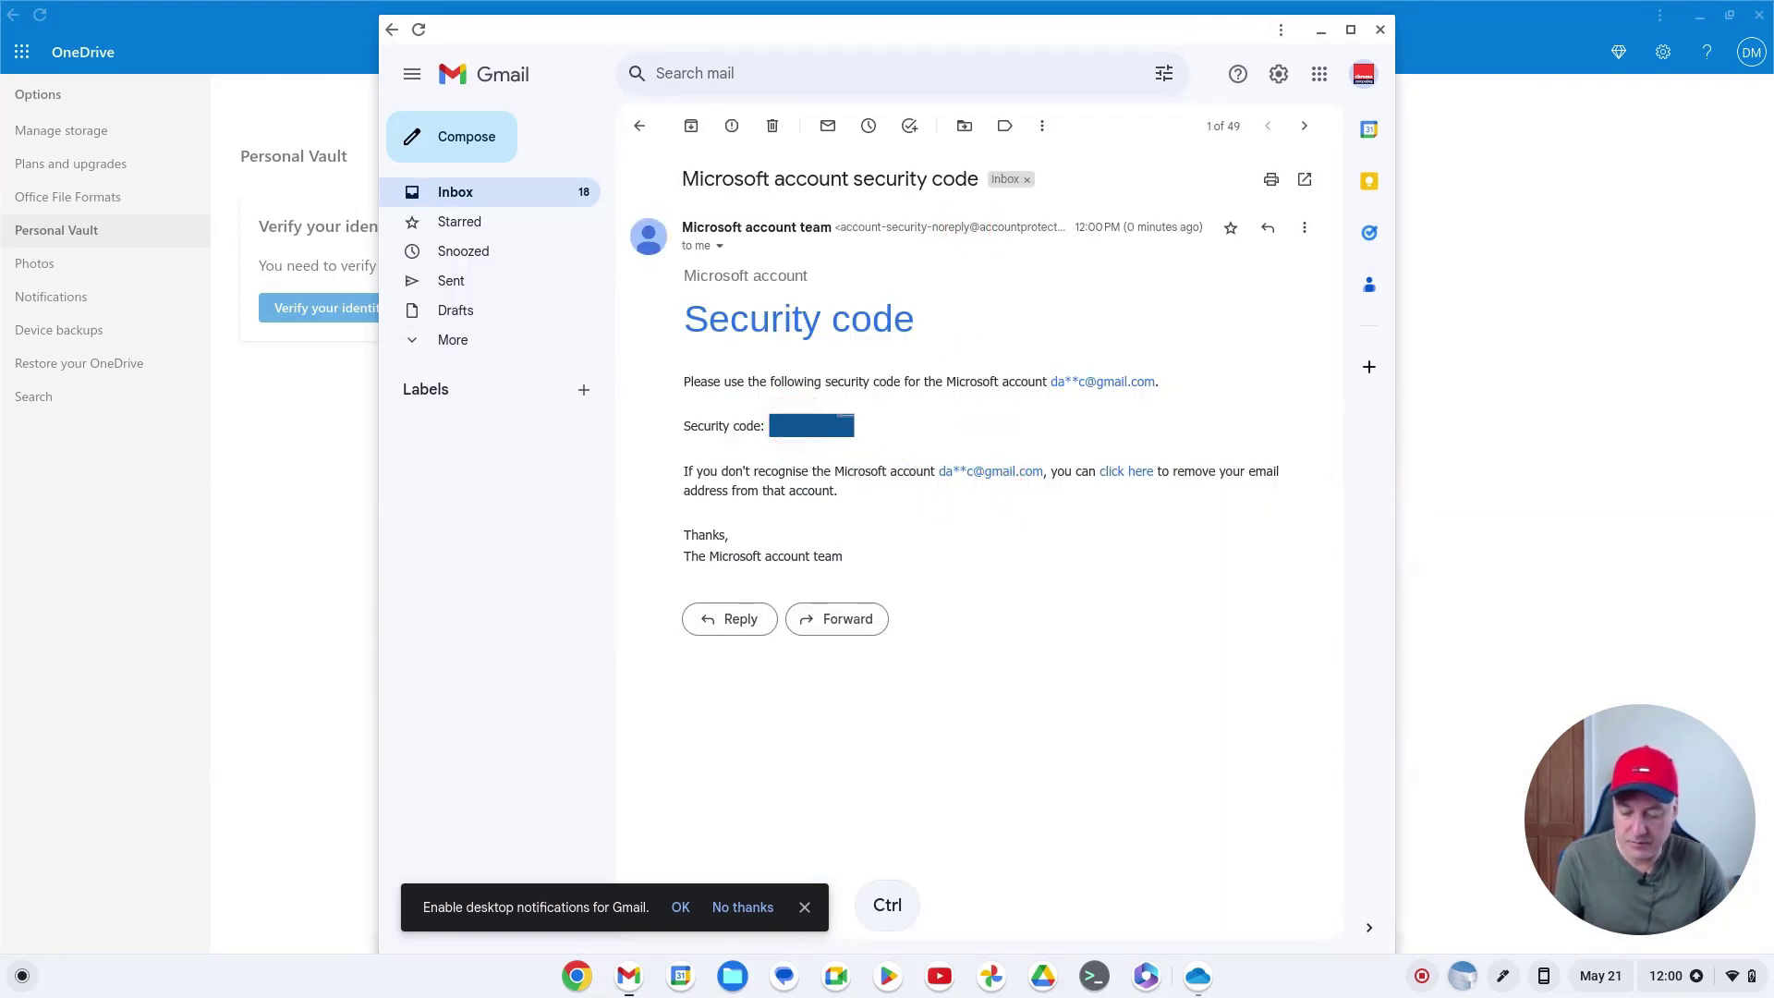
pyautogui.hotkey('ctrl', 'c')
pyautogui.click(1380, 30)
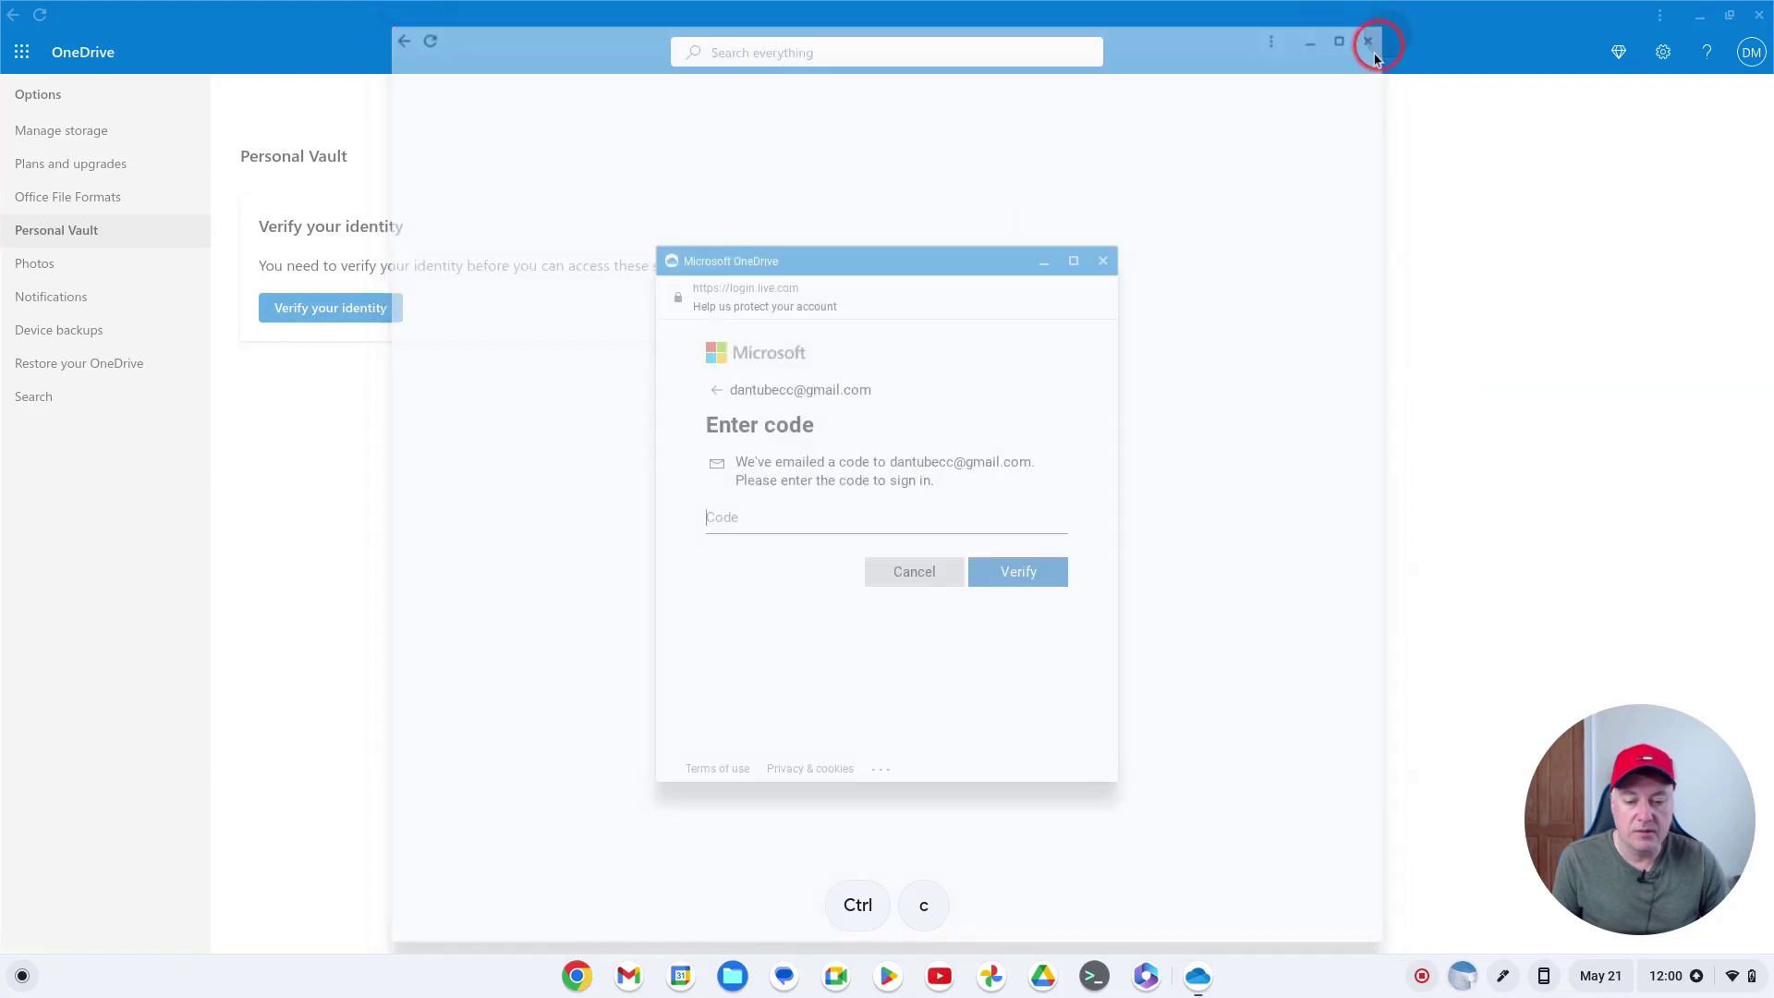
# Step: Paste the emailed verification code into the code field and verify the identity to unlock the Personal Vault settings
pyautogui.click(765, 511)
pyautogui.hotkey('ctrl', 'v')
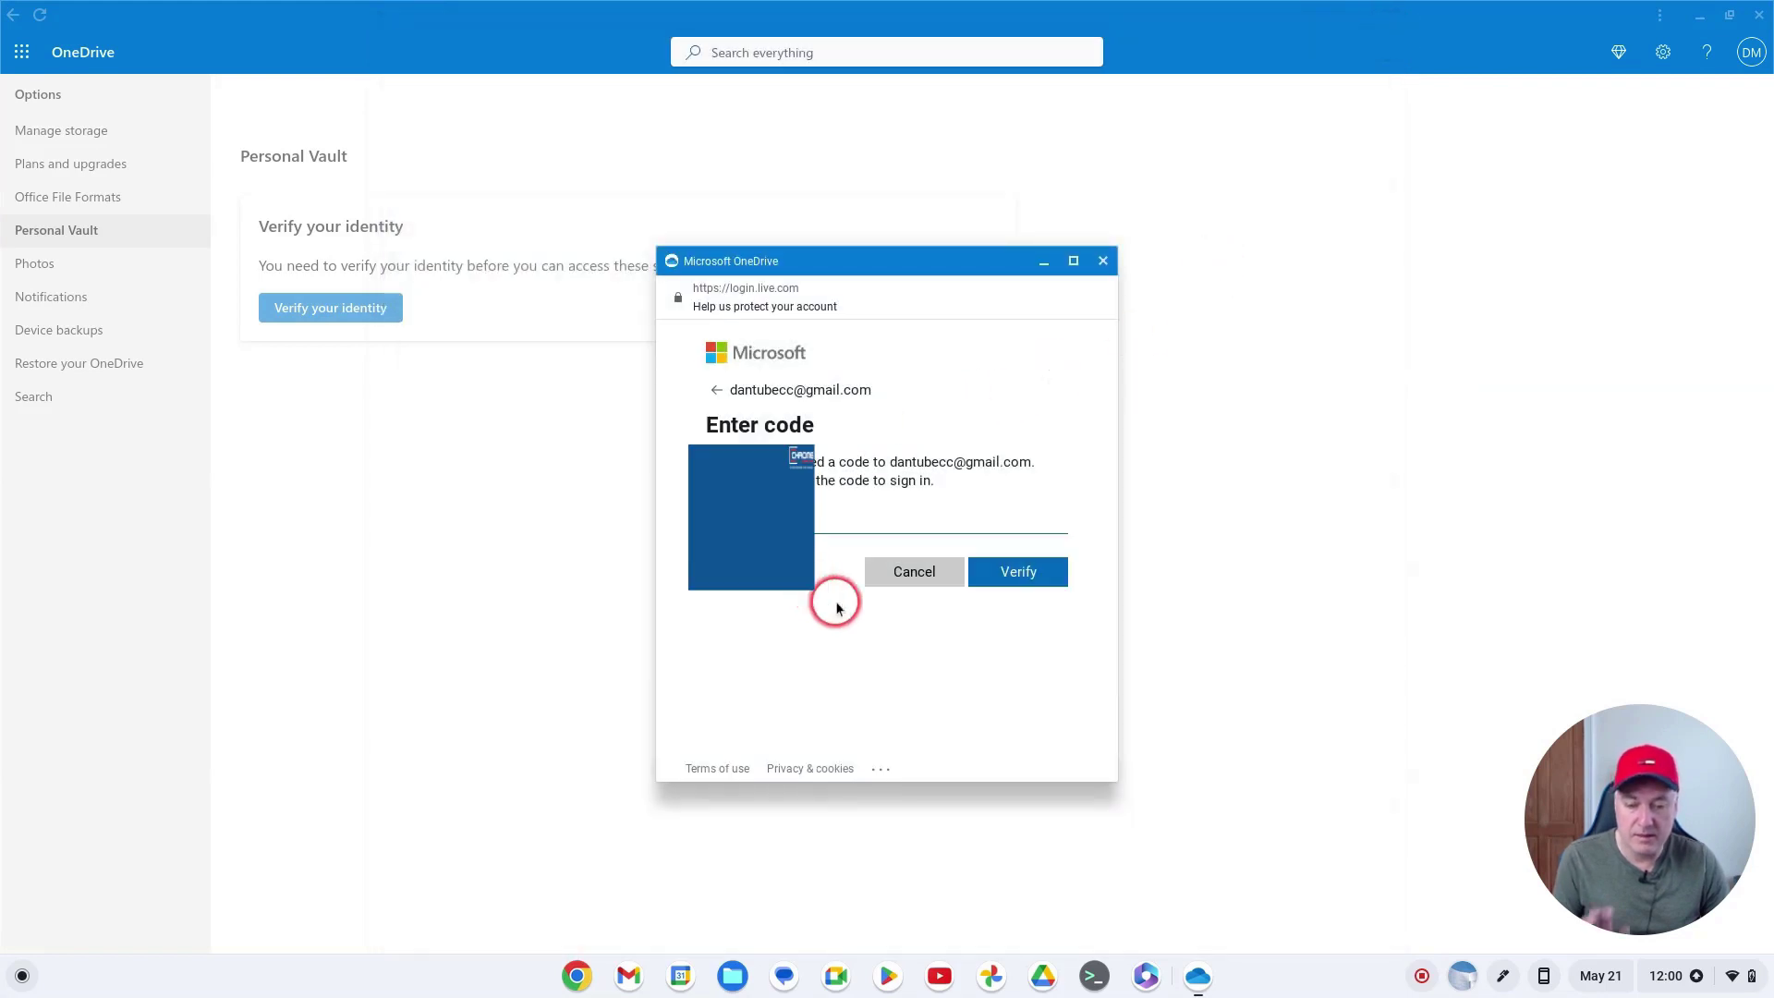
pyautogui.click(1024, 574)
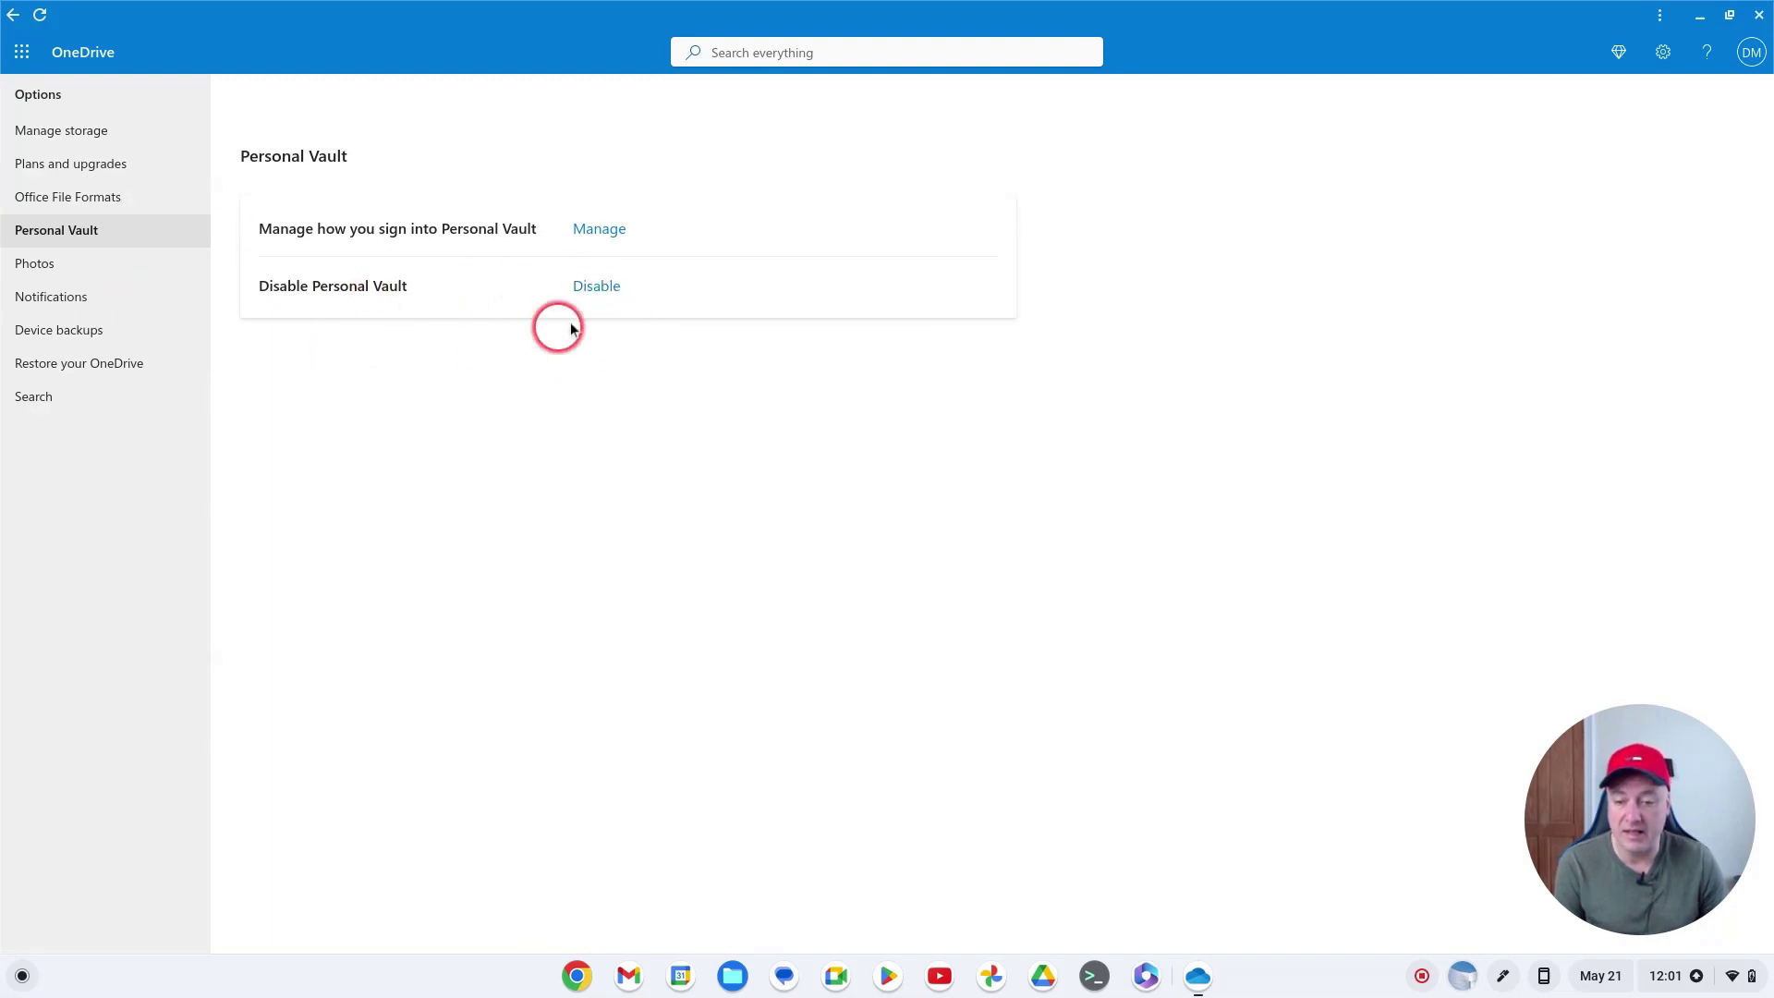
# Step: Open the management page for Personal Vault sign-in and examine the Microsoft account's verification, additional security, sign-out and recovery code options
pyautogui.click(600, 229)
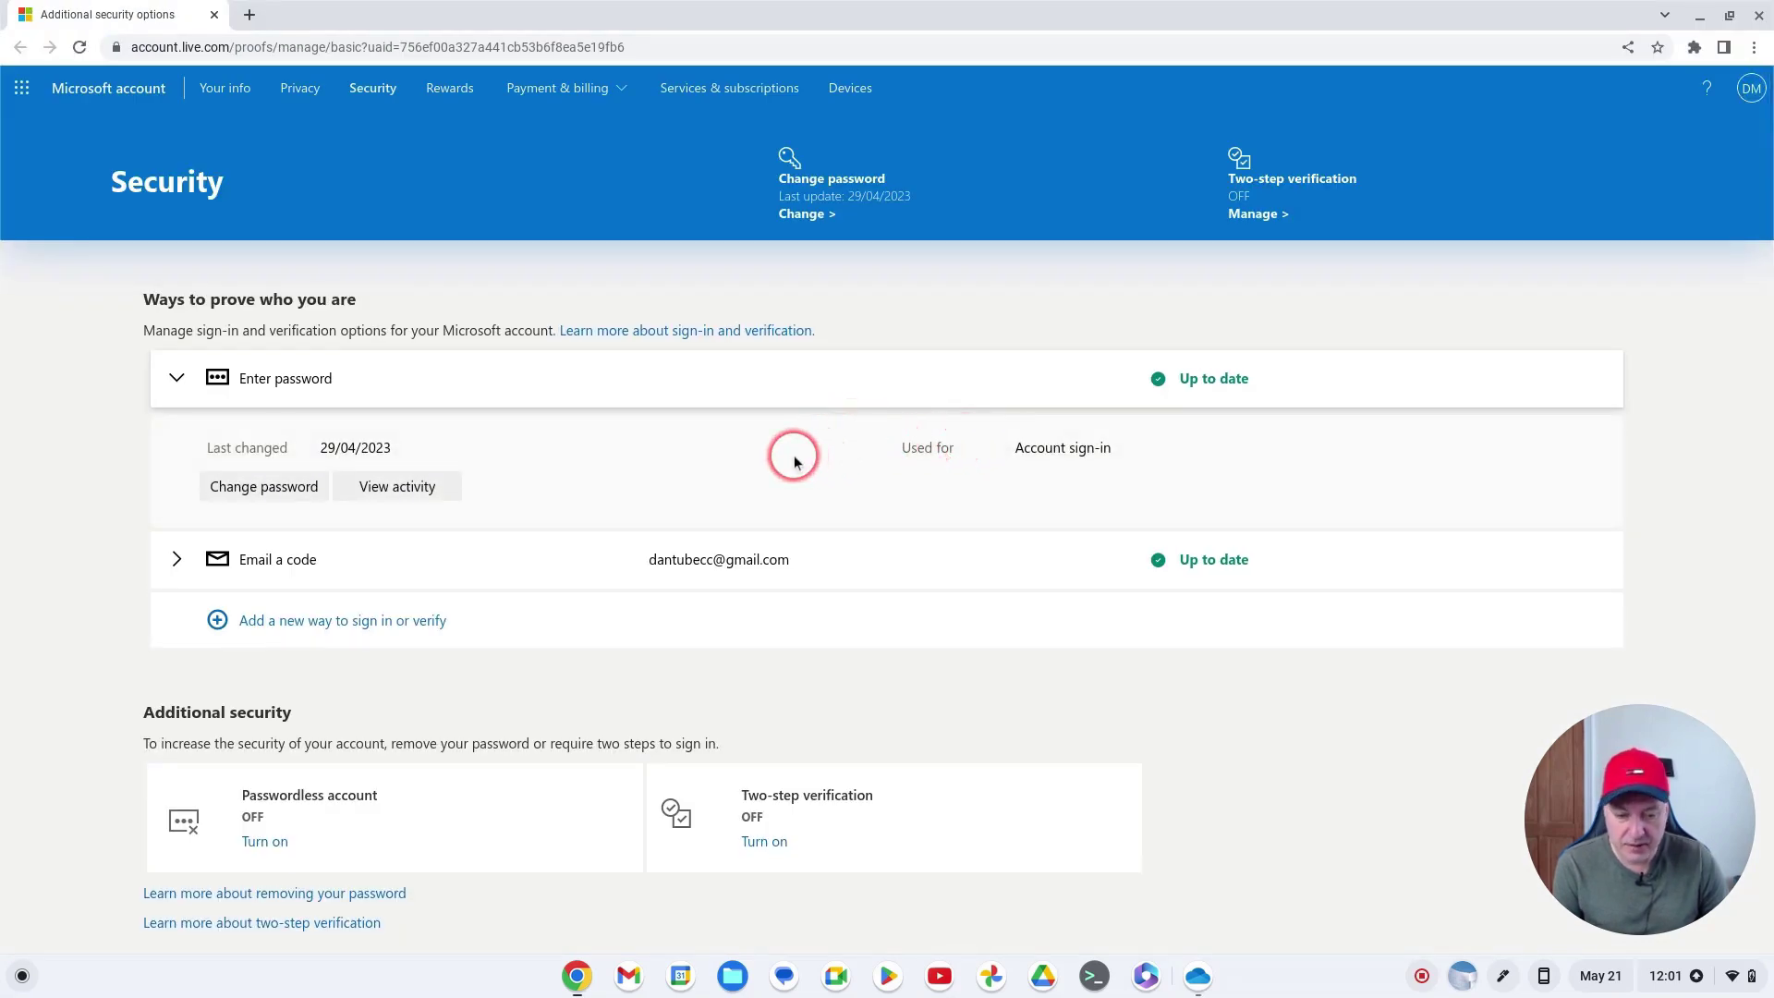
pyautogui.scroll(-1, 795, 455)
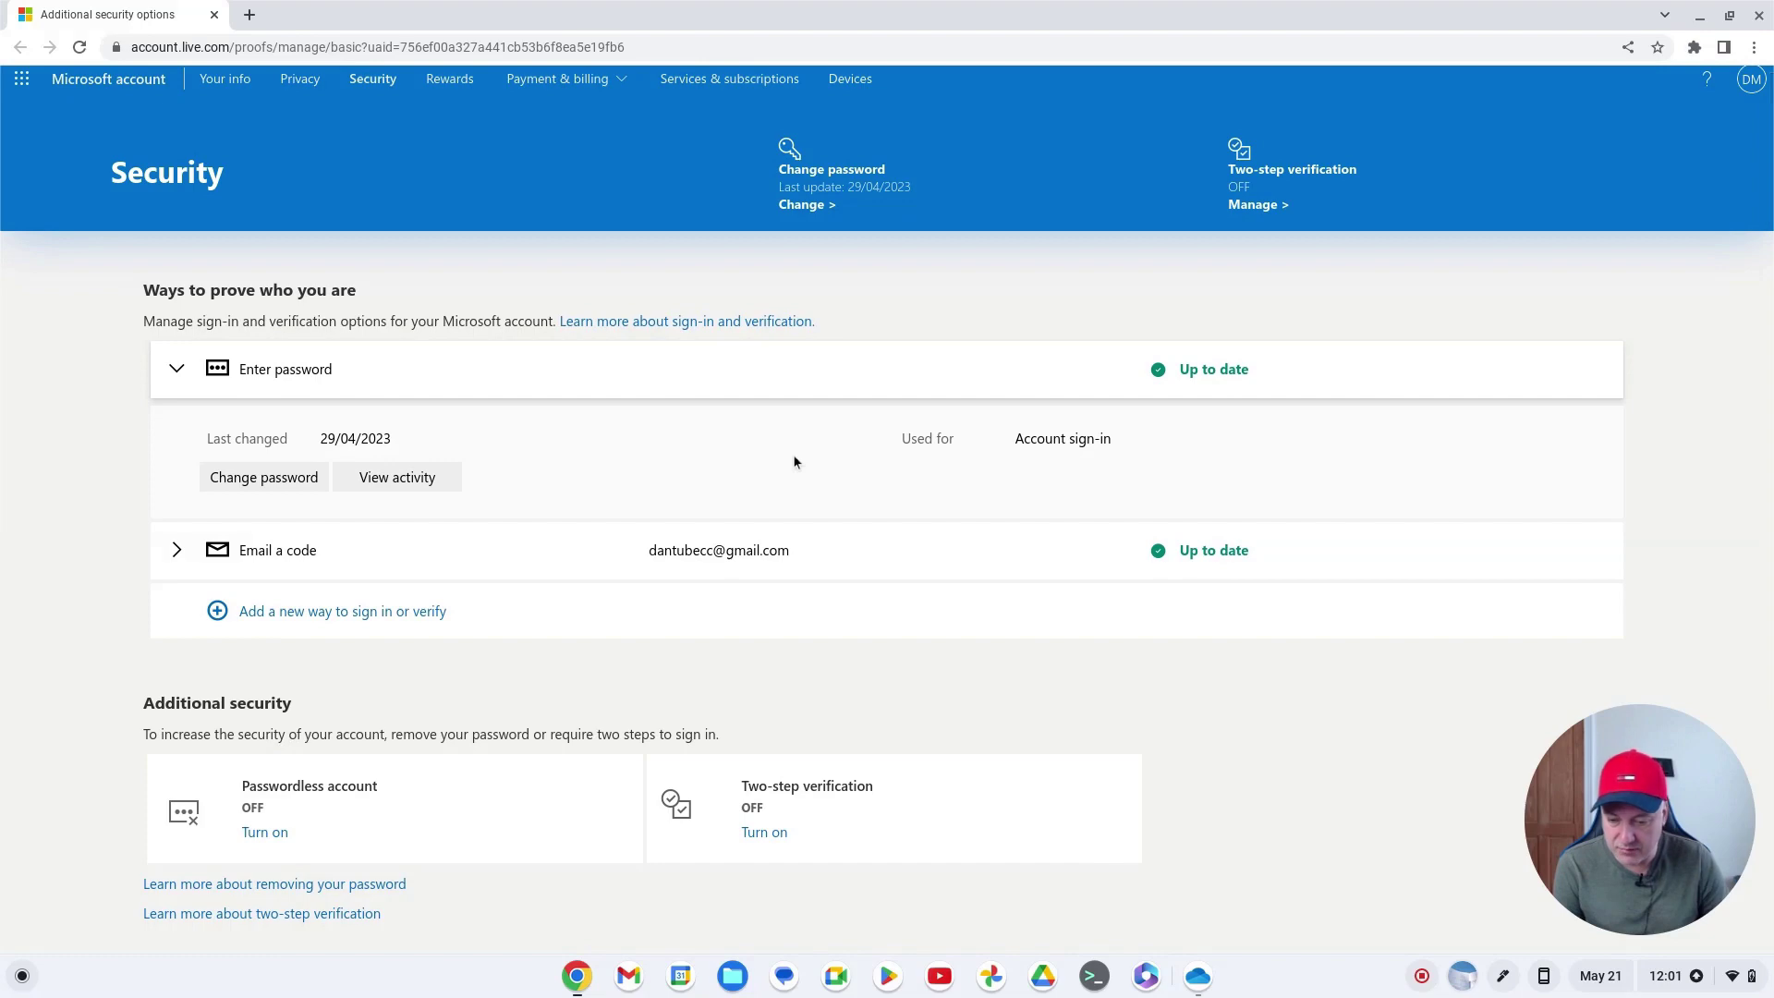
pyautogui.scroll(-1, 794, 461)
pyautogui.scroll(-1, 793, 457)
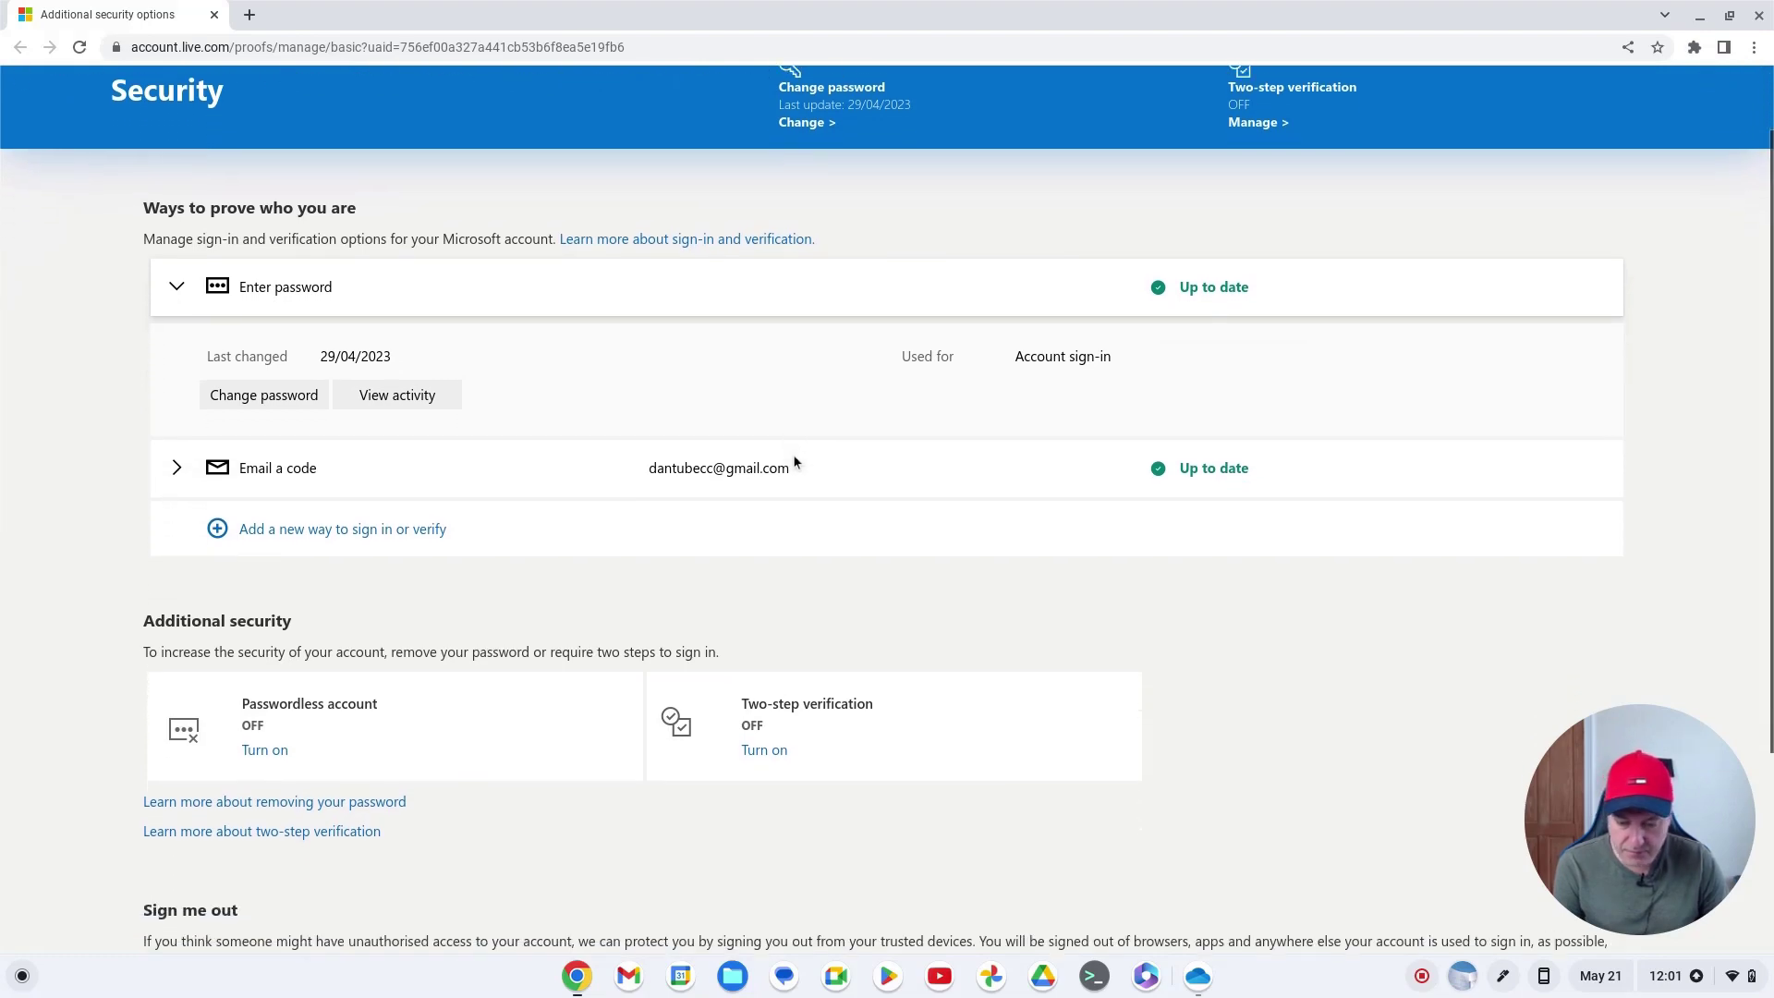
pyautogui.scroll(-3, 793, 458)
pyautogui.scroll(4, 794, 457)
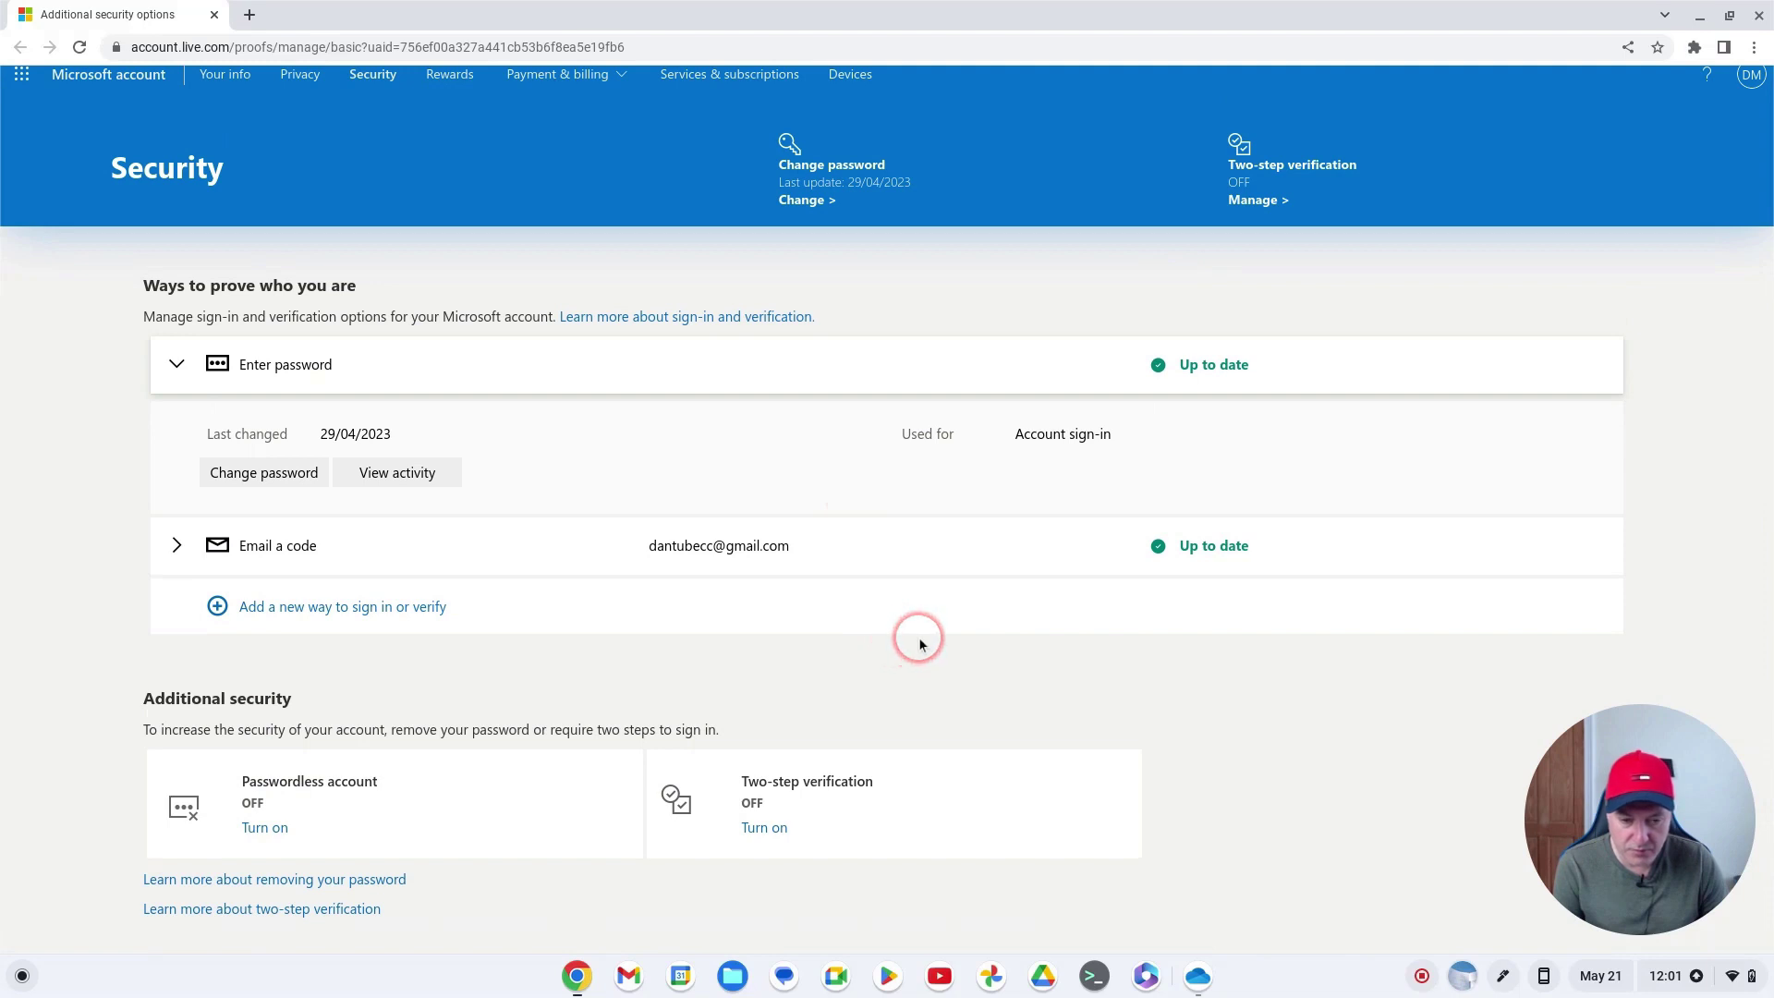
pyautogui.scroll(-2, 920, 644)
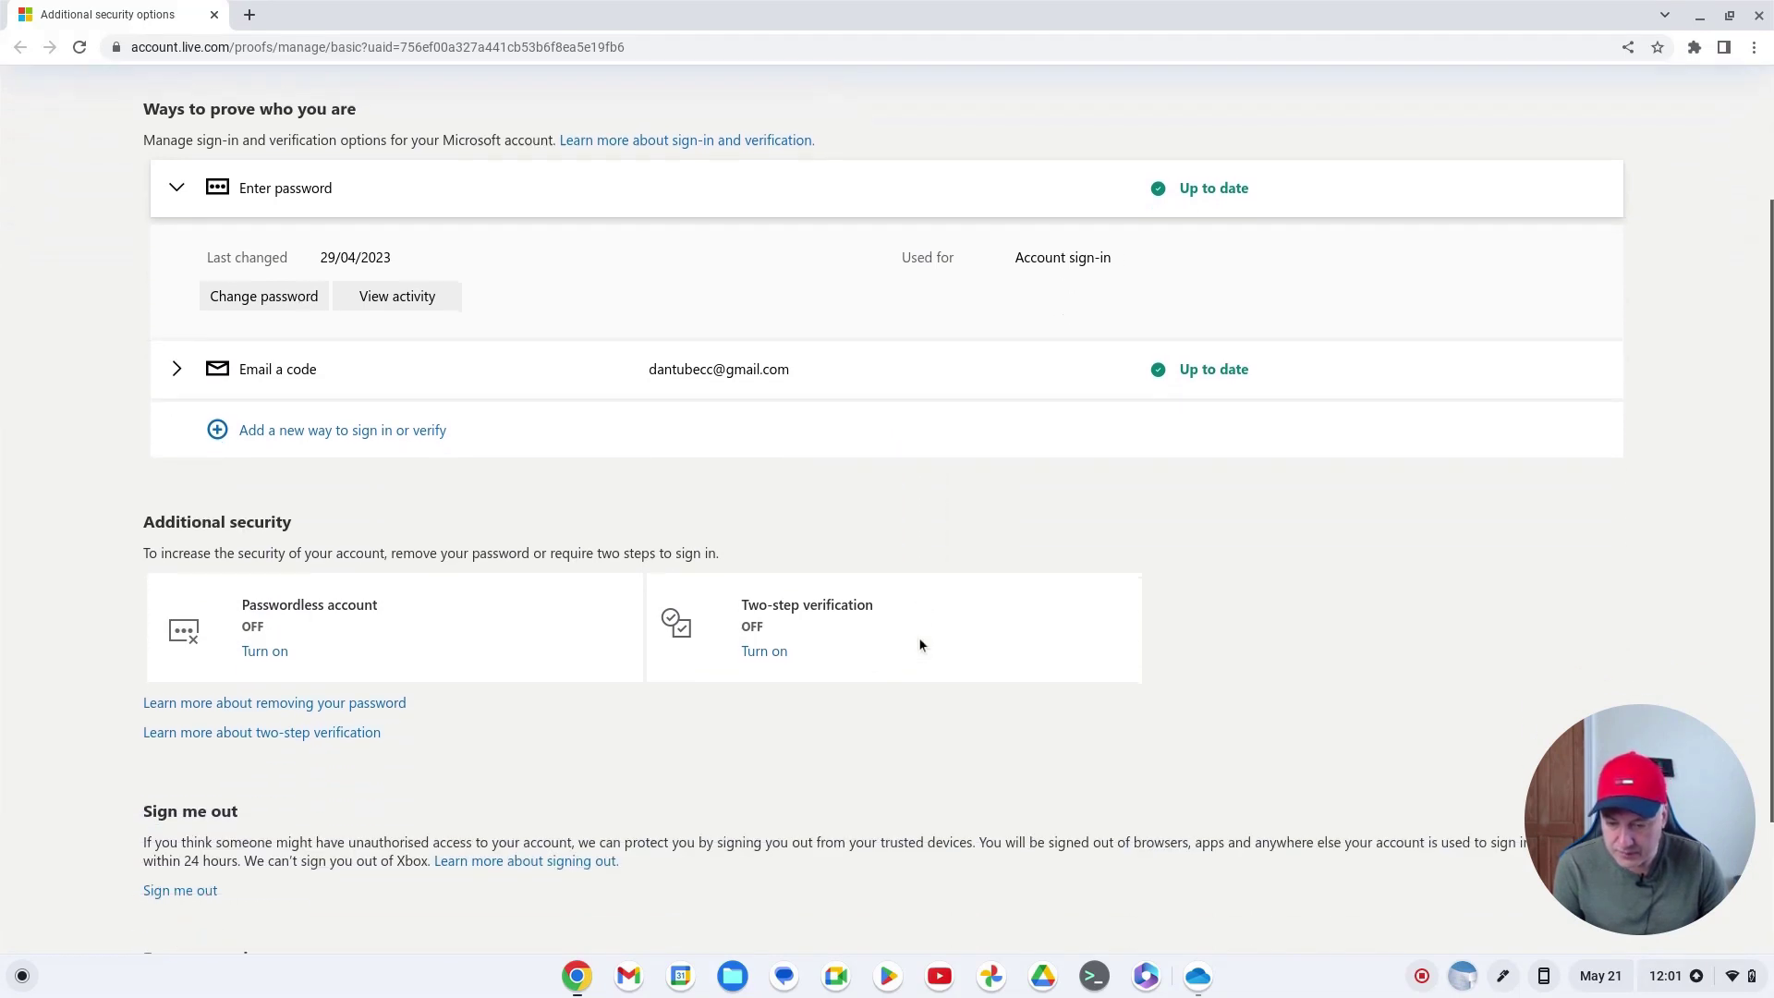
pyautogui.scroll(-2, 921, 644)
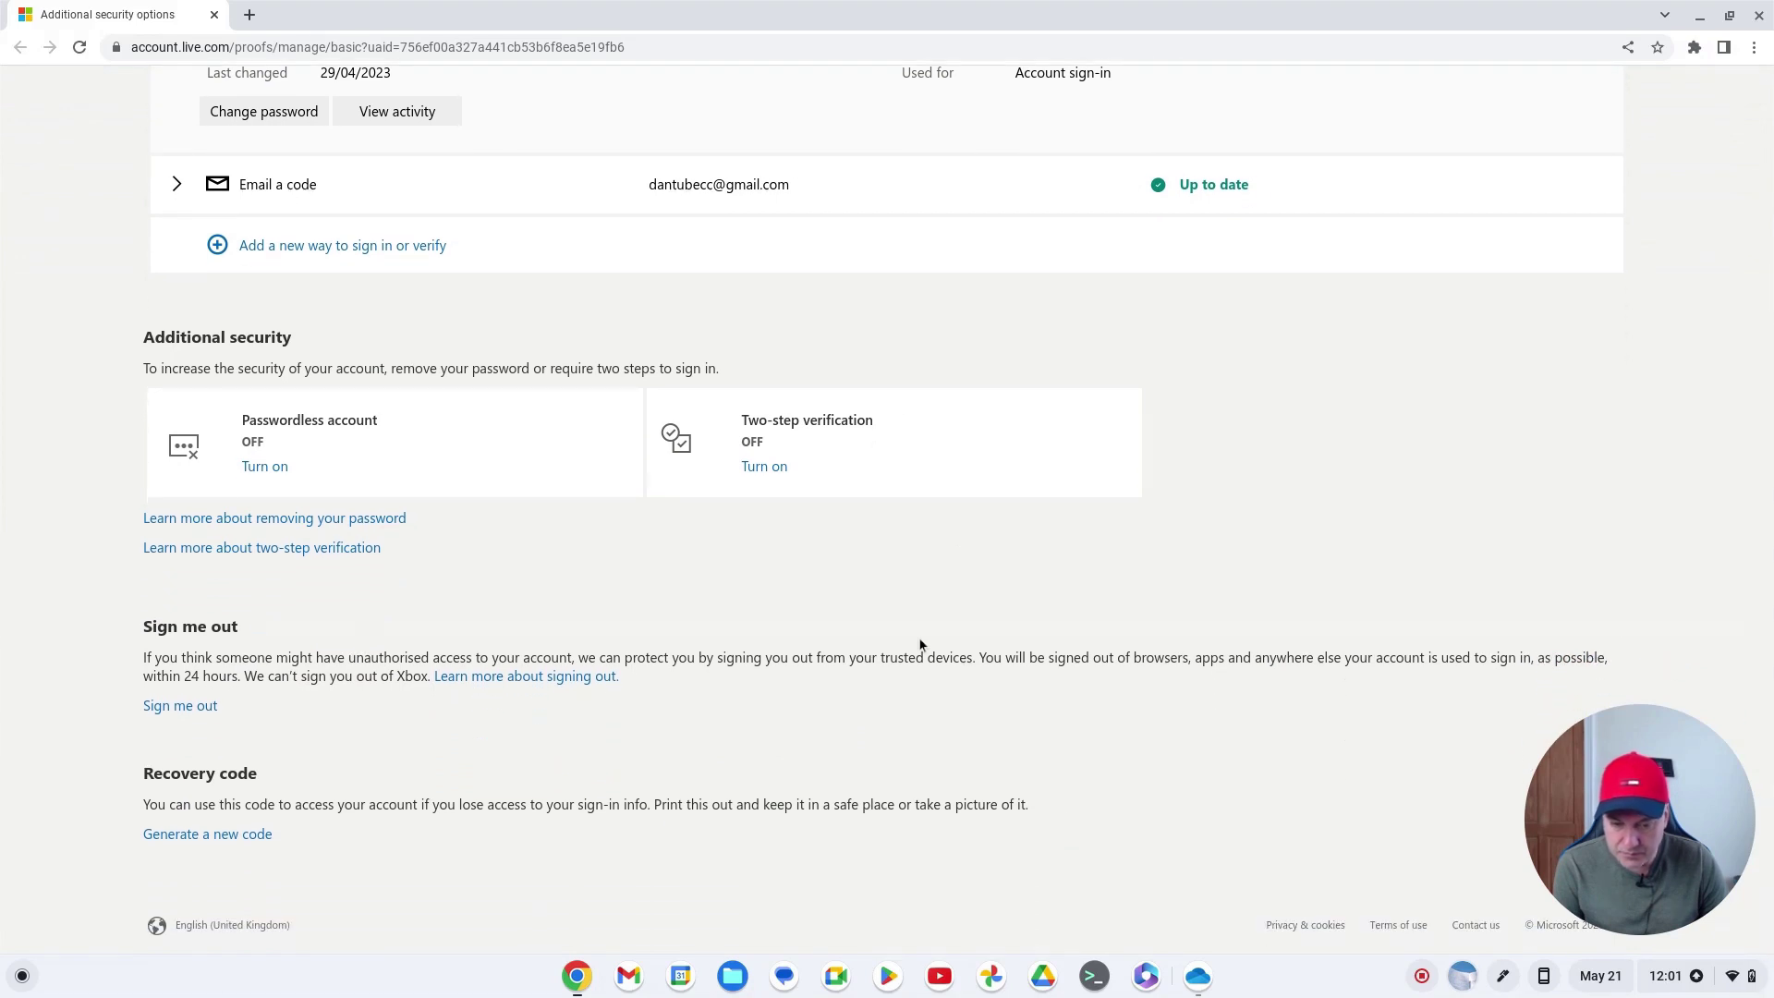
# Step: Finish reviewing the Microsoft account's sign-in and additional security options, close that page, and return from the OneDrive options to My files
pyautogui.scroll(2, 1029, 677)
pyautogui.scroll(3, 1029, 677)
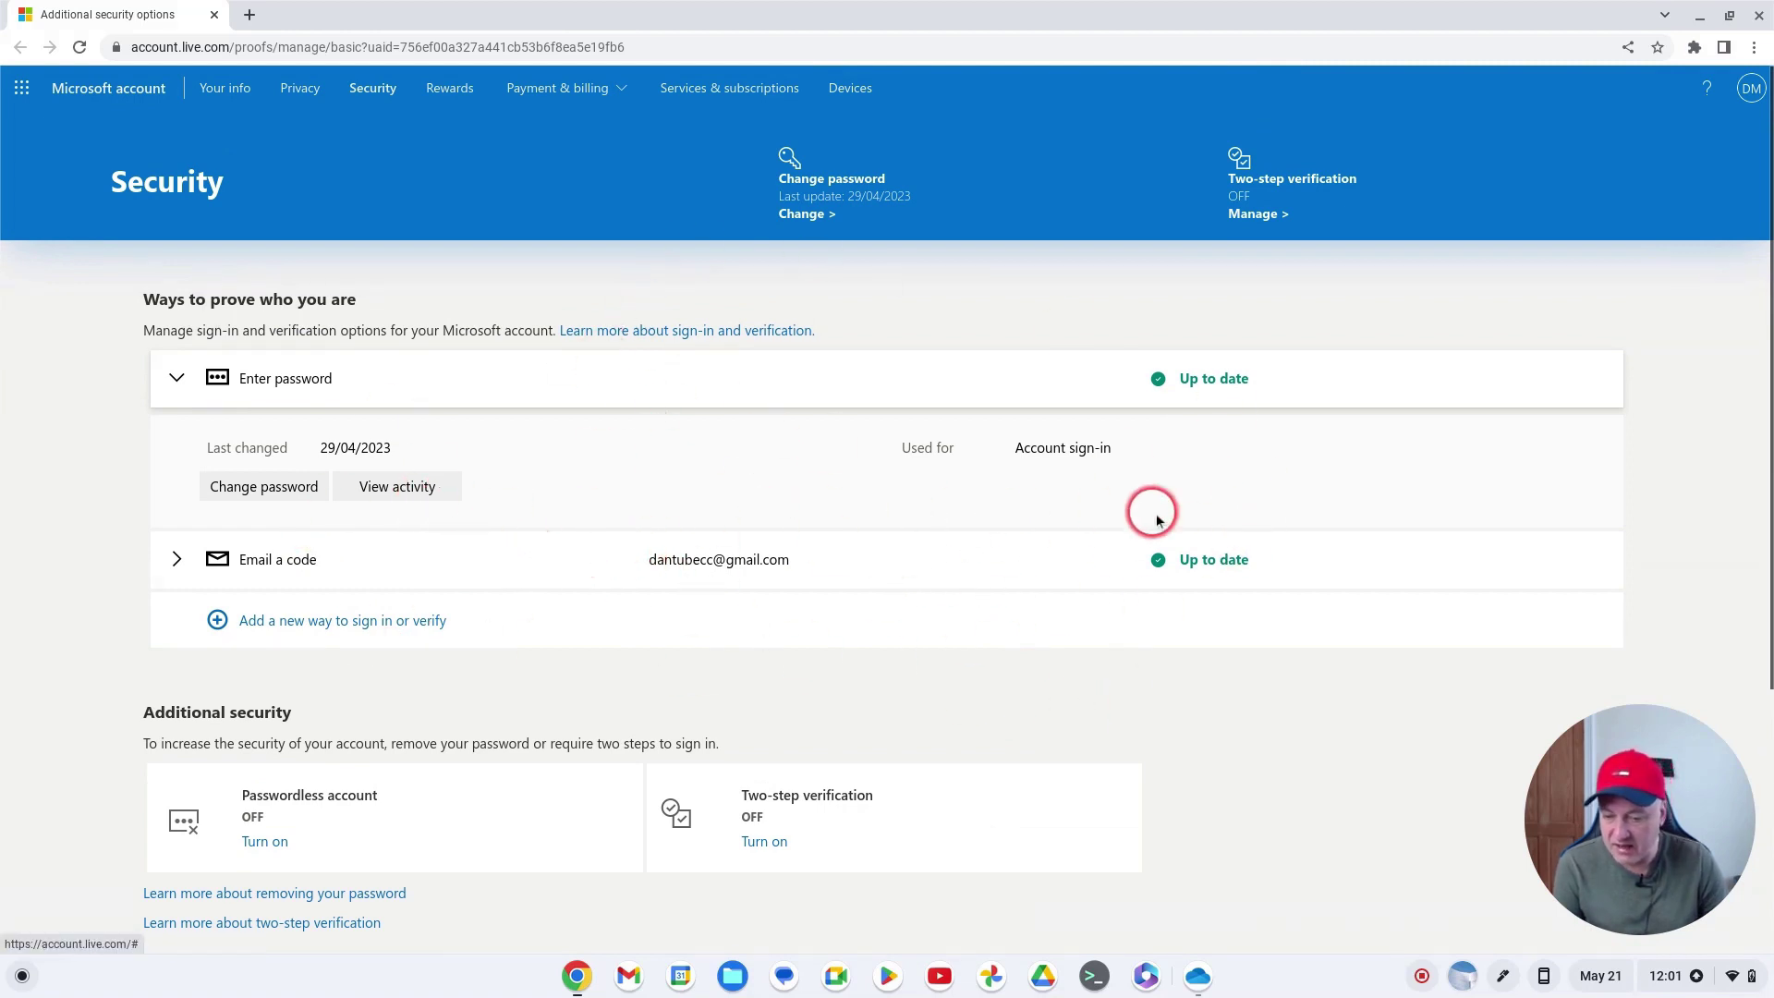
pyautogui.scroll(-1, 1155, 513)
pyautogui.scroll(-2, 1159, 522)
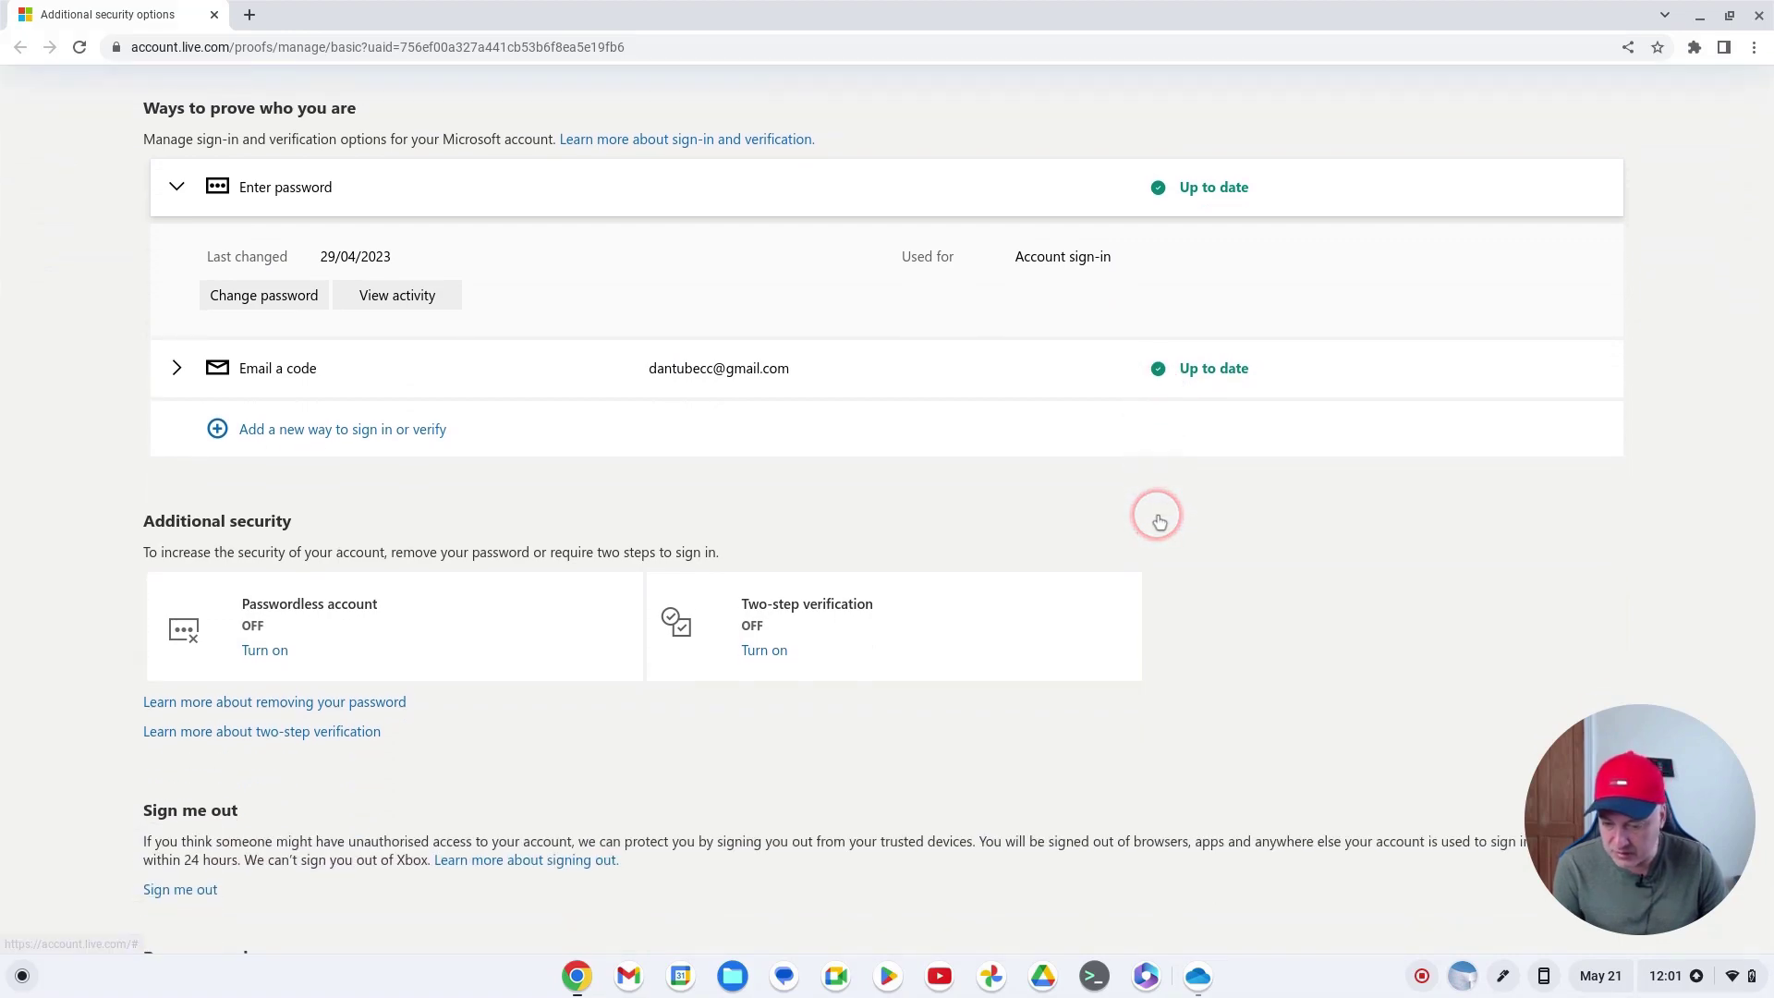
pyautogui.scroll(-3, 1160, 521)
pyautogui.scroll(5, 1160, 518)
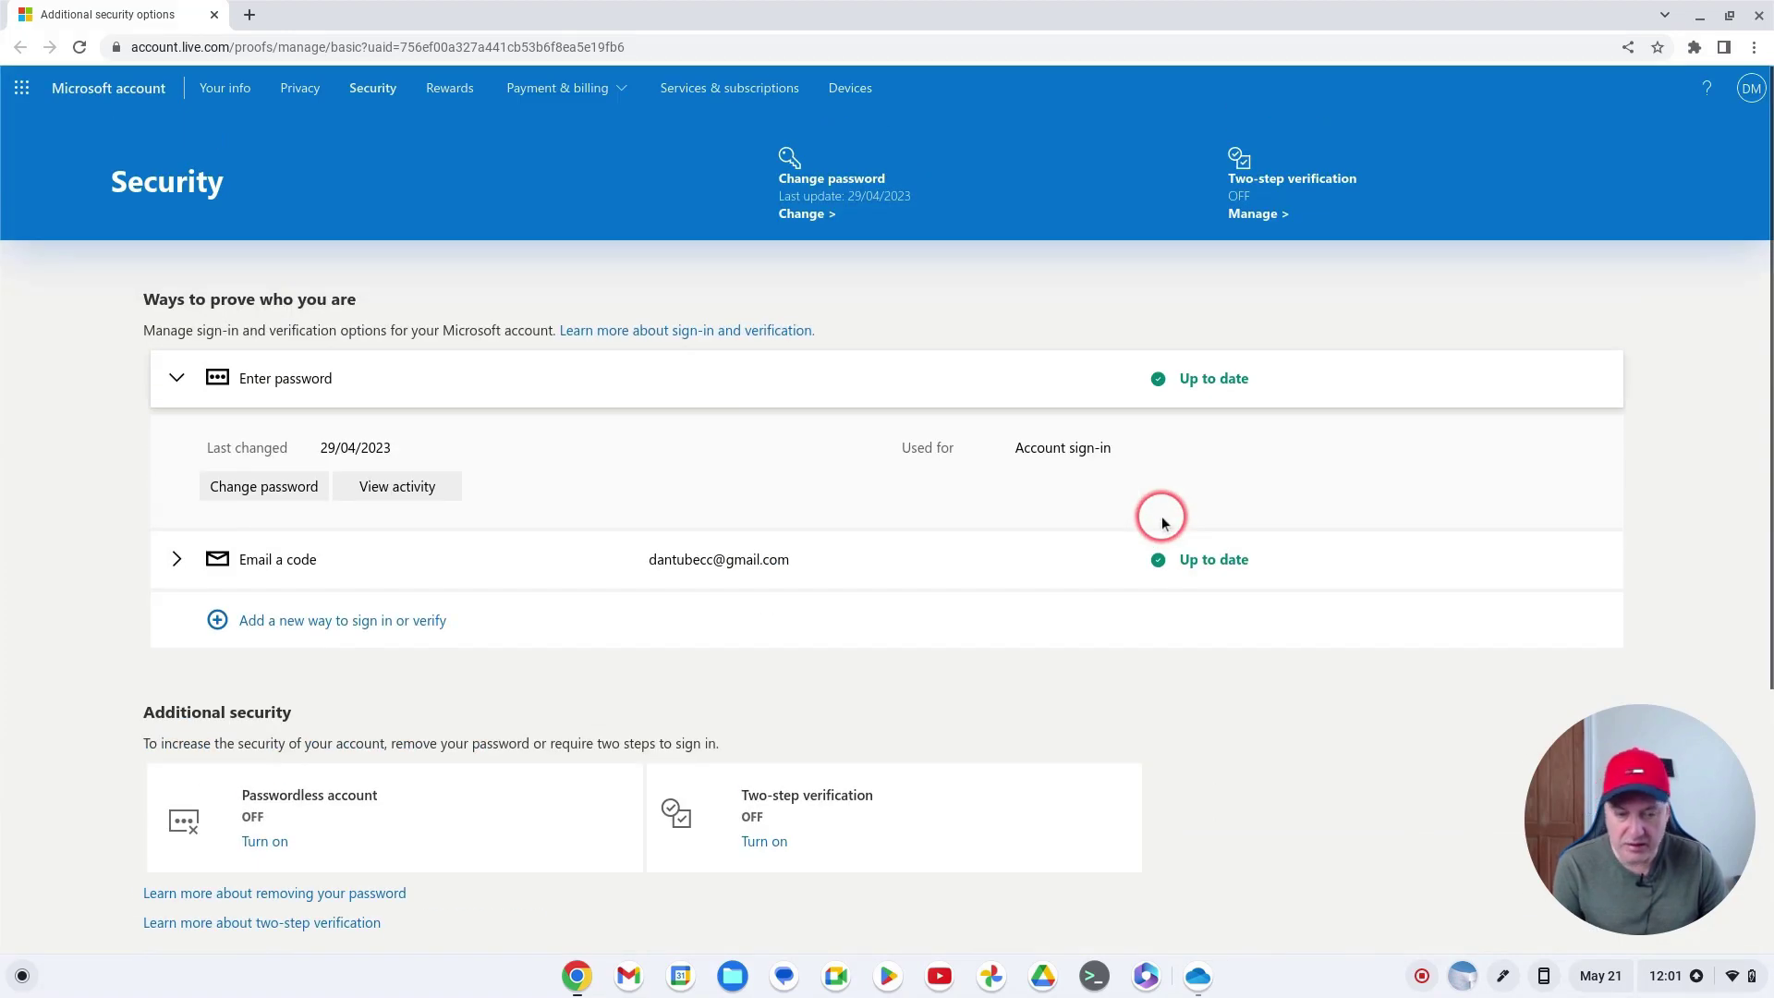
pyautogui.click(1756, 17)
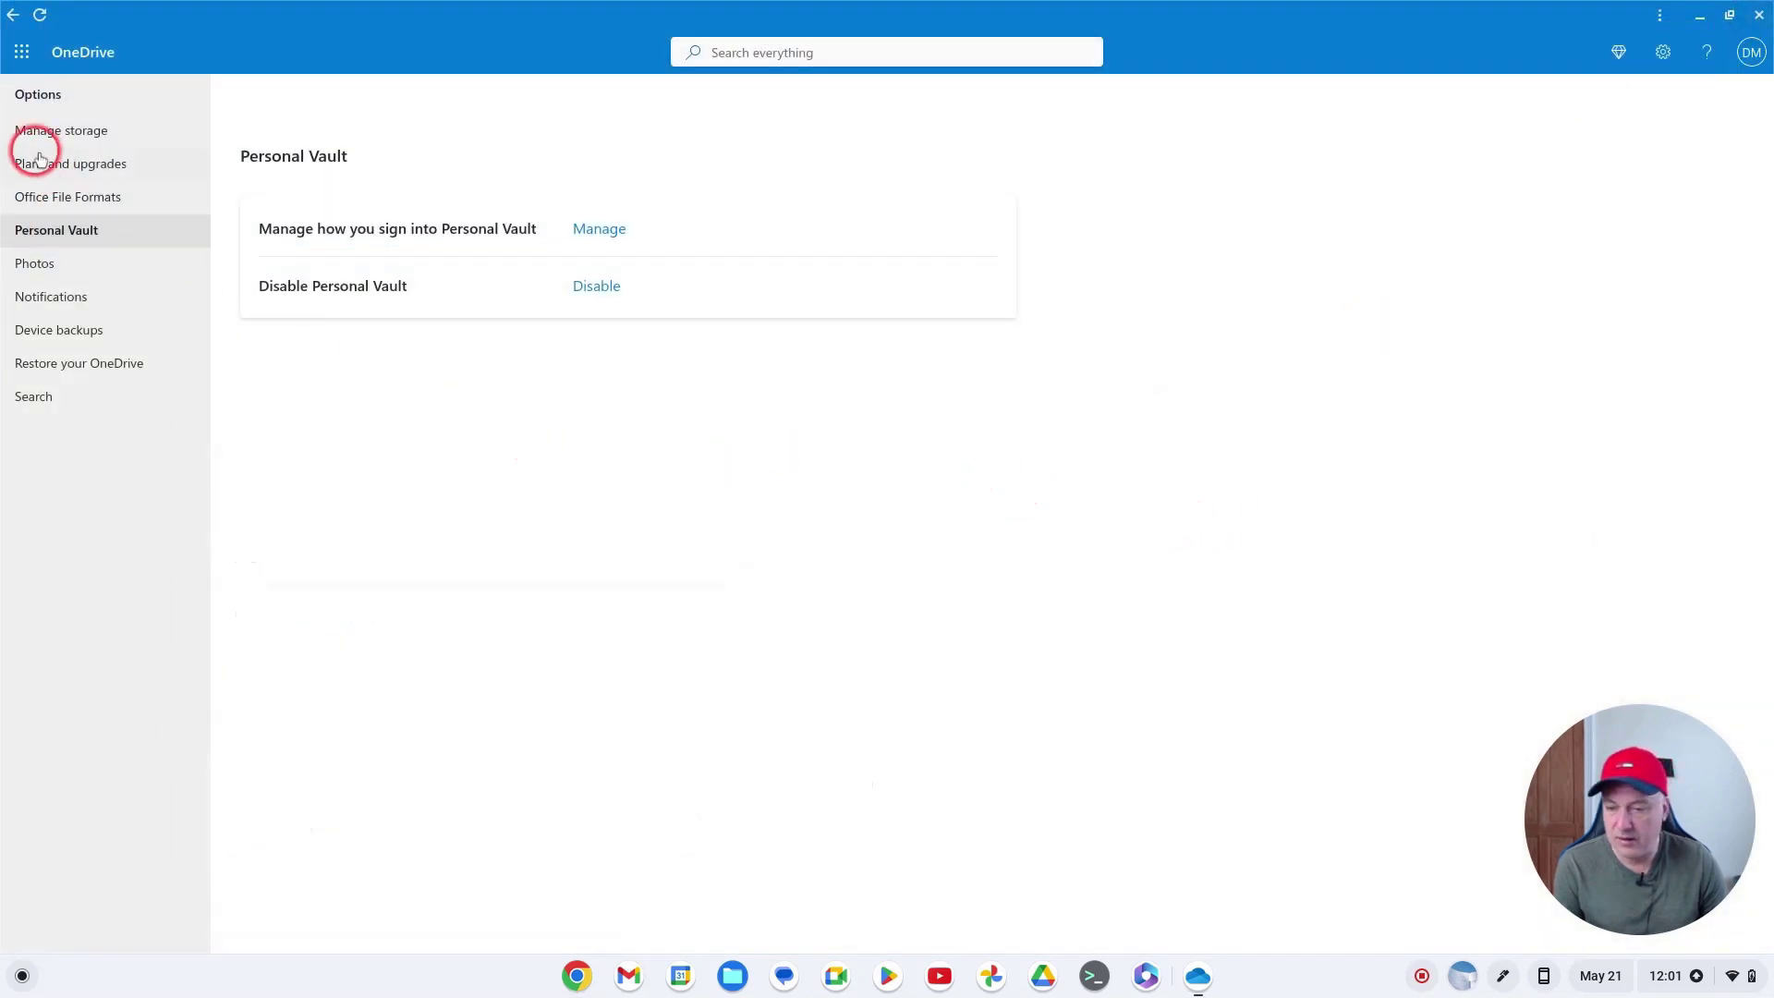
pyautogui.click(14, 17)
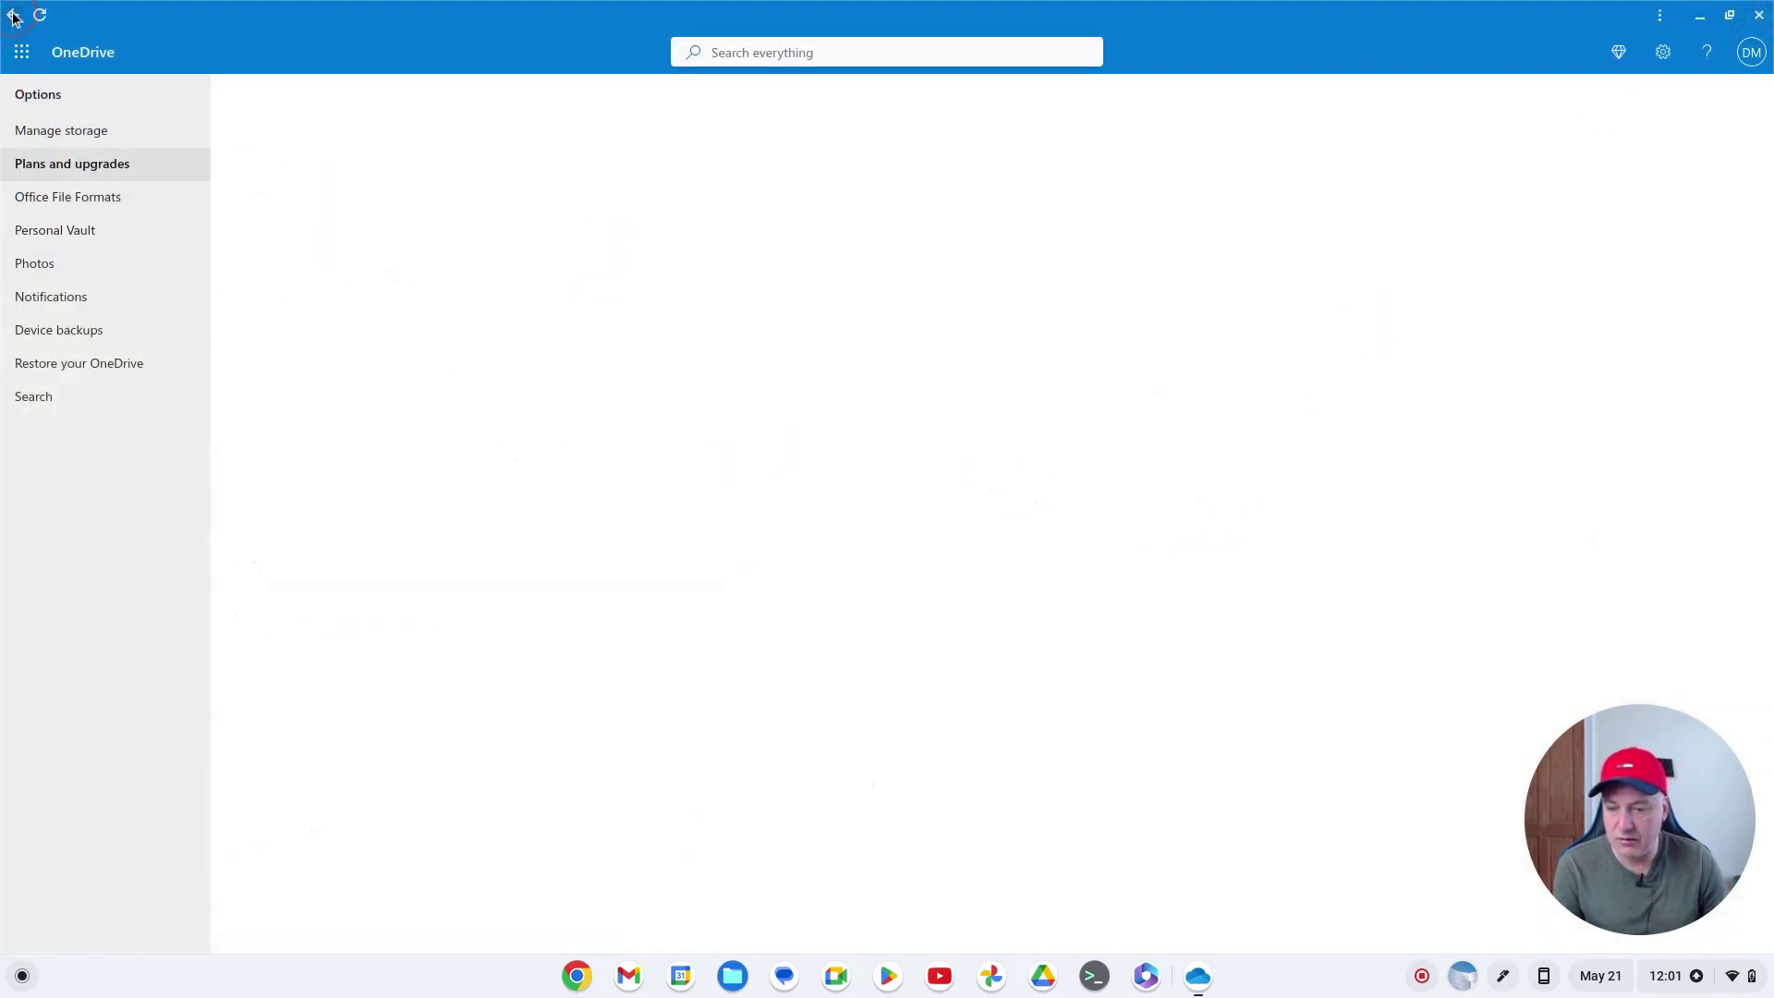
pyautogui.click(14, 16)
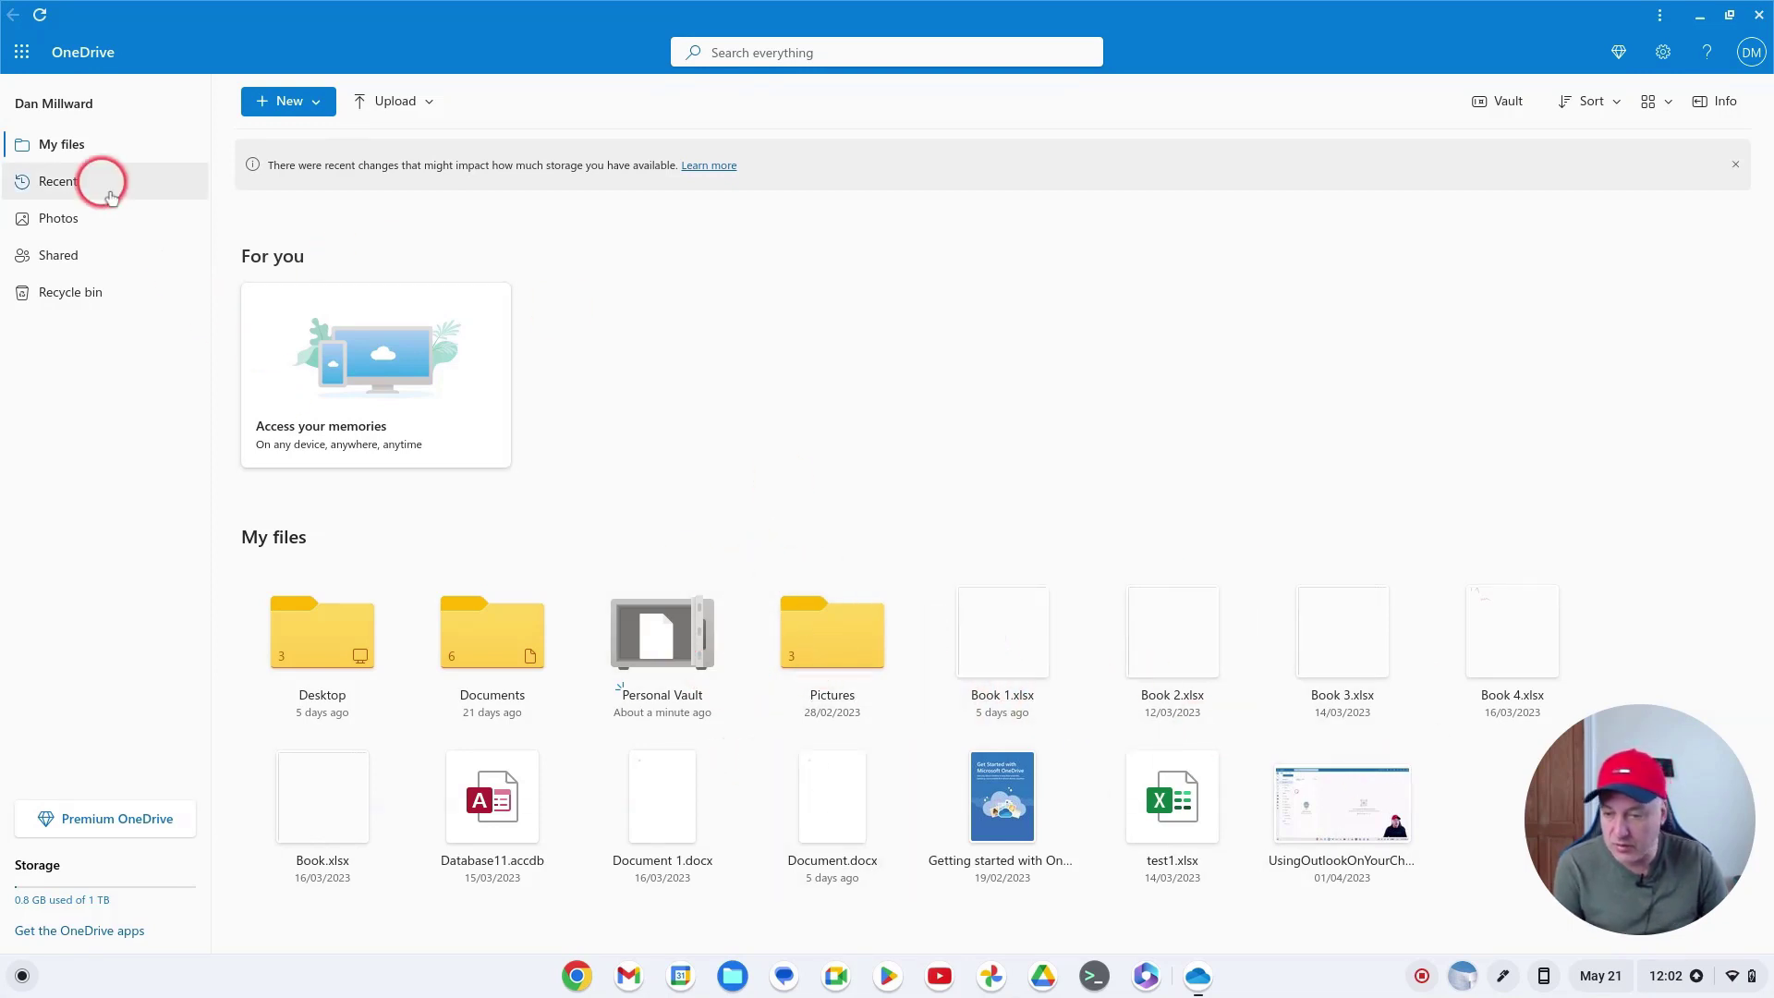
# Step: Create a blank Word document from Microsoft 365 and enter the text "This document needs protecting"
pyautogui.click(1148, 975)
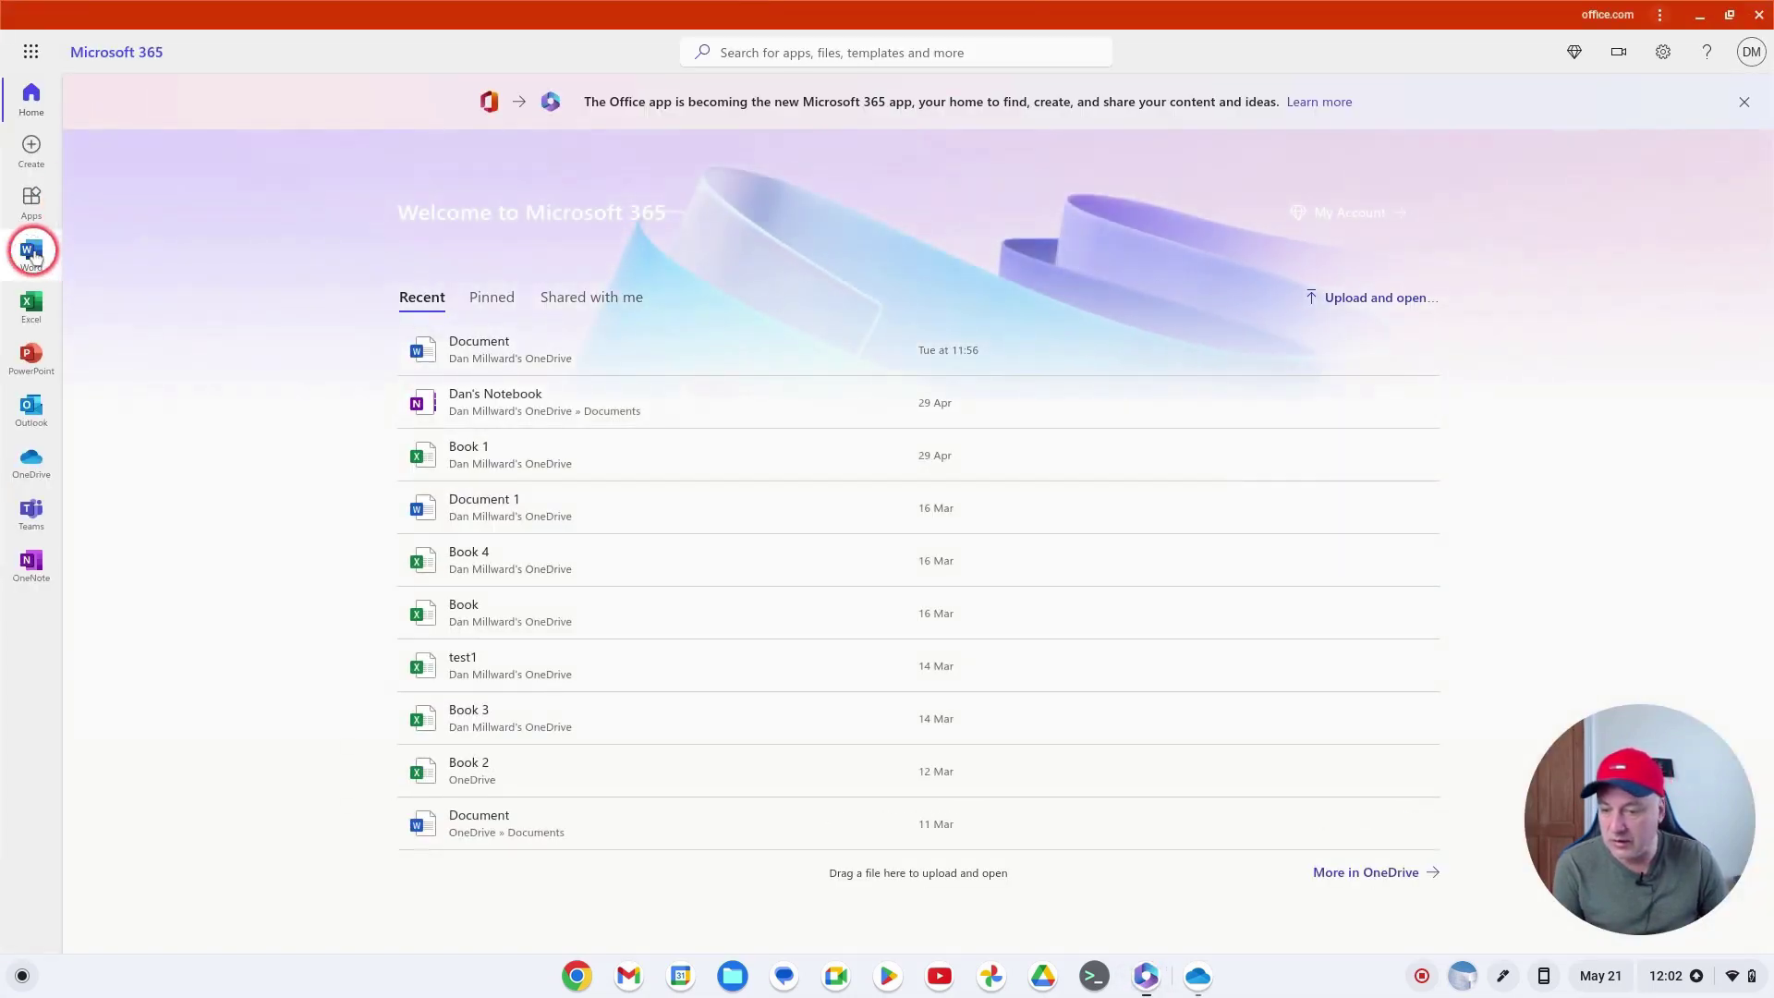
pyautogui.click(31, 252)
pyautogui.click(203, 276)
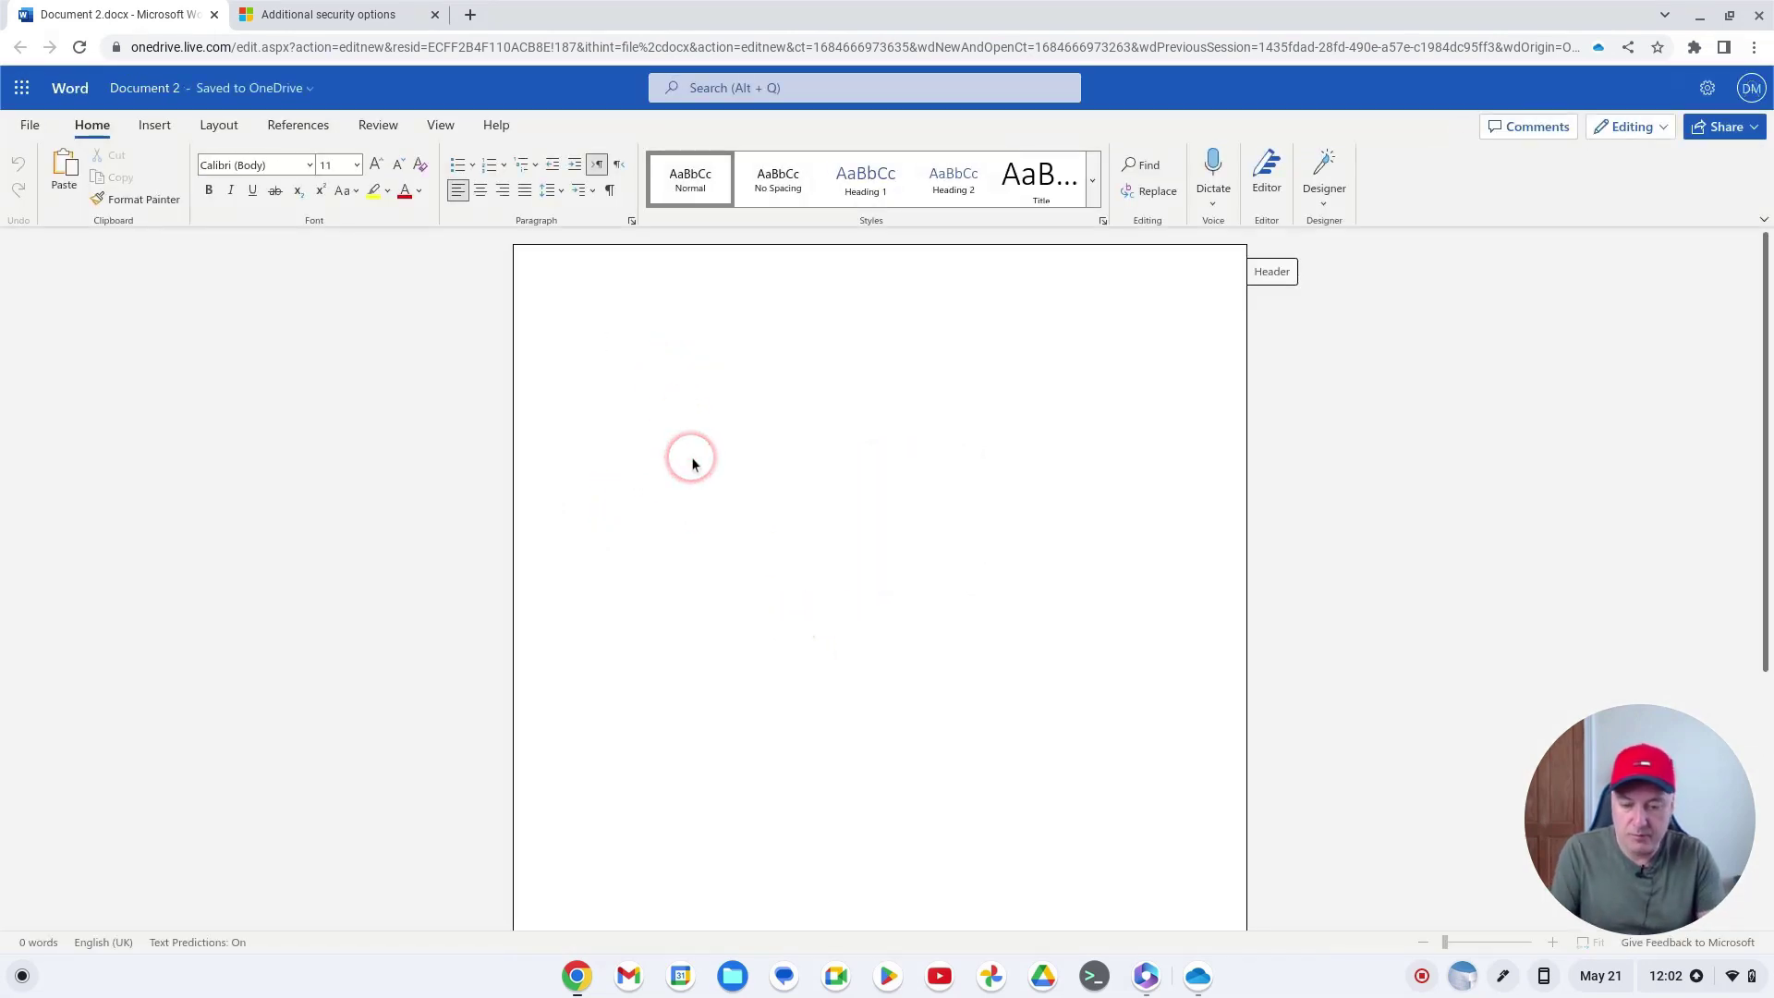
pyautogui.write('This document n')
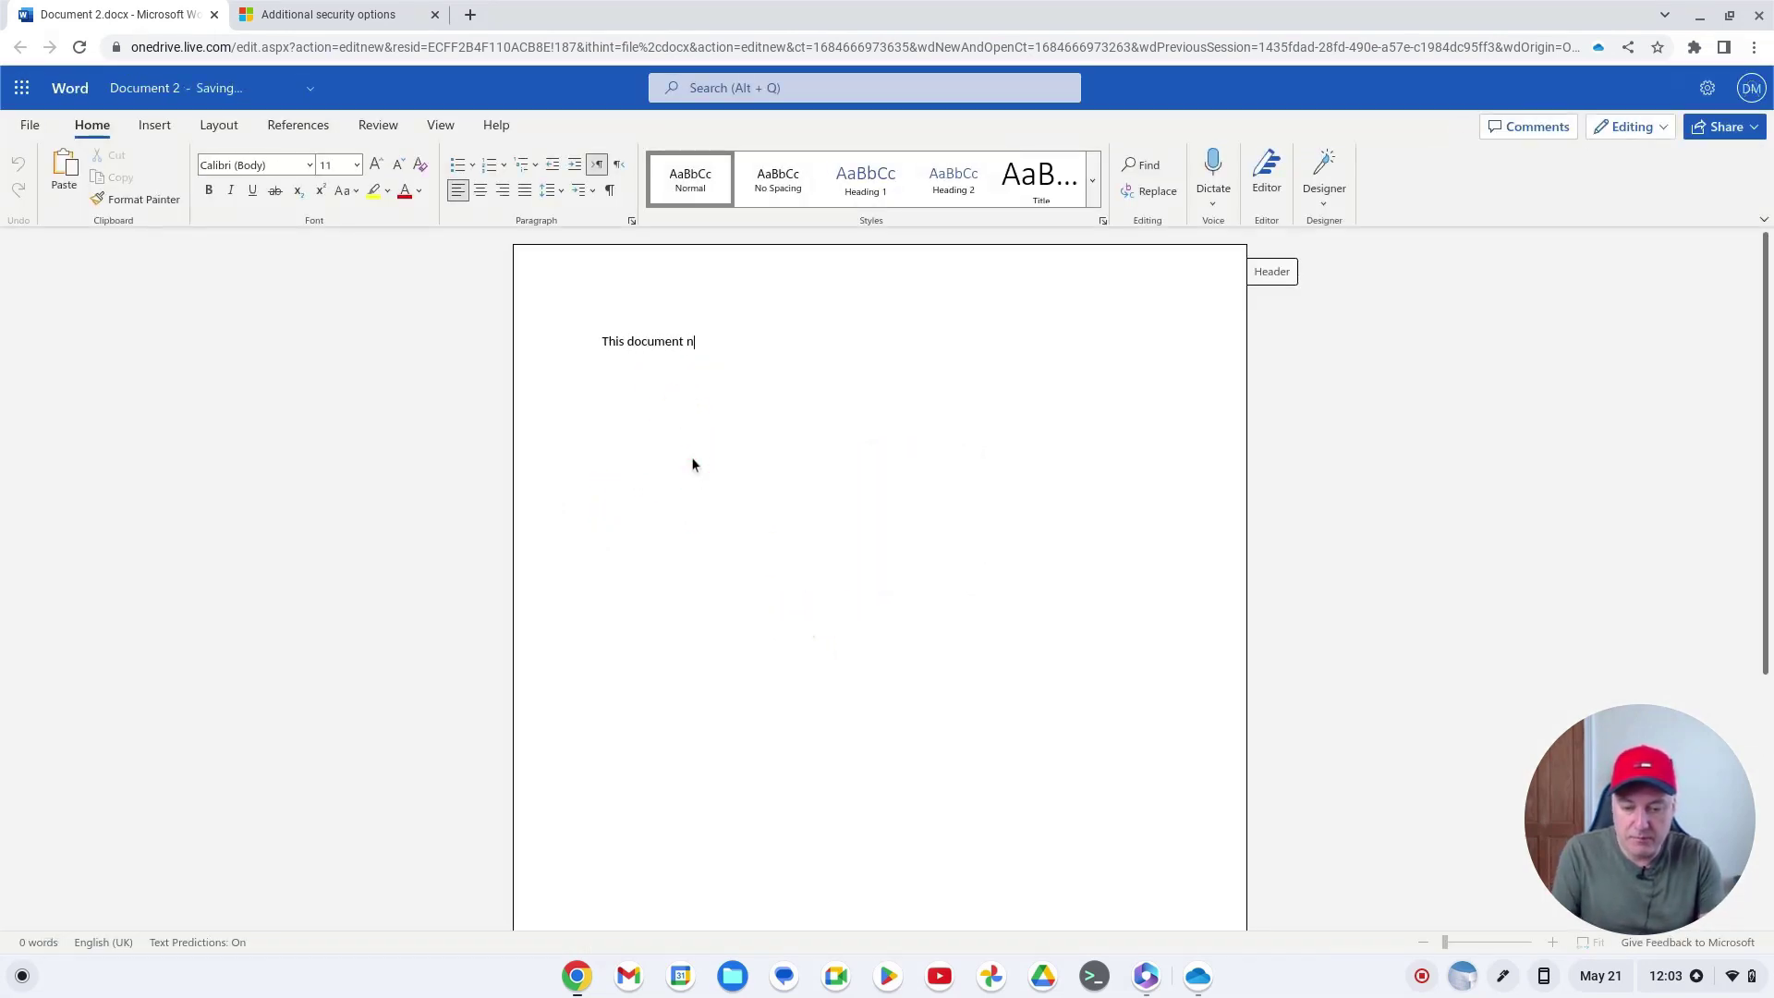
pyautogui.write('eeds pro')
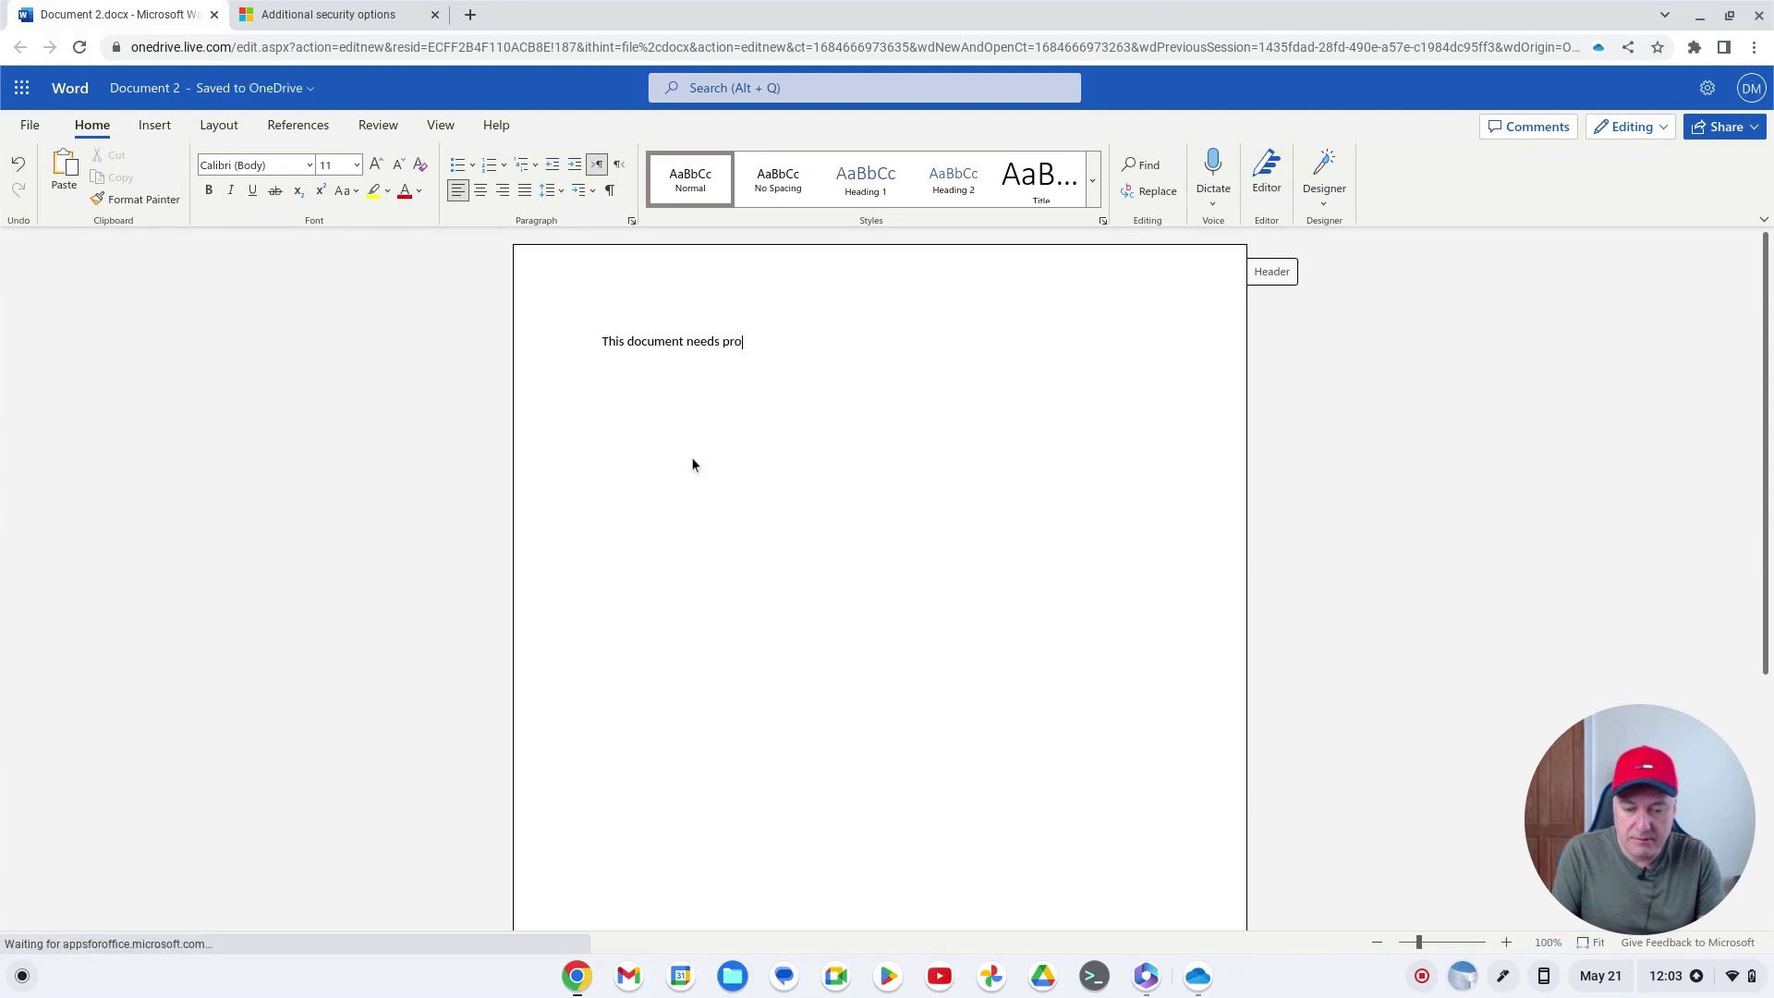
pyautogui.write('tecting')
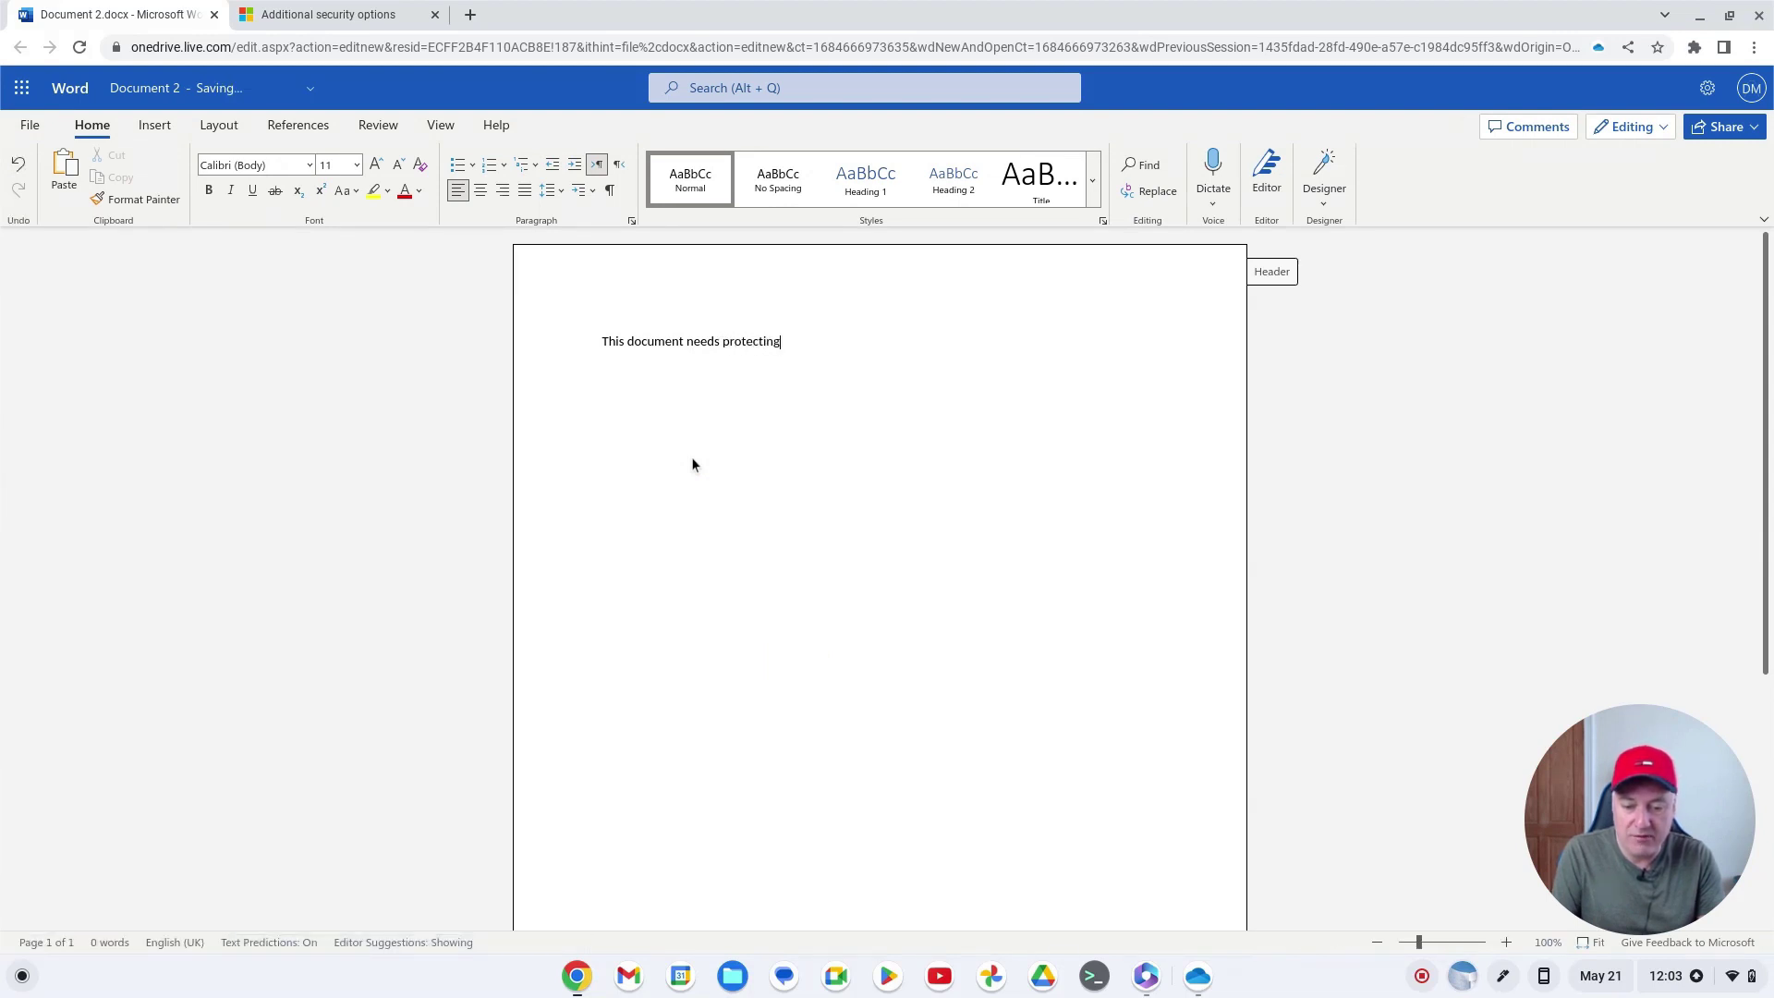
pyautogui.click(277, 379)
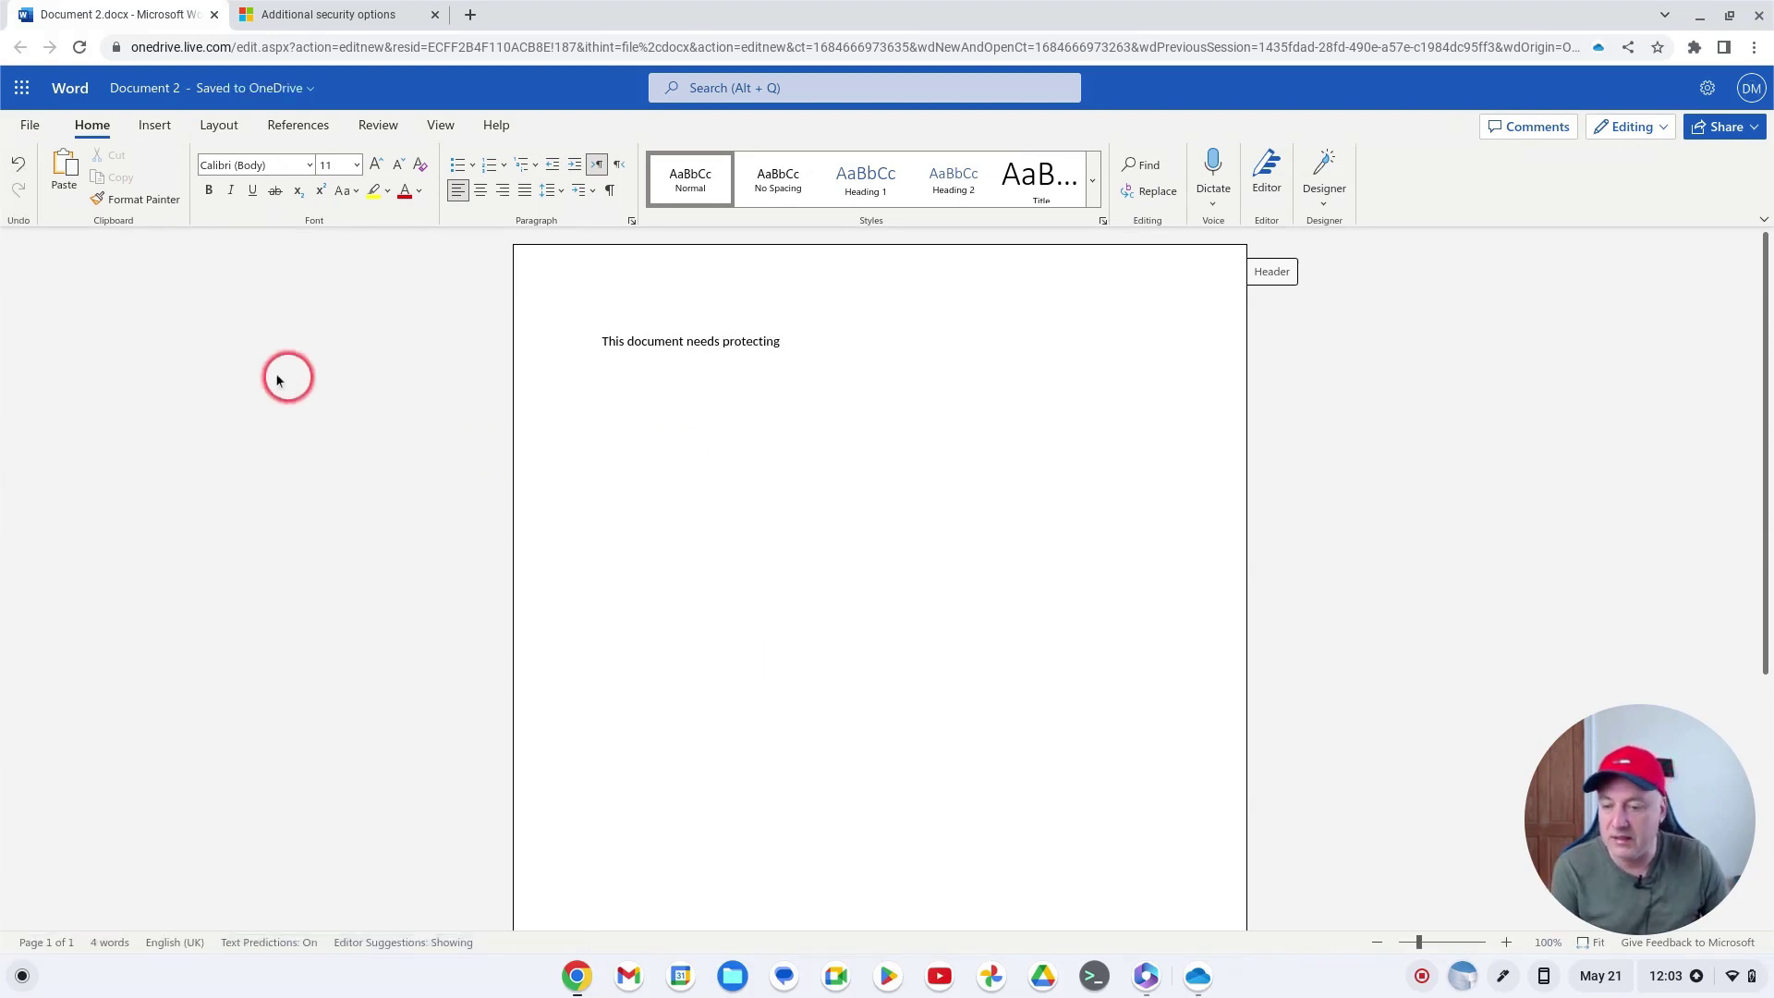
# Step: Rename the Word document as DocProtect, then close it along with the leftover security options page
pyautogui.click(178, 97)
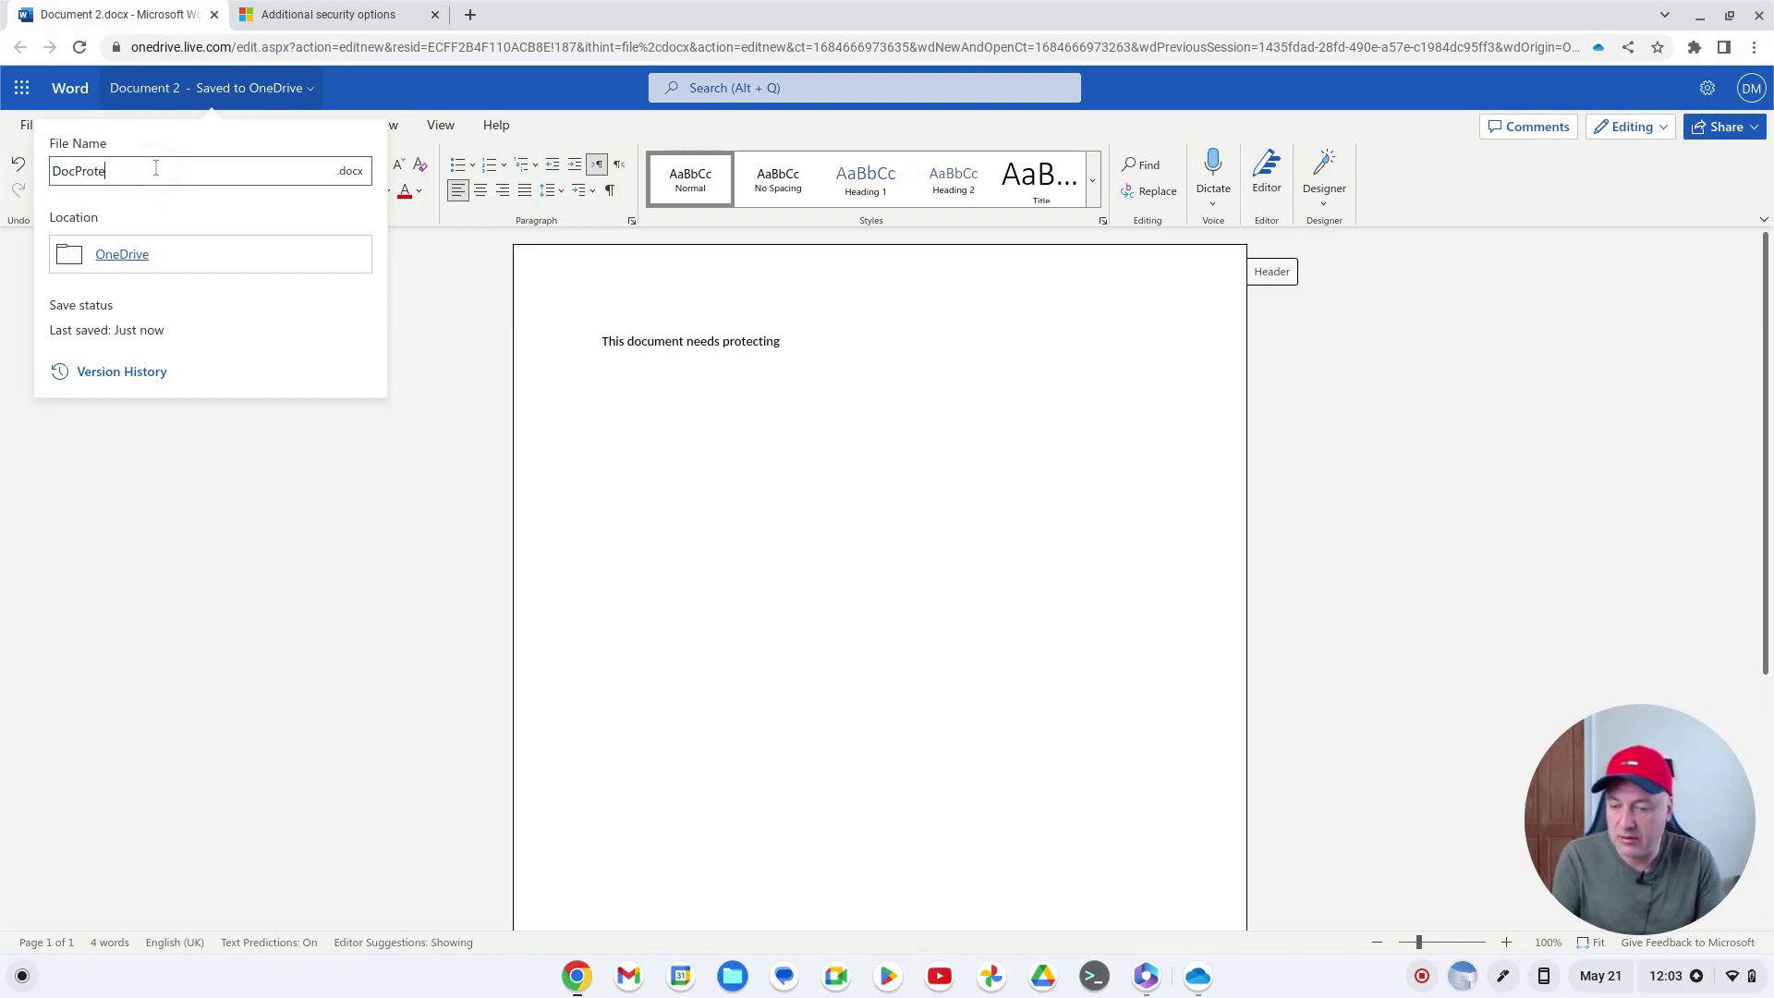
pyautogui.click(245, 602)
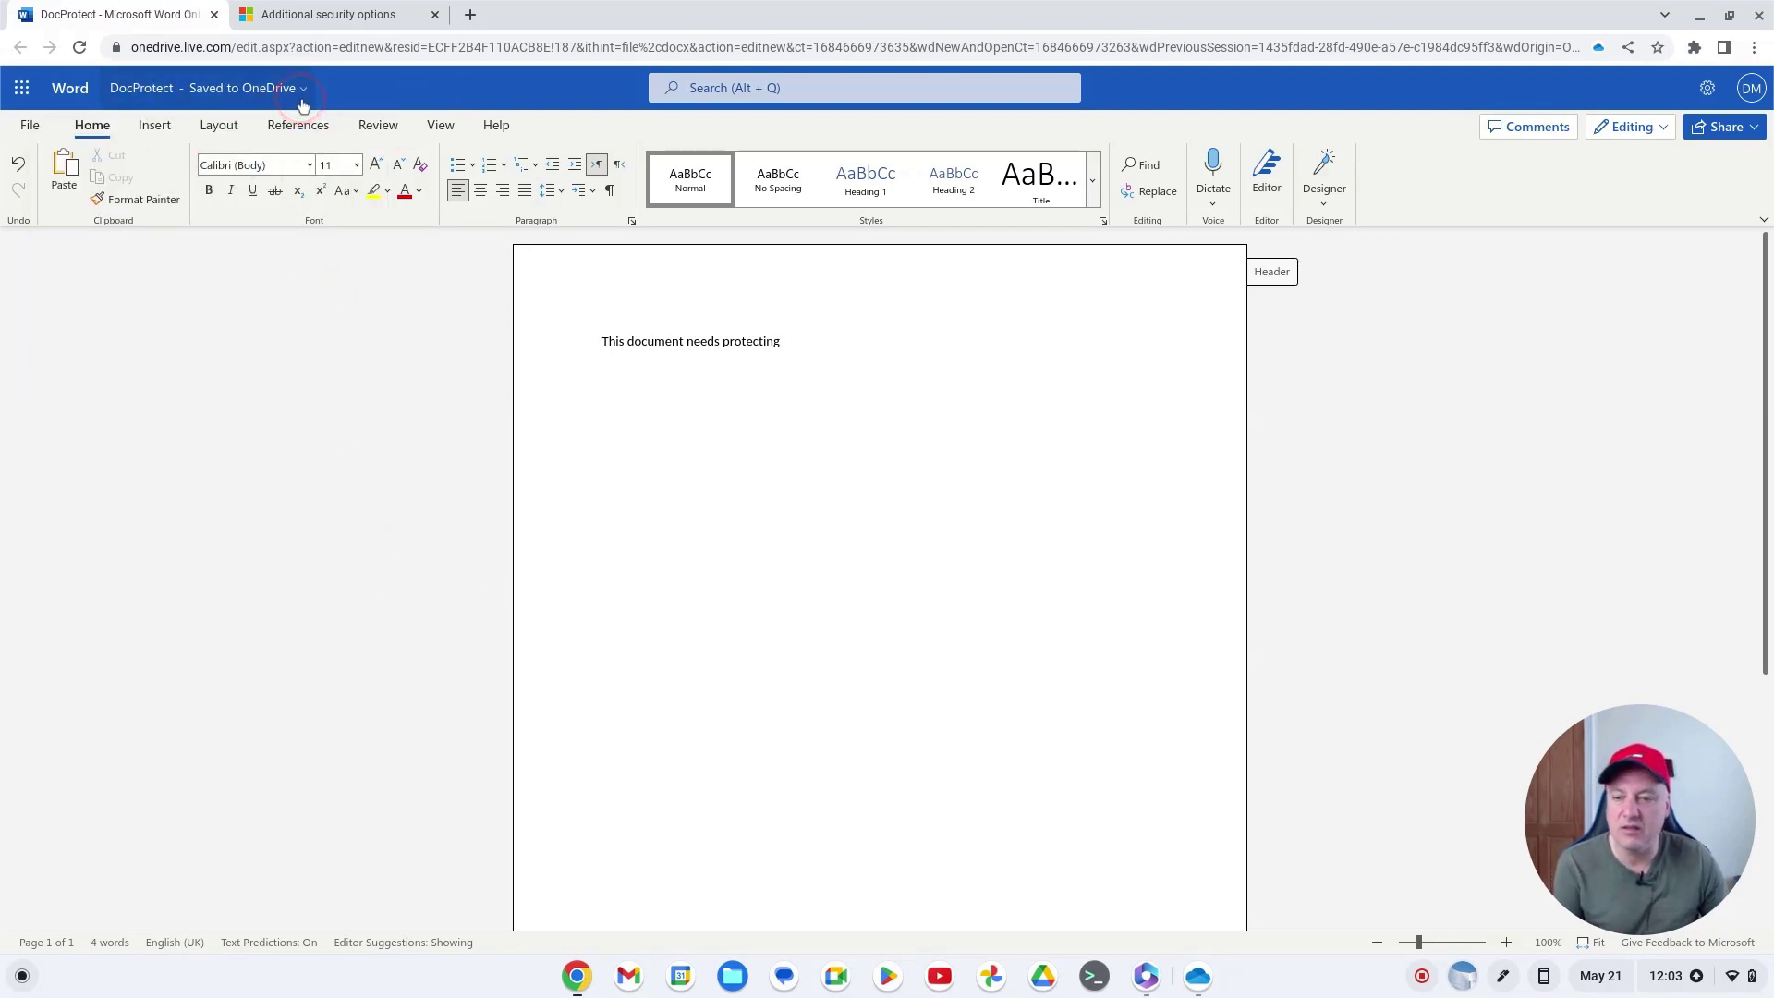
pyautogui.click(213, 16)
pyautogui.click(214, 17)
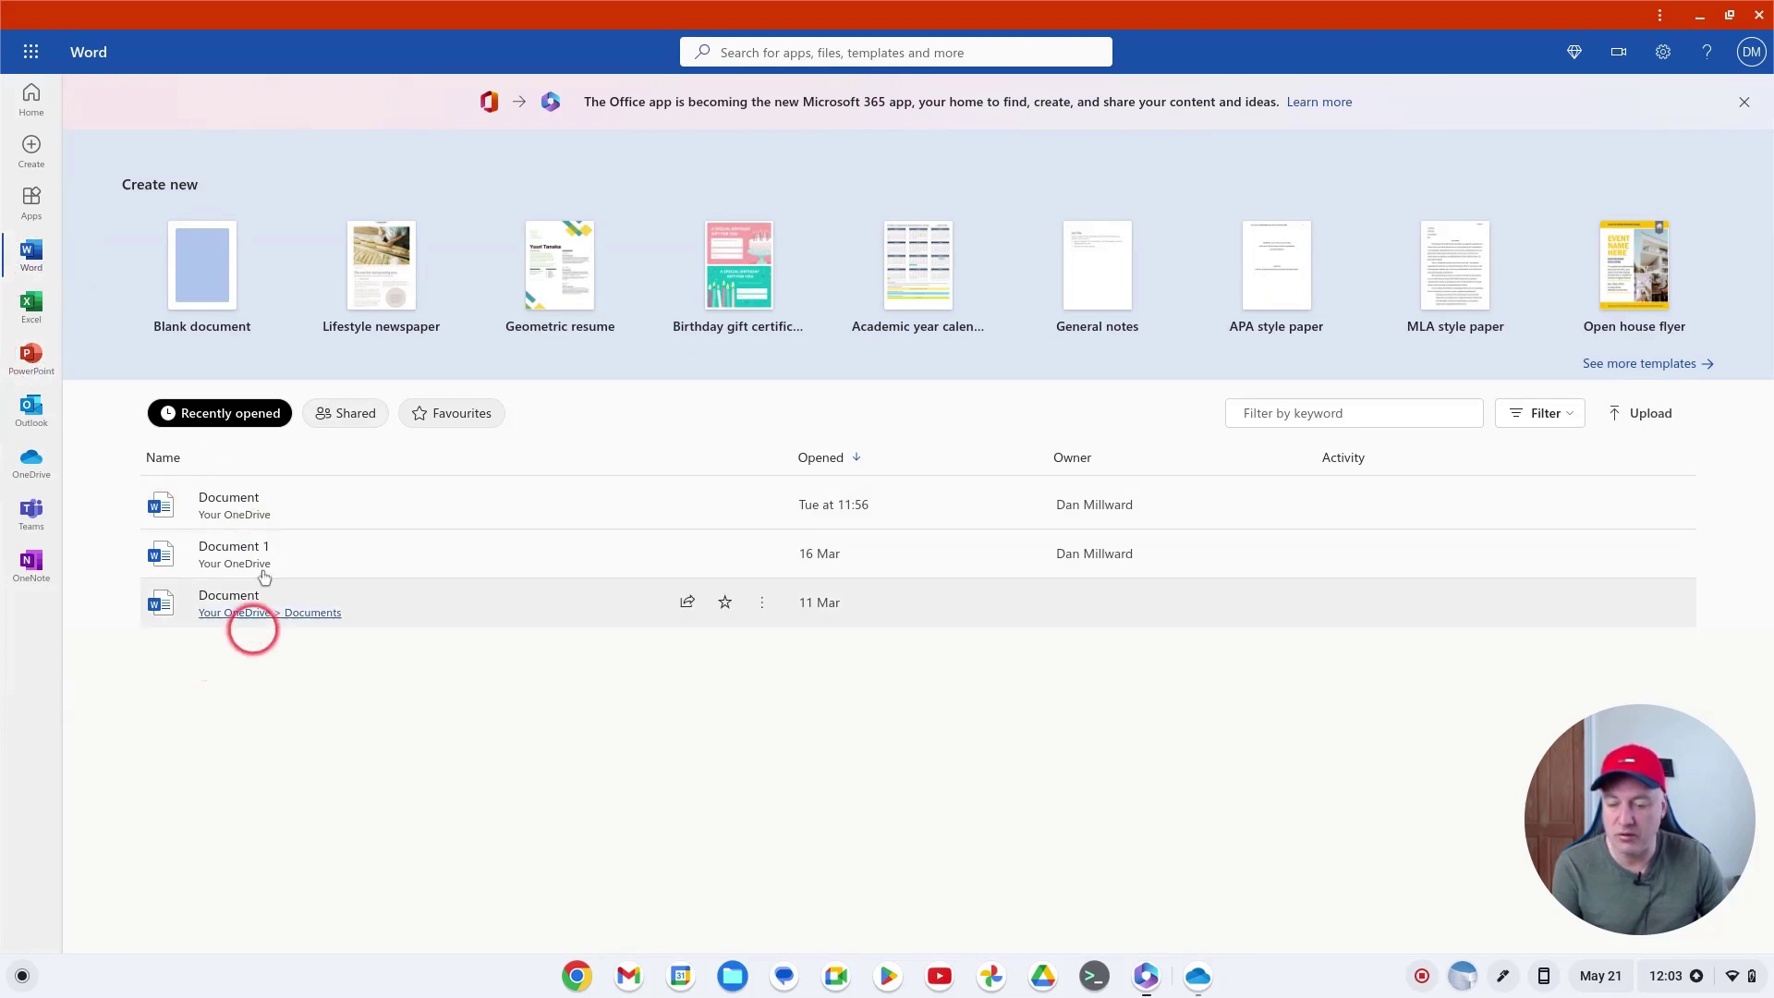
# Step: Look over the Excel files and recent files in Microsoft 365, then switch to OneDrive and refresh My files
pyautogui.click(28, 305)
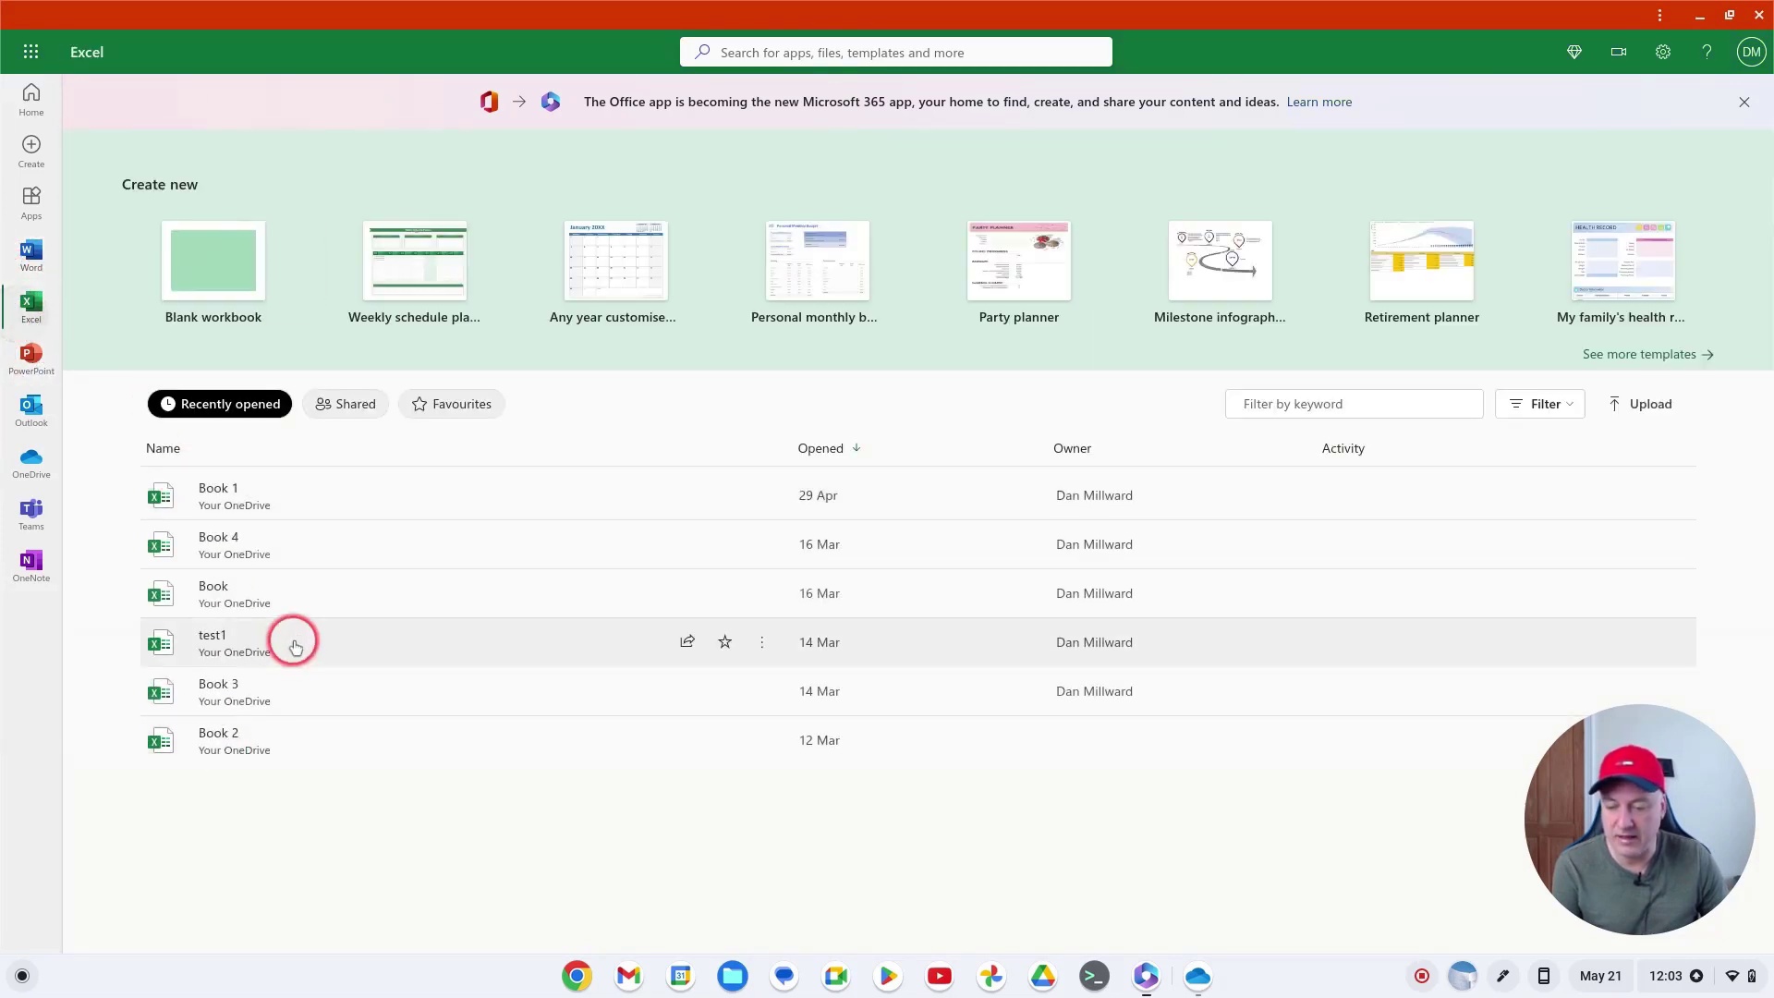
pyautogui.click(1758, 15)
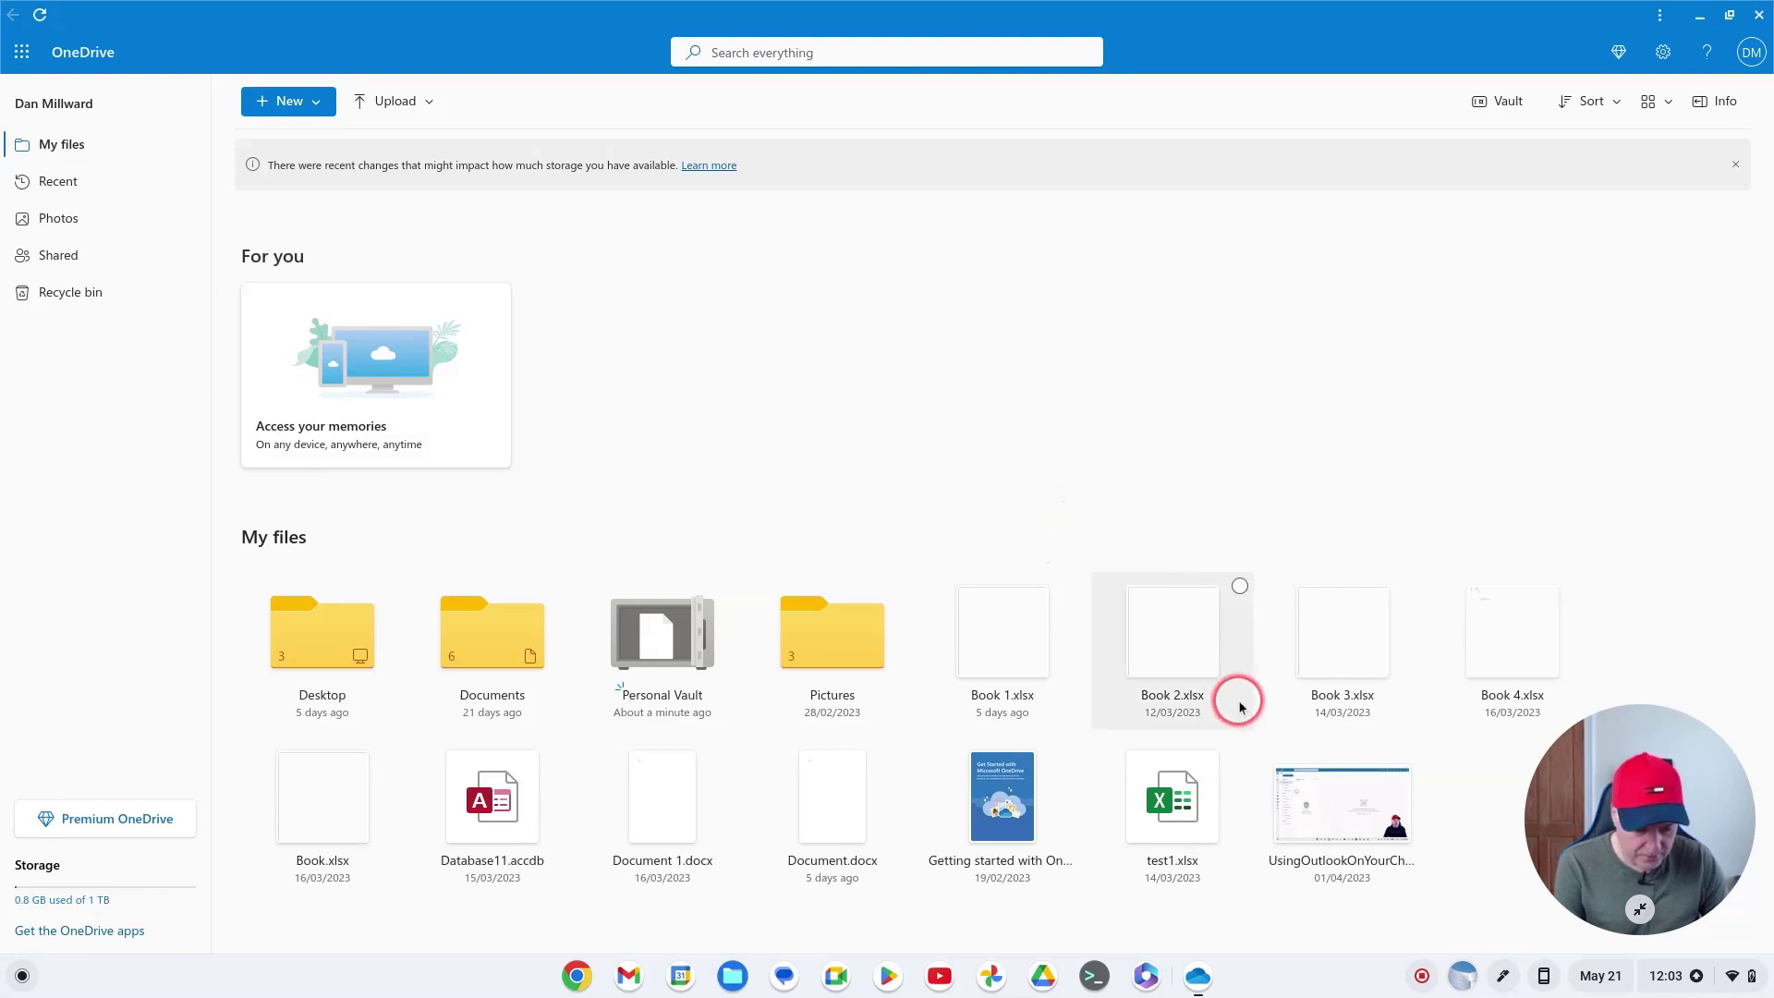
pyautogui.moveTo(1632, 860)
pyautogui.mouseDown()
pyautogui.moveTo(1590, 351)
pyautogui.moveTo(1639, 606)
pyautogui.moveTo(1645, 832)
pyautogui.mouseUp()
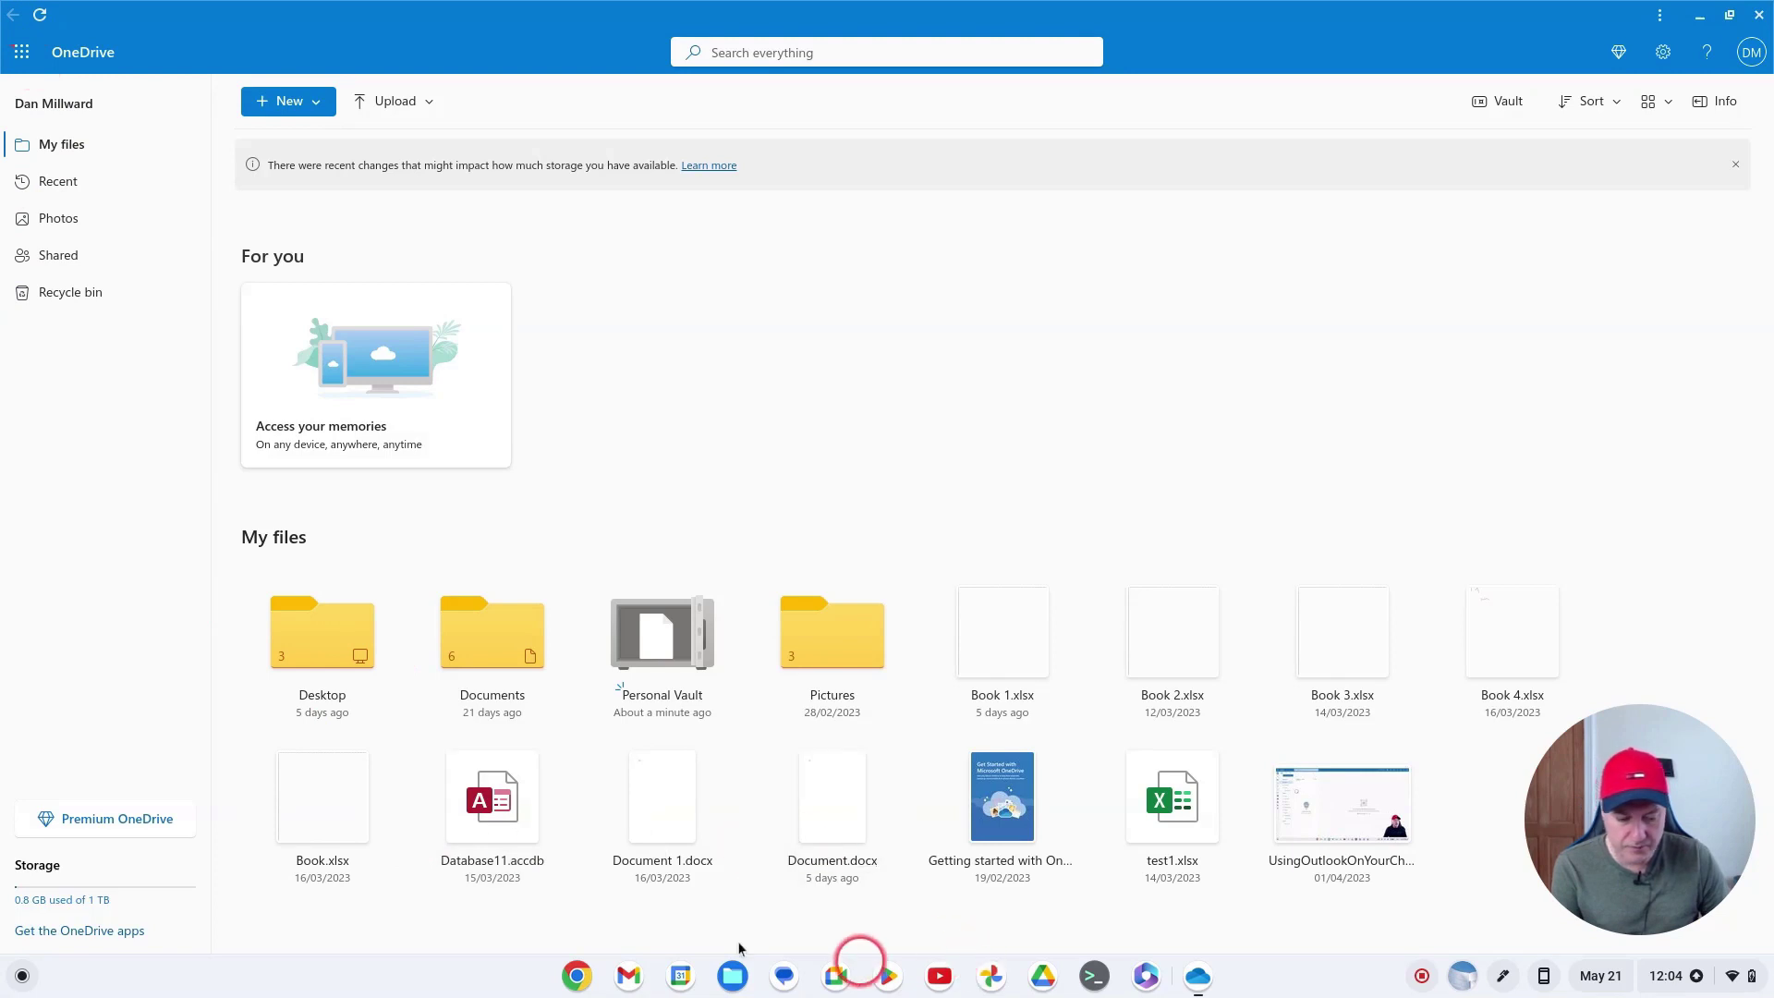
pyautogui.click(1151, 978)
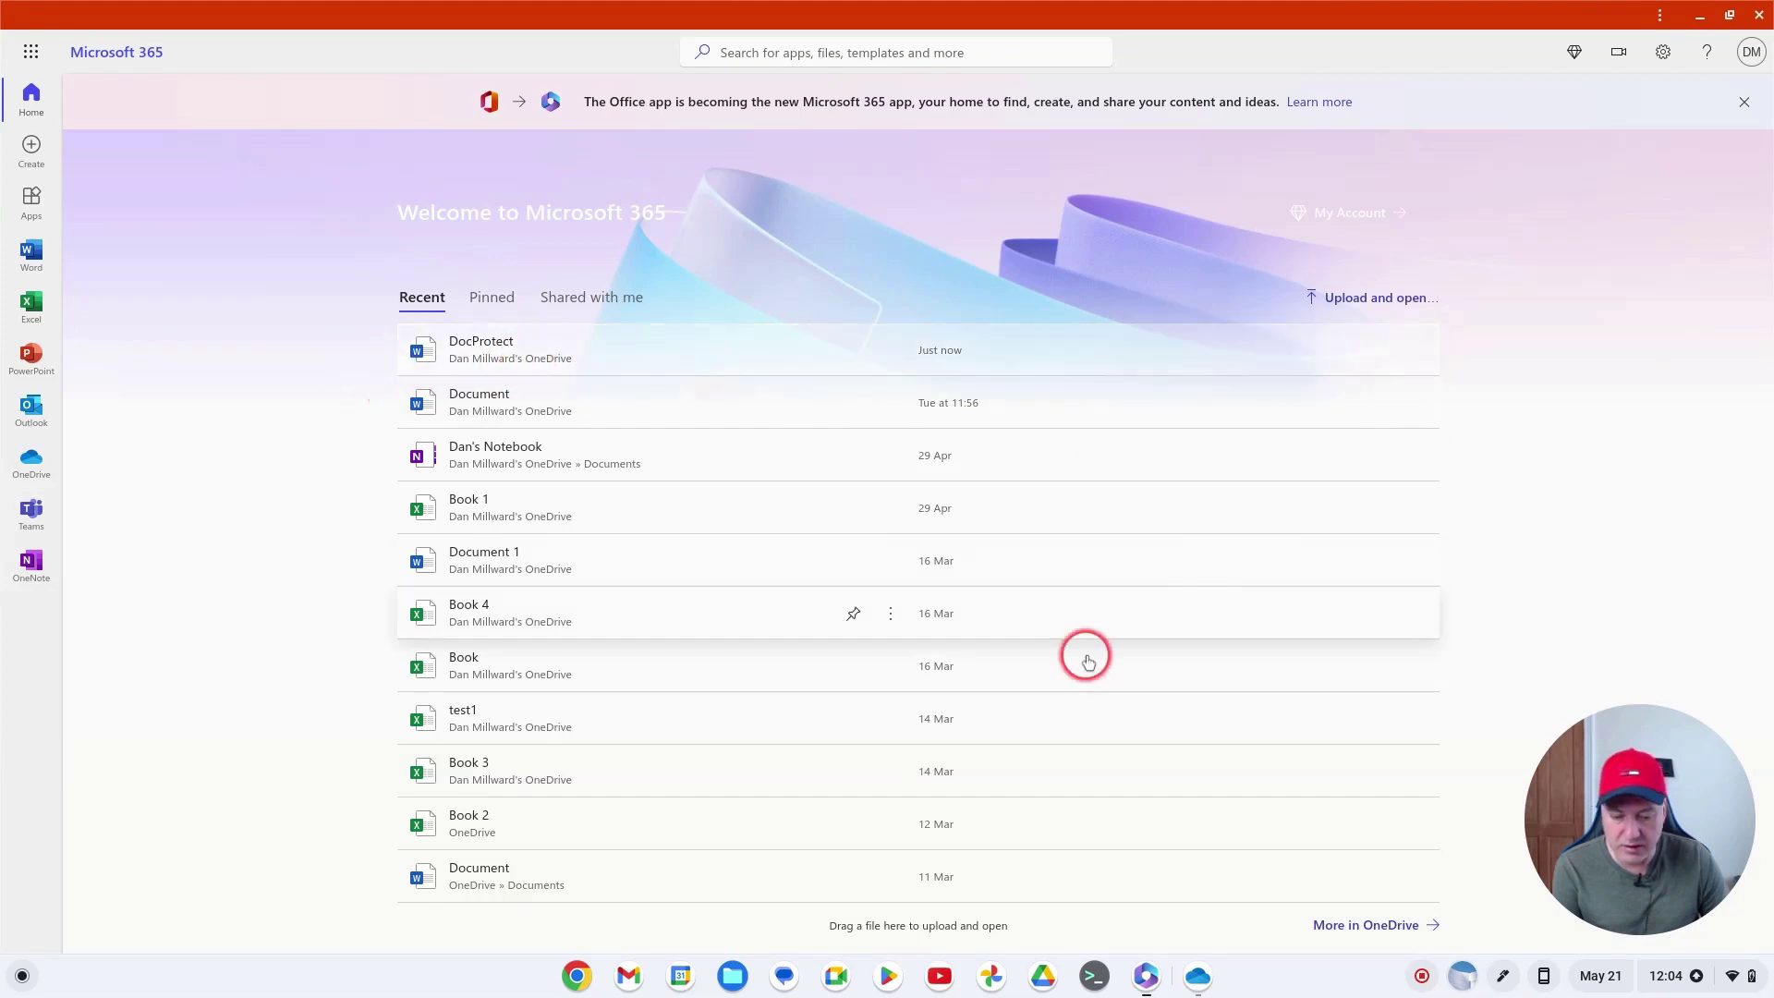
pyautogui.click(1198, 977)
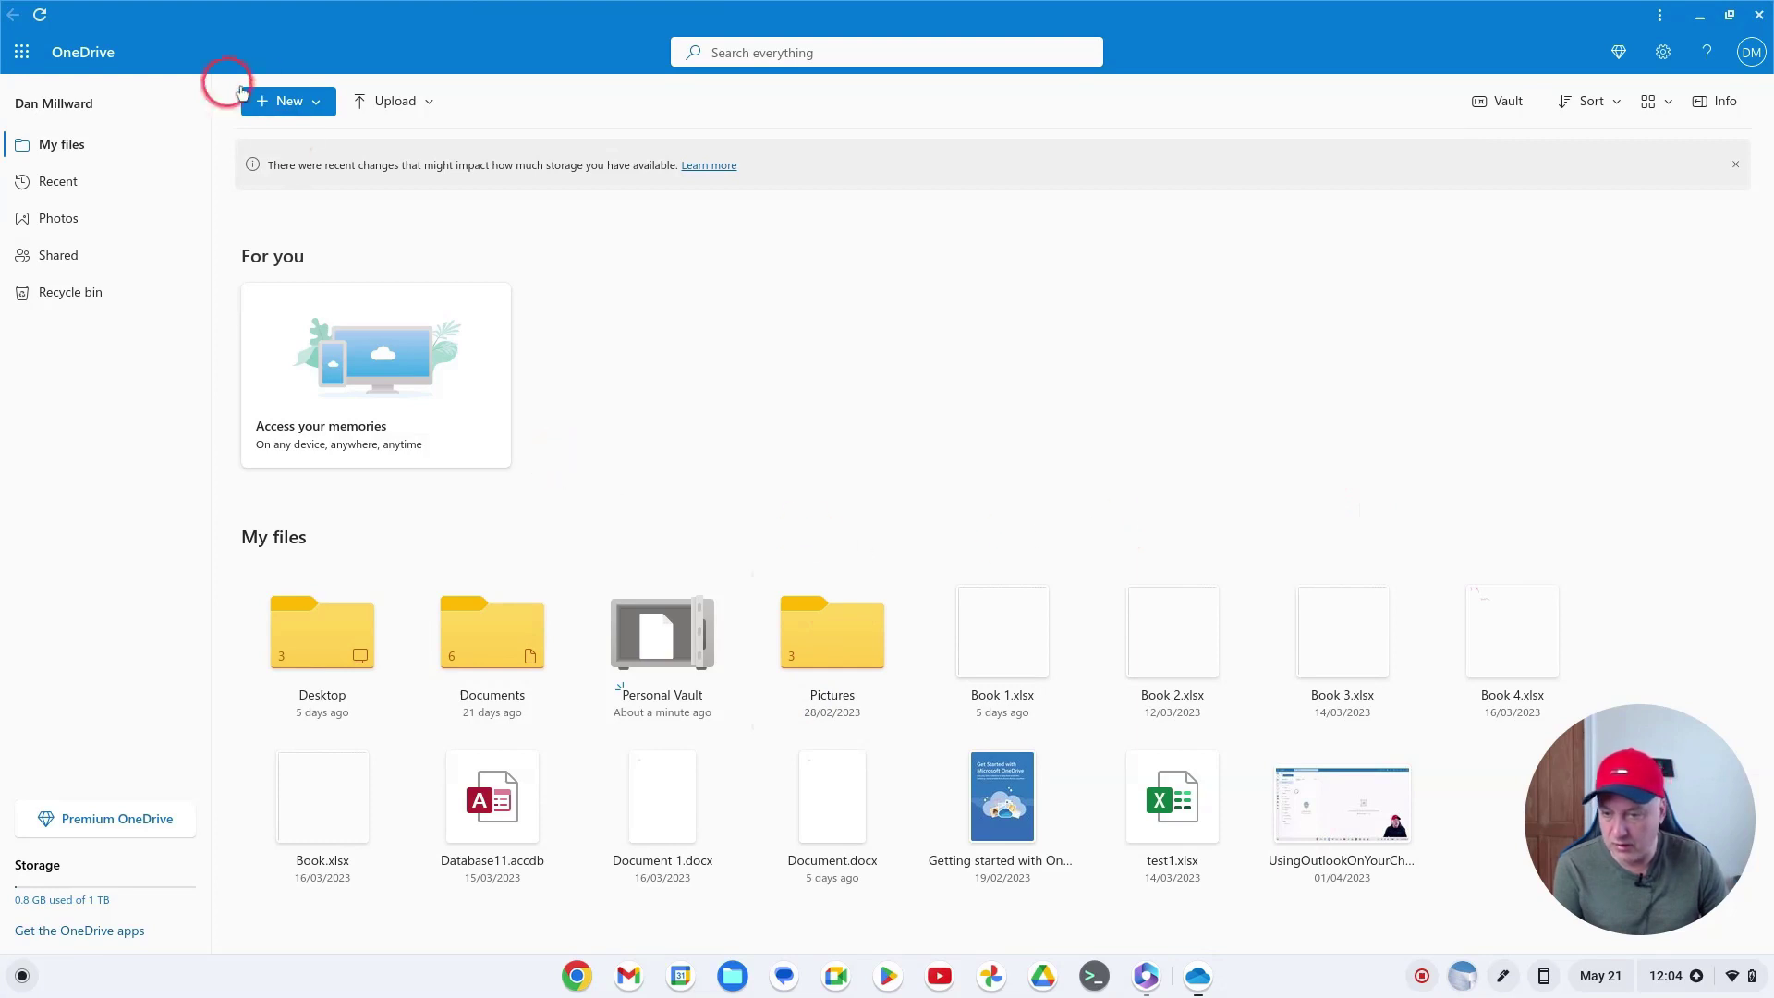
pyautogui.click(40, 15)
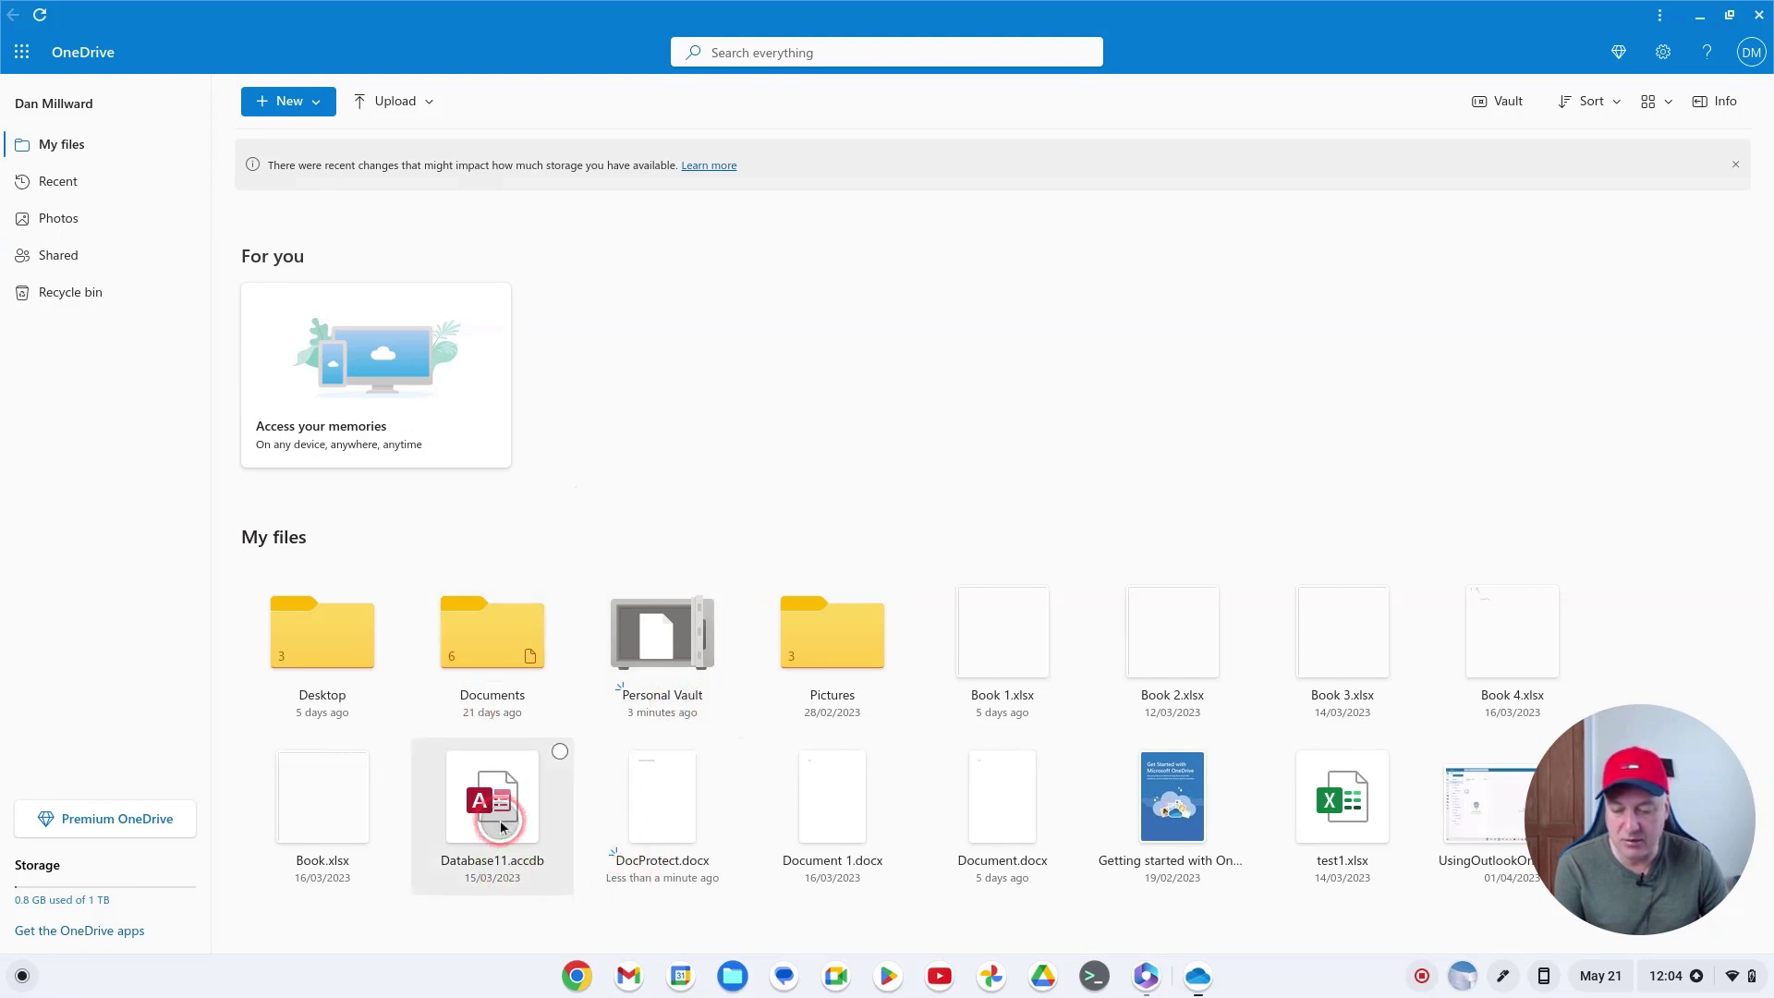
# Step: Try to move Database11.accdb into Personal Vault, then refresh and check the vault's contents before returning to My files
pyautogui.moveTo(500, 825); pyautogui.dragTo(638, 647)
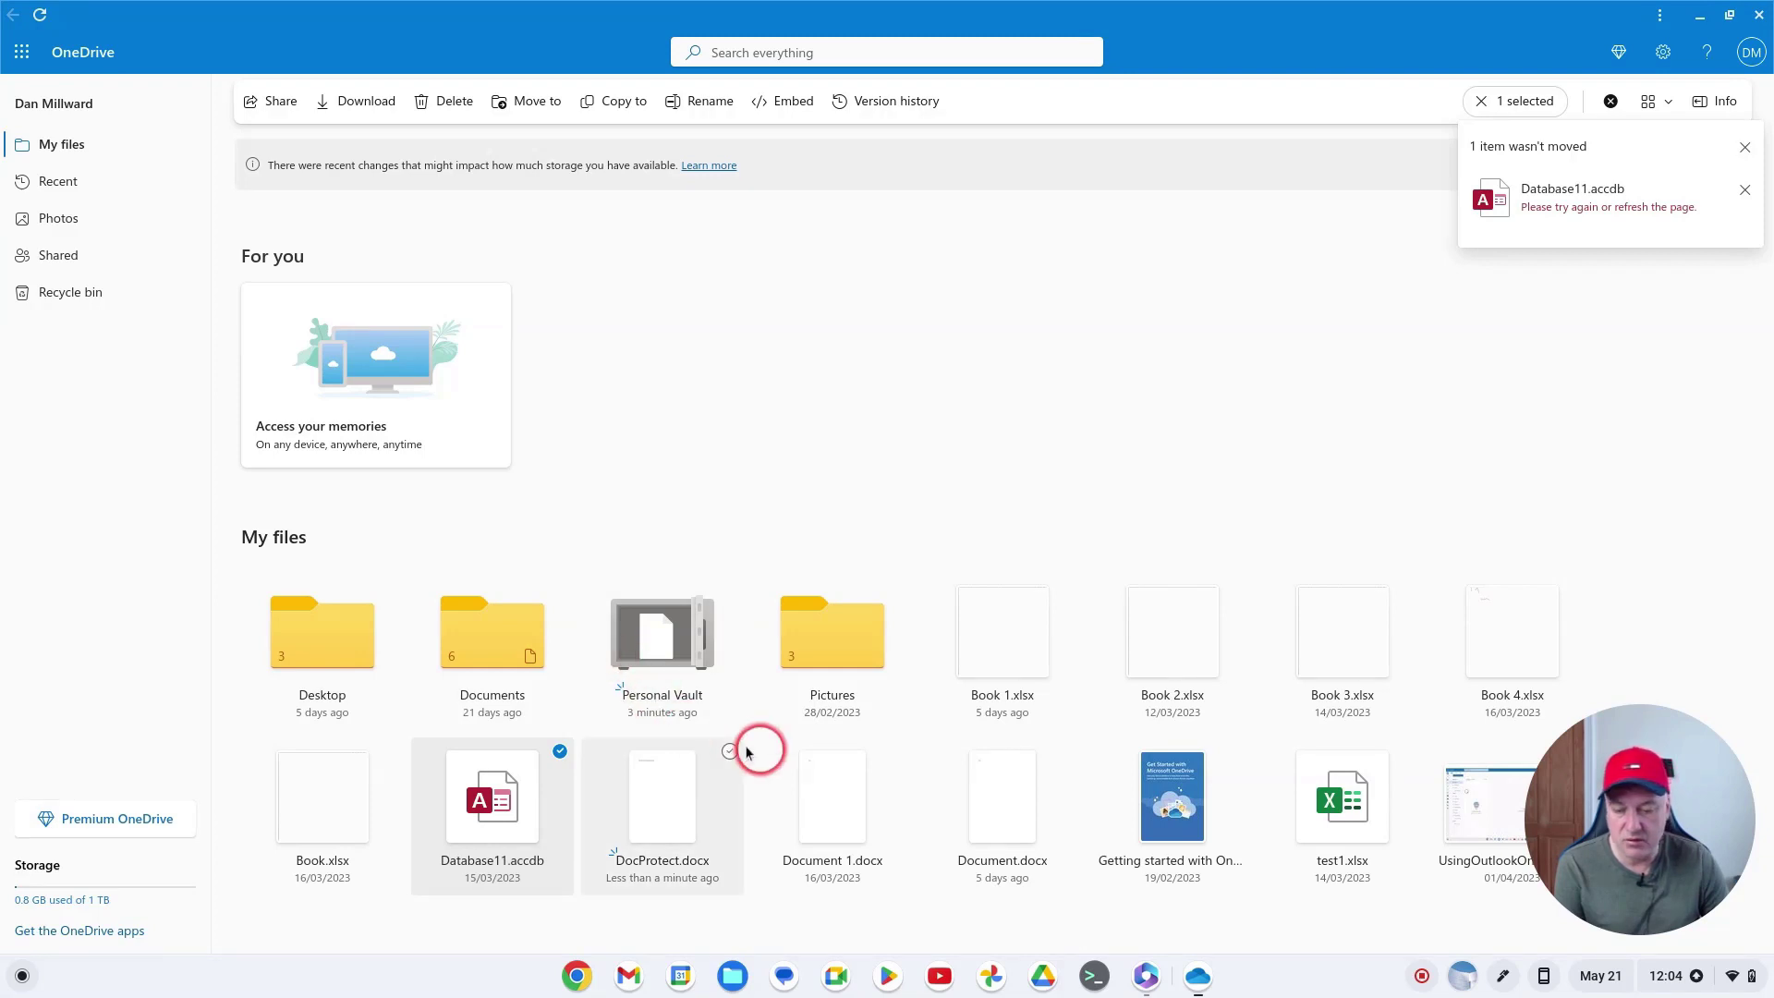
pyautogui.click(40, 16)
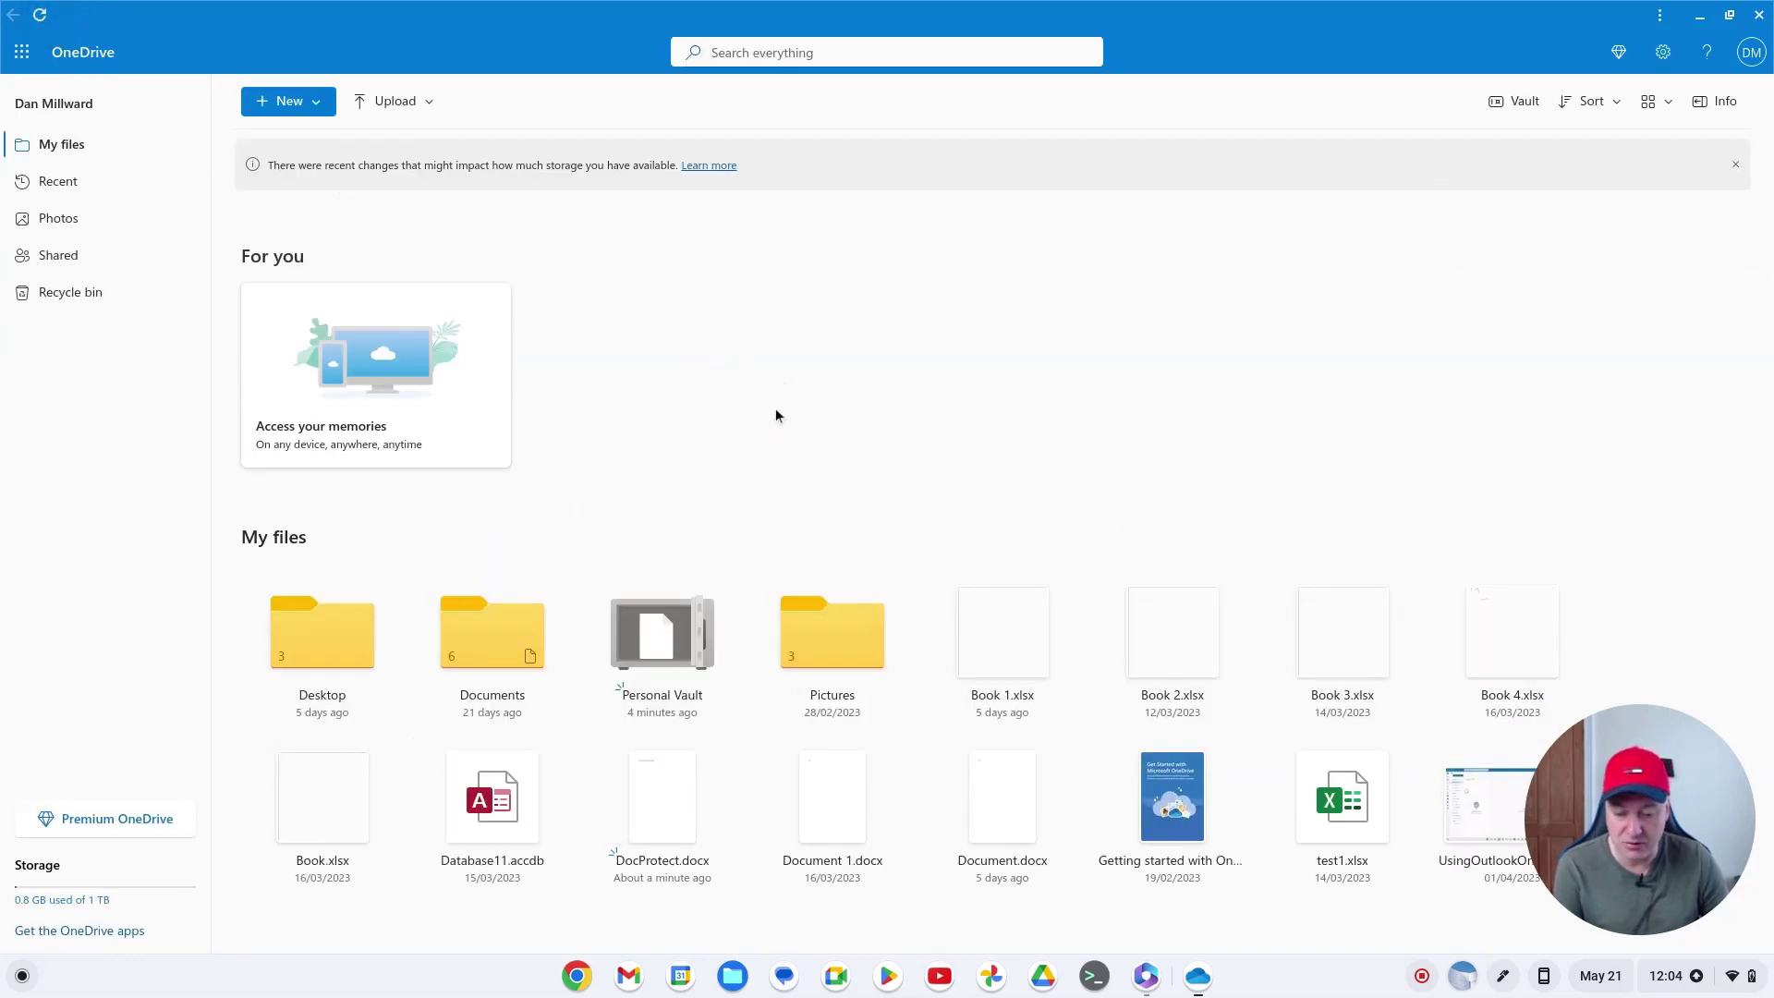
pyautogui.click(652, 658)
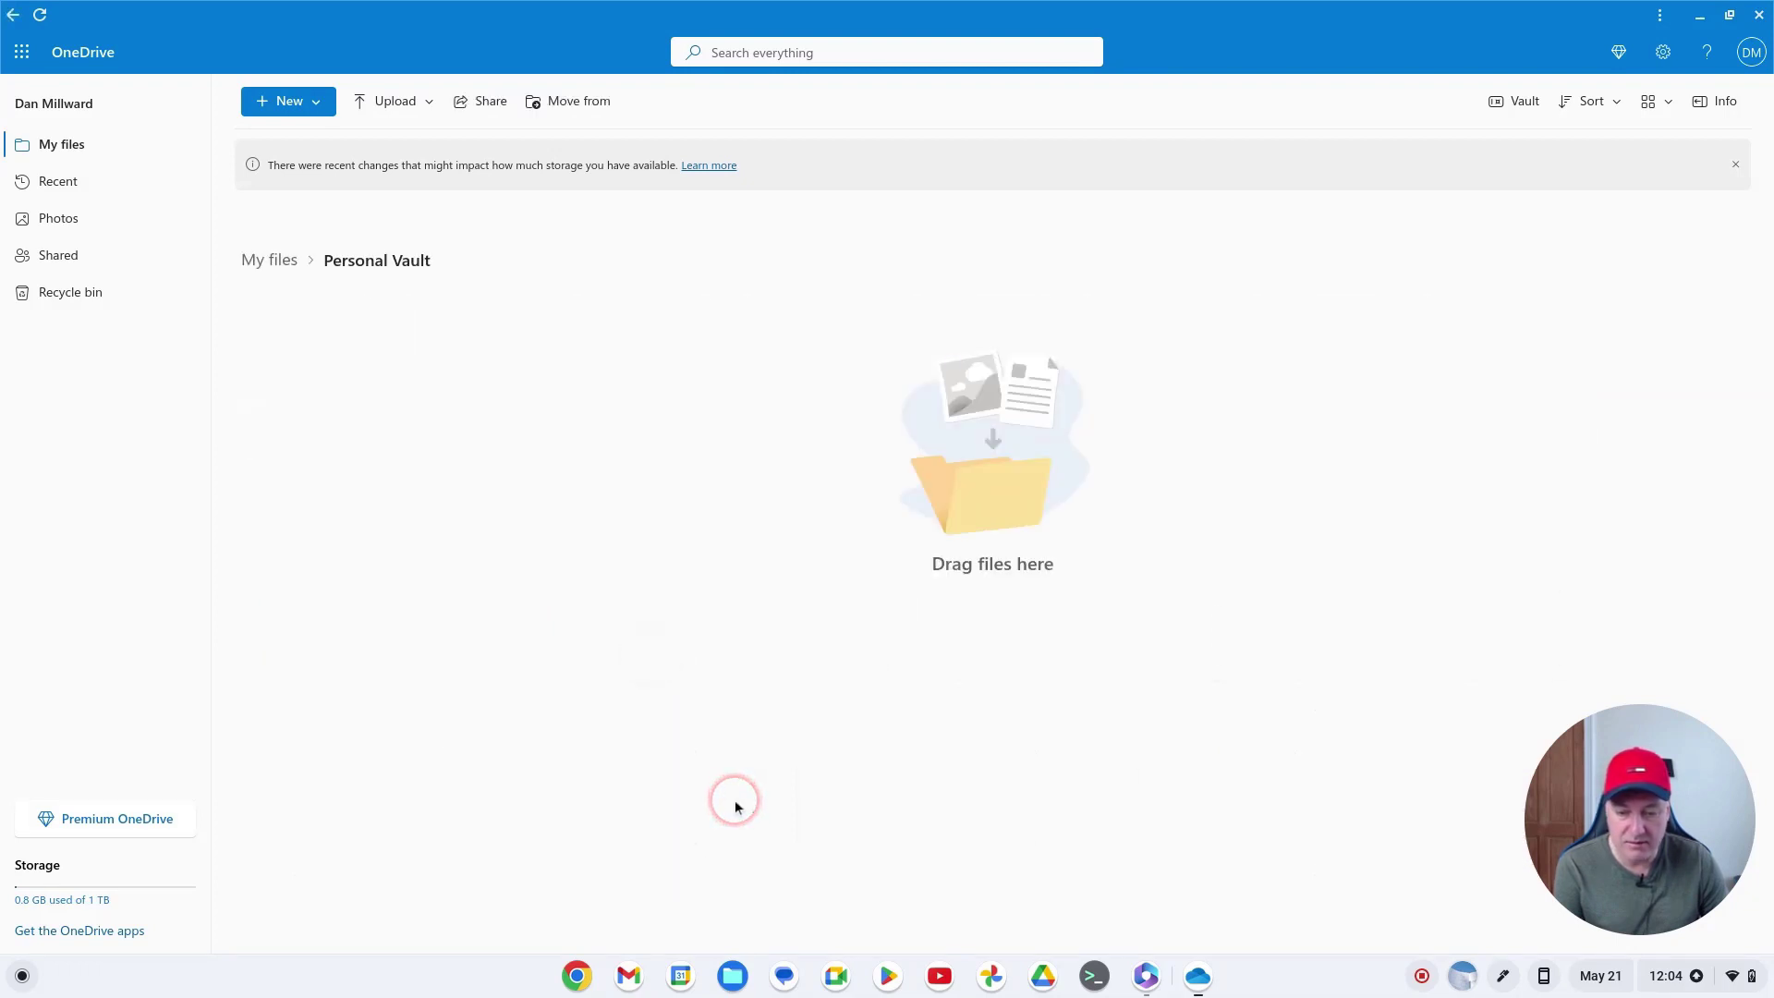
pyautogui.click(286, 269)
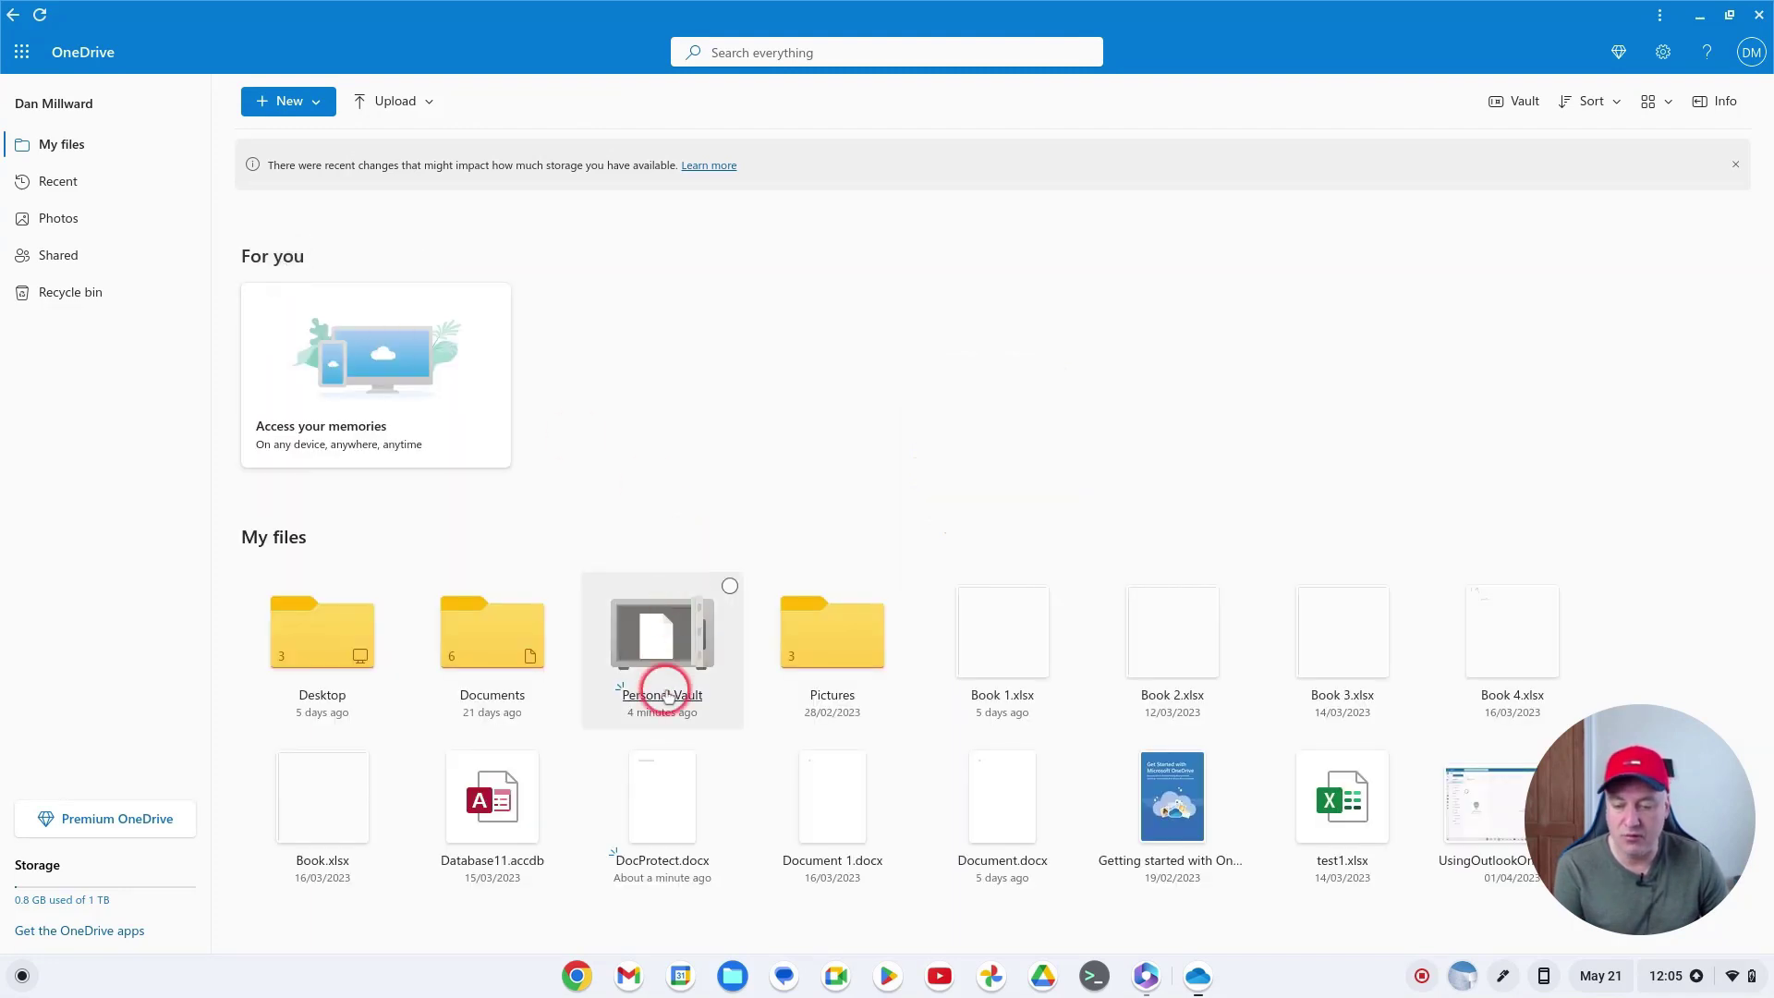
pyautogui.click(730, 587)
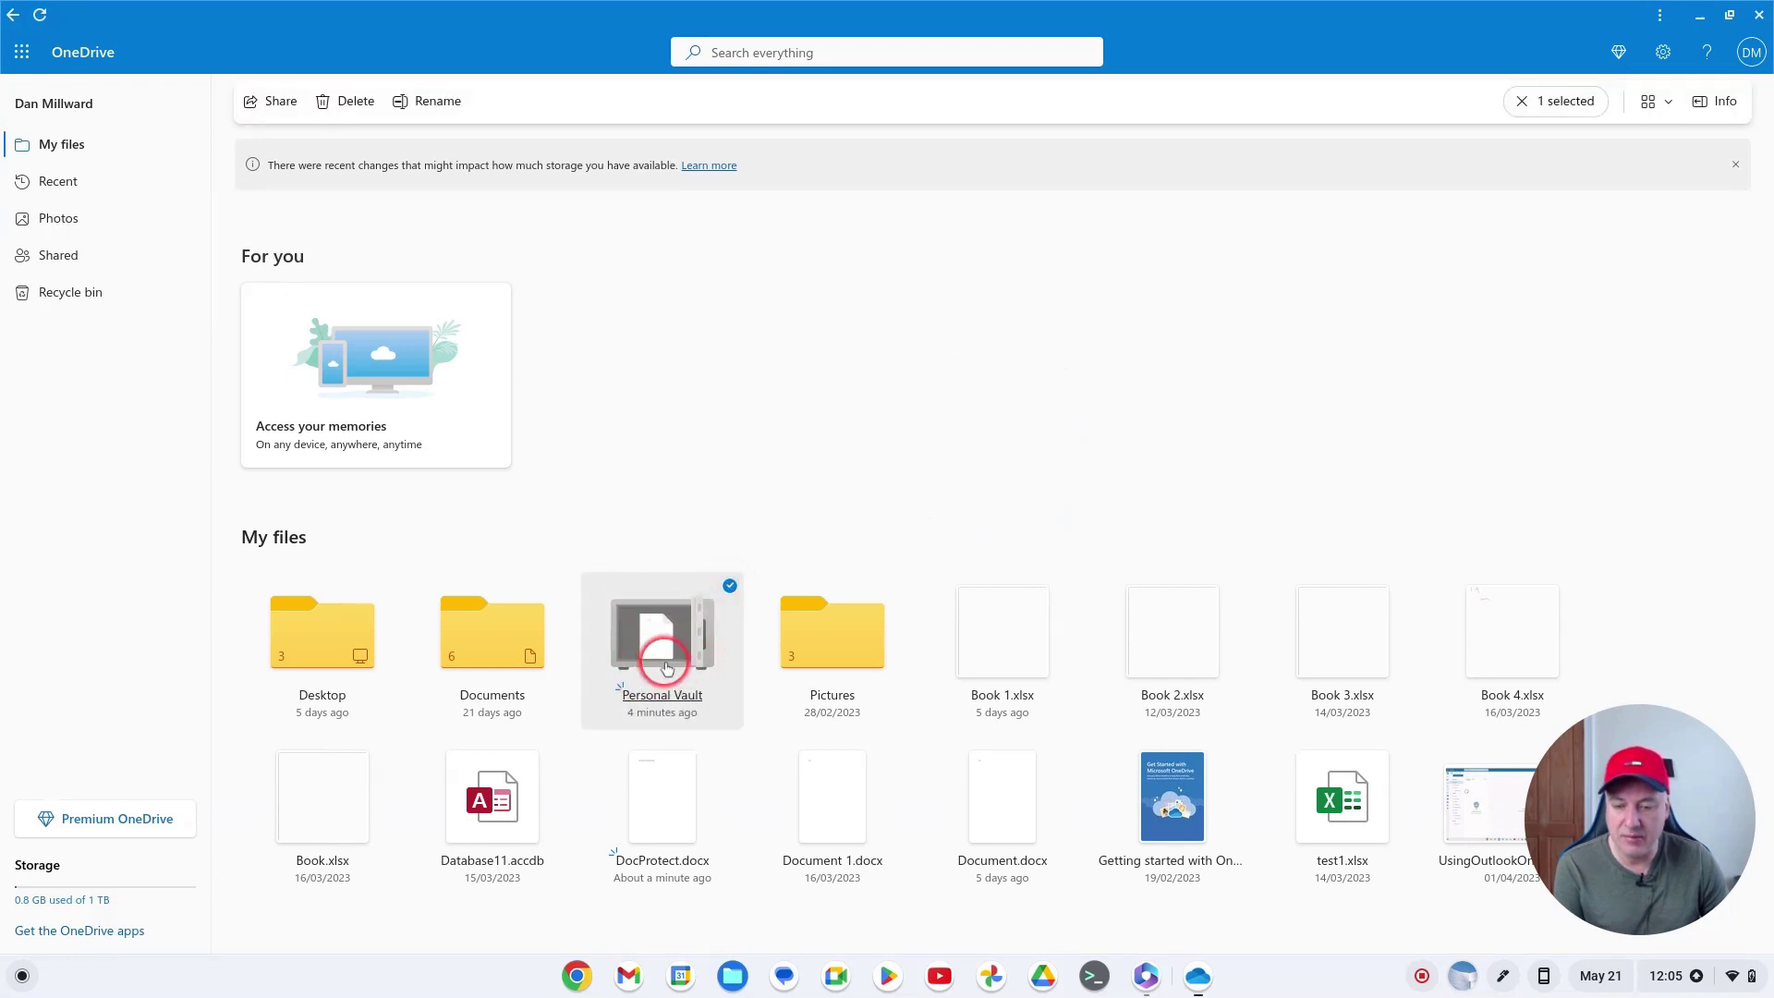
pyautogui.click(729, 585)
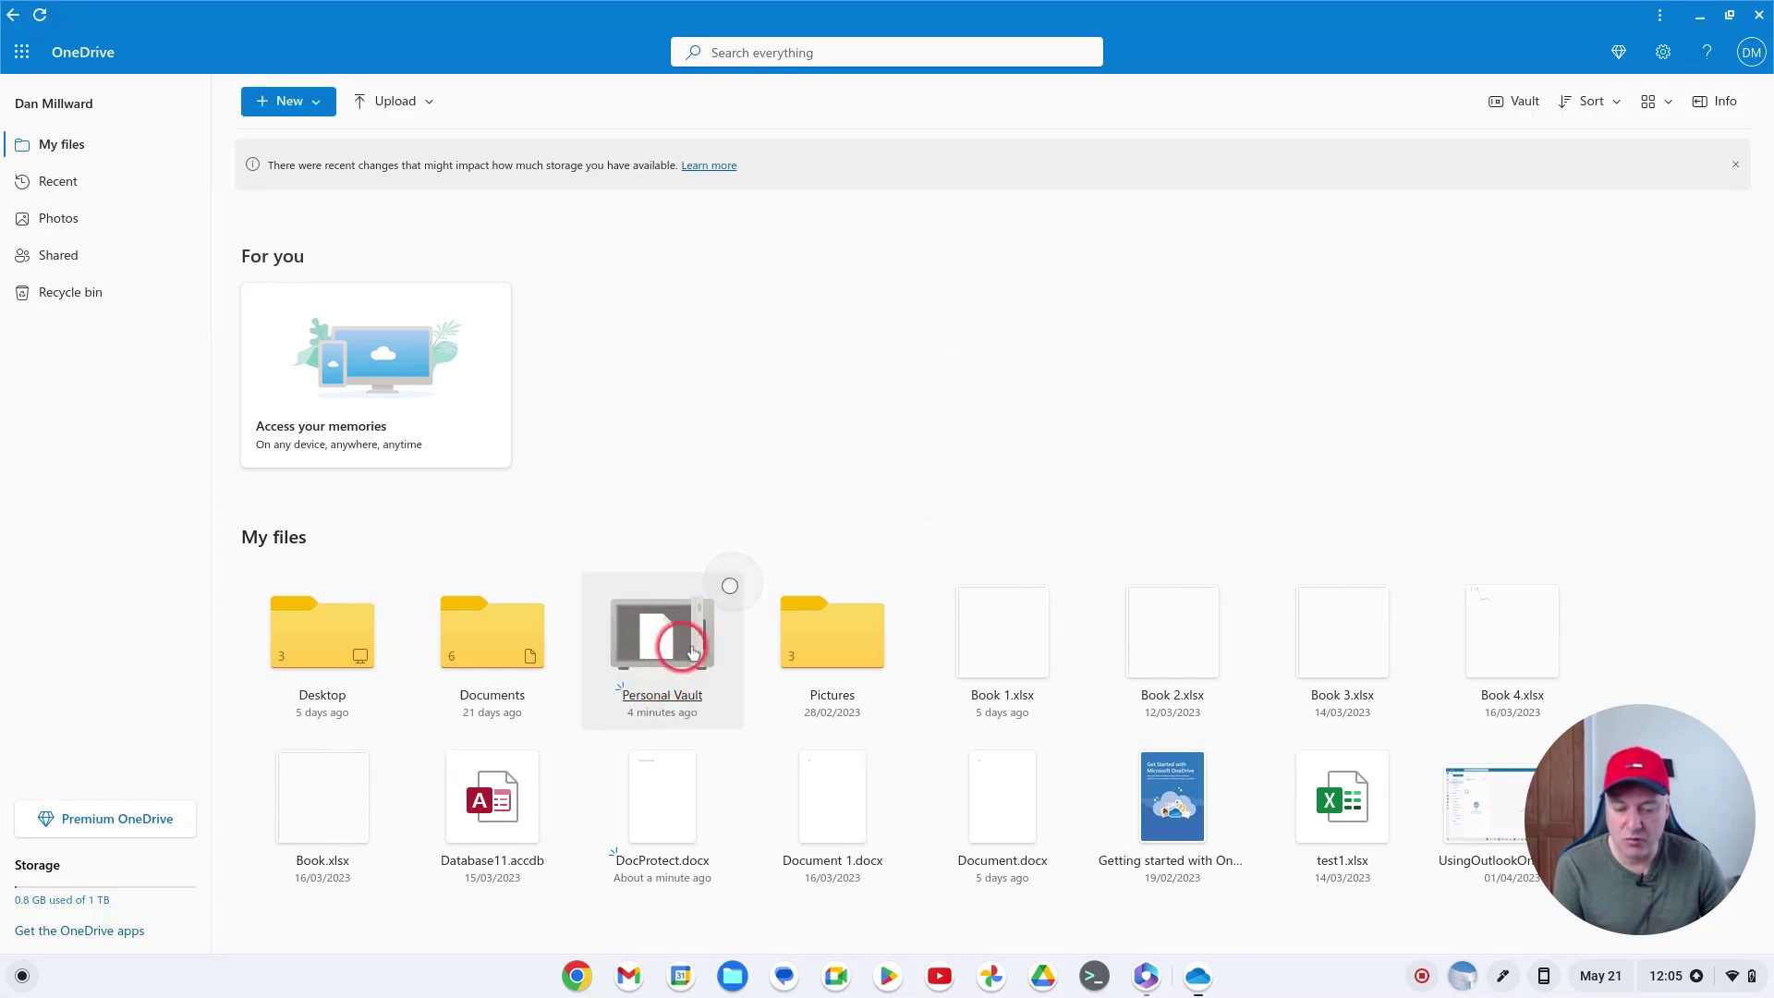
pyautogui.click(730, 586)
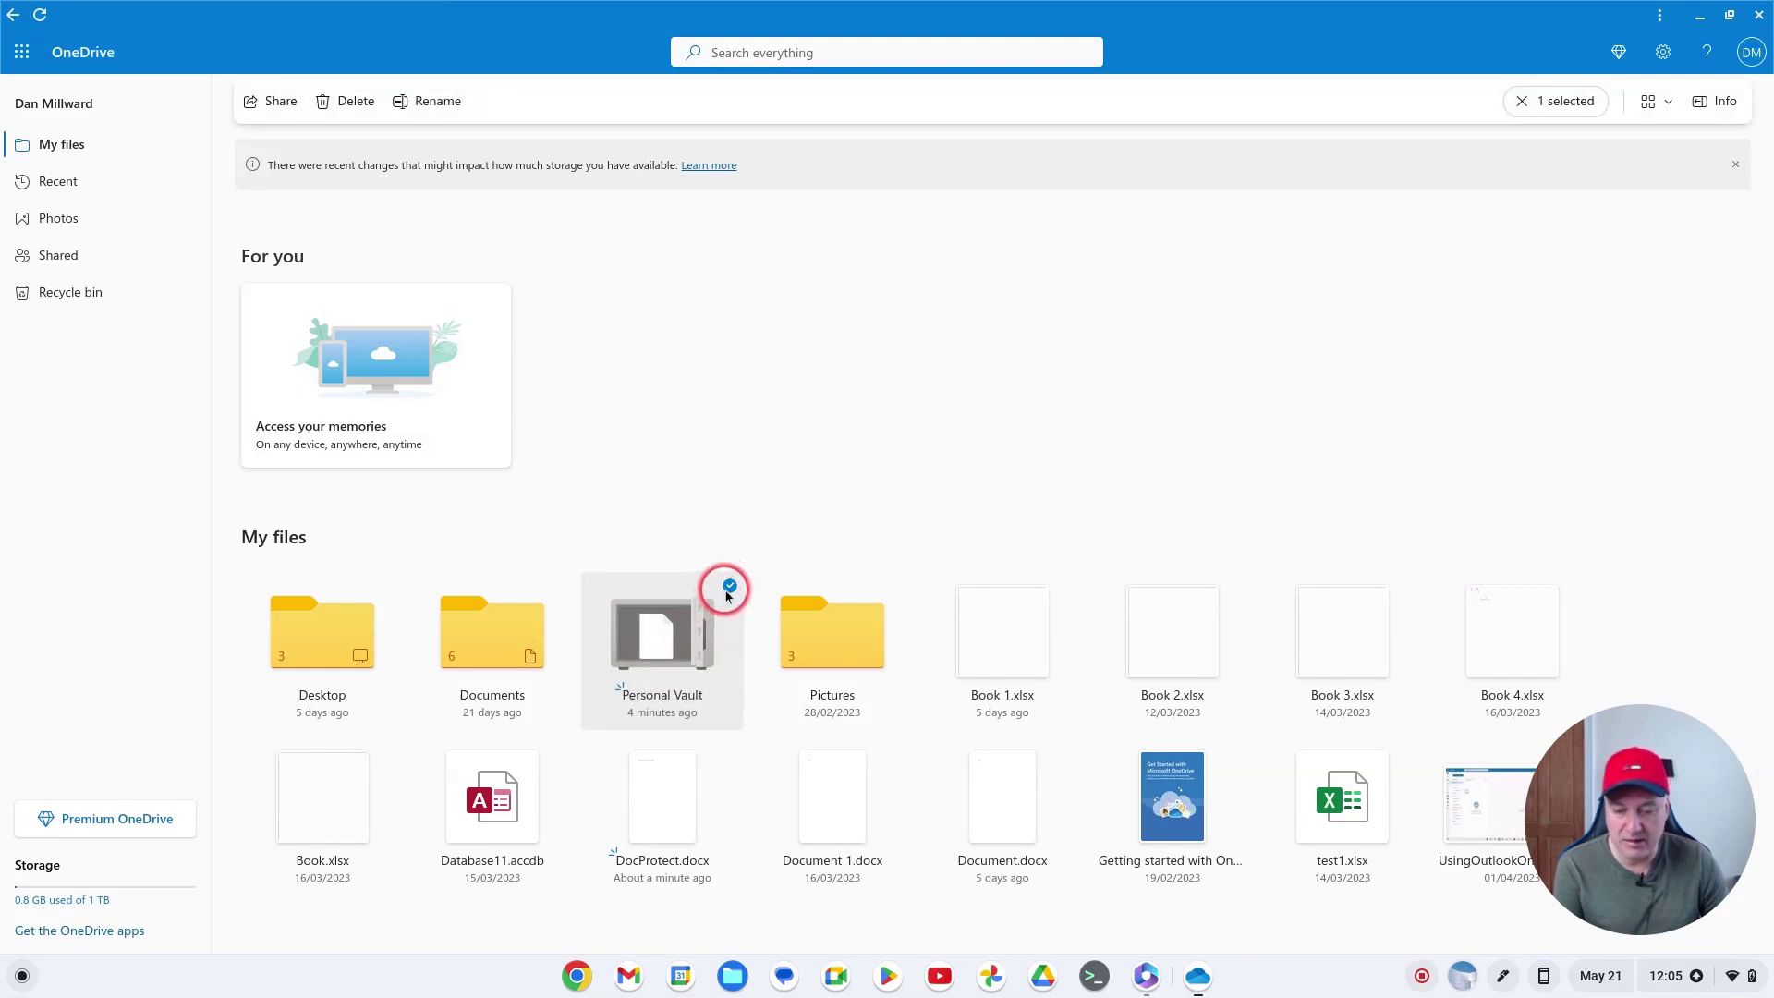
pyautogui.click(730, 588)
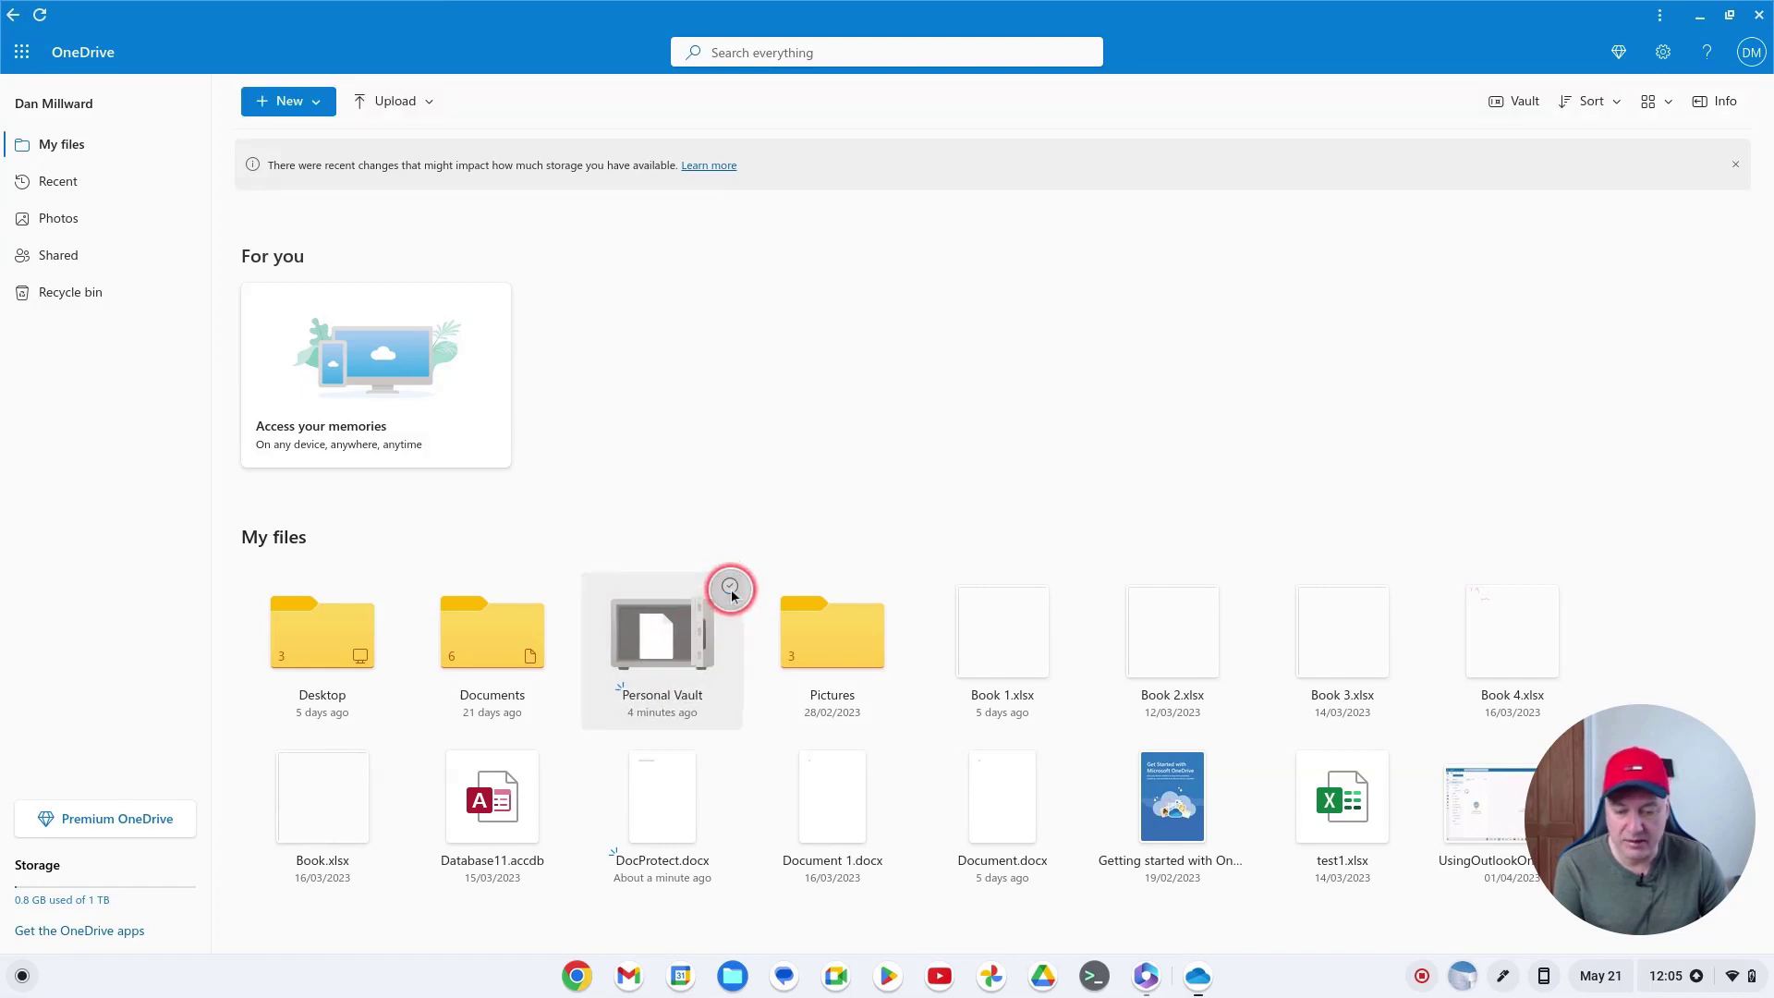
# Step: Try to move DocProtect.docx into Personal Vault, and close the document page that opens
pyautogui.click(667, 820)
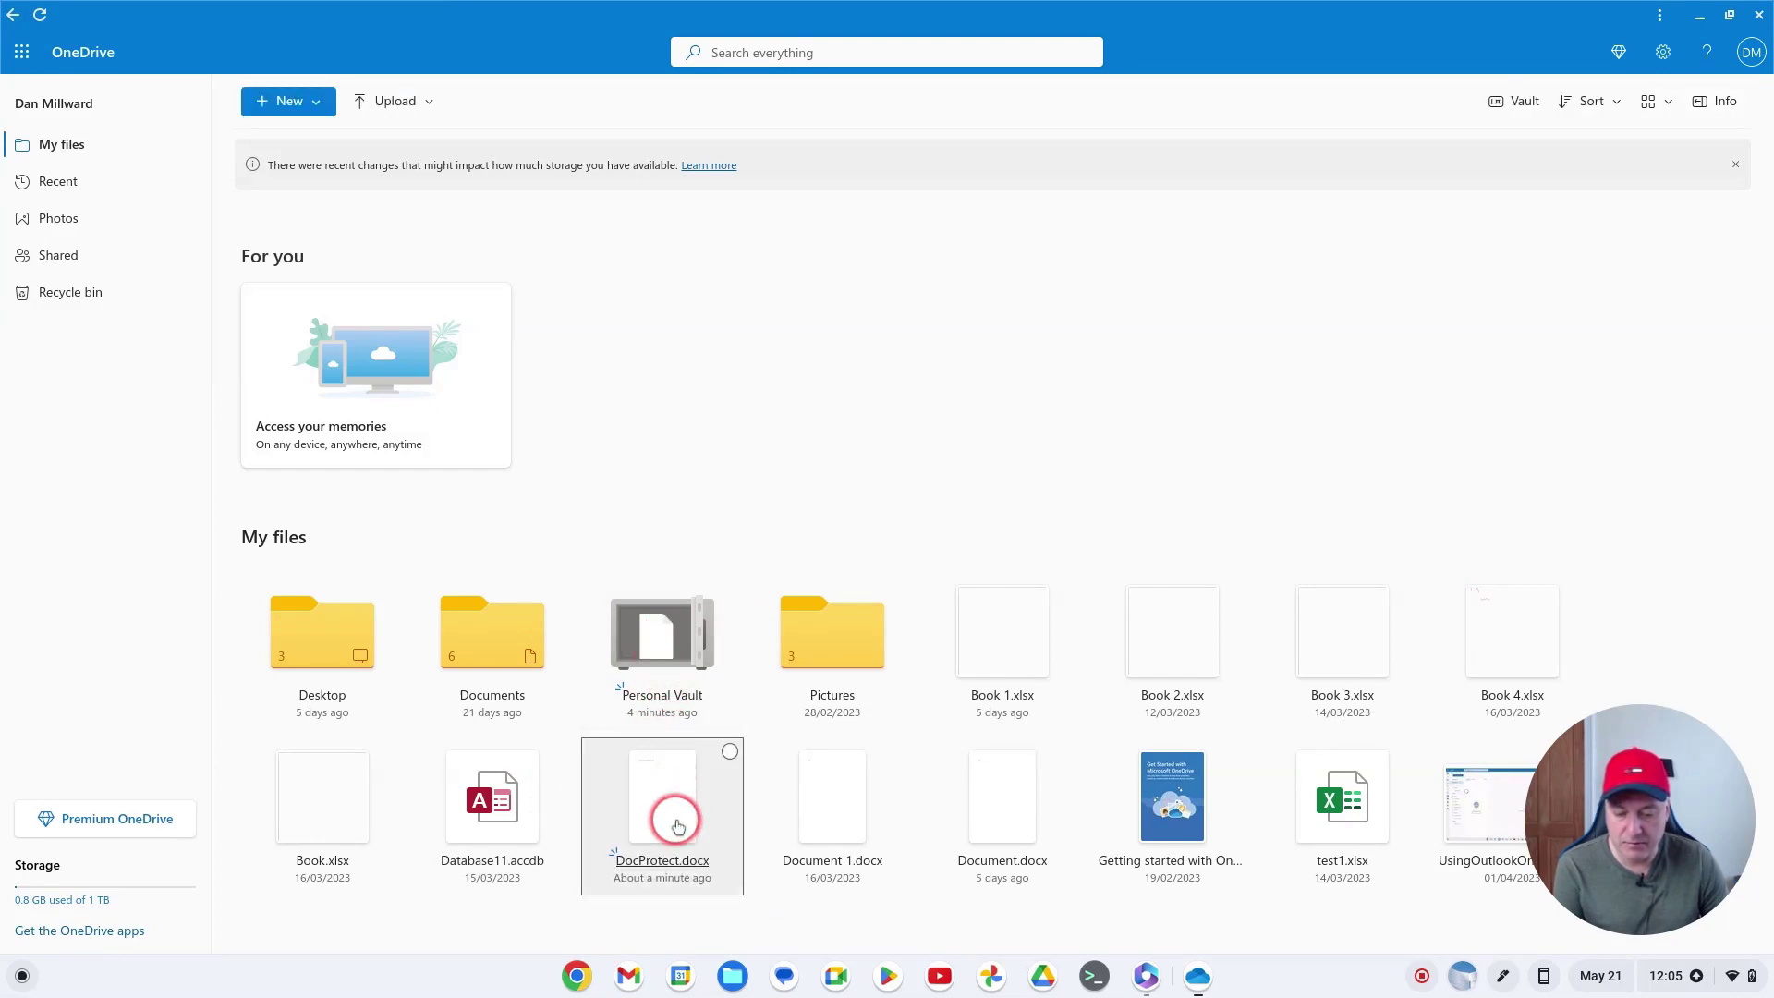
pyautogui.moveTo(699, 821); pyautogui.dragTo(676, 649)
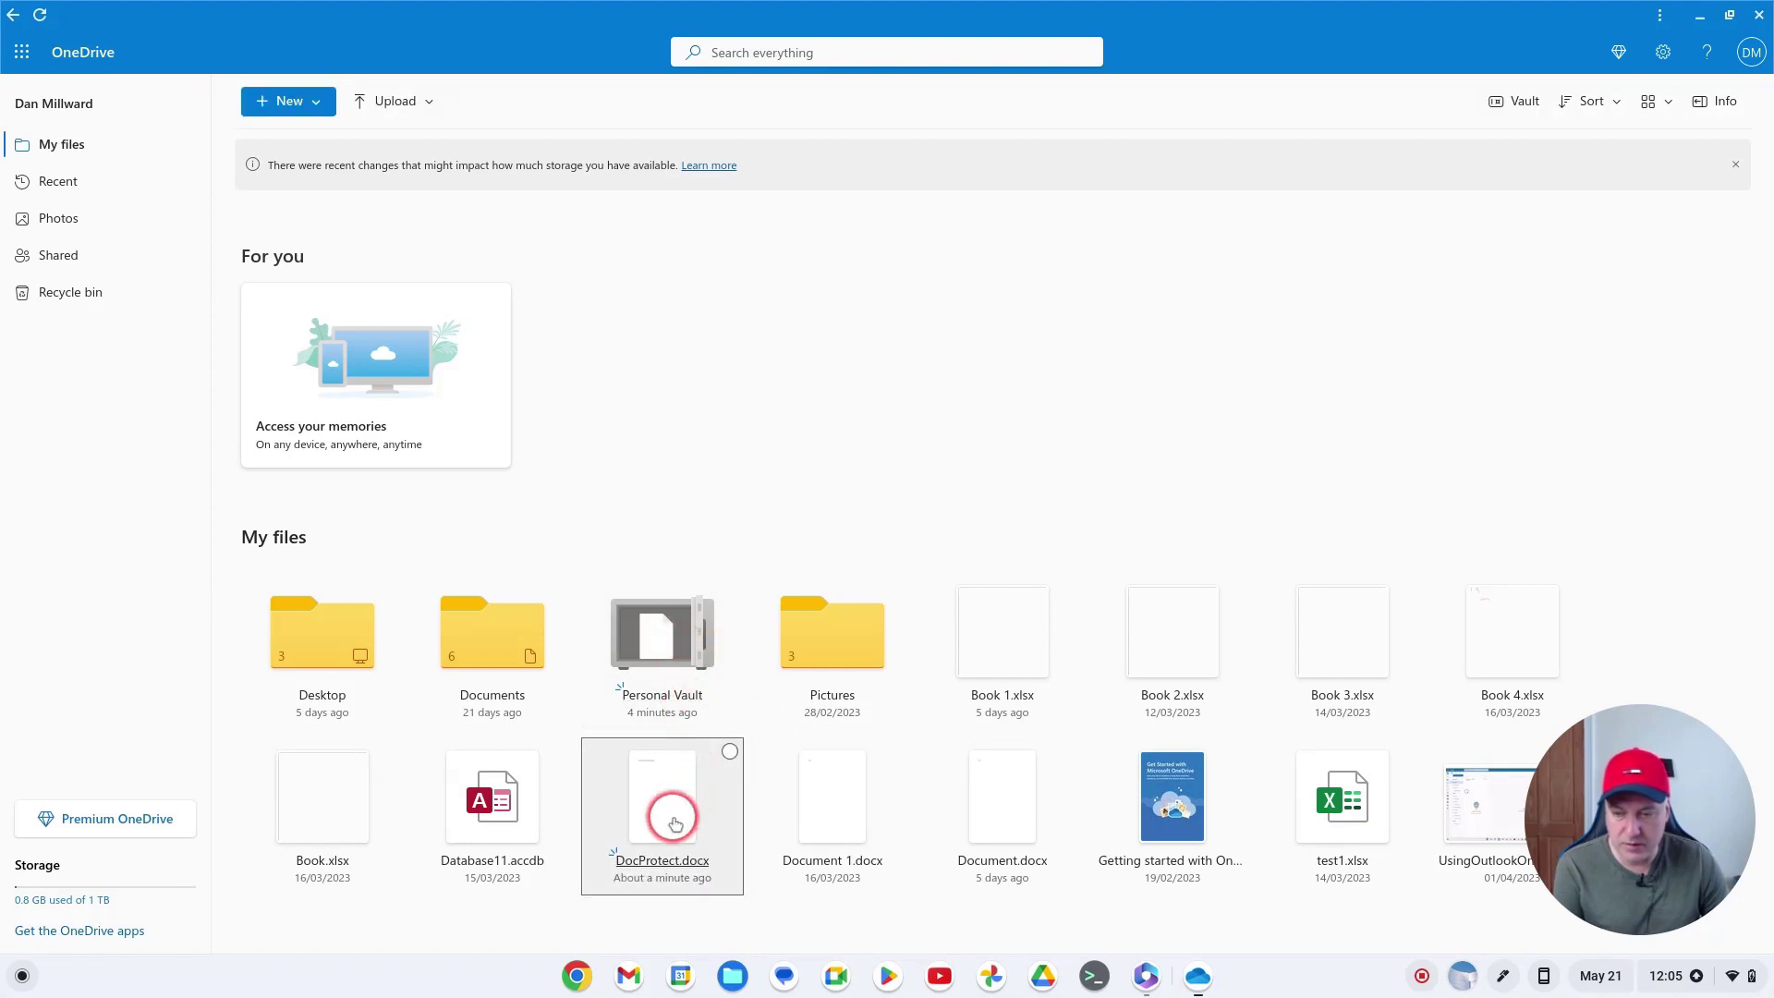
pyautogui.click(72, 141)
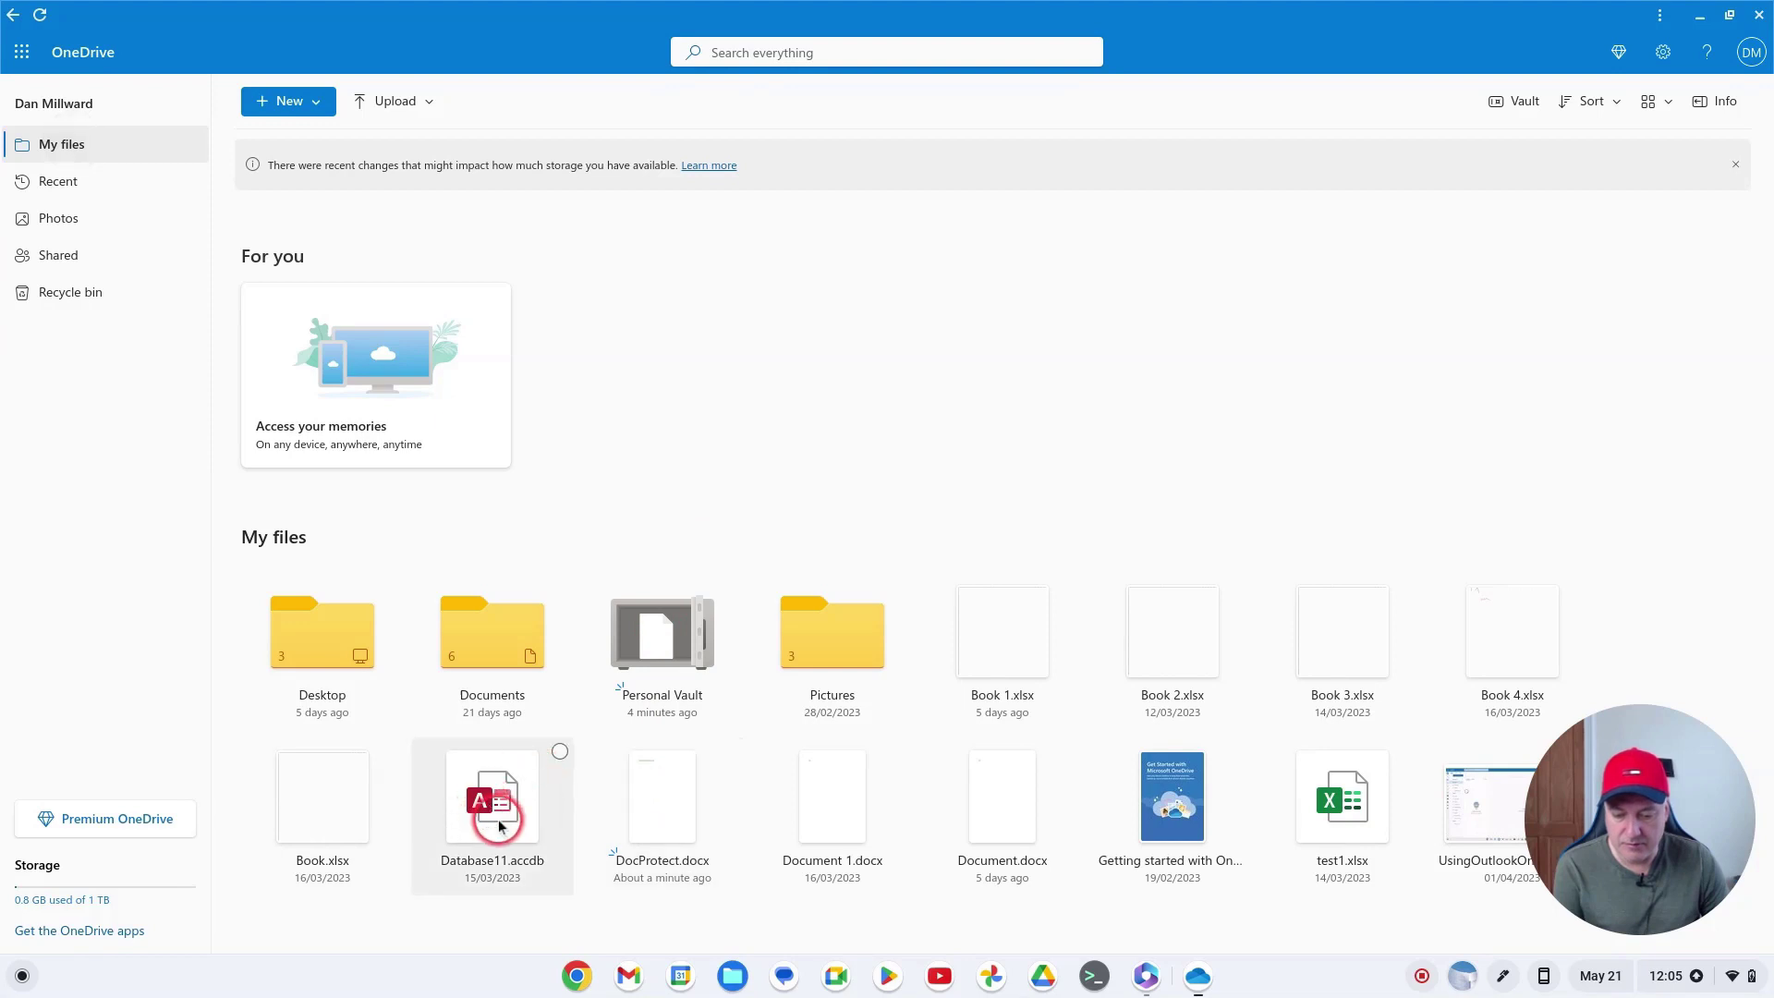
pyautogui.click(670, 797)
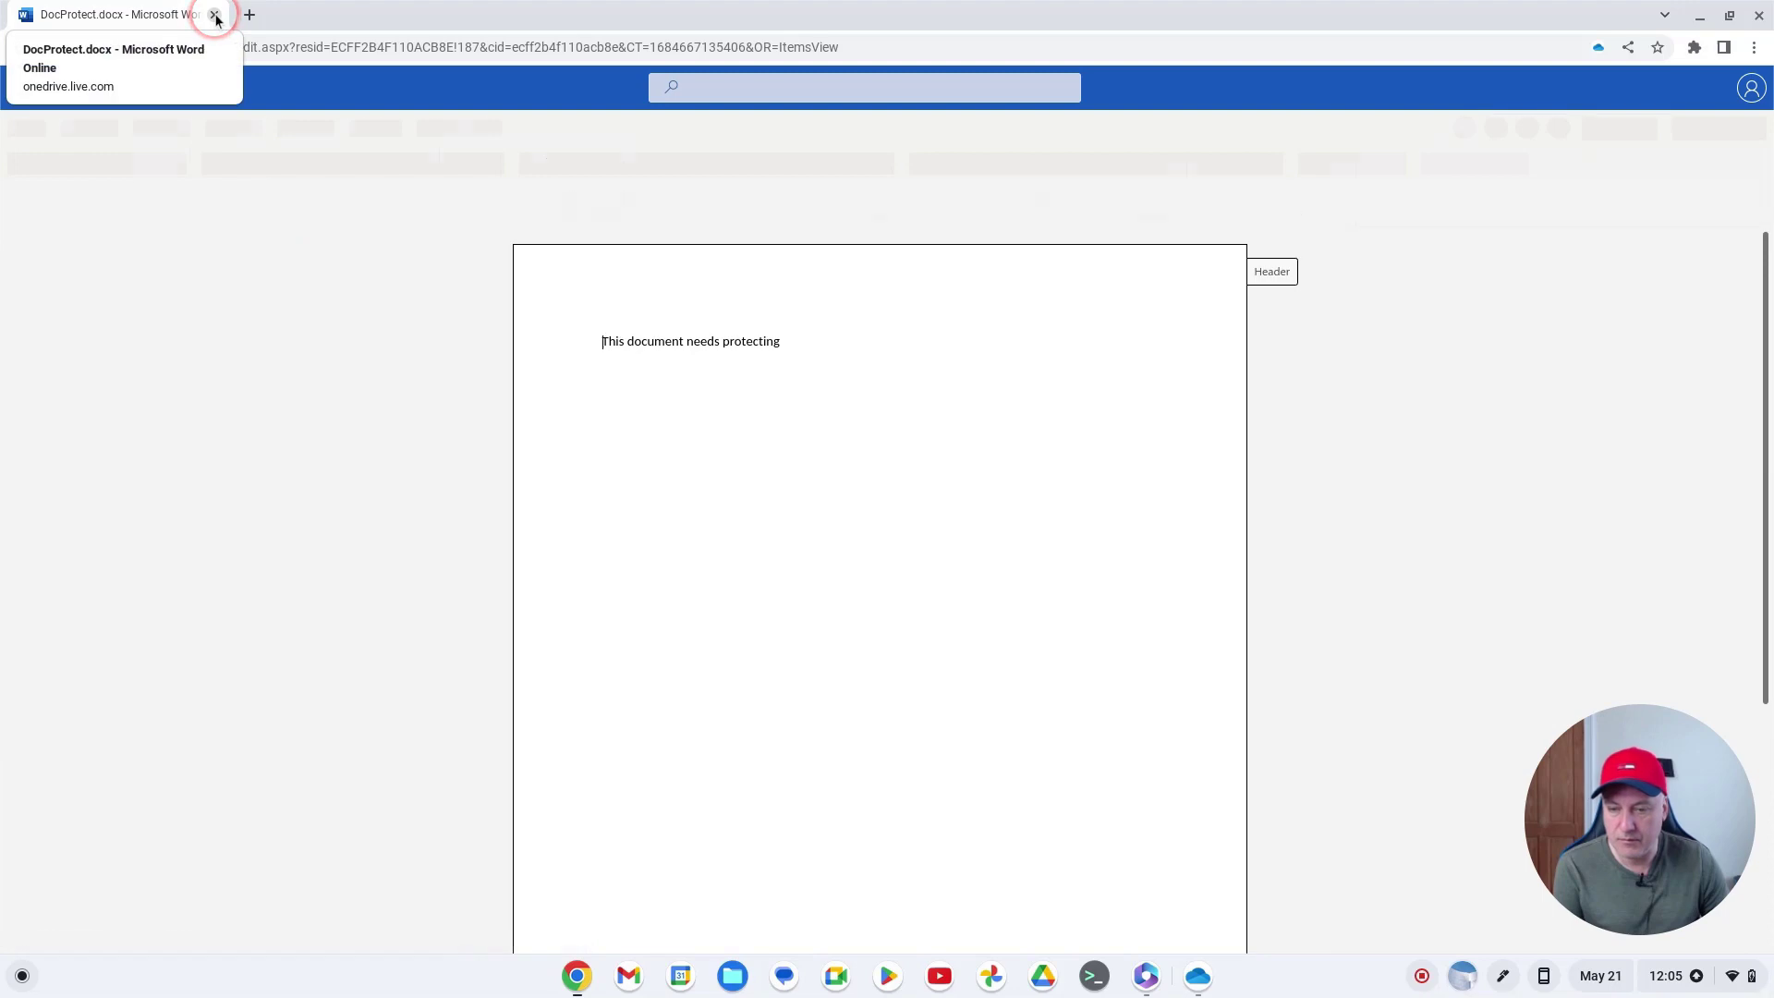
pyautogui.click(215, 16)
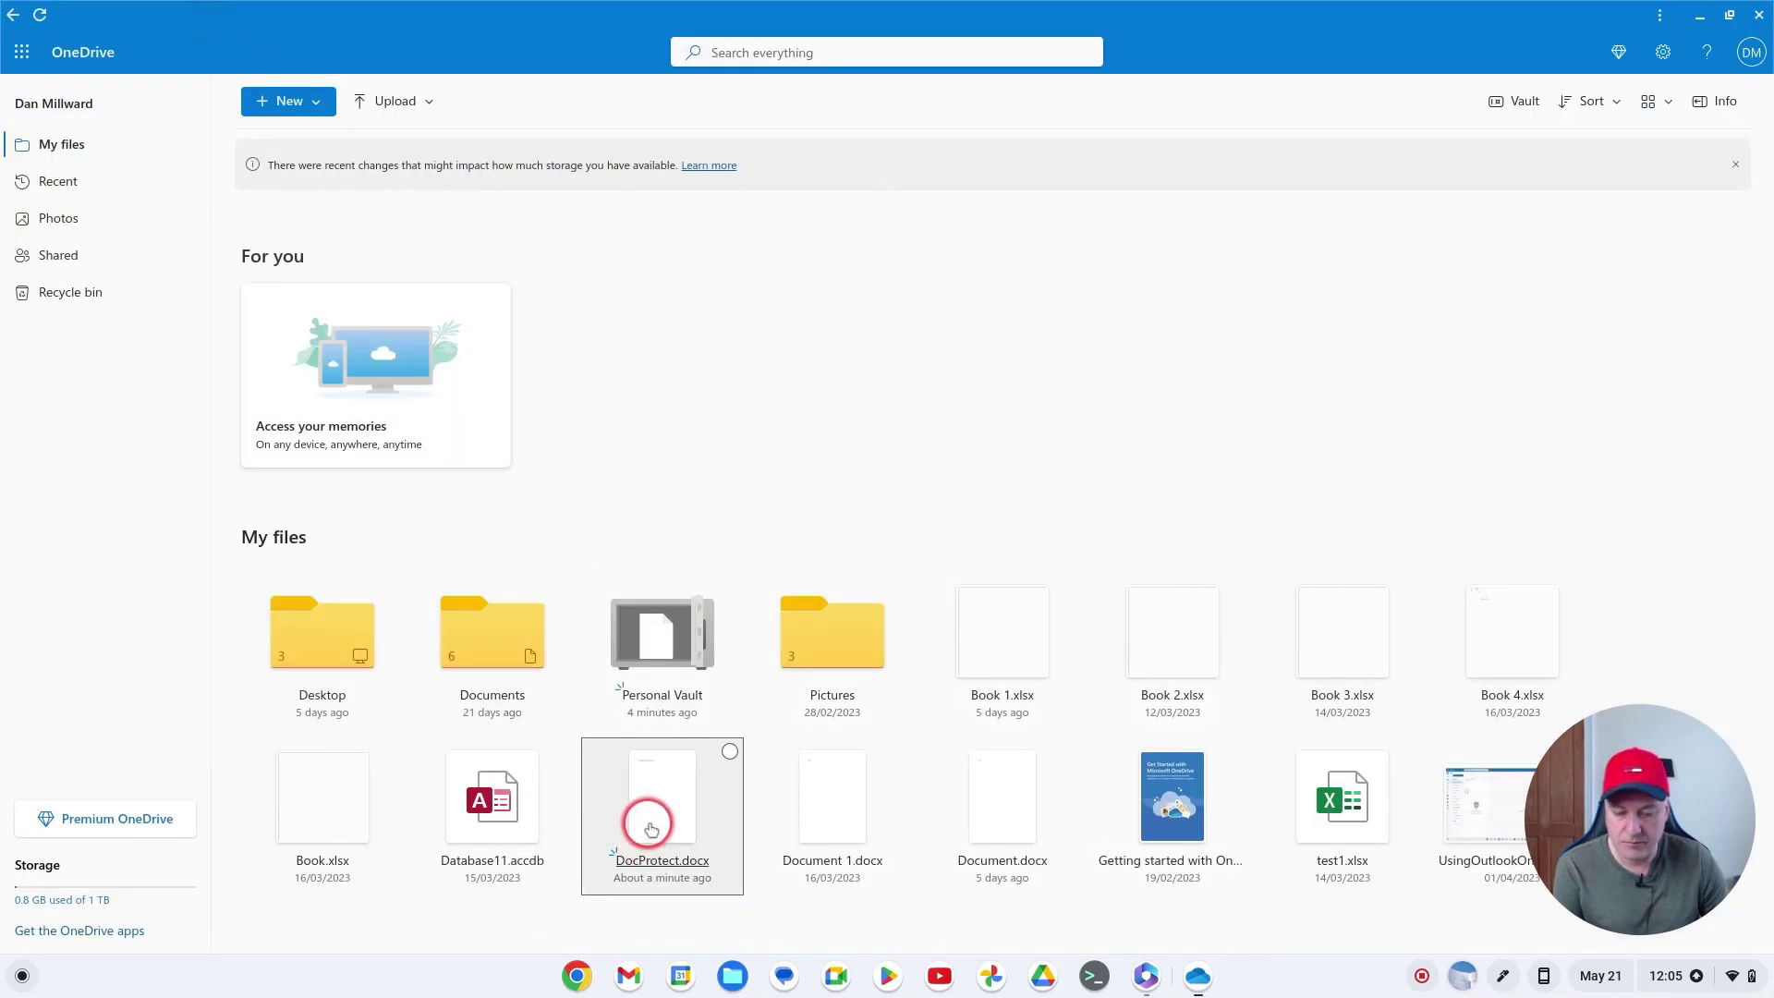
# Step: Retry moving DocProtect.docx into Personal Vault, testing Database11.accdb in between, and close the opened Word page
pyautogui.click(679, 776)
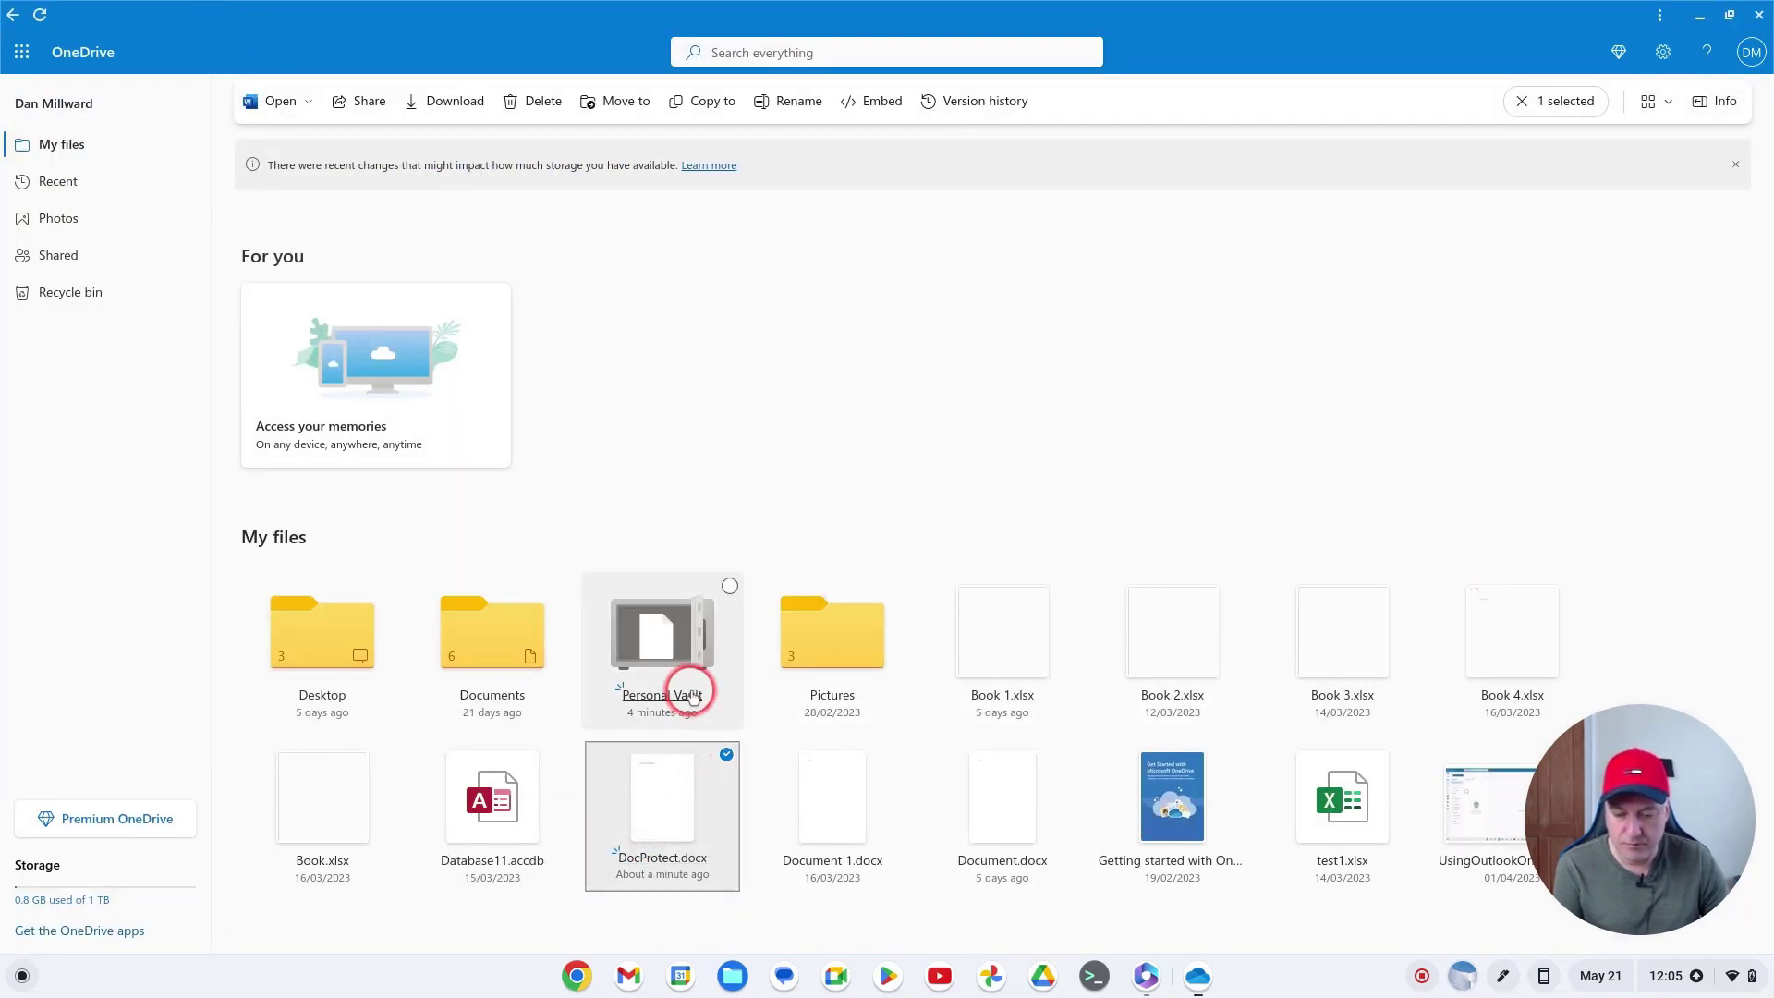
pyautogui.press('Escape')
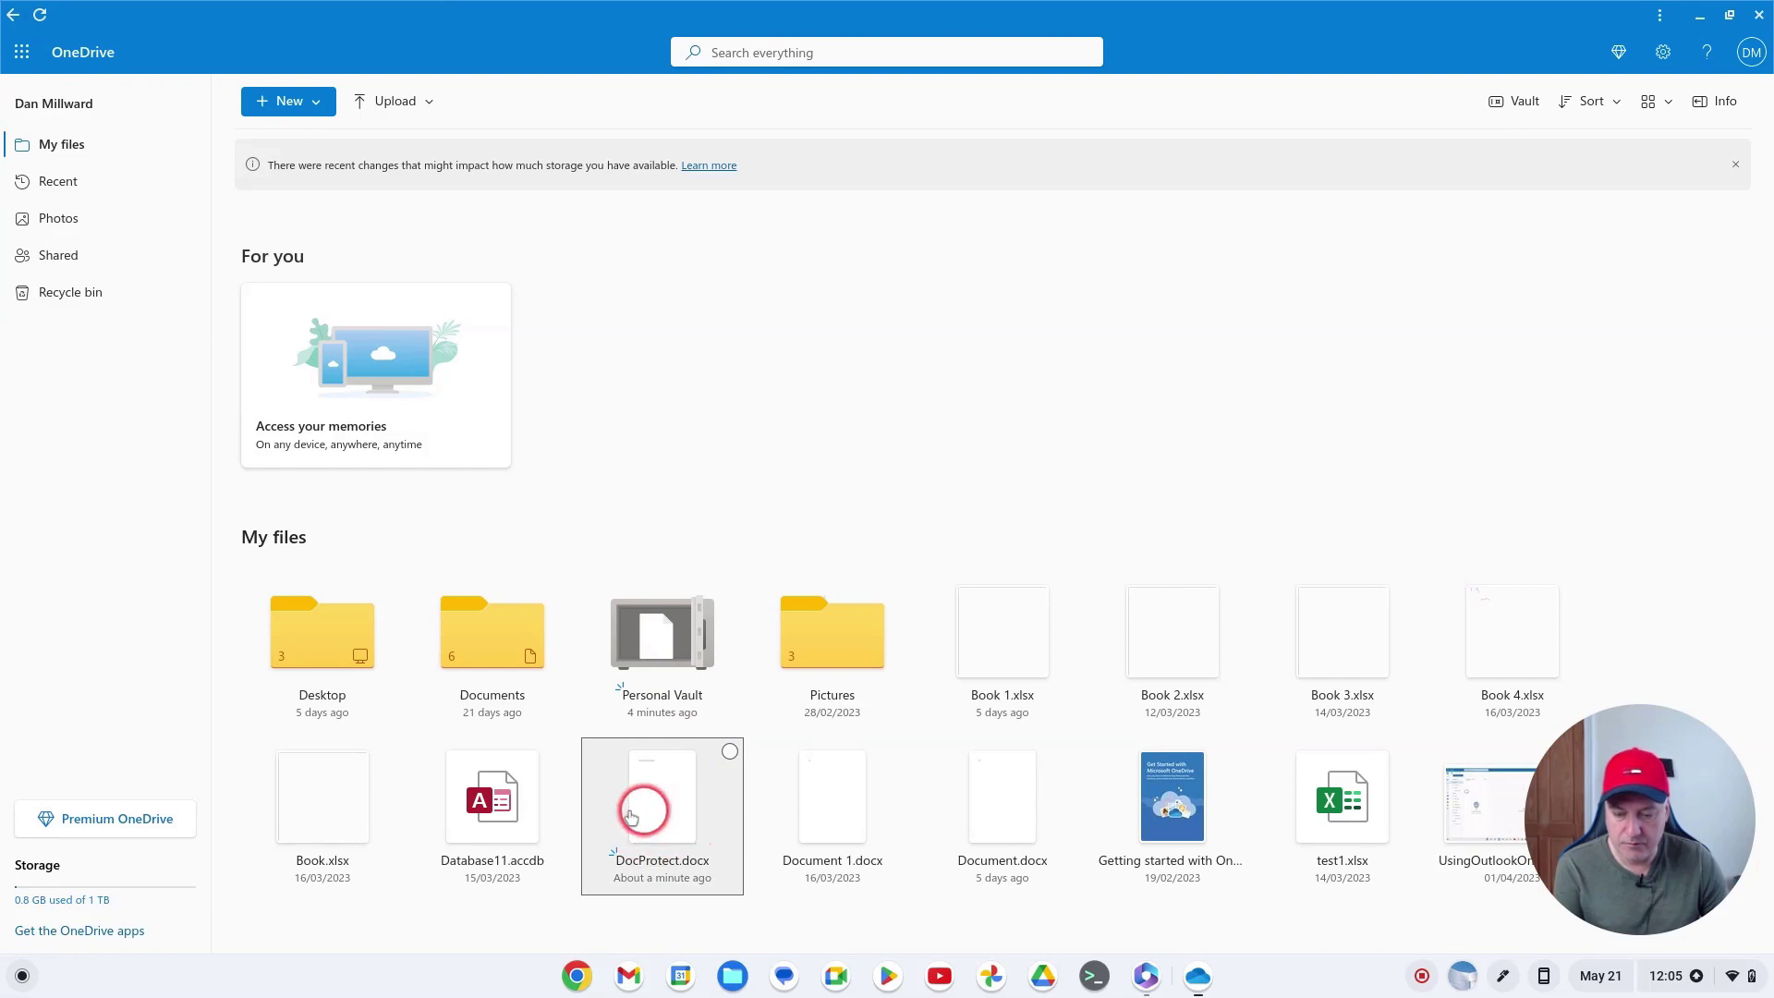
pyautogui.moveTo(514, 790); pyautogui.dragTo(667, 822)
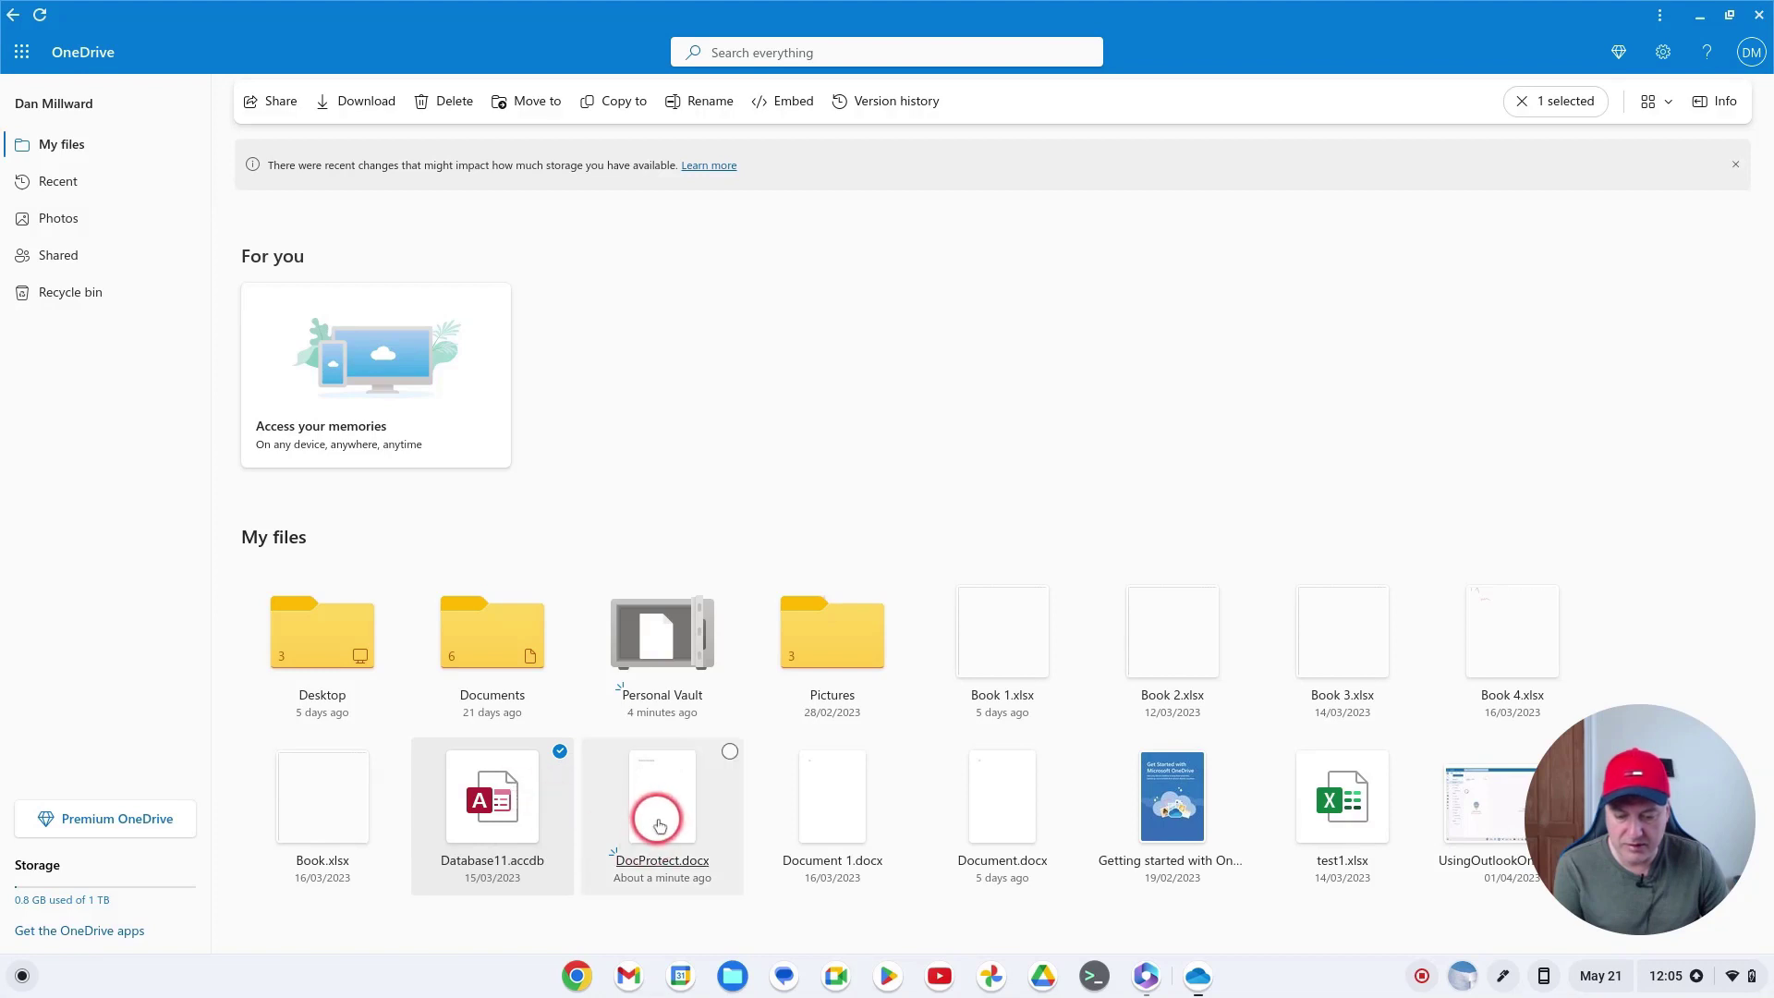
pyautogui.click(663, 825)
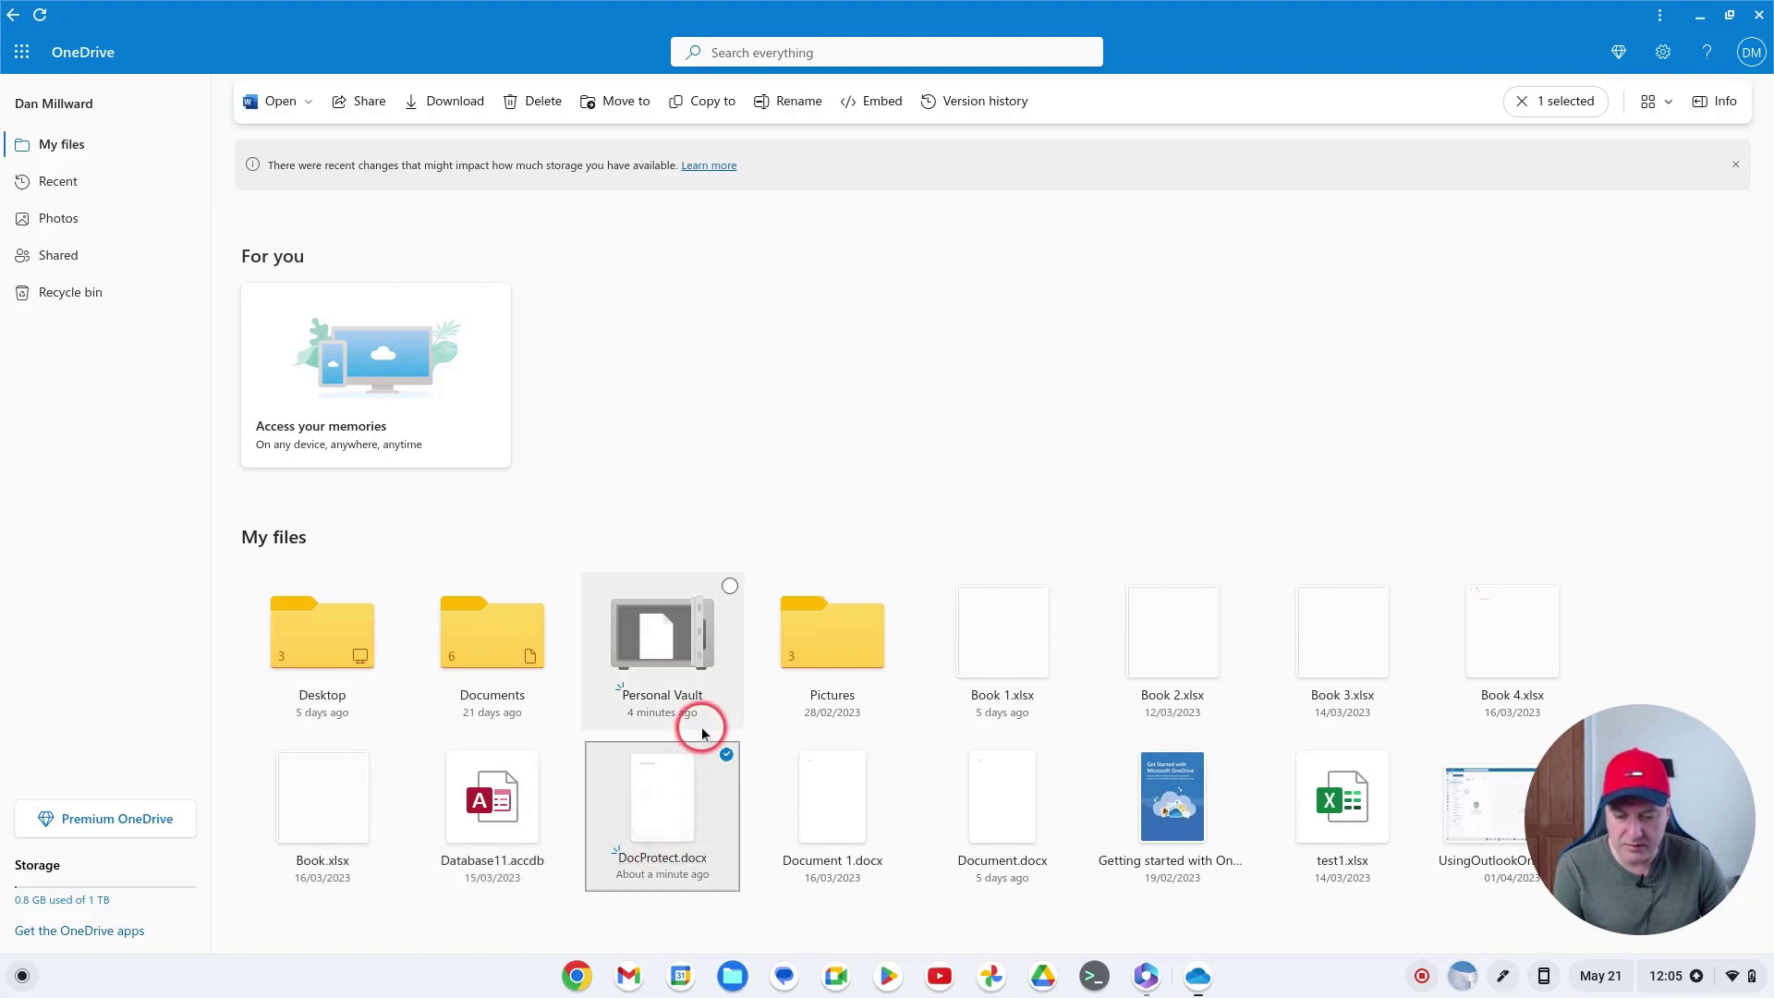
pyautogui.click(665, 811)
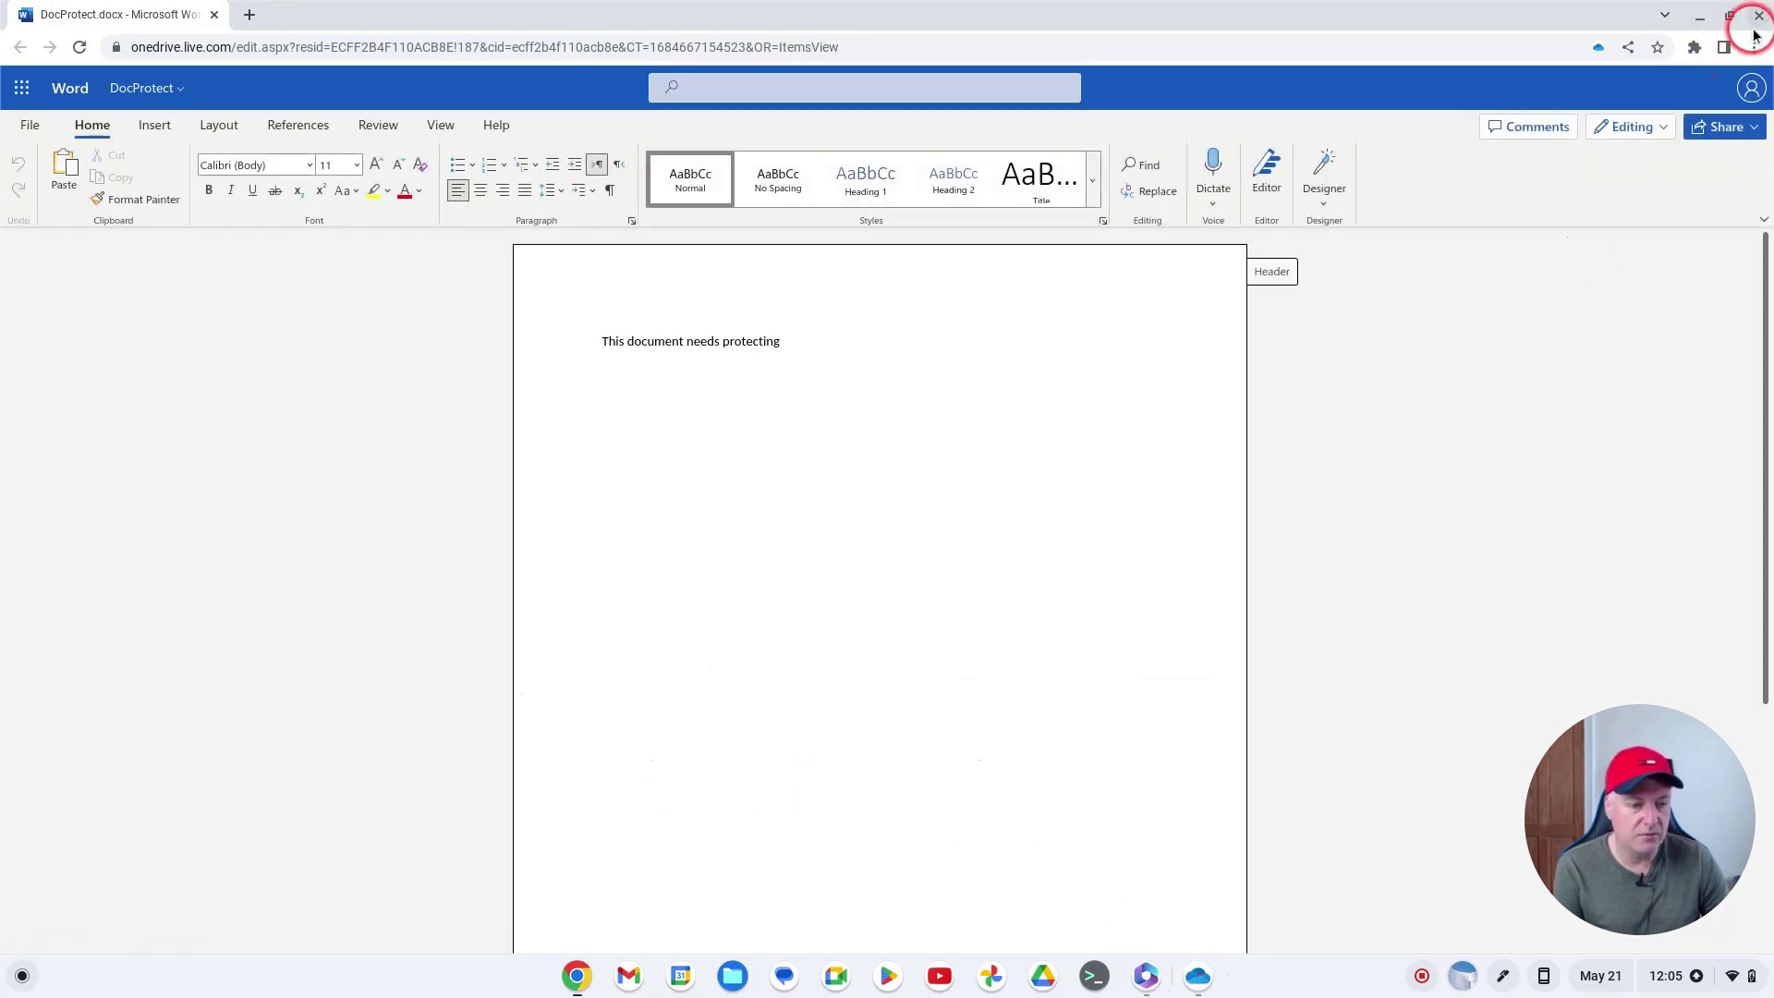
pyautogui.click(1760, 16)
# Step: Close OneDrive and look over the file options for DocProtect in Microsoft 365's recent files
pyautogui.click(1757, 19)
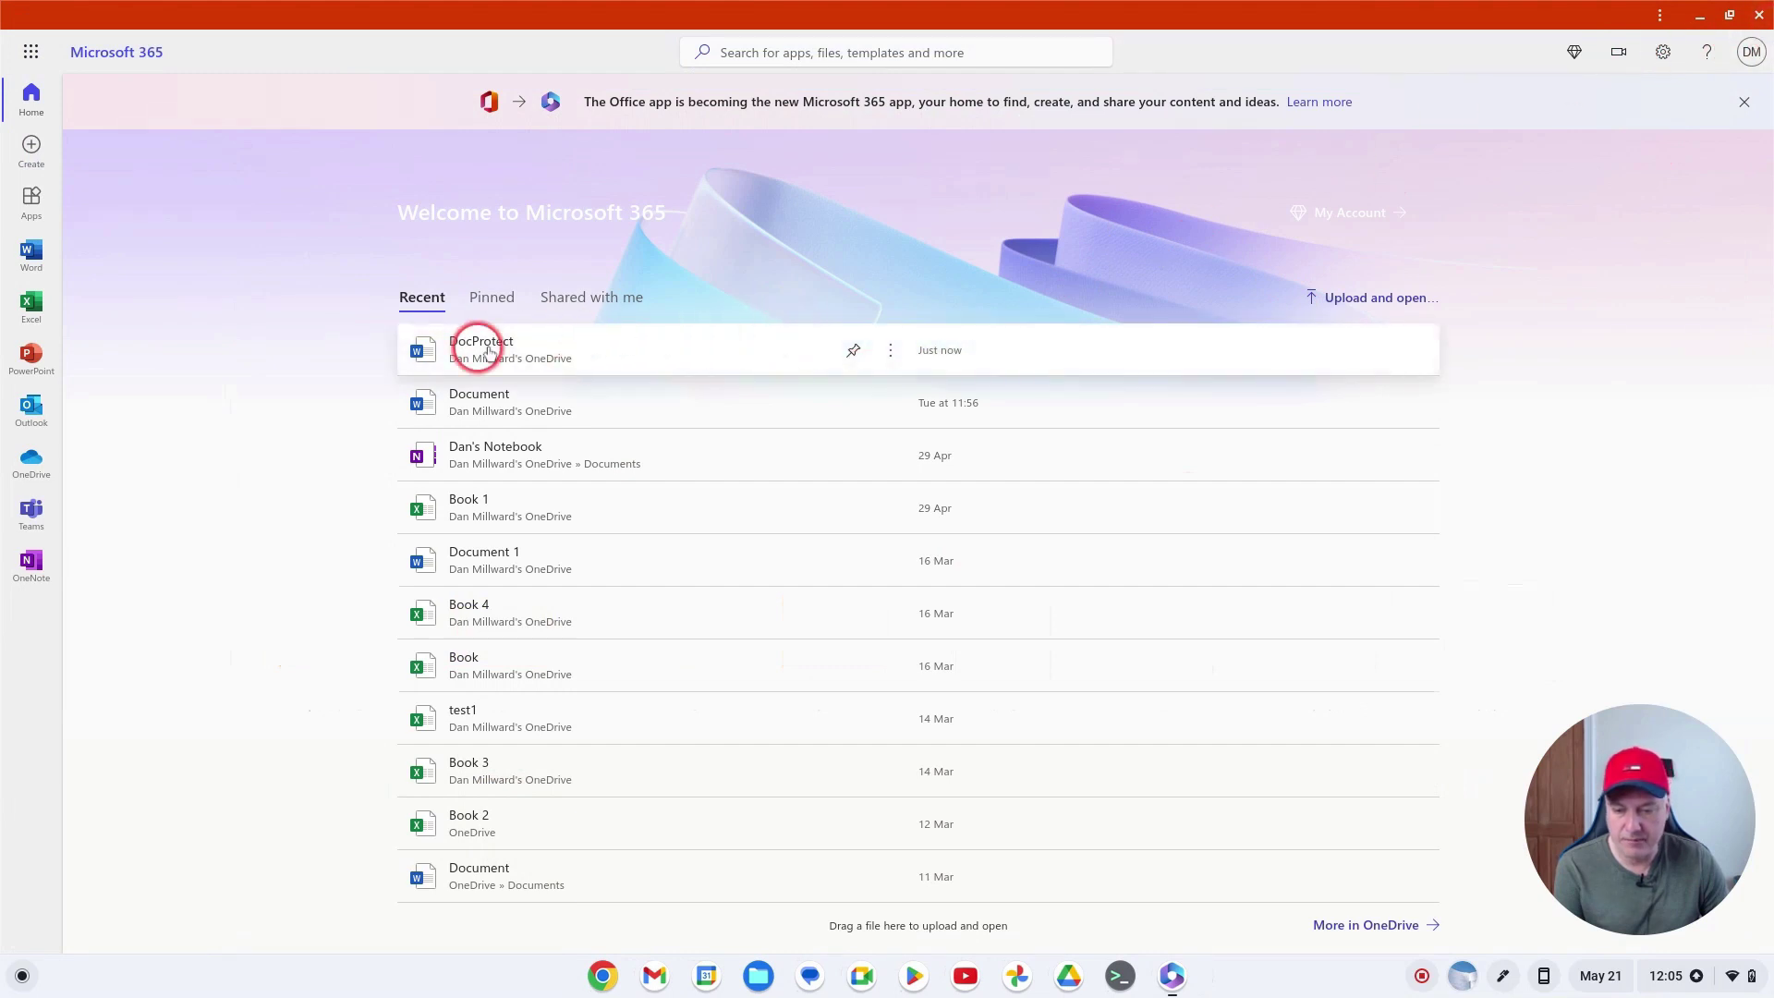
pyautogui.click(889, 355)
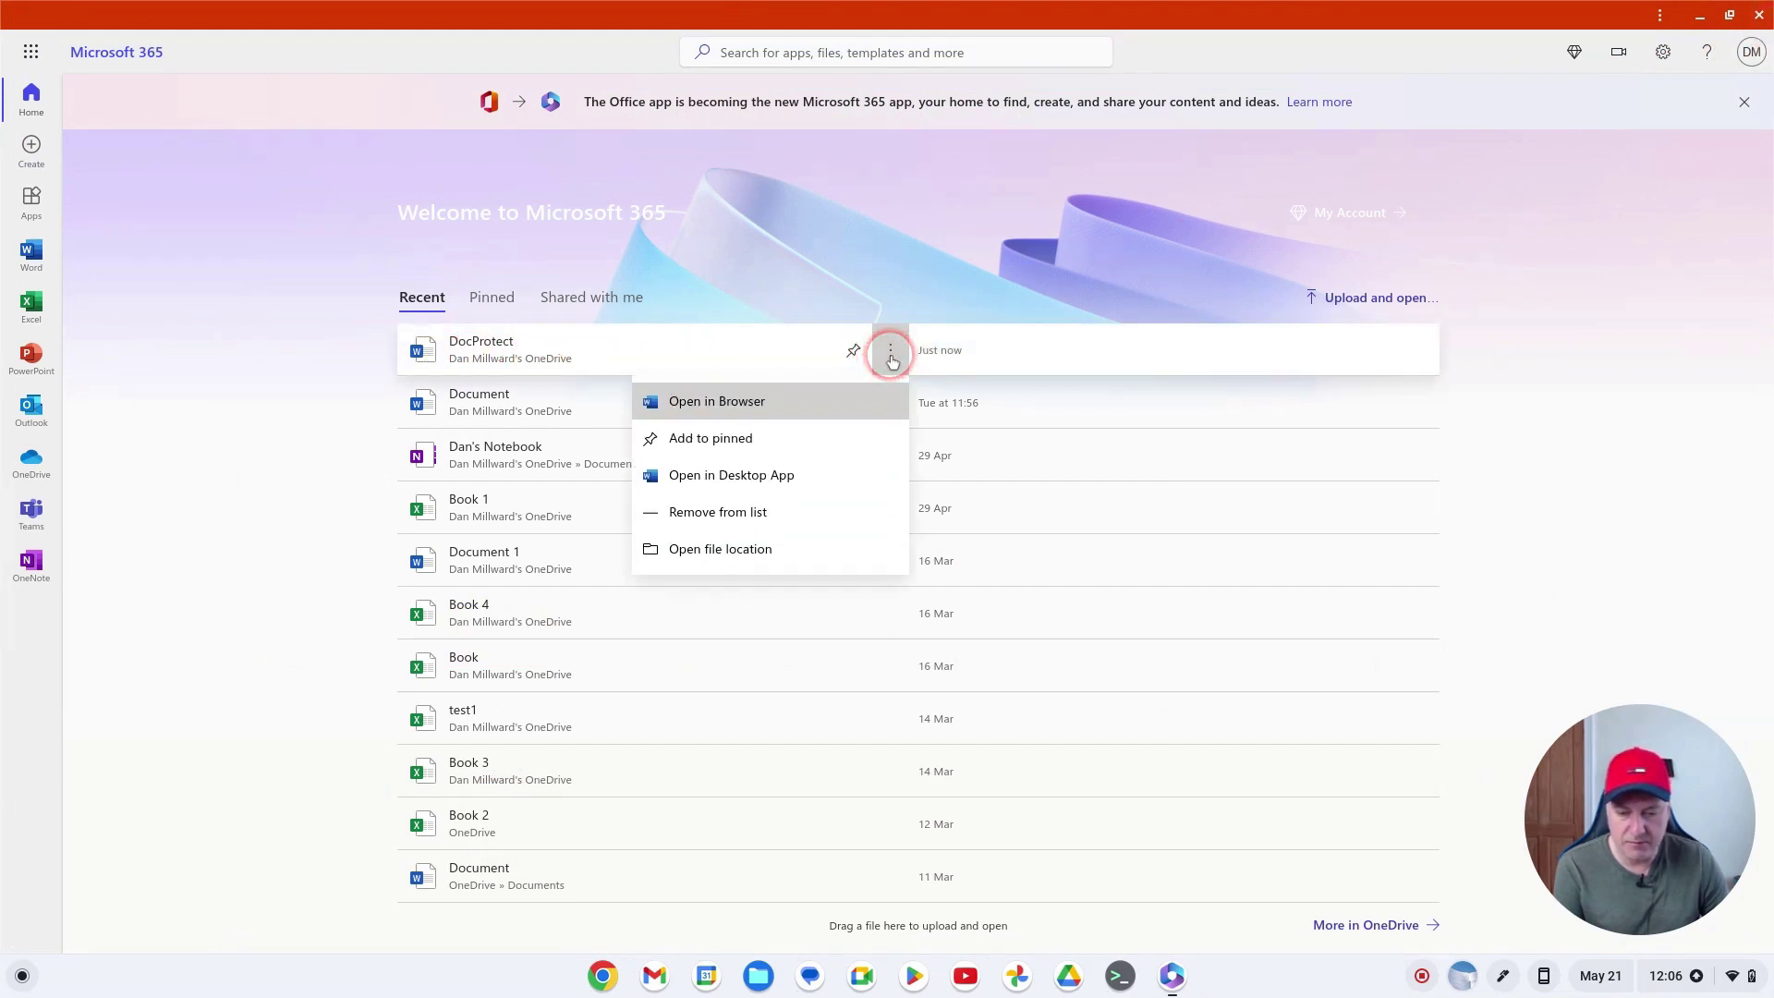
pyautogui.click(892, 362)
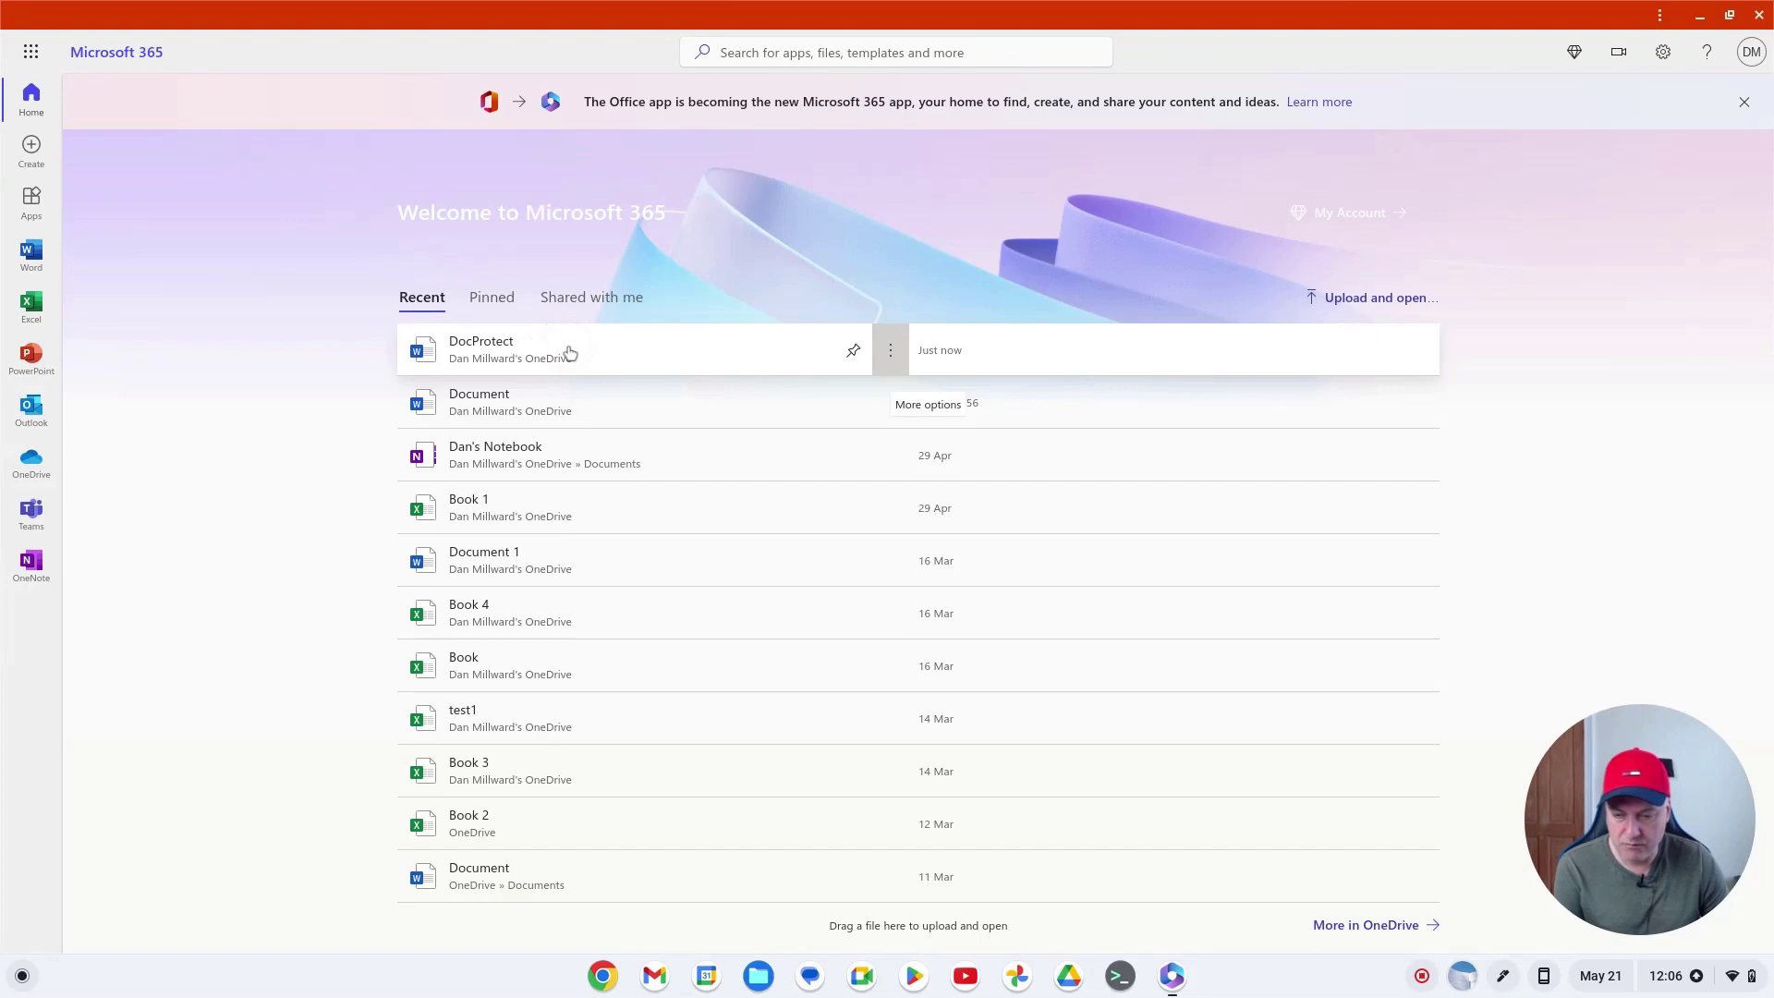
# Step: Close Microsoft 365 and relaunch OneDrive from the Chromebook's installed apps
pyautogui.click(1172, 976)
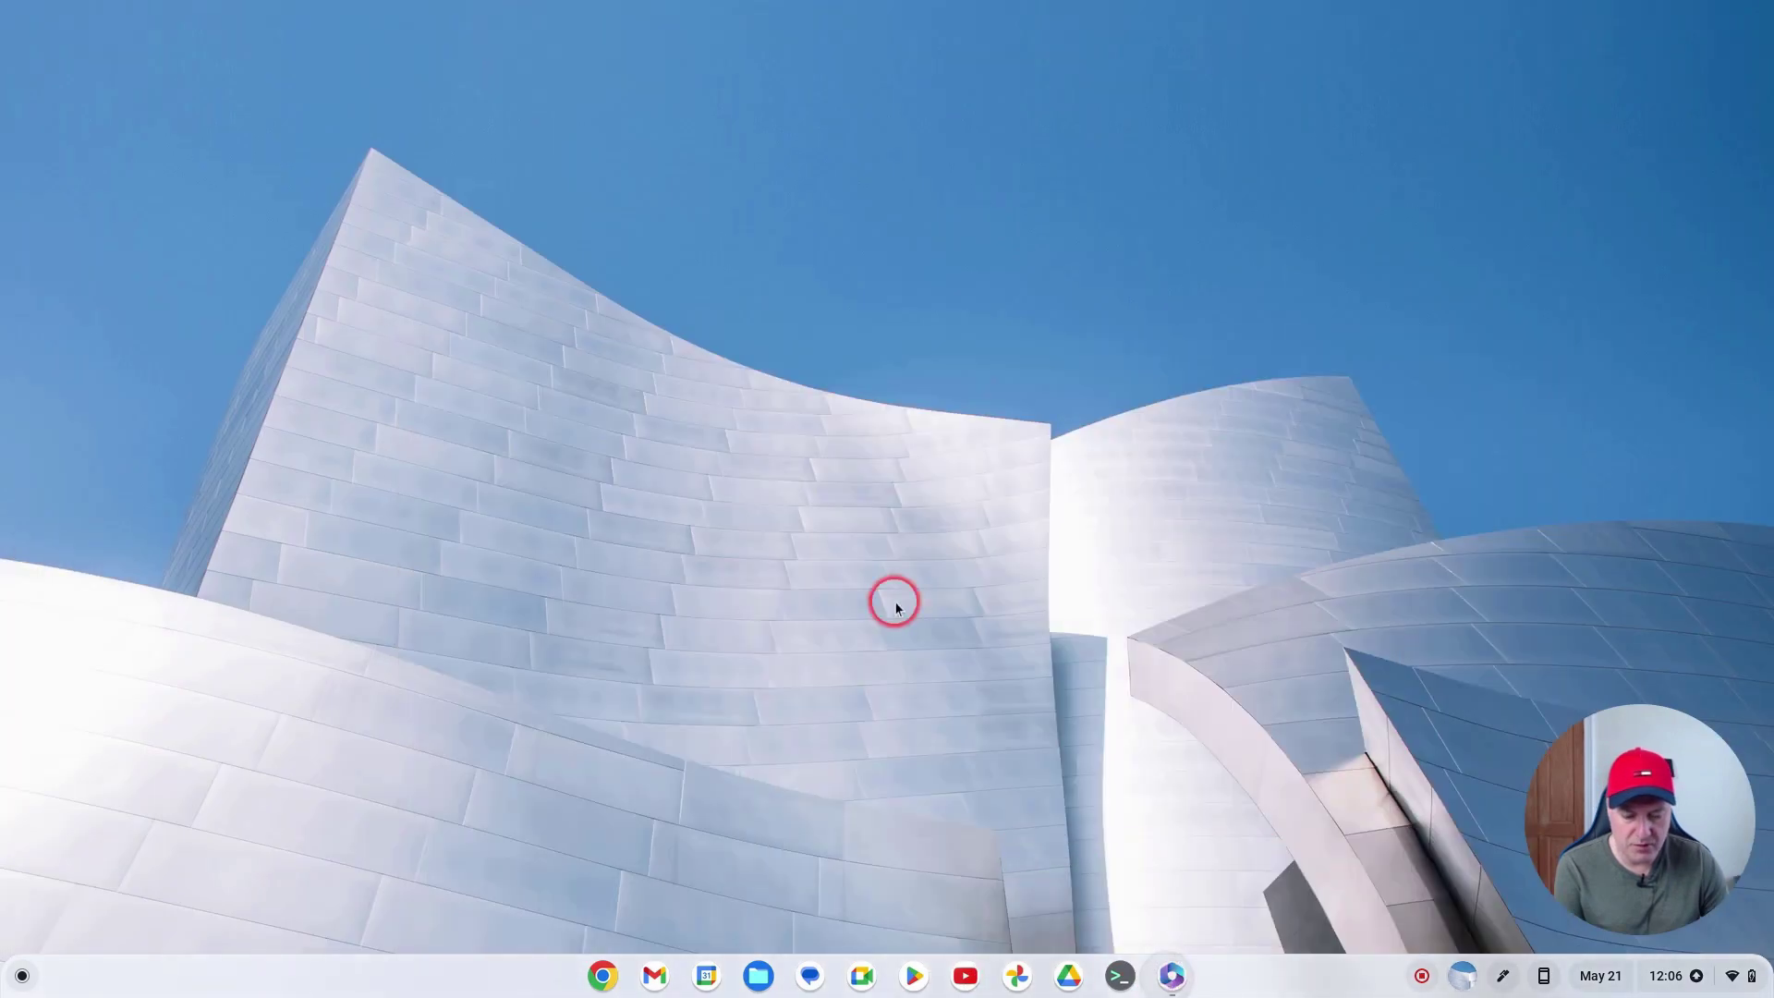
pyautogui.click(1172, 982)
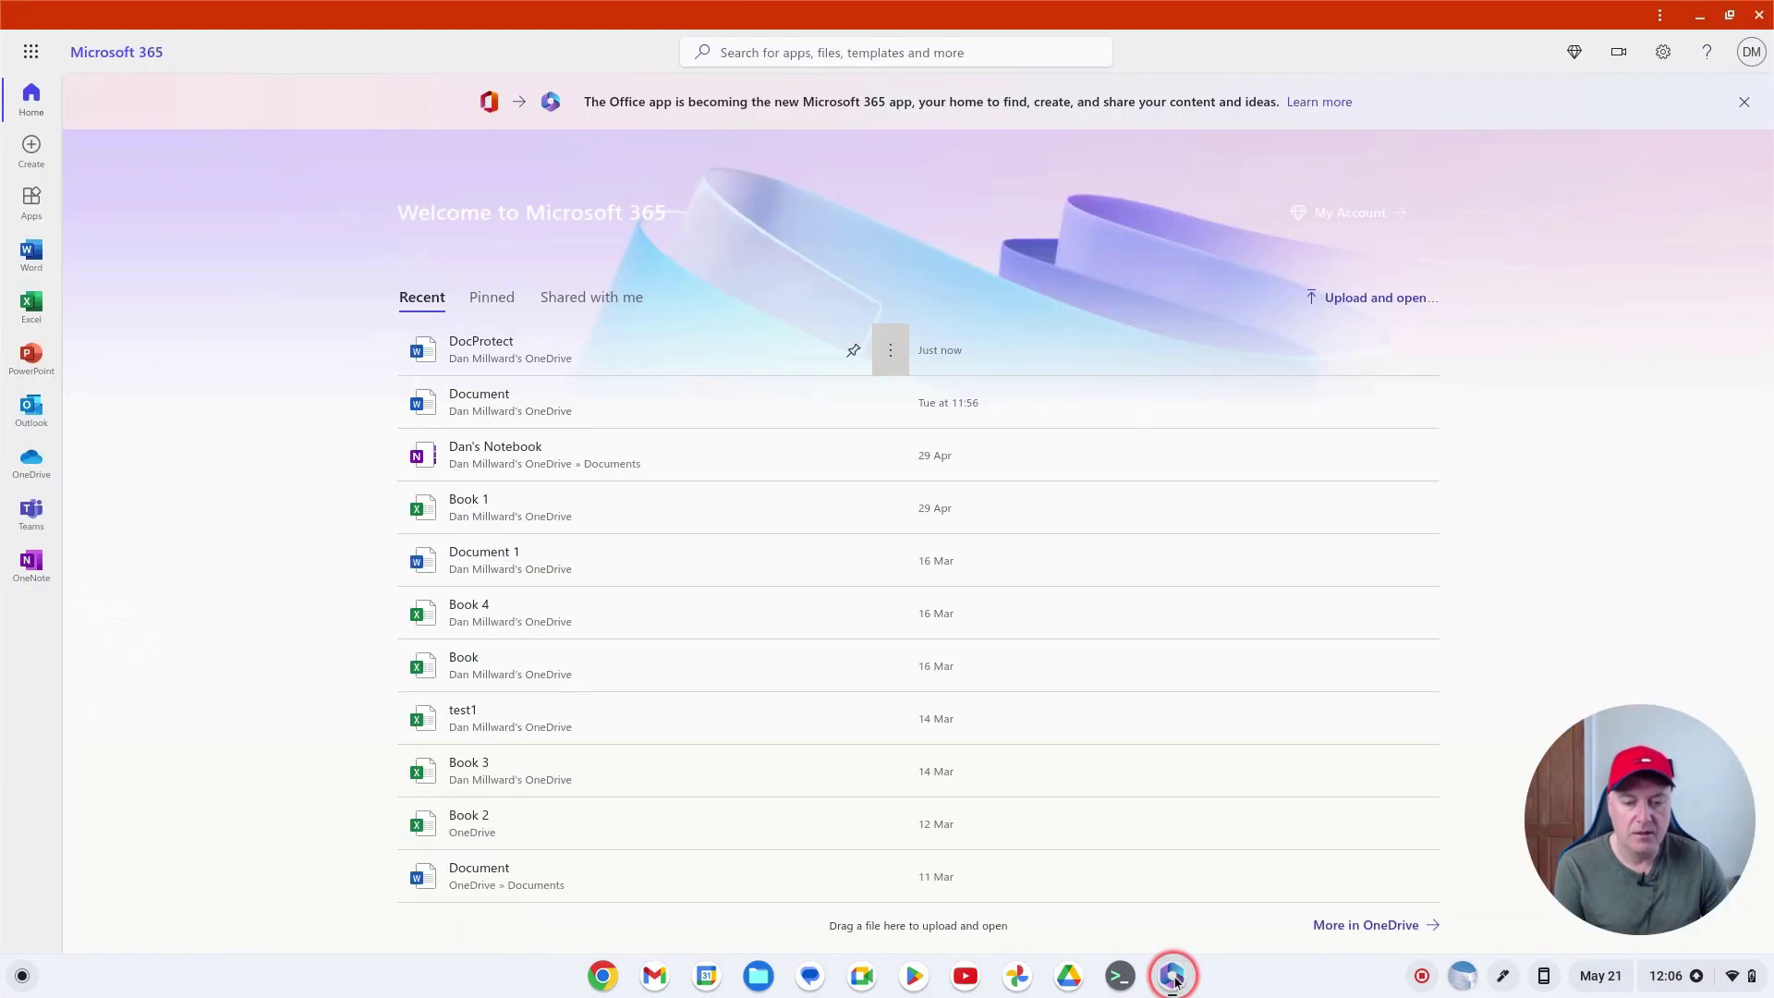
pyautogui.click(1759, 17)
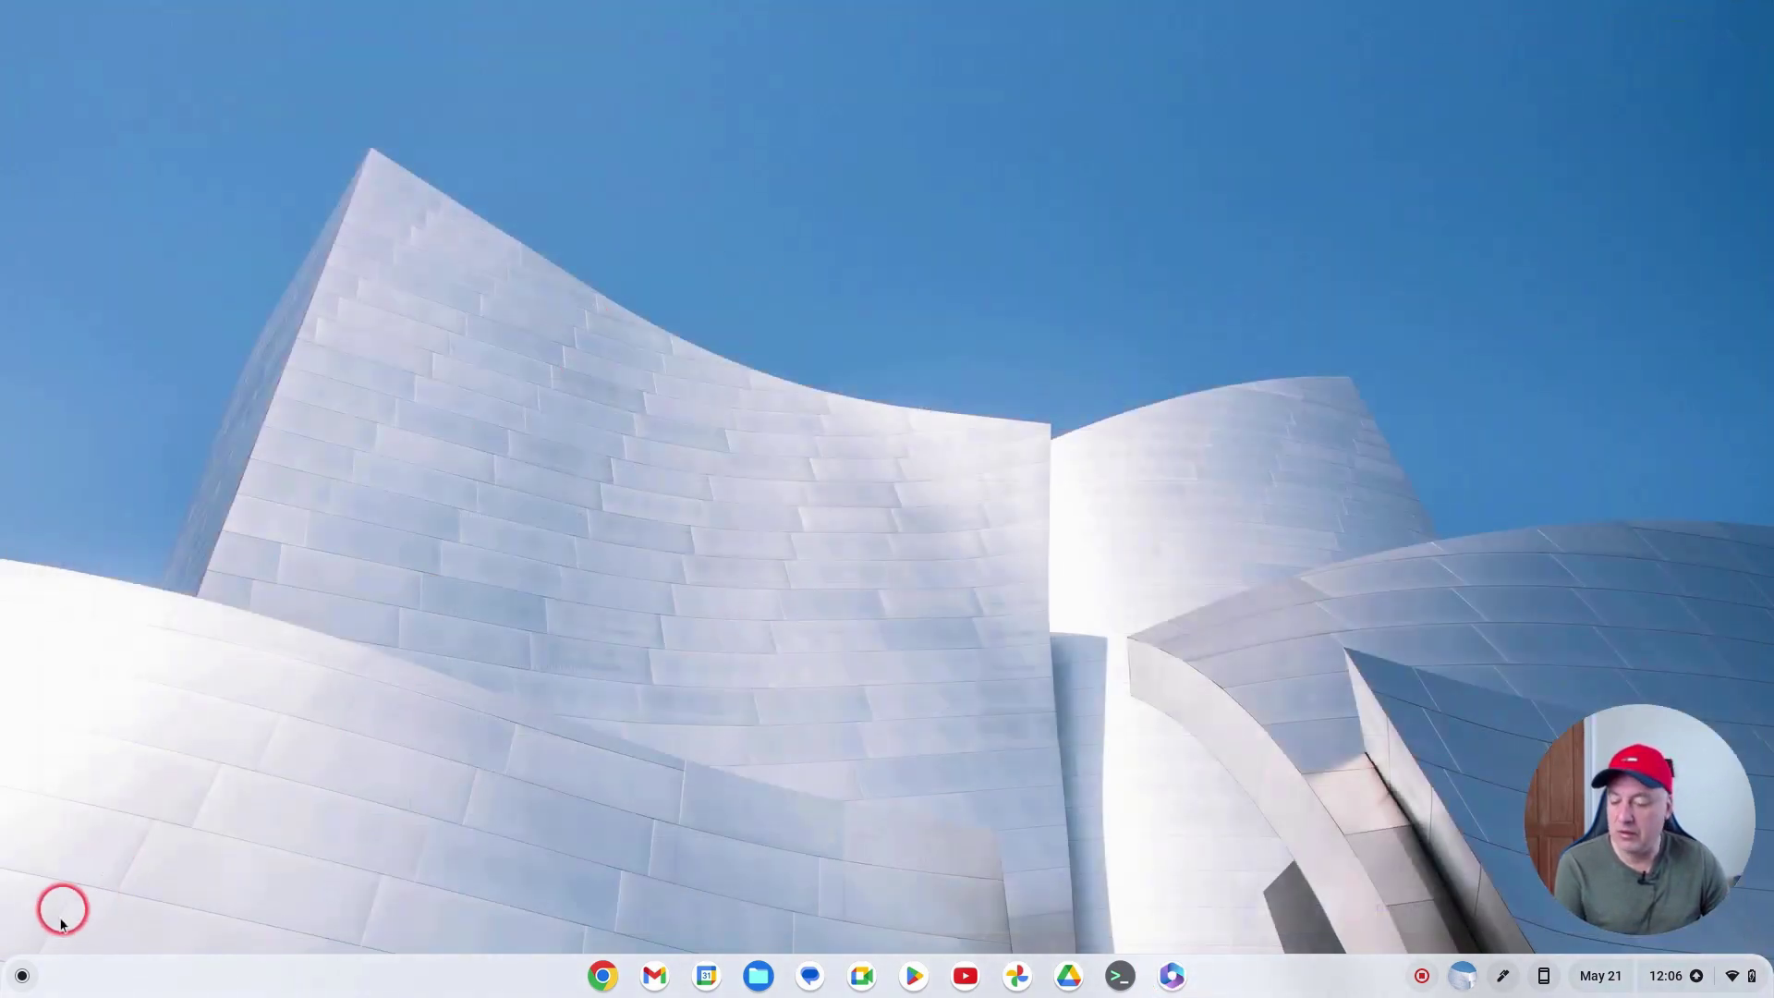
pyautogui.click(22, 974)
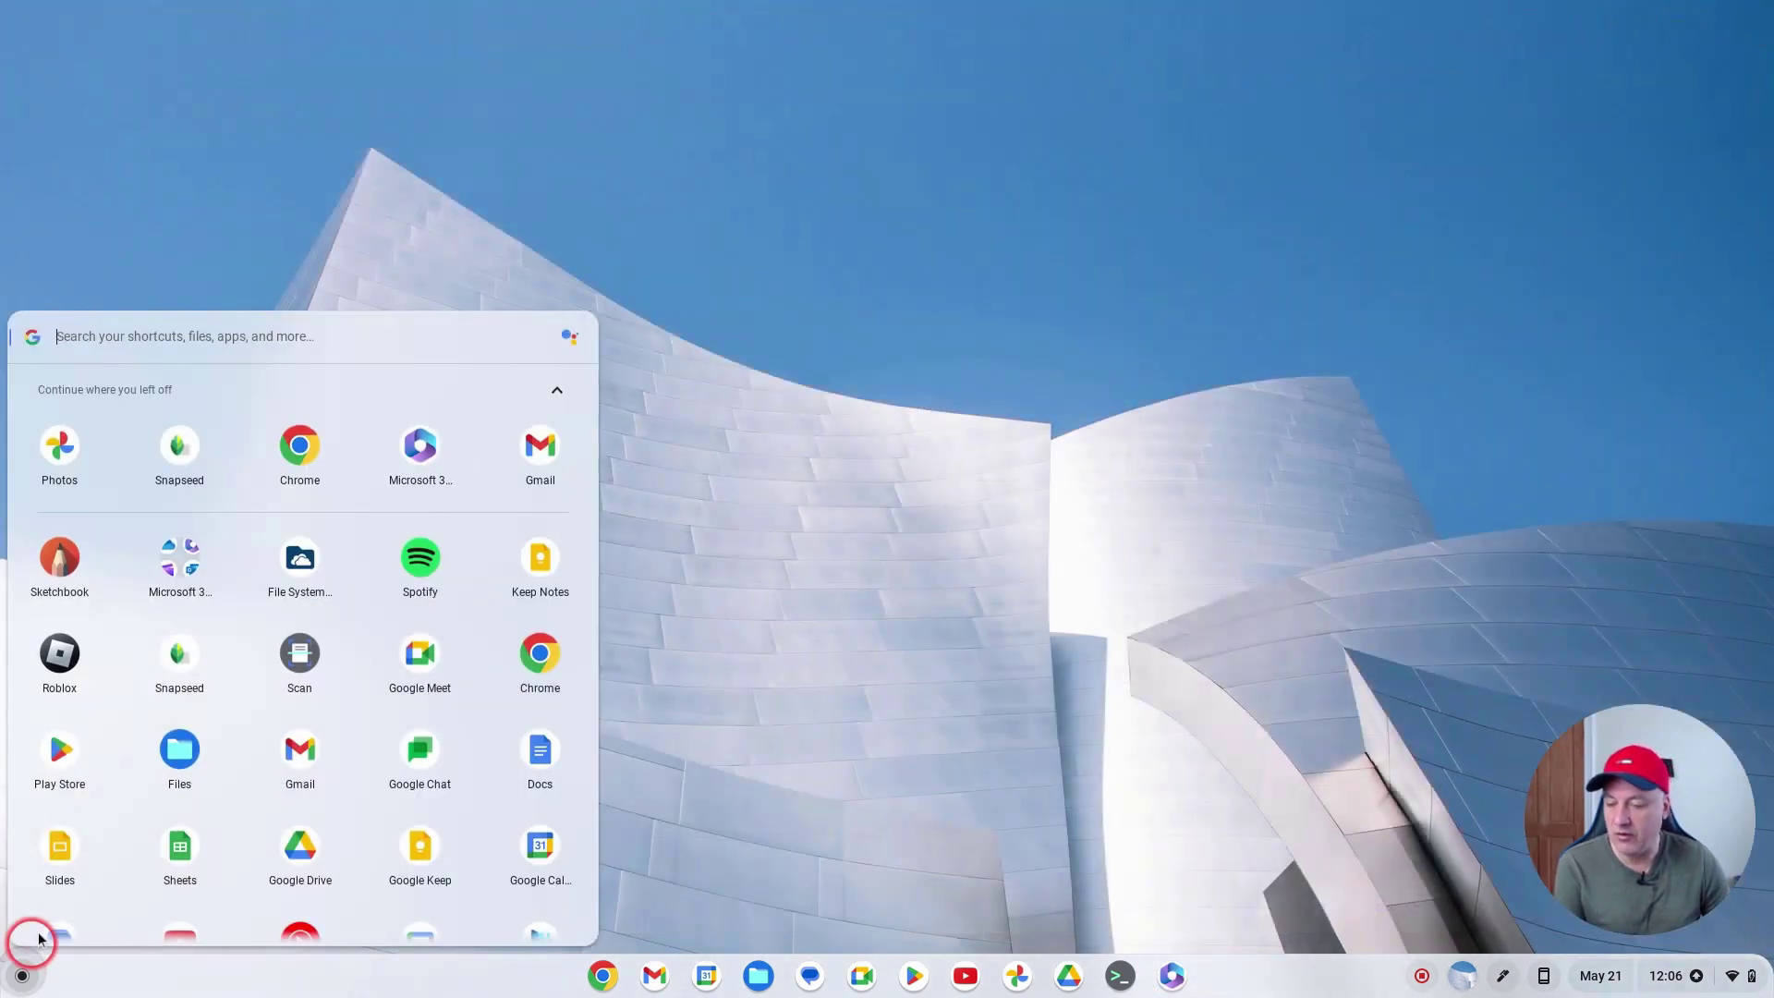
pyautogui.click(189, 566)
pyautogui.click(140, 476)
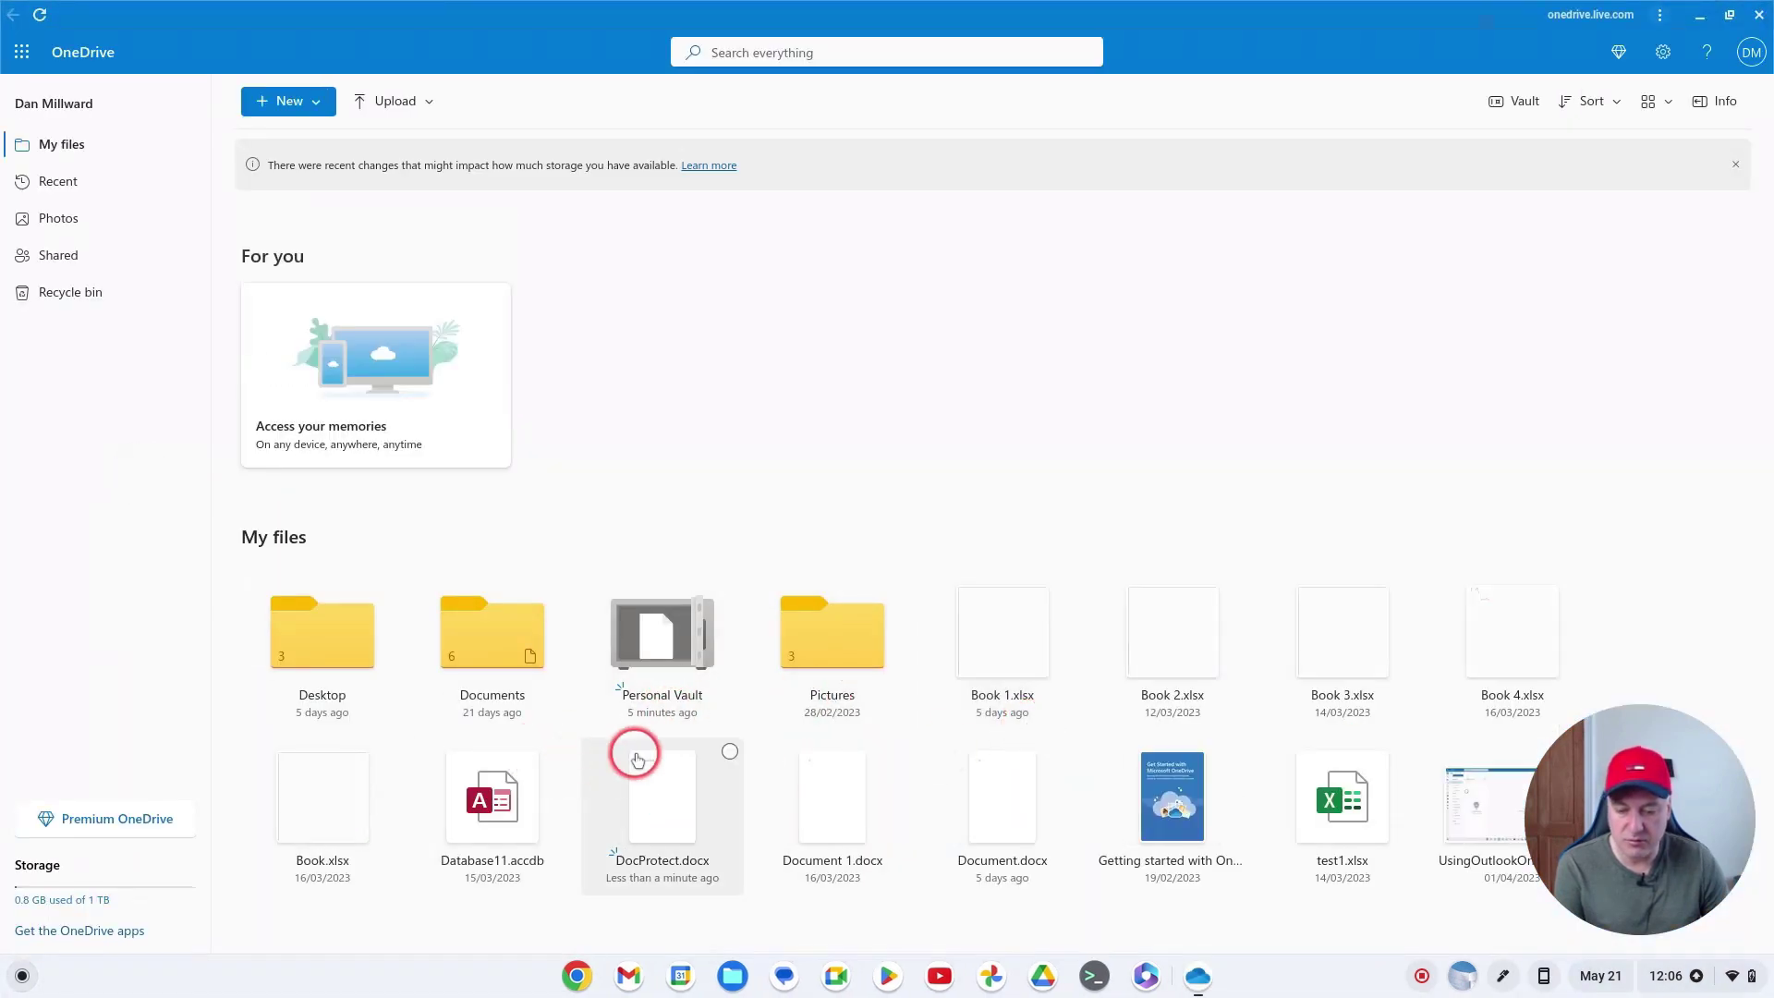
# Step: Look inside Personal Vault and at the items offered for moving into it, then return to My files
pyautogui.click(646, 638)
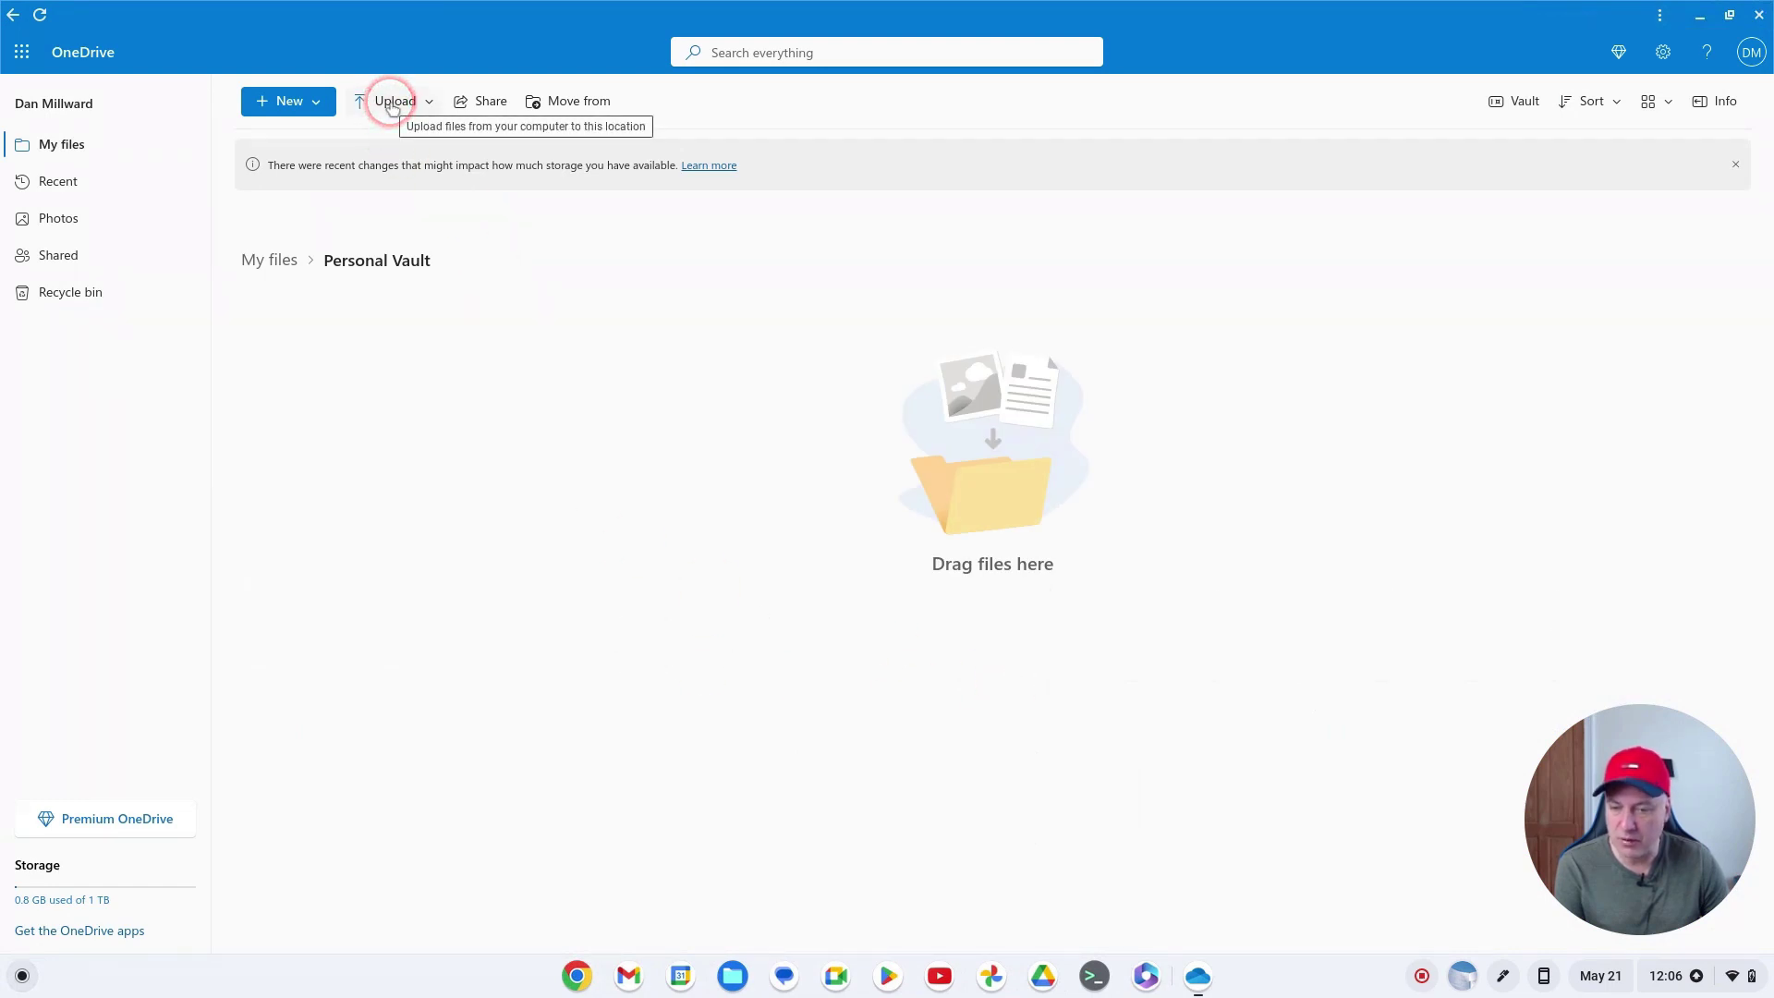
pyautogui.click(593, 104)
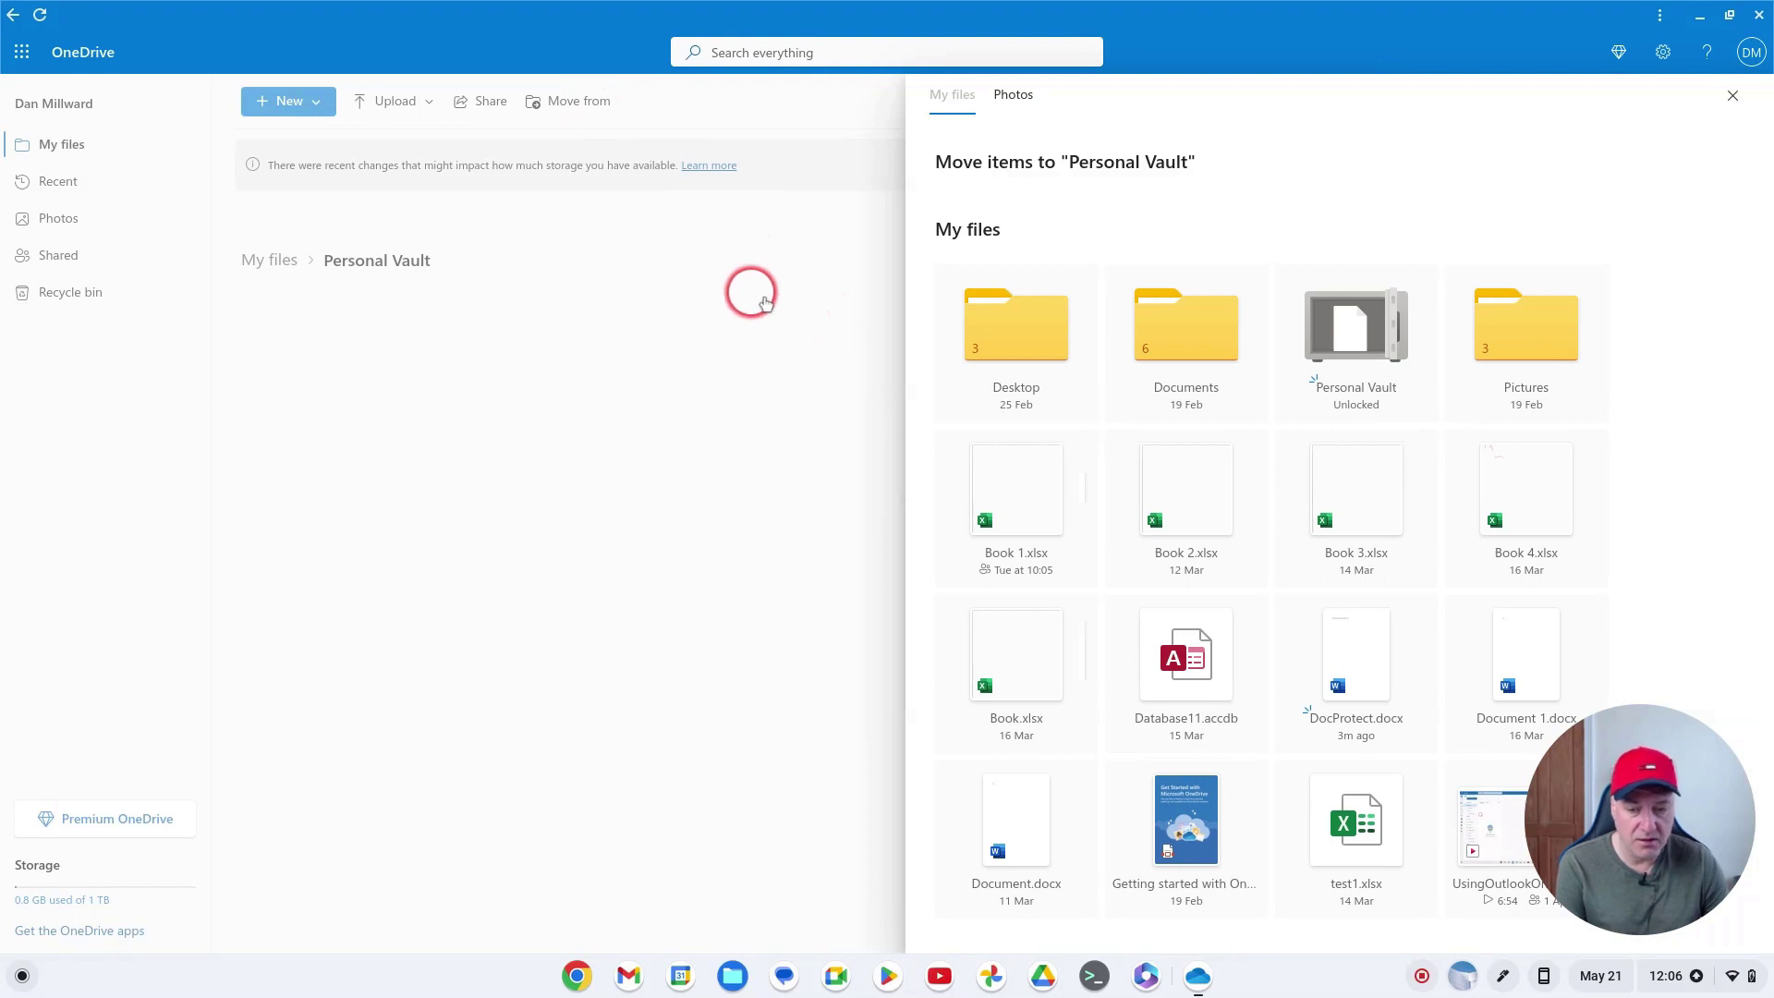
pyautogui.click(1737, 100)
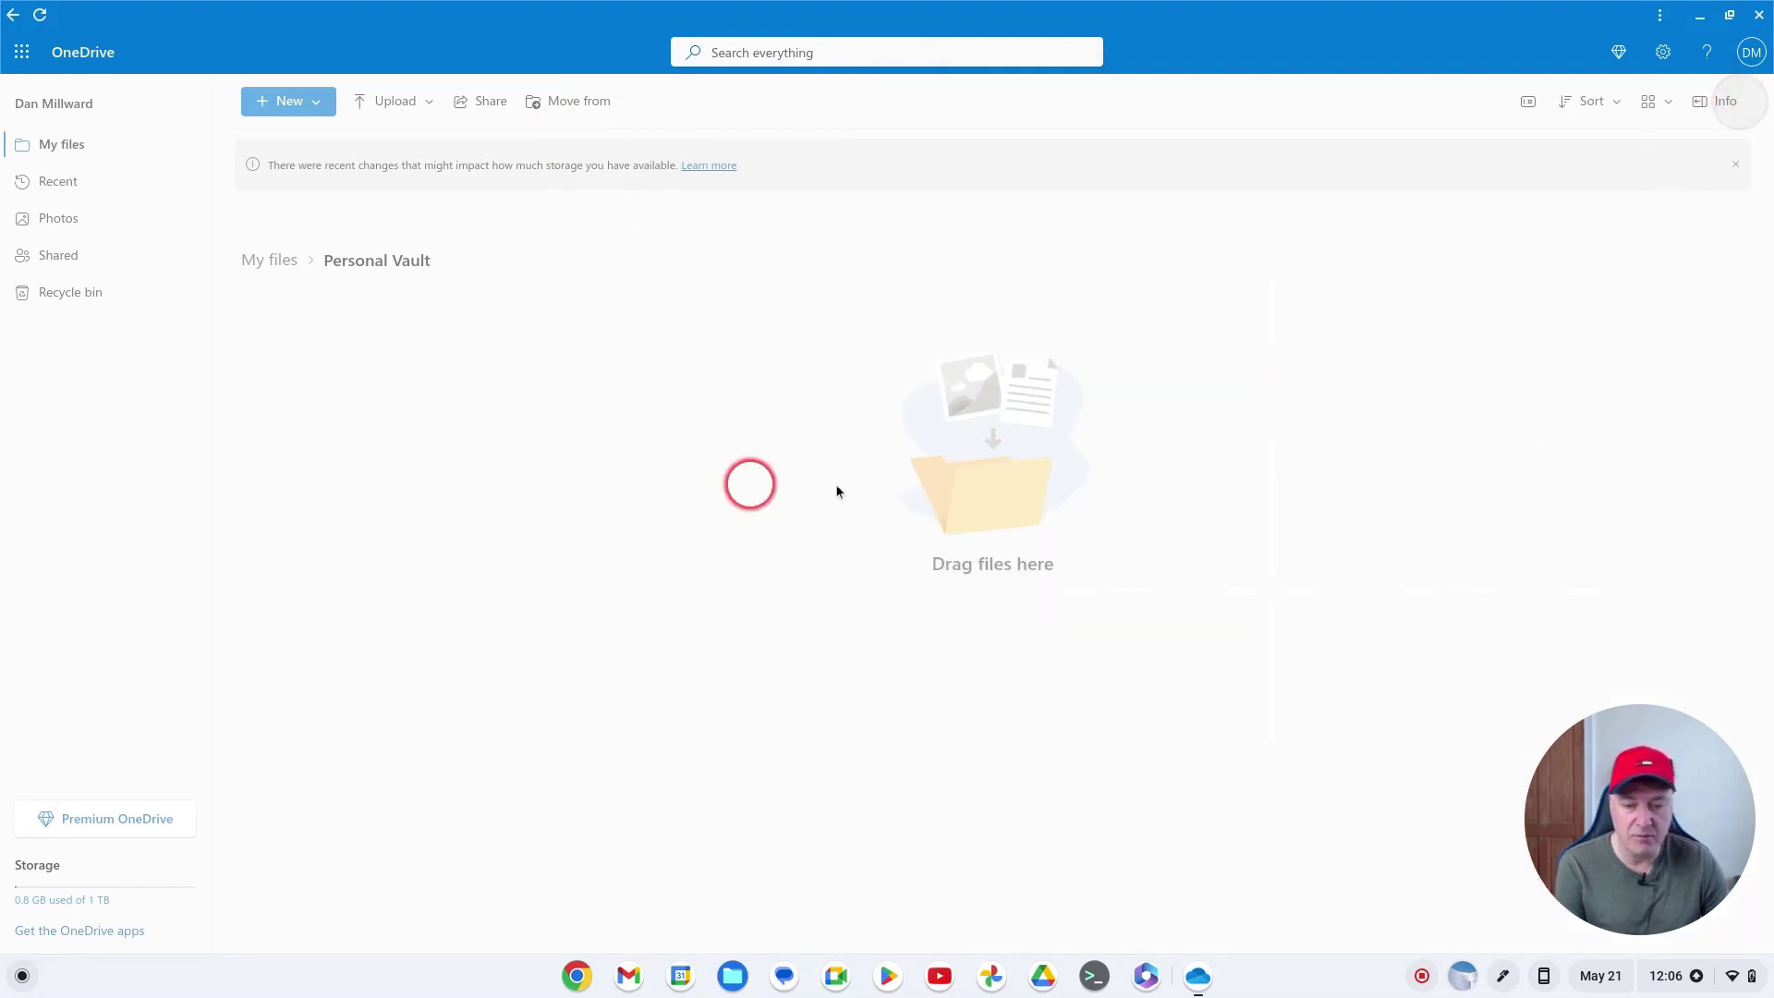
pyautogui.click(66, 138)
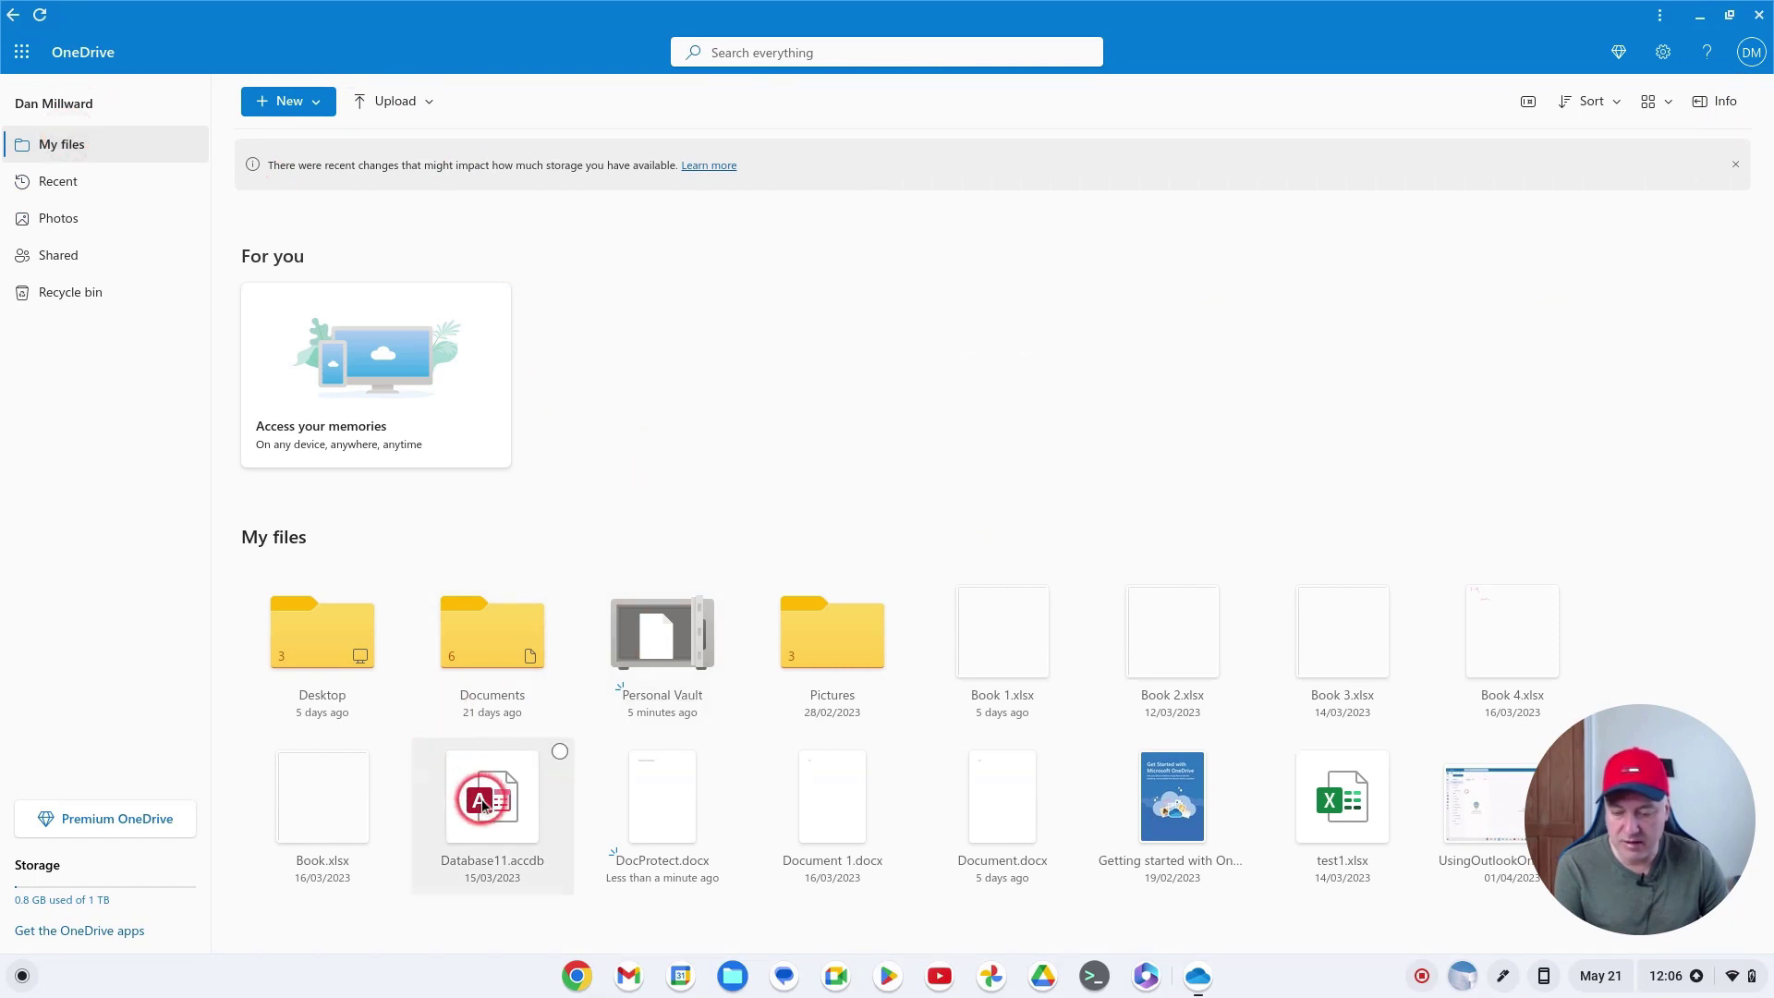
# Step: Move Database11.accdb from My files into Personal Vault
pyautogui.moveTo(486, 805); pyautogui.dragTo(646, 641)
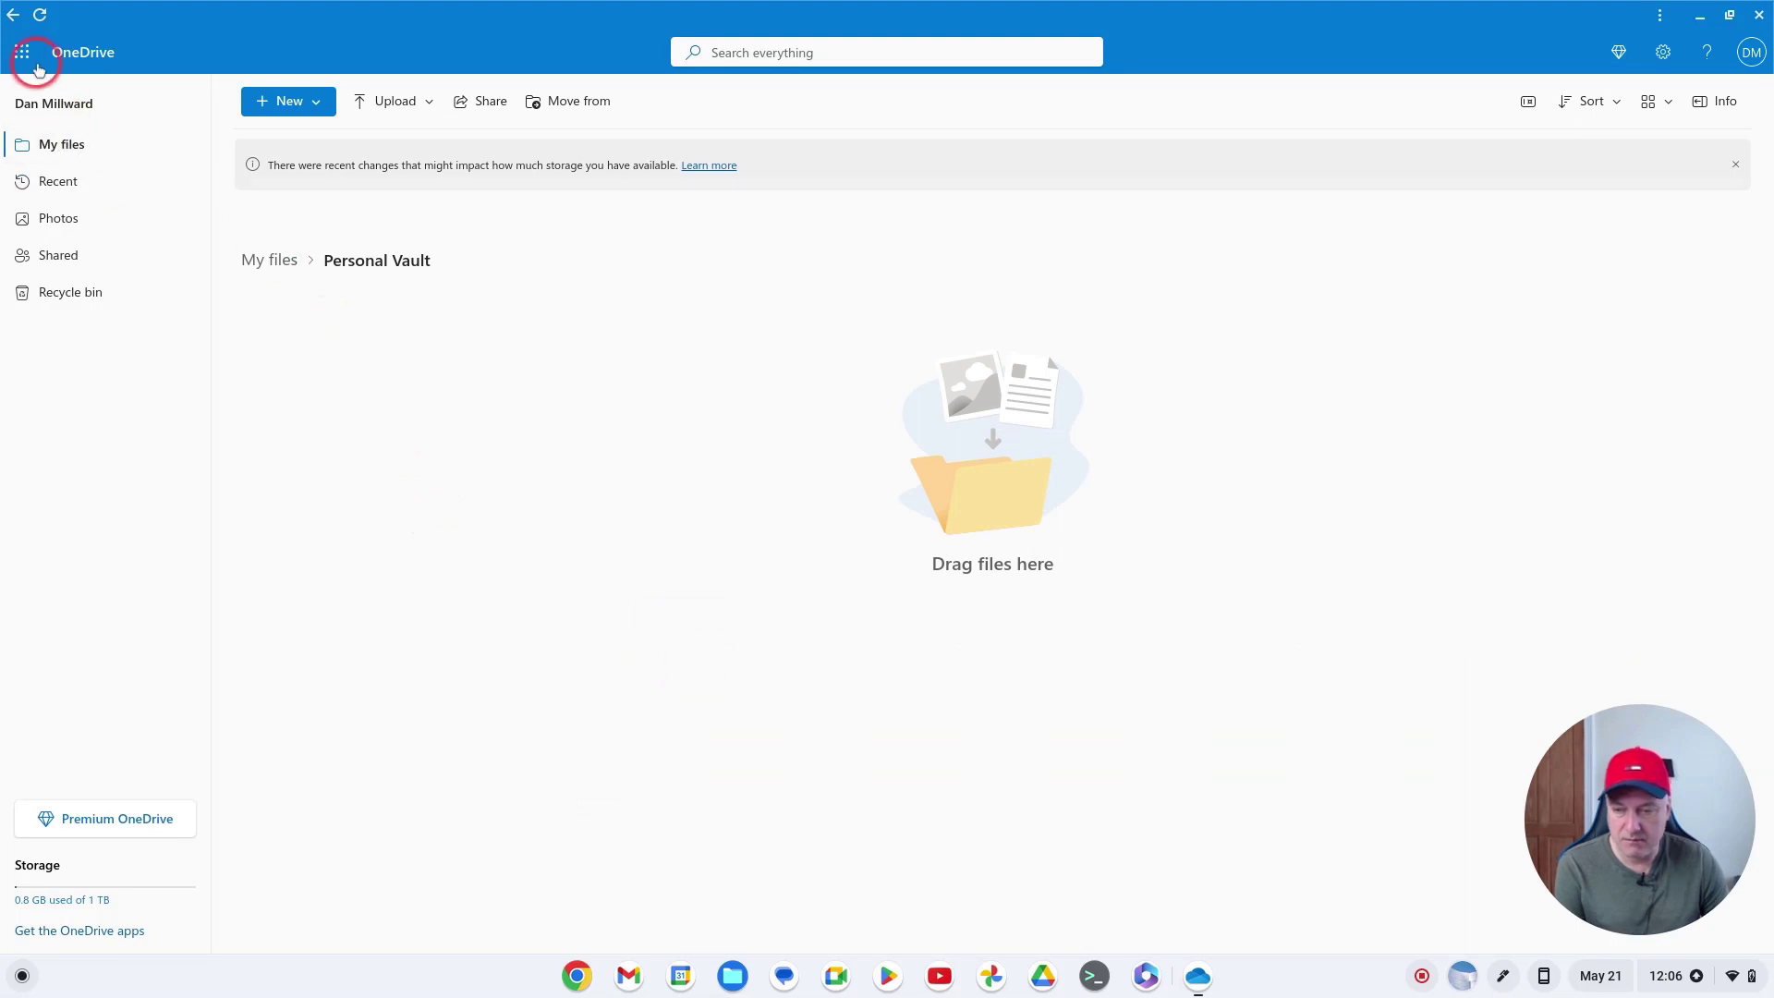
pyautogui.click(13, 16)
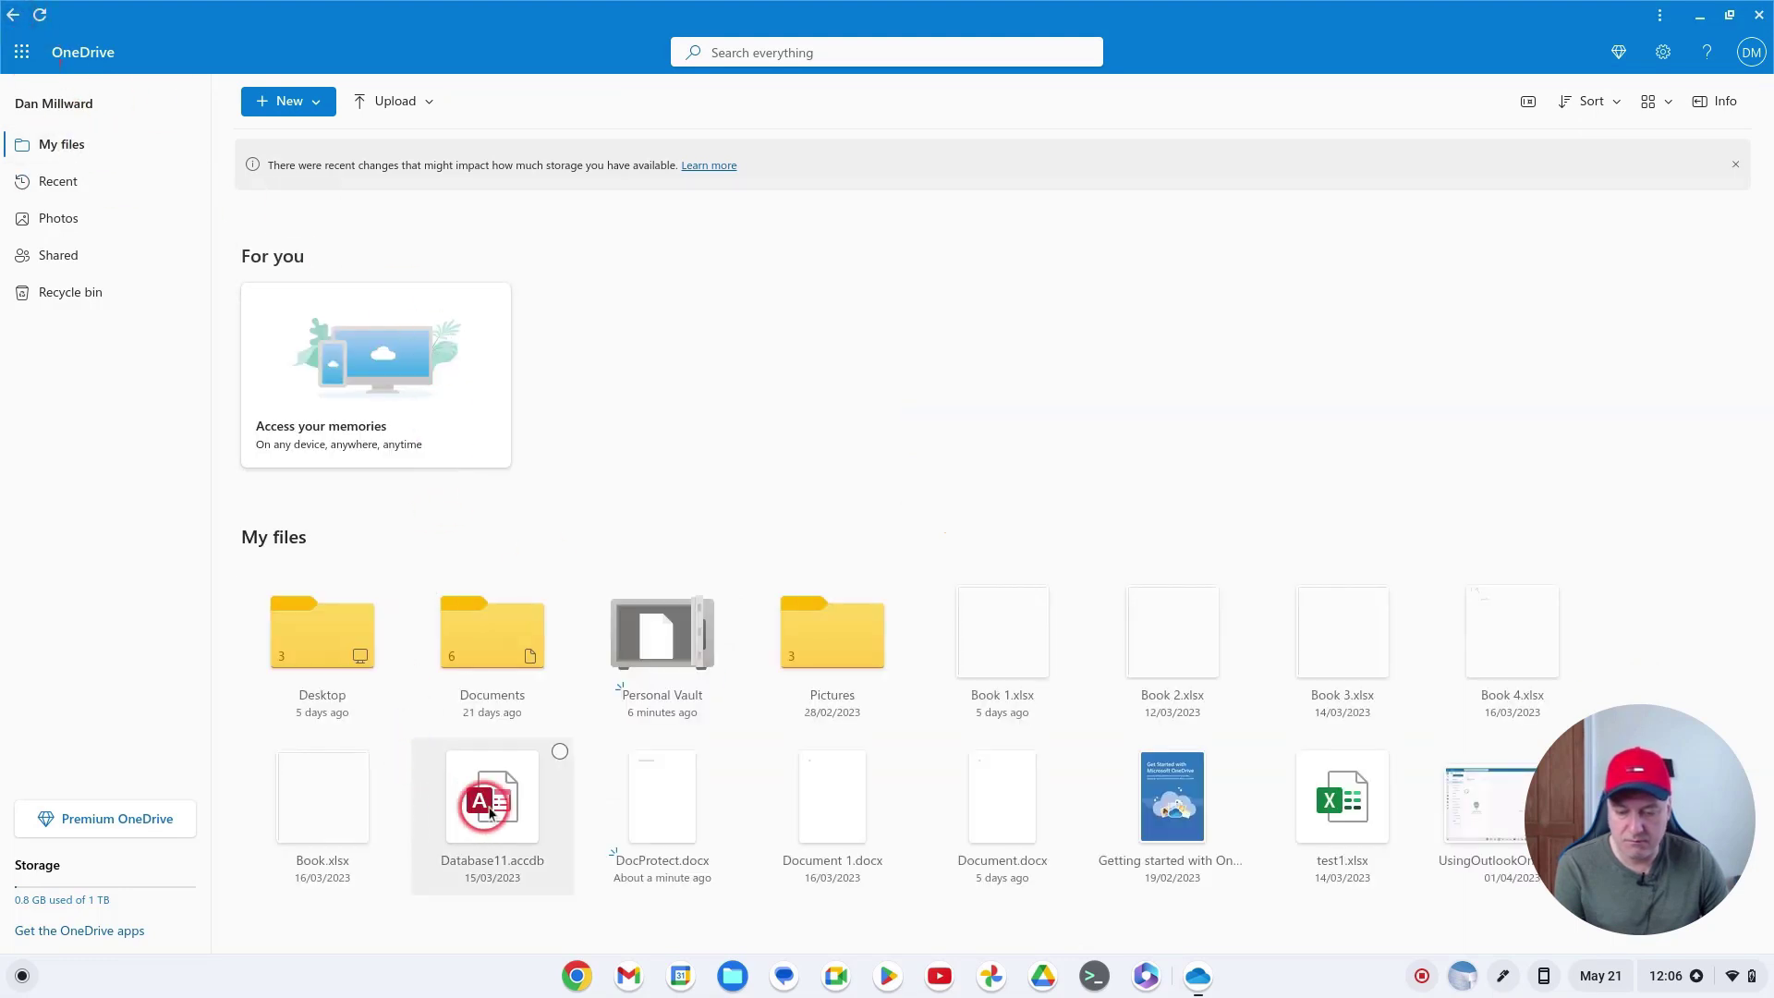
pyautogui.moveTo(495, 793); pyautogui.dragTo(624, 663)
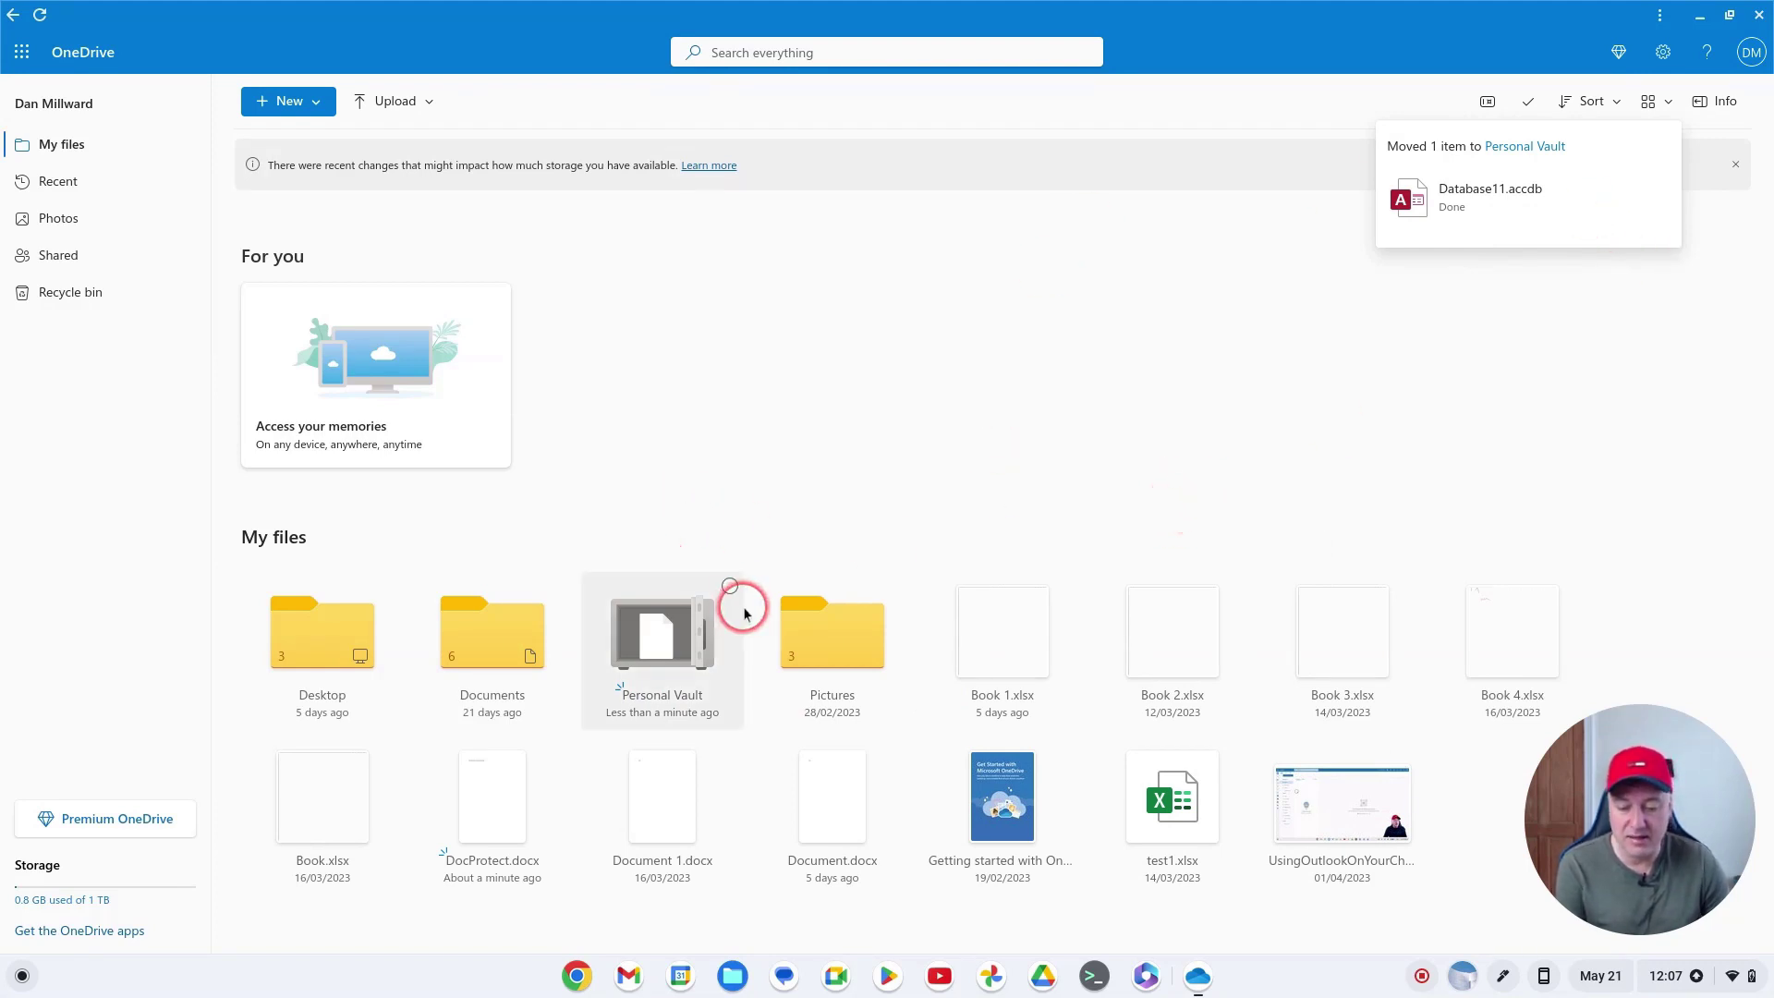
# Step: Try to move DocProtect.docx and Book.xlsx into Personal Vault, closing the workbook and document pages that open
pyautogui.click(542, 781)
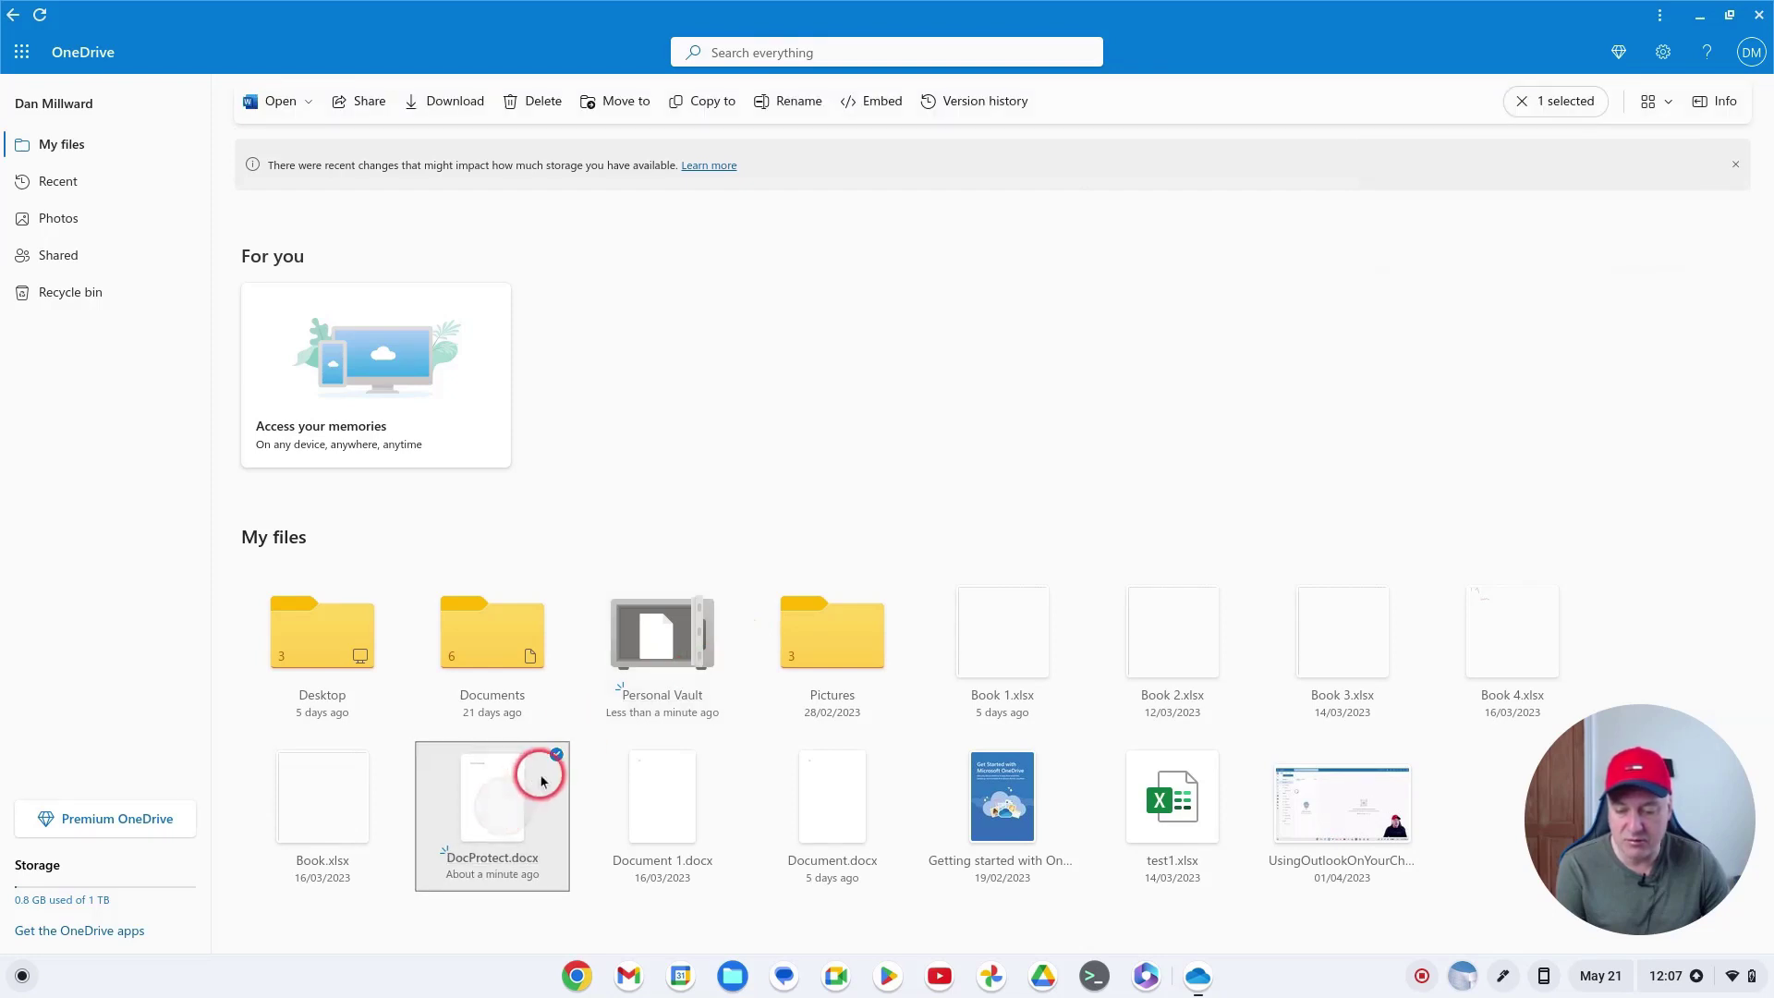
pyautogui.click(544, 878)
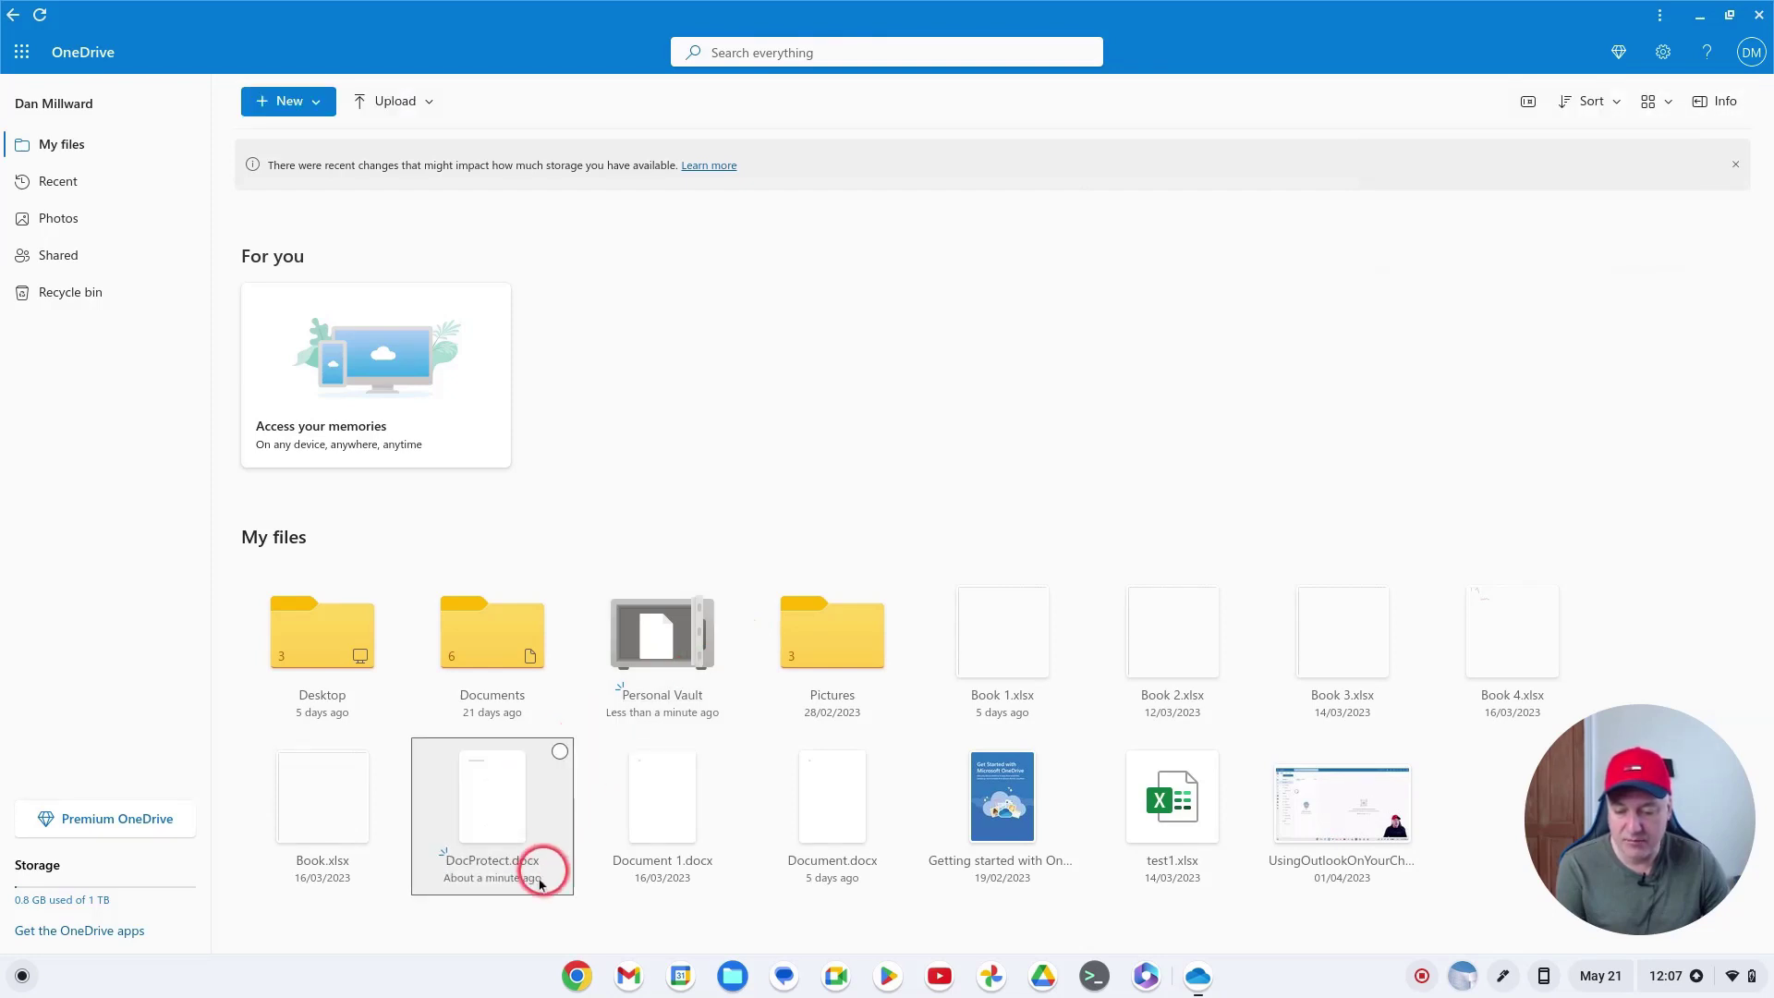
pyautogui.click(336, 811)
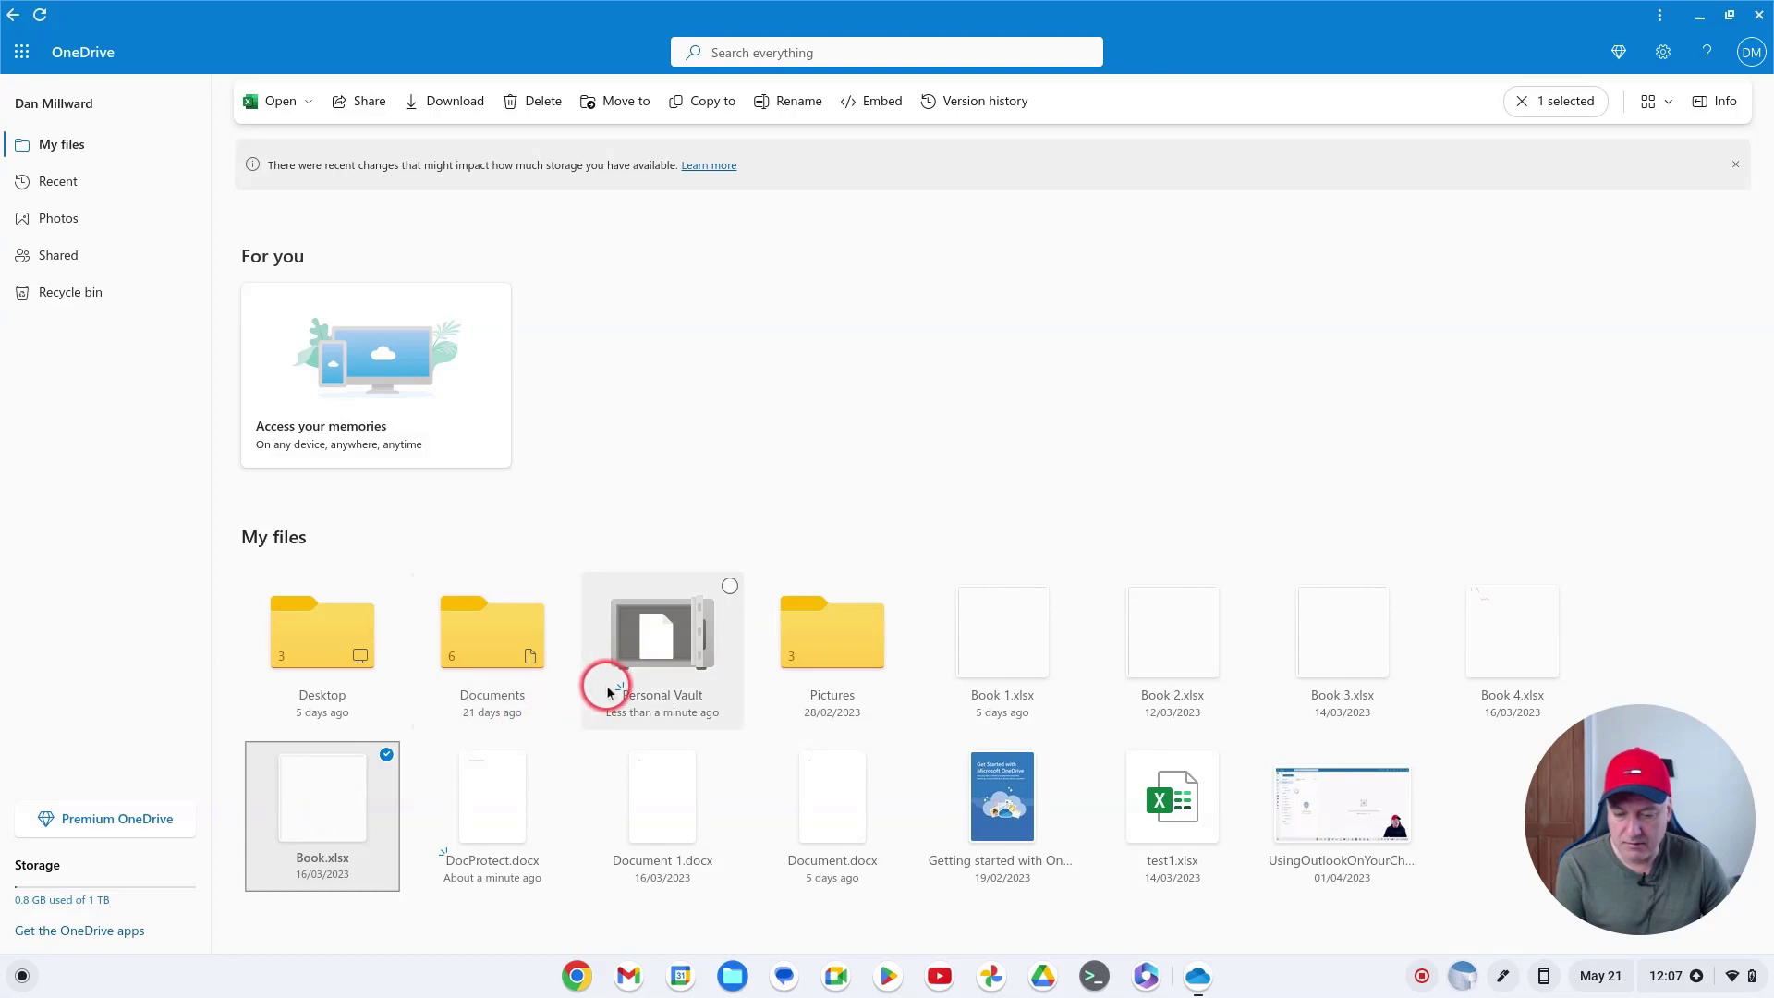
pyautogui.click(360, 774)
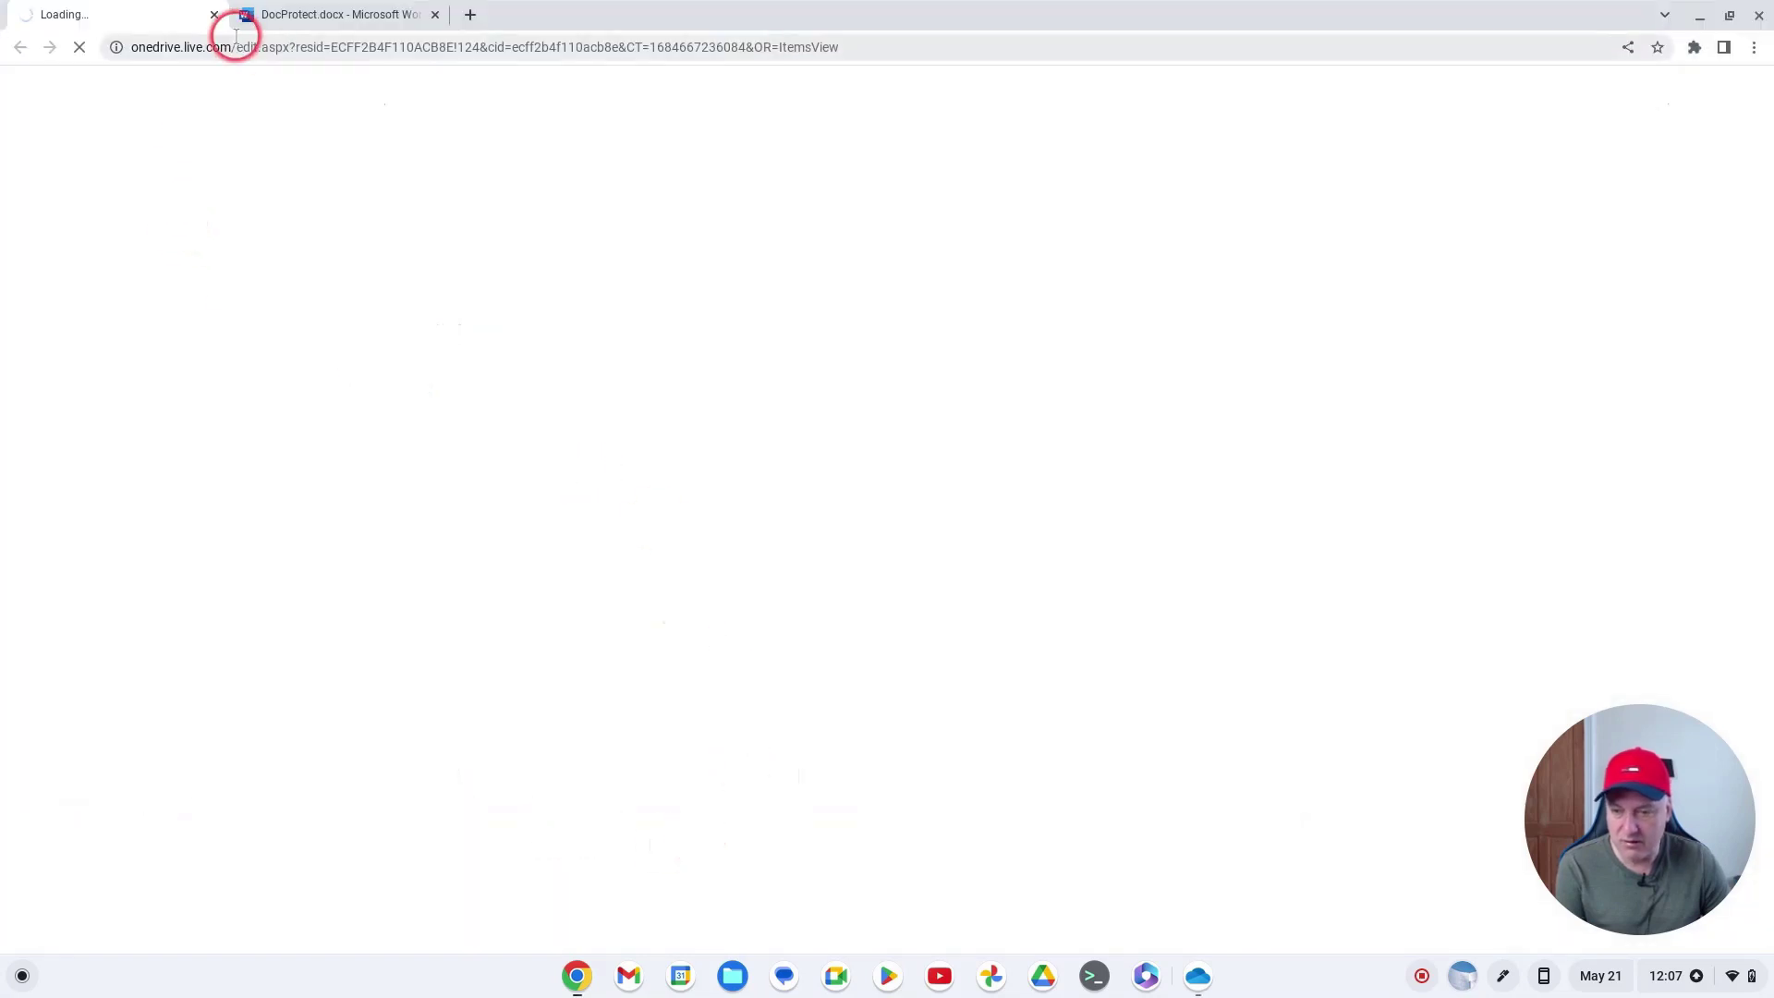
pyautogui.click(213, 15)
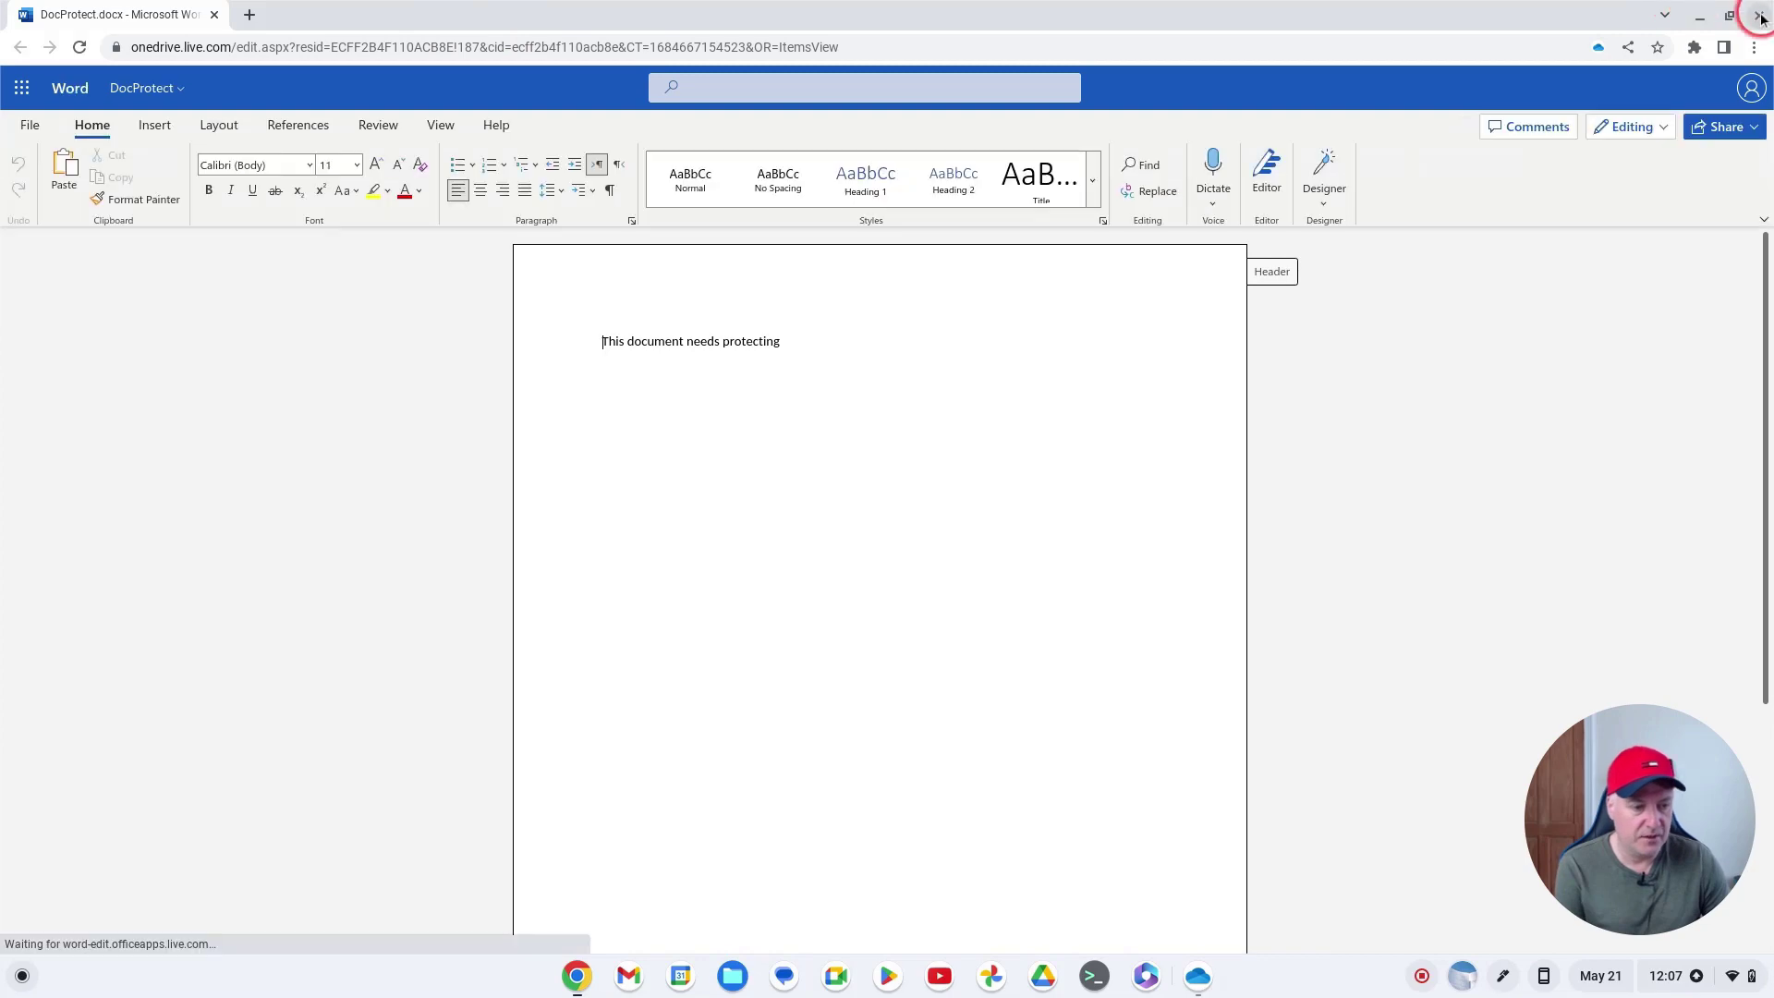
pyautogui.click(1759, 15)
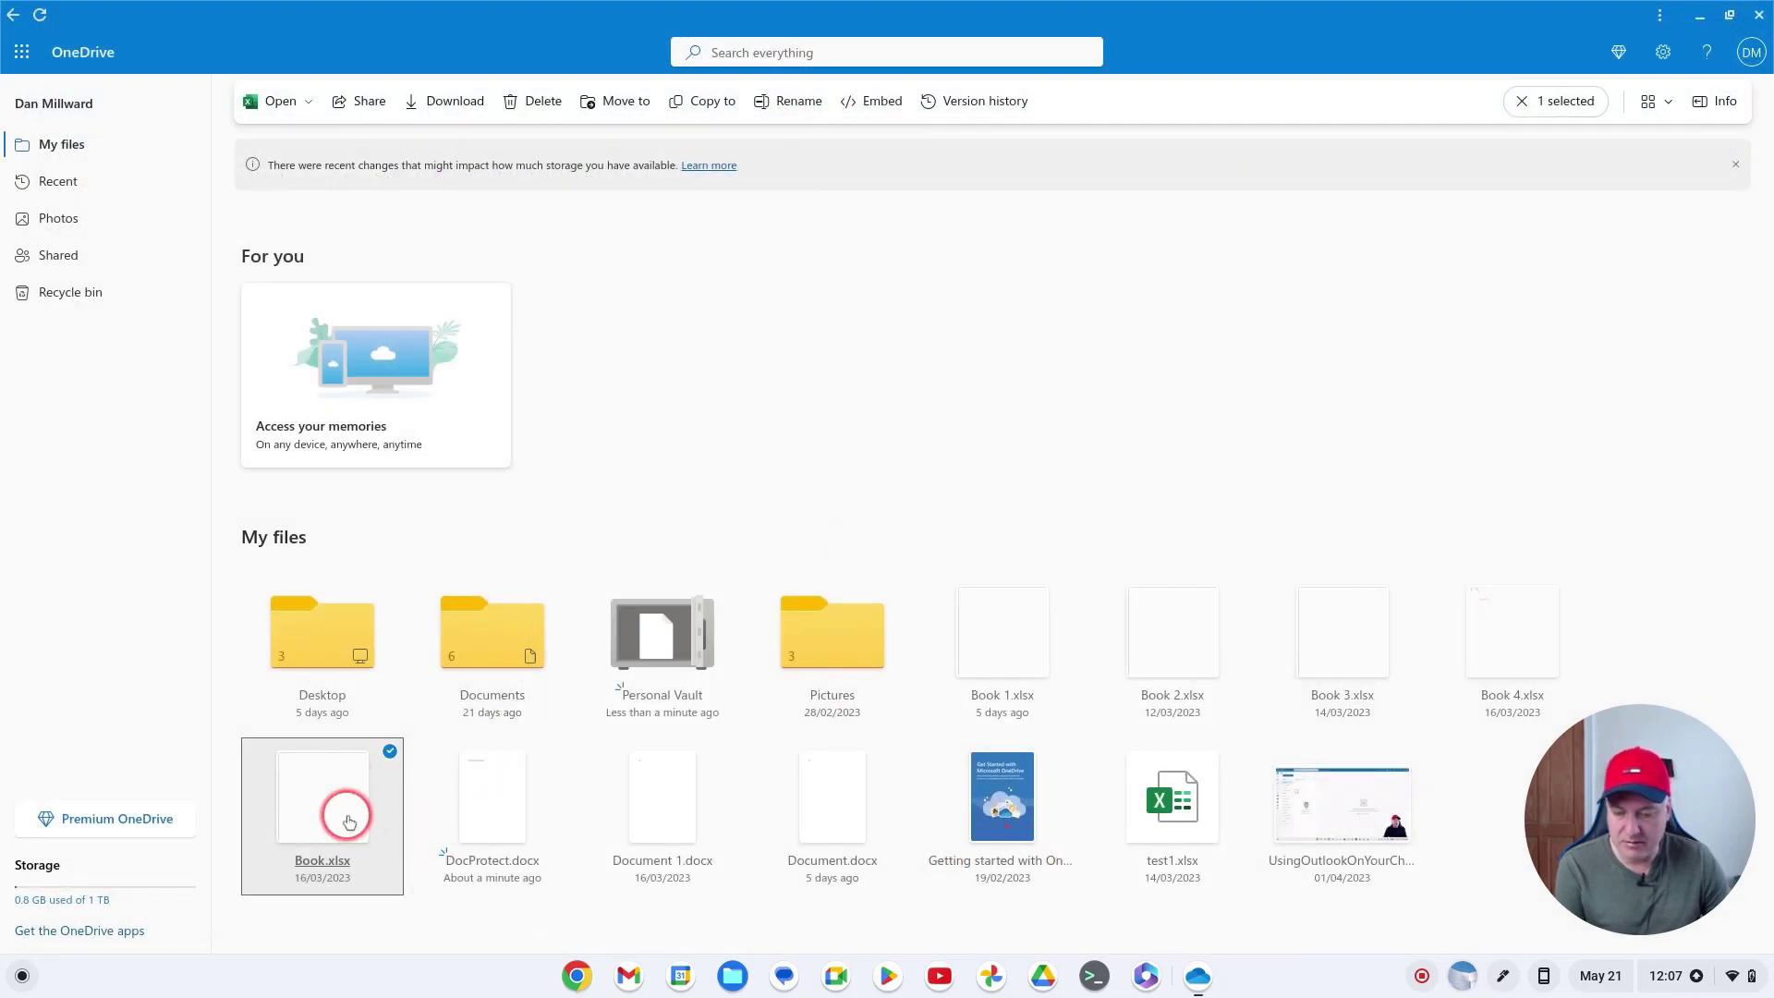
# Step: Try to move Book 2.xlsx and test1.xlsx from My files into Personal Vault, closing the browser pages that open
pyautogui.click(1178, 658)
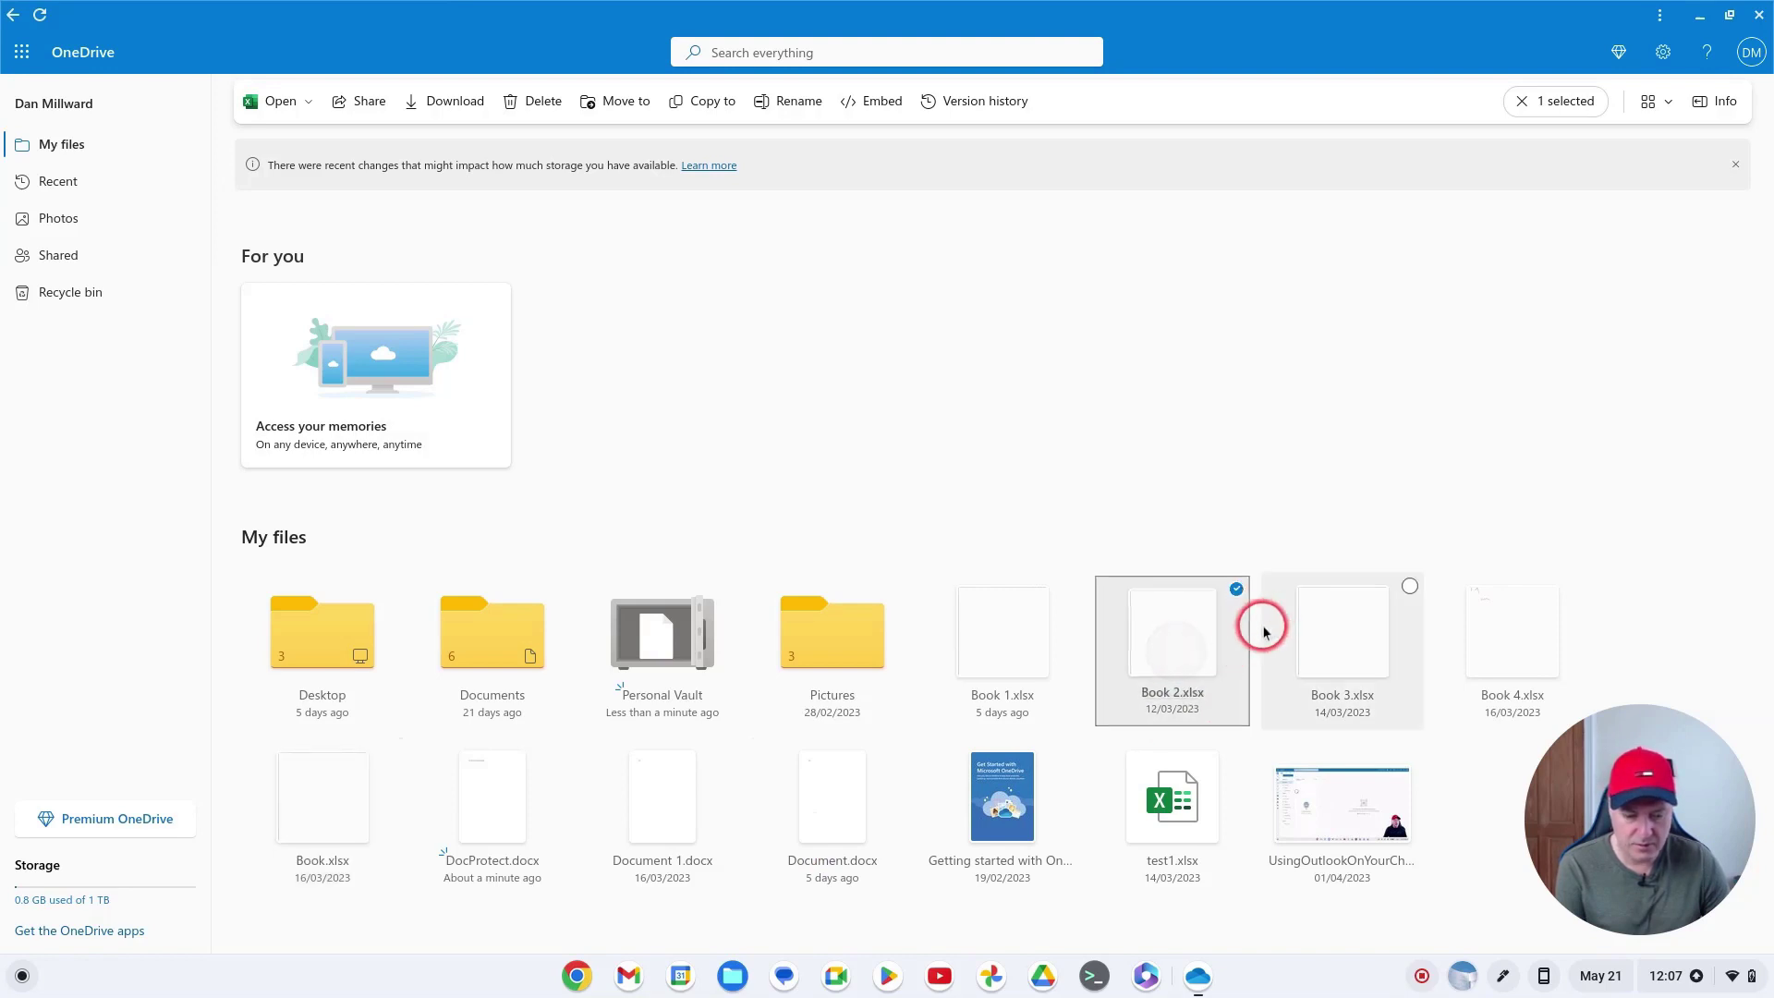
pyautogui.click(979, 460)
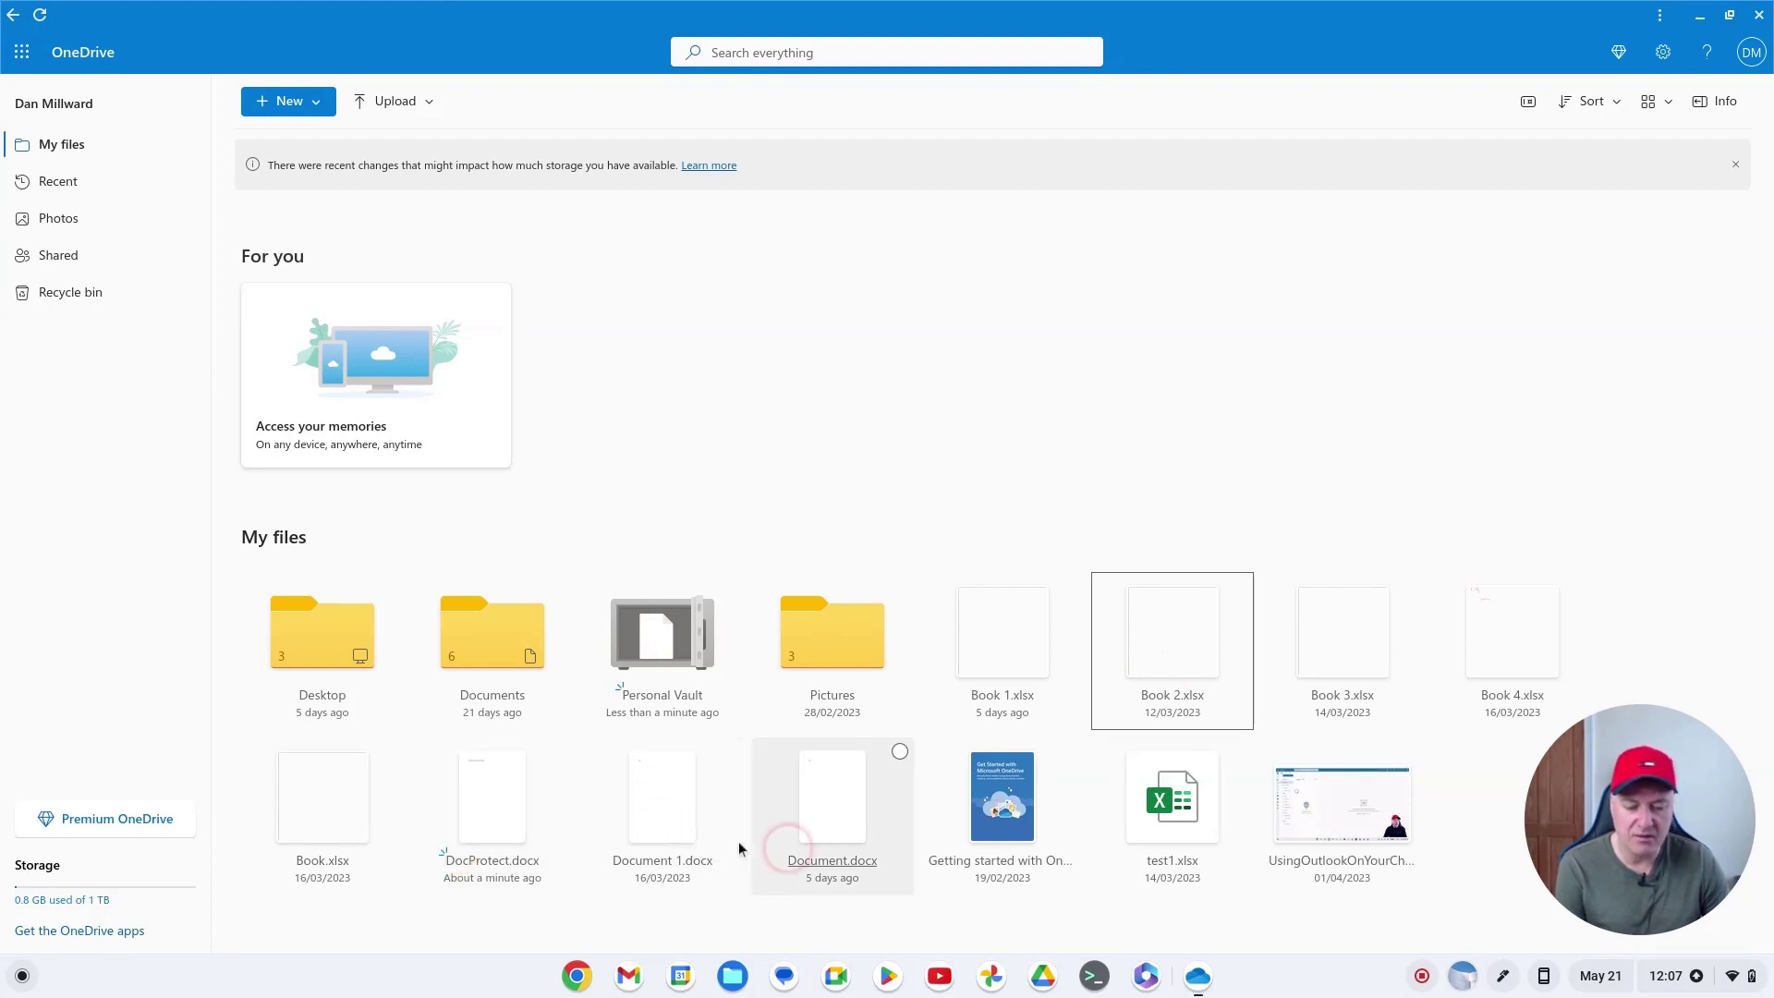
pyautogui.click(1193, 836)
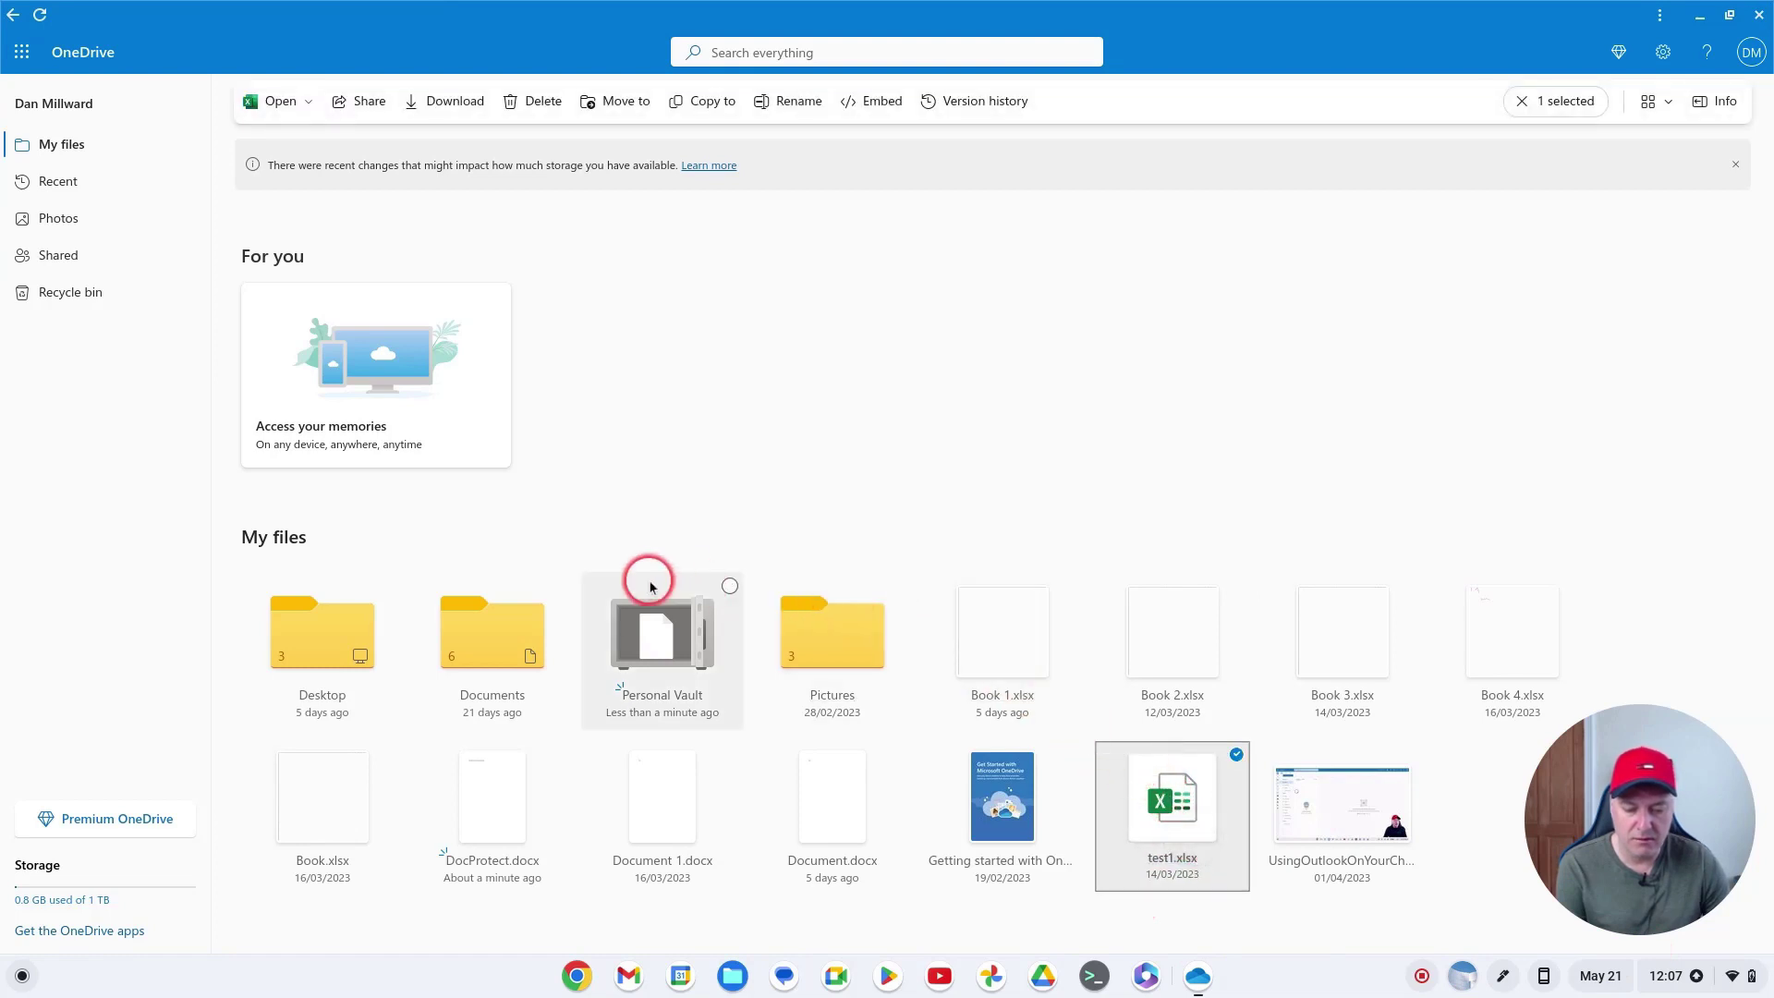
pyautogui.click(1226, 792)
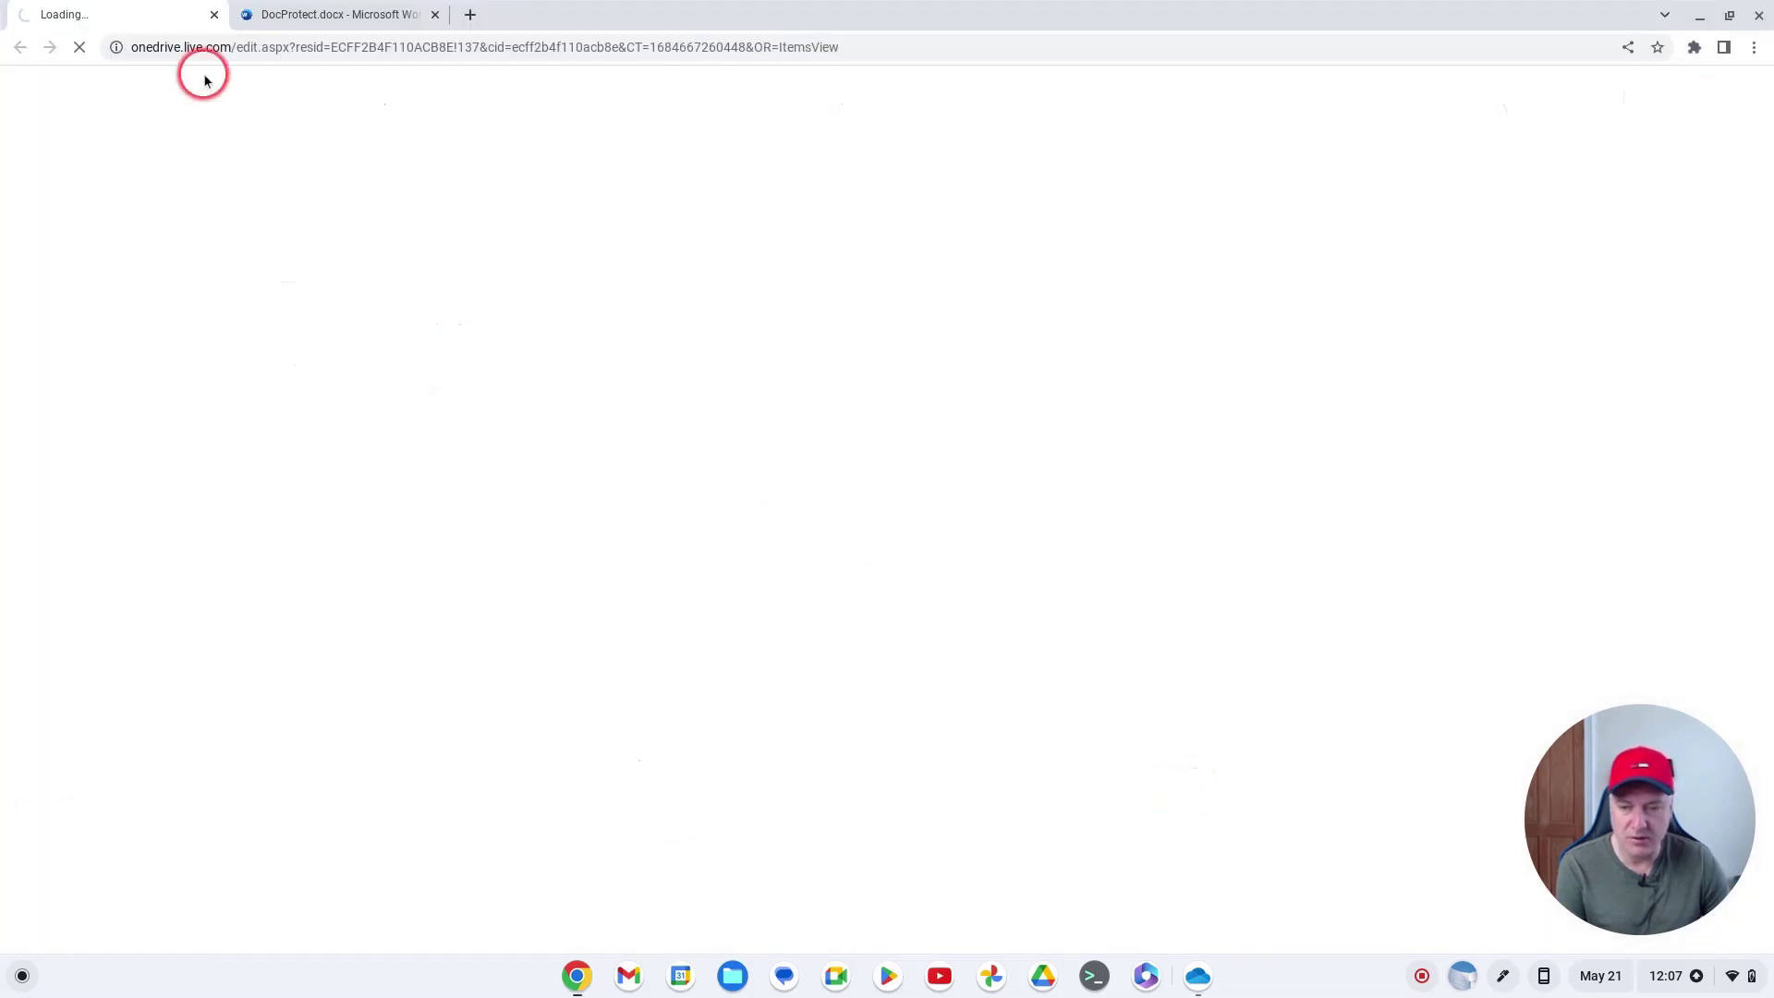
pyautogui.click(215, 15)
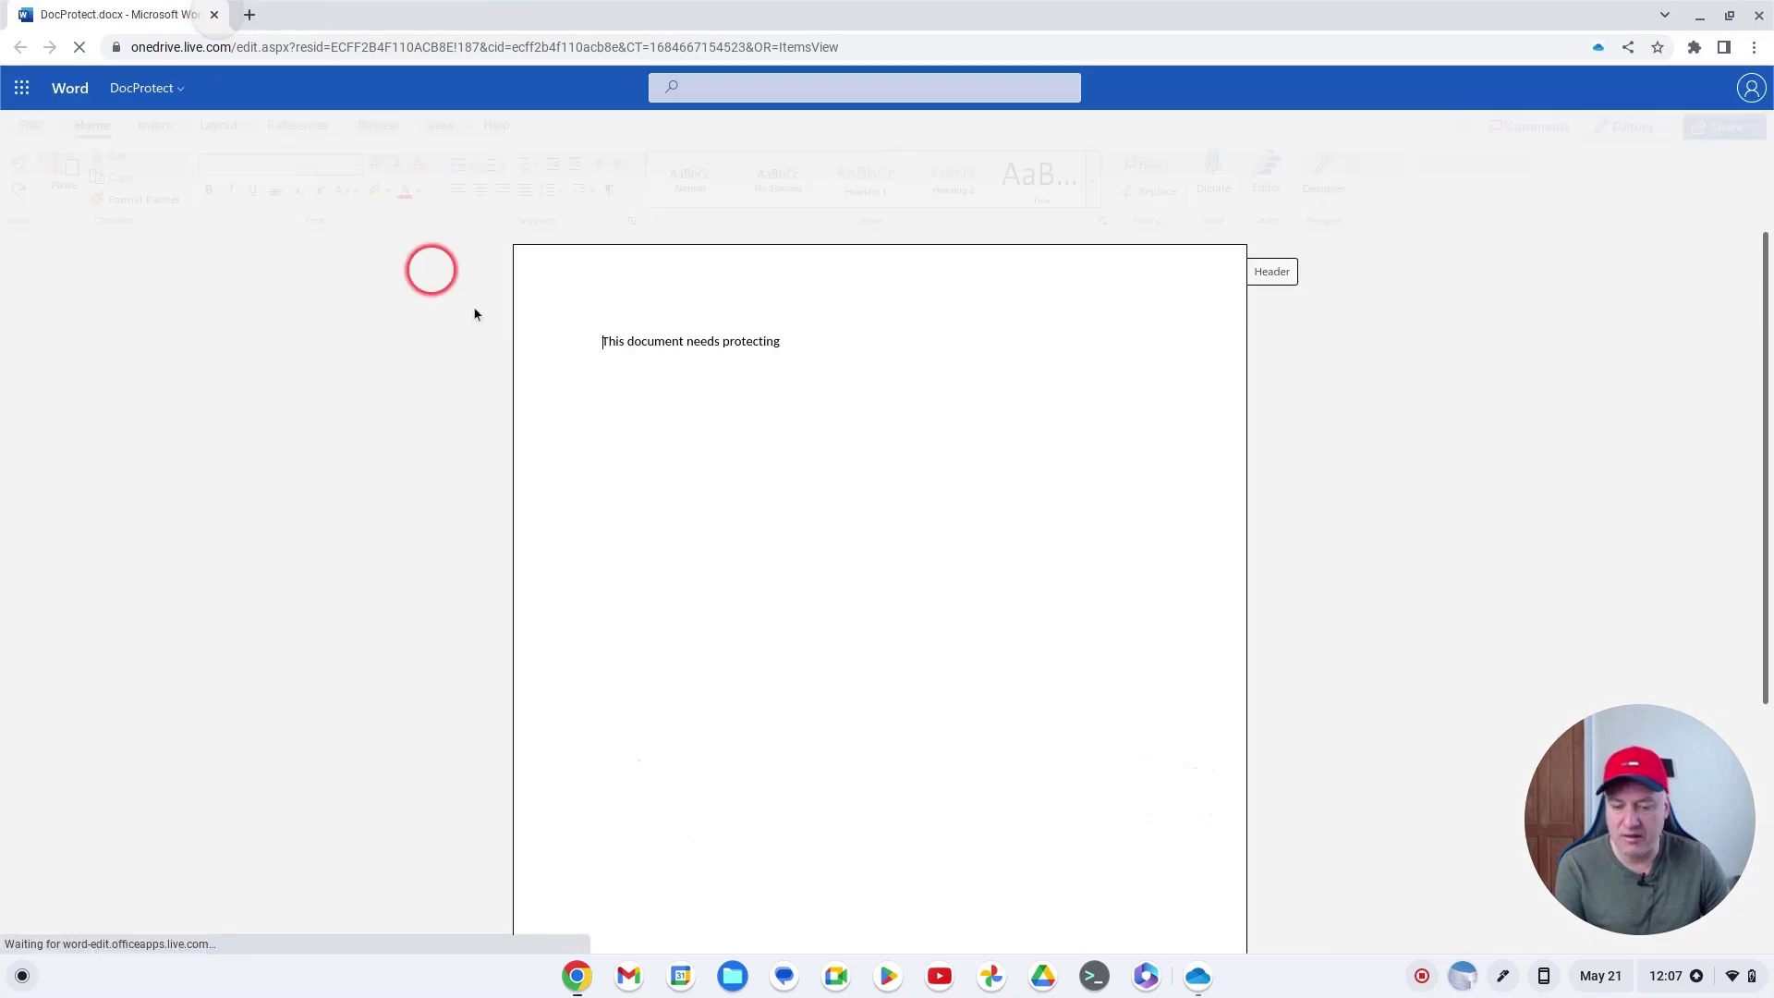
pyautogui.click(1759, 18)
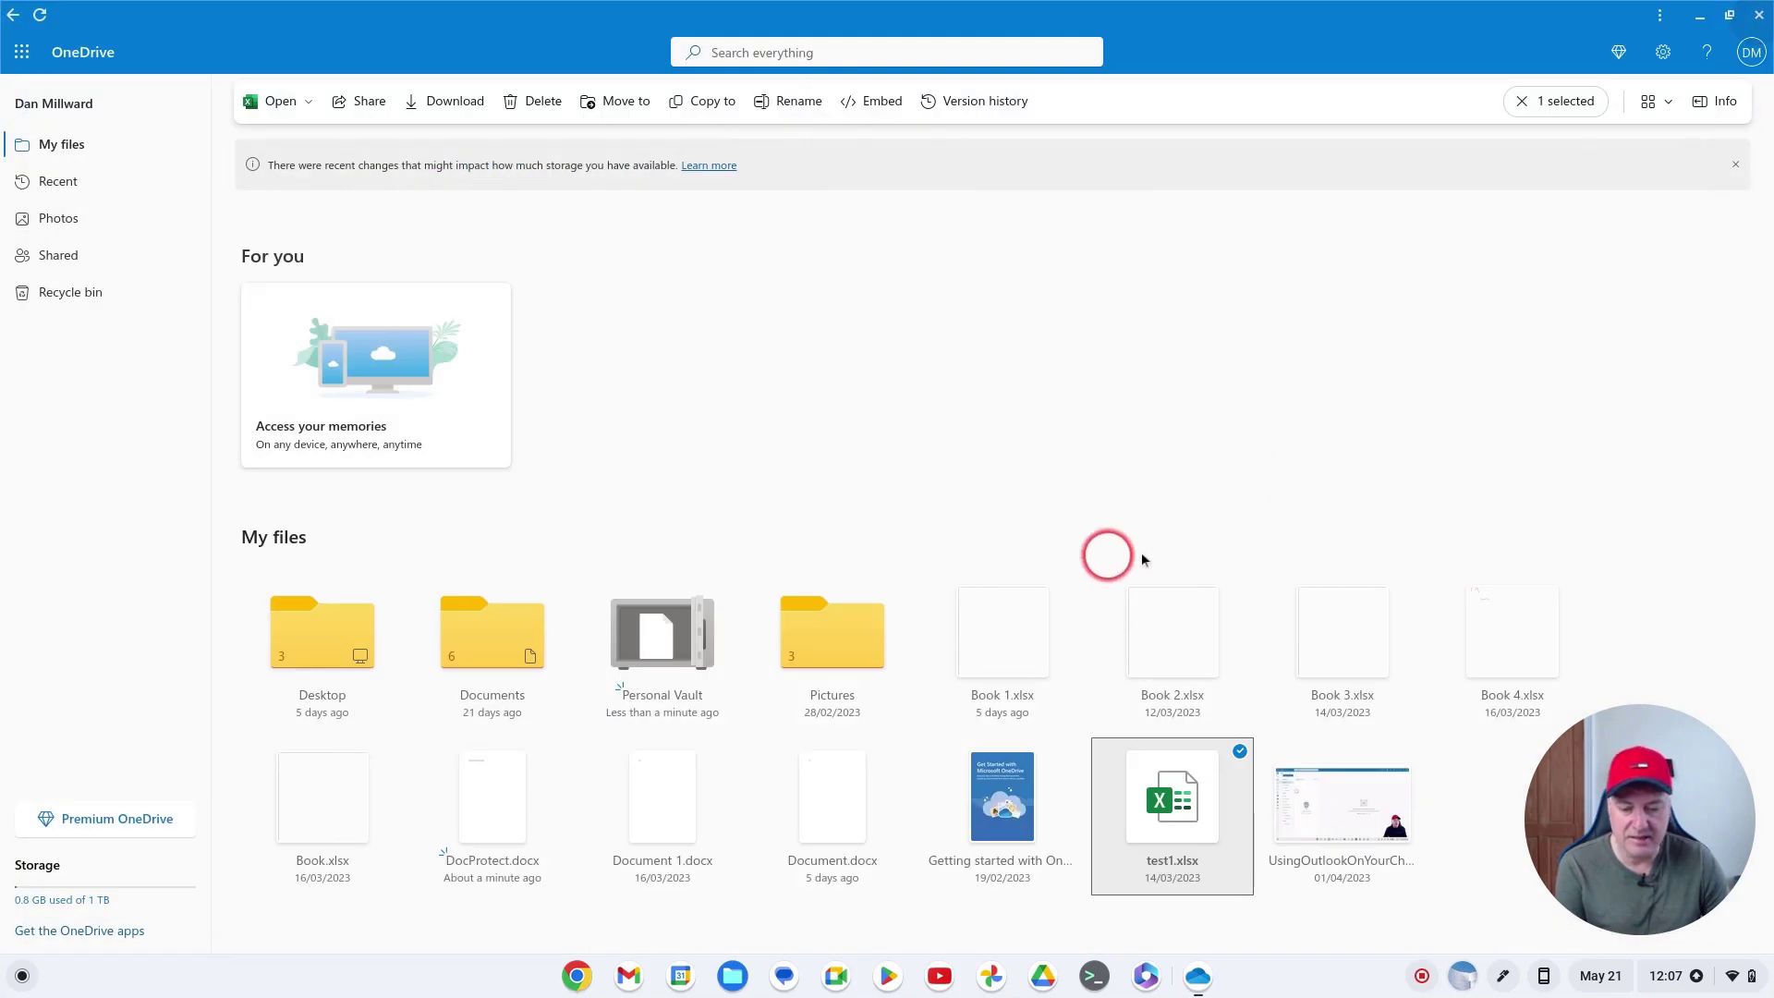
# Step: Open Personal Vault and select DocProtect.docx among the items offered for moving in, then close the item picker
pyautogui.click(682, 640)
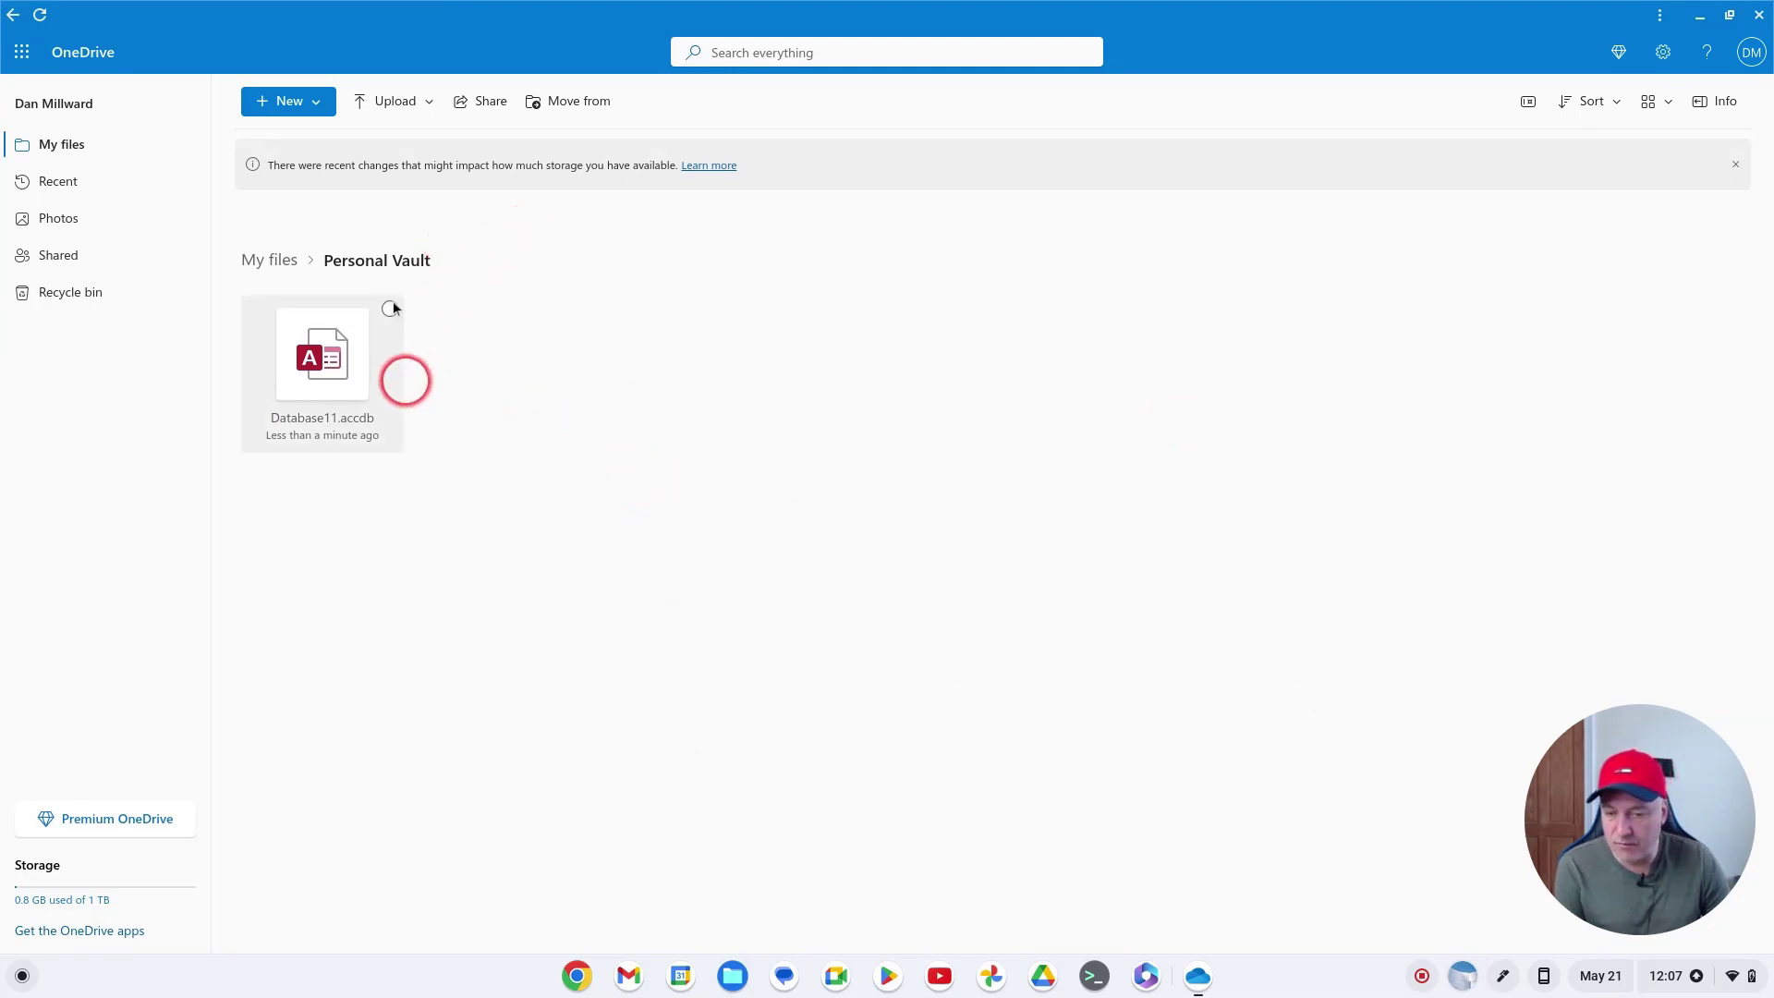
pyautogui.click(569, 95)
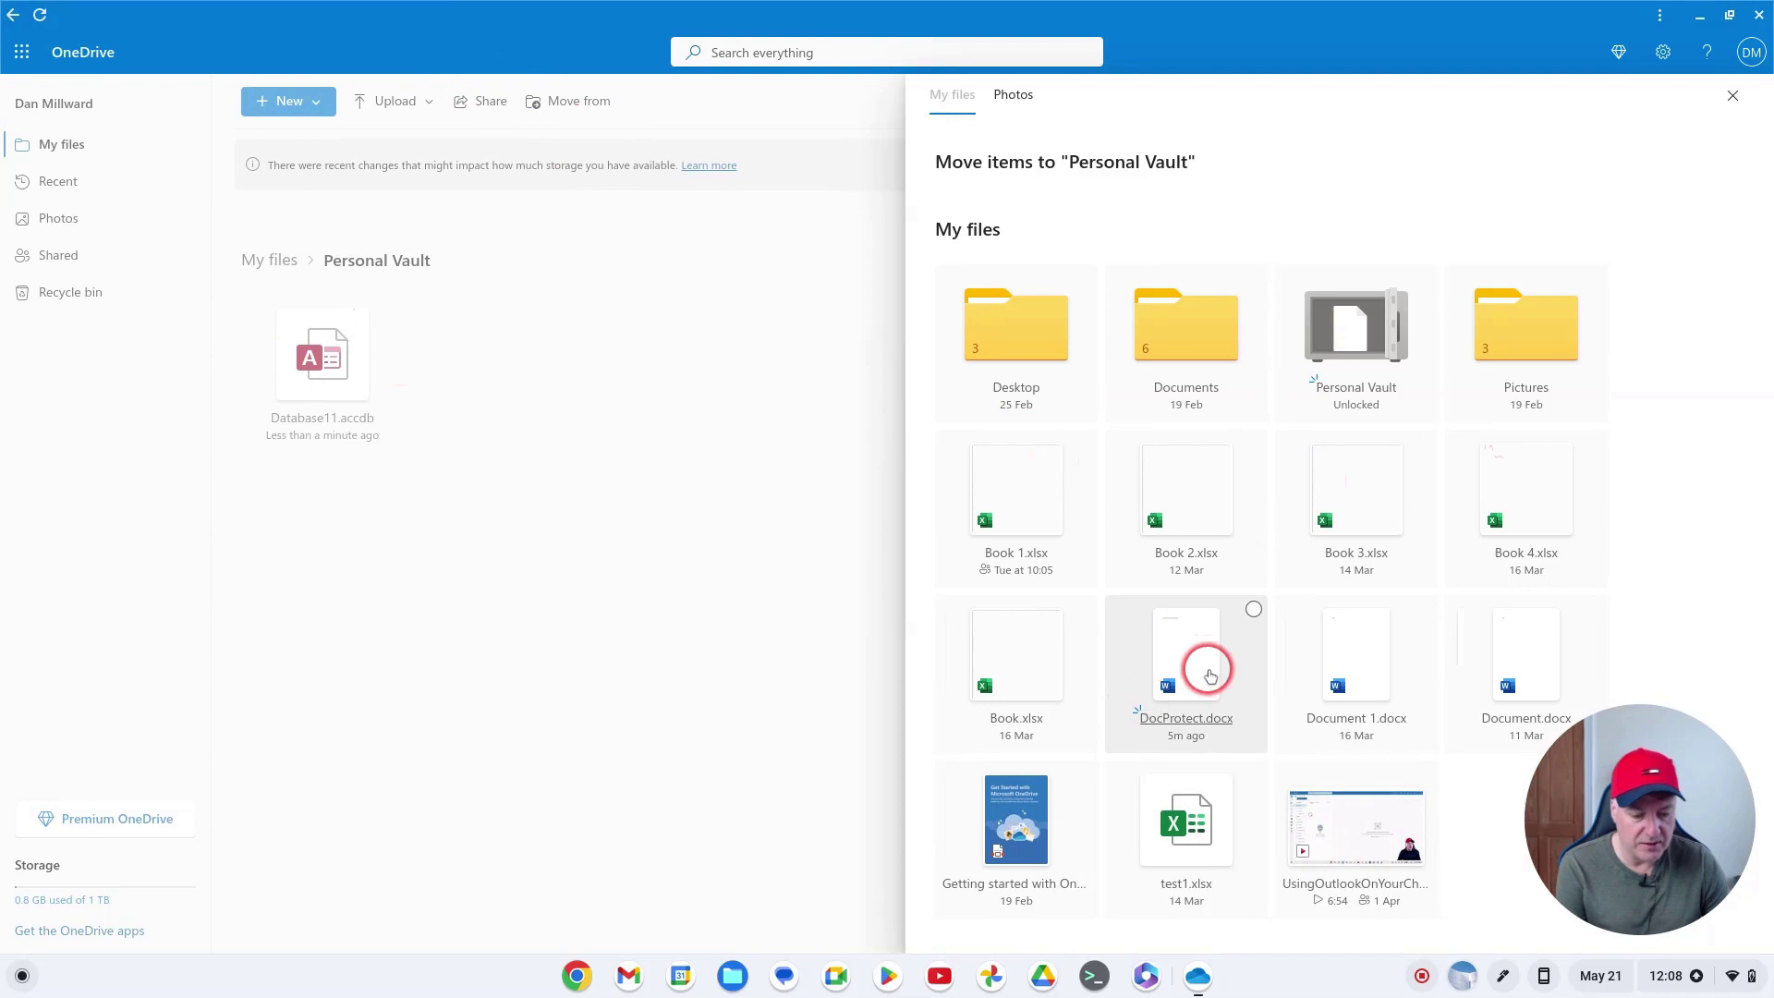
pyautogui.click(1257, 616)
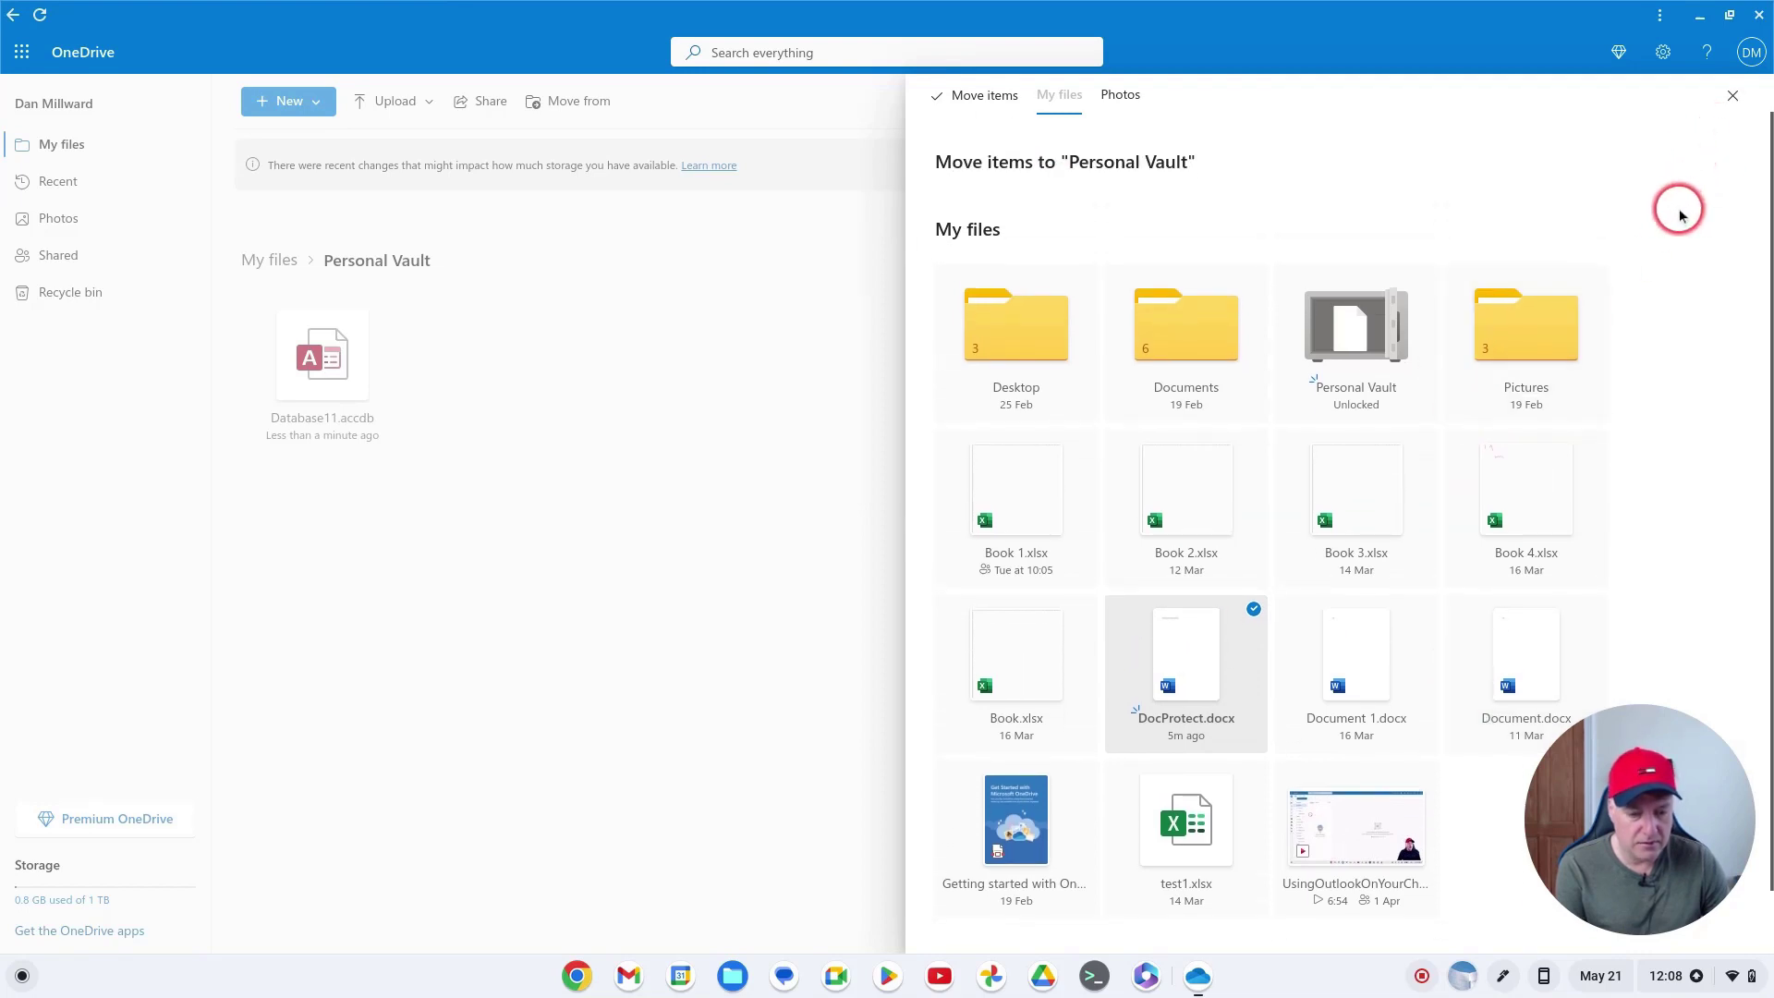
pyautogui.click(1734, 98)
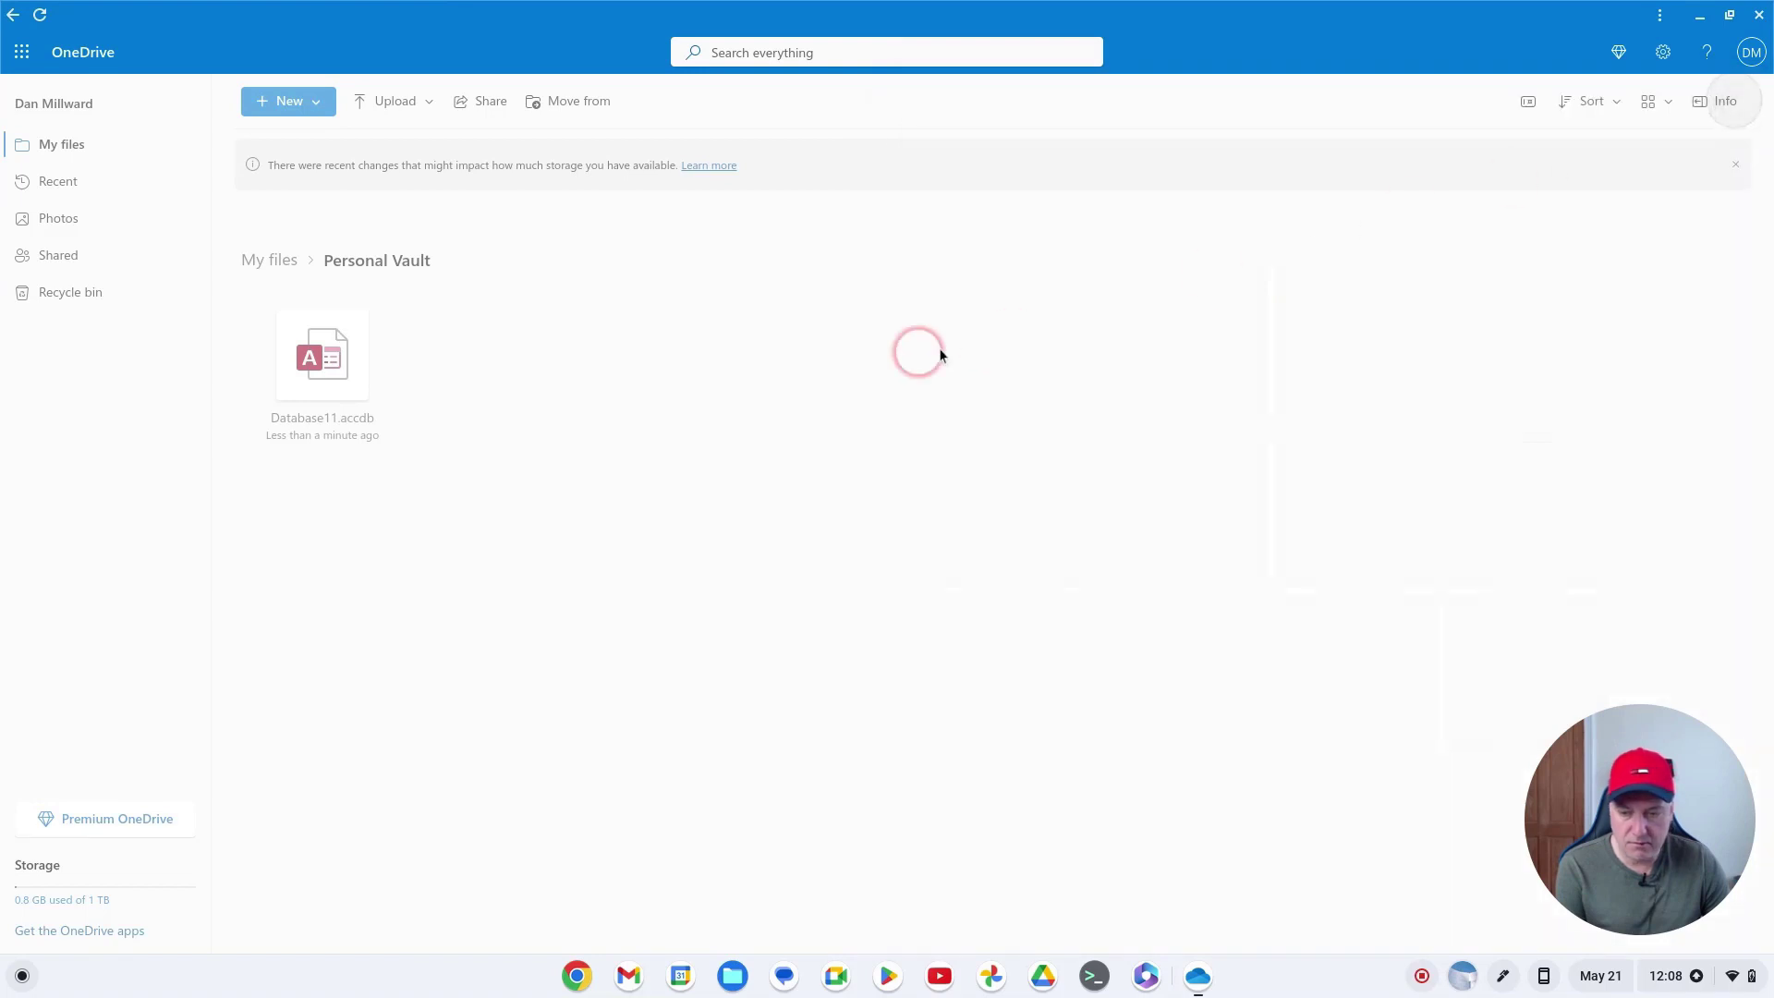
# Step: Refresh the Personal Vault page, check its Vault options, and return to My files
pyautogui.click(41, 15)
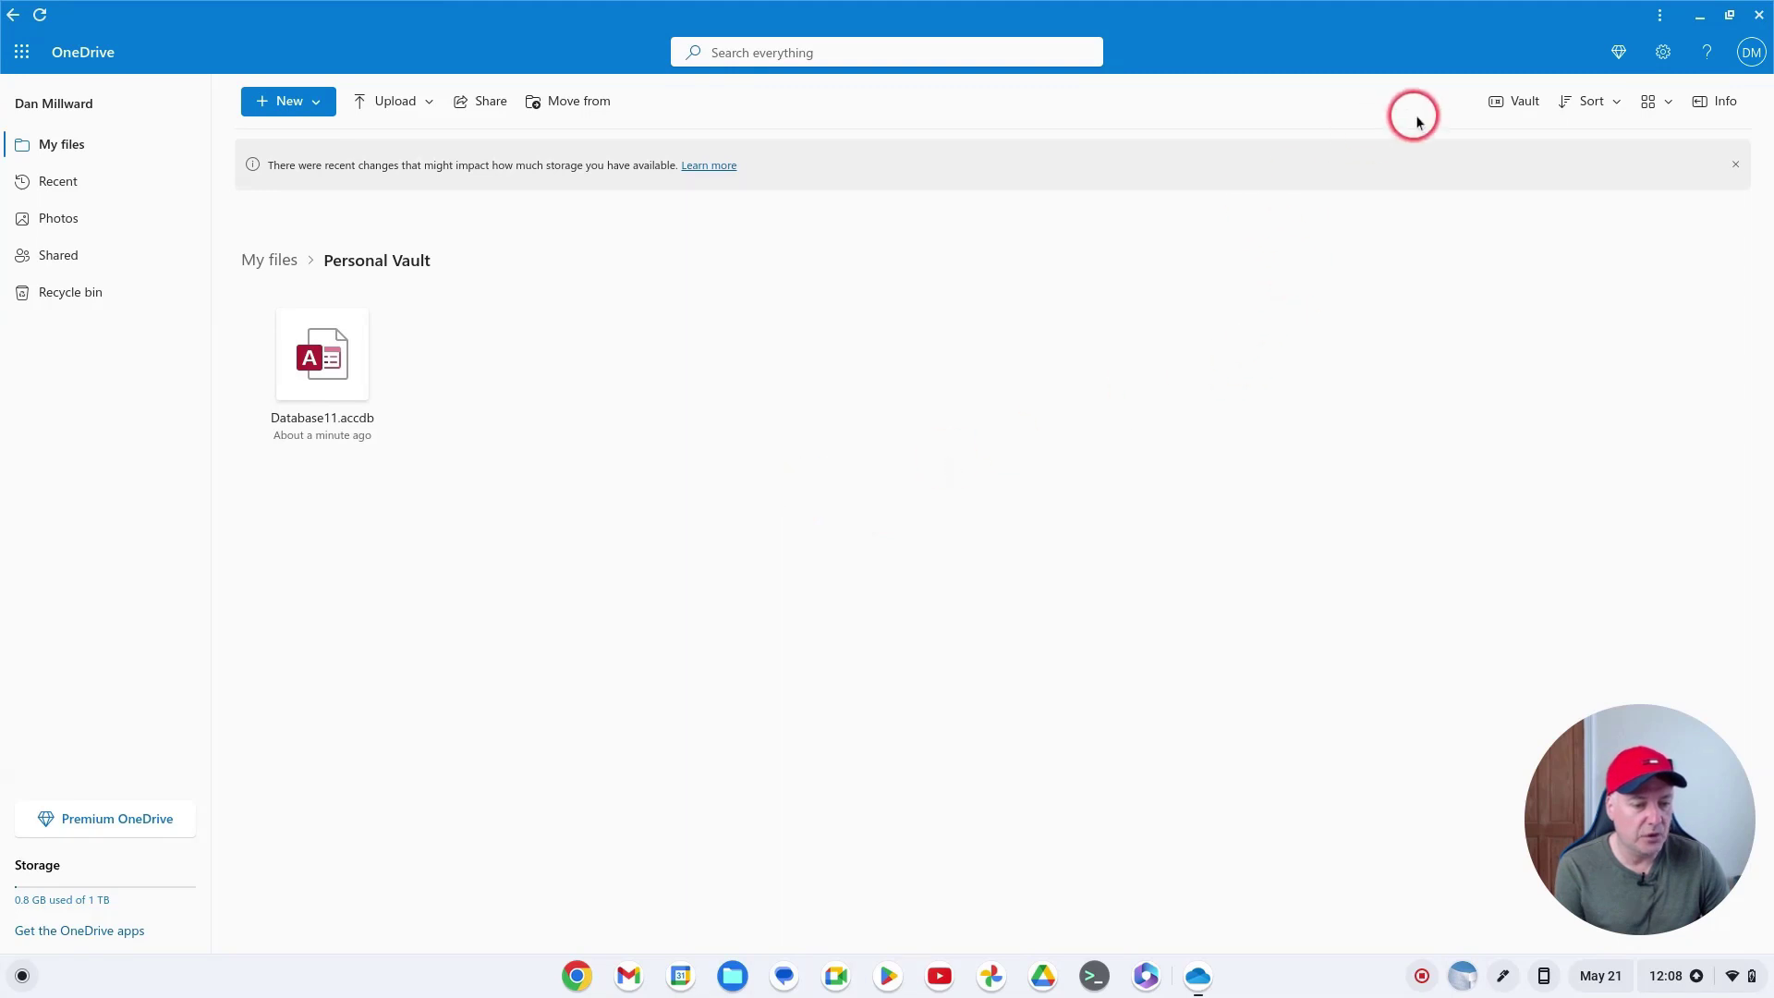
pyautogui.click(1520, 107)
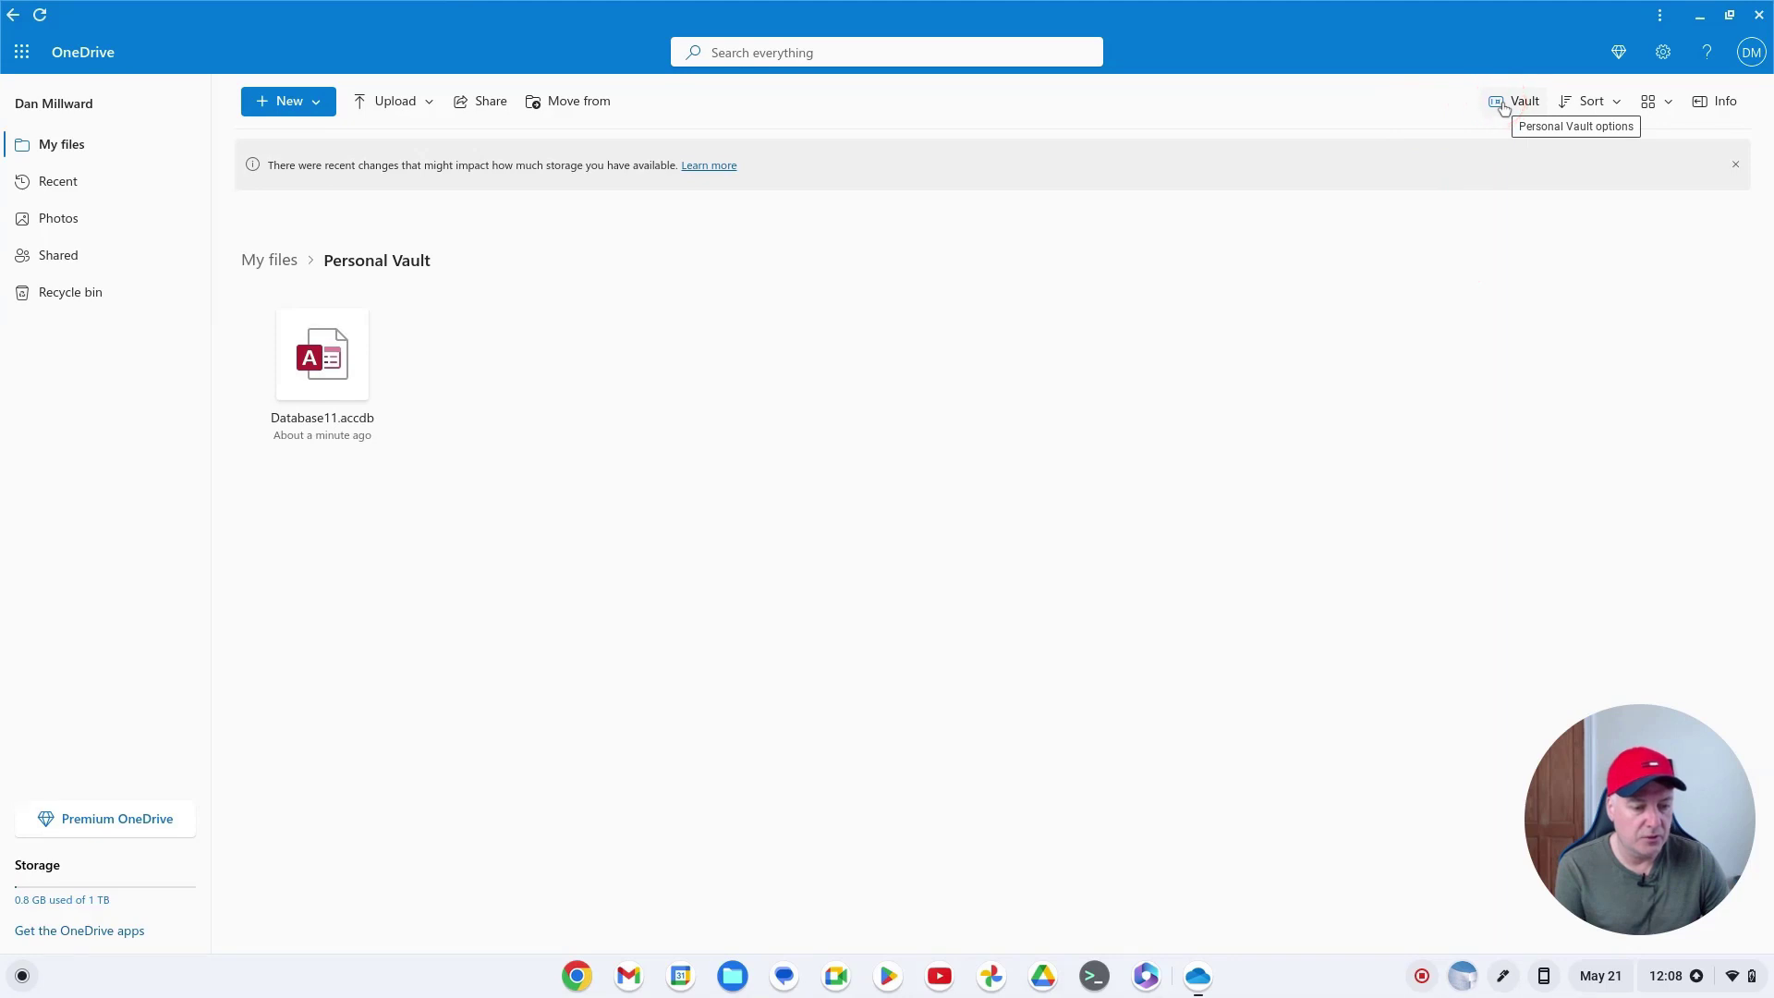
pyautogui.click(1504, 108)
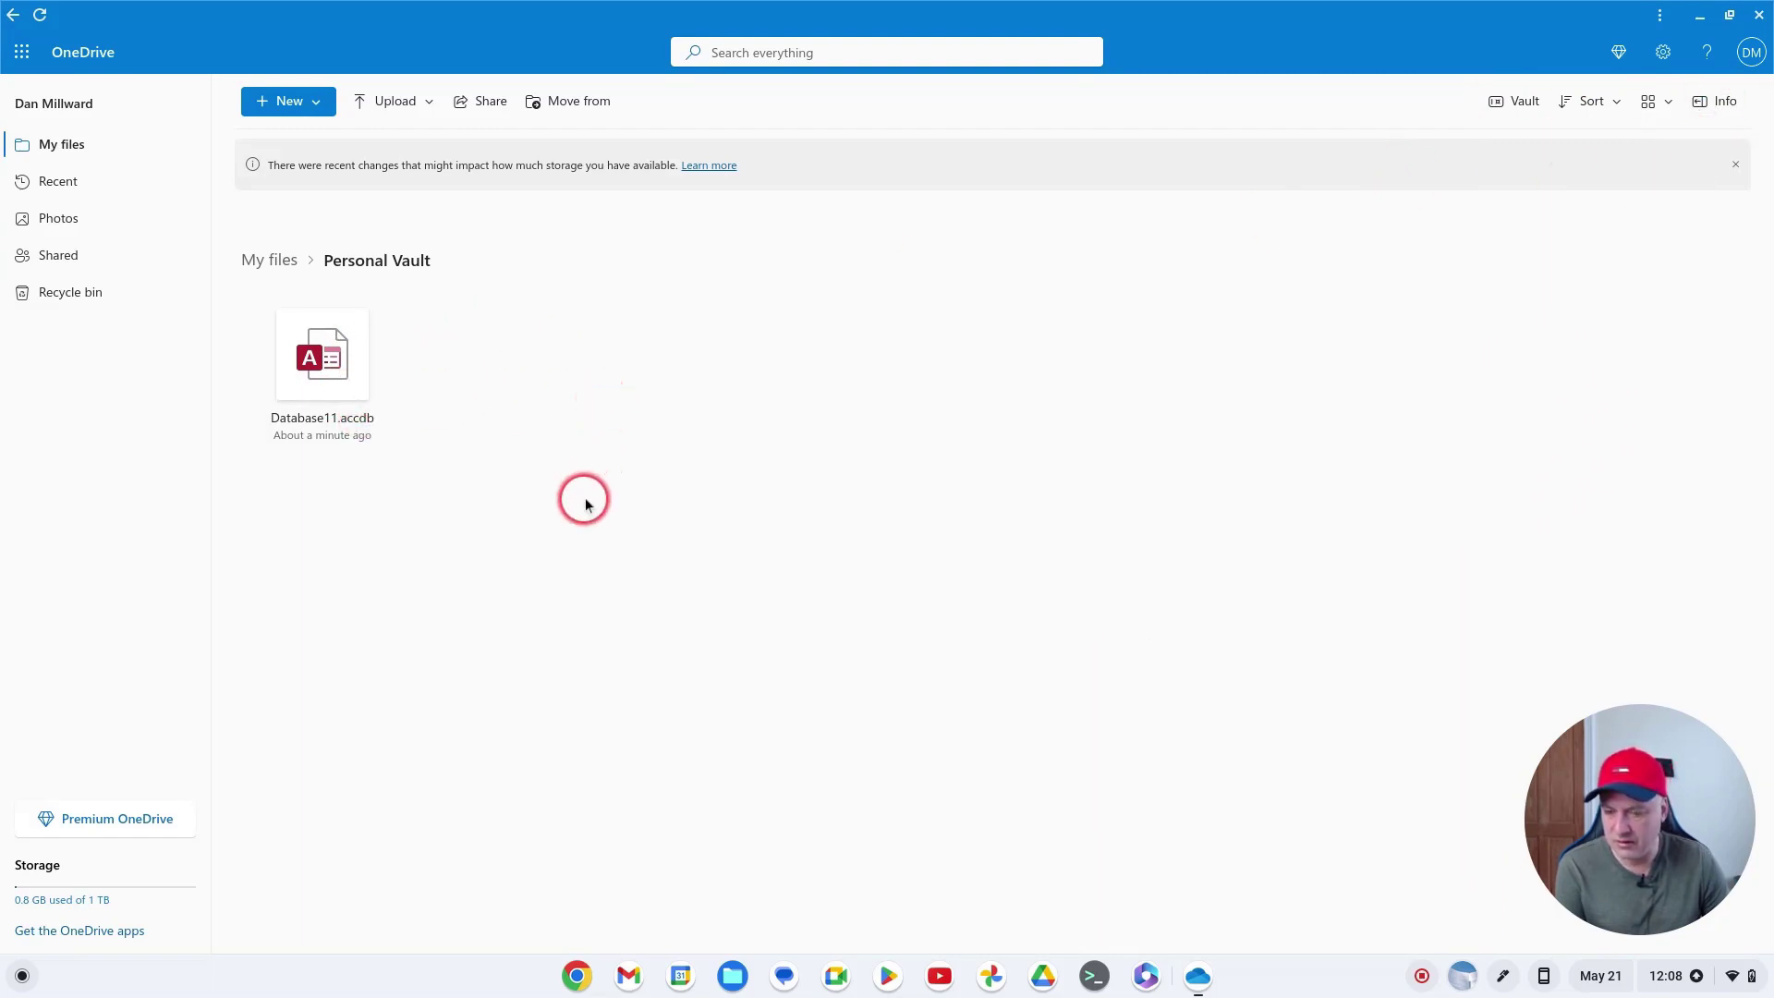
pyautogui.click(86, 151)
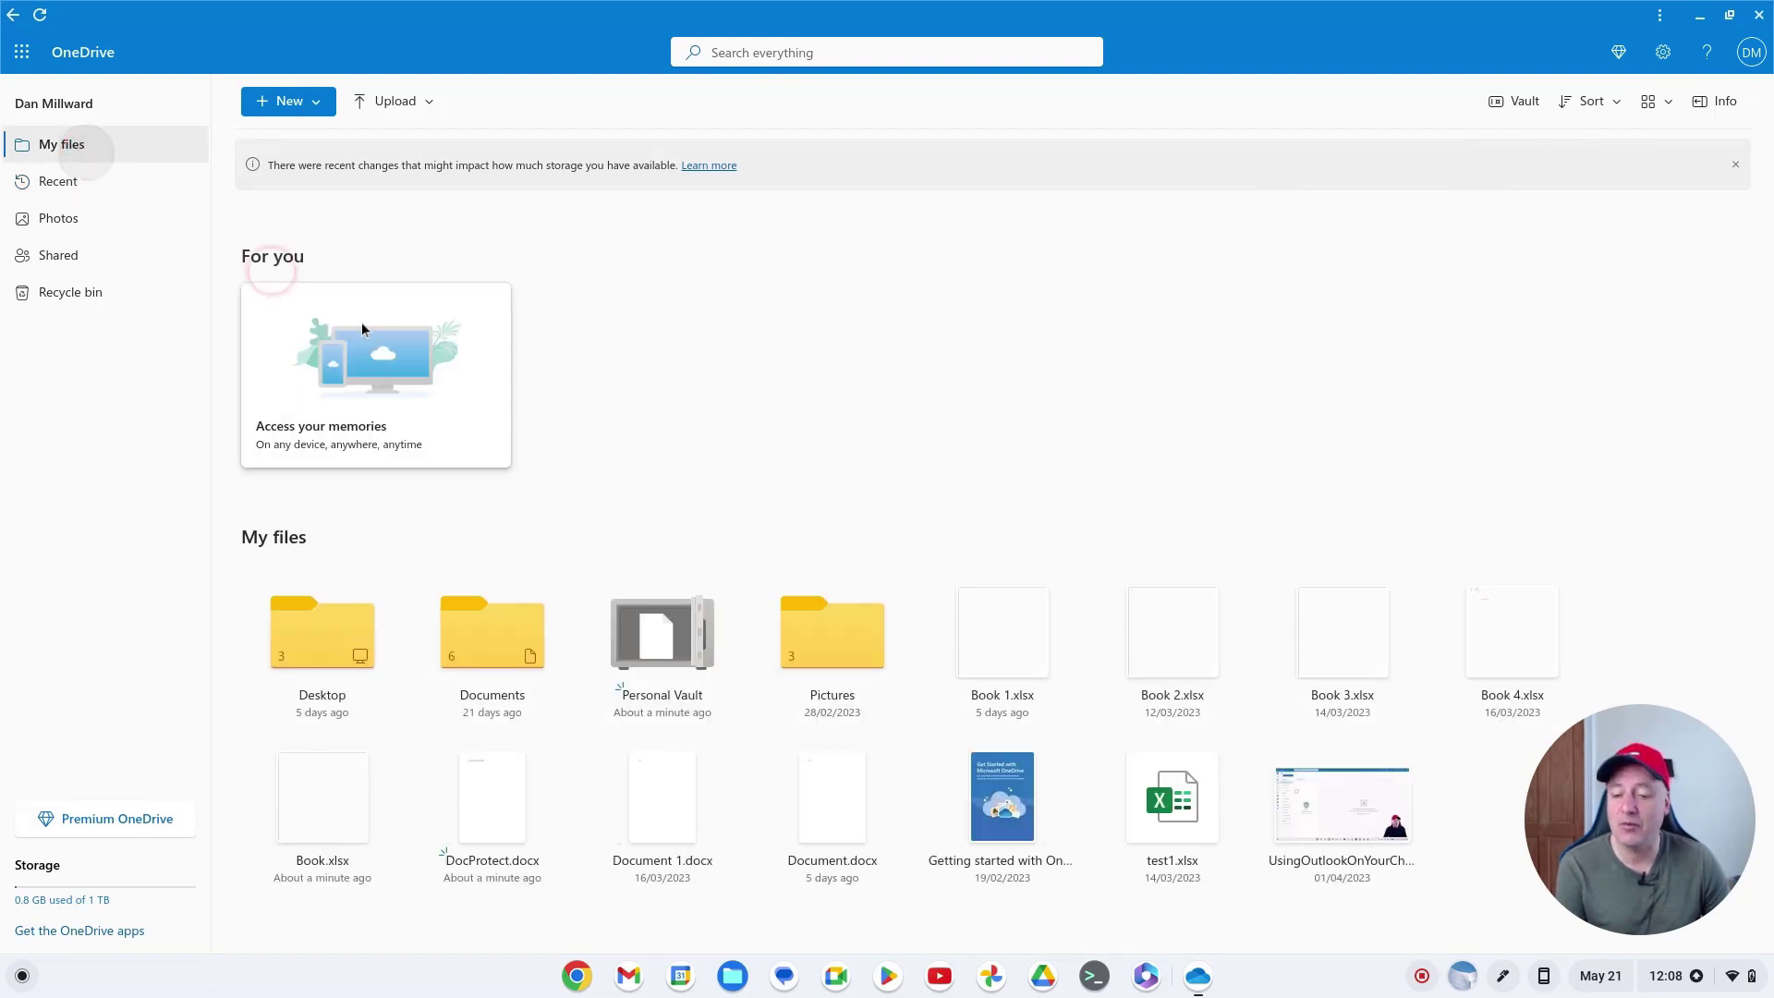
# Step: Review Personal Vault's access settings for people, groups or family, and links, then close them
pyautogui.rightClick(662, 657)
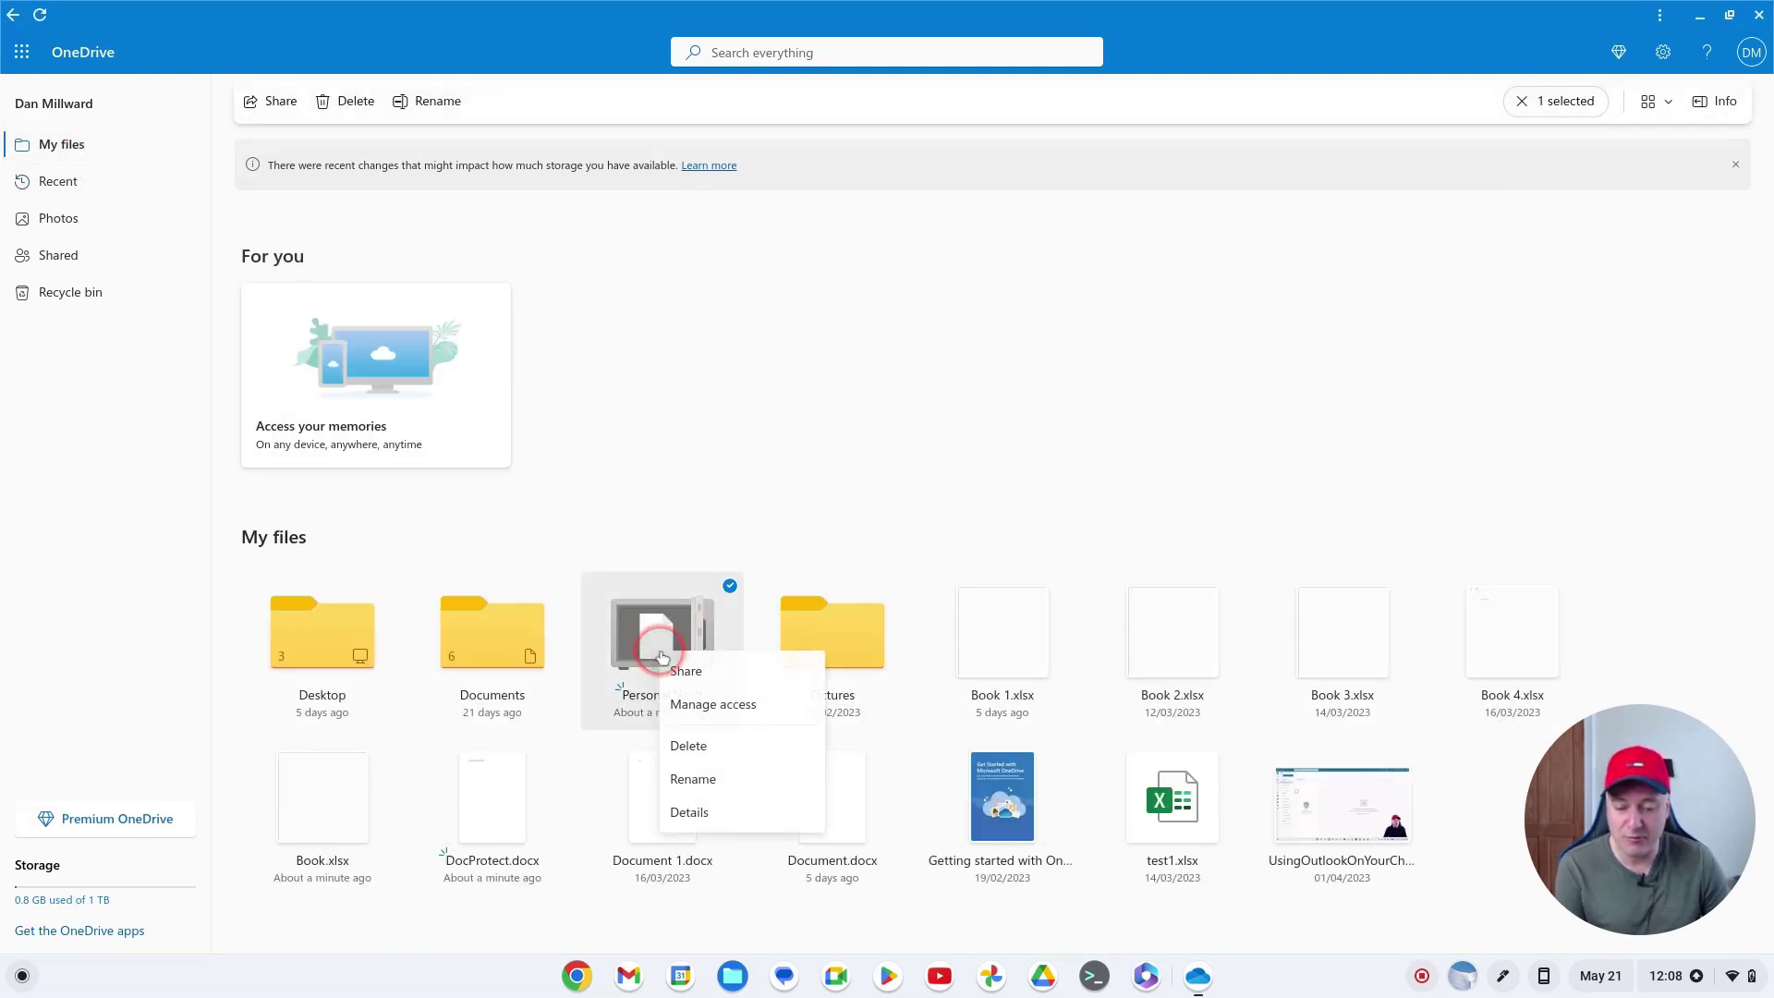
pyautogui.click(725, 704)
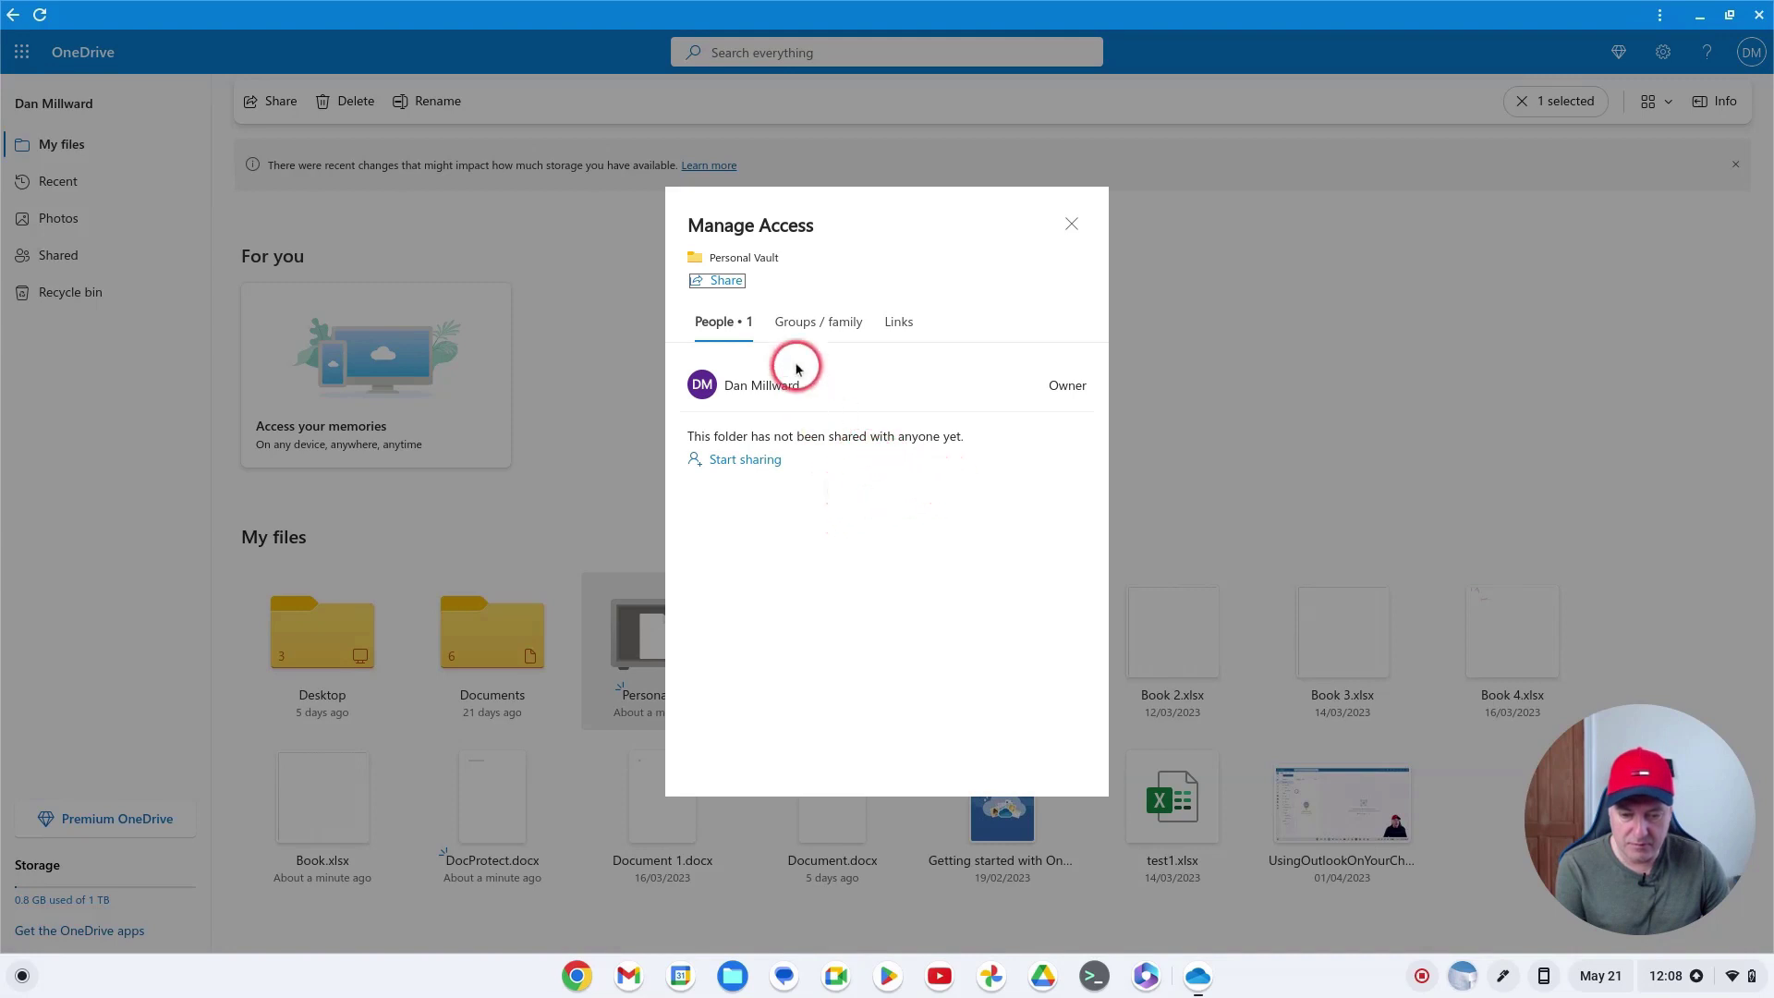
pyautogui.click(788, 323)
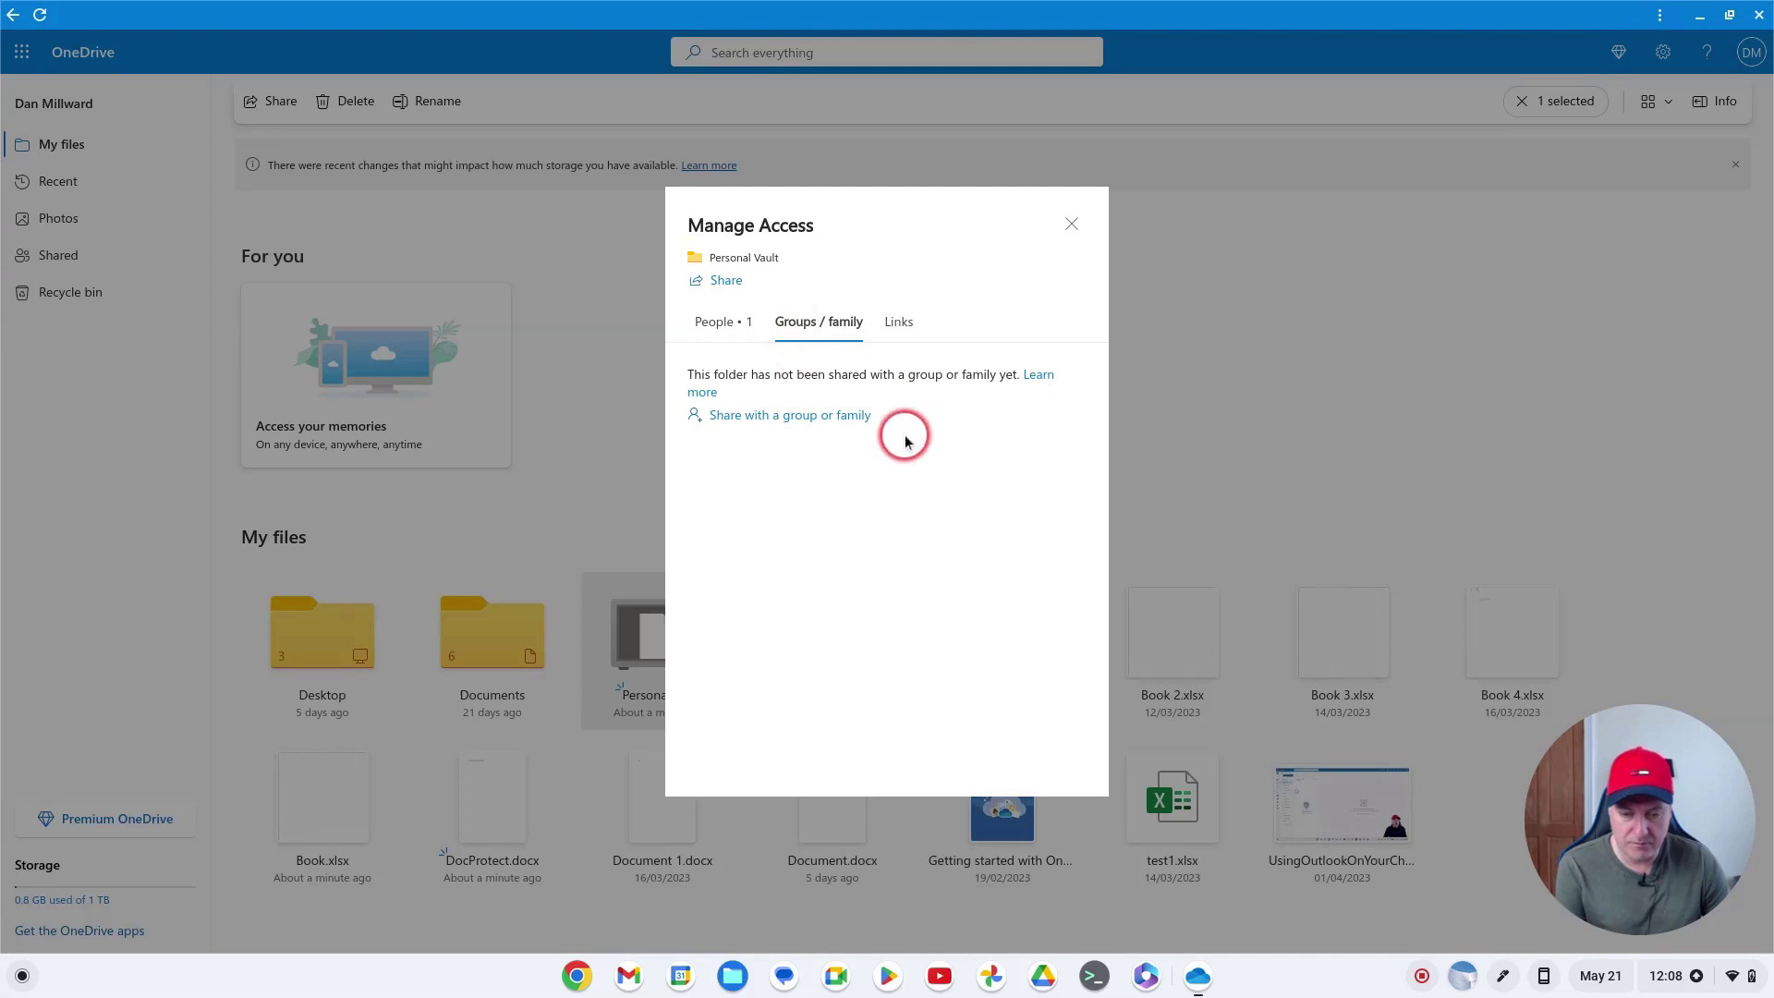
pyautogui.click(902, 320)
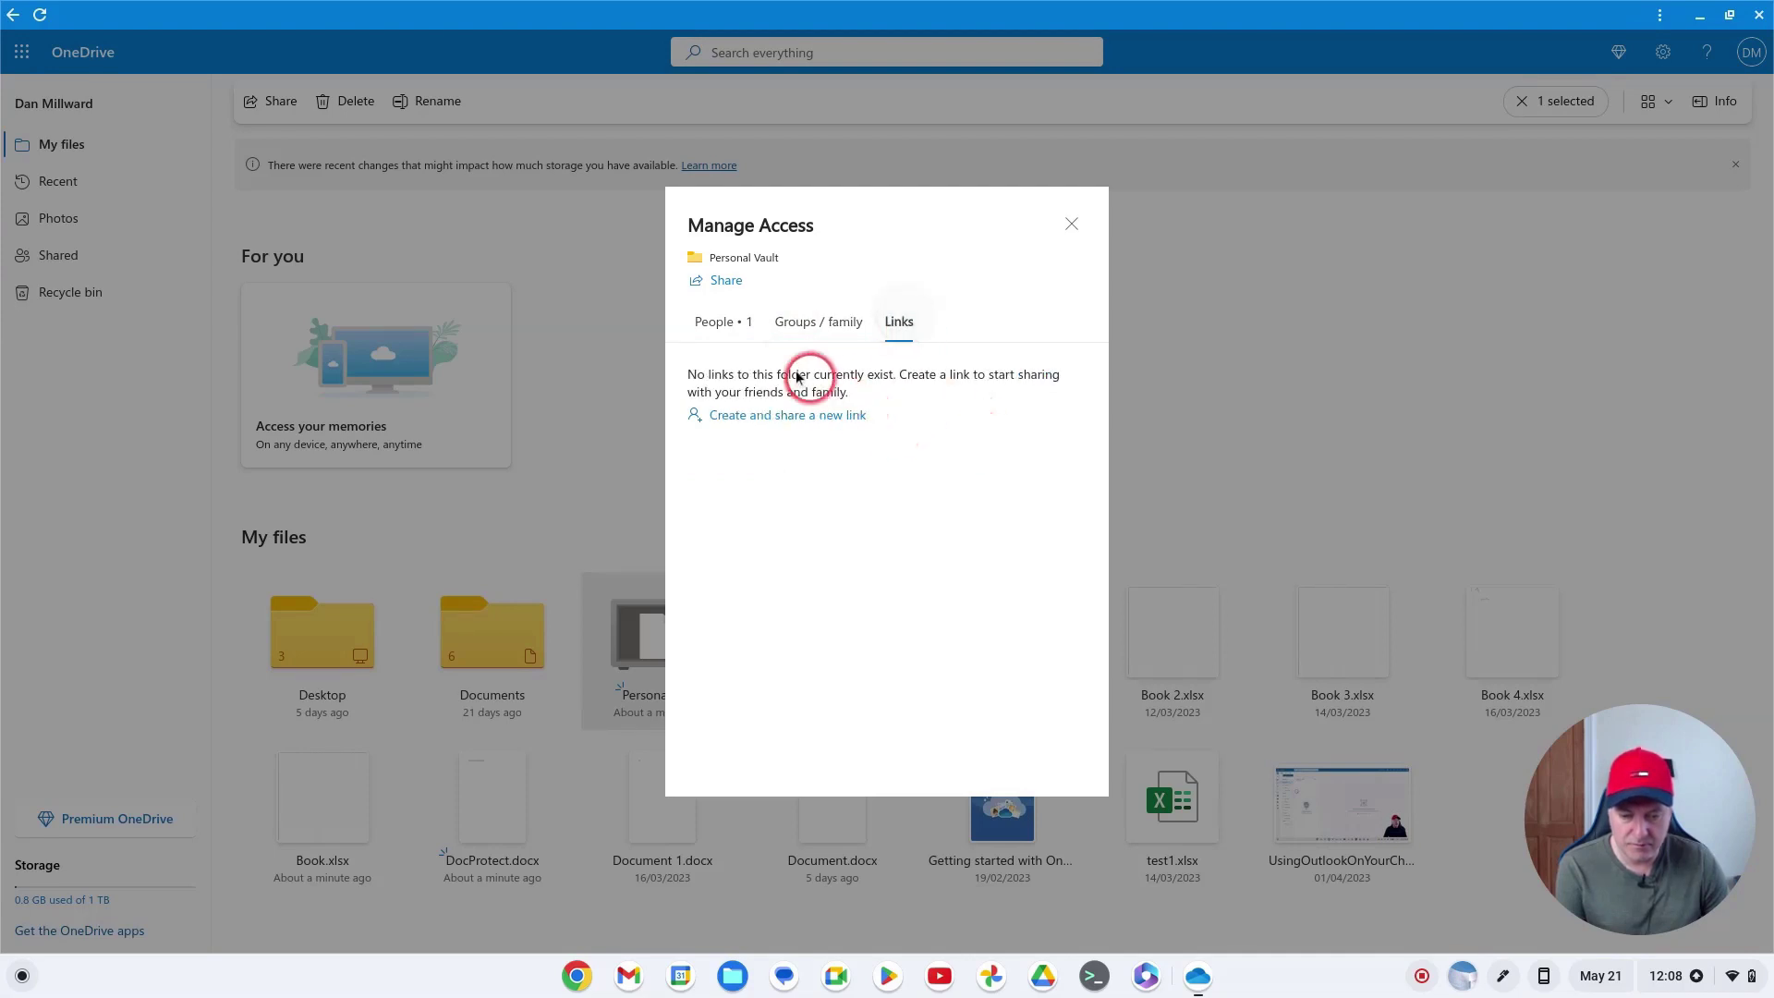
pyautogui.click(715, 320)
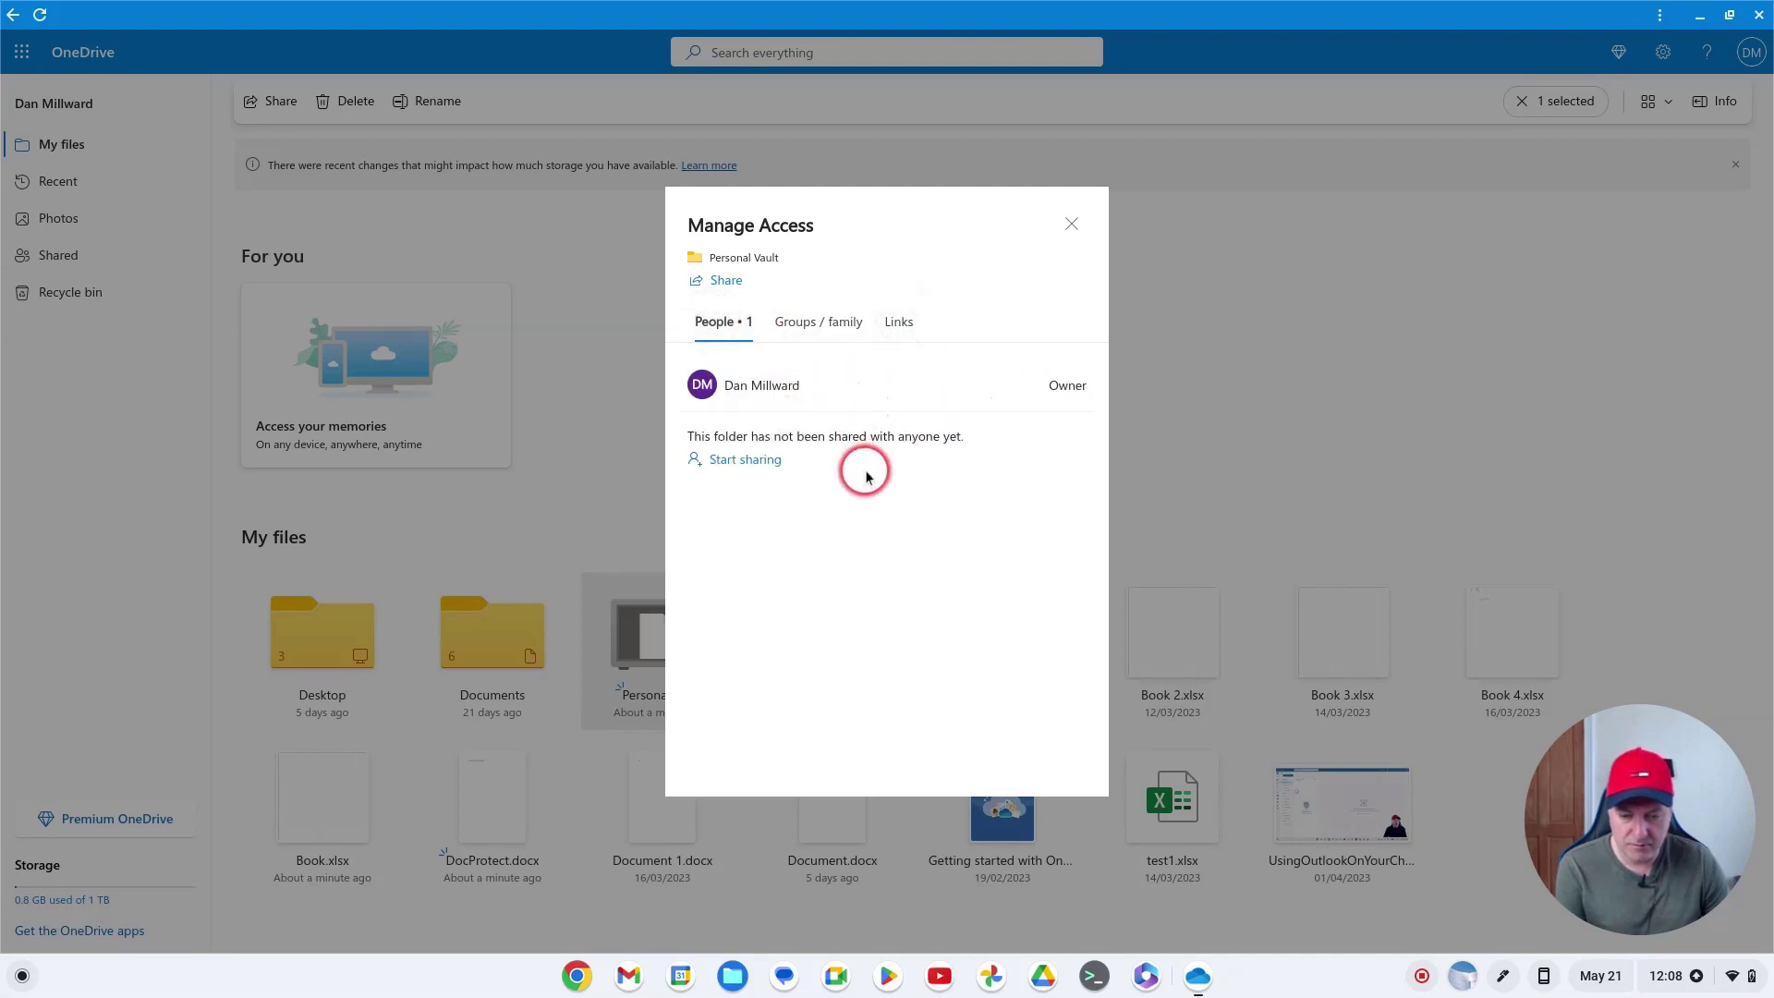
pyautogui.click(1072, 224)
# Step: Examine Personal Vault's details and the actions available for it, then clear the selection
pyautogui.rightClick(671, 667)
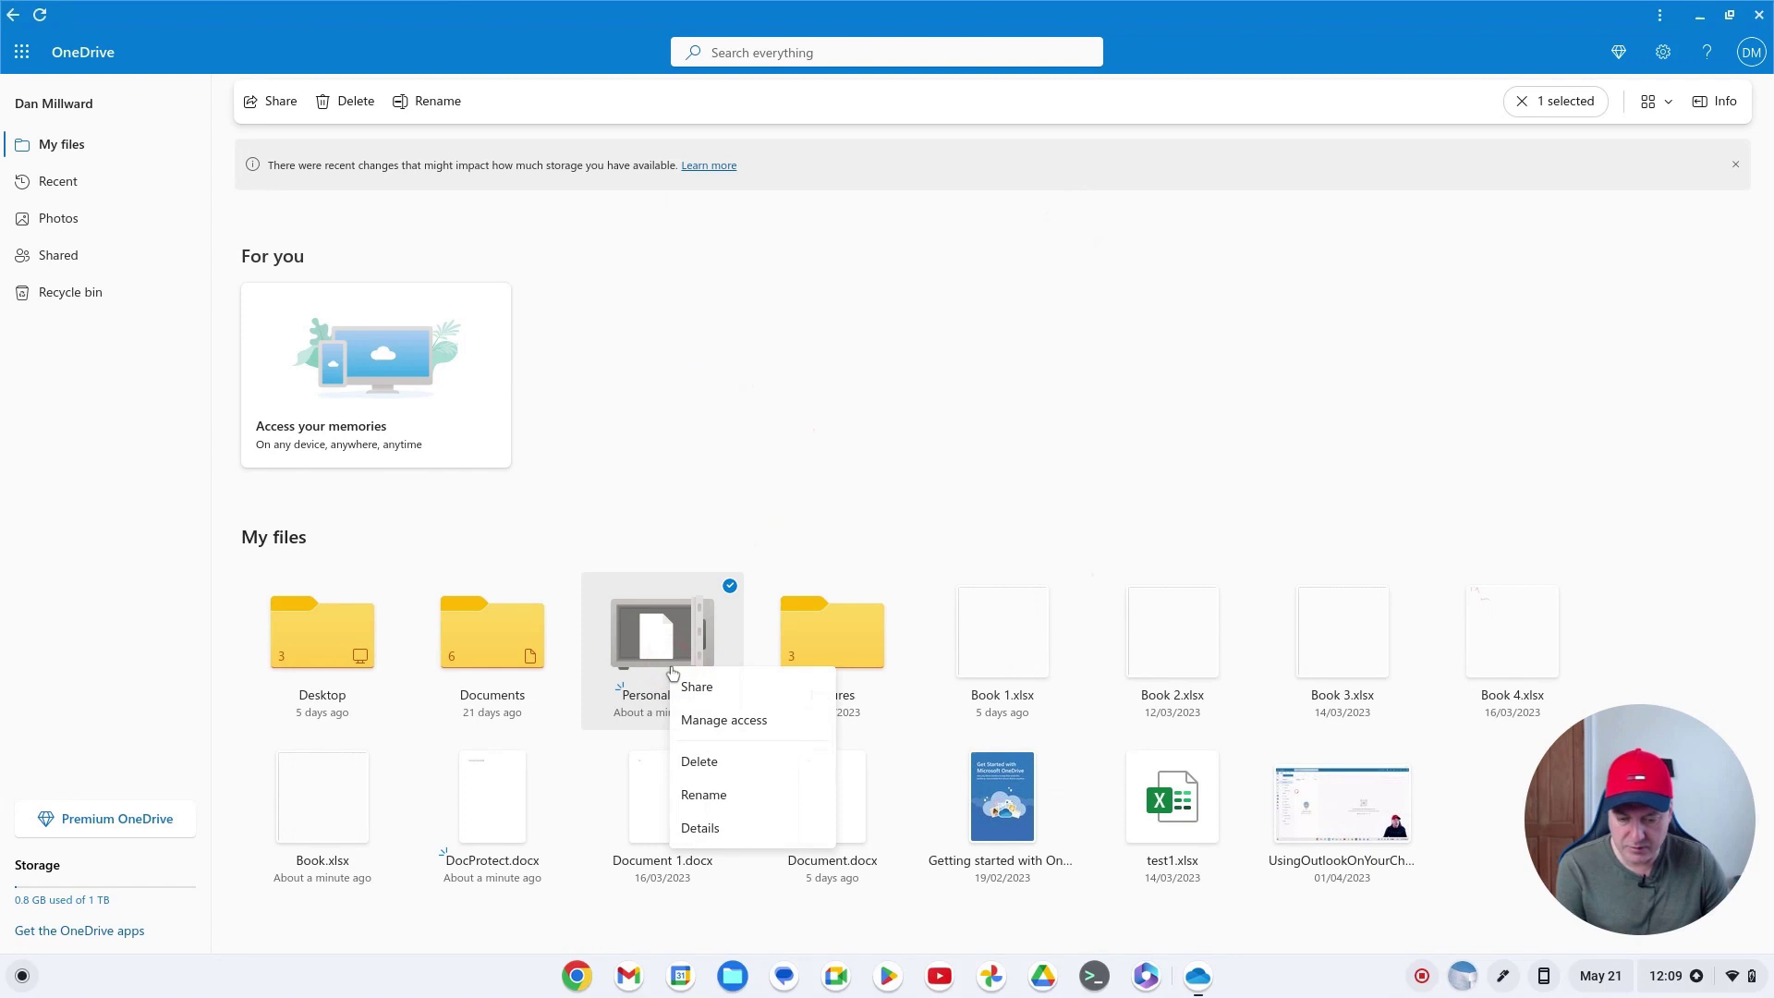
pyautogui.click(703, 829)
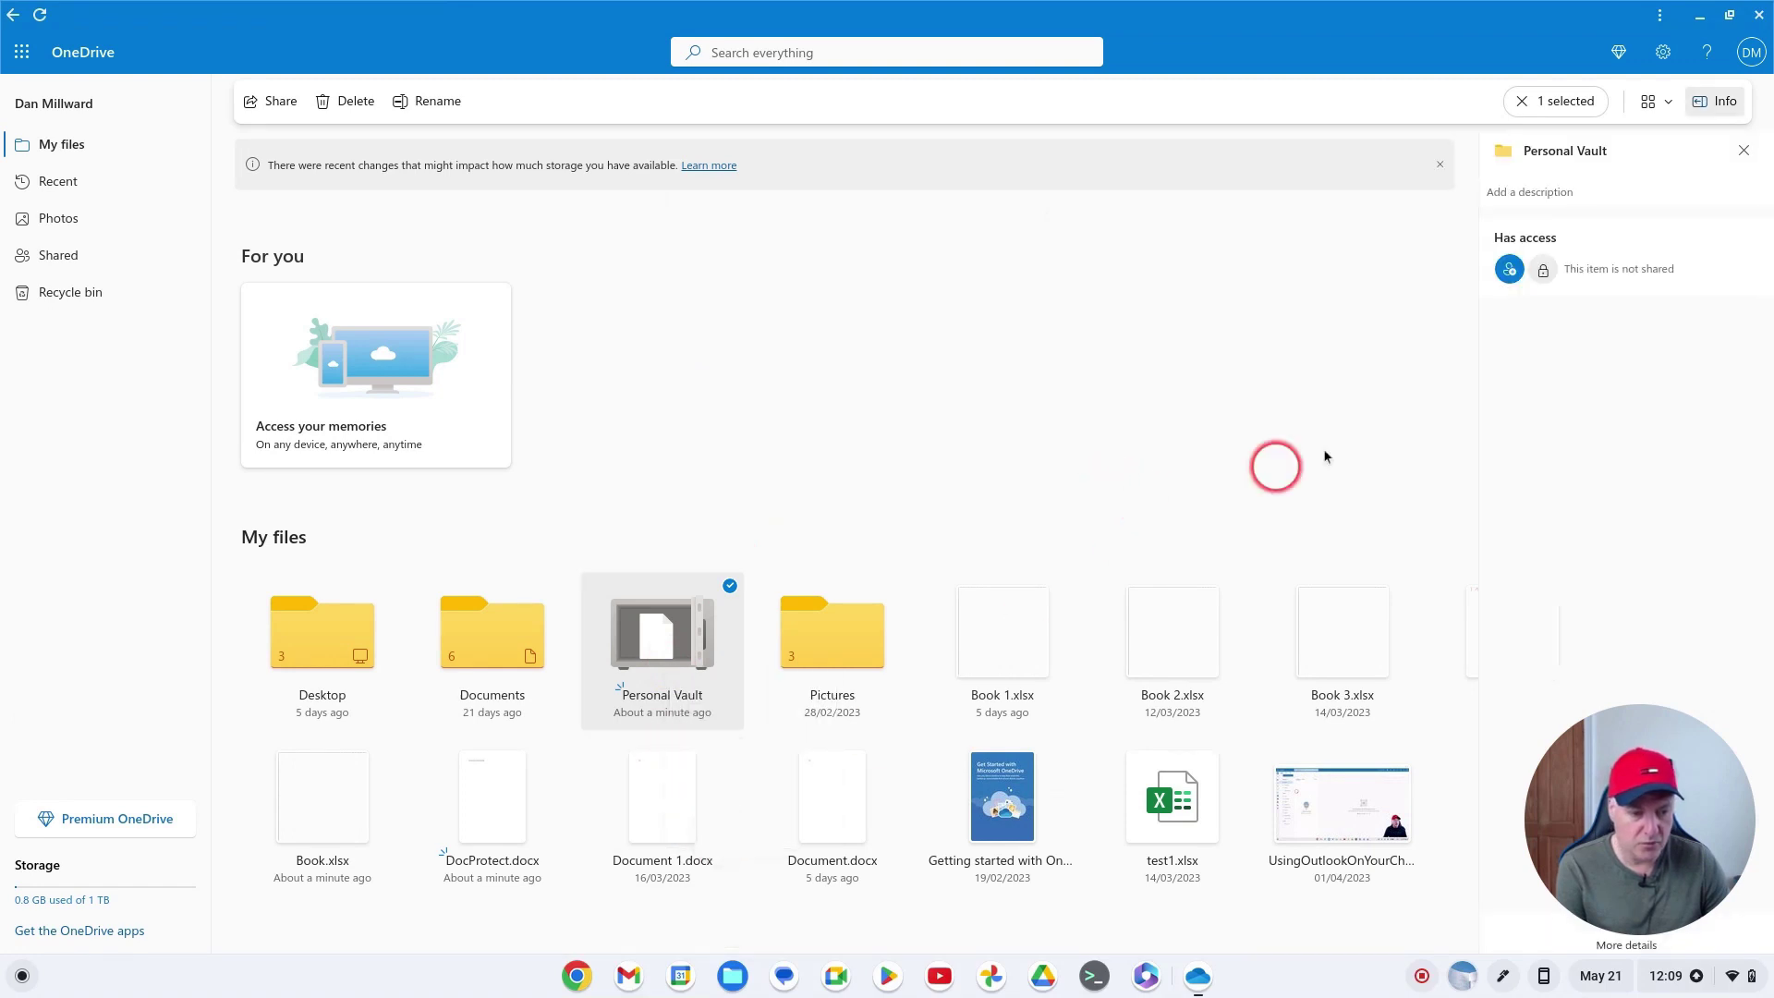
pyautogui.click(1743, 149)
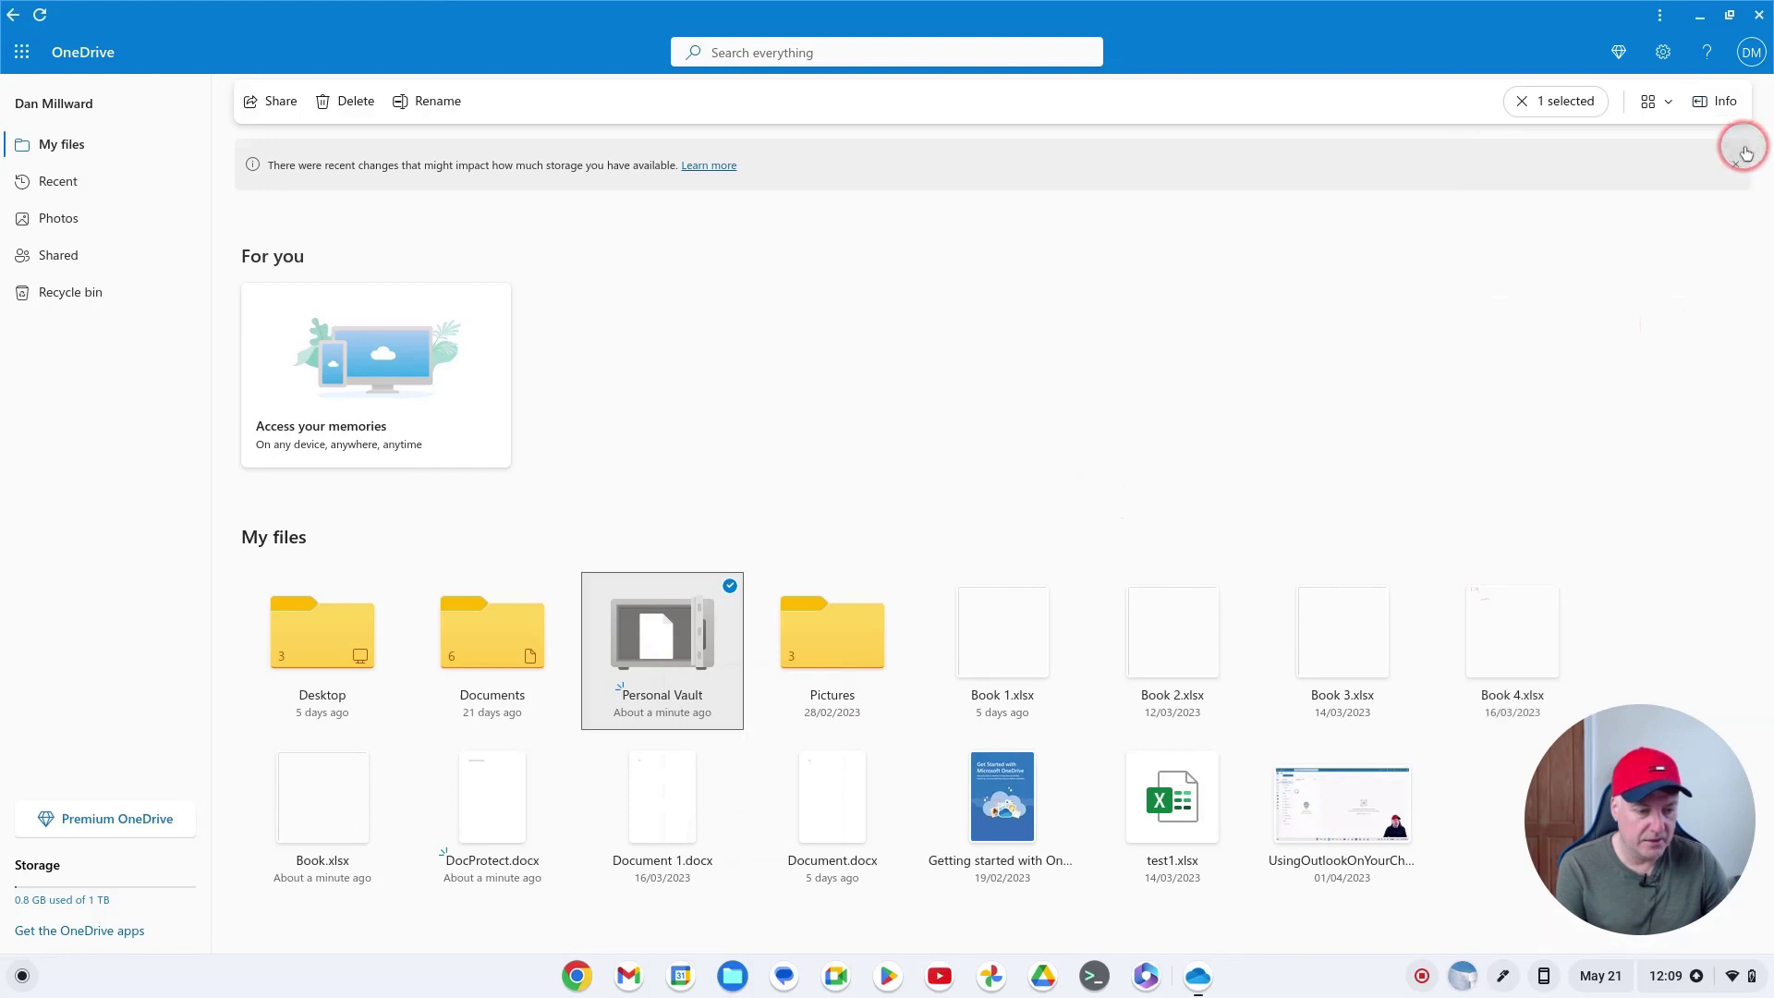
pyautogui.click(1035, 391)
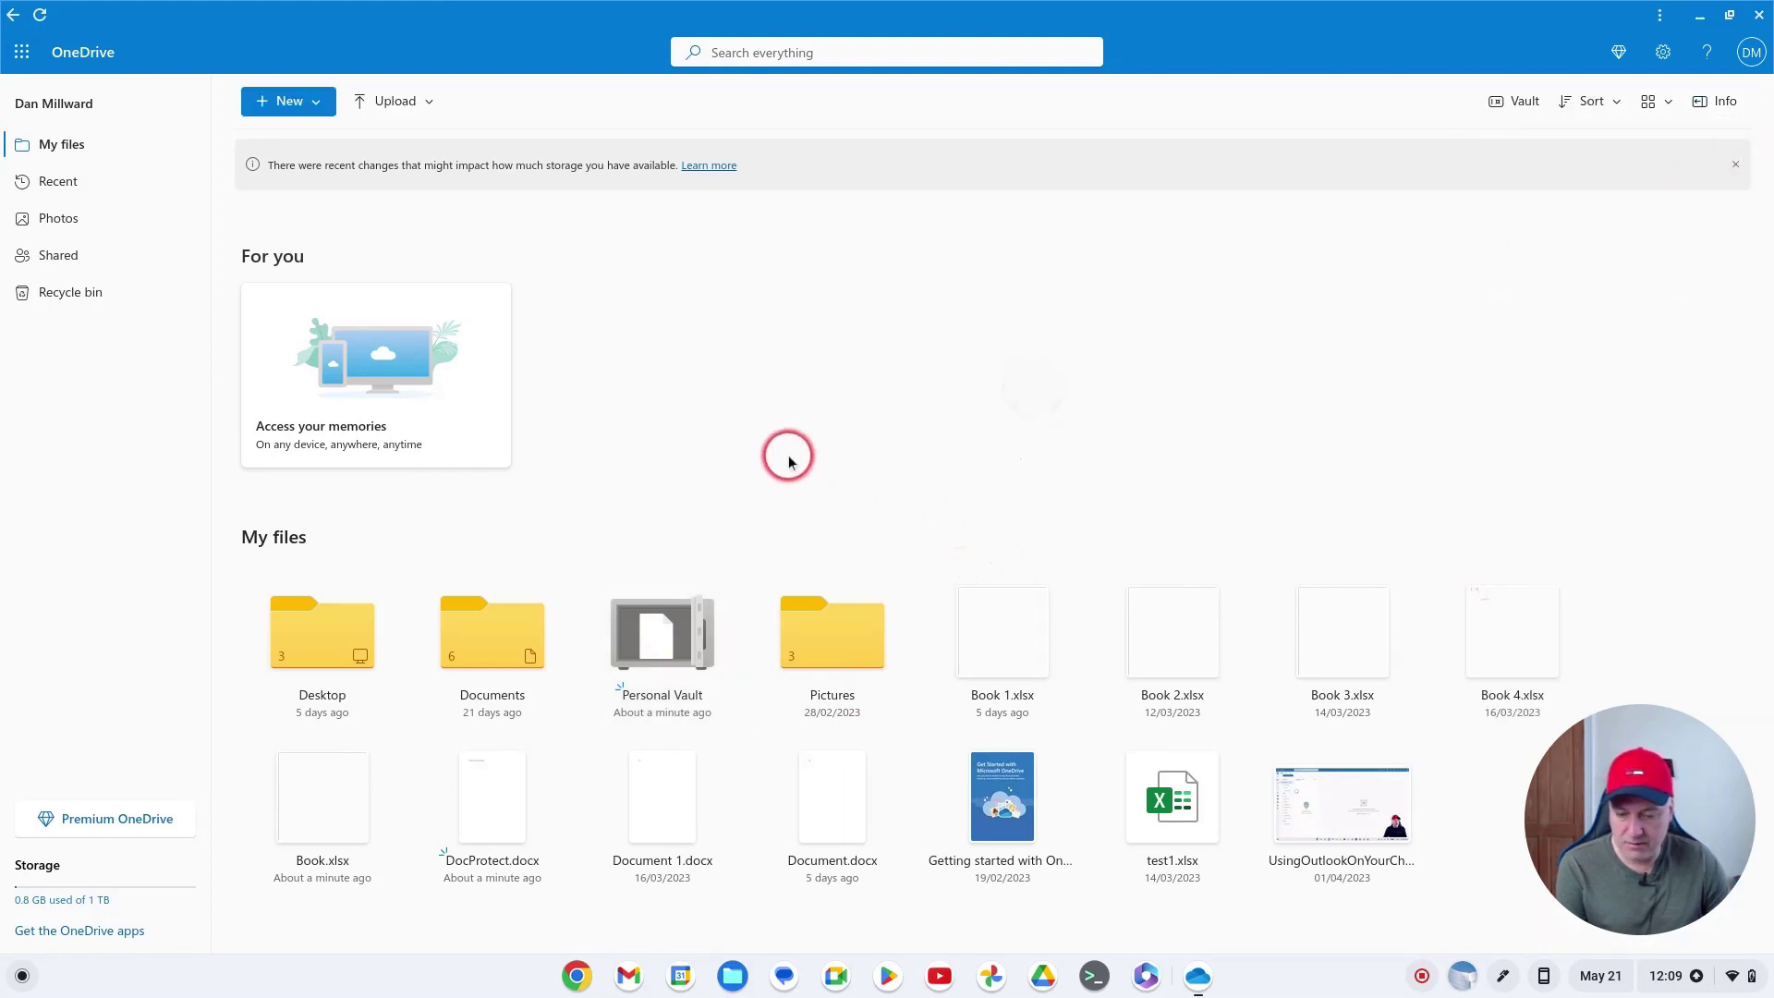
pyautogui.rightClick(673, 651)
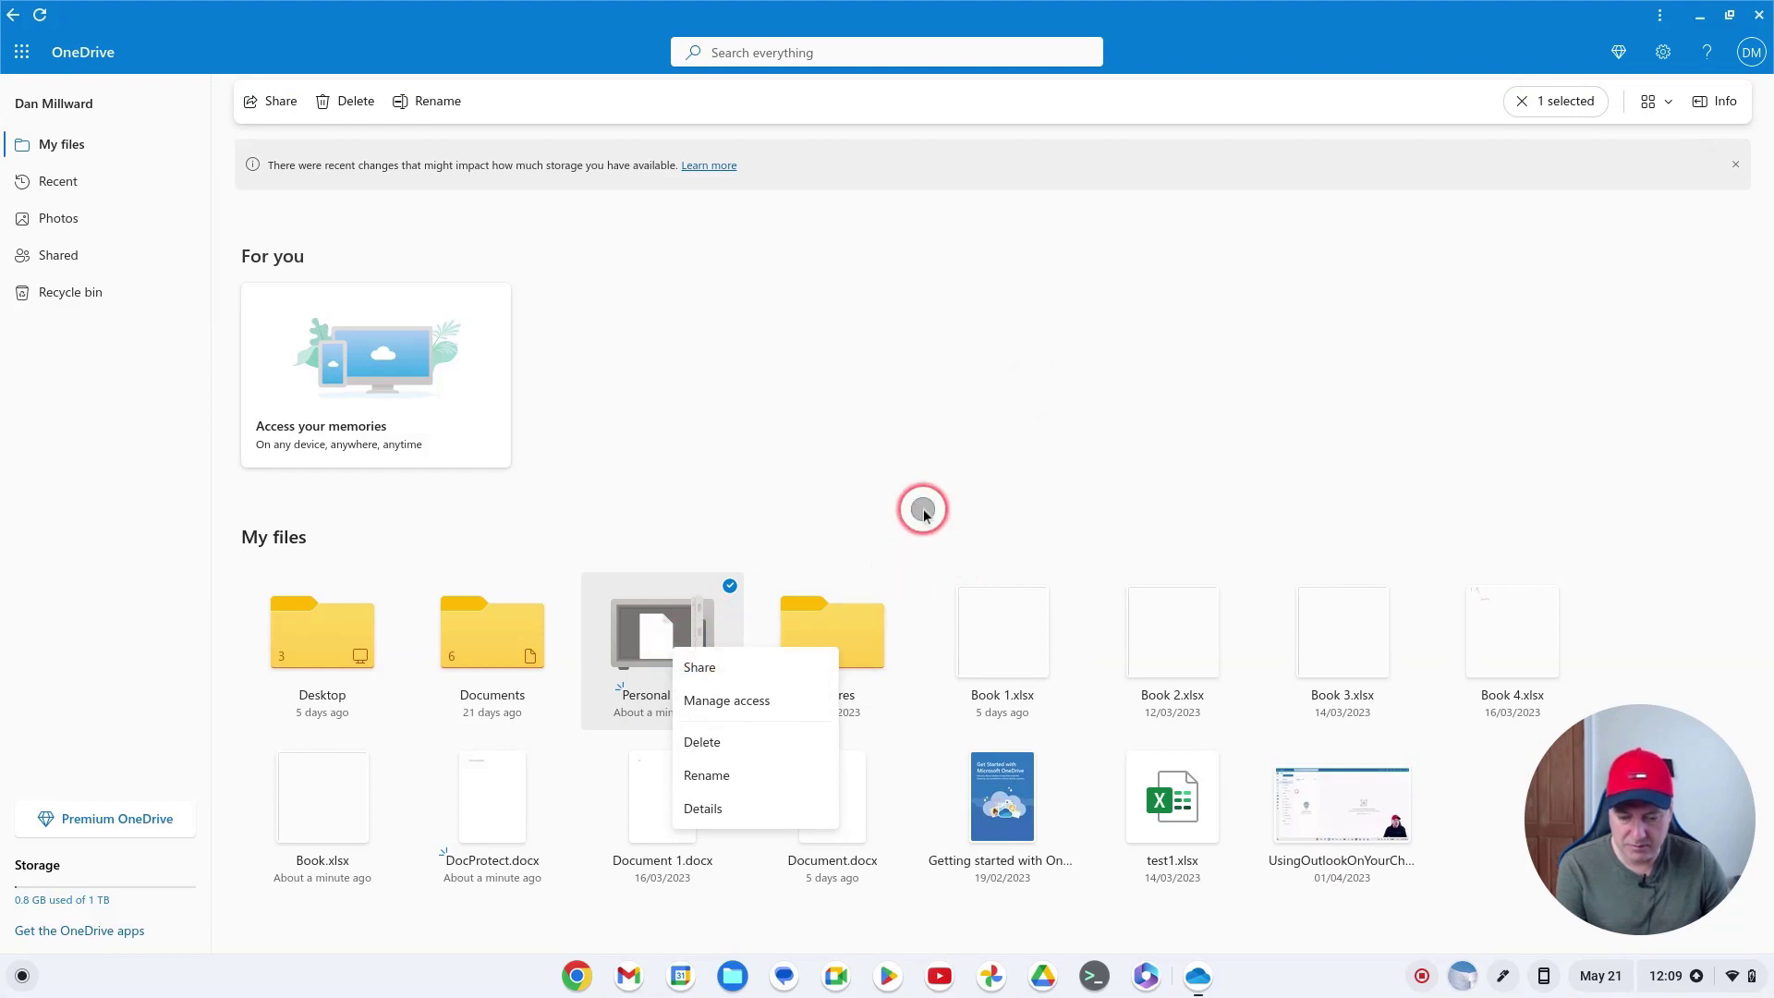
pyautogui.click(922, 509)
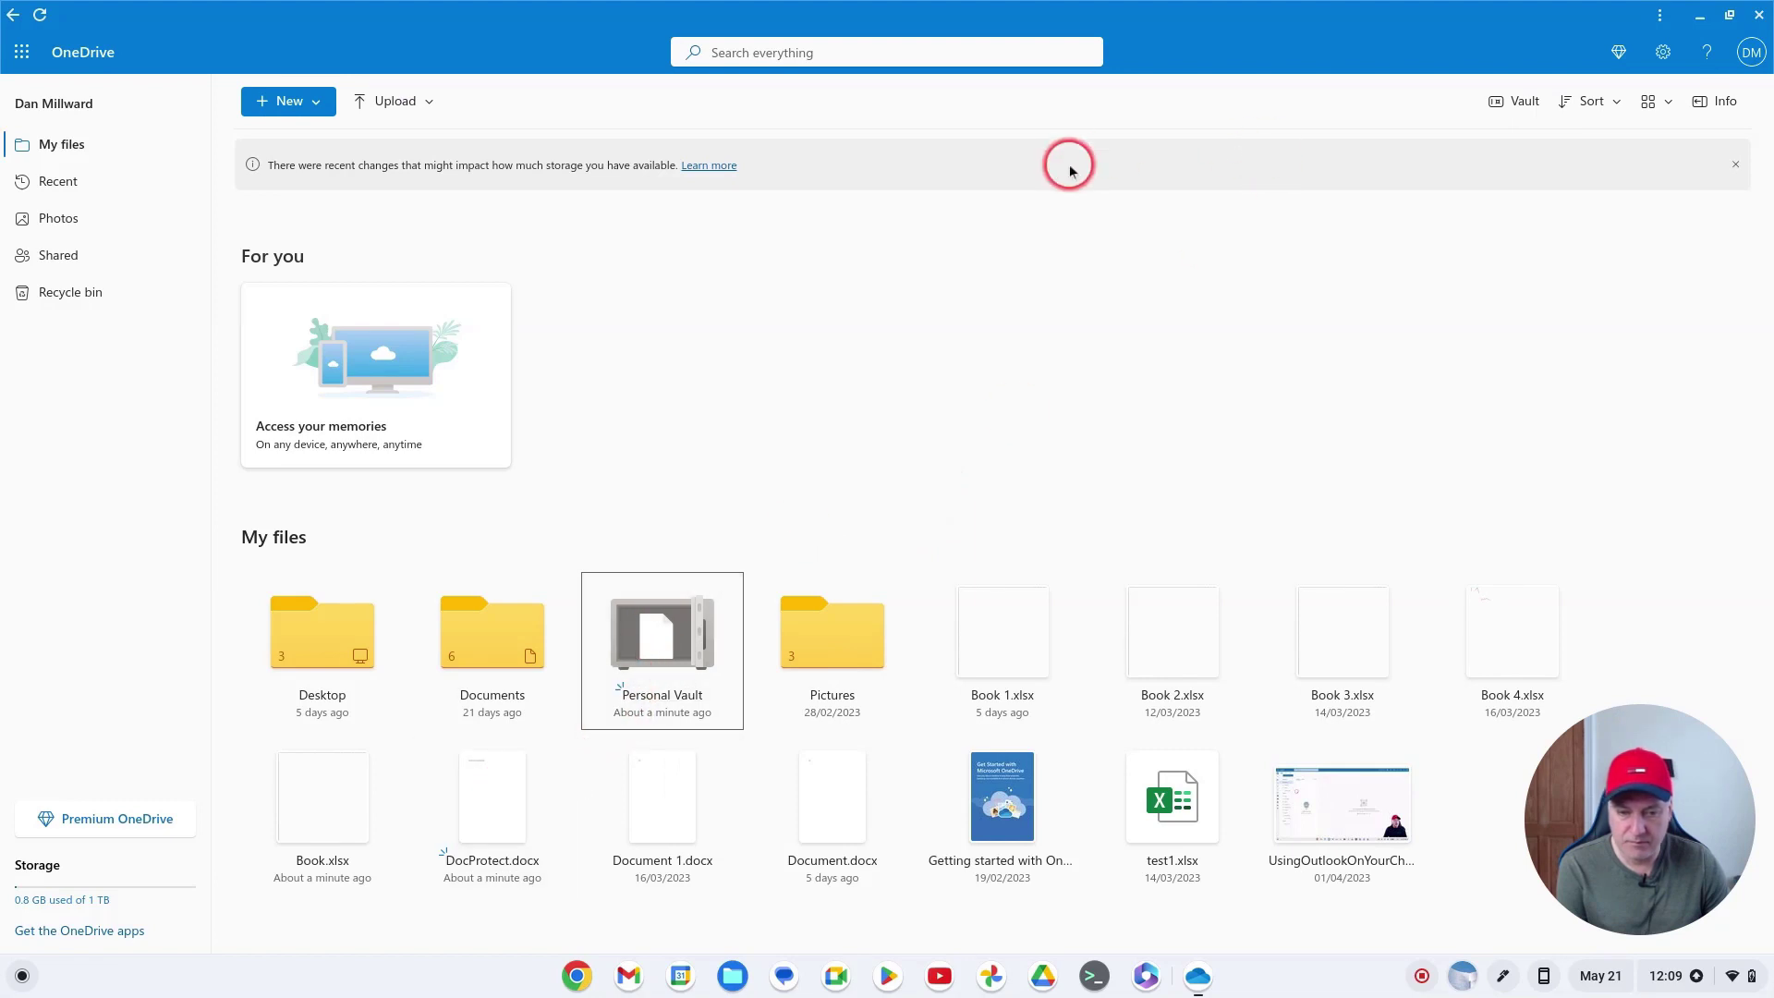
# Step: View the premium plans page and the Personal Vault options page, then close OneDrive
pyautogui.click(92, 819)
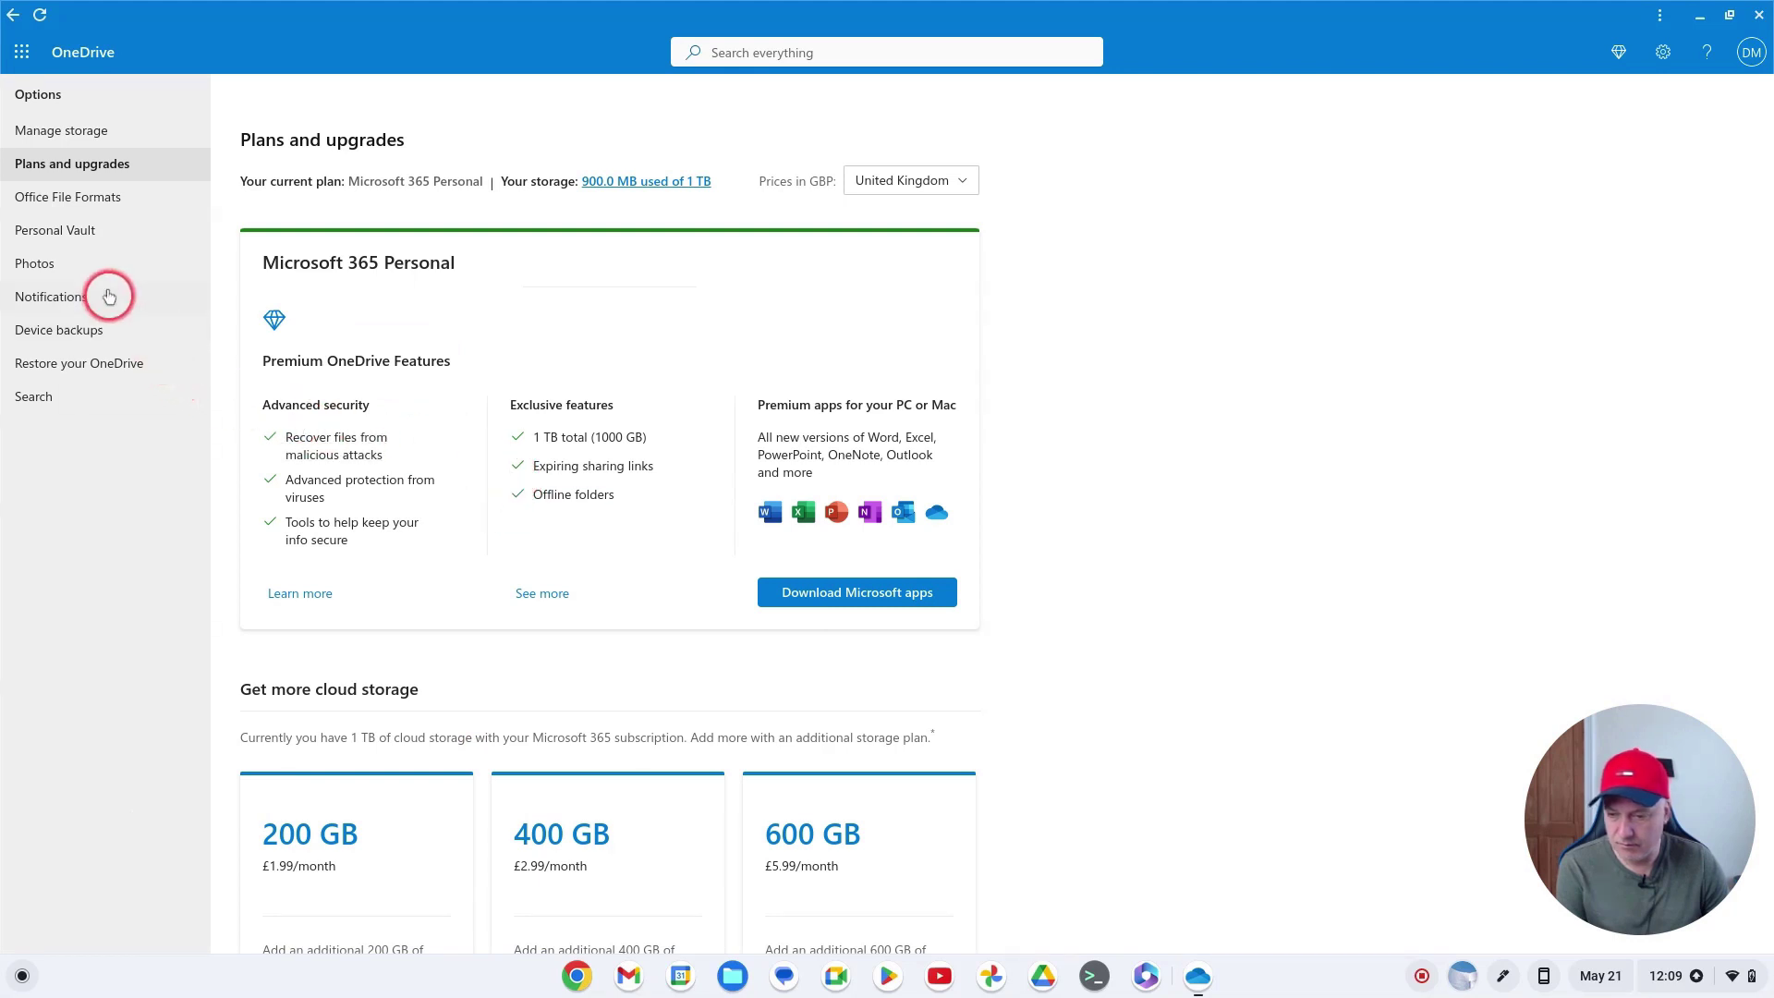
pyautogui.click(96, 232)
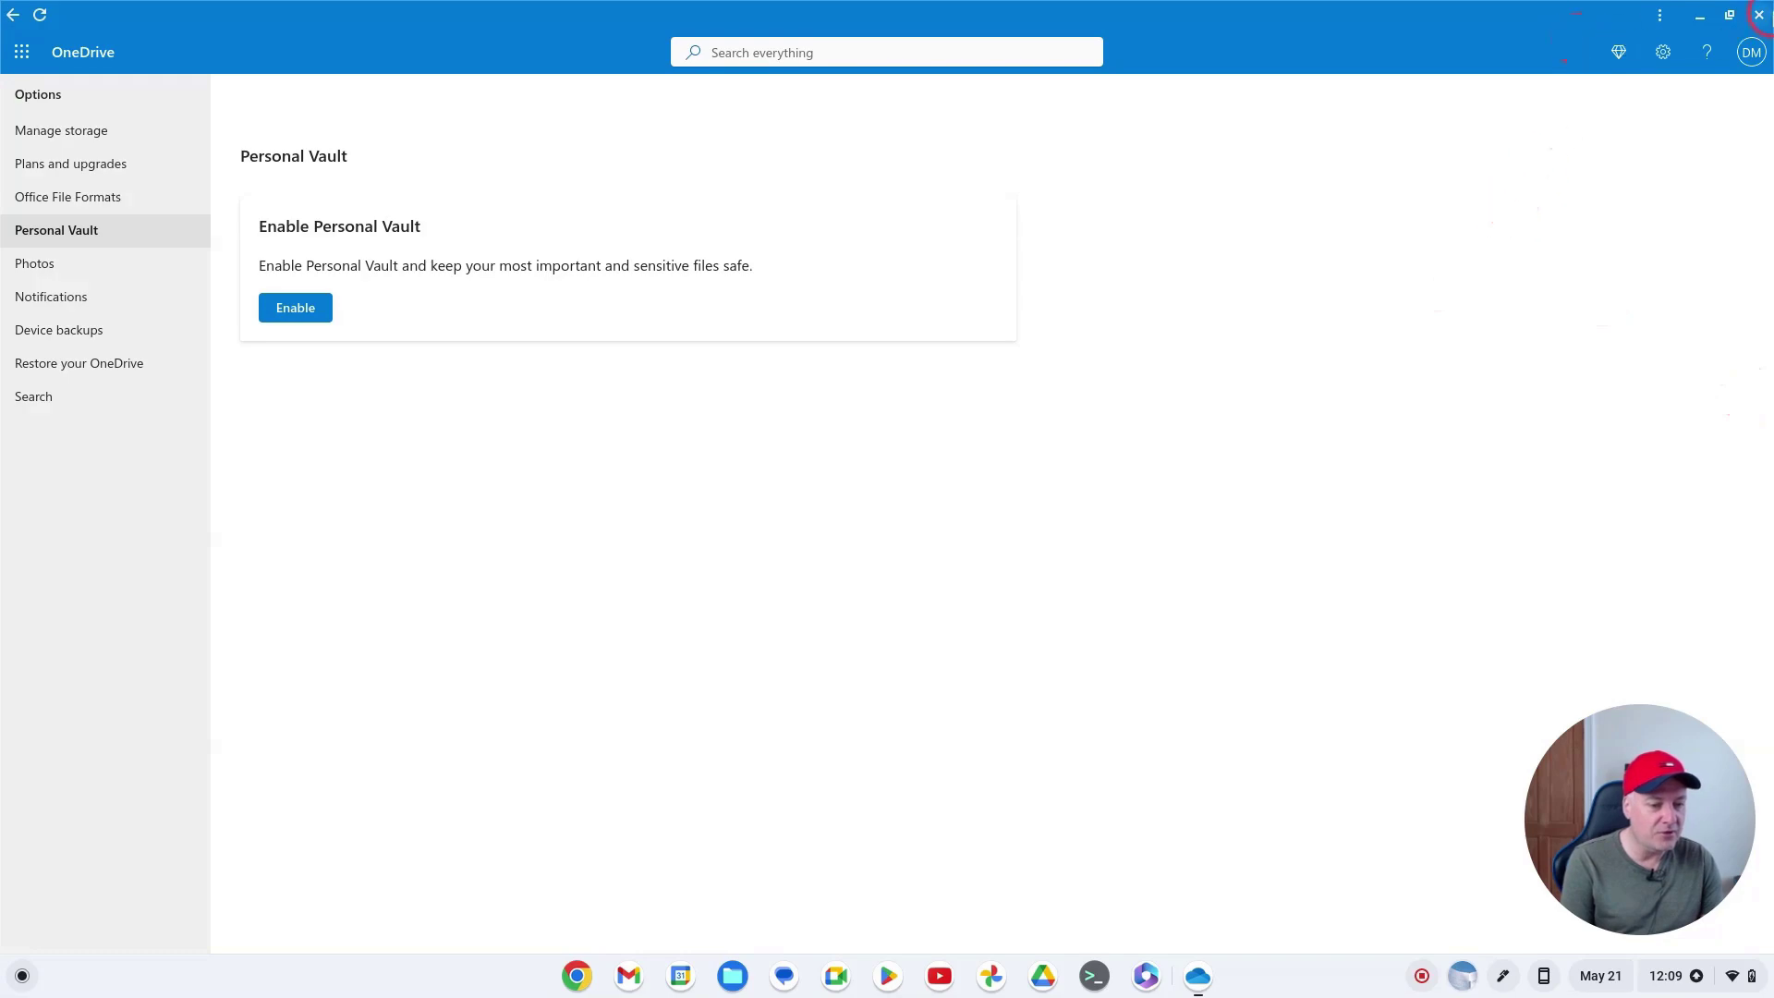
pyautogui.click(1760, 16)
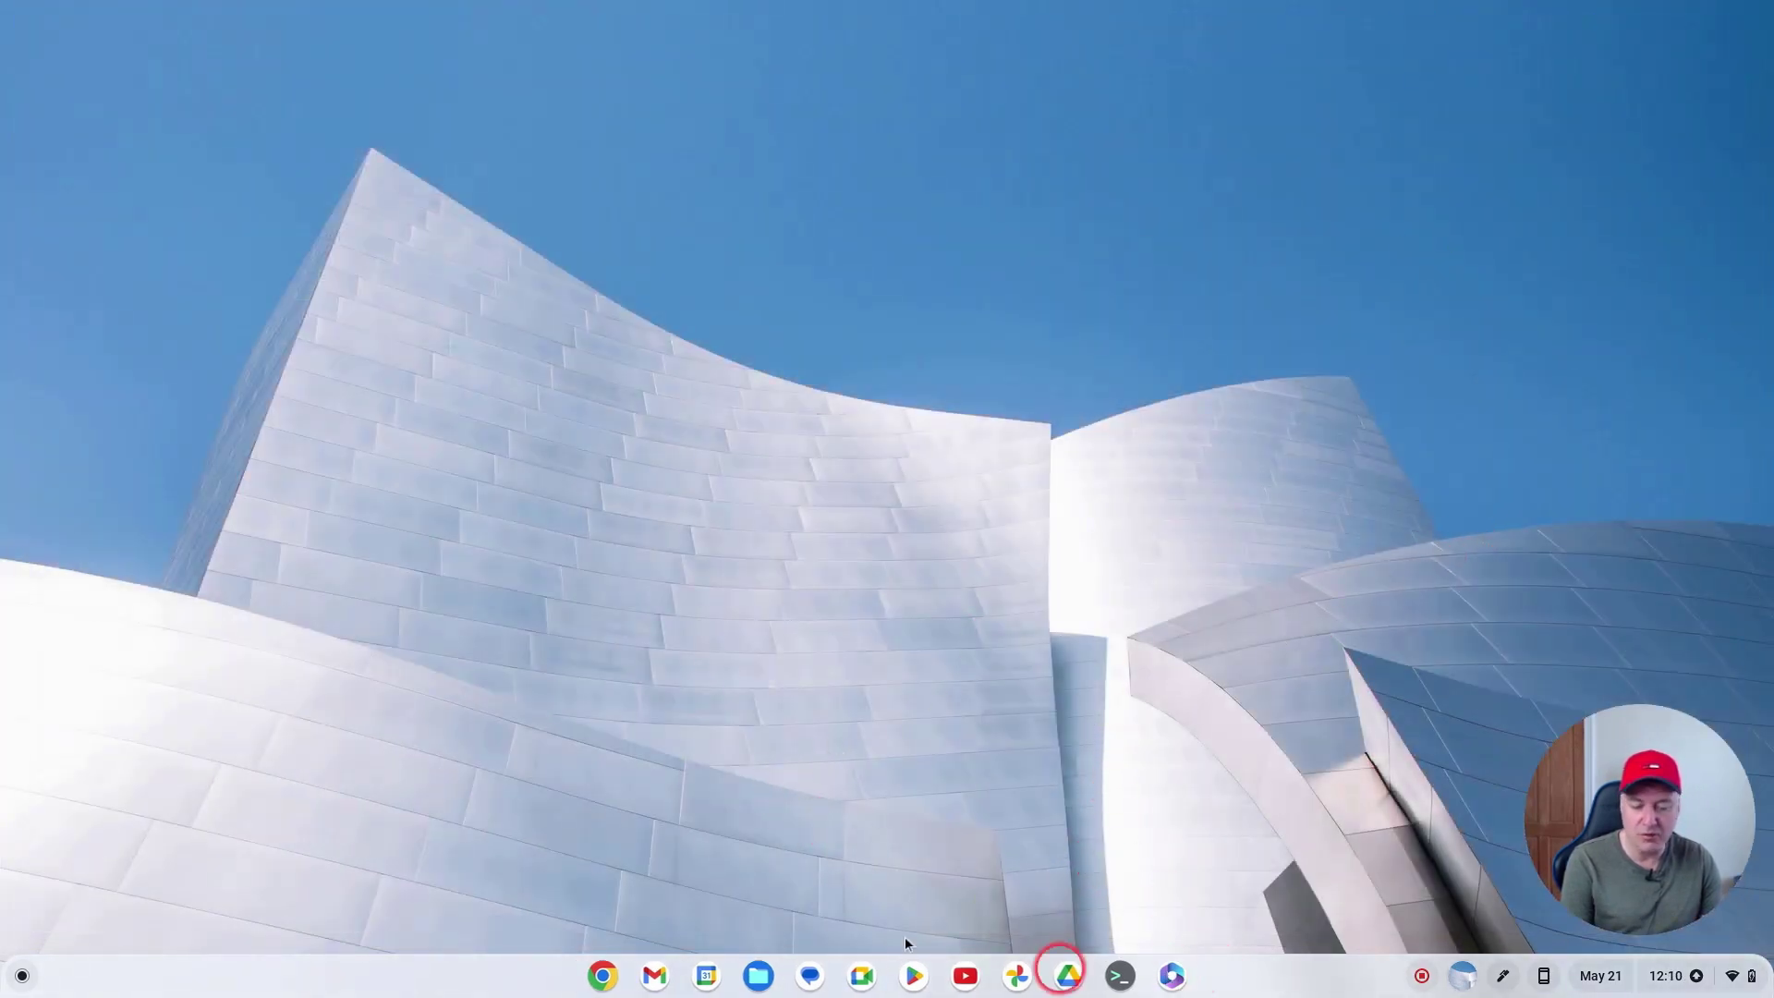
# Step: Relaunch OneDrive from the Microsoft 365 folder of the Chromebook's installed apps
pyautogui.click(22, 978)
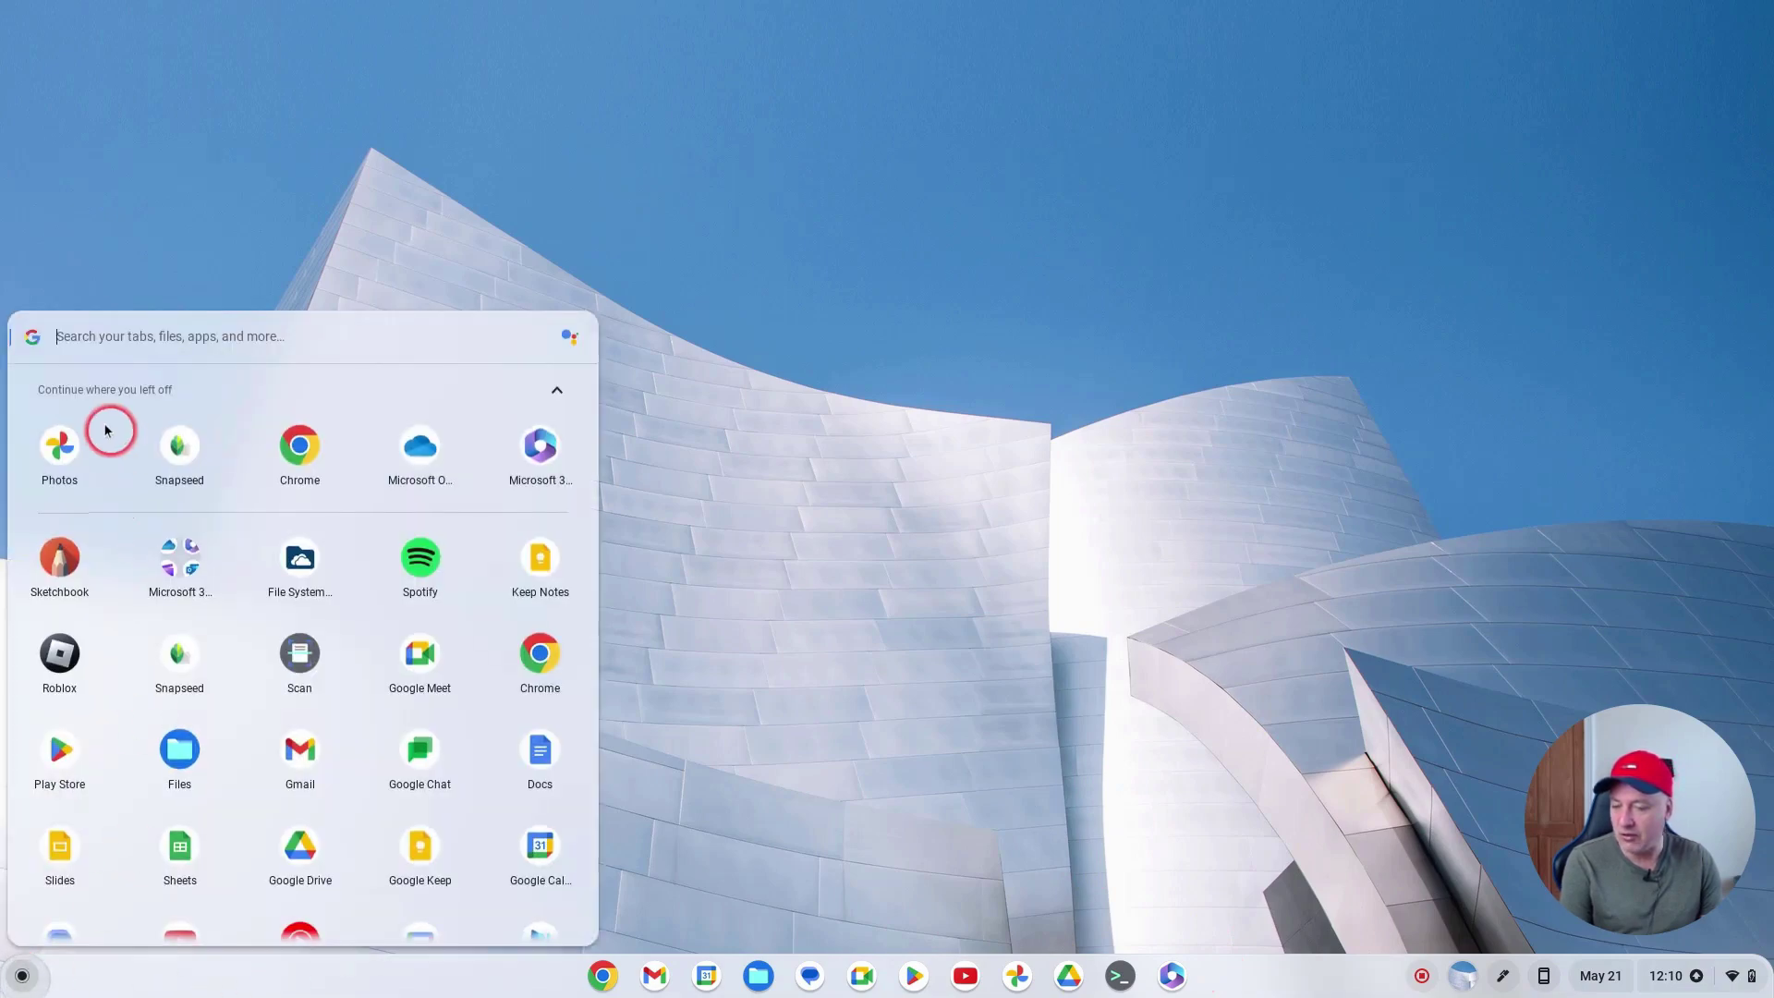
pyautogui.click(179, 578)
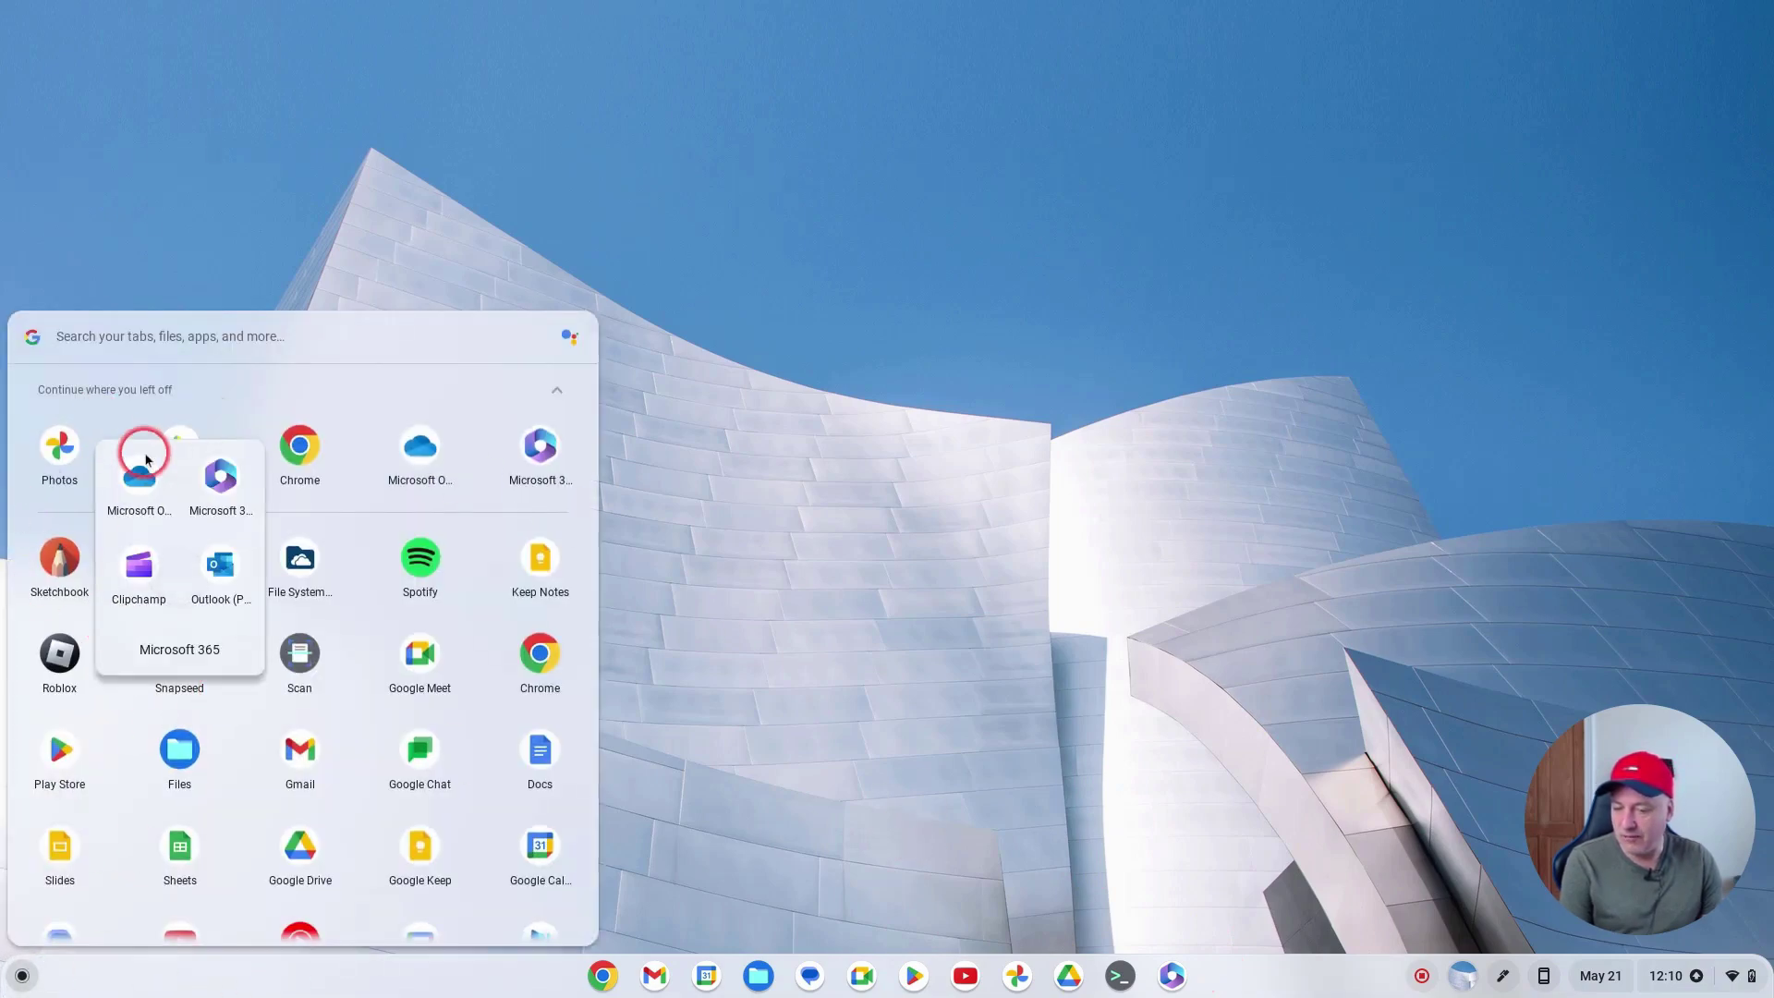
pyautogui.click(138, 480)
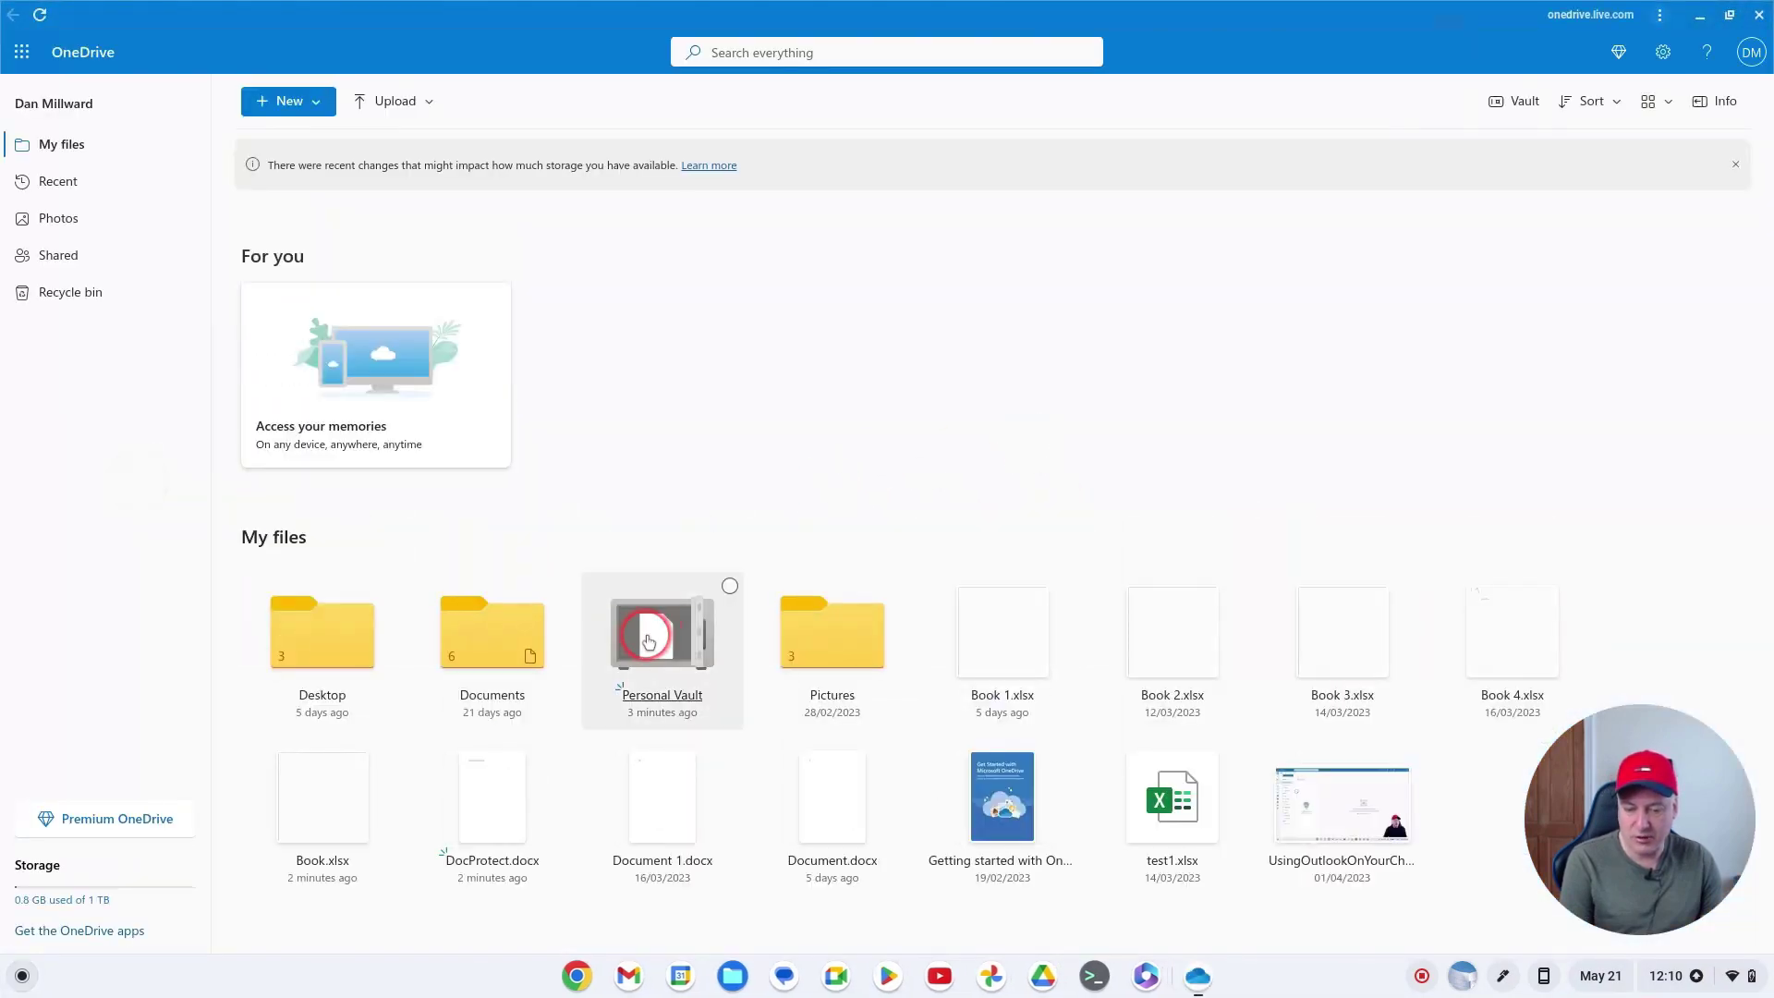
# Step: Look inside Personal Vault, return to My files, and check the actions available for the locked vault
pyautogui.click(616, 644)
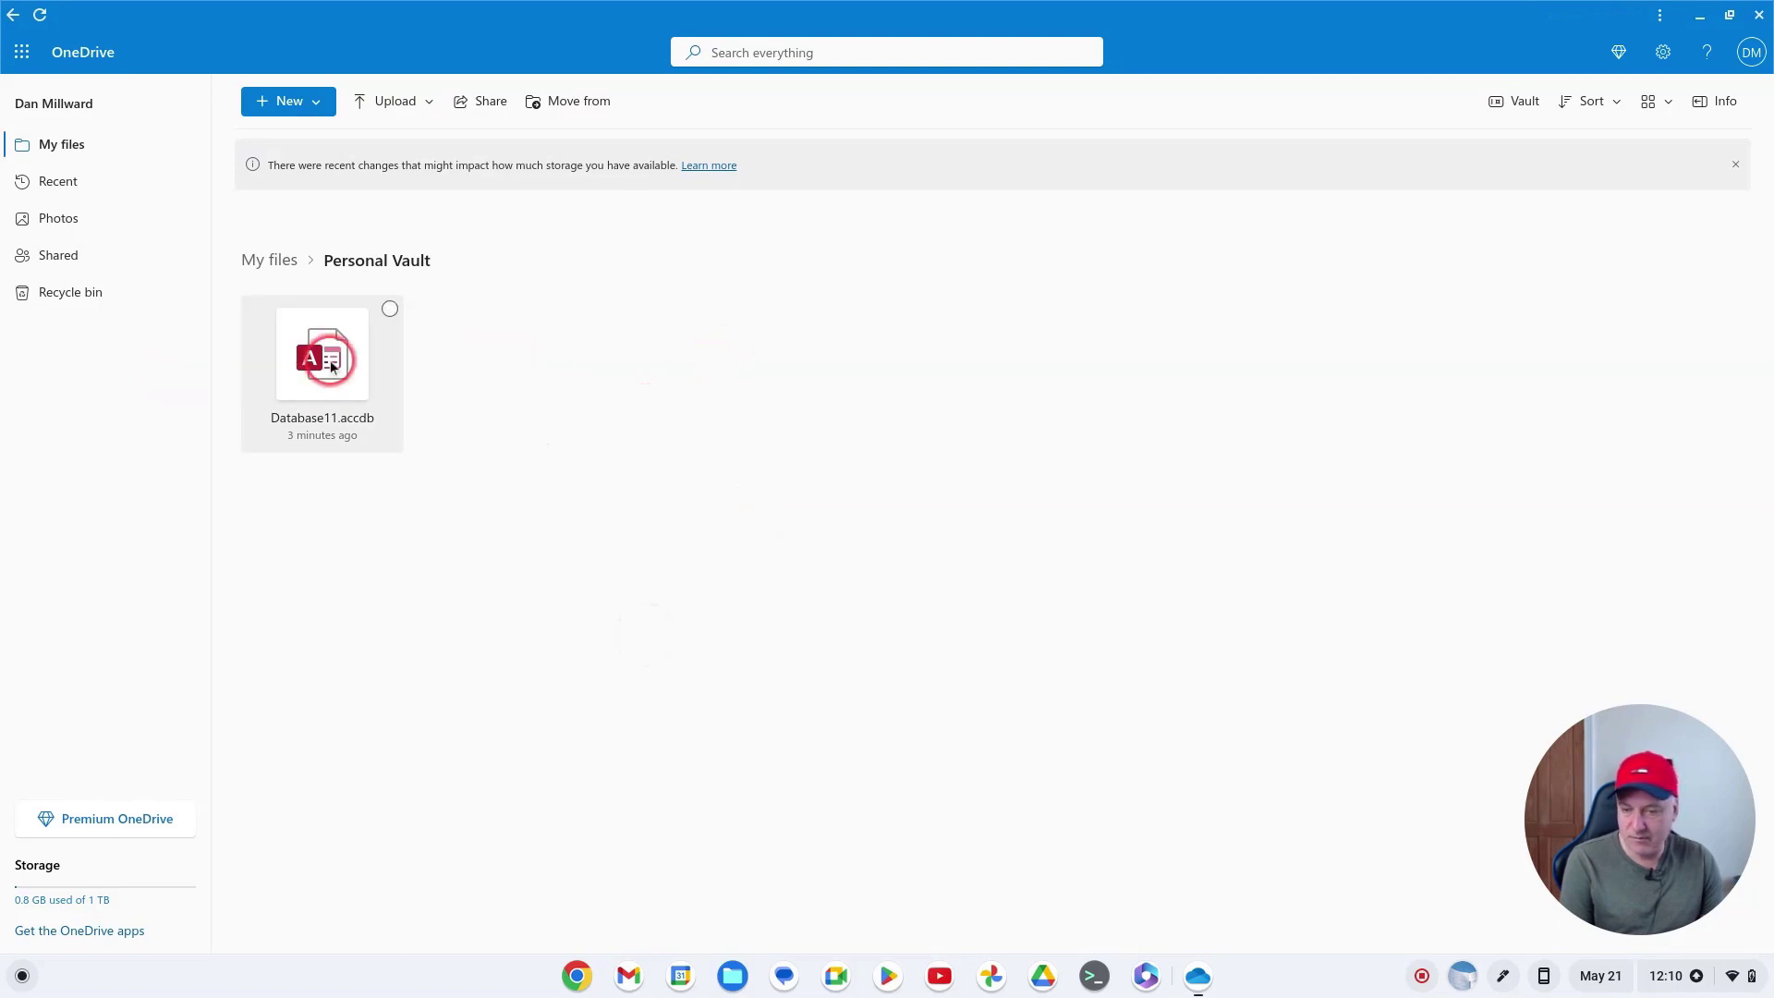
pyautogui.click(15, 17)
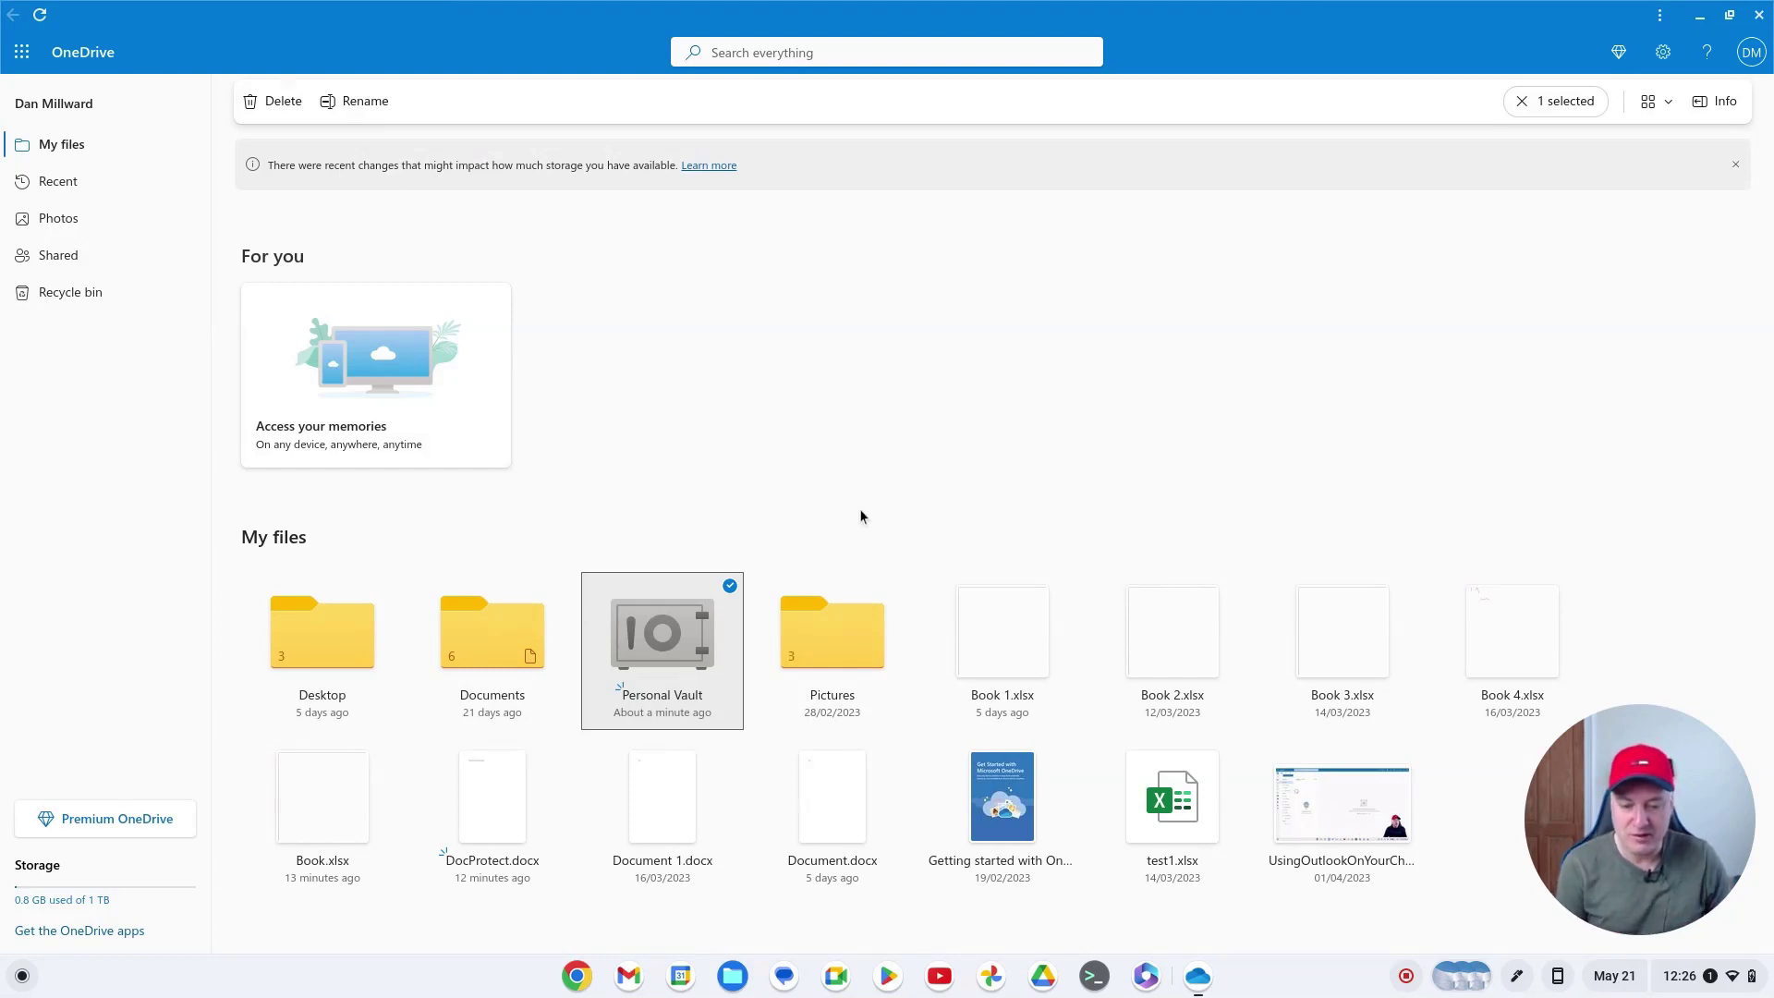
pyautogui.rightClick(664, 625)
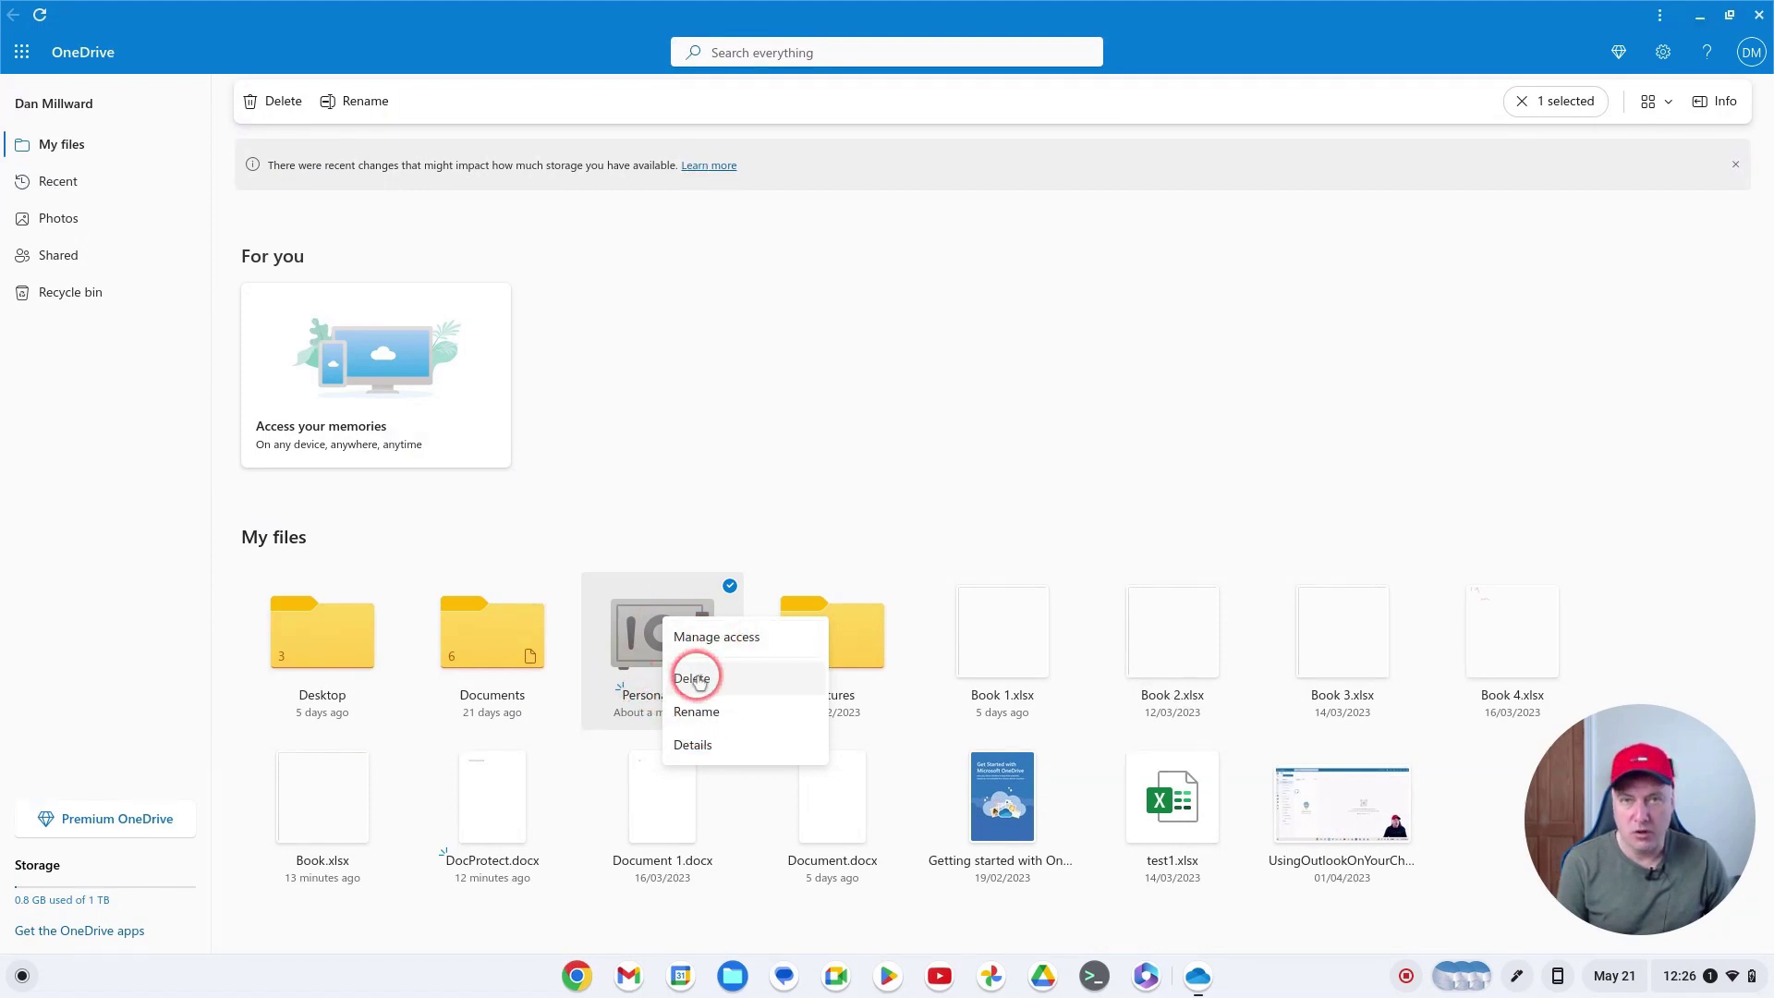
pyautogui.click(784, 480)
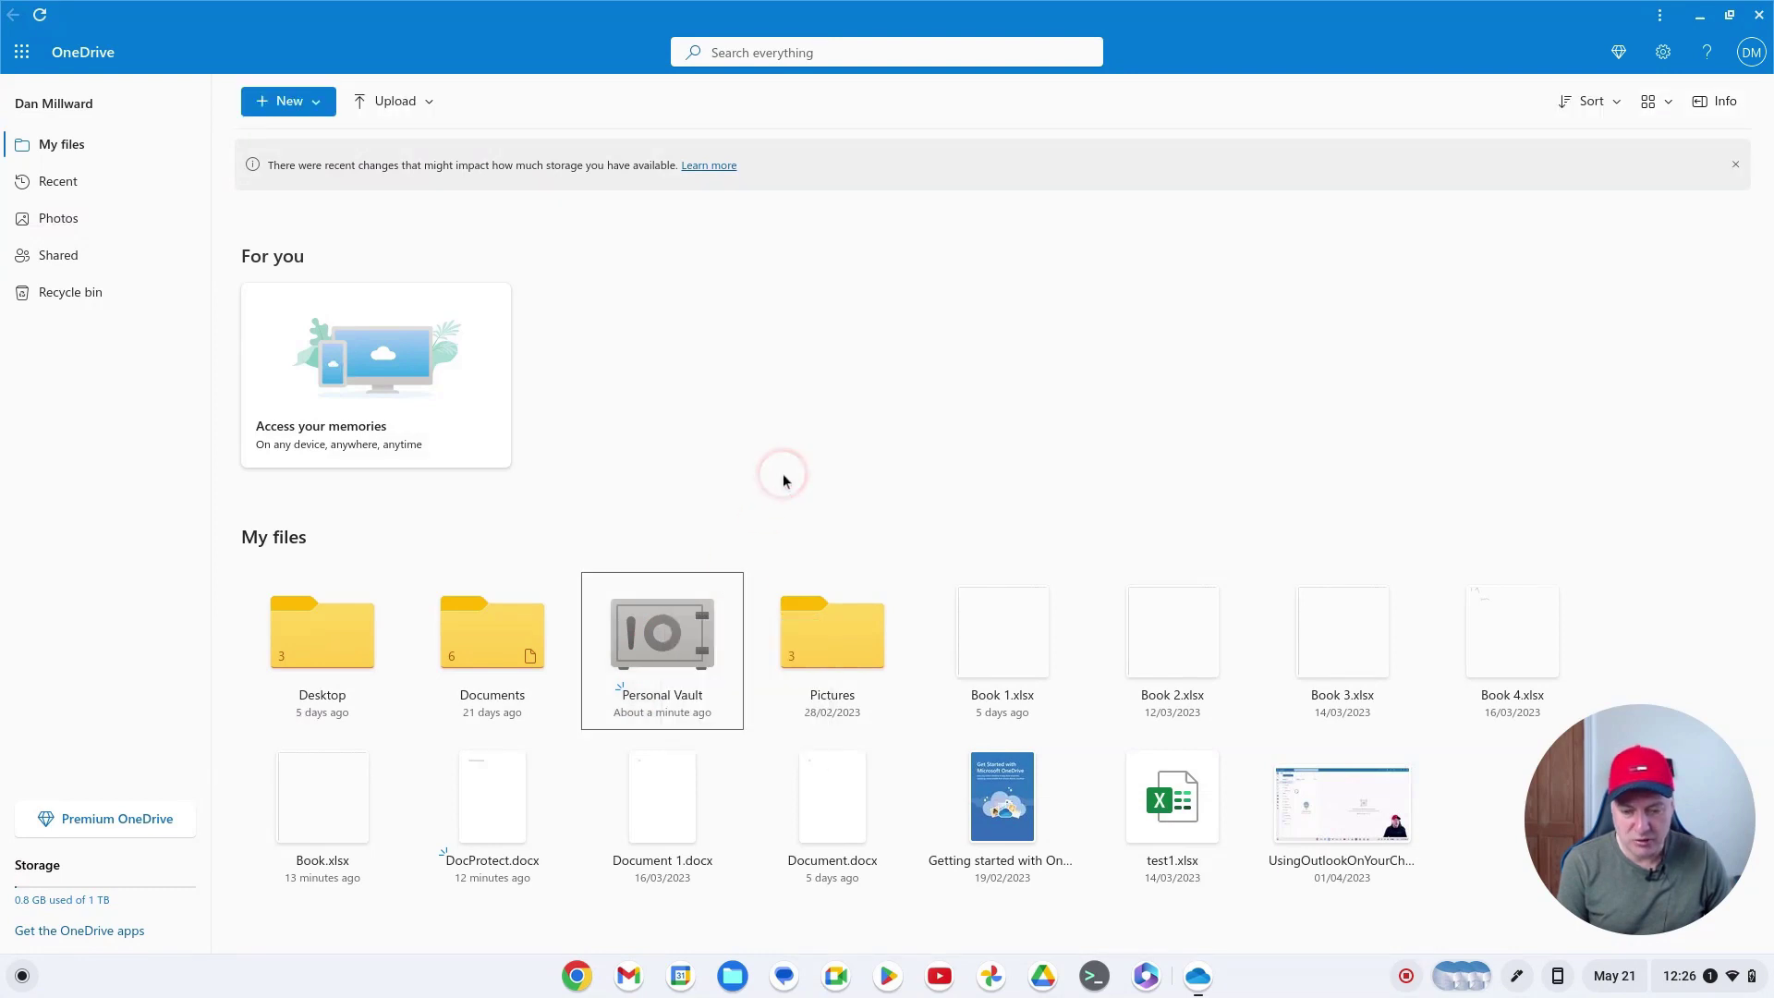
# Step: Check the actions available for the locked Personal Vault, then start unlocking it with a verification code sent by e-mail
pyautogui.click(690, 637)
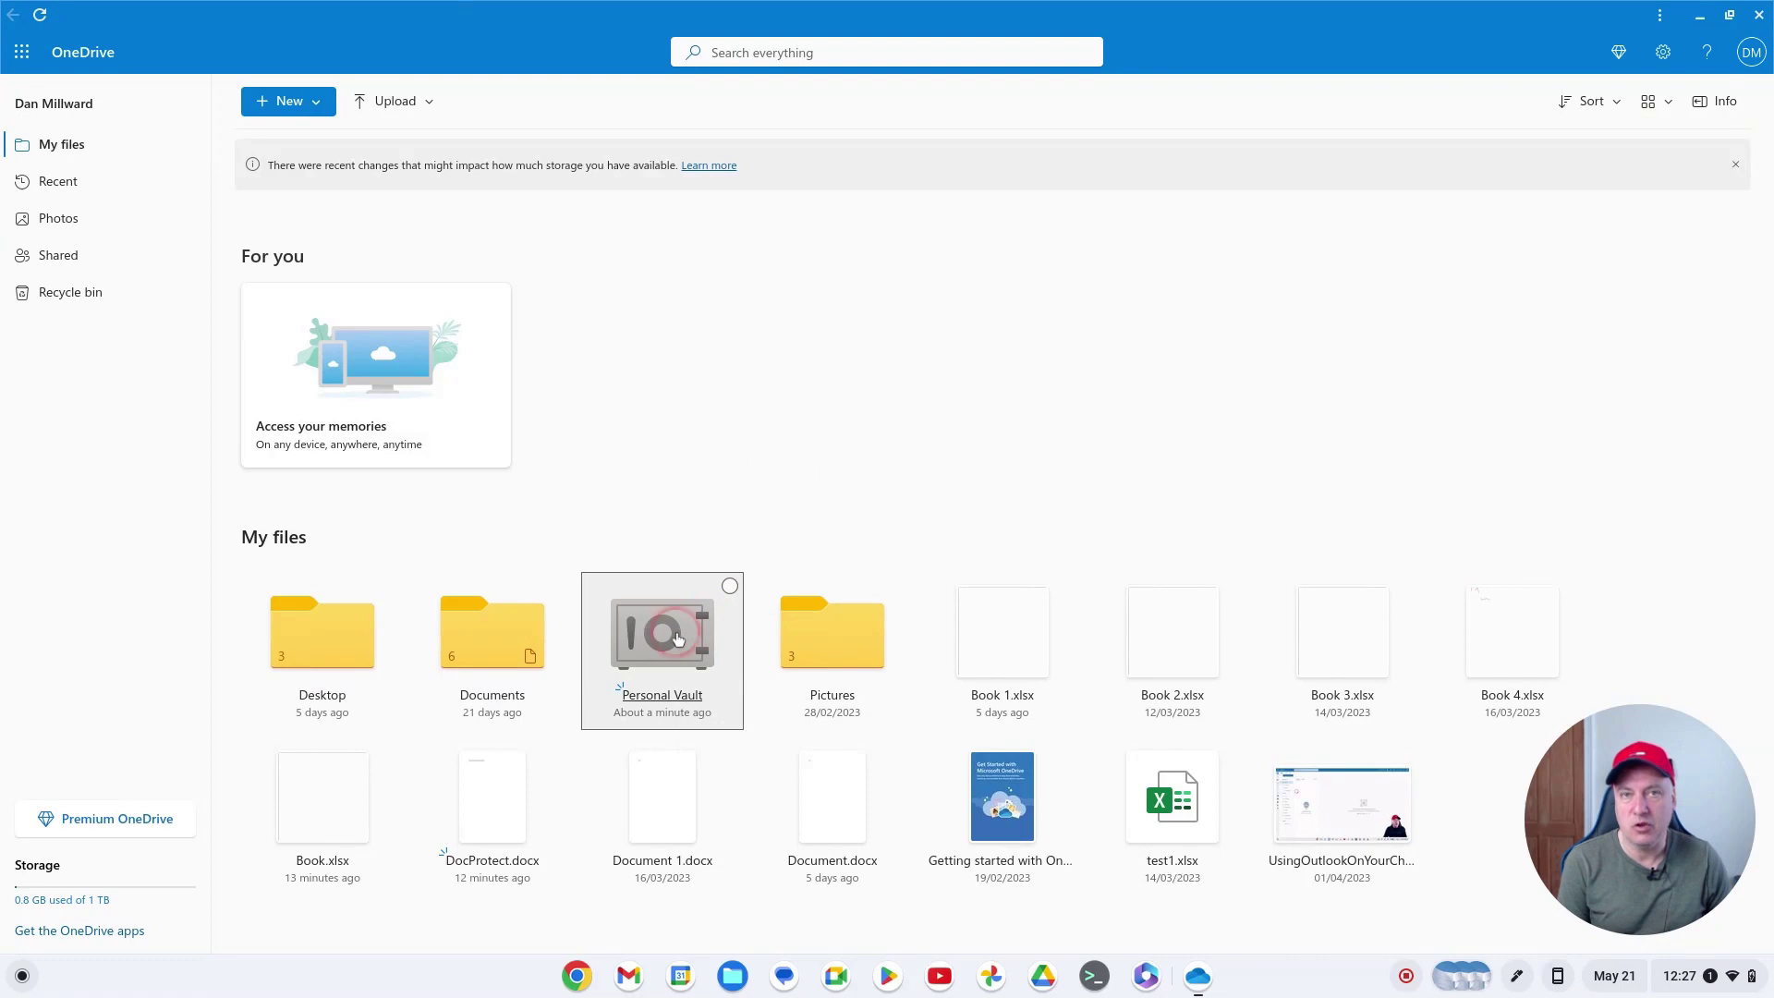
pyautogui.click(683, 637)
pyautogui.rightClick(682, 637)
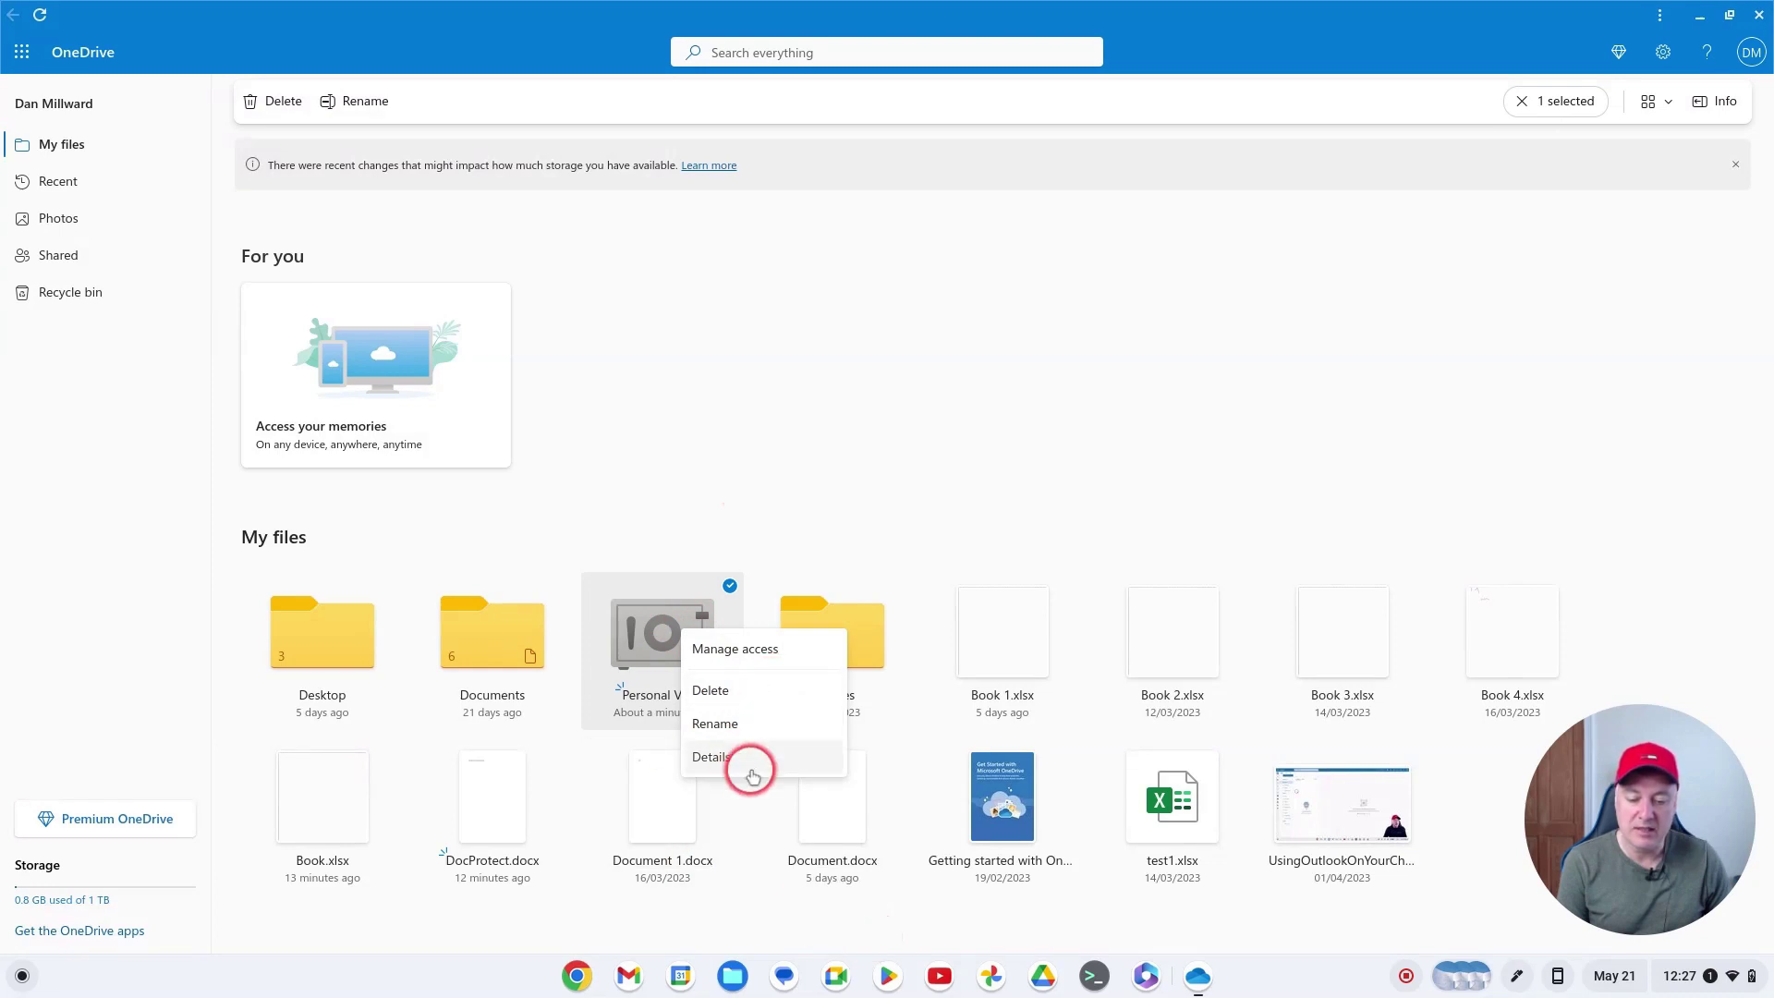
pyautogui.click(811, 499)
pyautogui.click(683, 632)
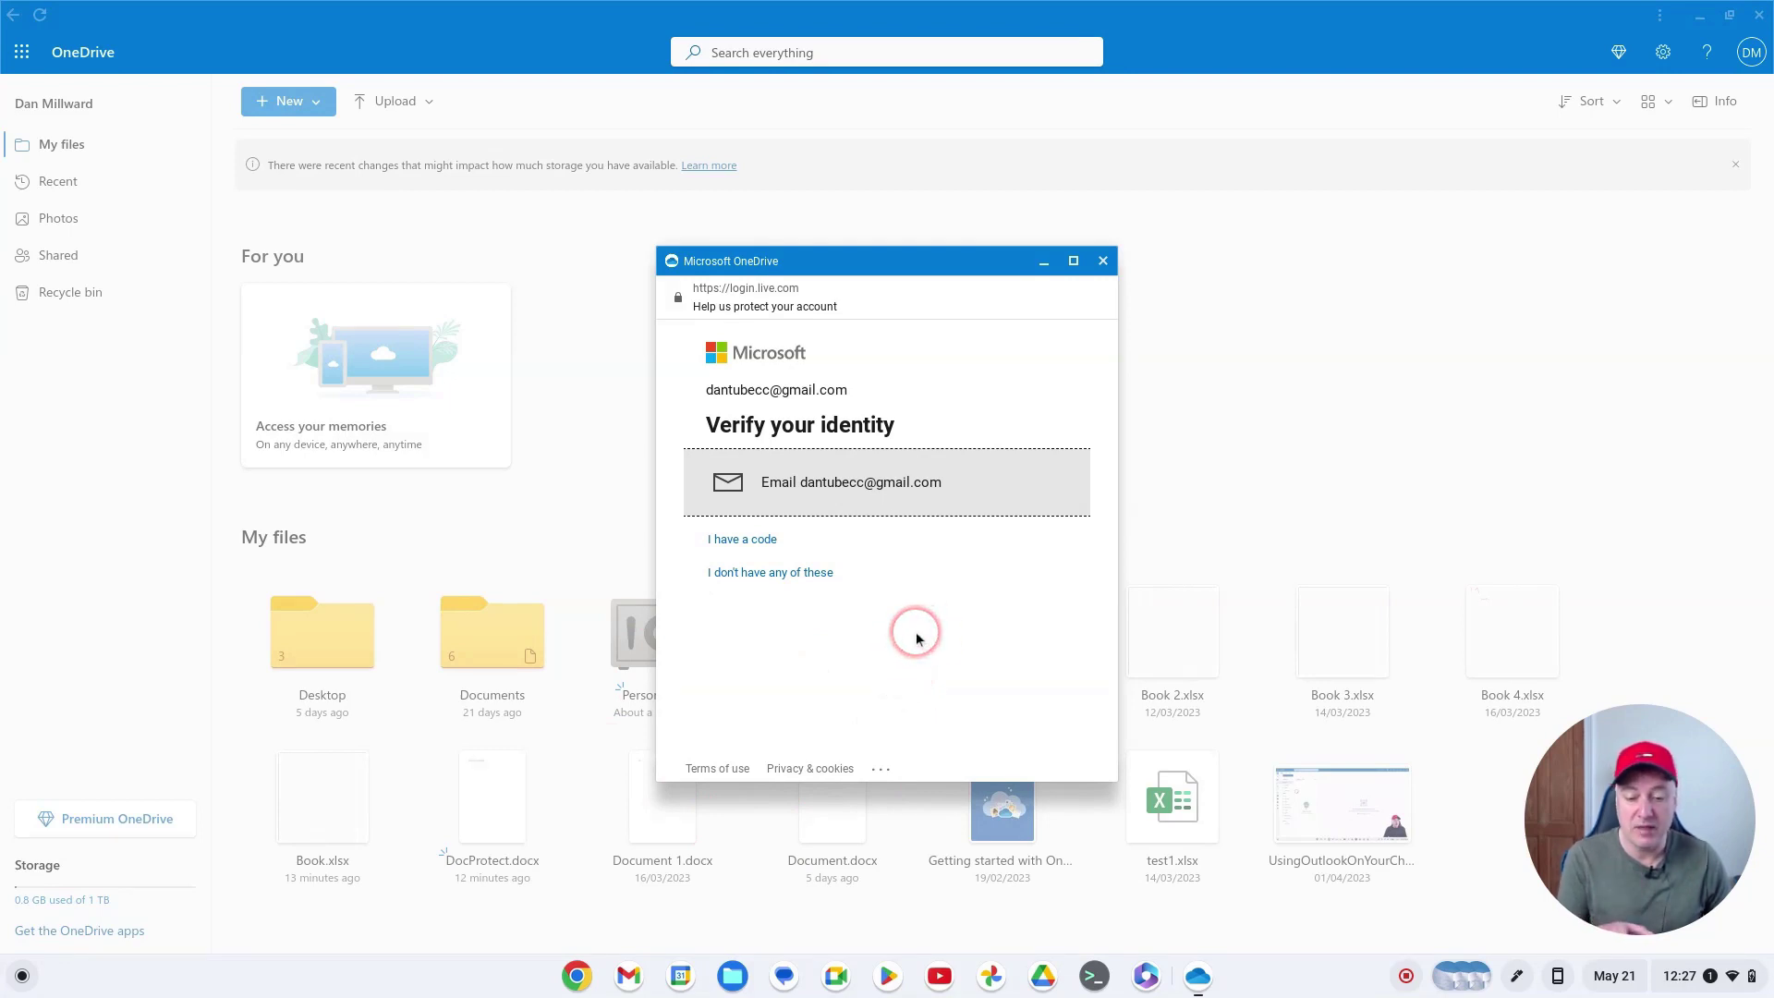
pyautogui.click(875, 490)
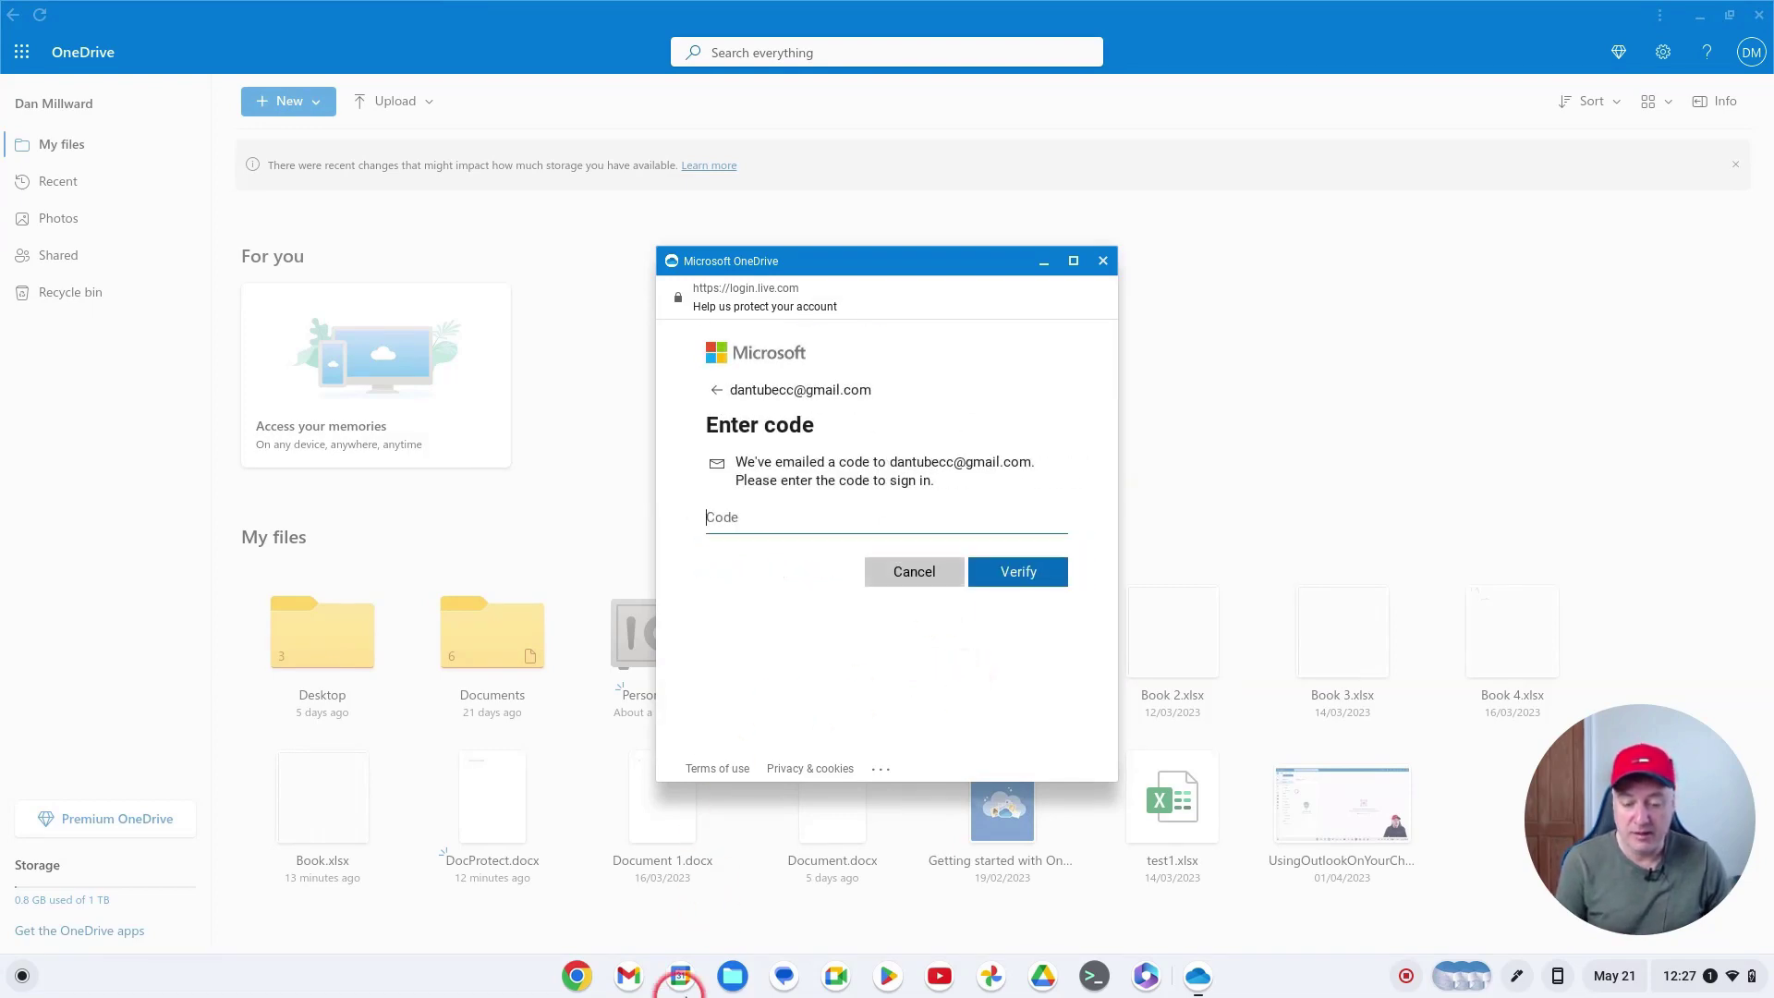
# Step: Get the verification code from the newest Microsoft account security message in Gmail and enter it to unlock Personal Vault
pyautogui.click(630, 976)
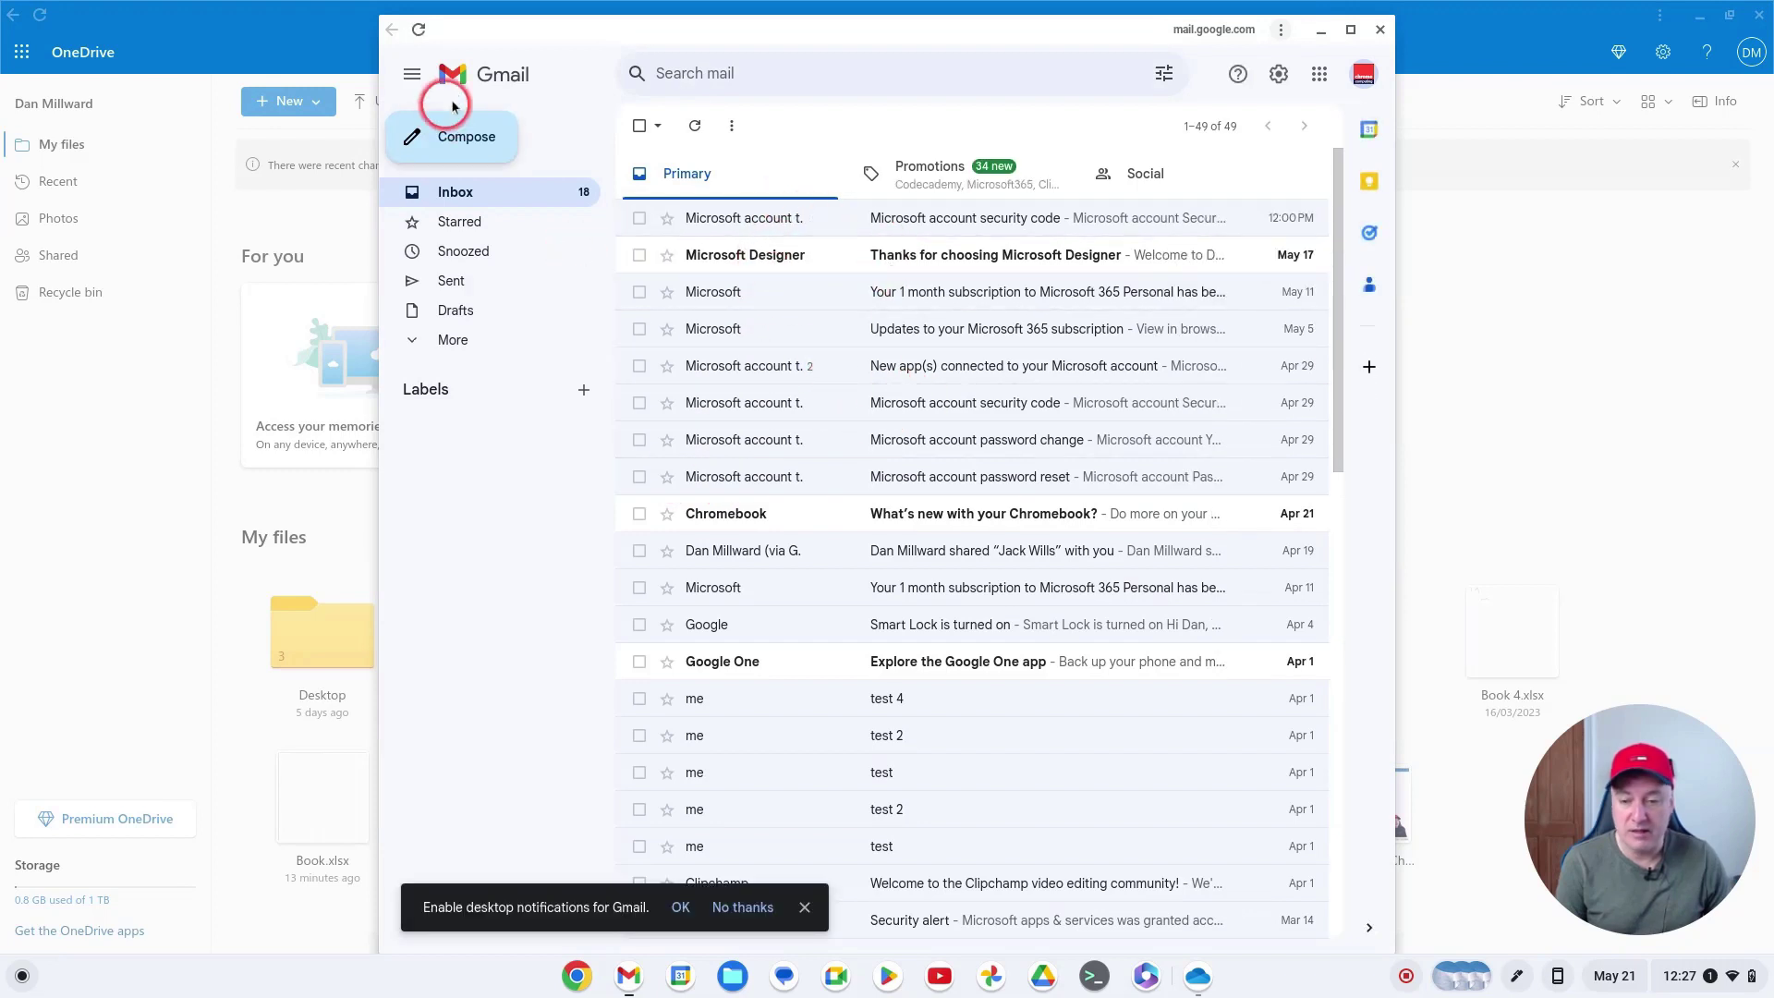
pyautogui.click(420, 31)
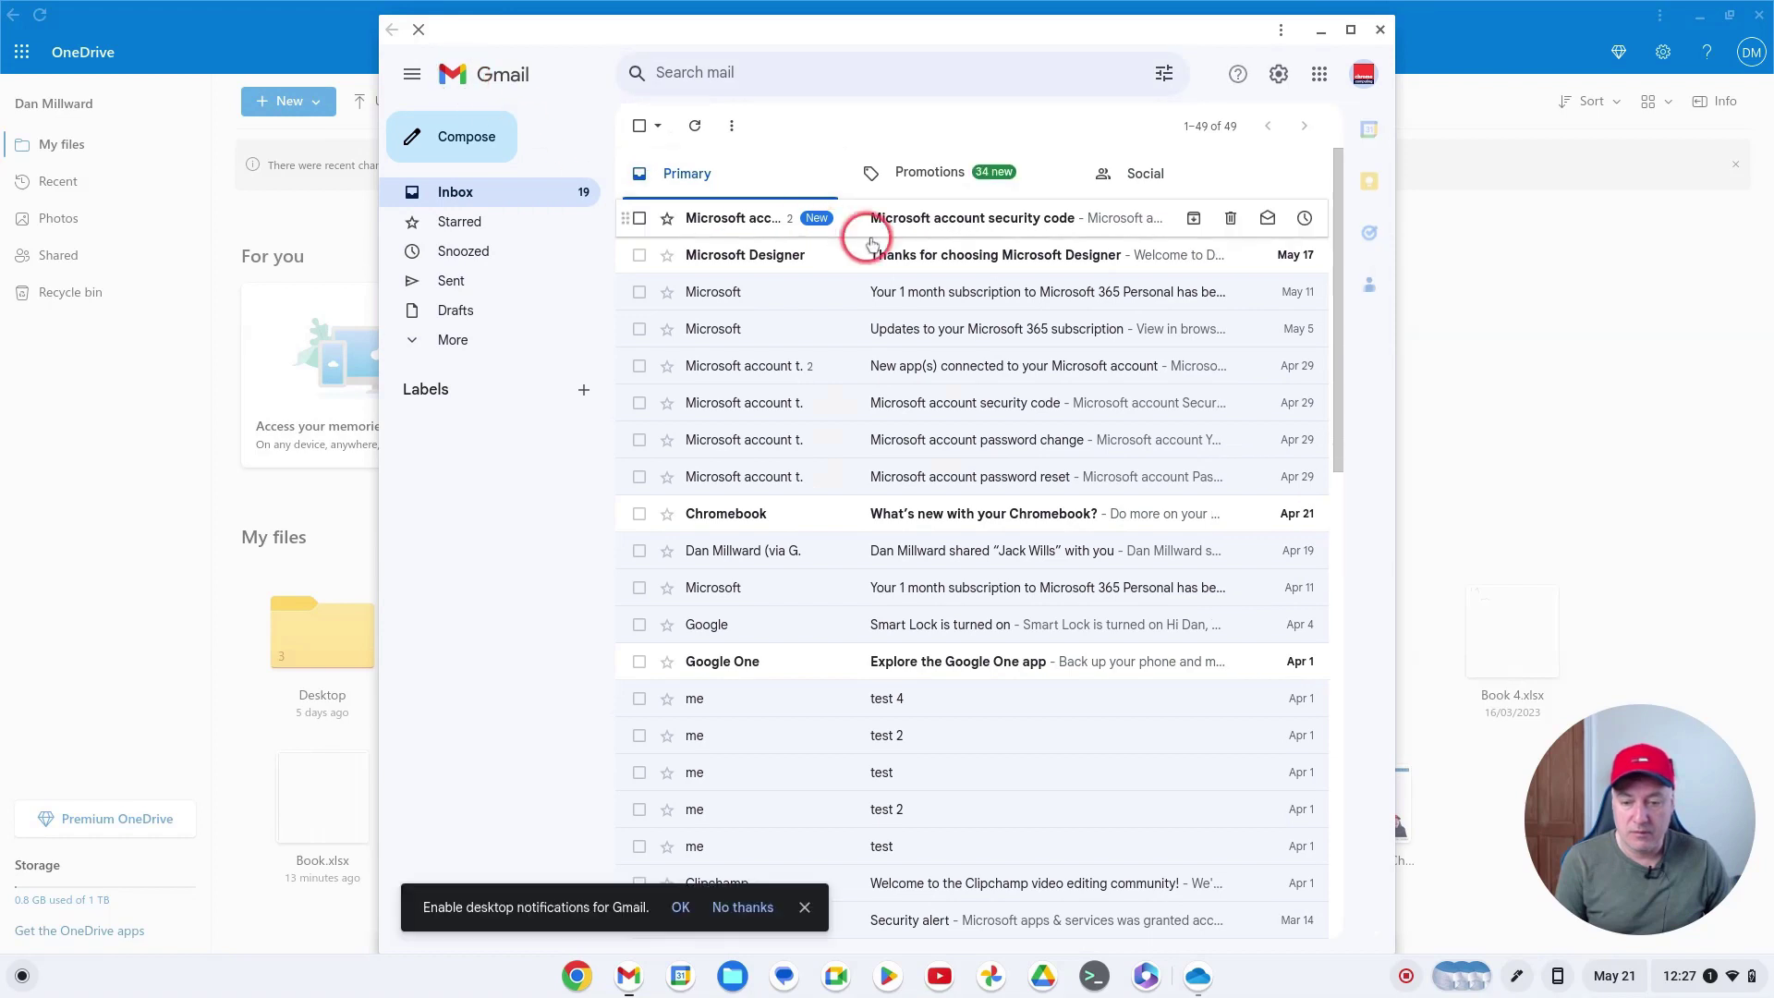
pyautogui.click(901, 224)
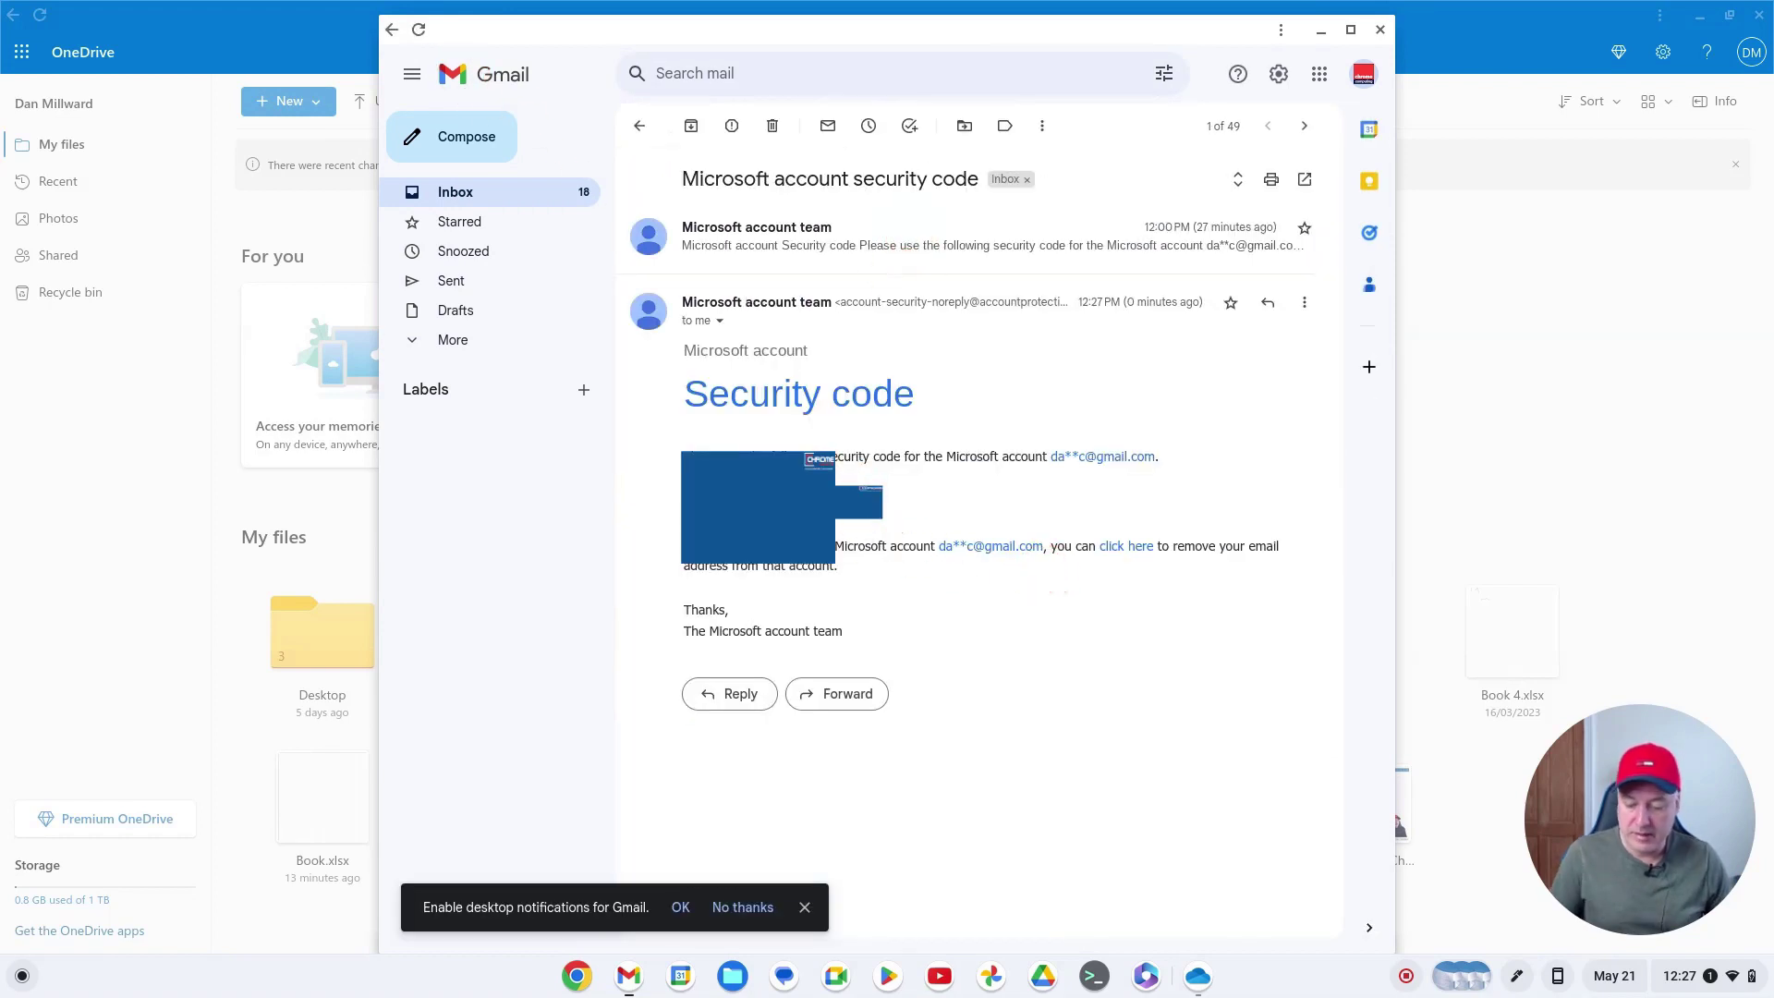
pyautogui.click(1380, 30)
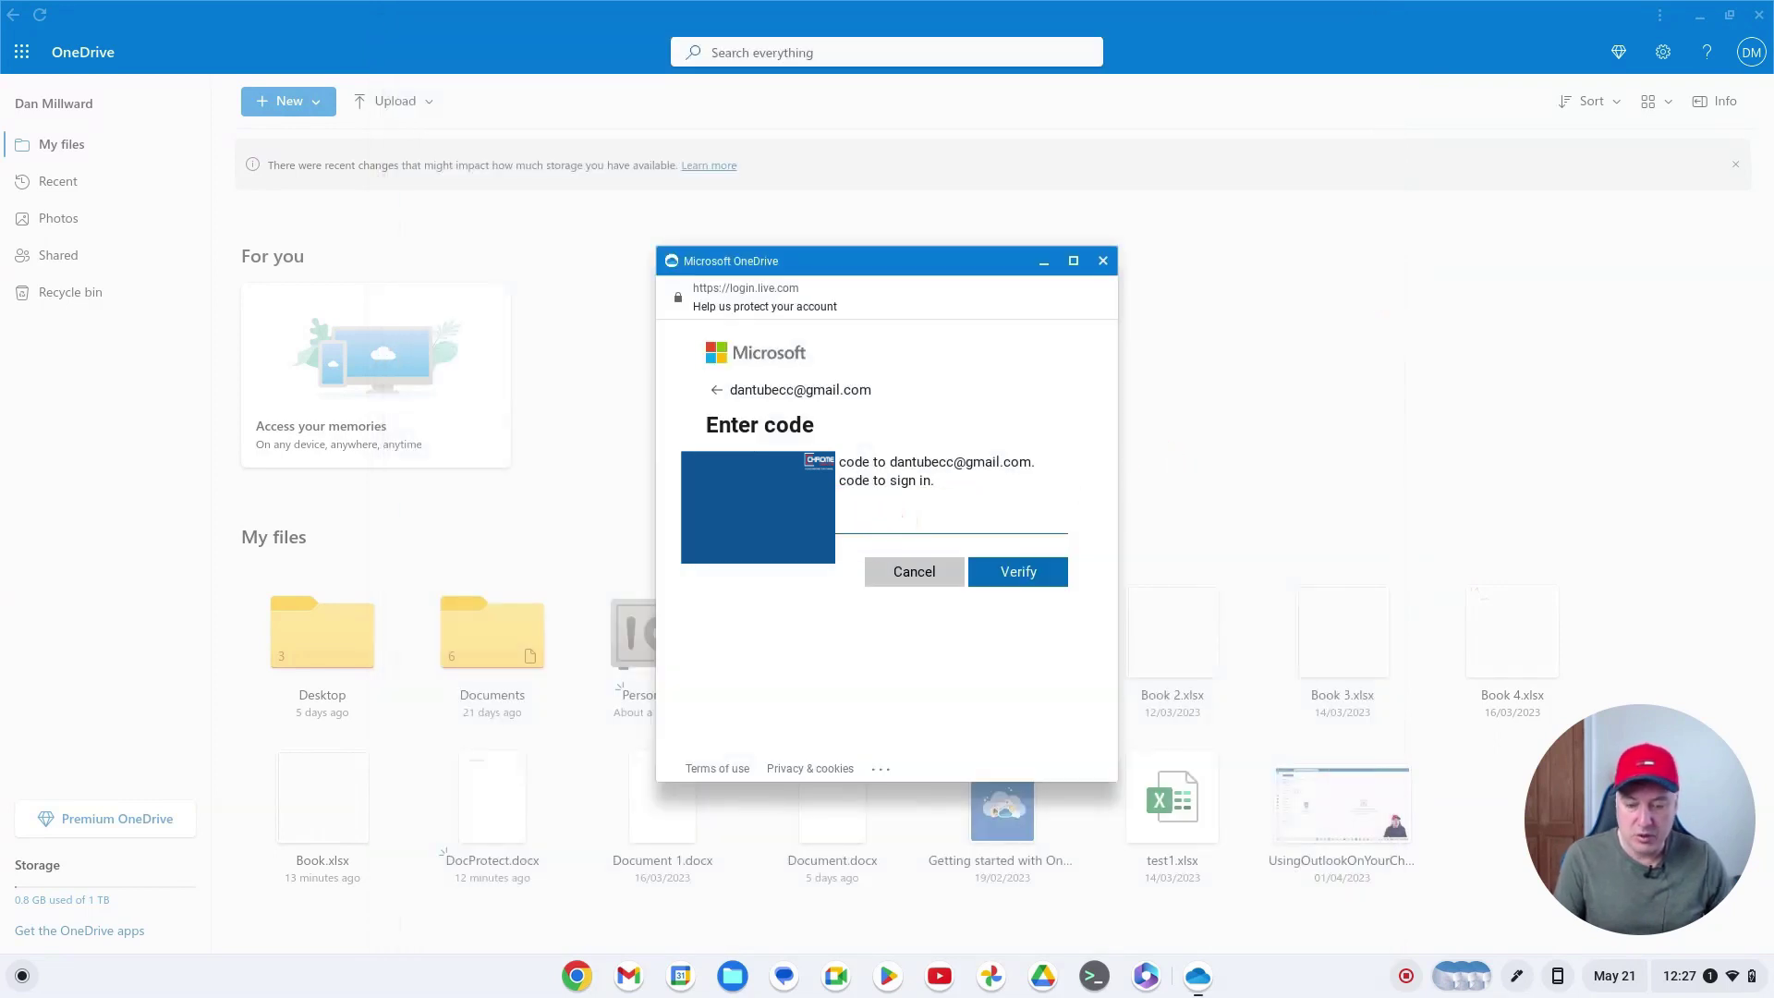
pyautogui.click(1012, 569)
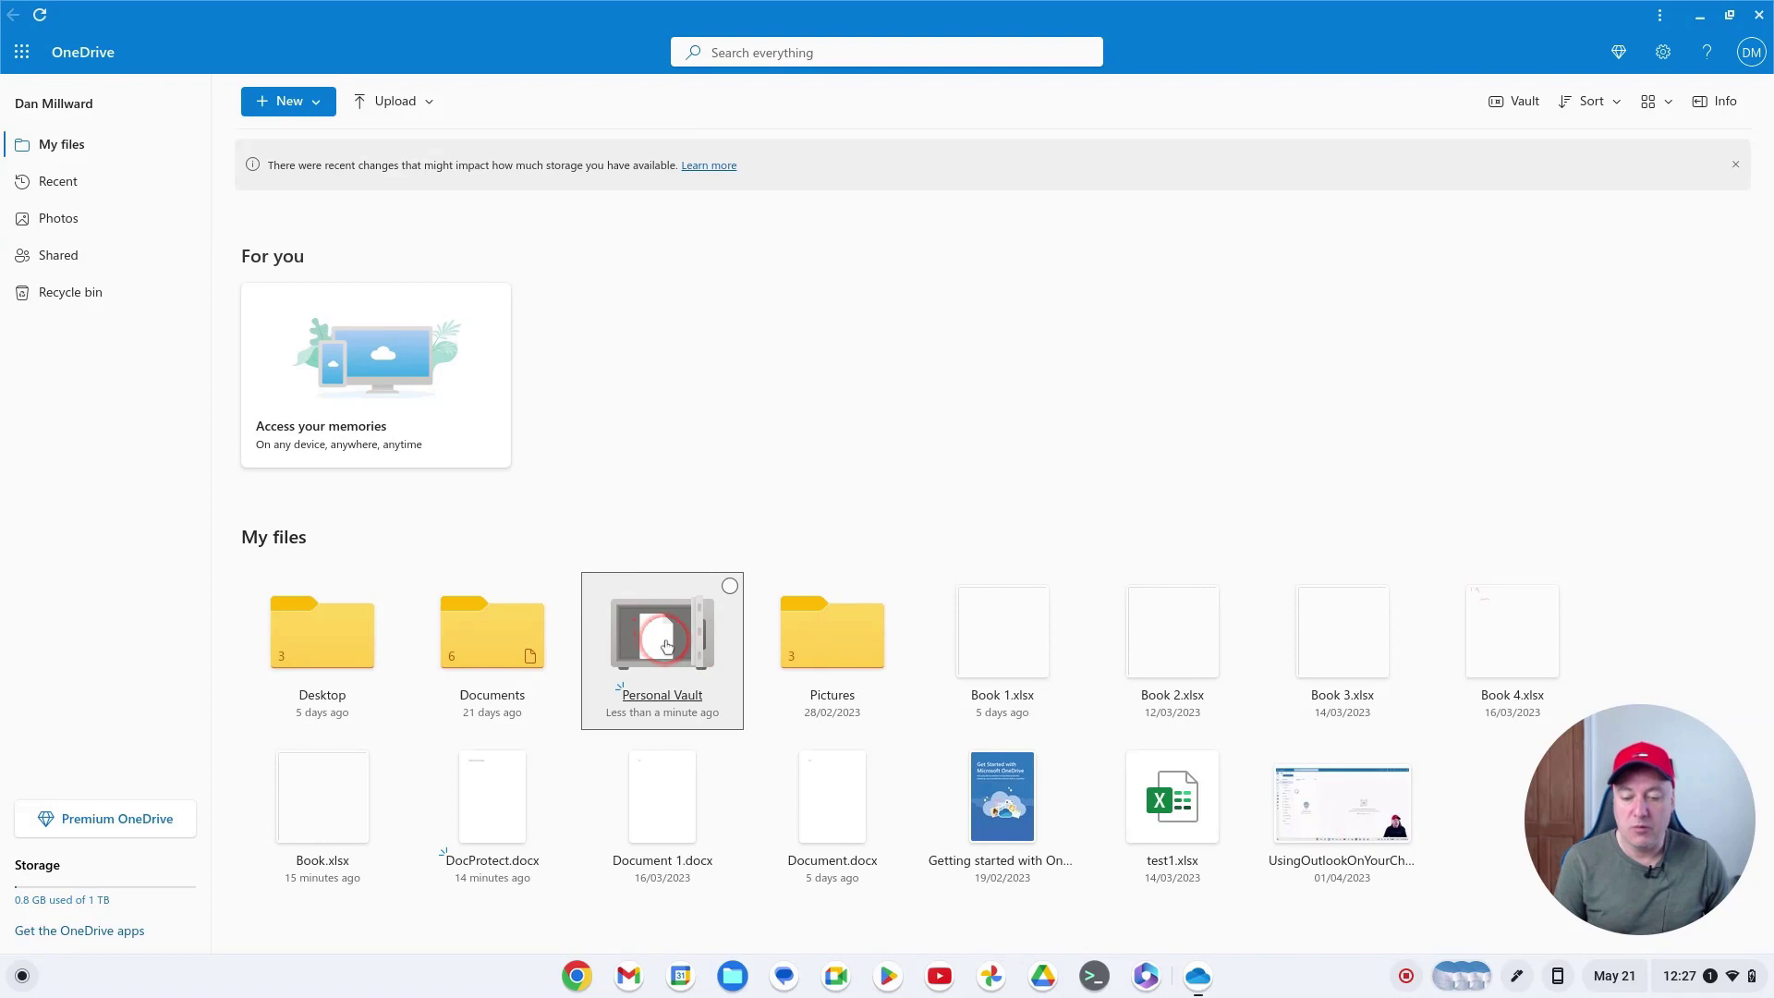
# Step: View the contents of the unlocked Personal Vault, then return to My files
pyautogui.click(666, 645)
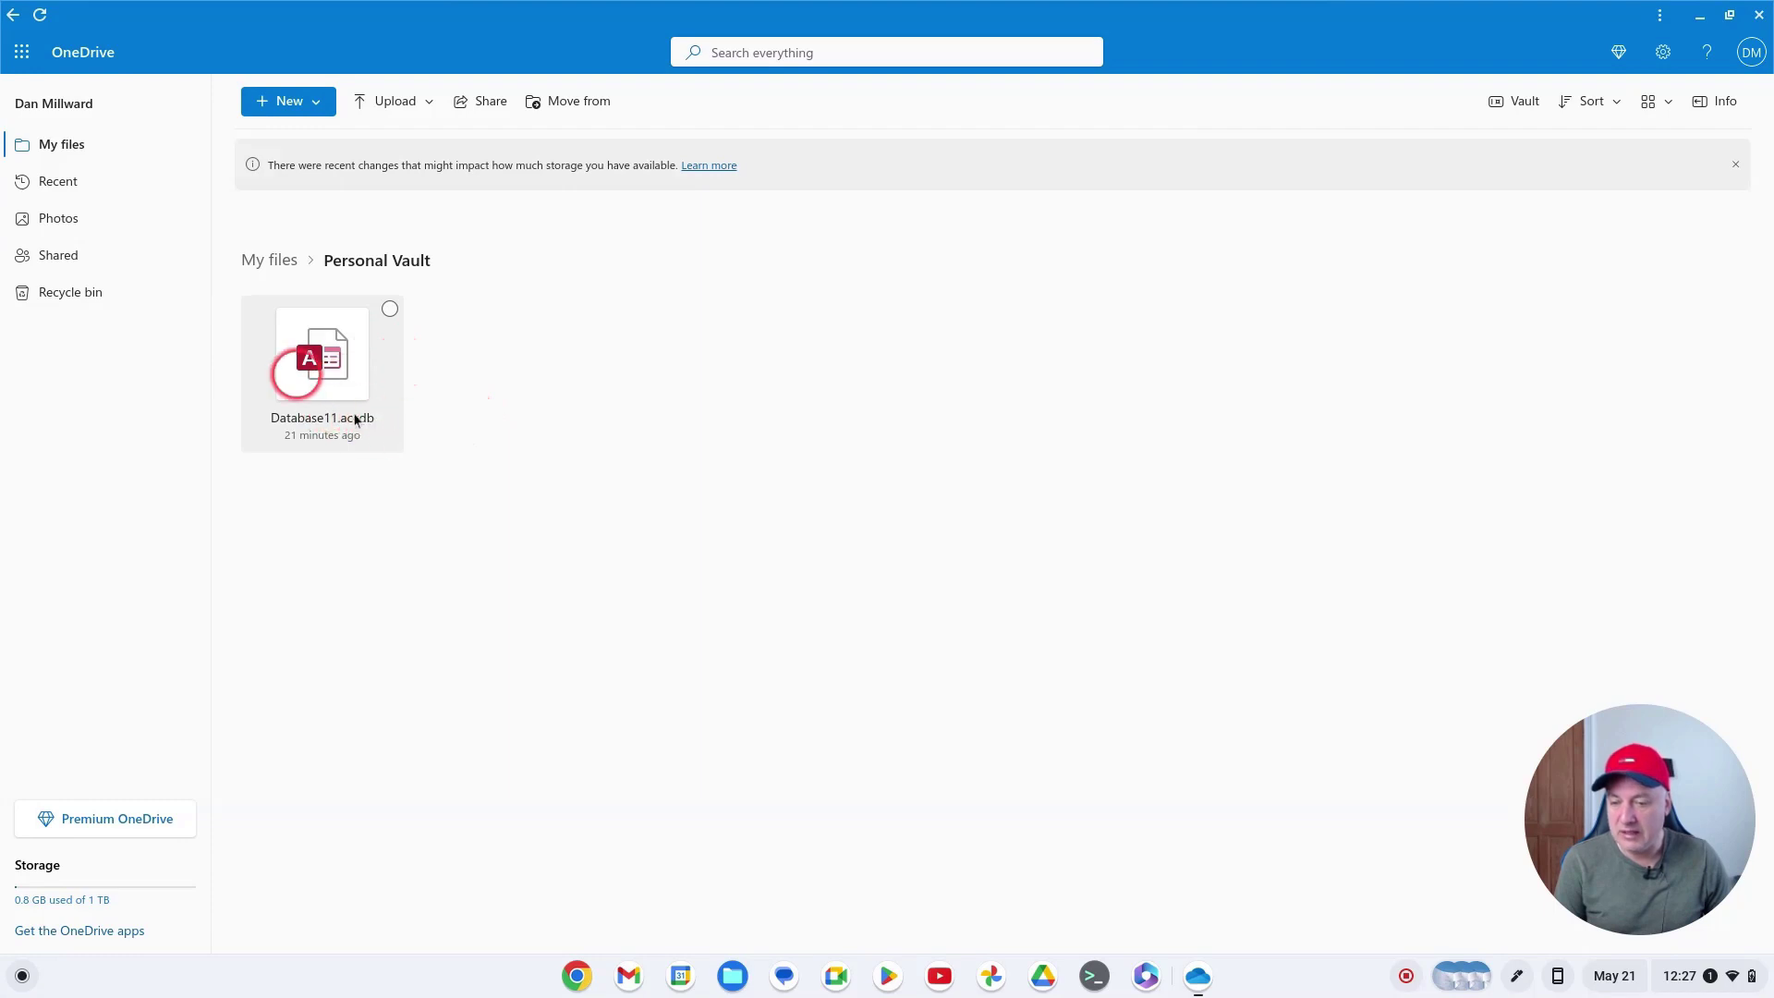
pyautogui.click(73, 157)
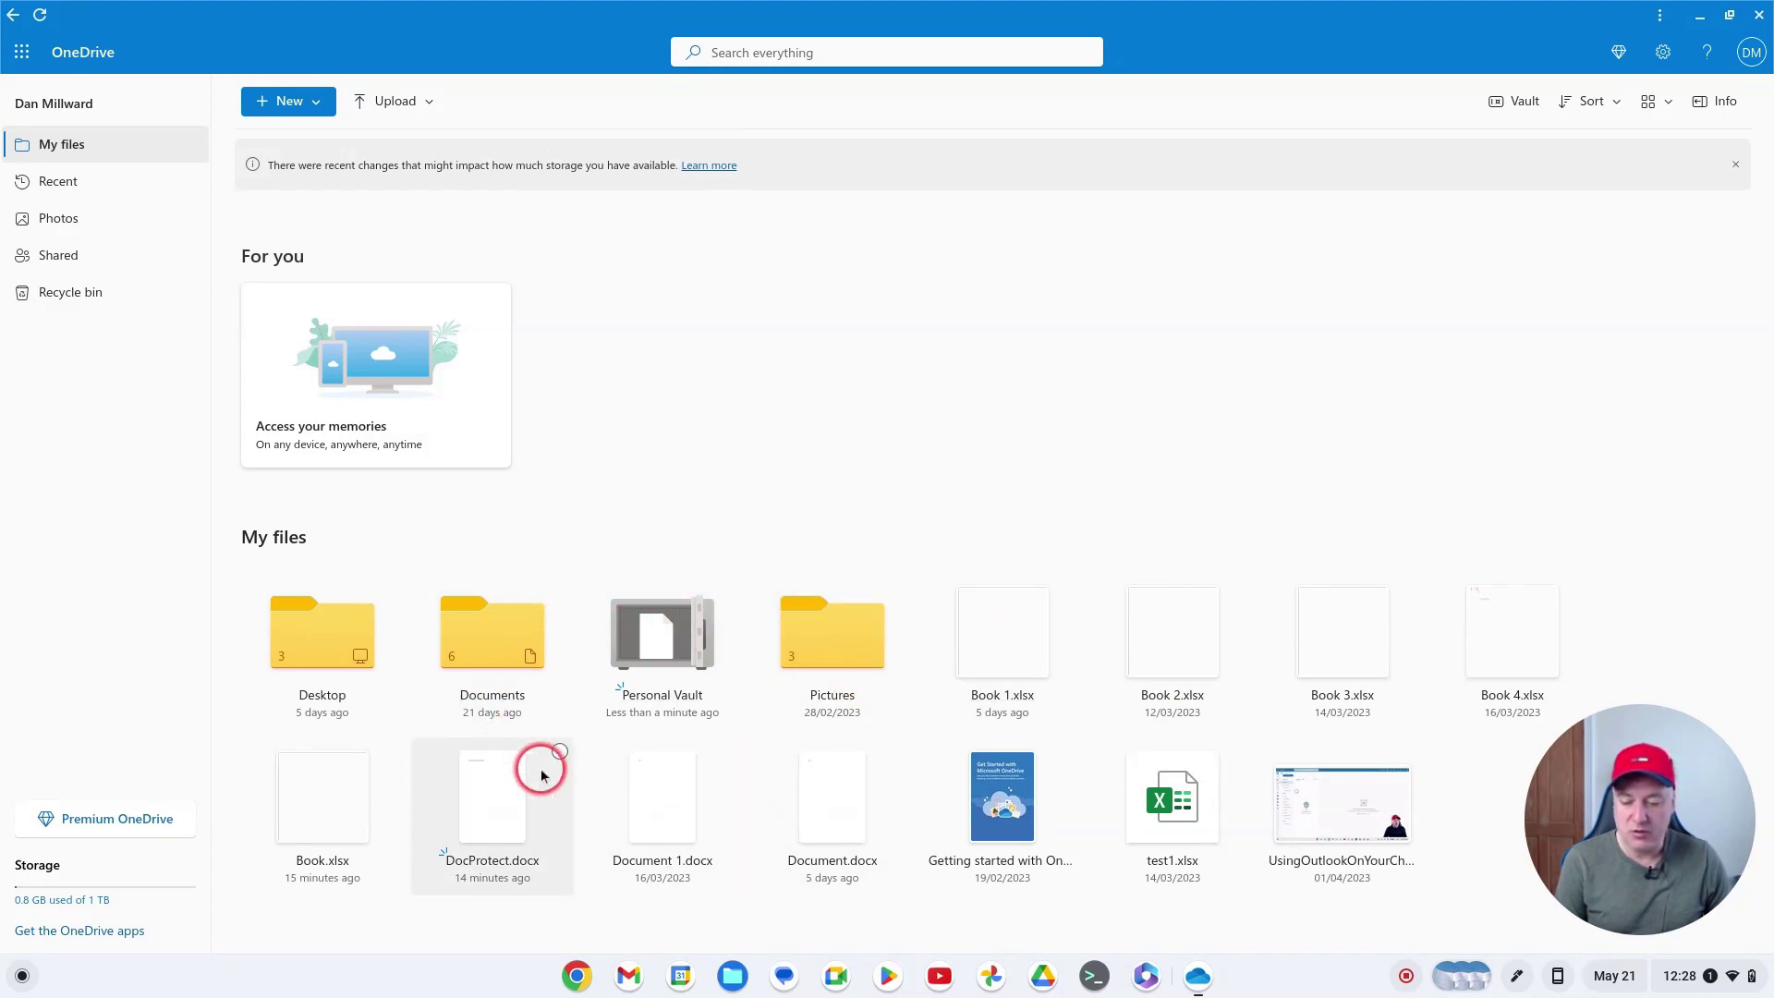
pyautogui.click(504, 794)
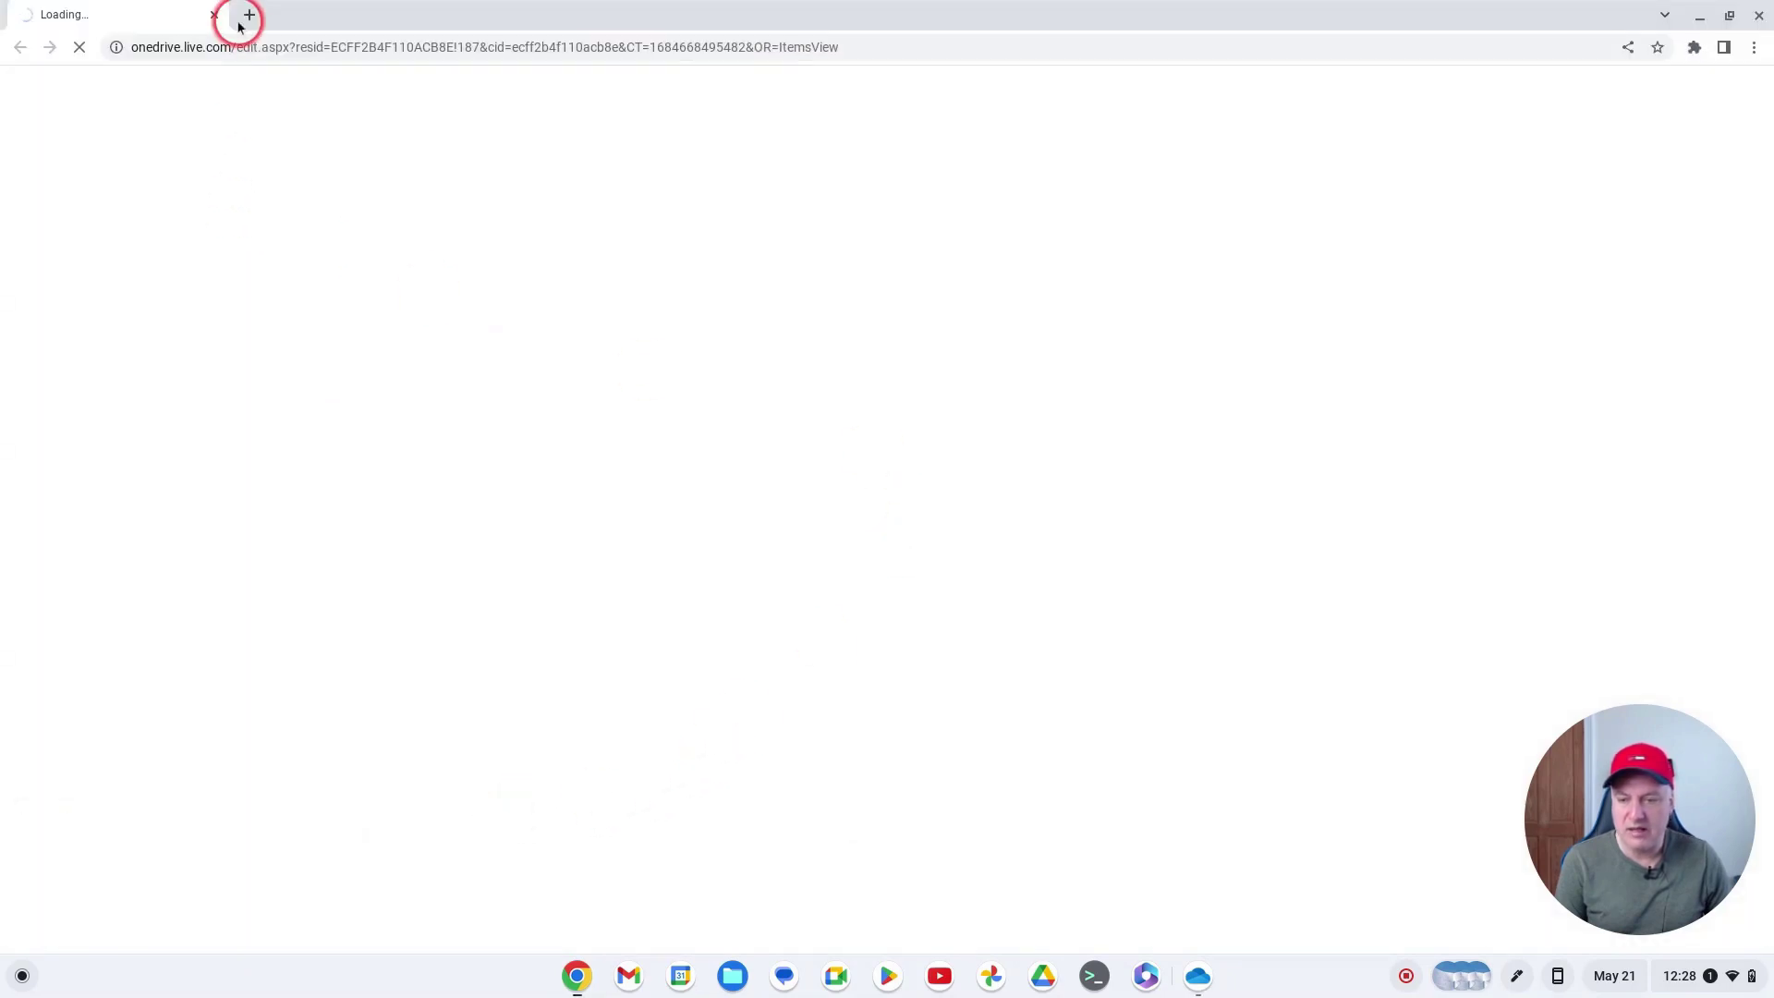
pyautogui.click(213, 15)
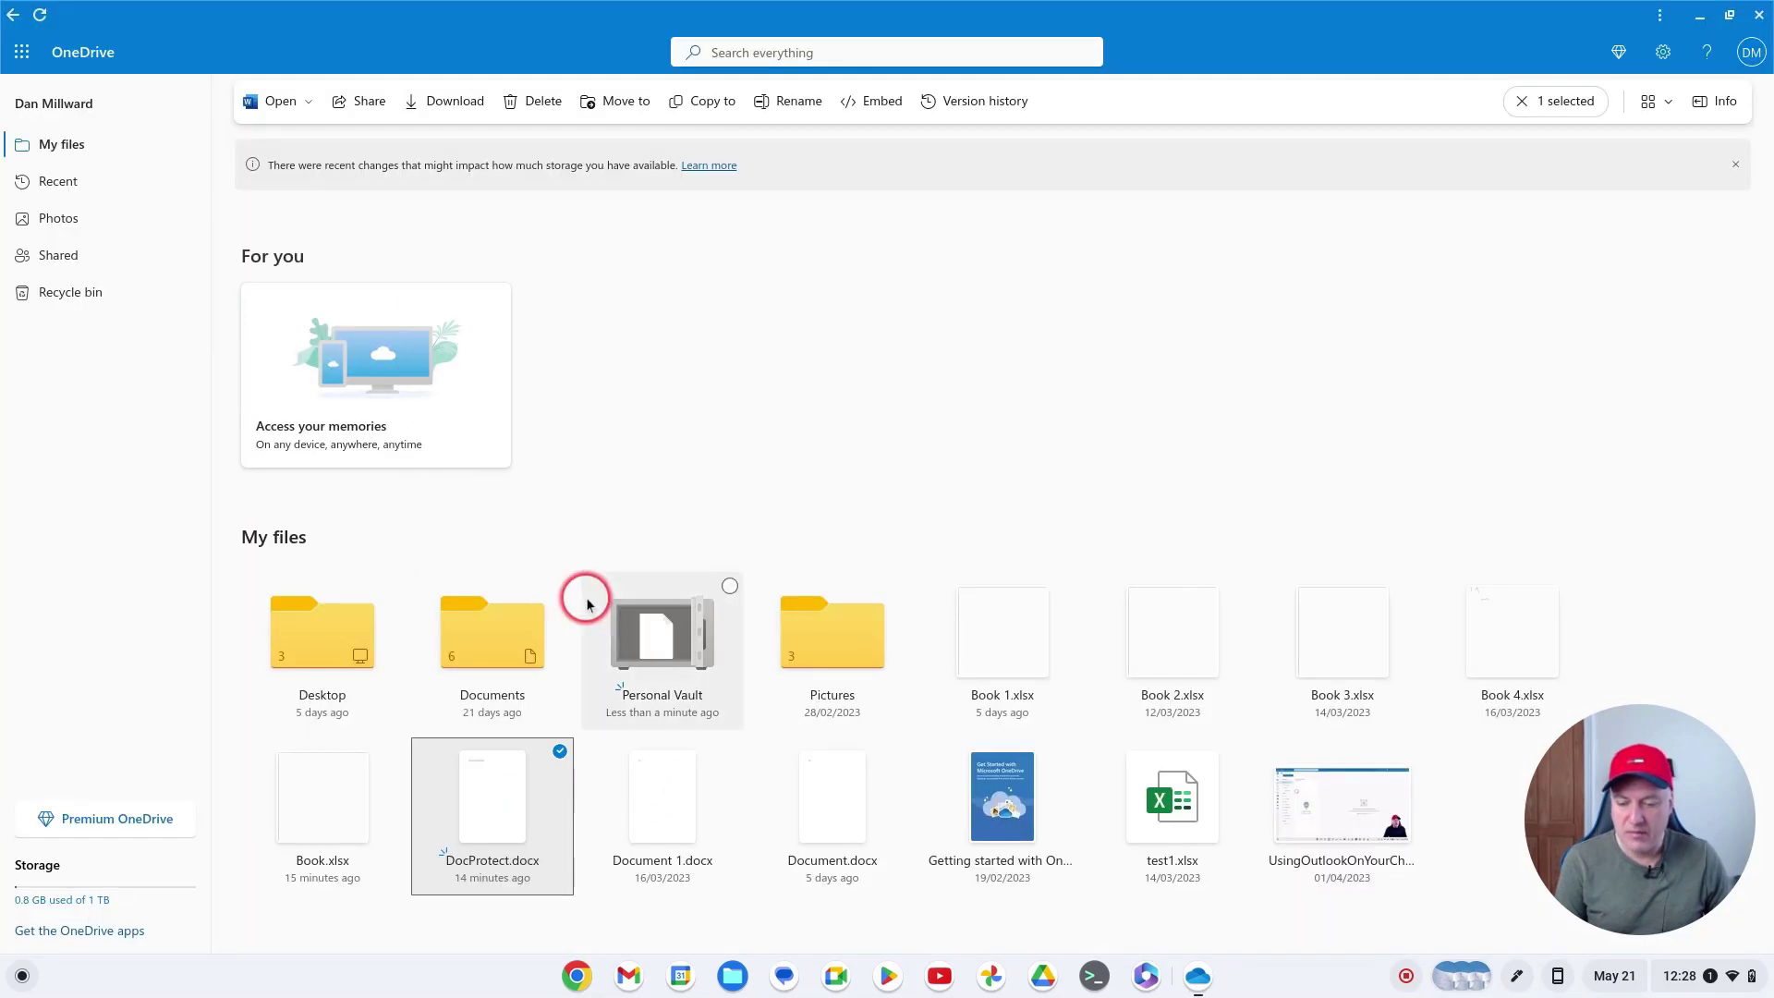
pyautogui.click(650, 468)
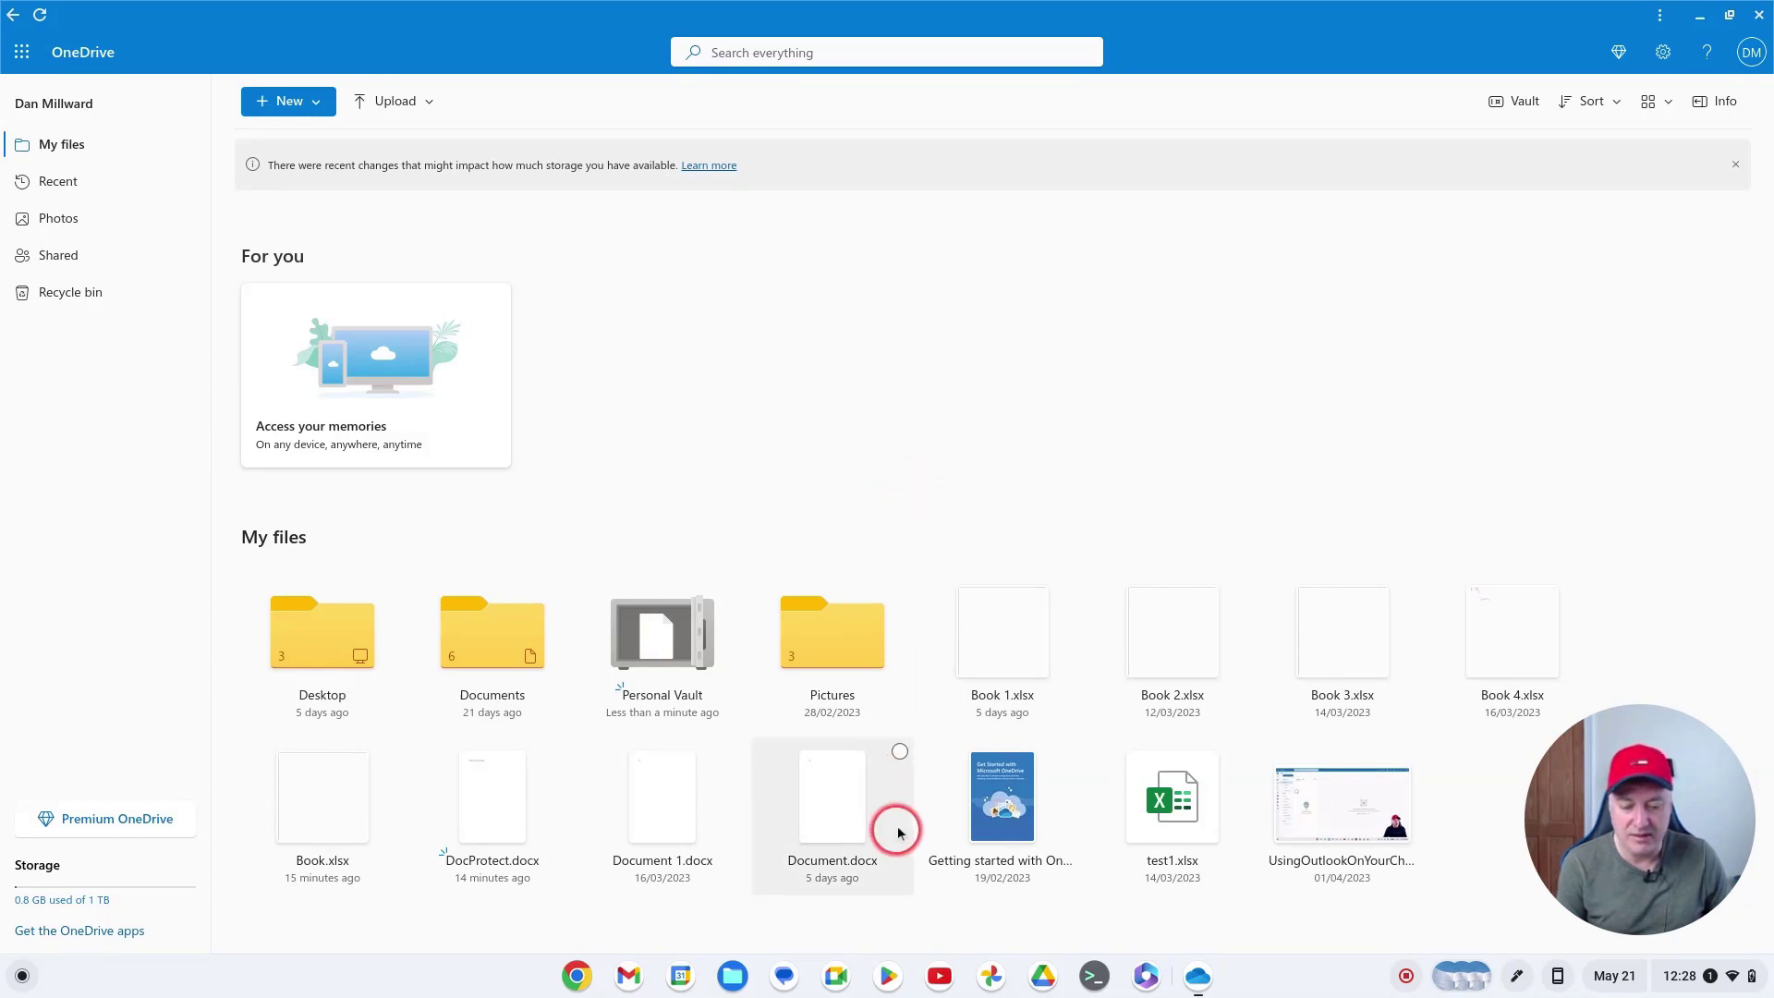
# Step: View the destinations offered for moving DocProtect.docx out of My files, then cancel the move
pyautogui.rightClick(499, 810)
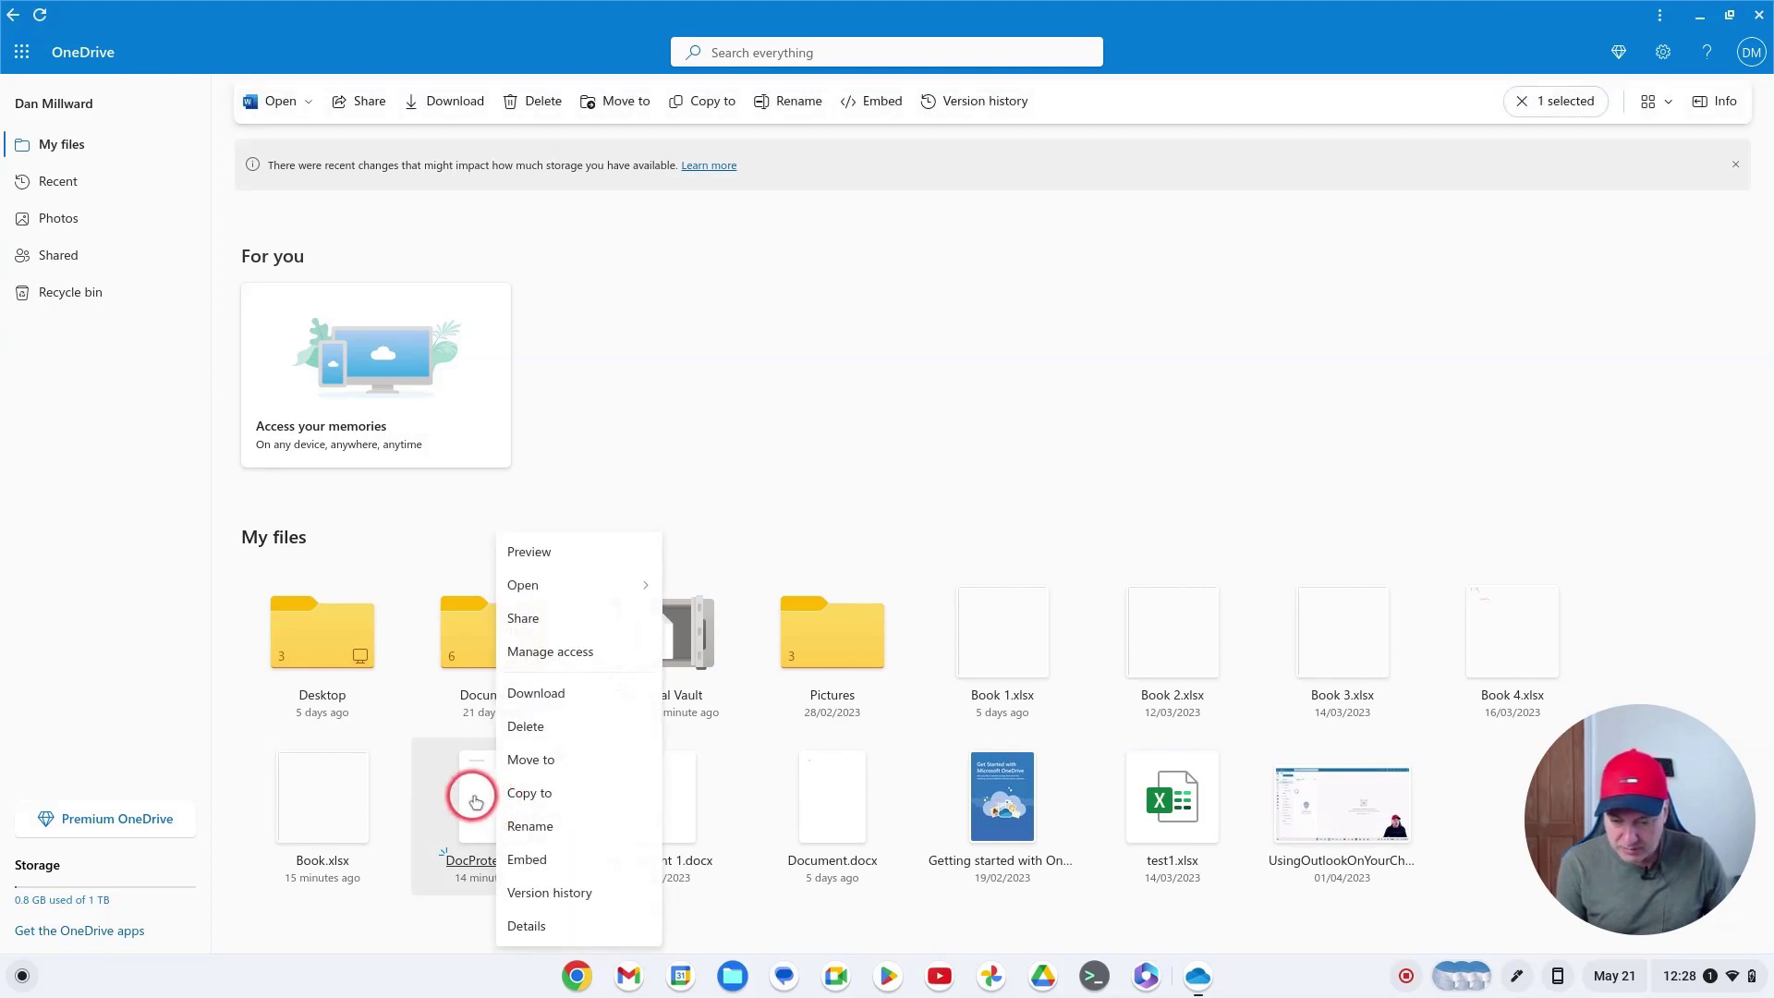
pyautogui.click(552, 765)
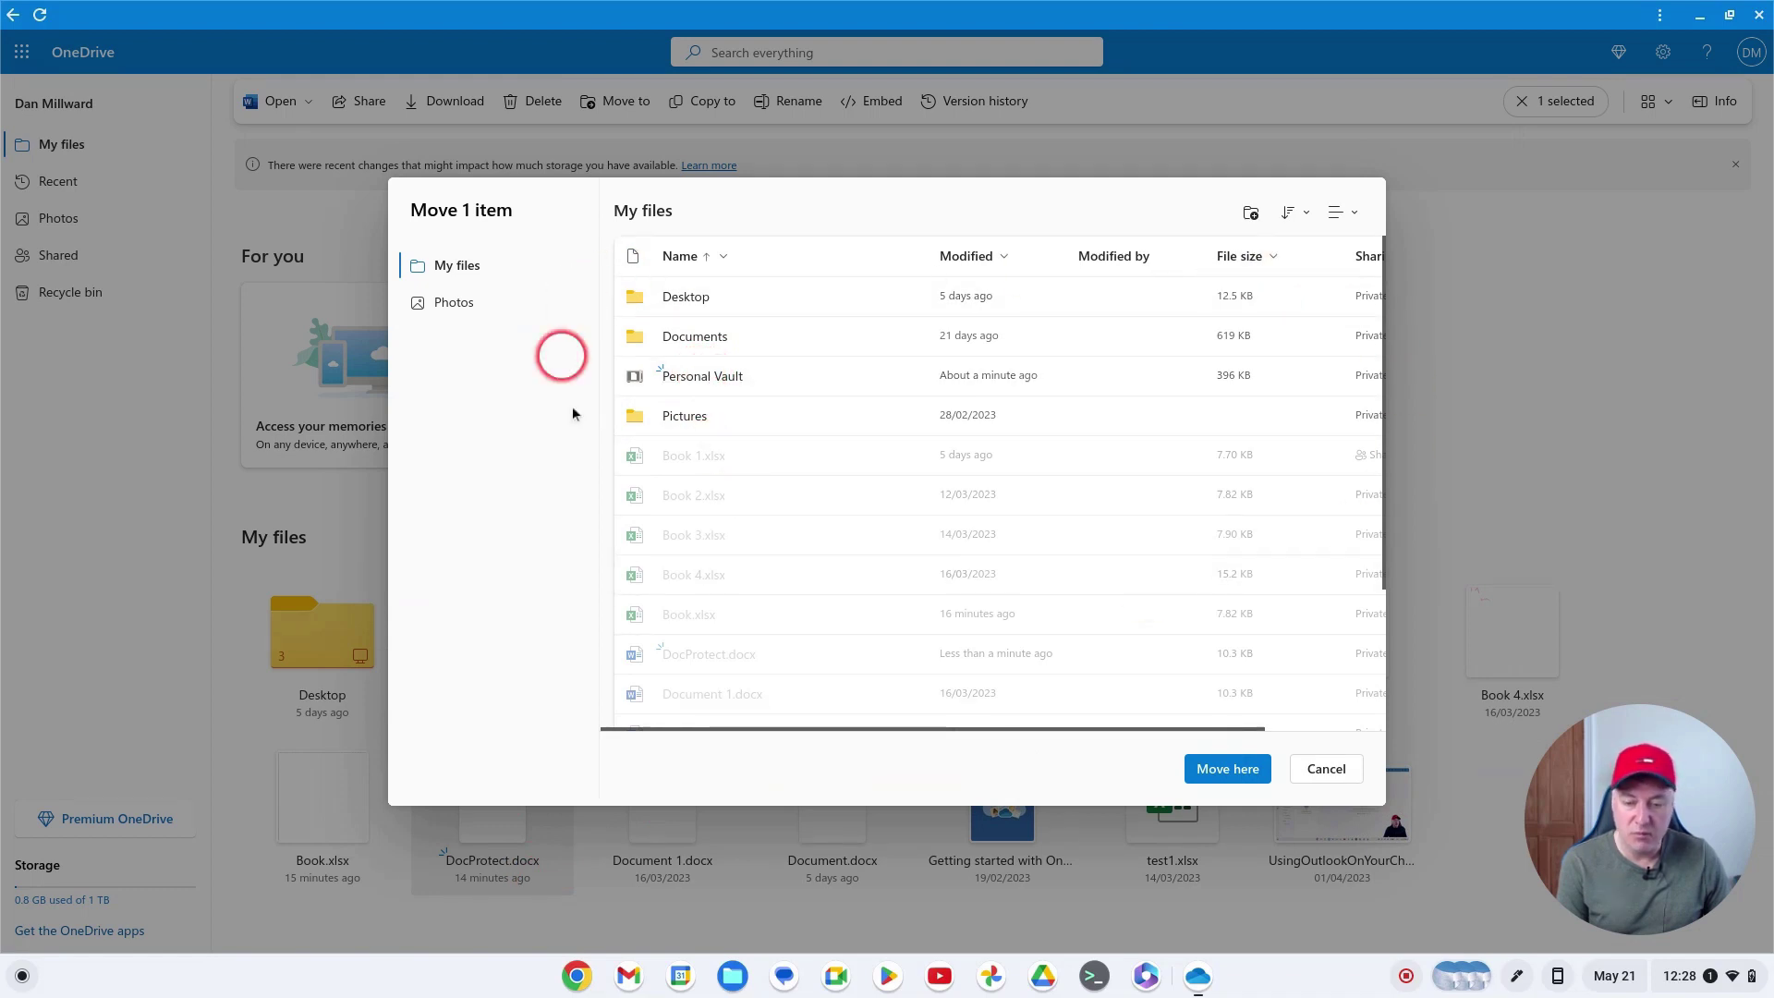
pyautogui.click(1312, 773)
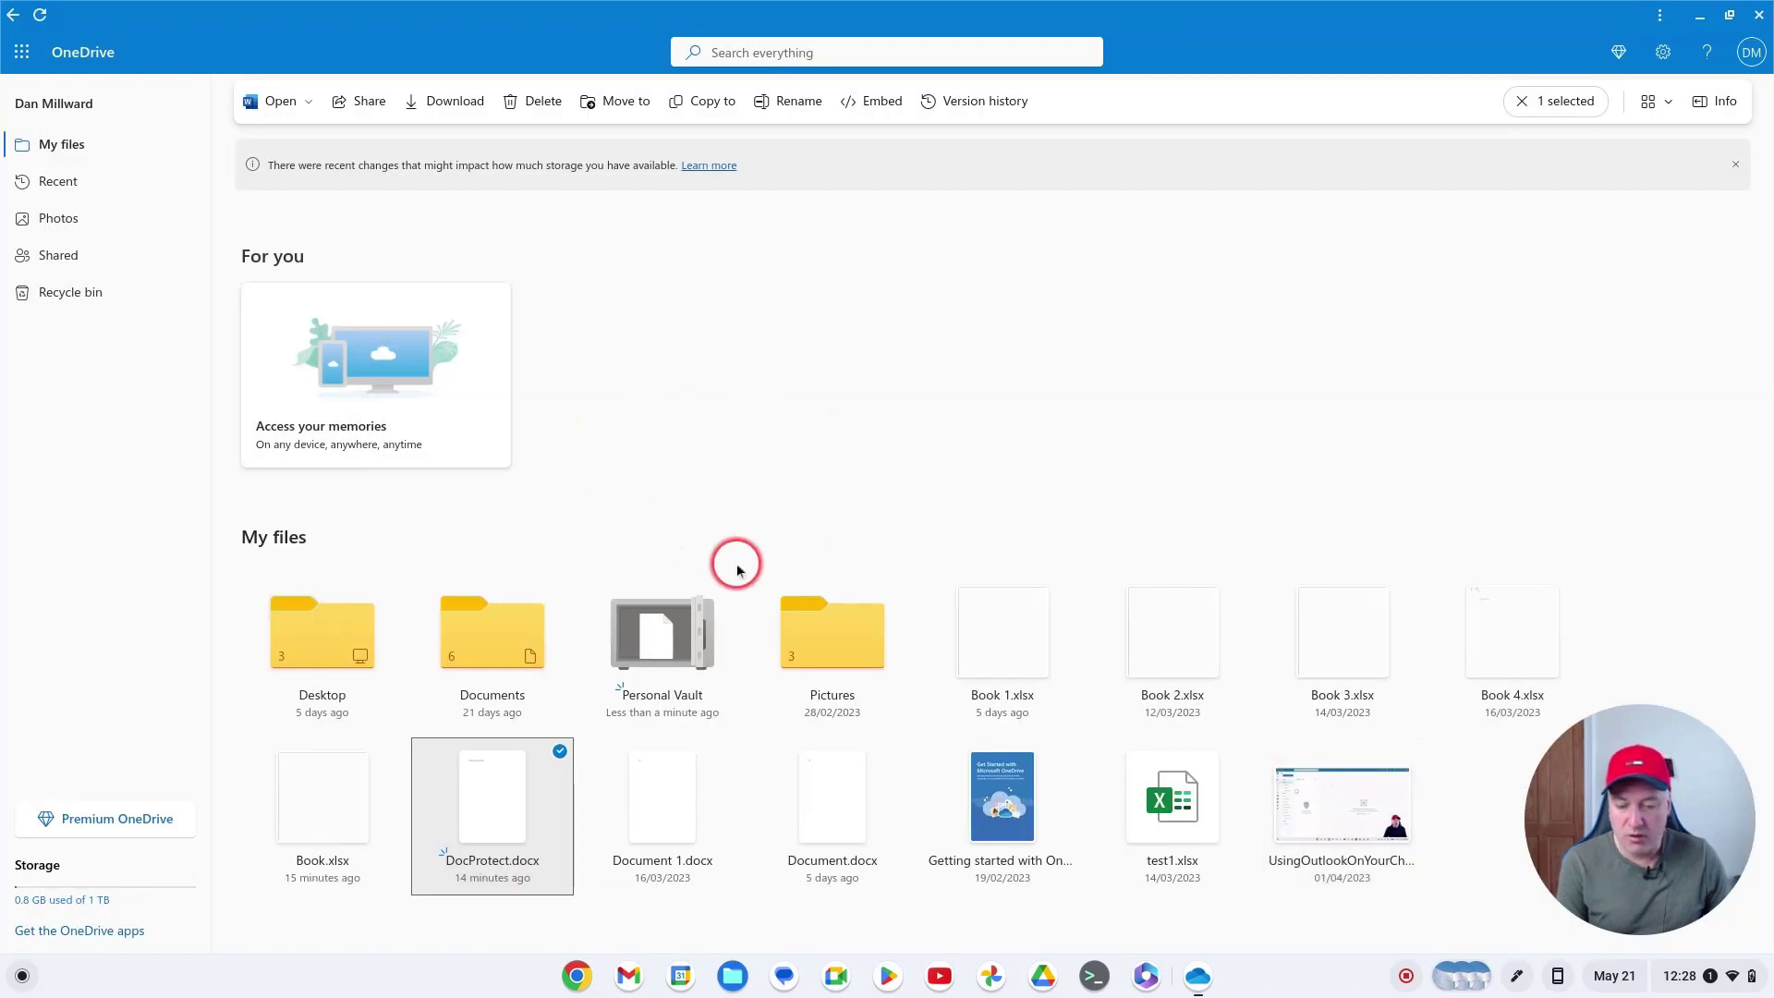
# Step: Open Personal Vault, choose DocProtect.docx as the item to move into it, and cancel without moving it
pyautogui.click(659, 635)
pyautogui.click(910, 544)
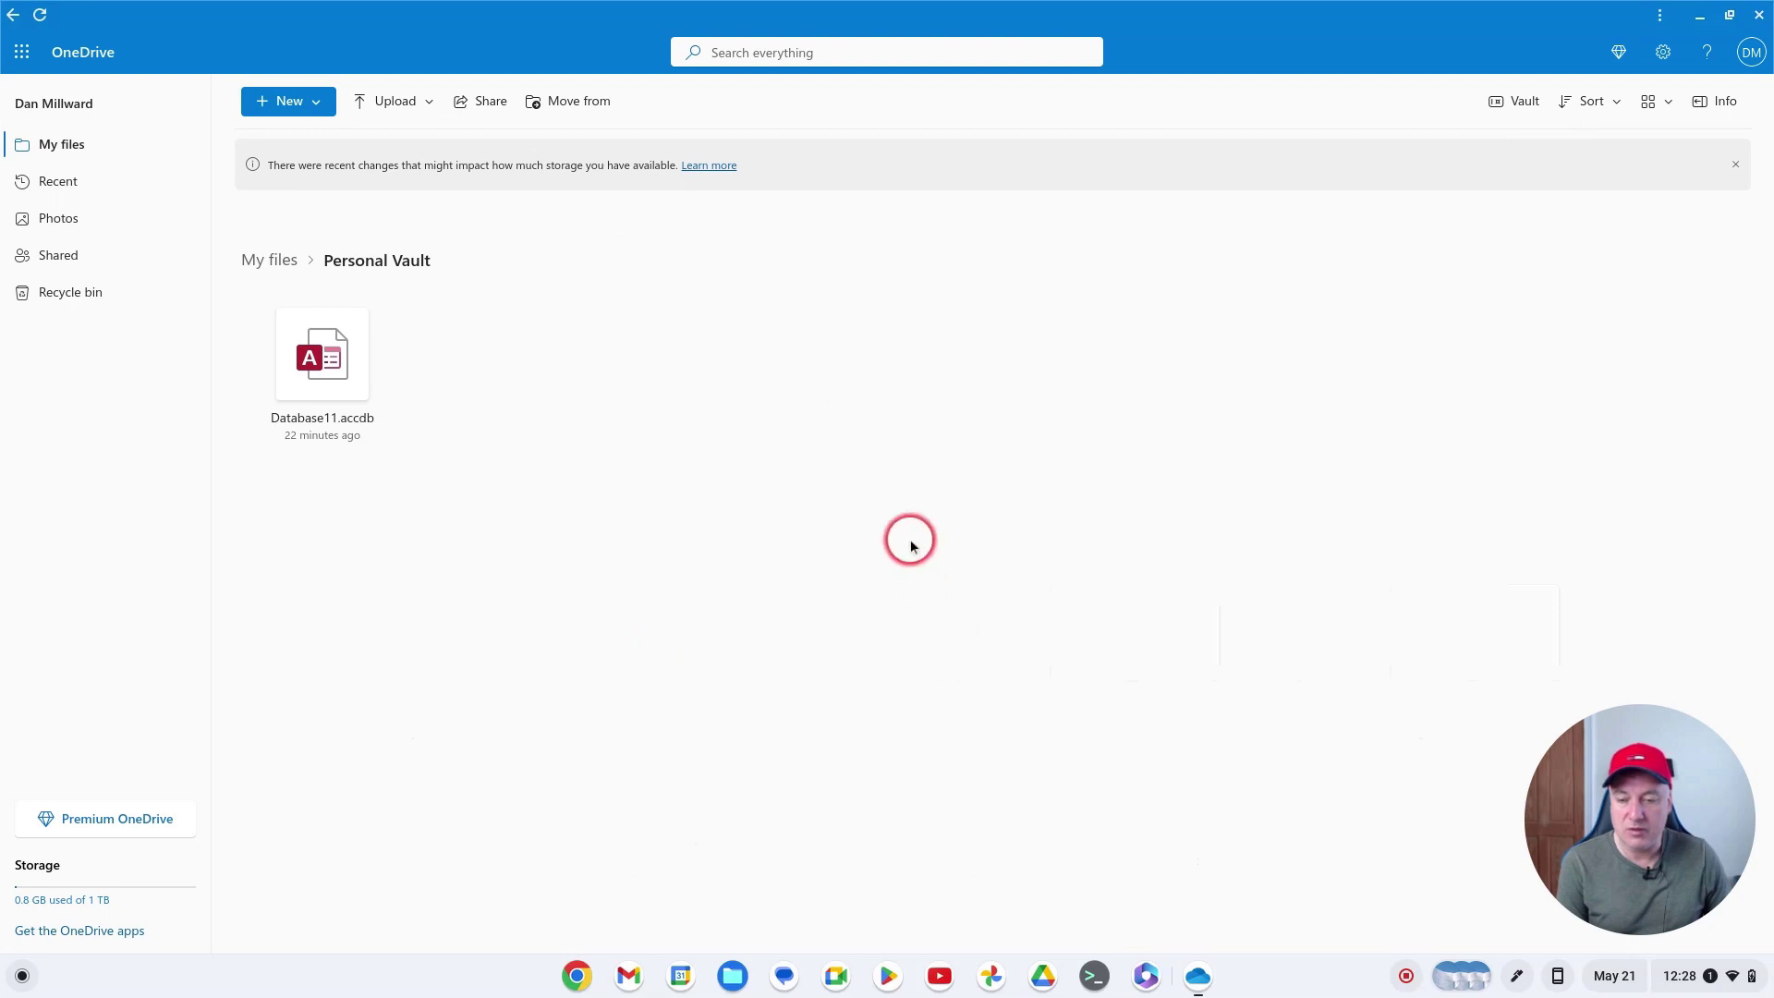
pyautogui.click(579, 103)
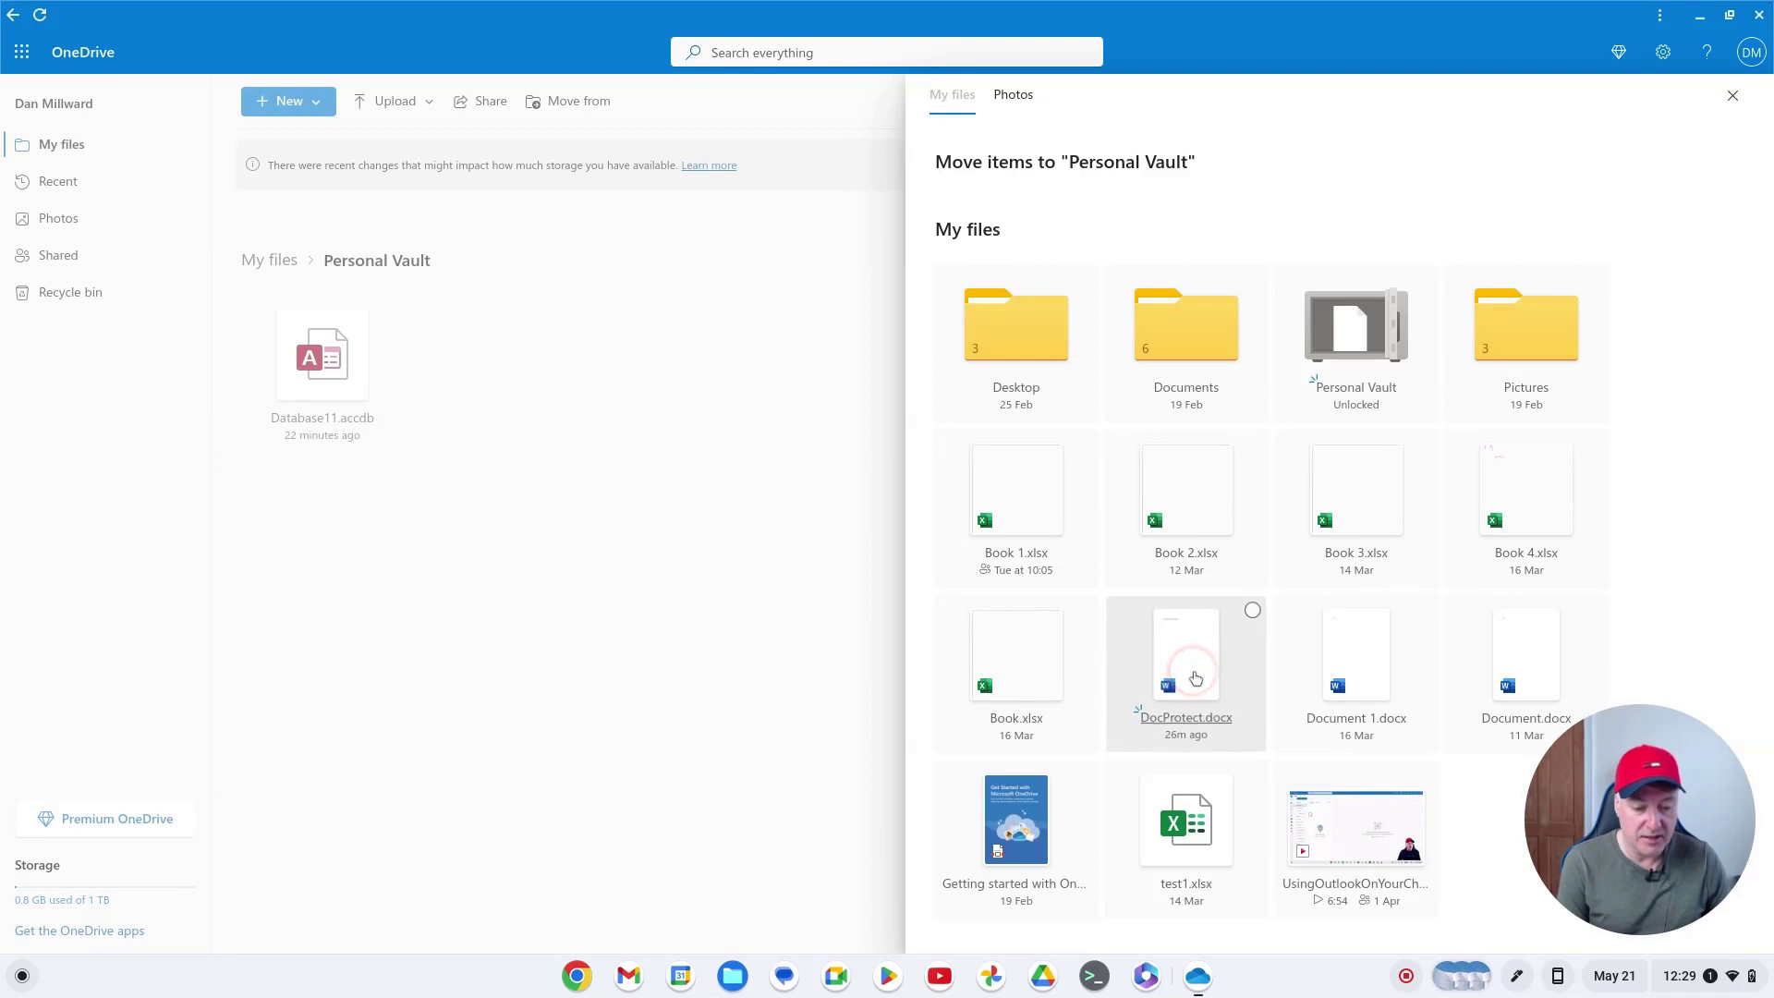
pyautogui.click(1255, 610)
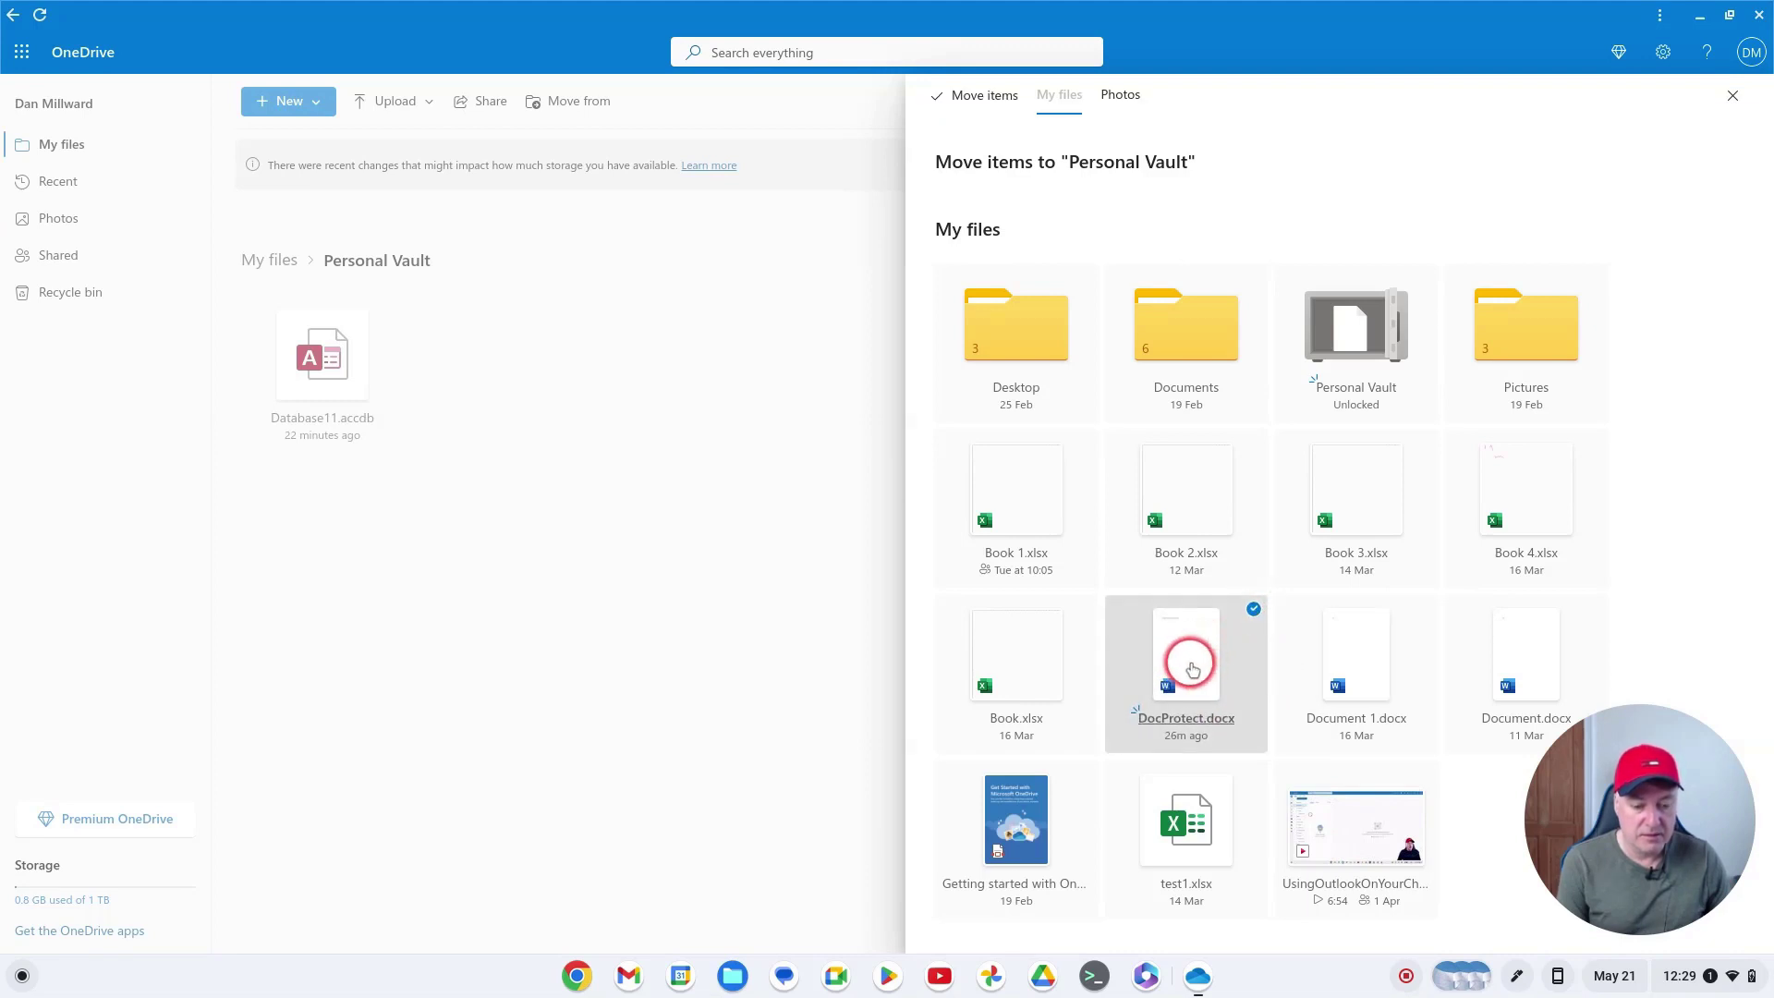
pyautogui.scroll(-1, 1194, 718)
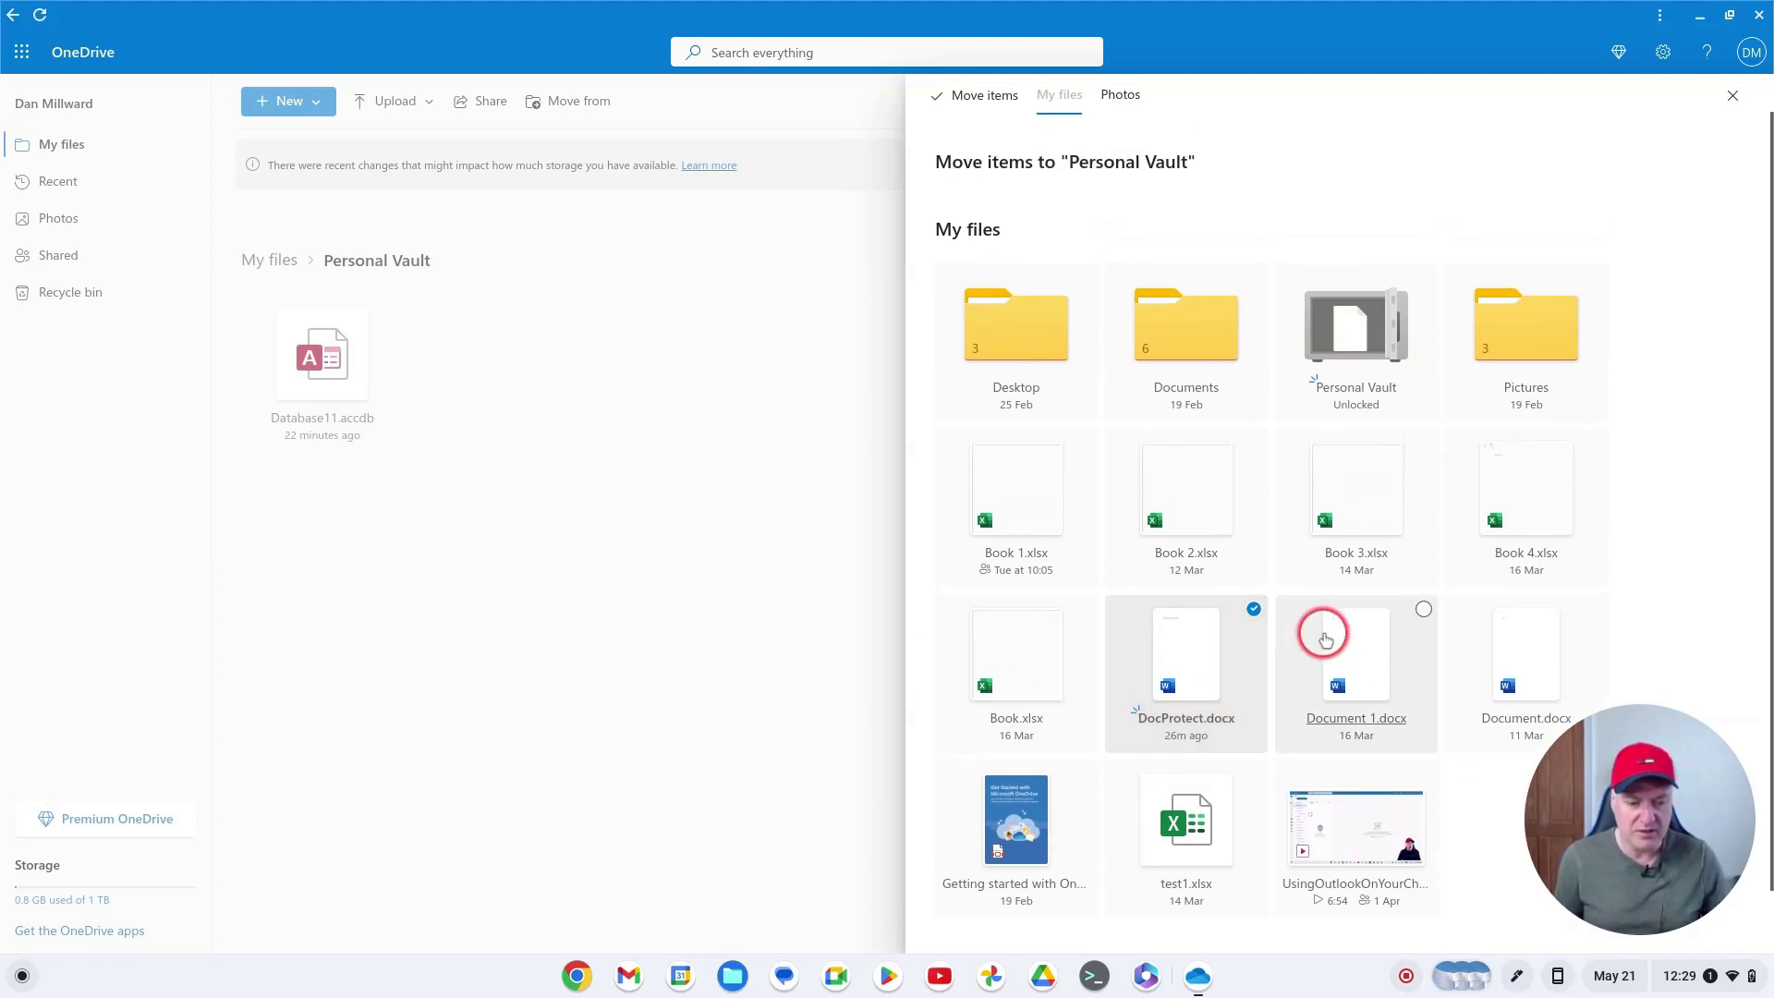
pyautogui.scroll(-1, 1175, 687)
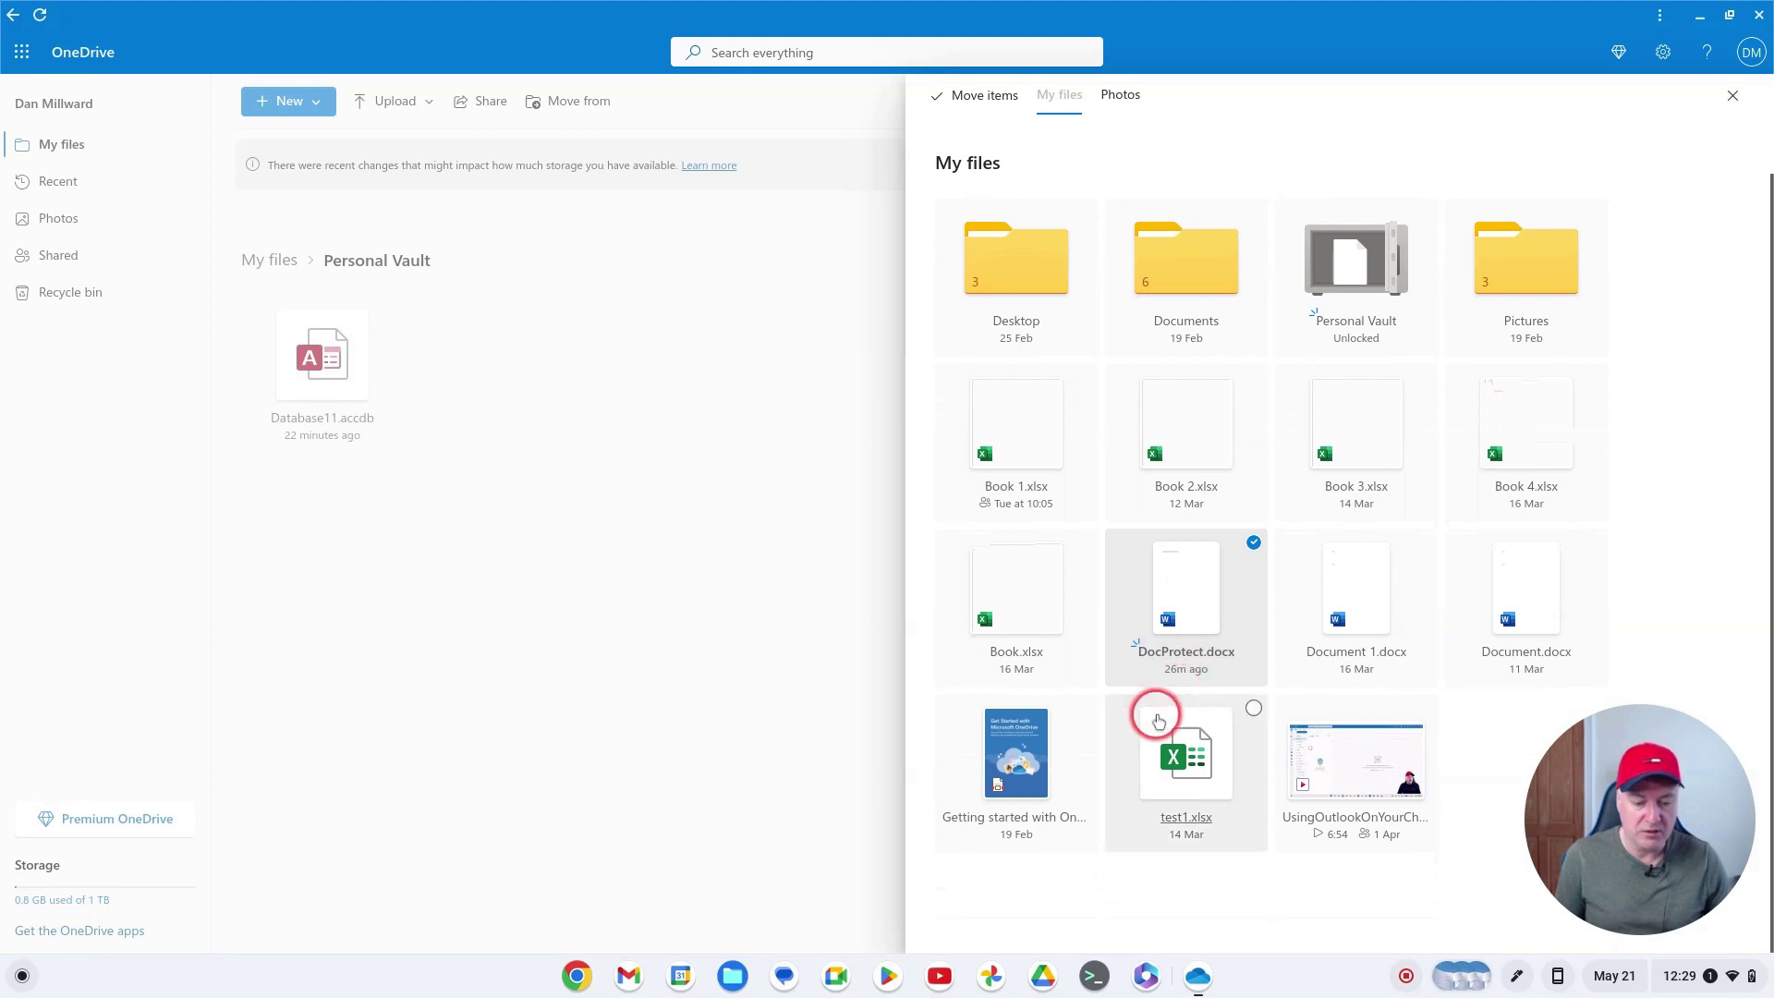
pyautogui.scroll(1, 1117, 703)
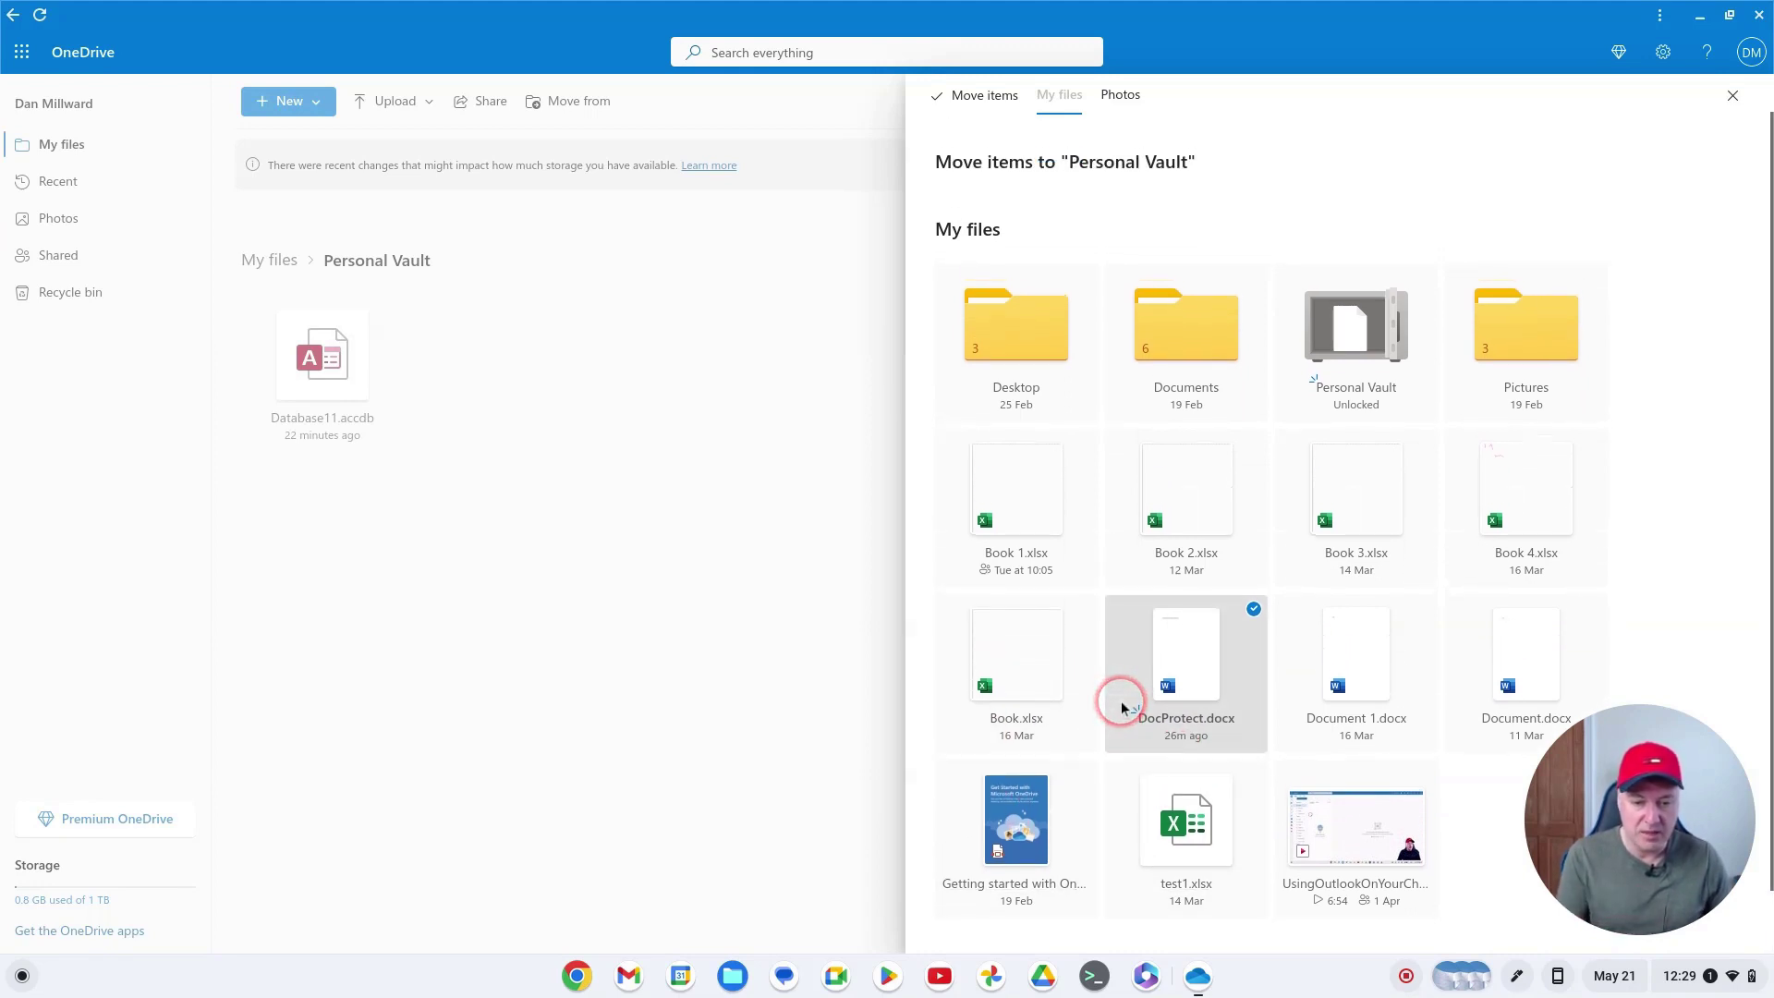
pyautogui.scroll(-1, 1125, 704)
pyautogui.moveTo(1633, 871); pyautogui.dragTo(1674, 784)
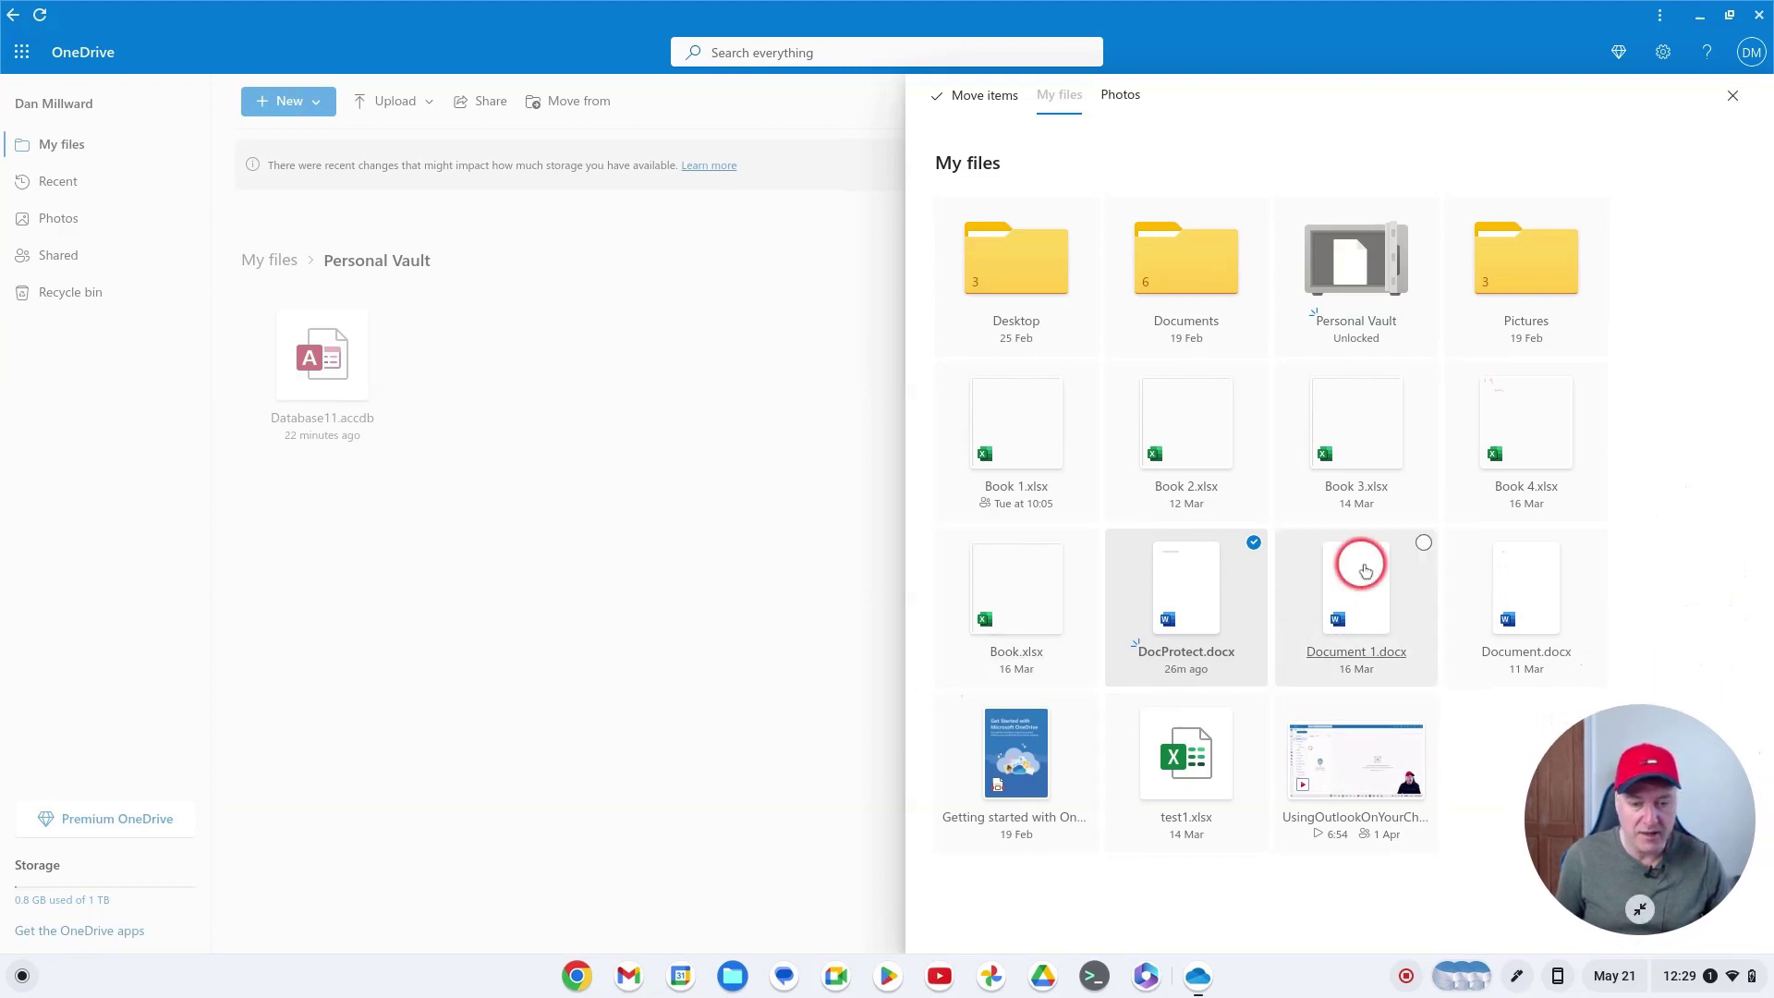
pyautogui.scroll(1, 1363, 559)
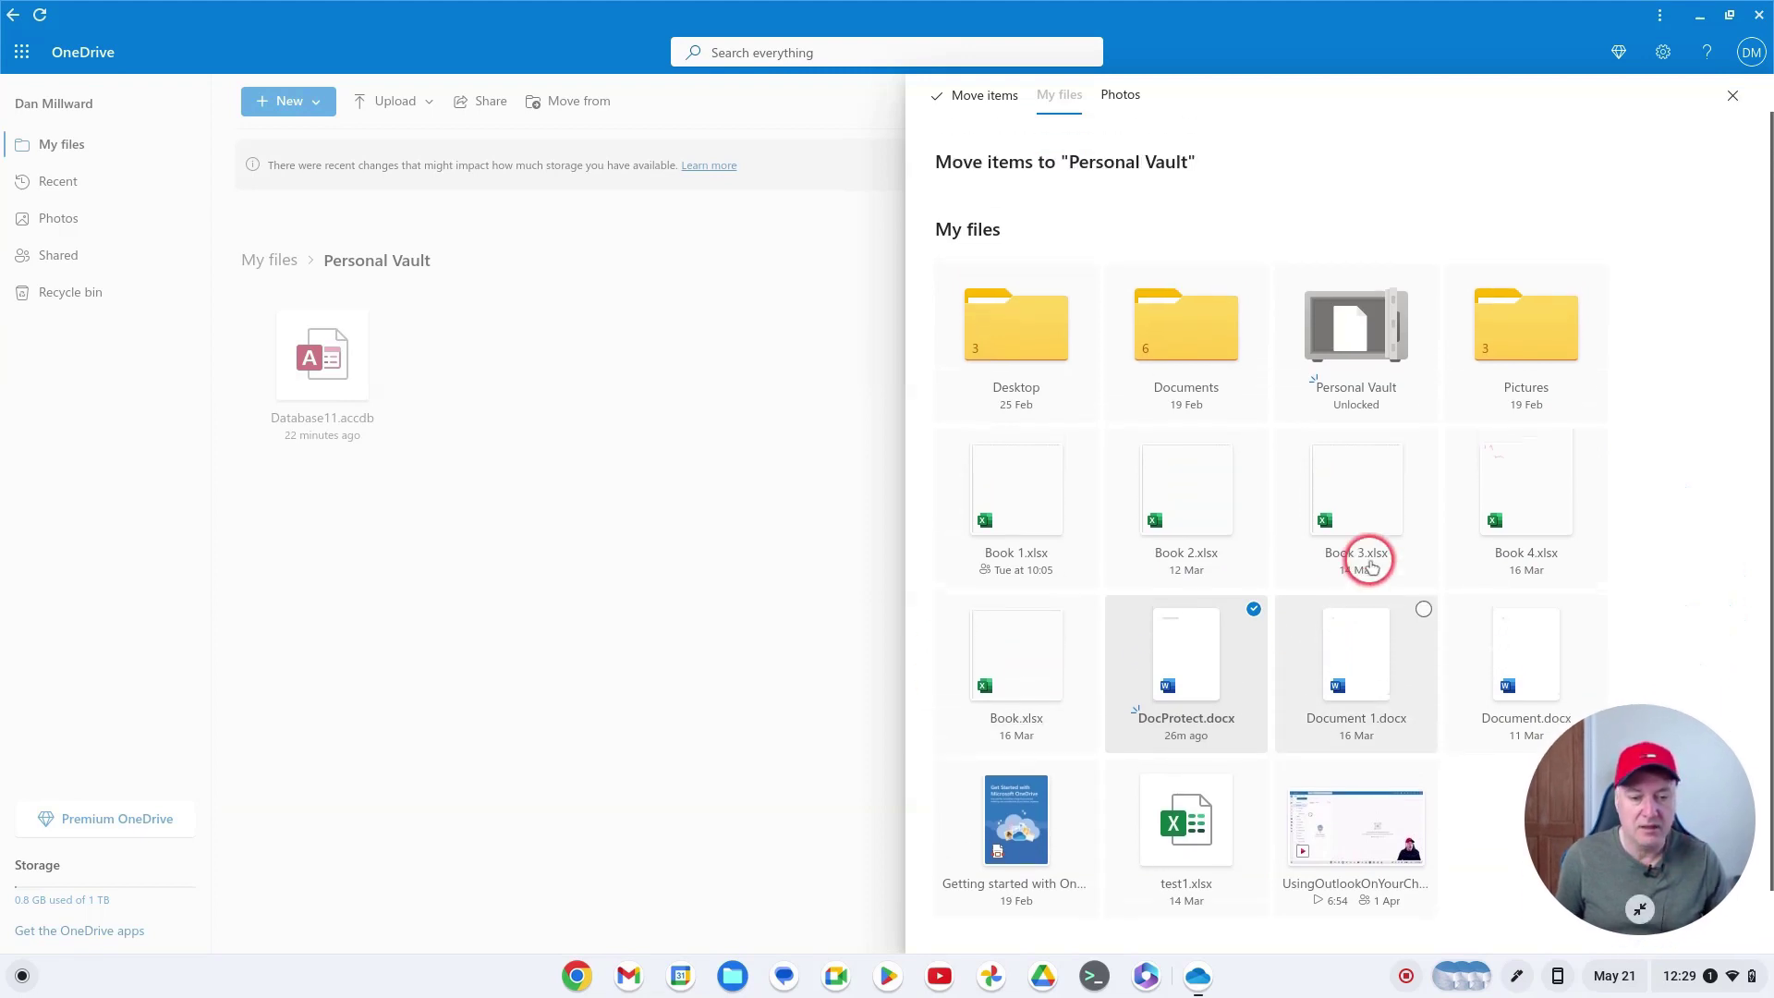
pyautogui.click(1732, 96)
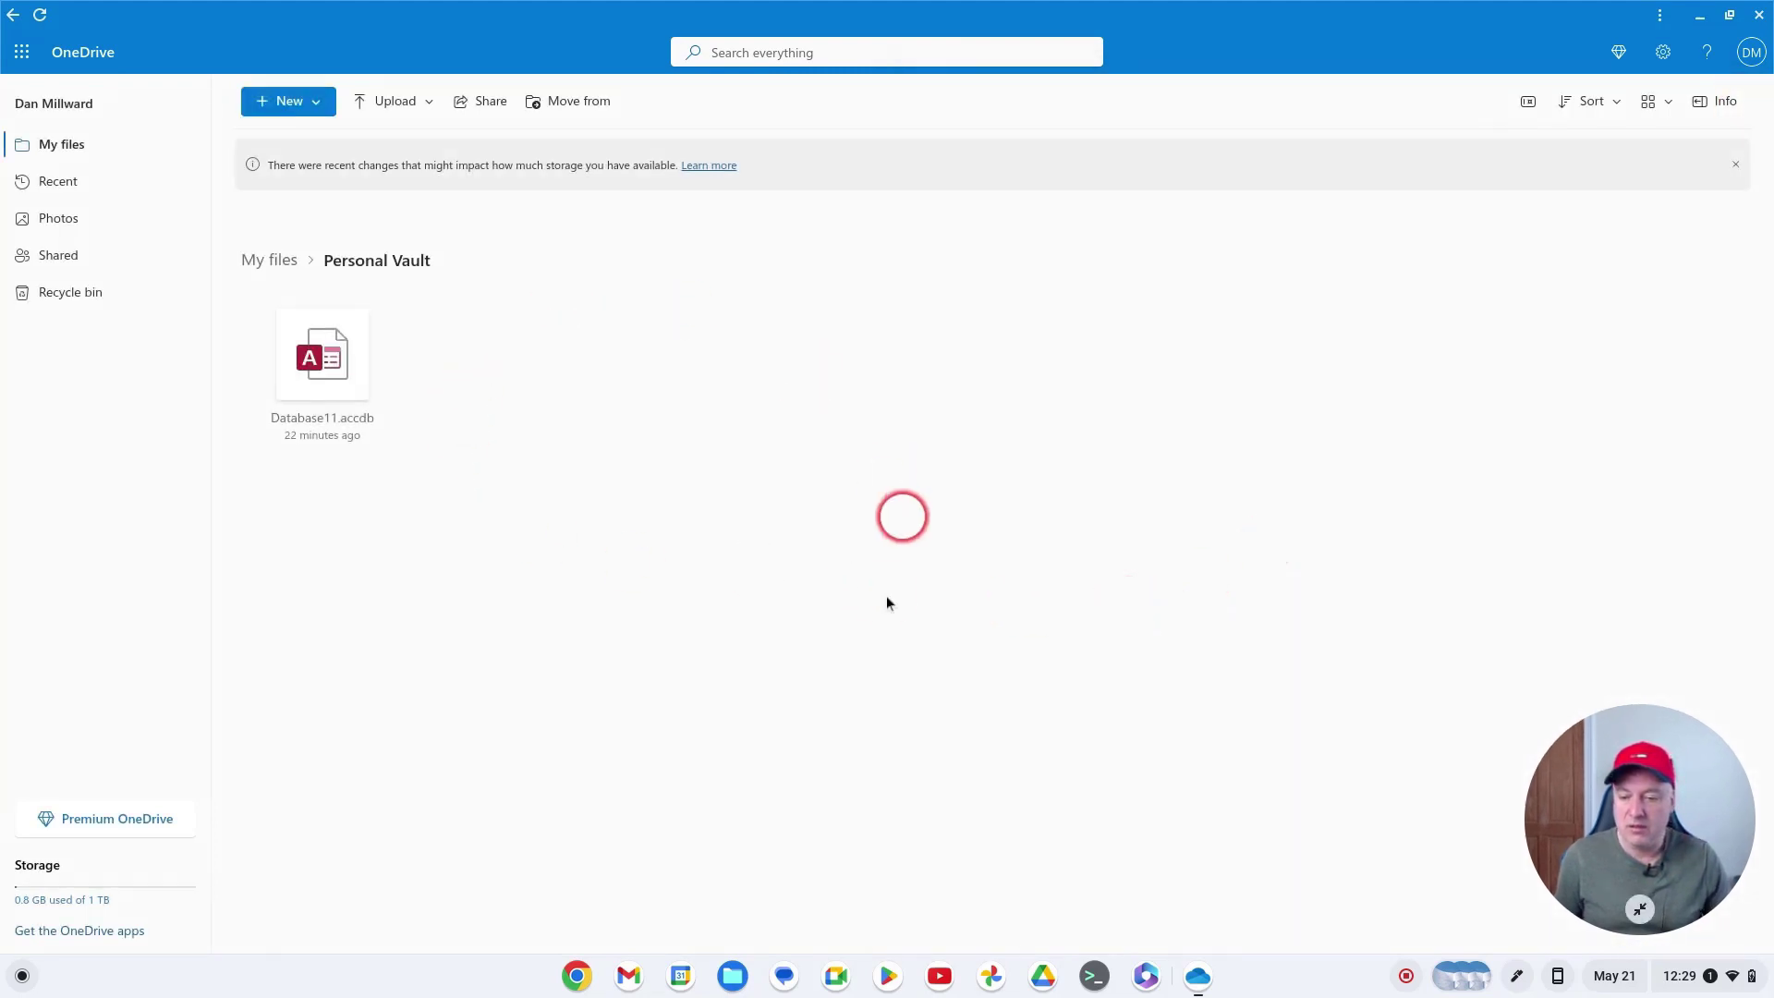
# Step: Try to move DocProtect.docx from My files into Personal Vault
pyautogui.click(57, 144)
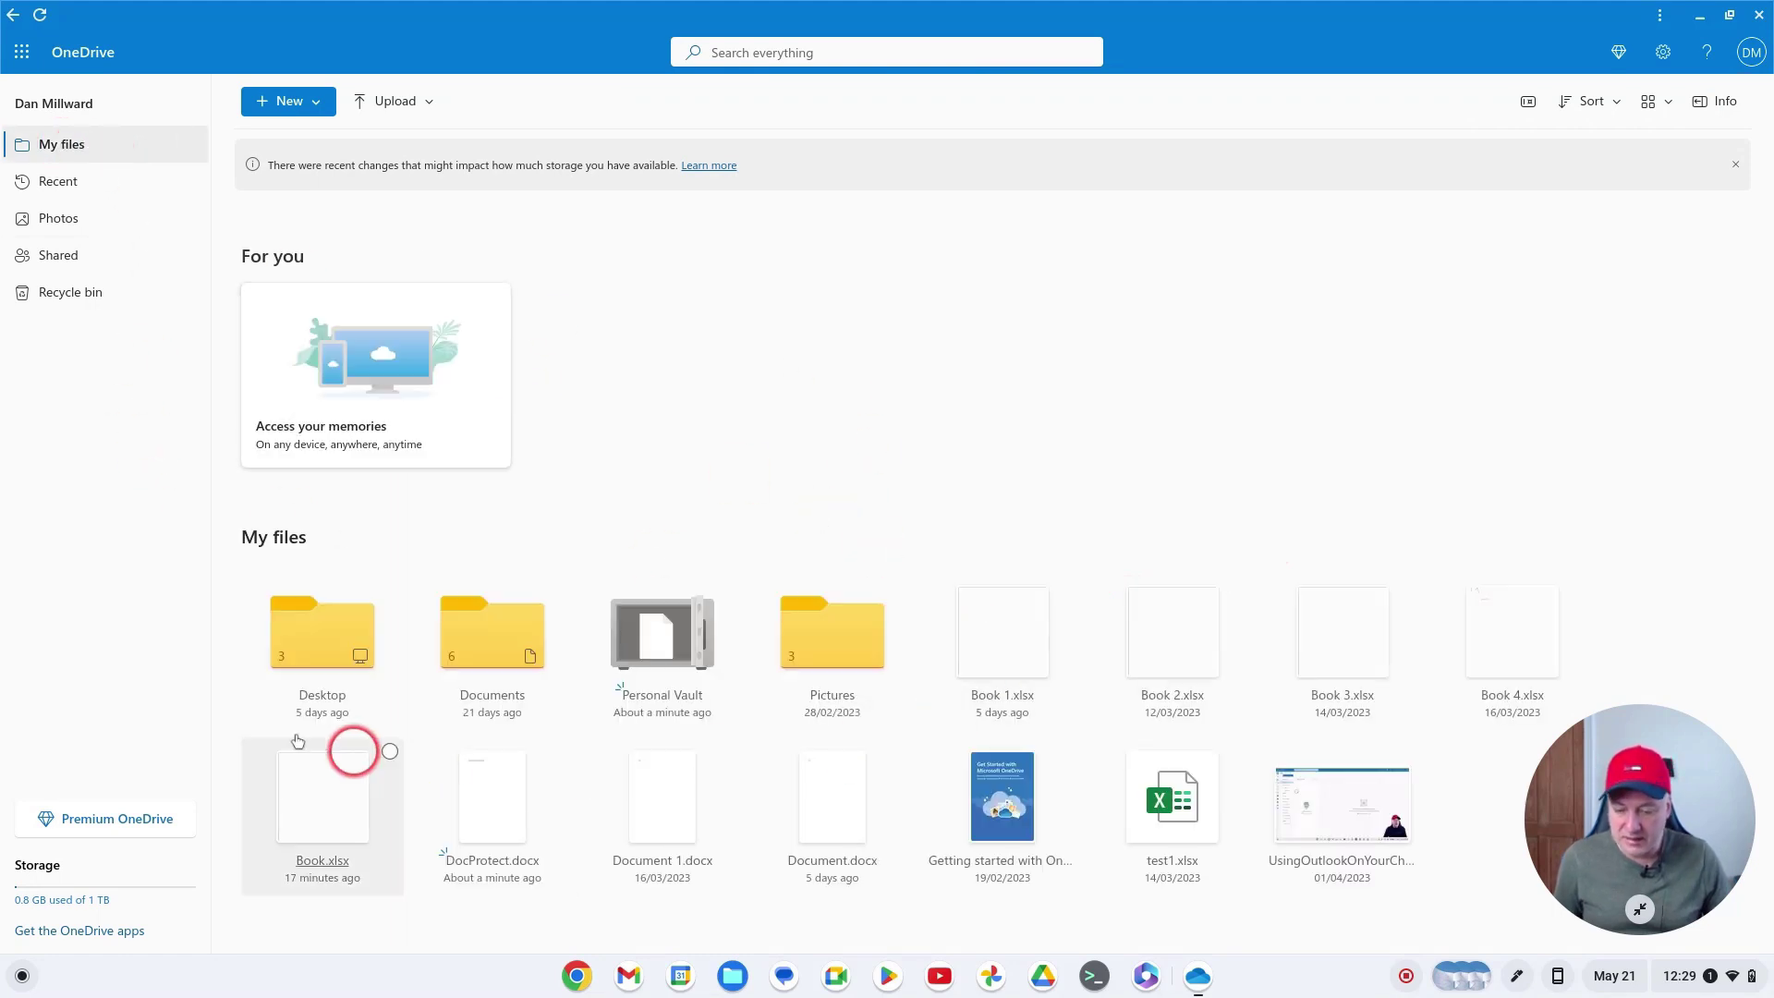
pyautogui.rightClick(482, 791)
pyautogui.click(514, 760)
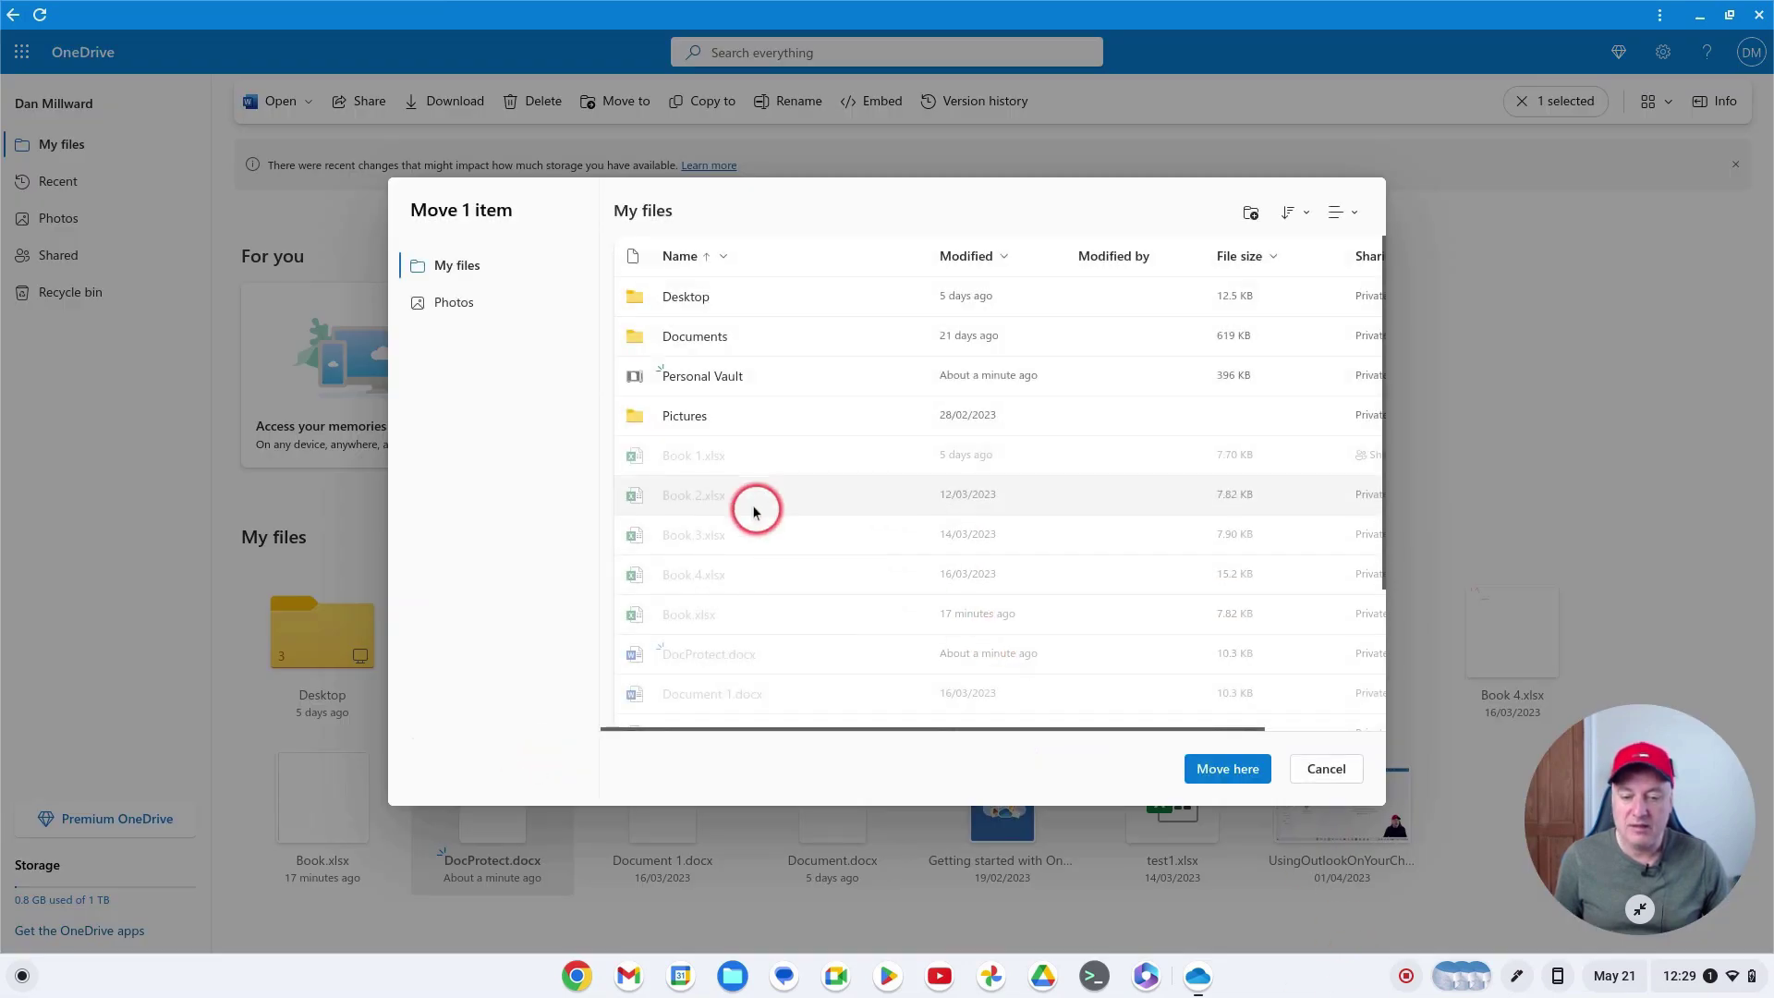
pyautogui.click(717, 379)
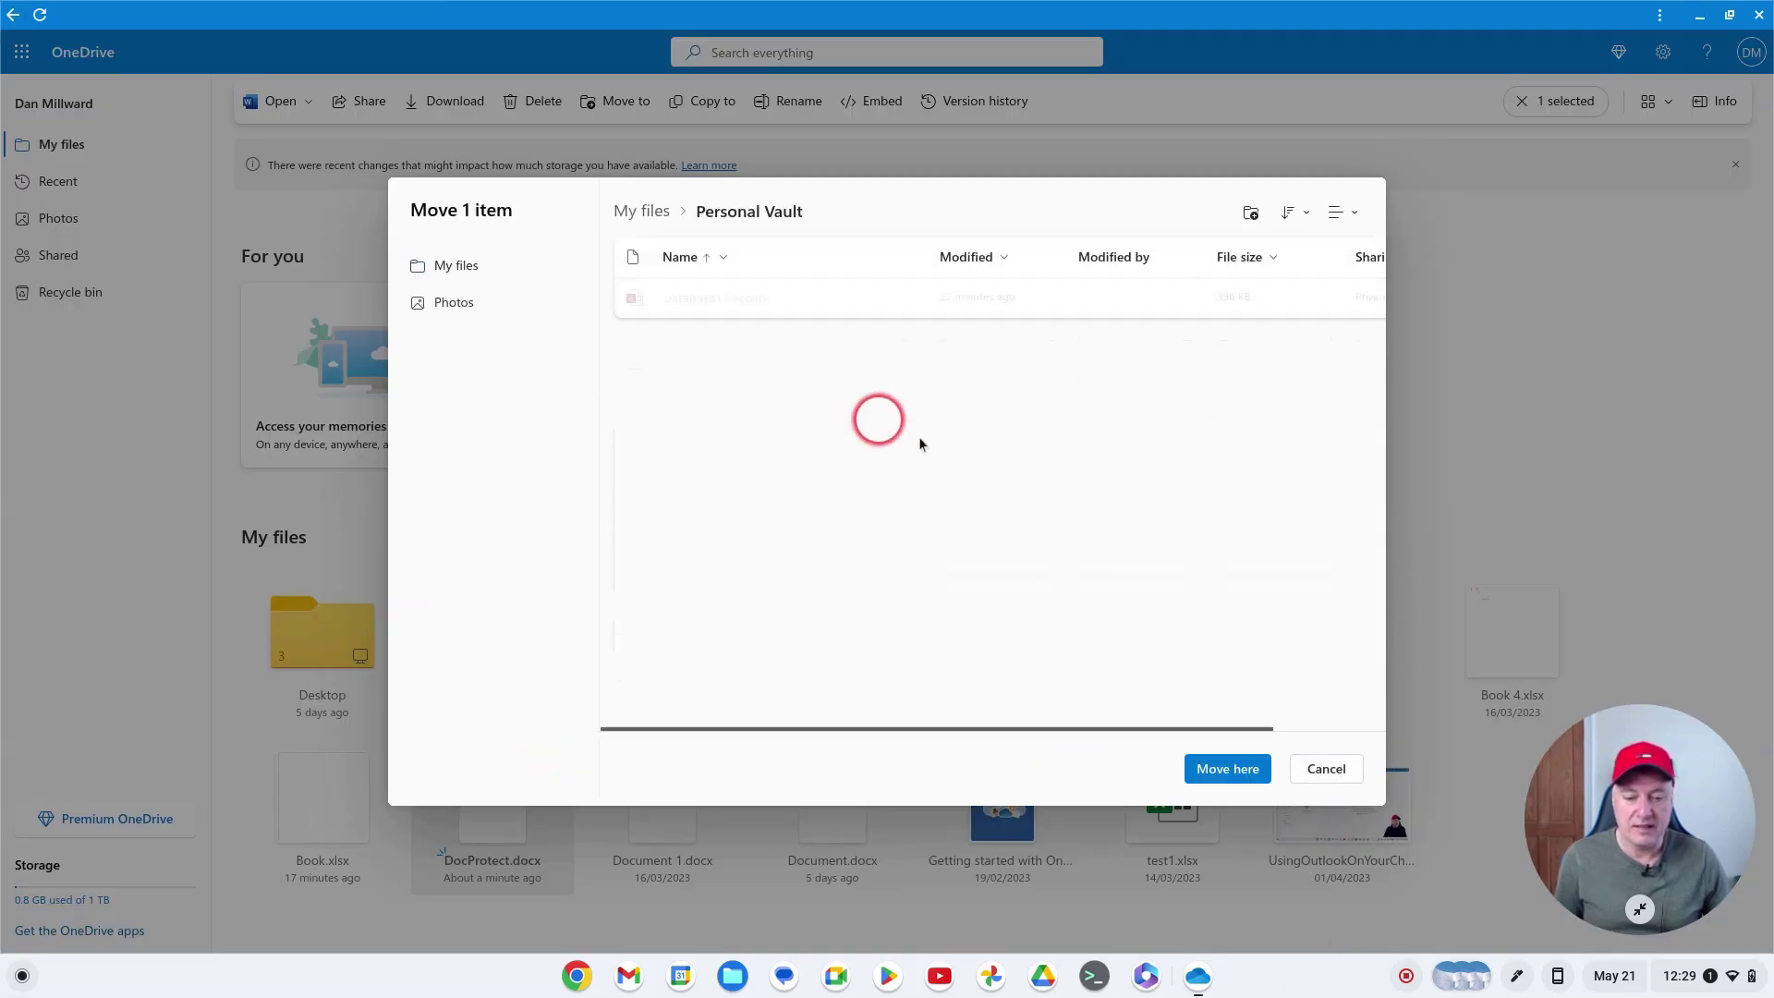
pyautogui.click(1222, 771)
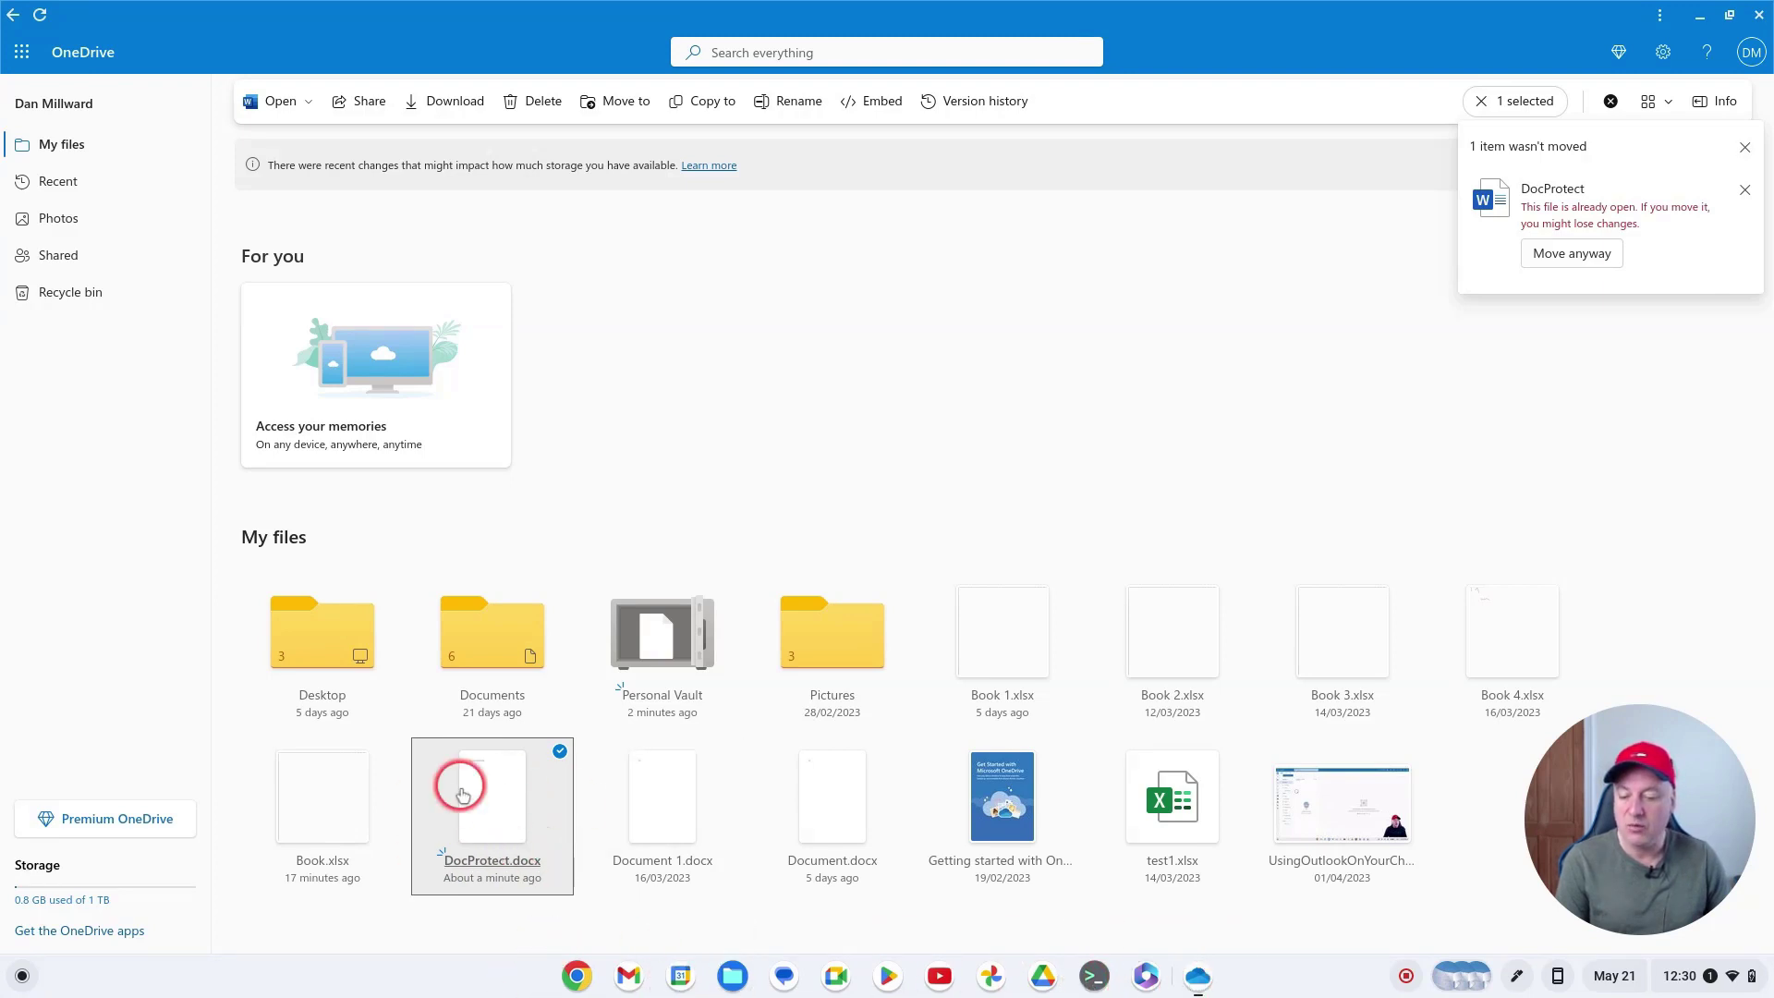
# Step: Open DocProtect.docx in Word and check its file name, location and save status details
pyautogui.rightClick(514, 808)
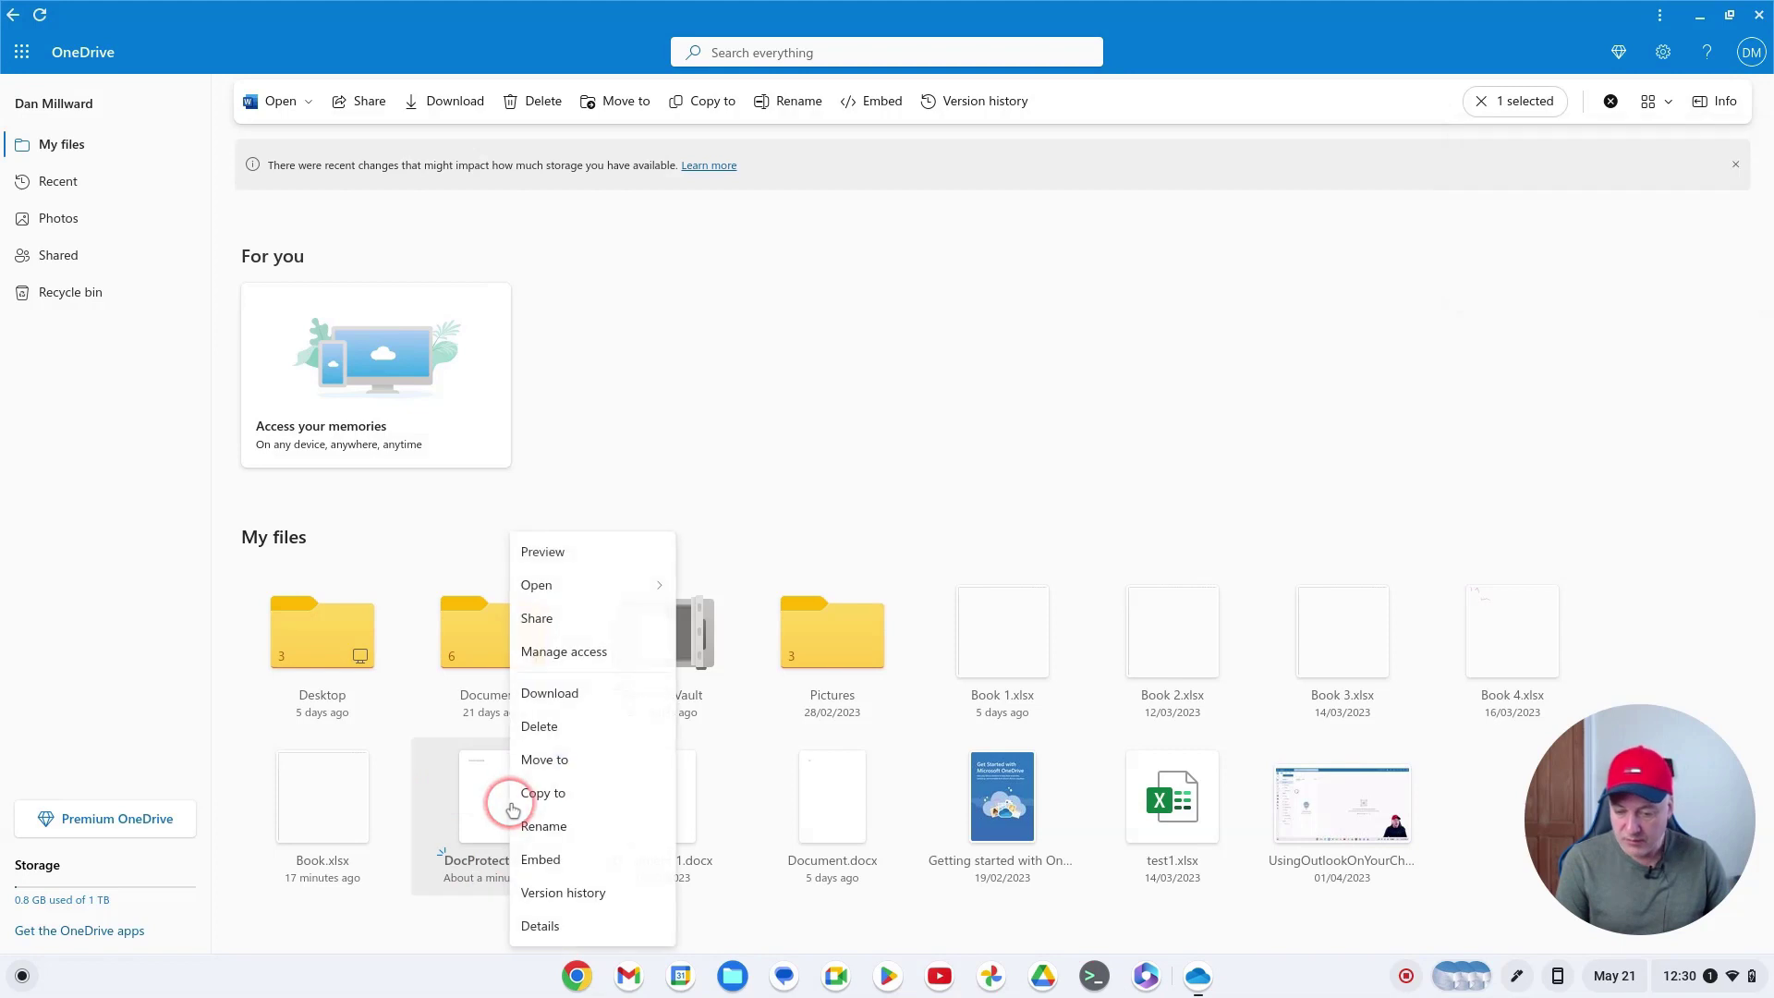
pyautogui.click(511, 792)
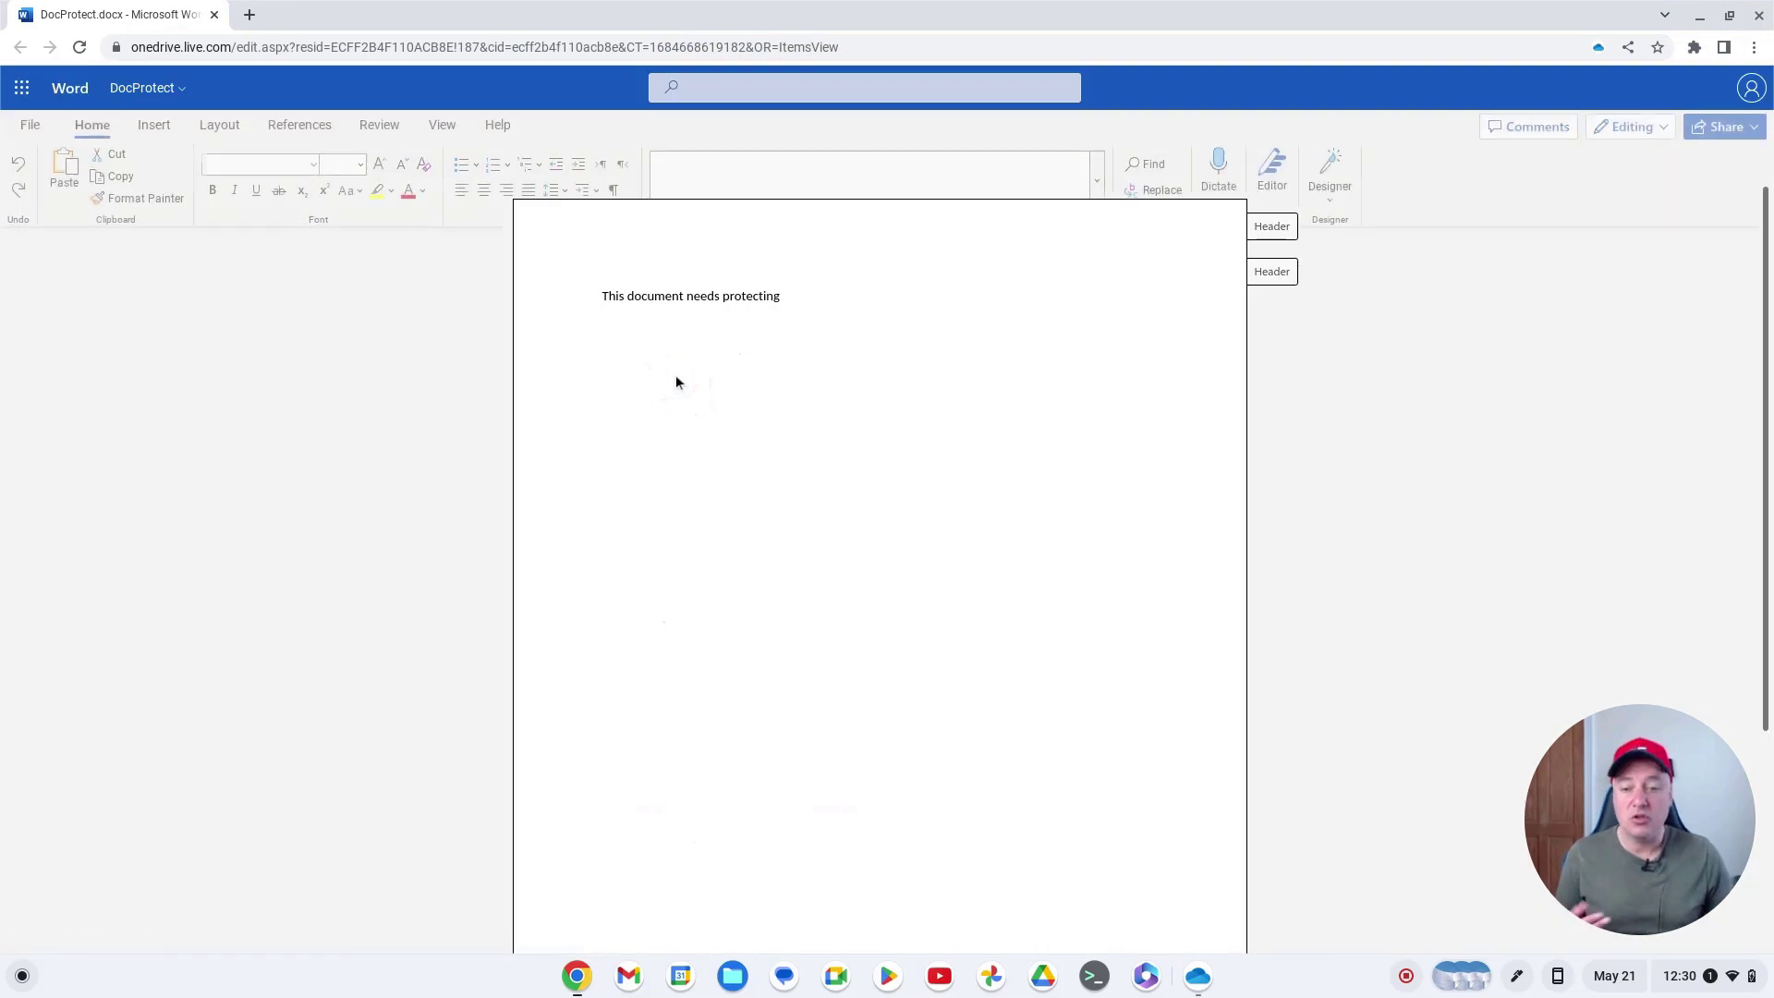
pyautogui.click(591, 507)
pyautogui.click(214, 15)
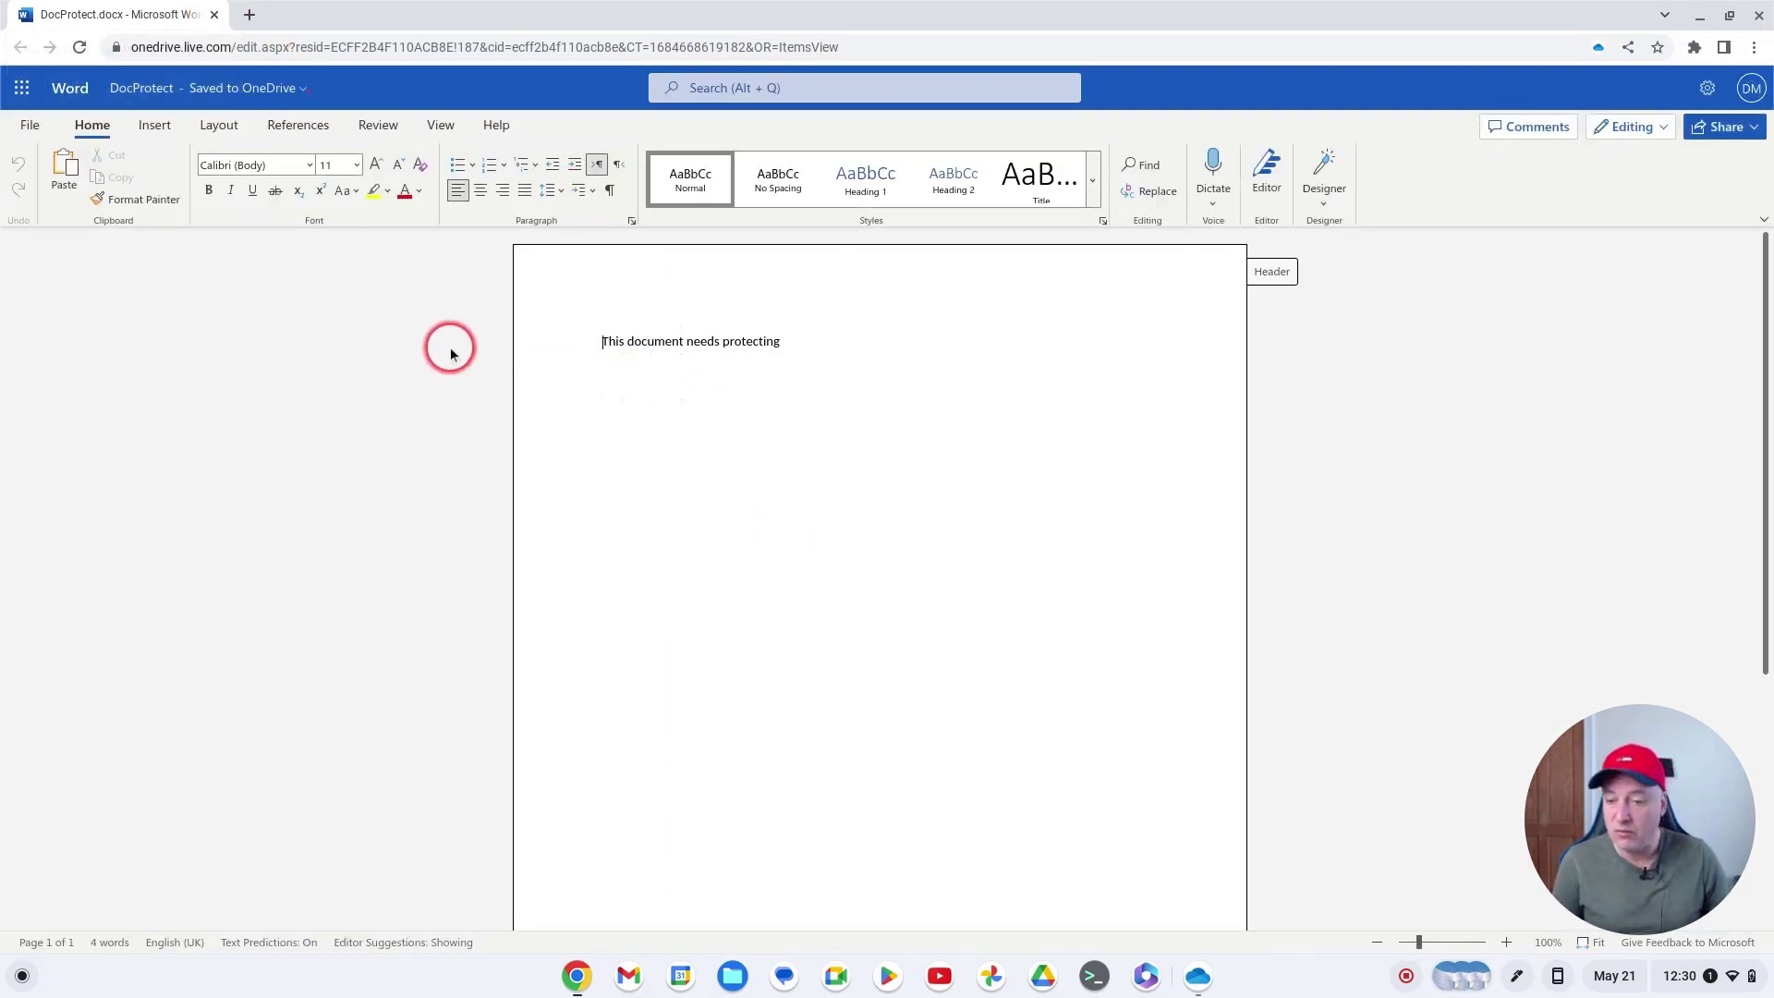
pyautogui.click(304, 90)
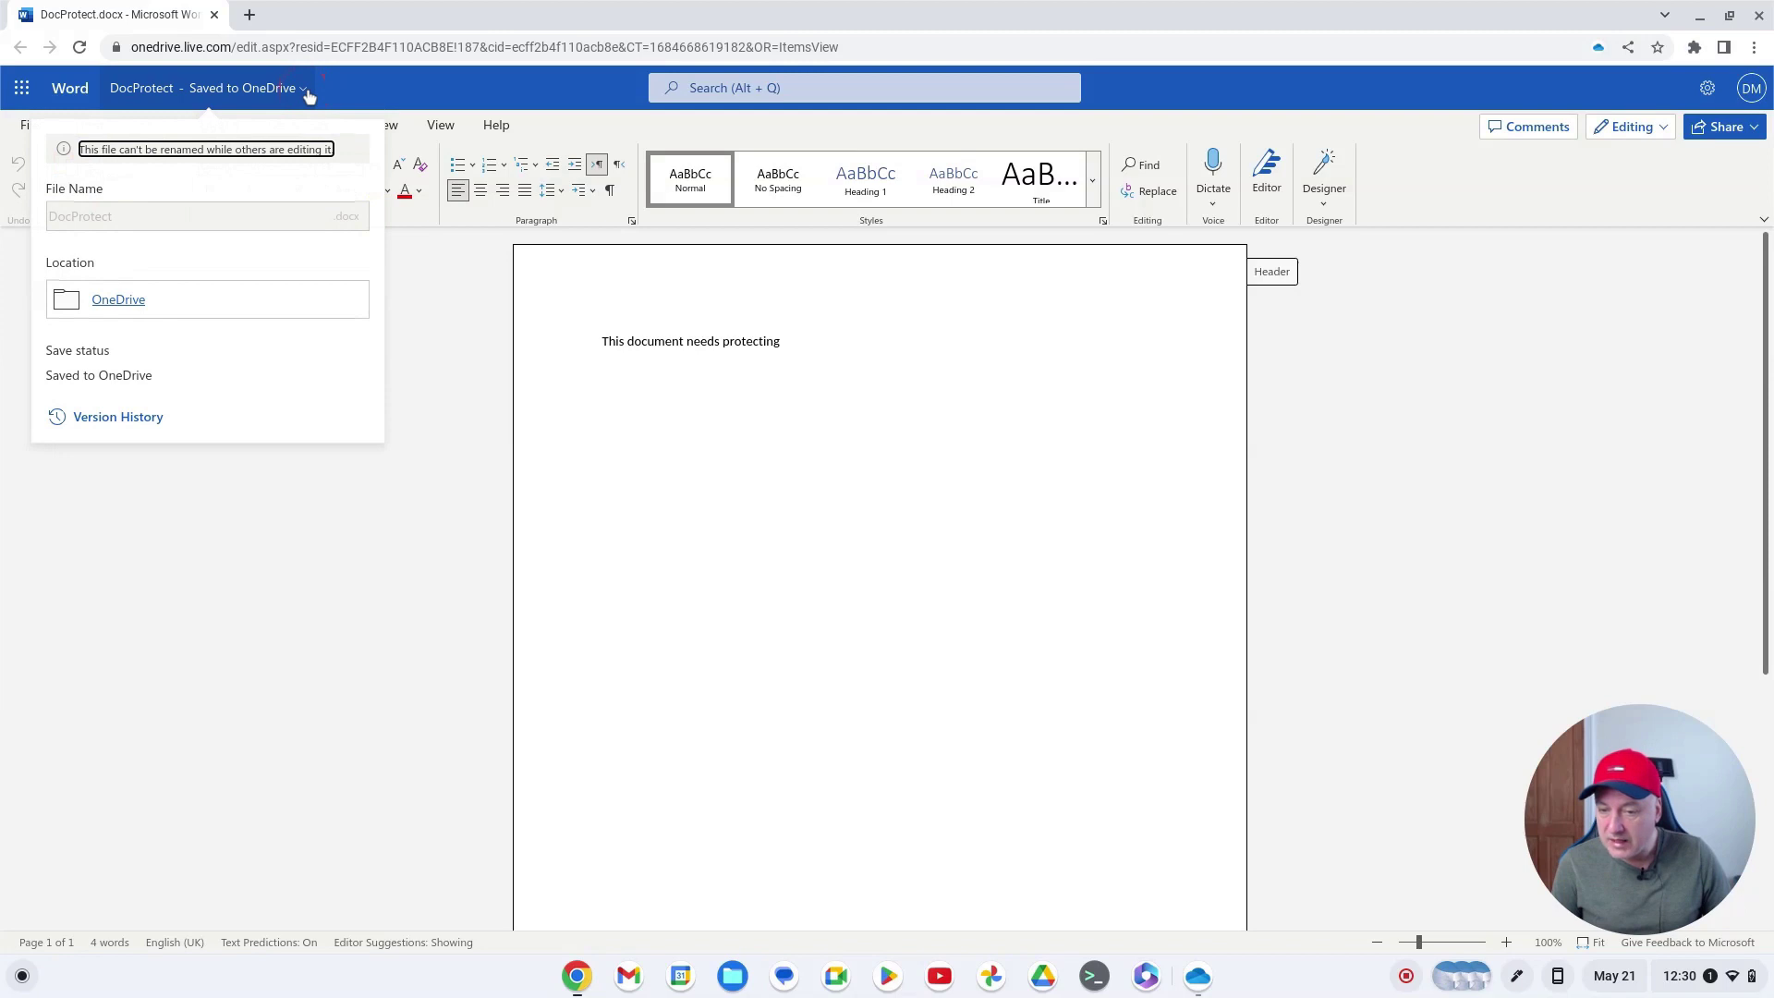
pyautogui.click(305, 90)
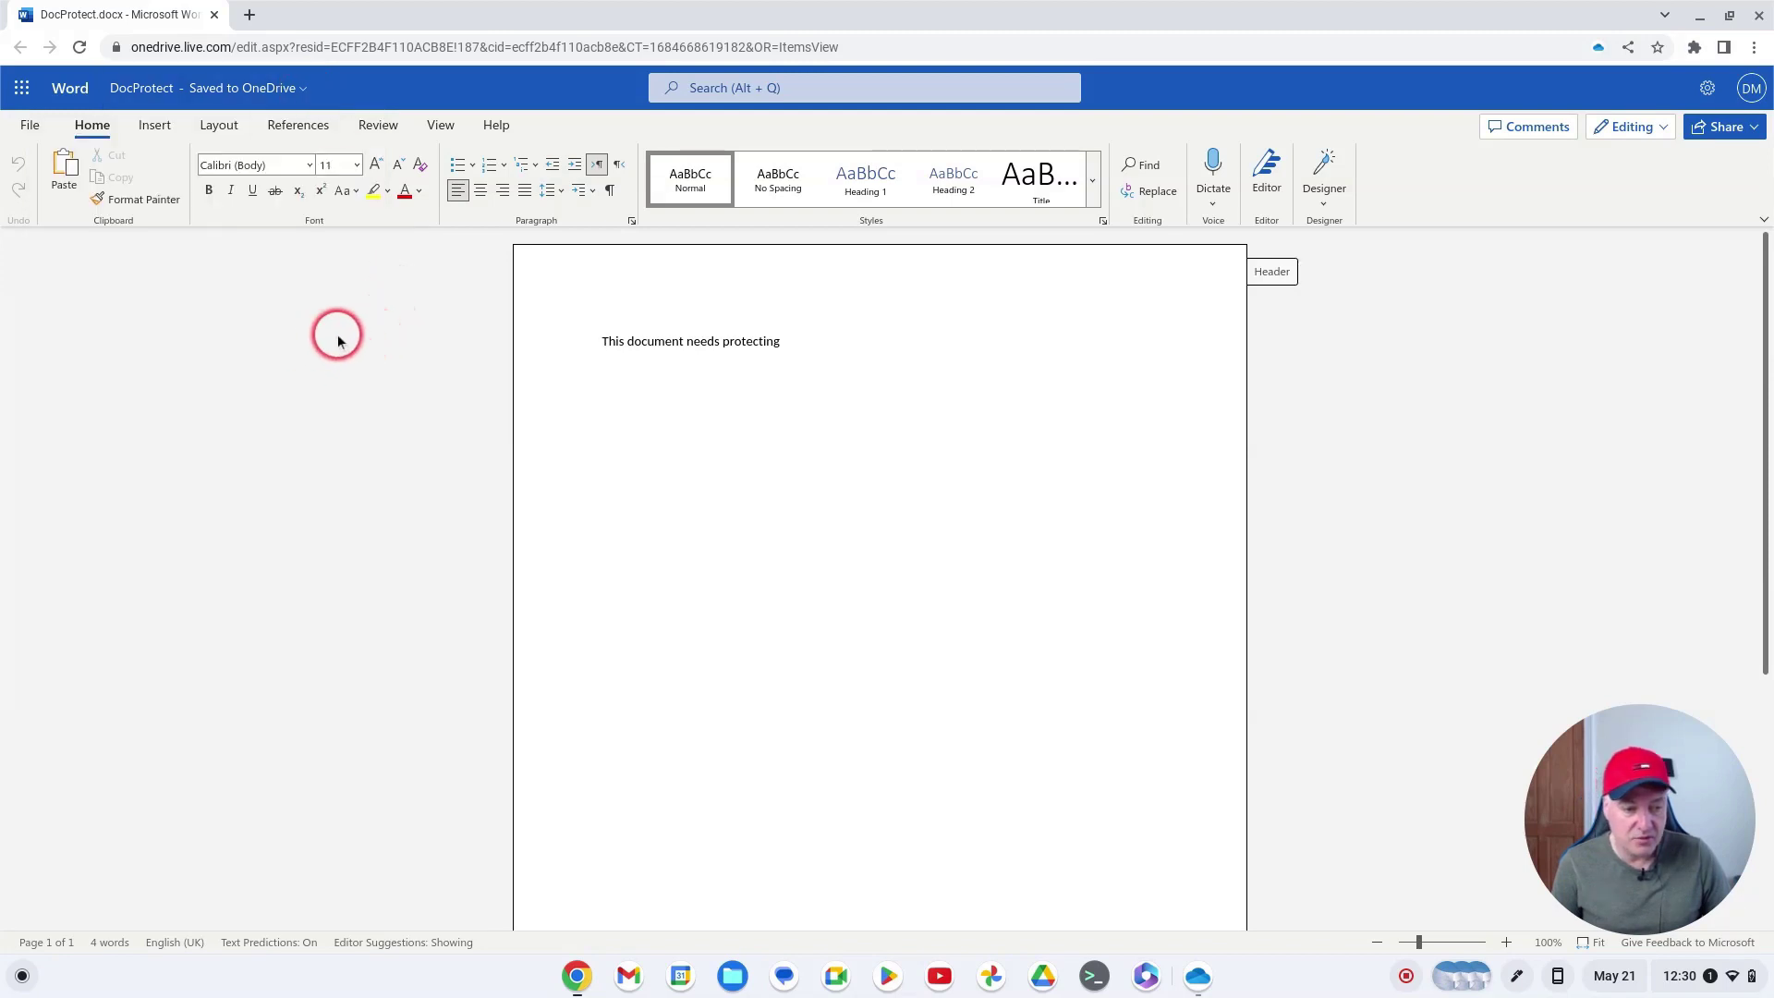
# Step: View the list of Microsoft 365 apps from Word, then close DocProtect.docx
pyautogui.click(24, 89)
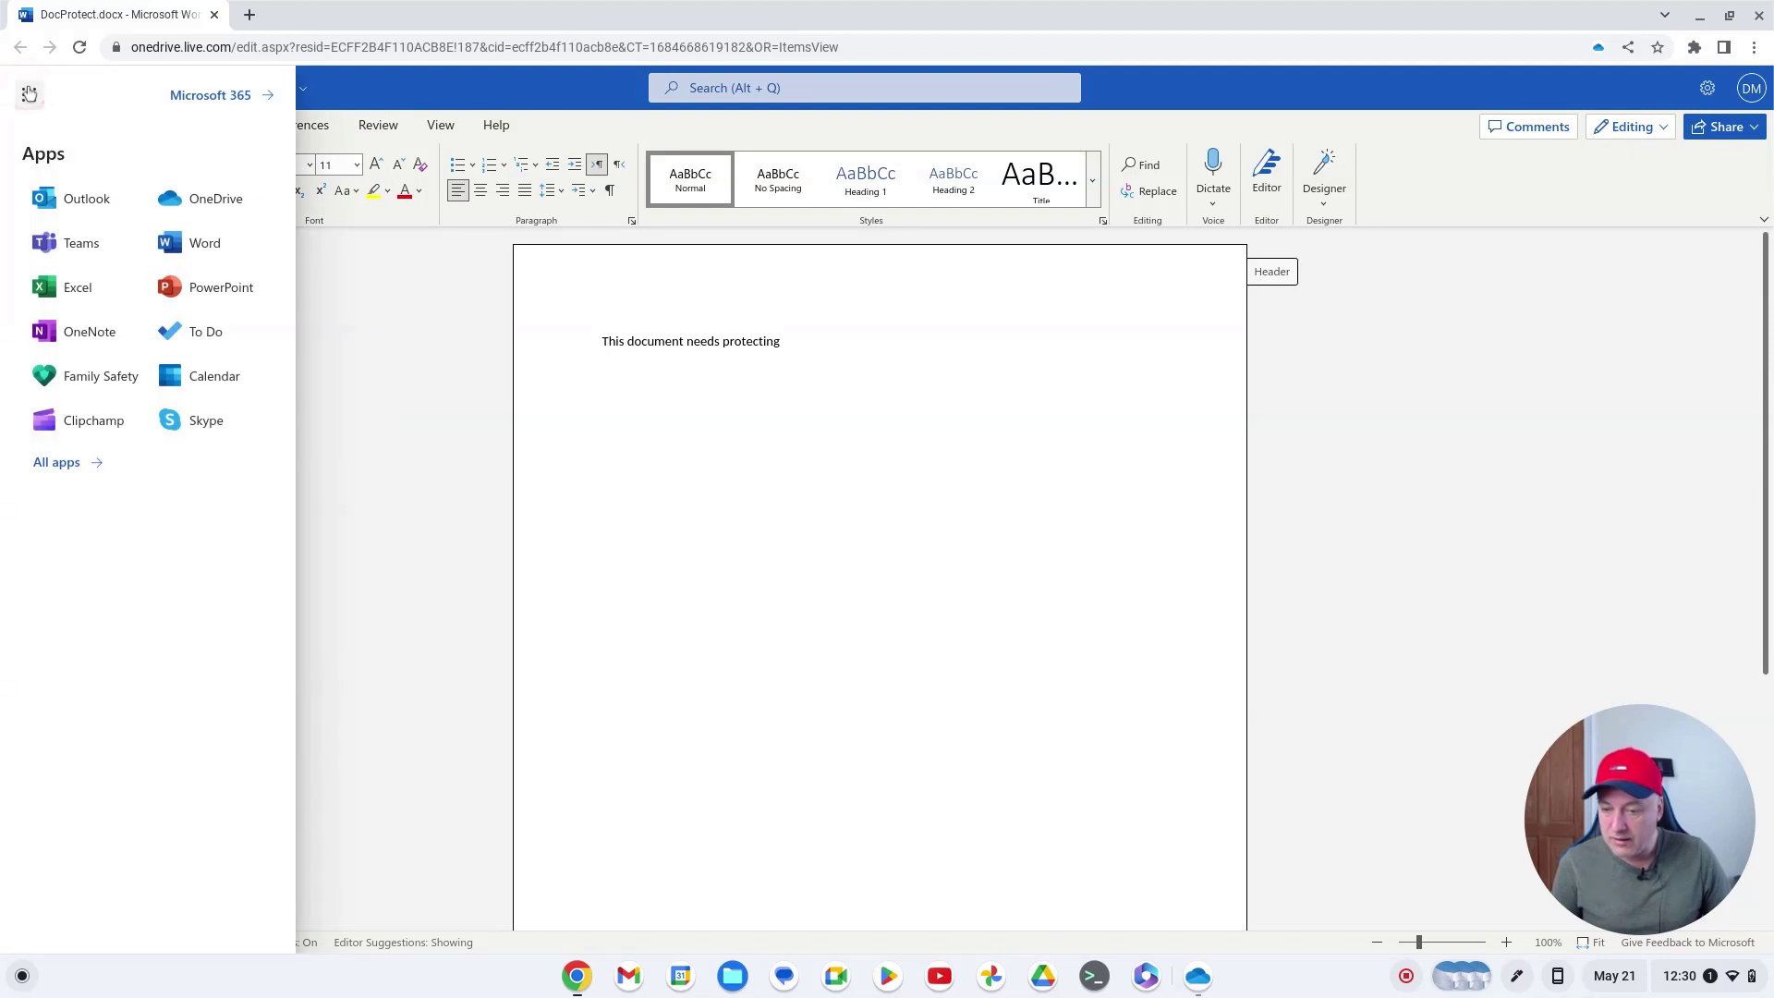
pyautogui.click(29, 93)
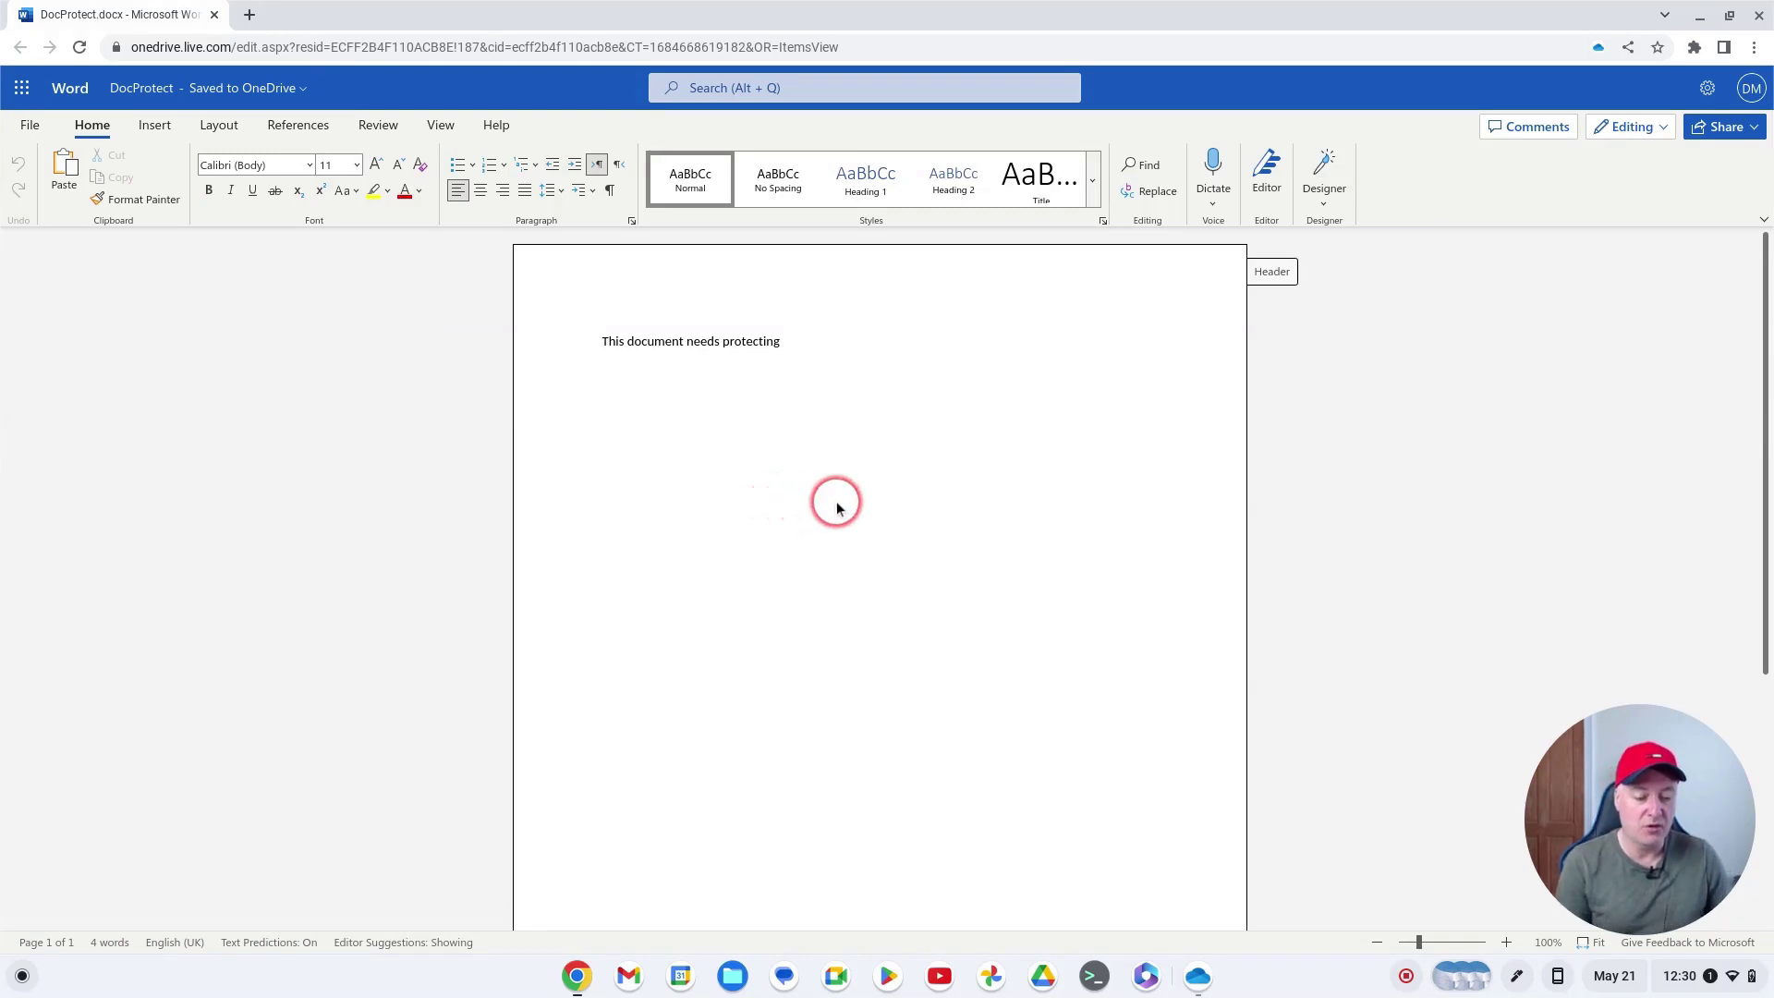
pyautogui.click(214, 14)
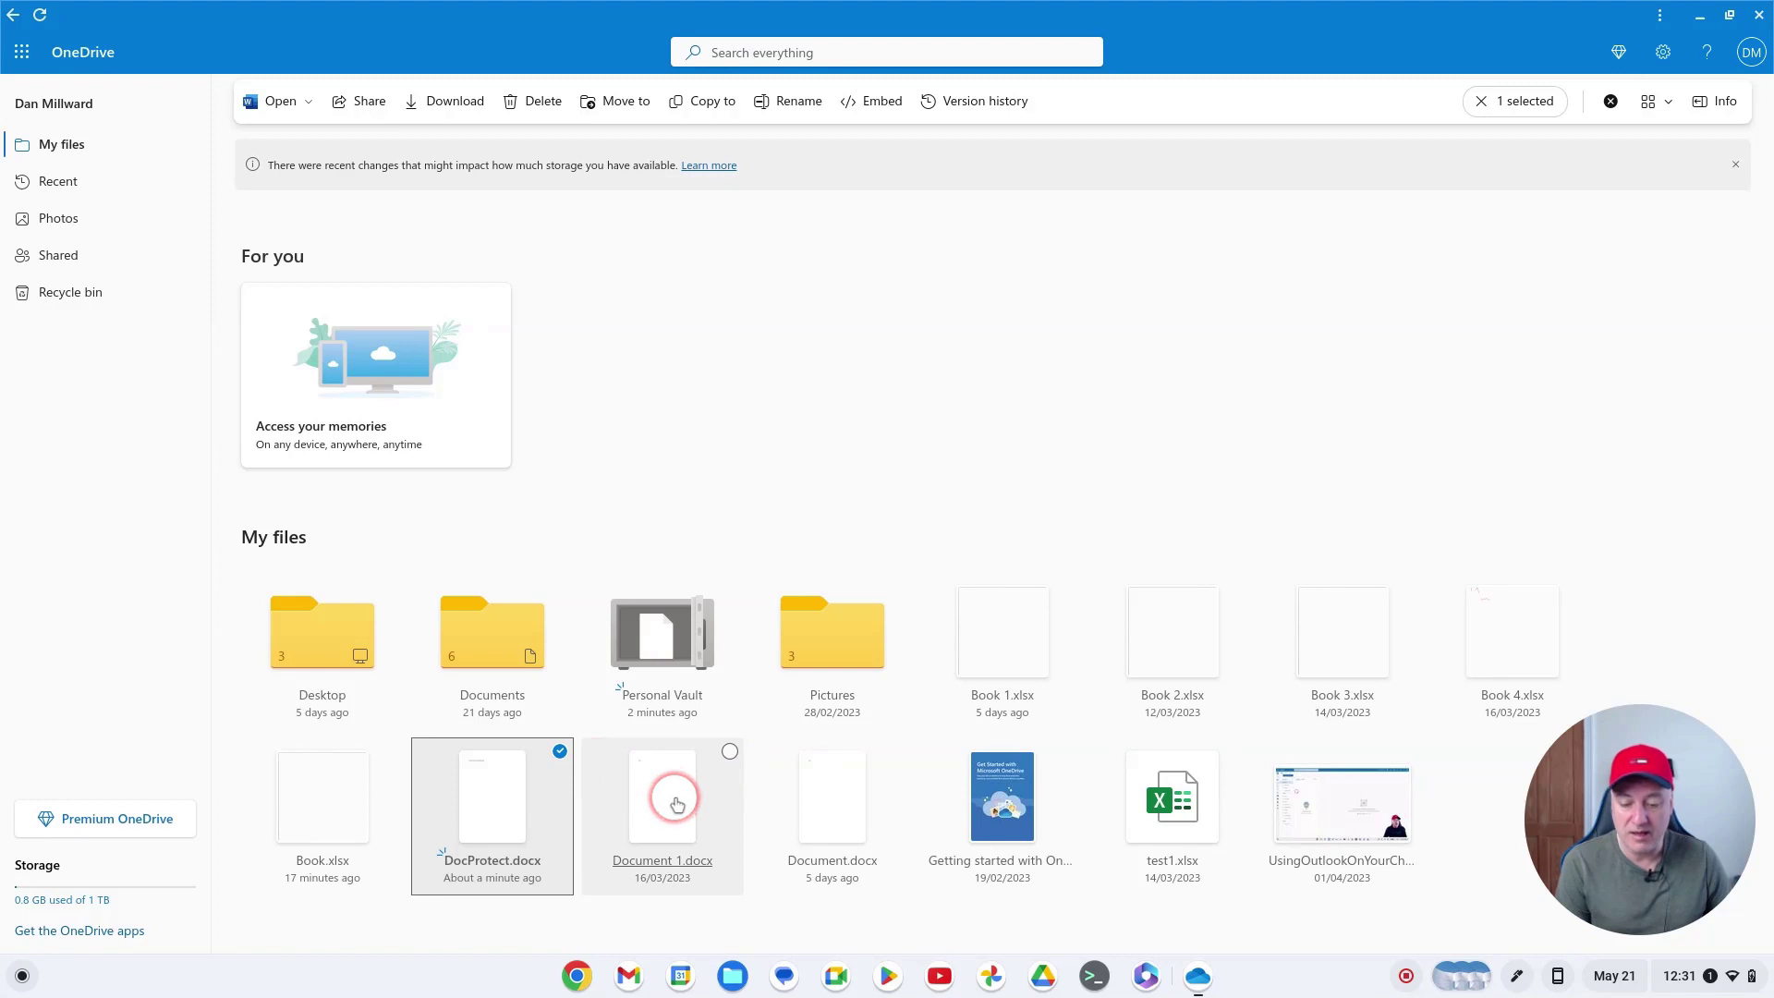
# Step: Move DocProtect.docx from My files into Personal Vault, choosing to move it anyway even though it counts as open
pyautogui.rightClick(510, 832)
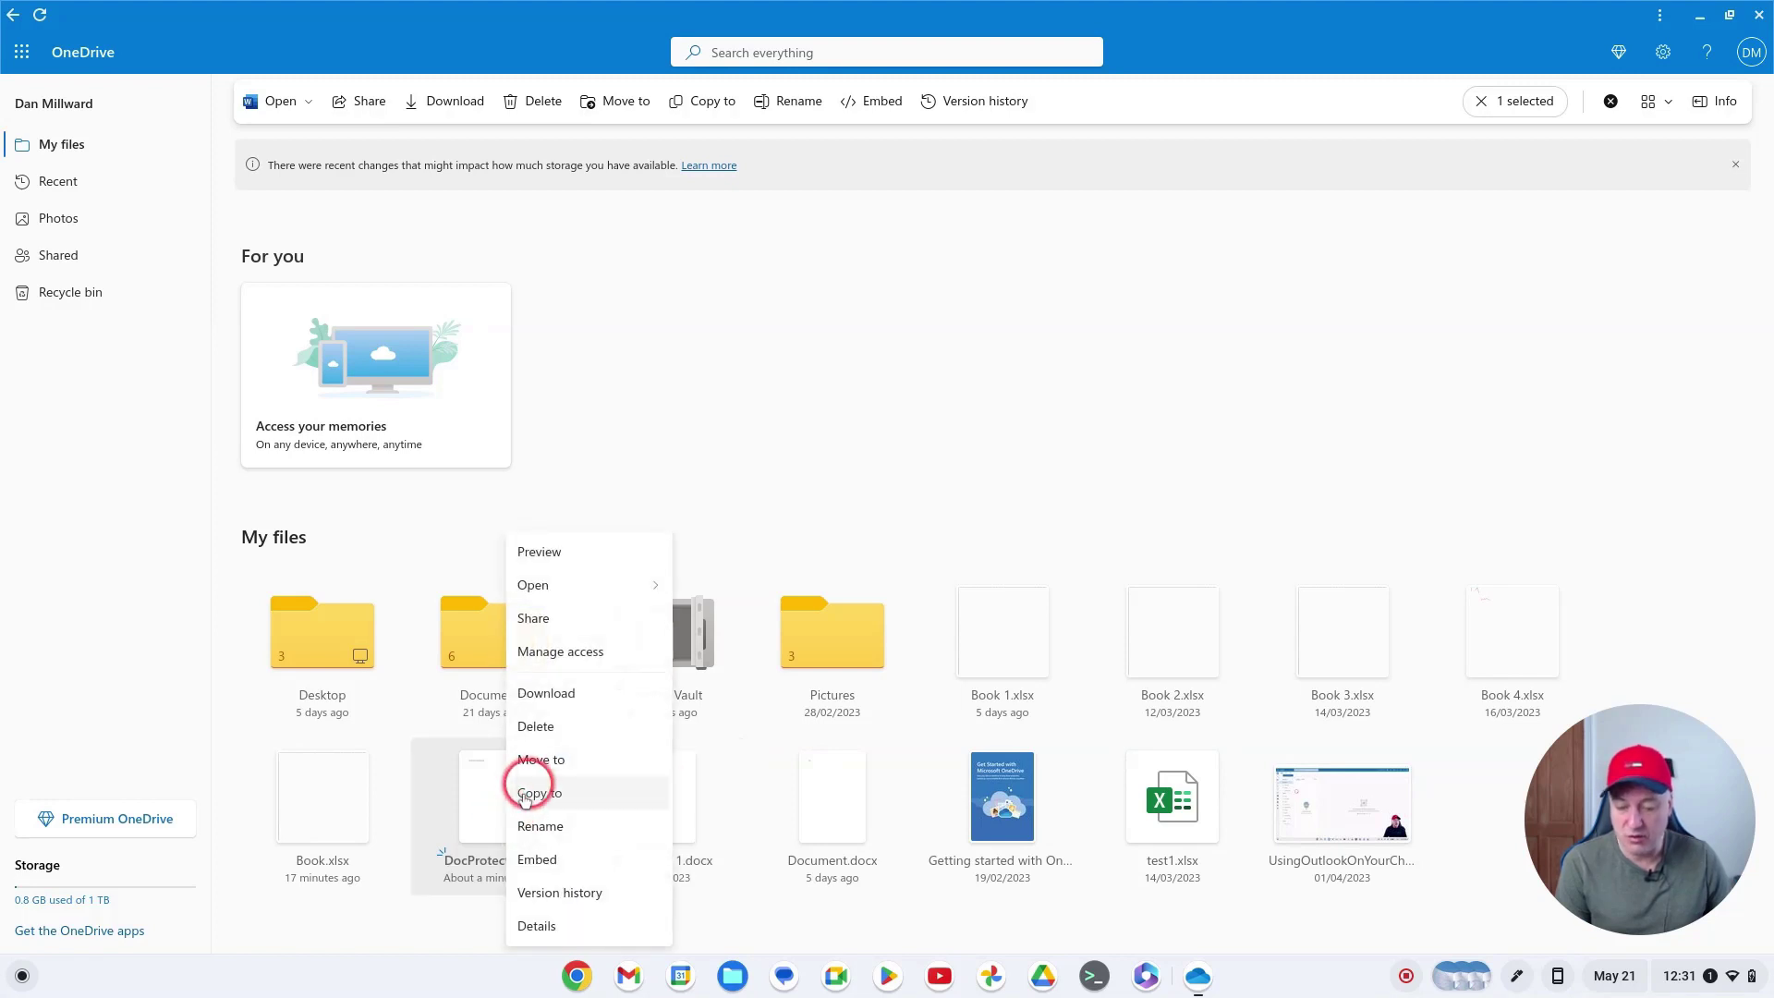
pyautogui.click(572, 777)
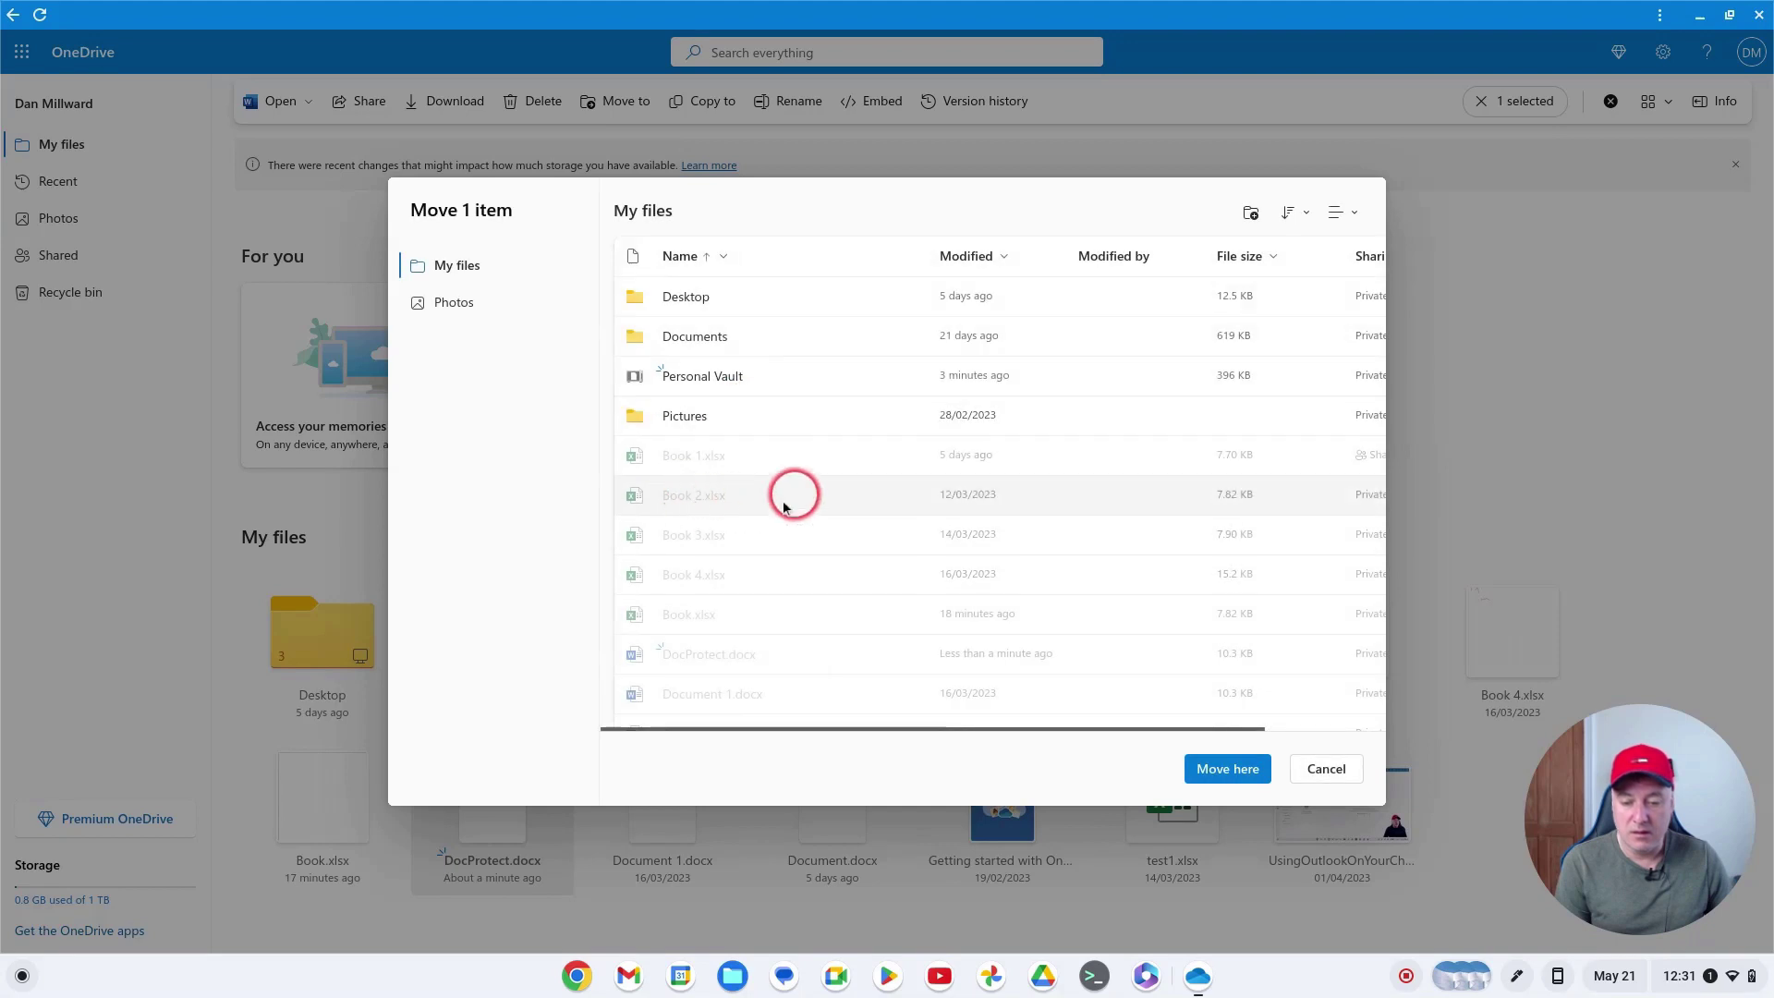
pyautogui.scroll(-1, 813, 580)
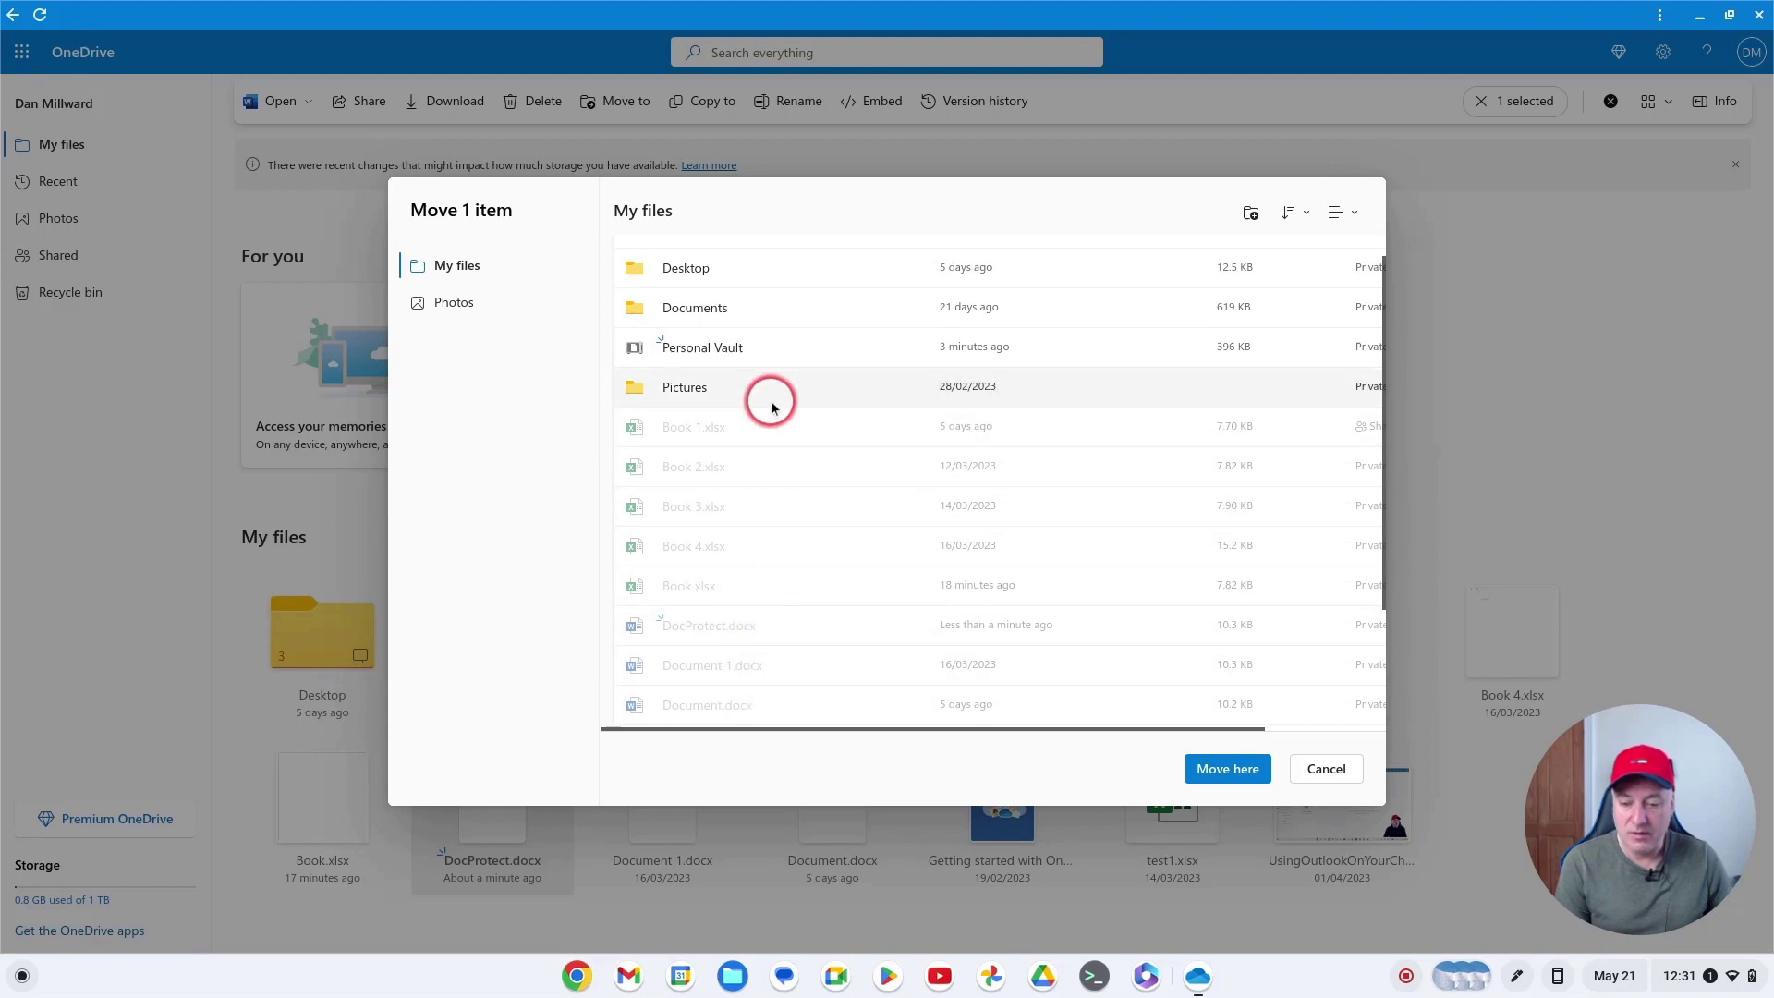
pyautogui.click(720, 350)
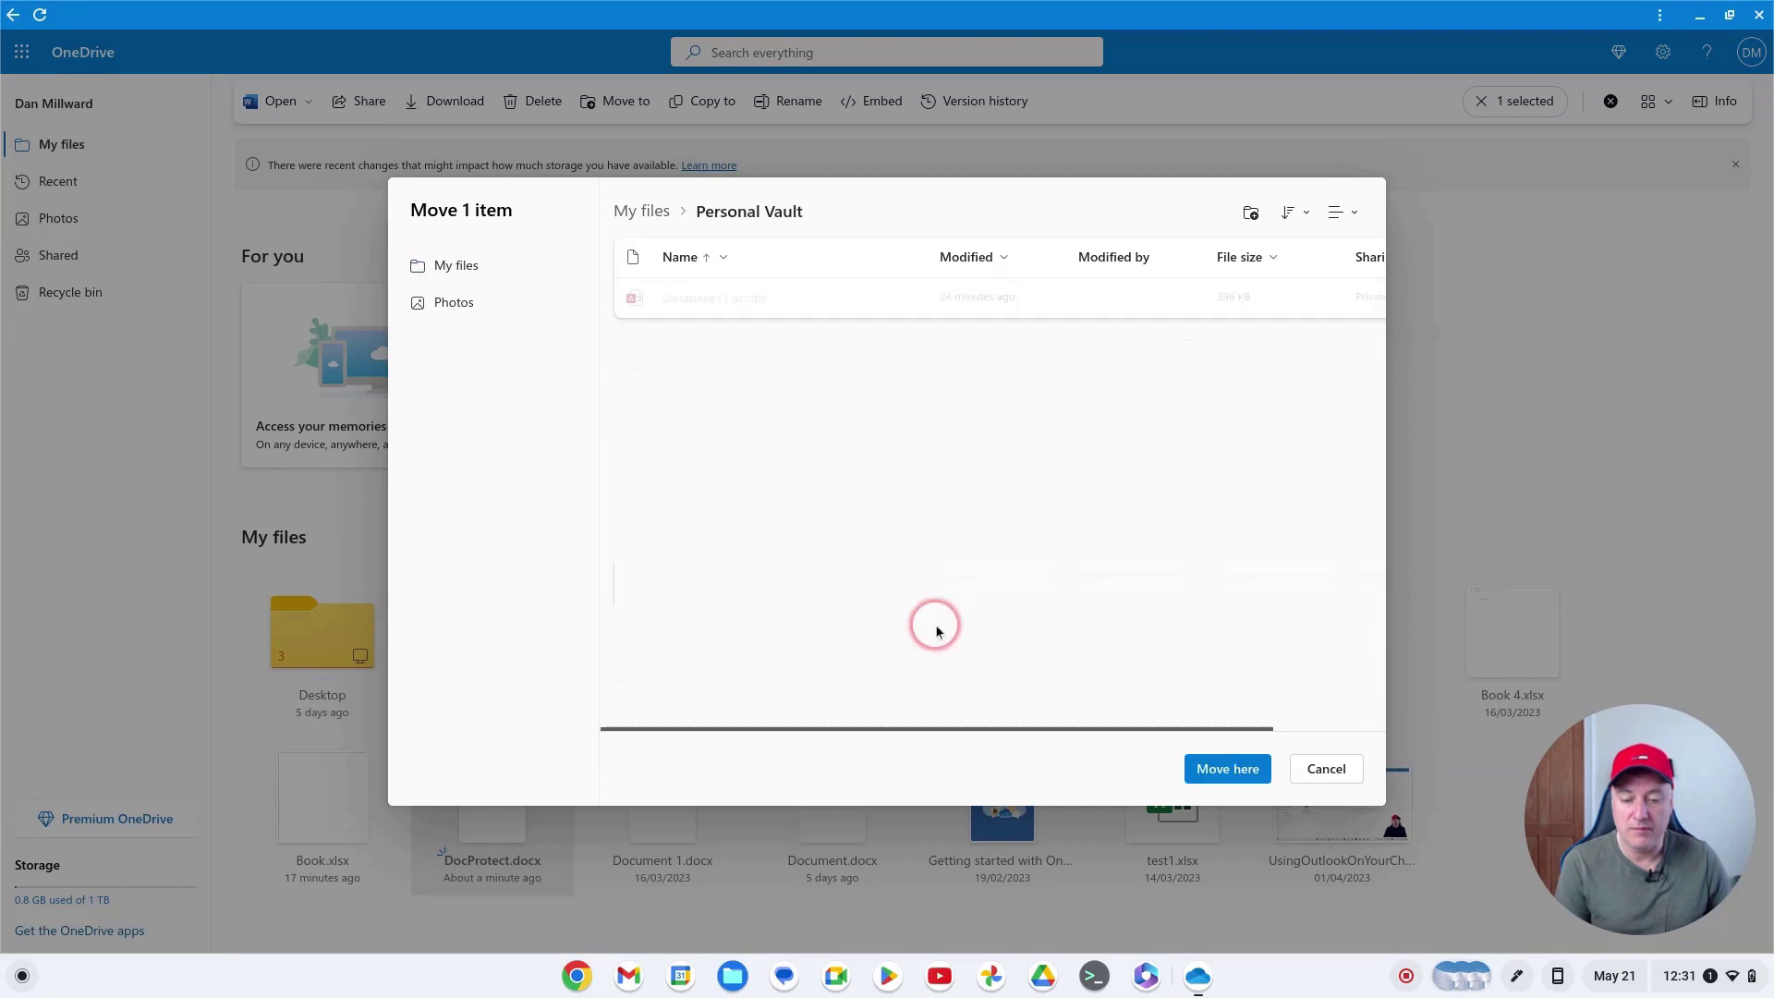
pyautogui.click(1227, 767)
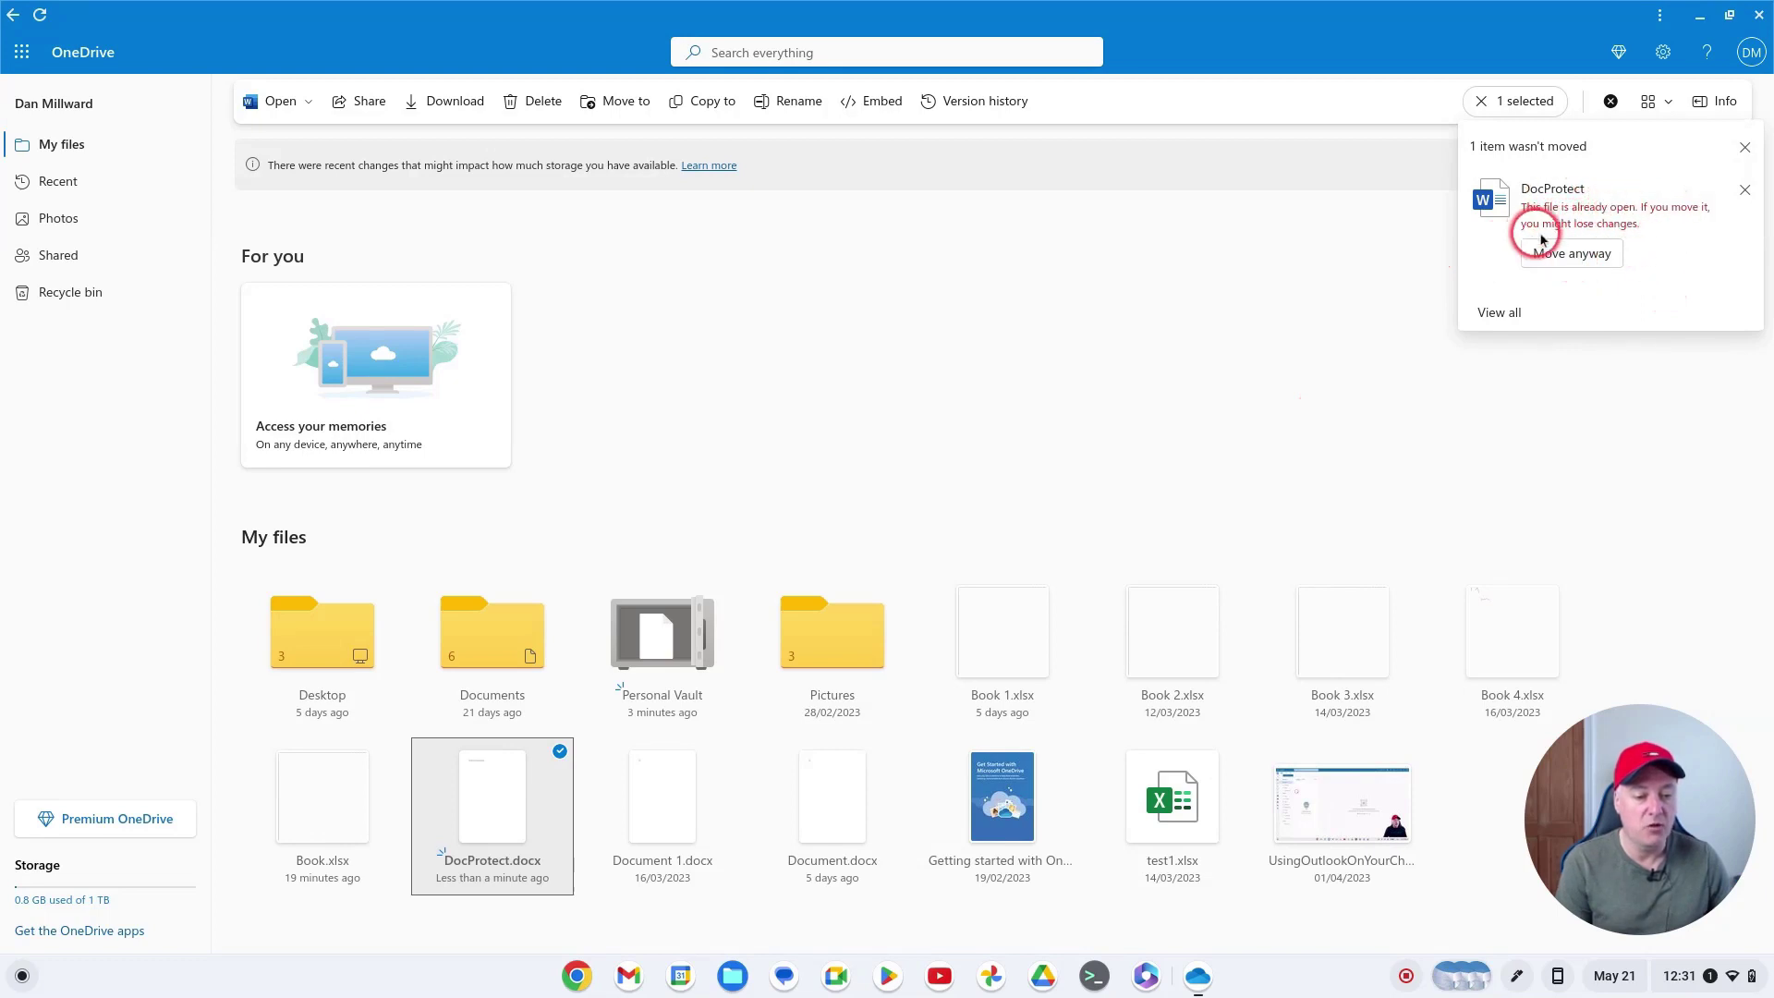
pyautogui.click(1580, 259)
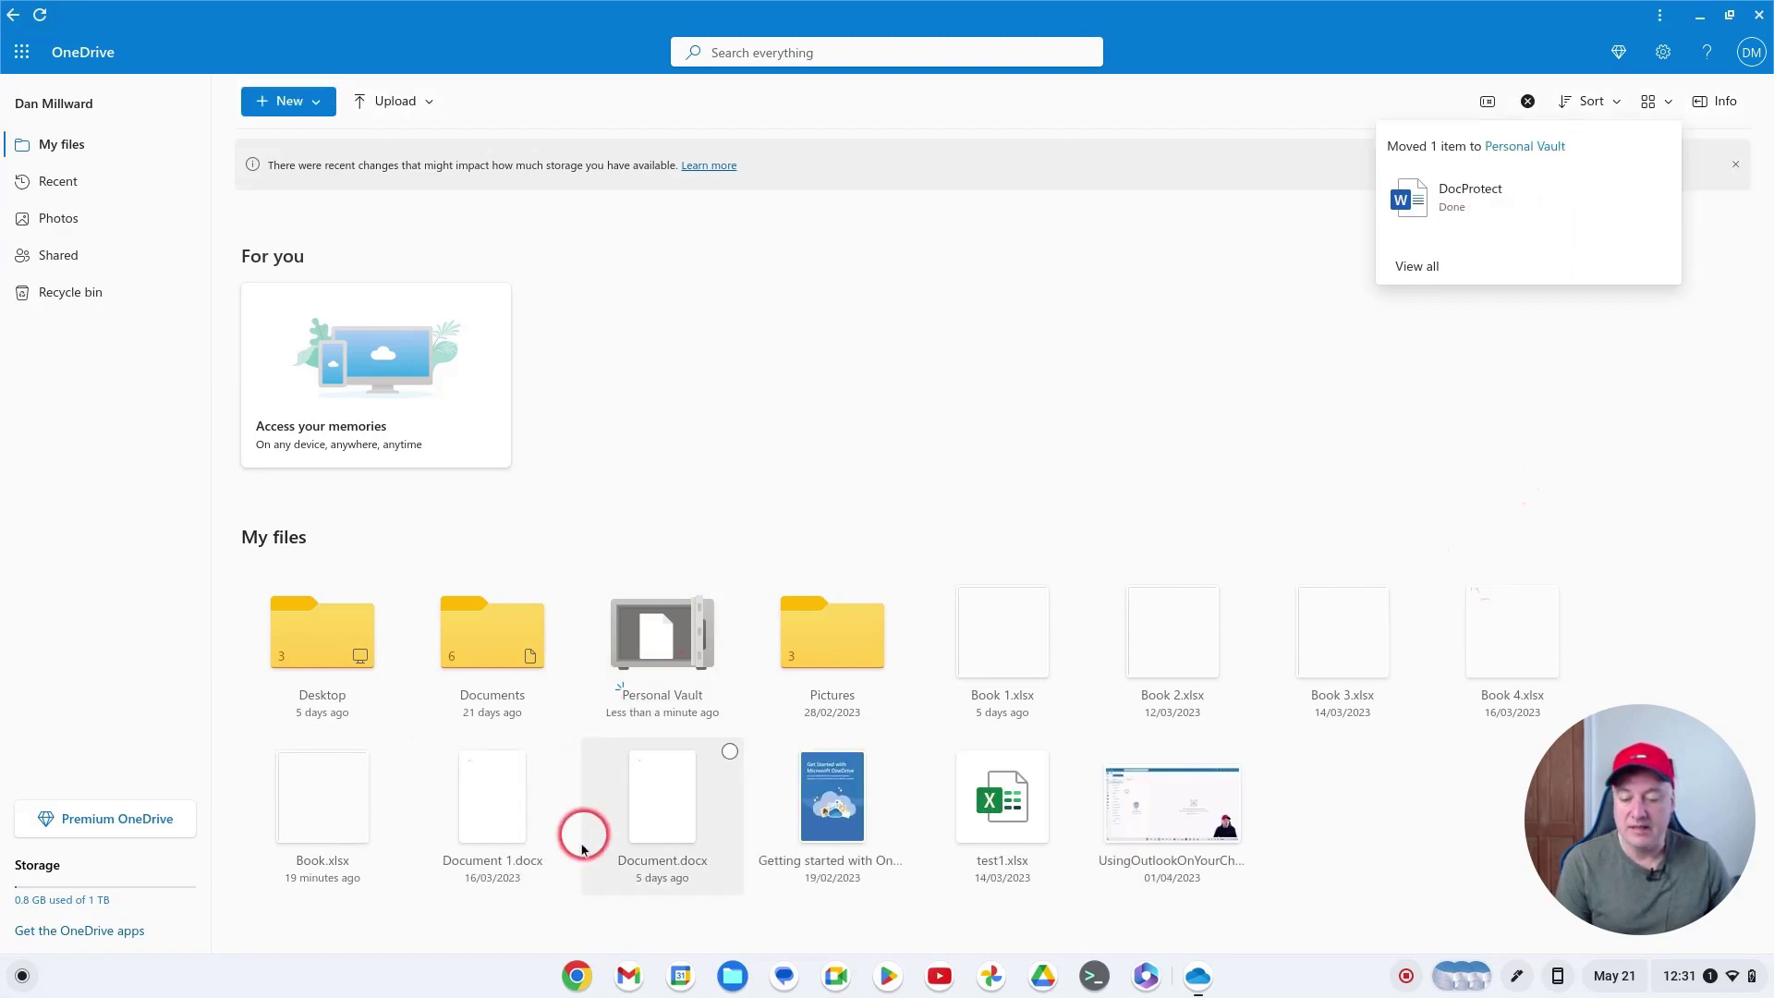
# Step: Open DocProtect.docx from Personal Vault in Word to check it, then close it and return to My files
pyautogui.click(664, 642)
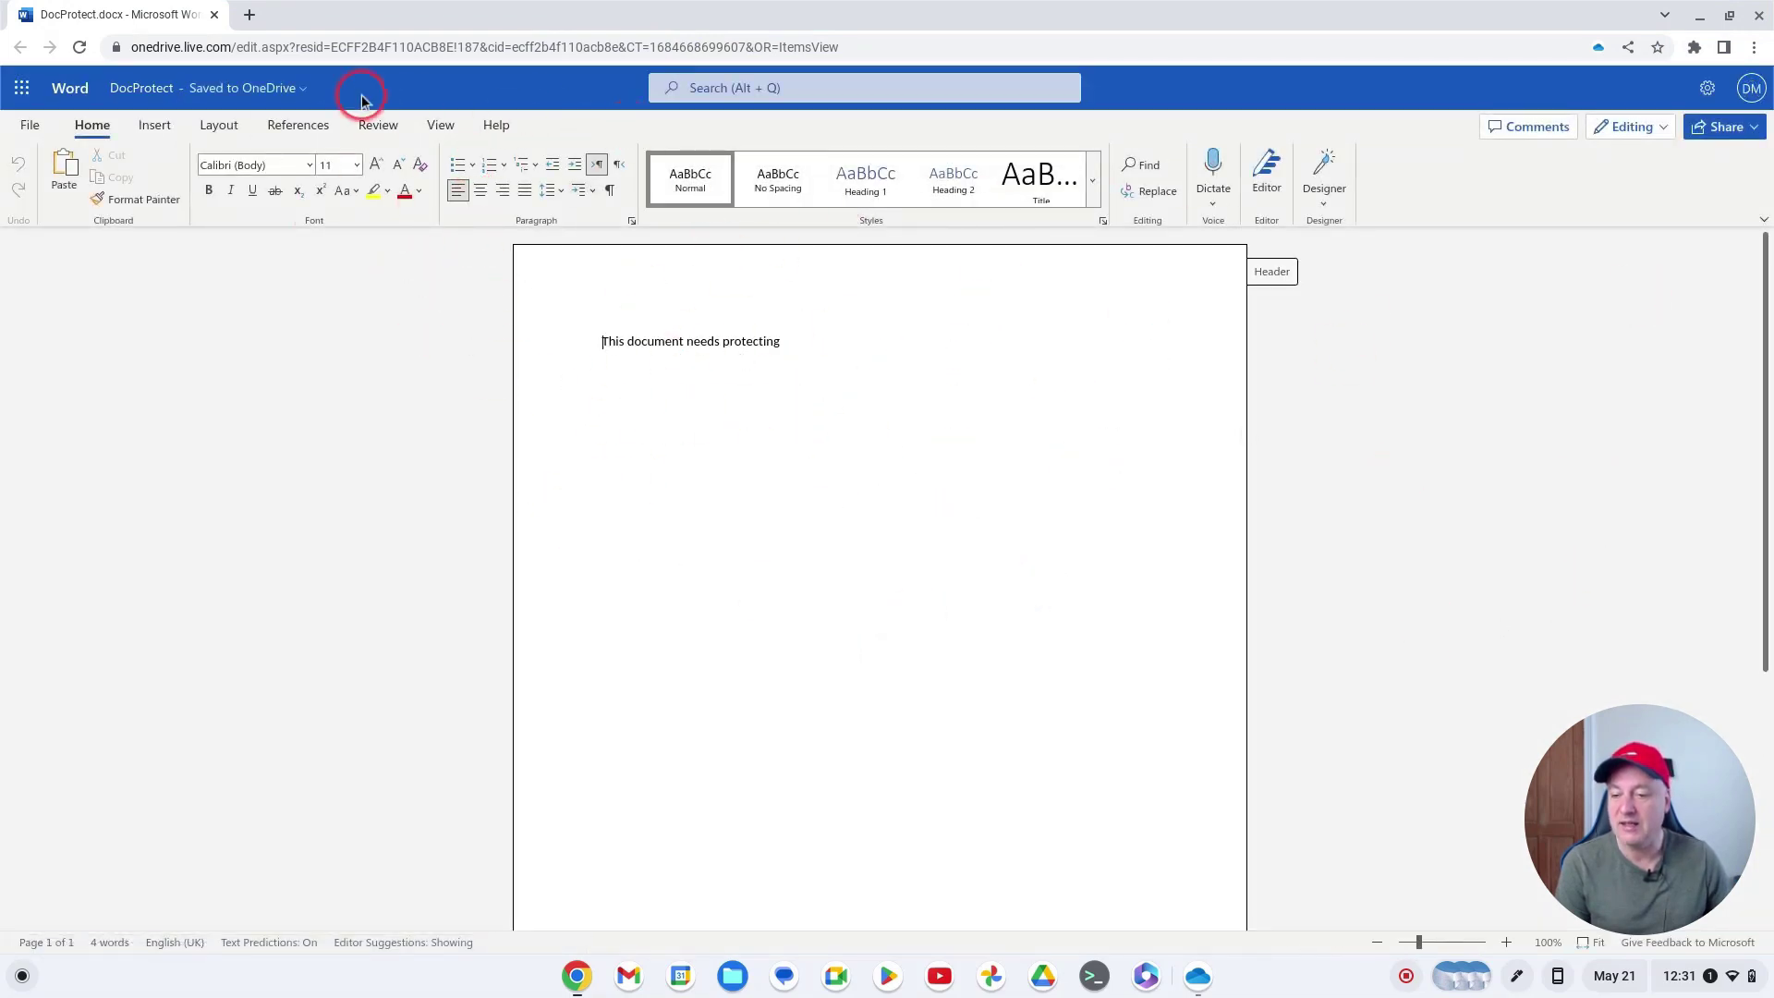
pyautogui.click(207, 18)
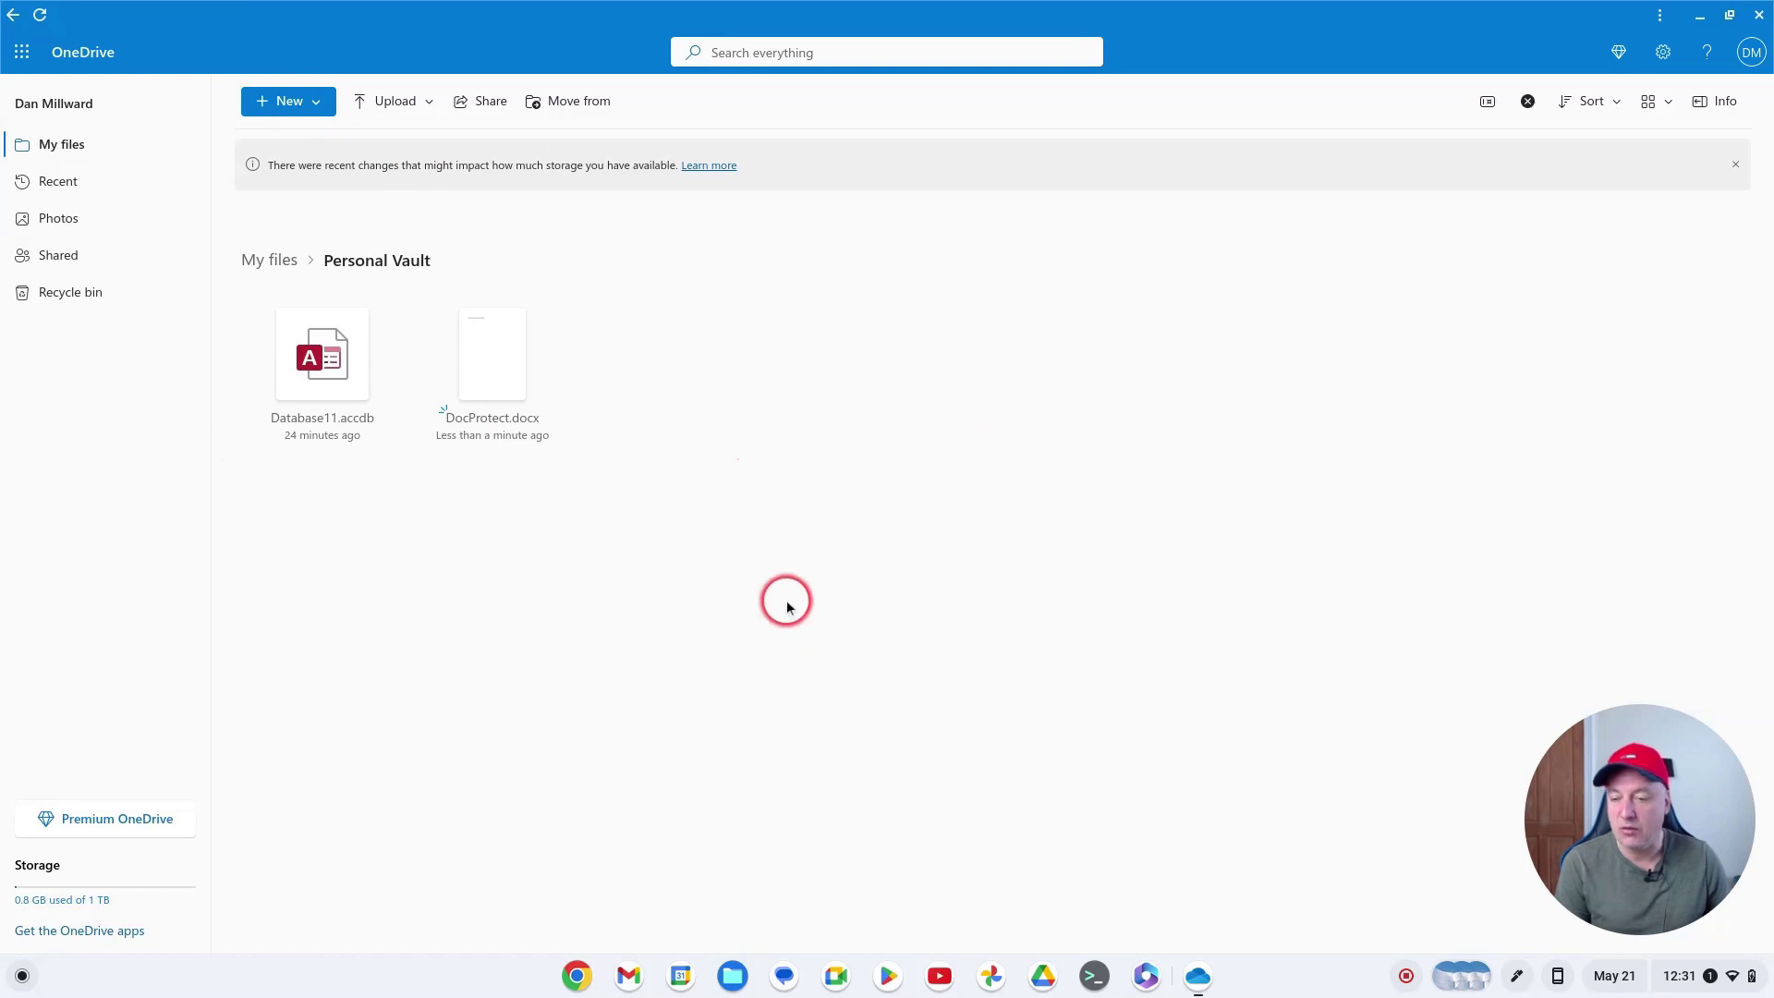
pyautogui.click(78, 147)
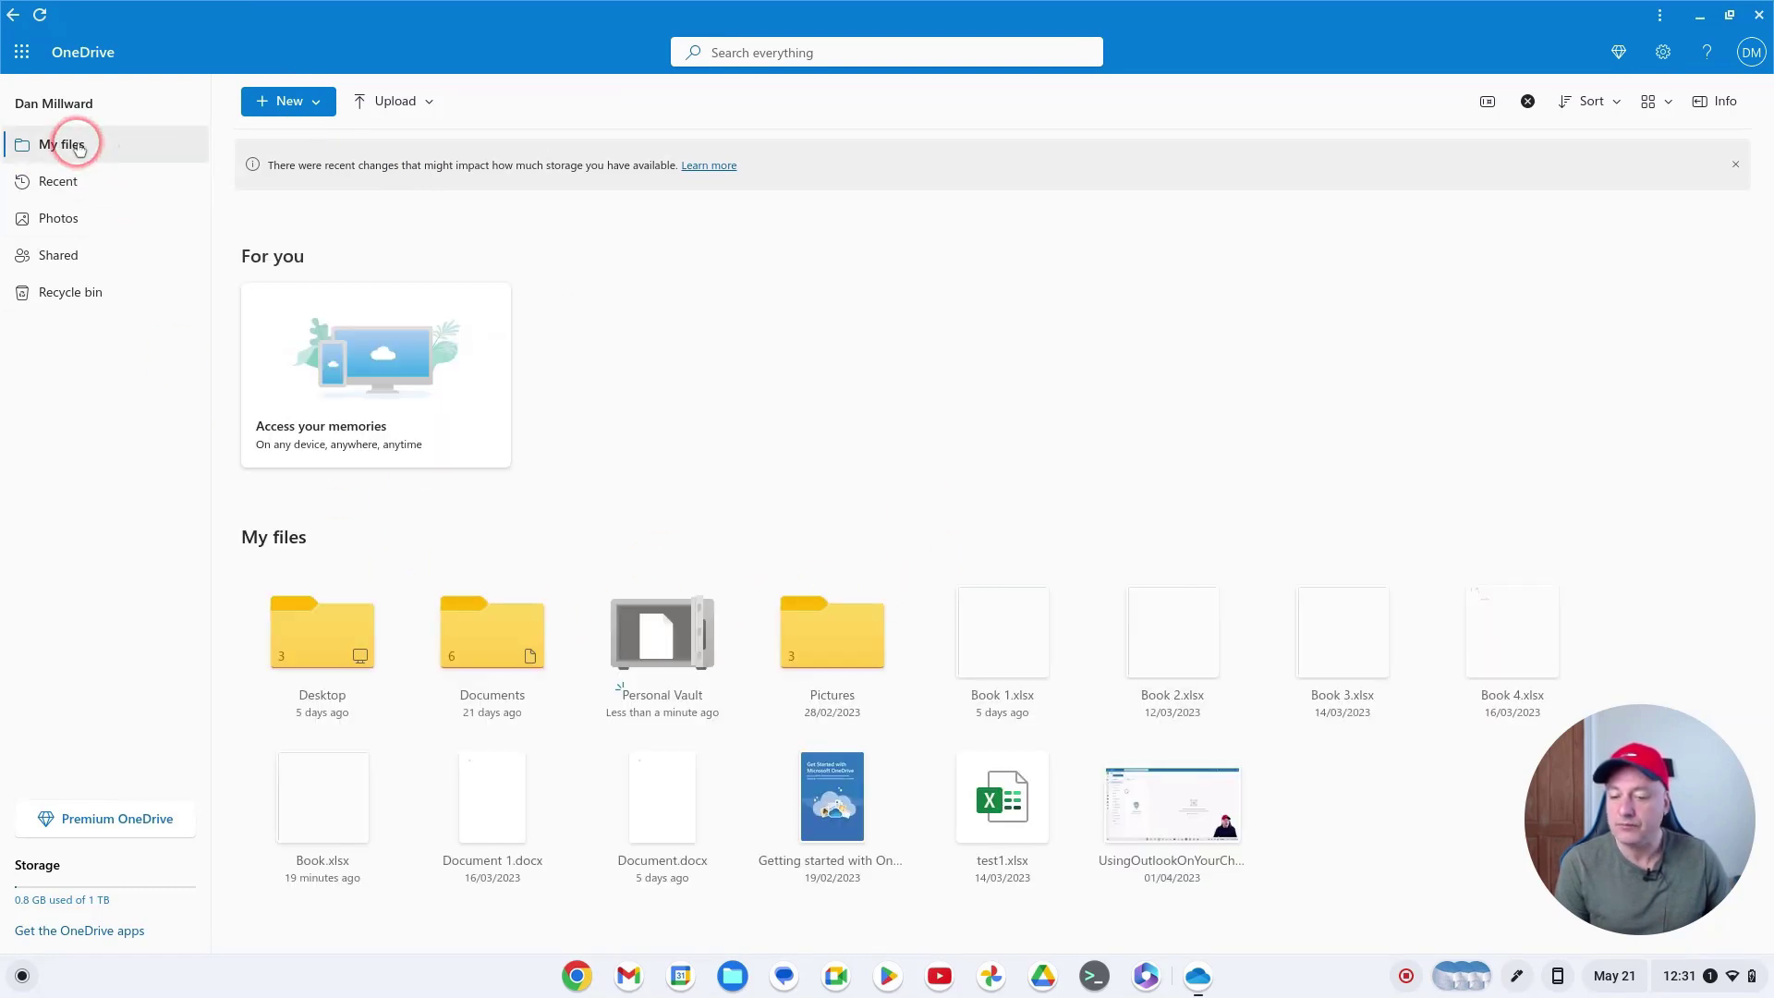
# Step: View the contents of Personal Vault again, then examine the options offered for its folder in My files
pyautogui.click(688, 626)
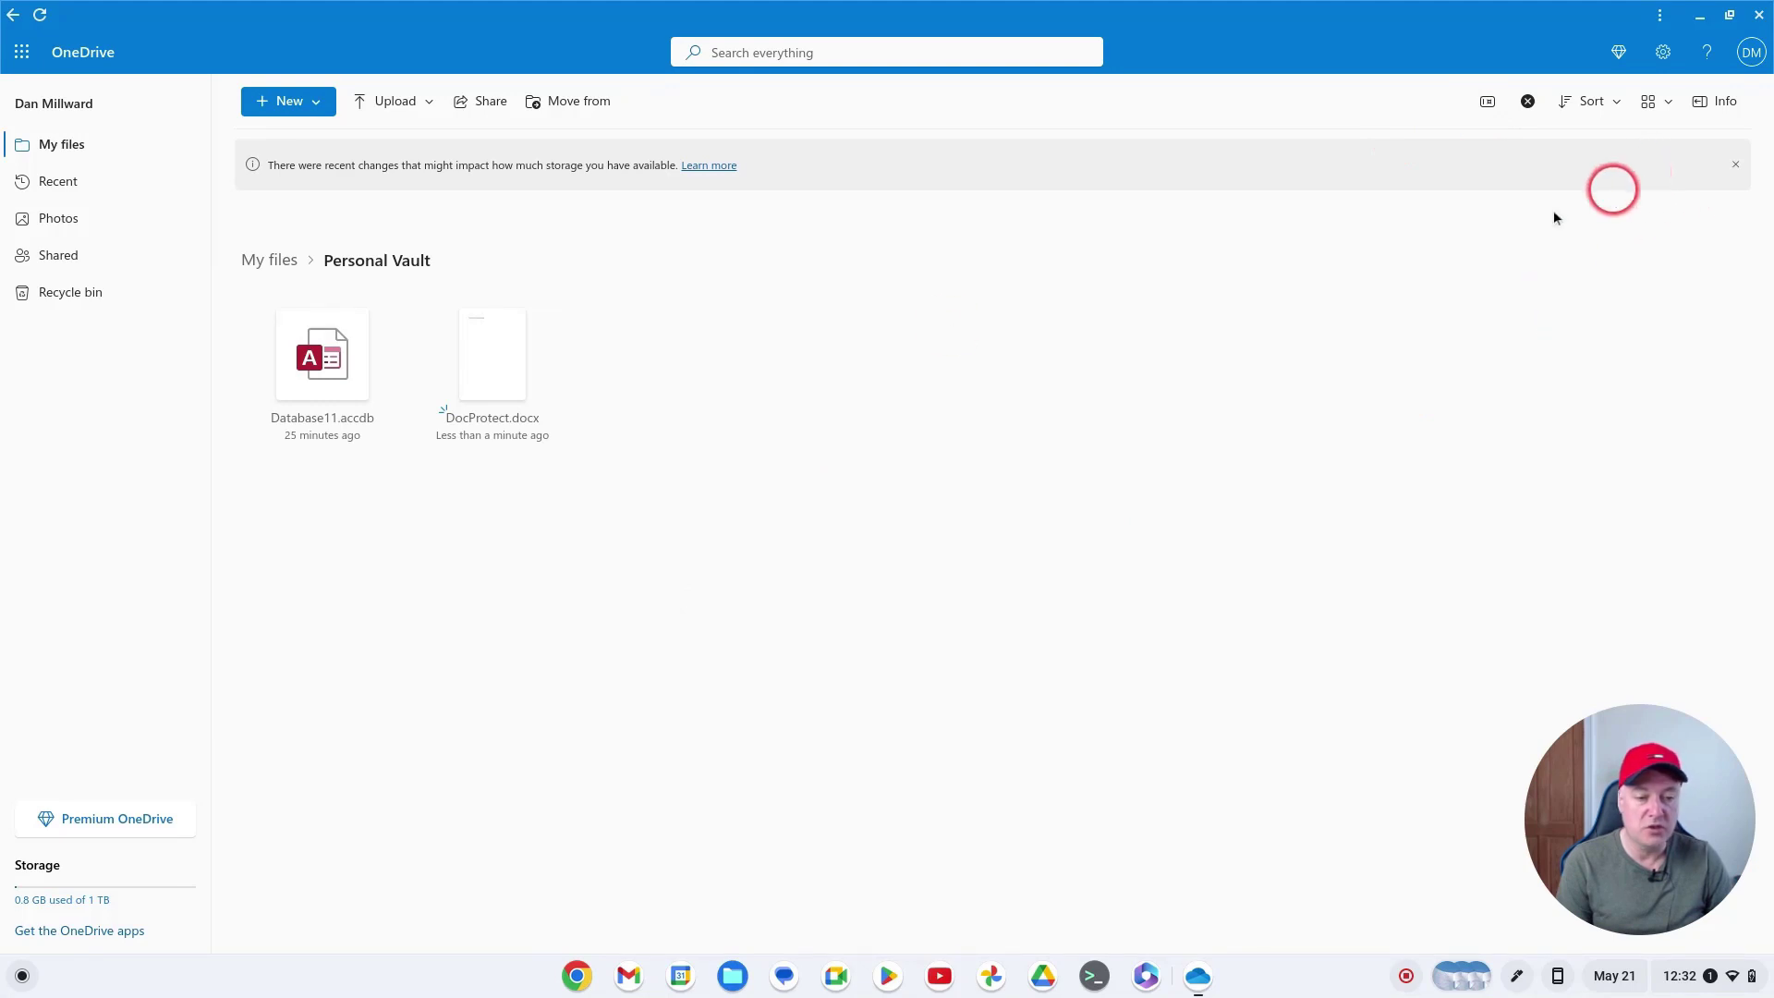
pyautogui.click(52, 144)
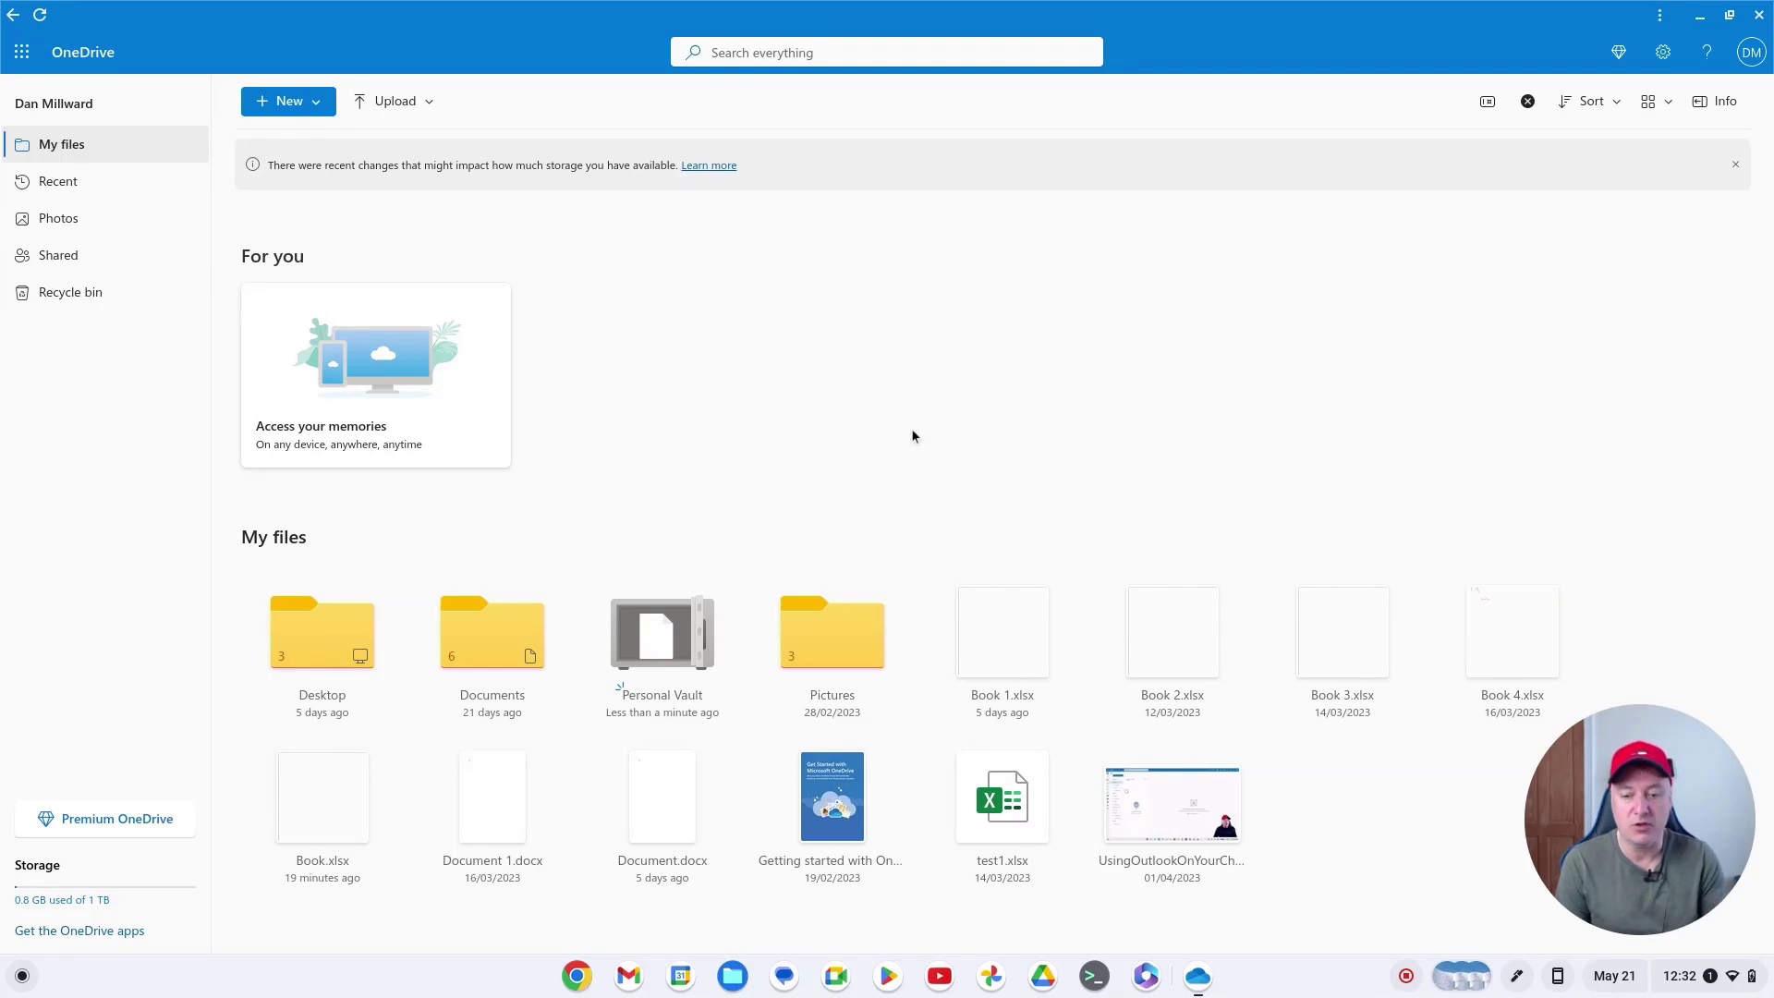
pyautogui.rightClick(679, 653)
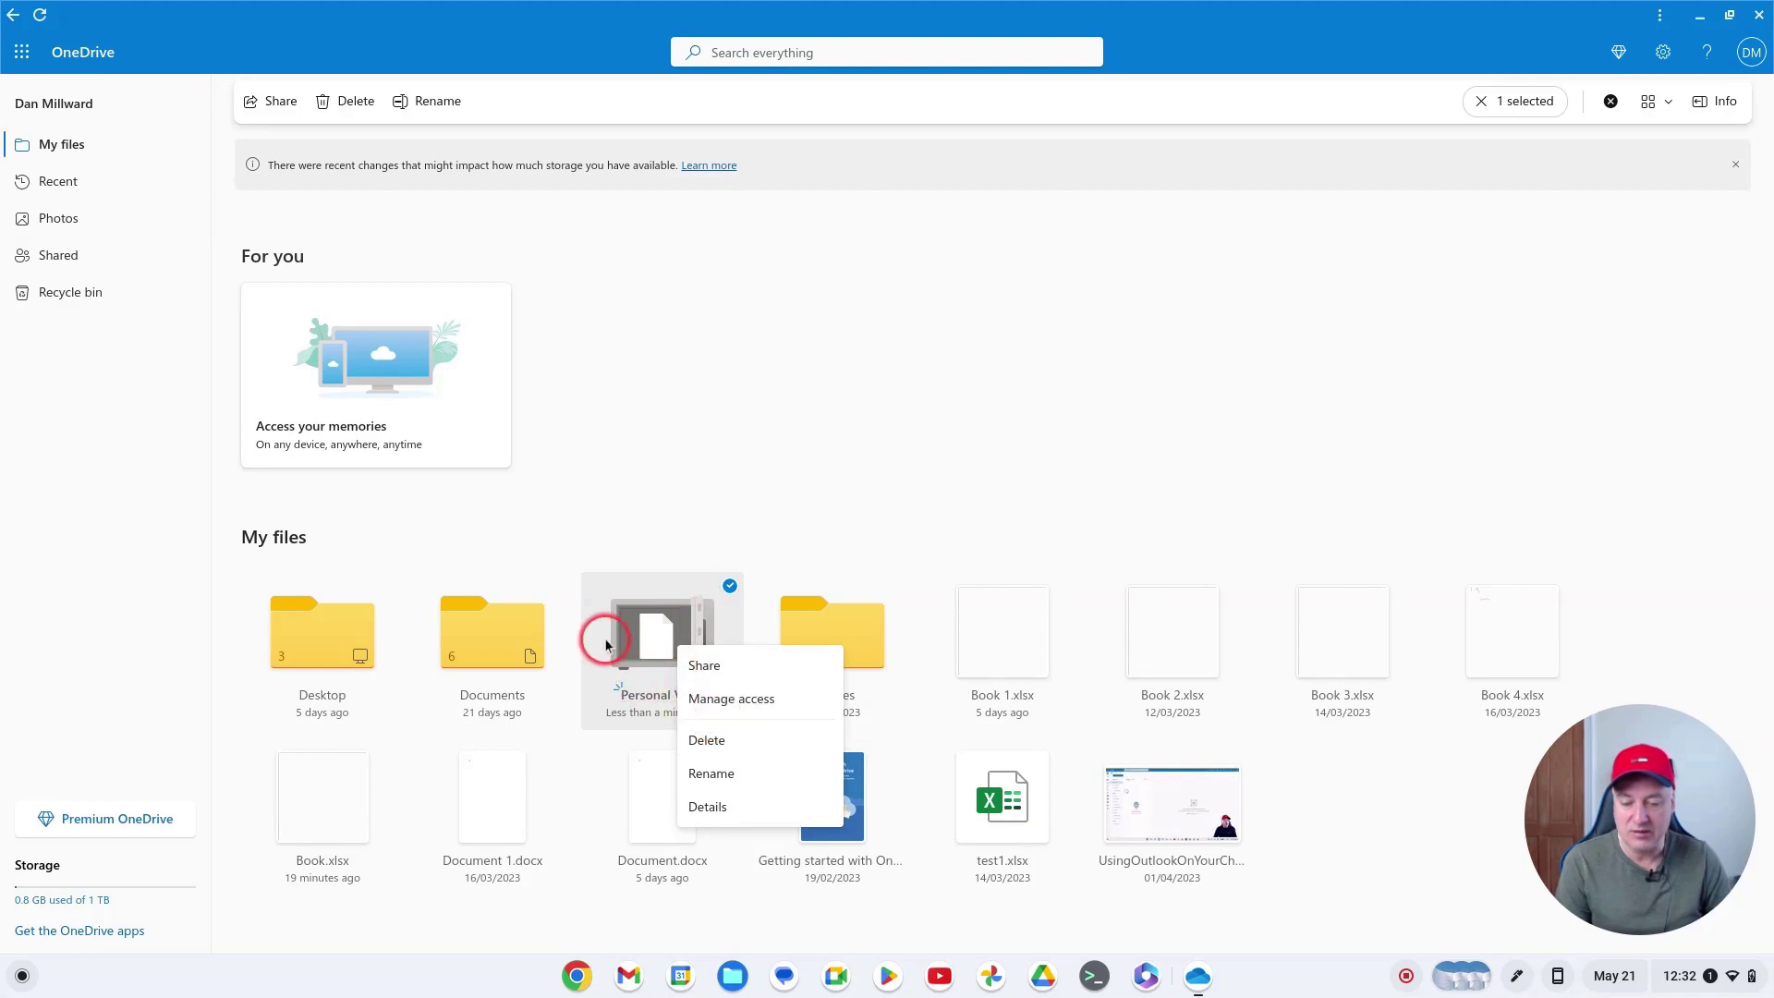
pyautogui.click(750, 435)
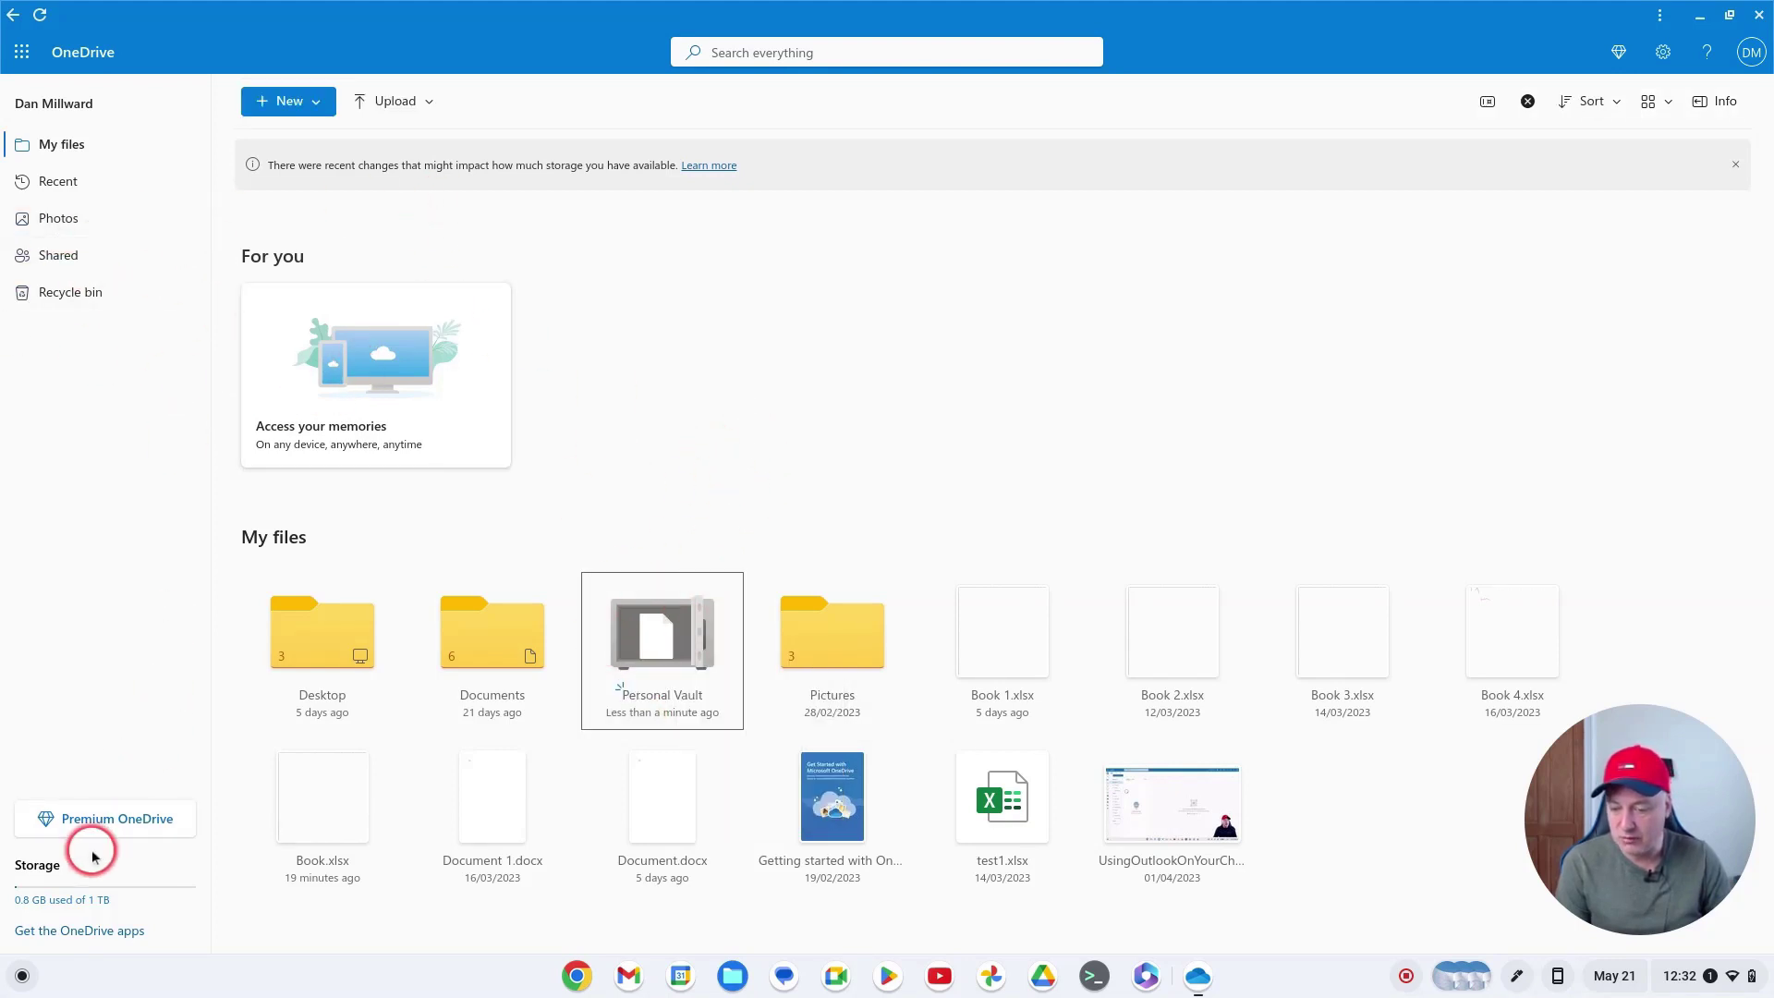
# Step: Enable Personal Vault in the OneDrive options and dismiss the notice about it
pyautogui.click(120, 818)
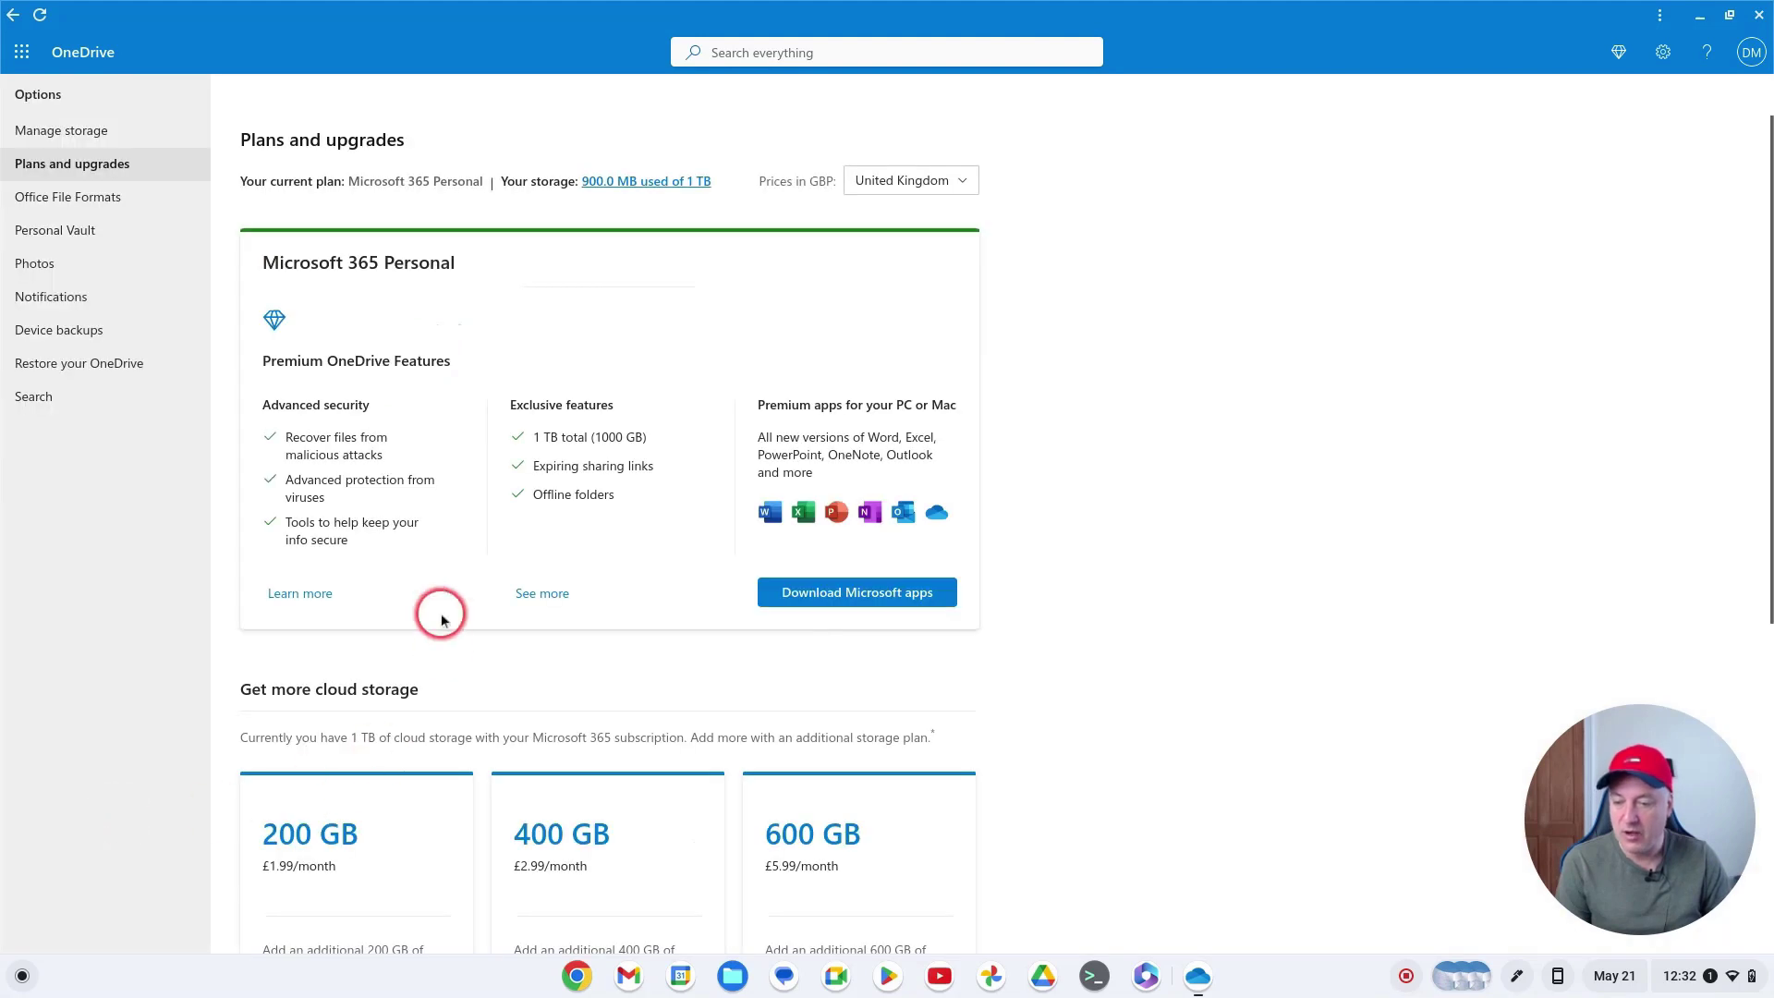
pyautogui.click(68, 231)
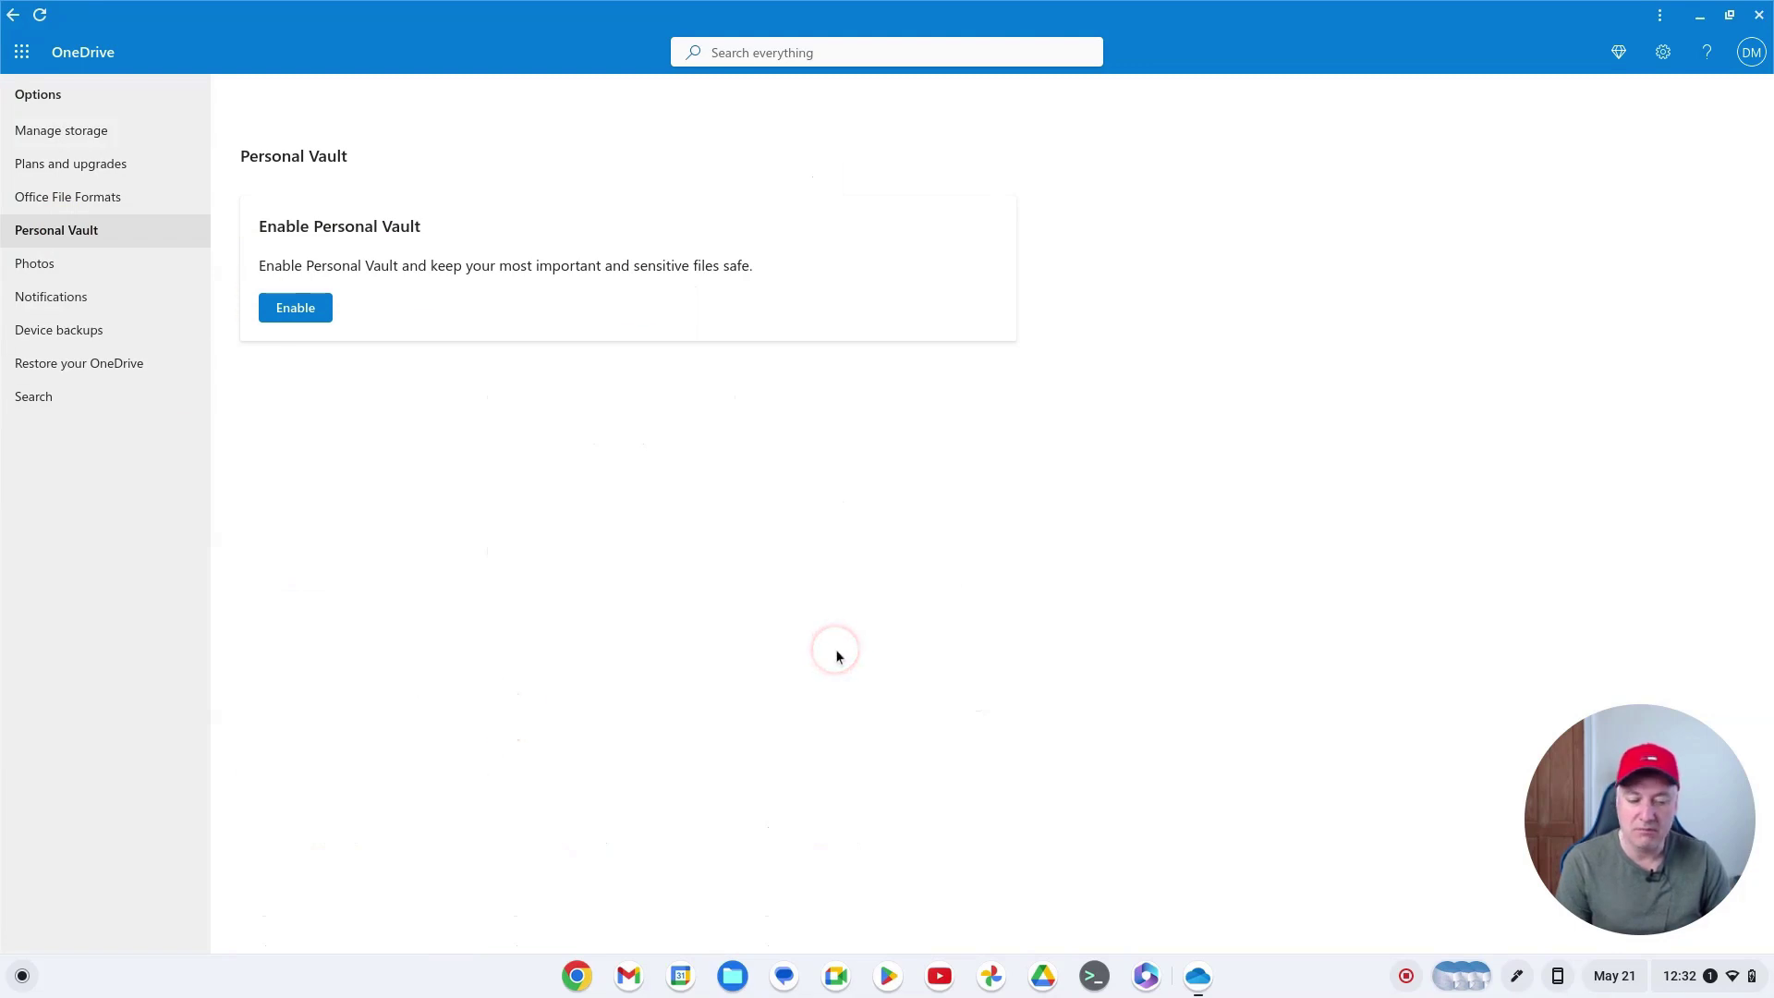
pyautogui.click(325, 321)
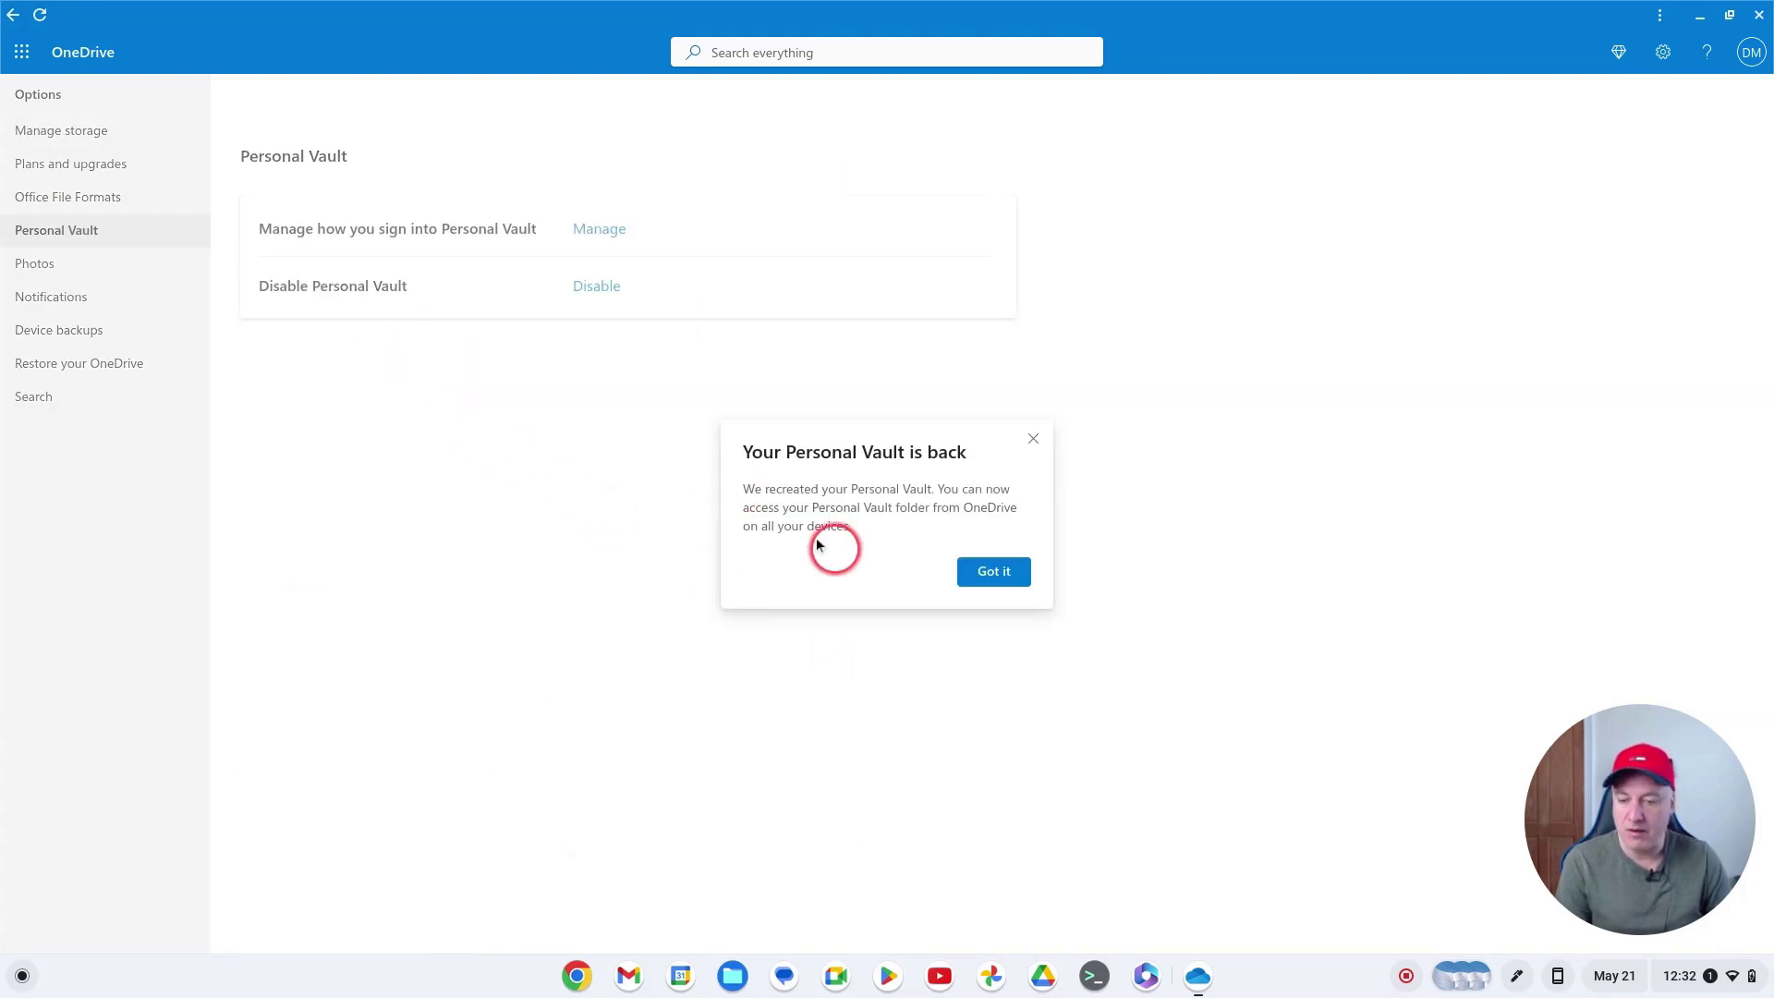
pyautogui.click(1000, 576)
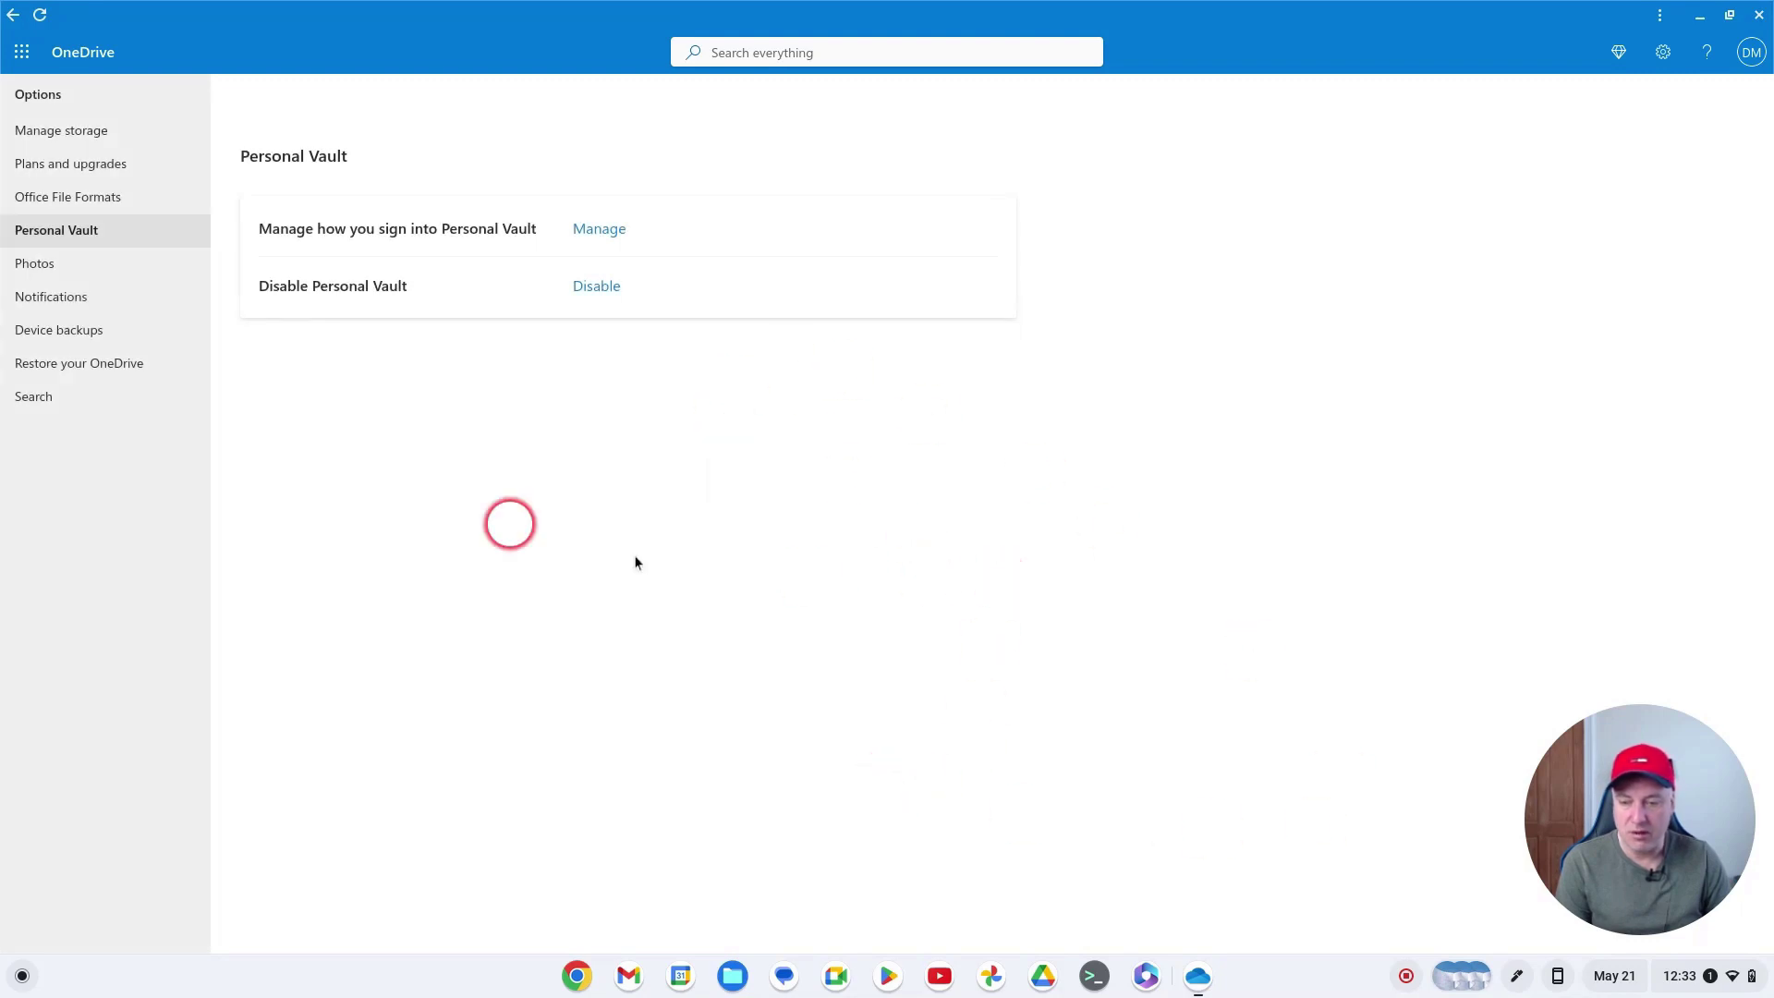
# Step: View the storage summary, then close OneDrive and relaunch it from the Chromebook's Microsoft 365 app group
pyautogui.click(58, 139)
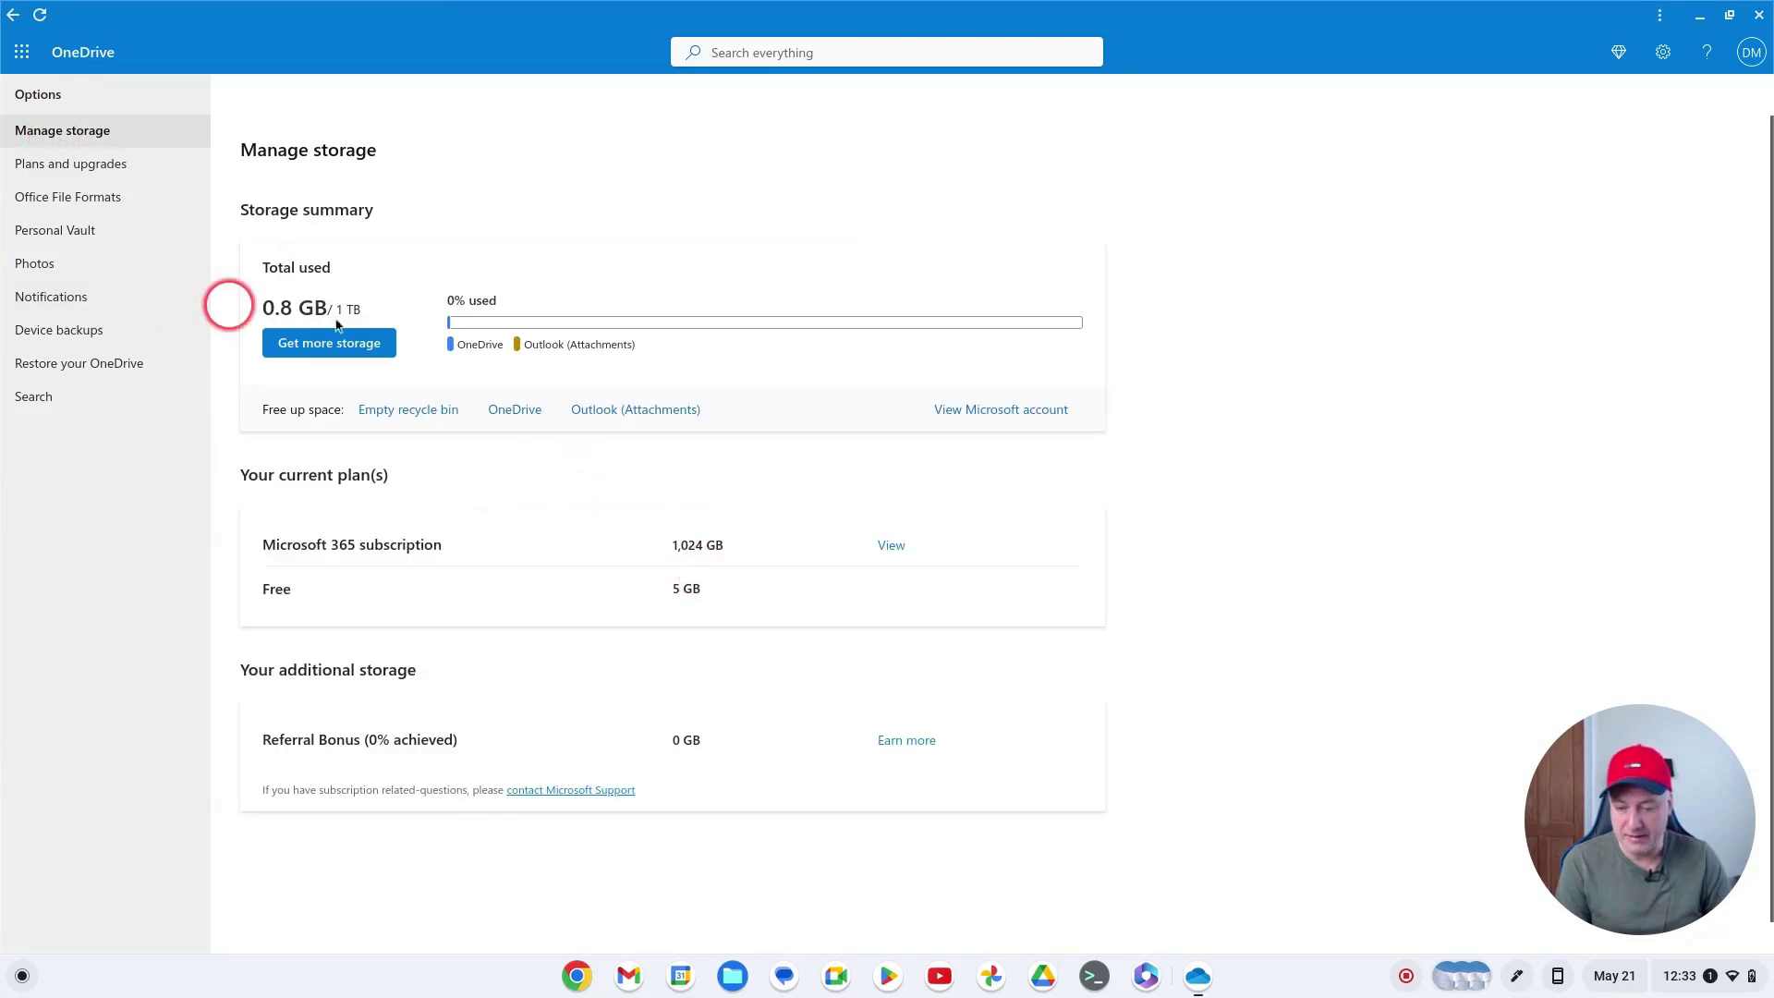
pyautogui.click(1758, 15)
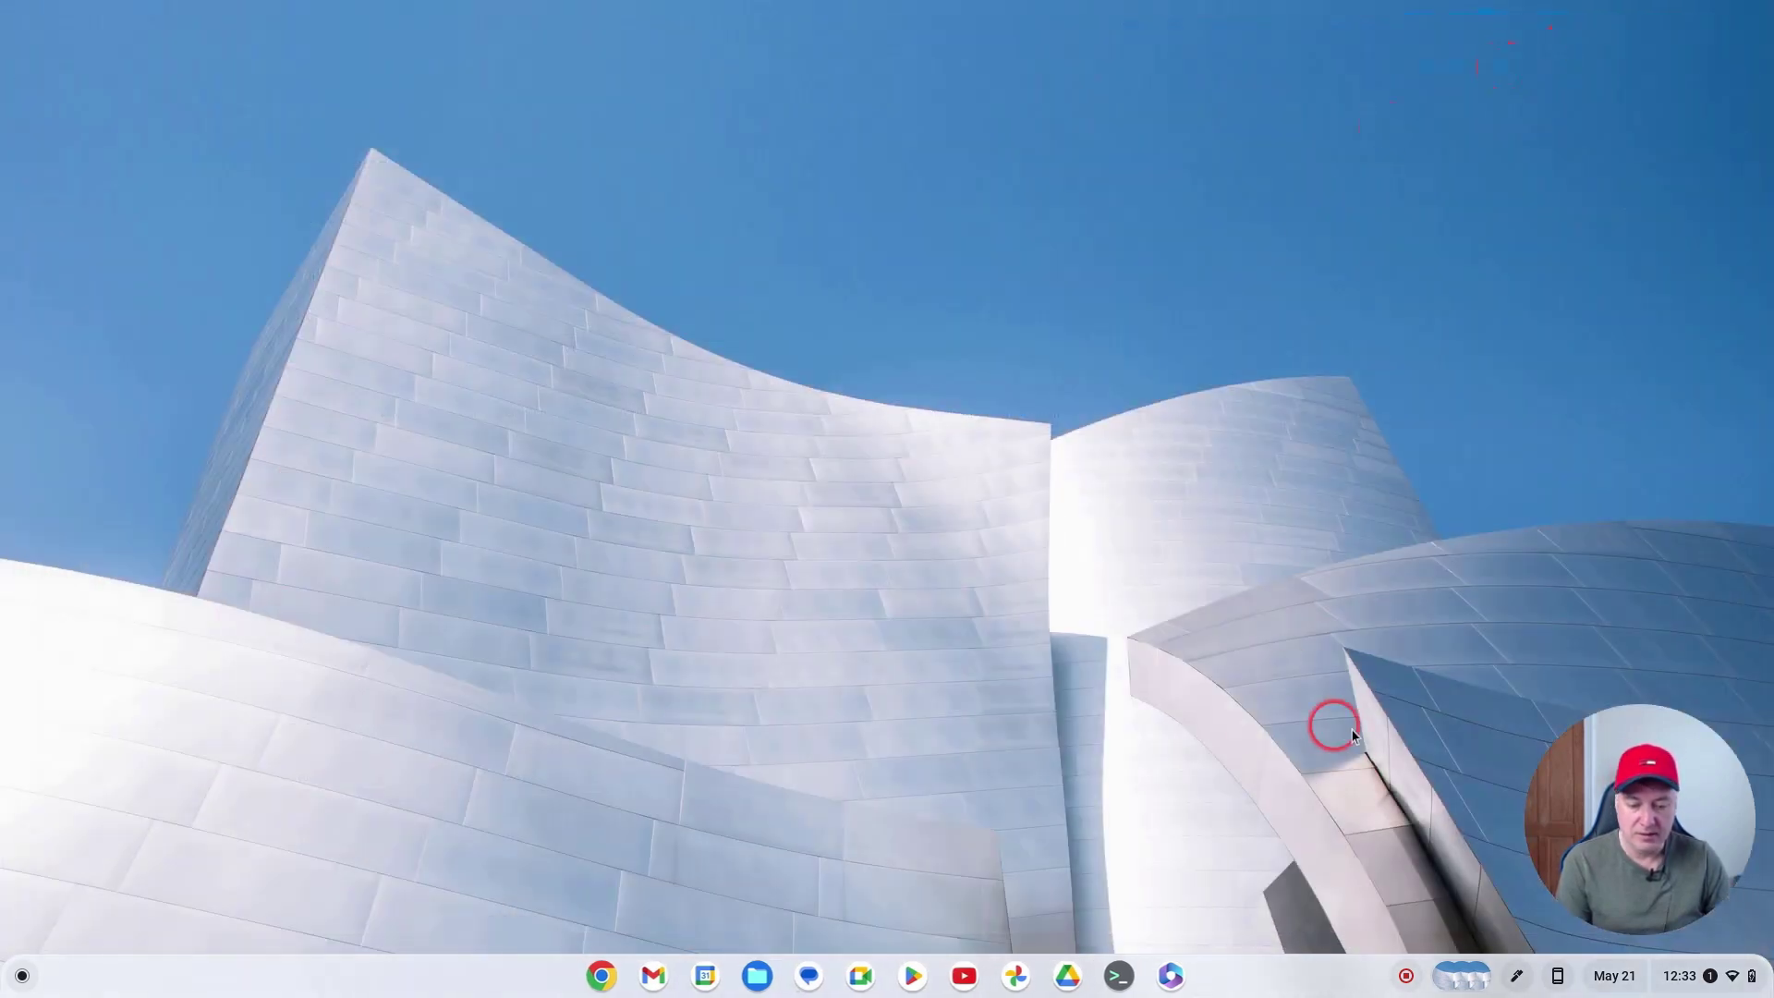
pyautogui.click(23, 977)
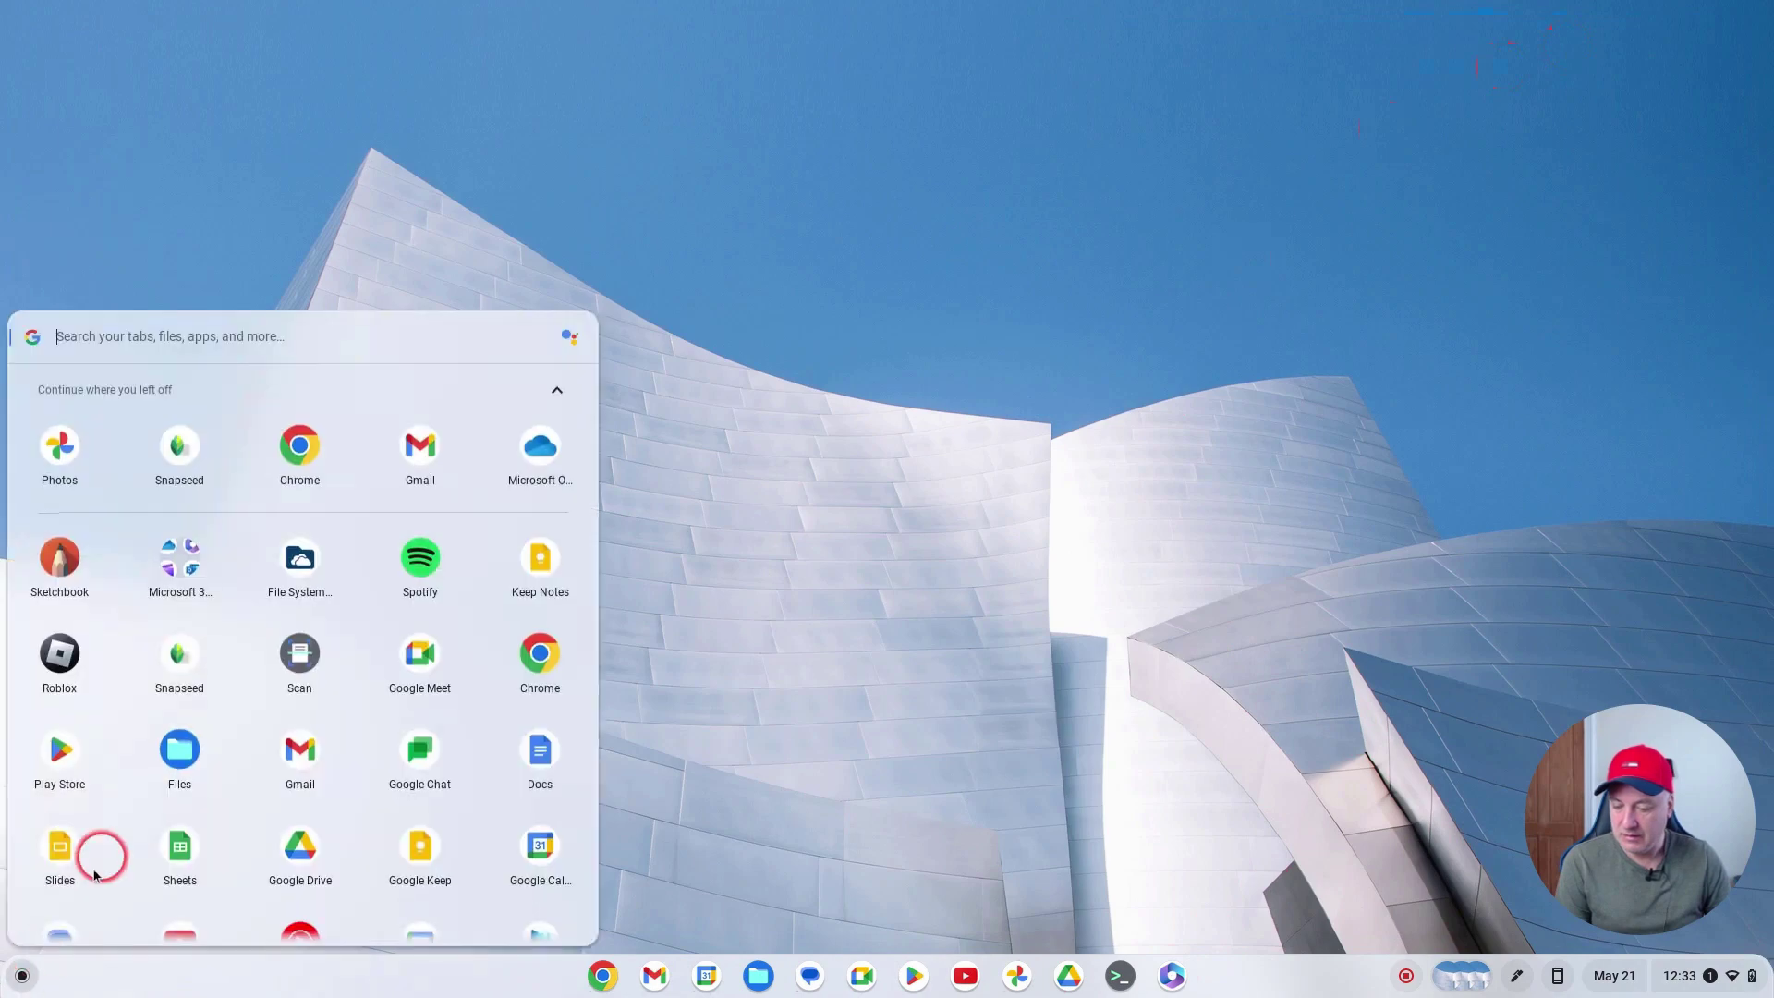
pyautogui.click(184, 579)
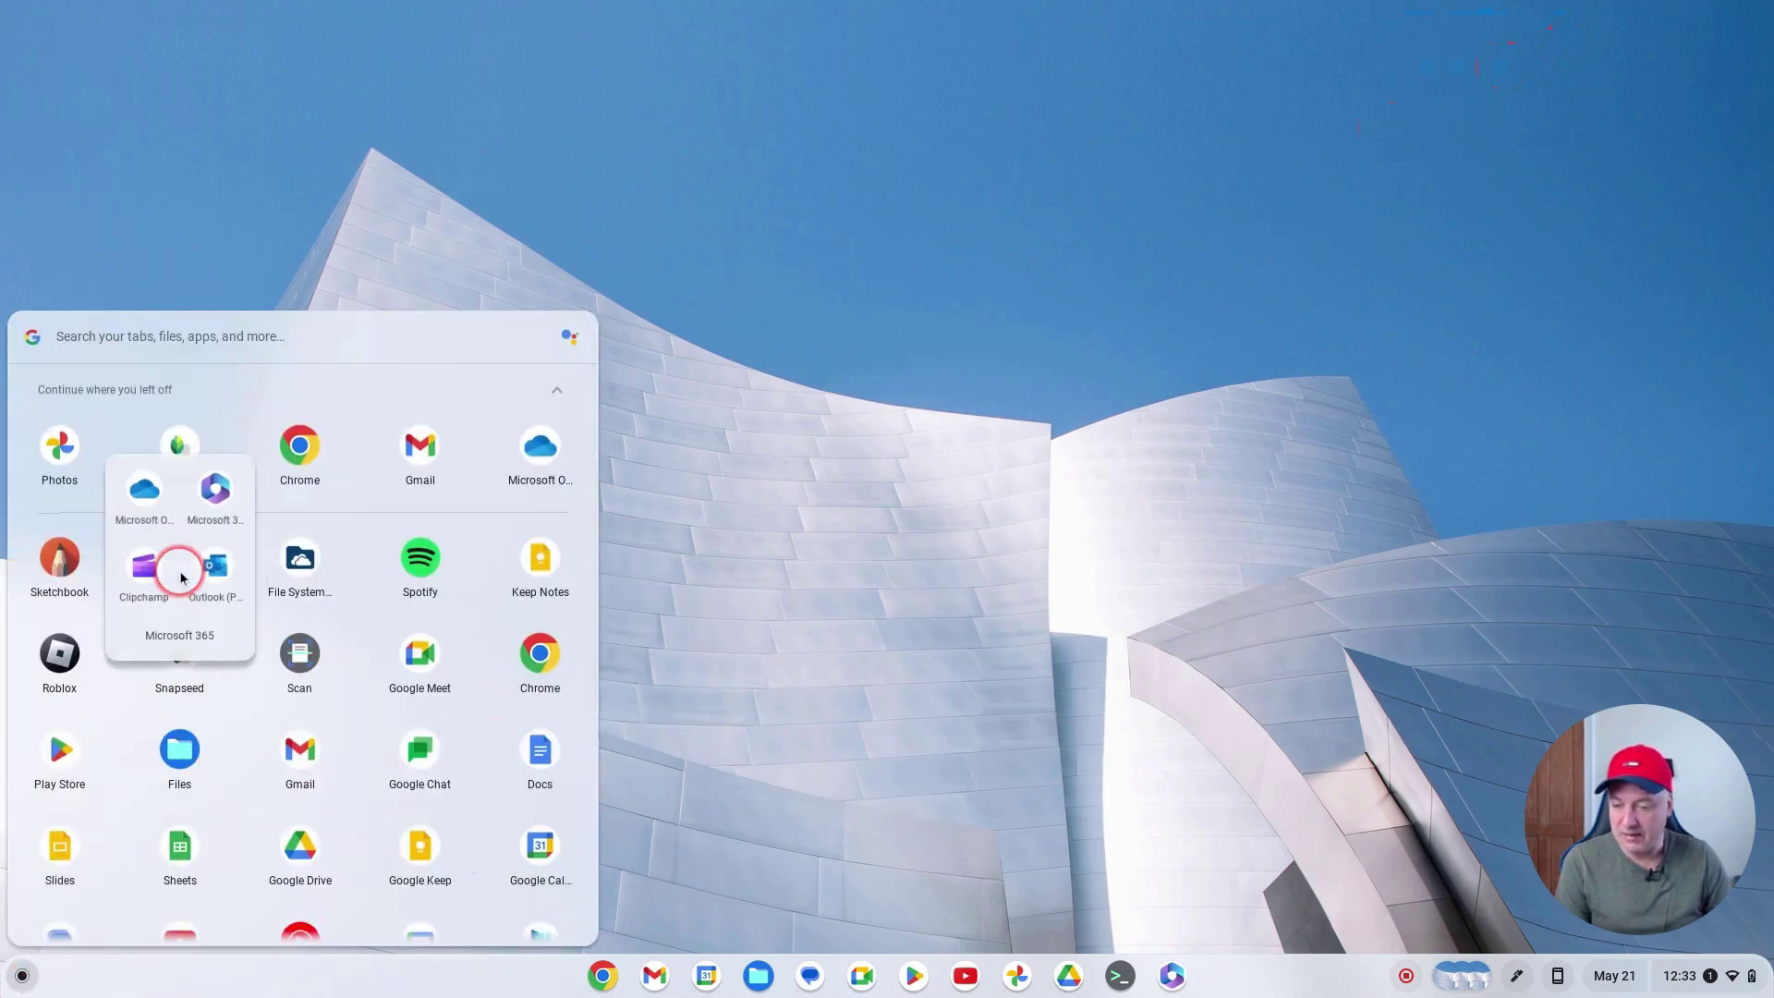
pyautogui.click(146, 469)
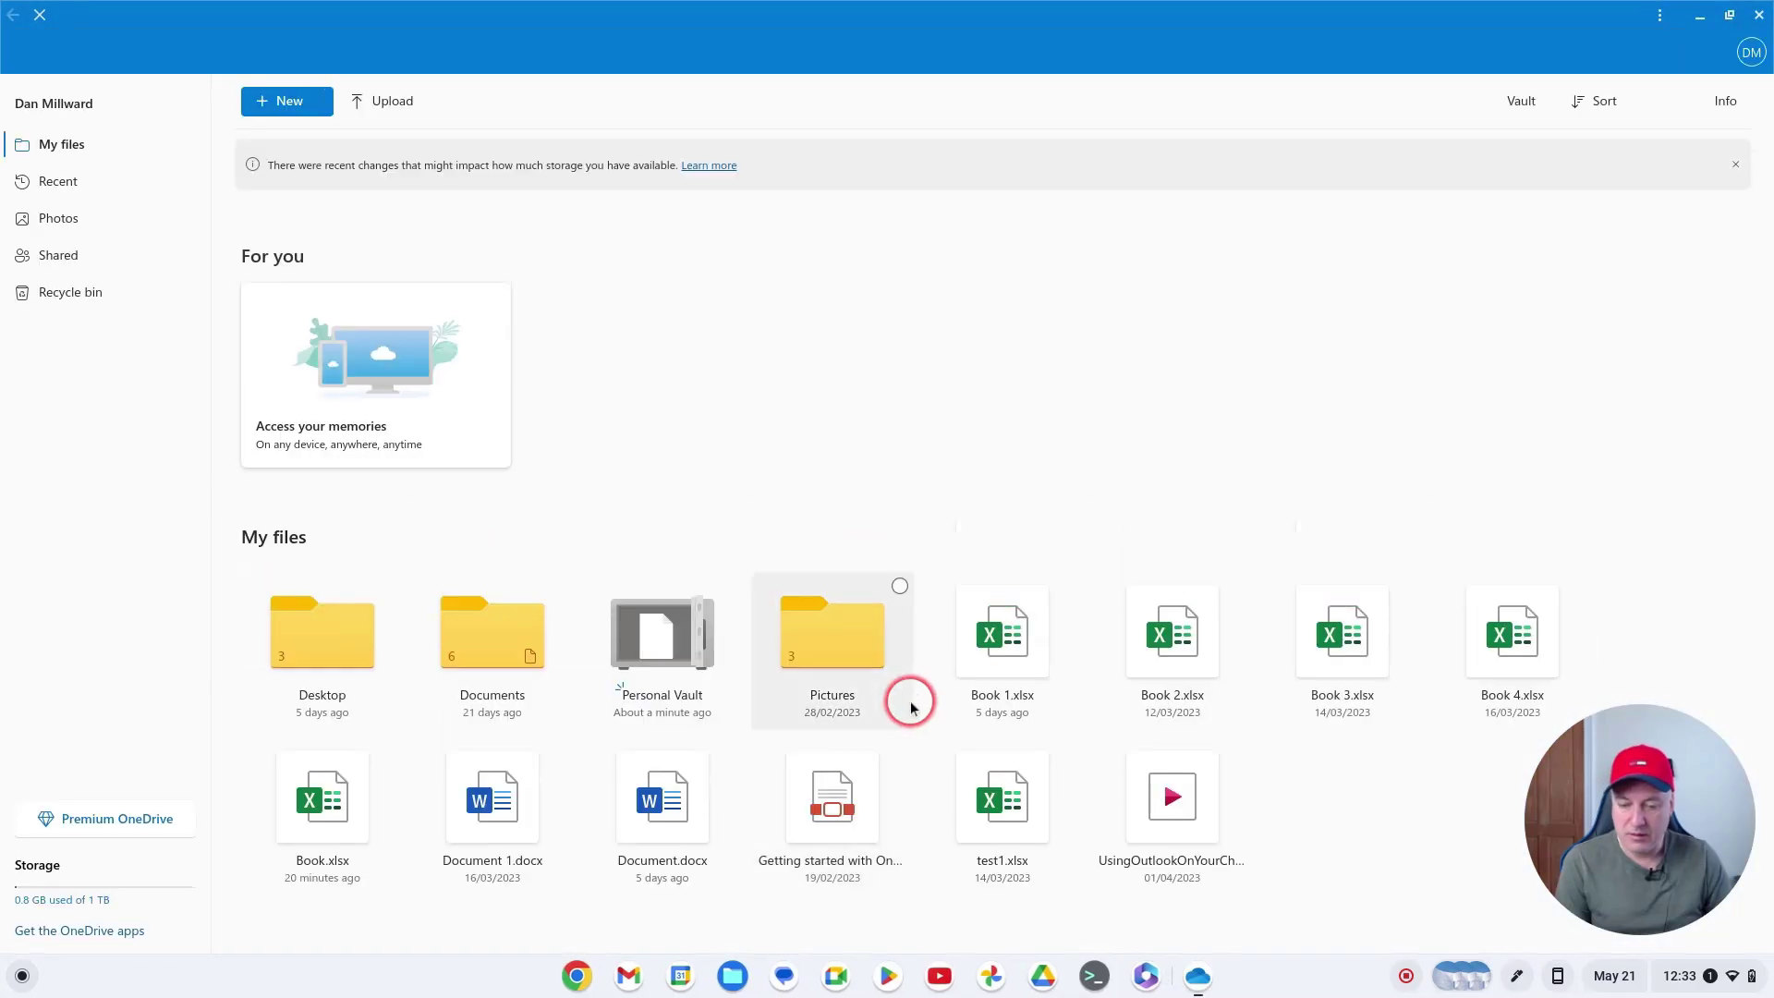
# Step: Check the options for the Personal Vault folder, view the files inside it, and return to My files
pyautogui.rightClick(665, 635)
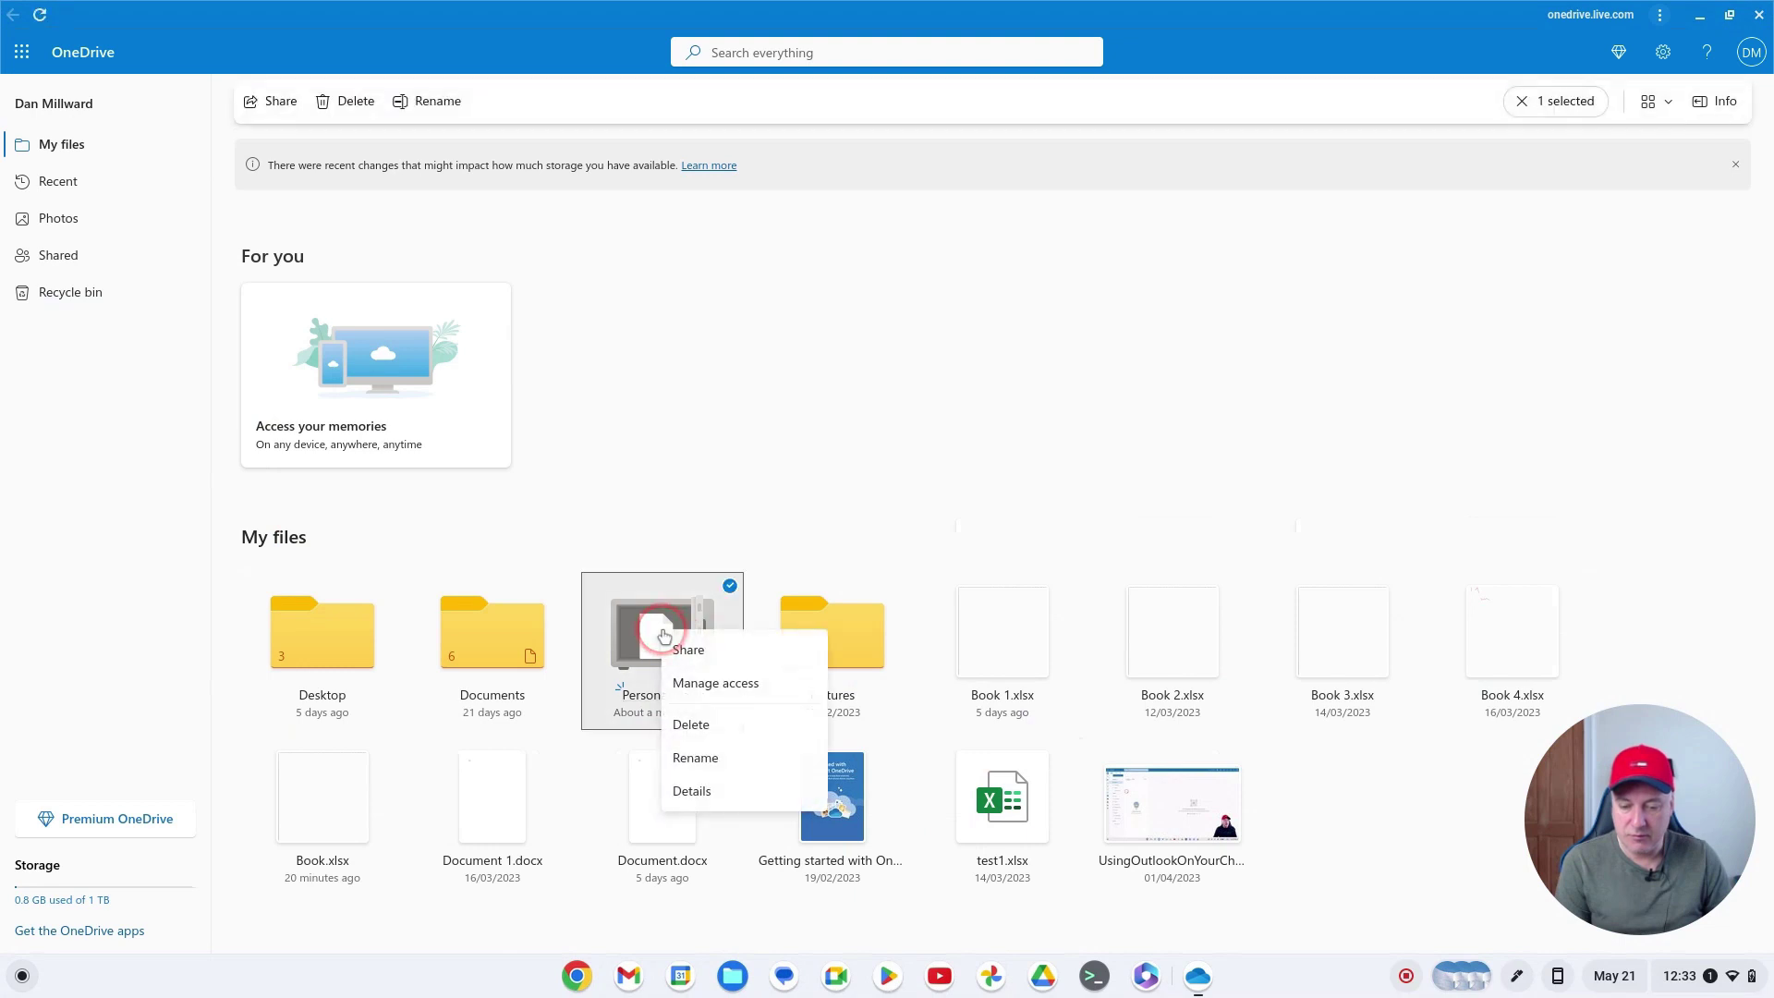
pyautogui.click(629, 642)
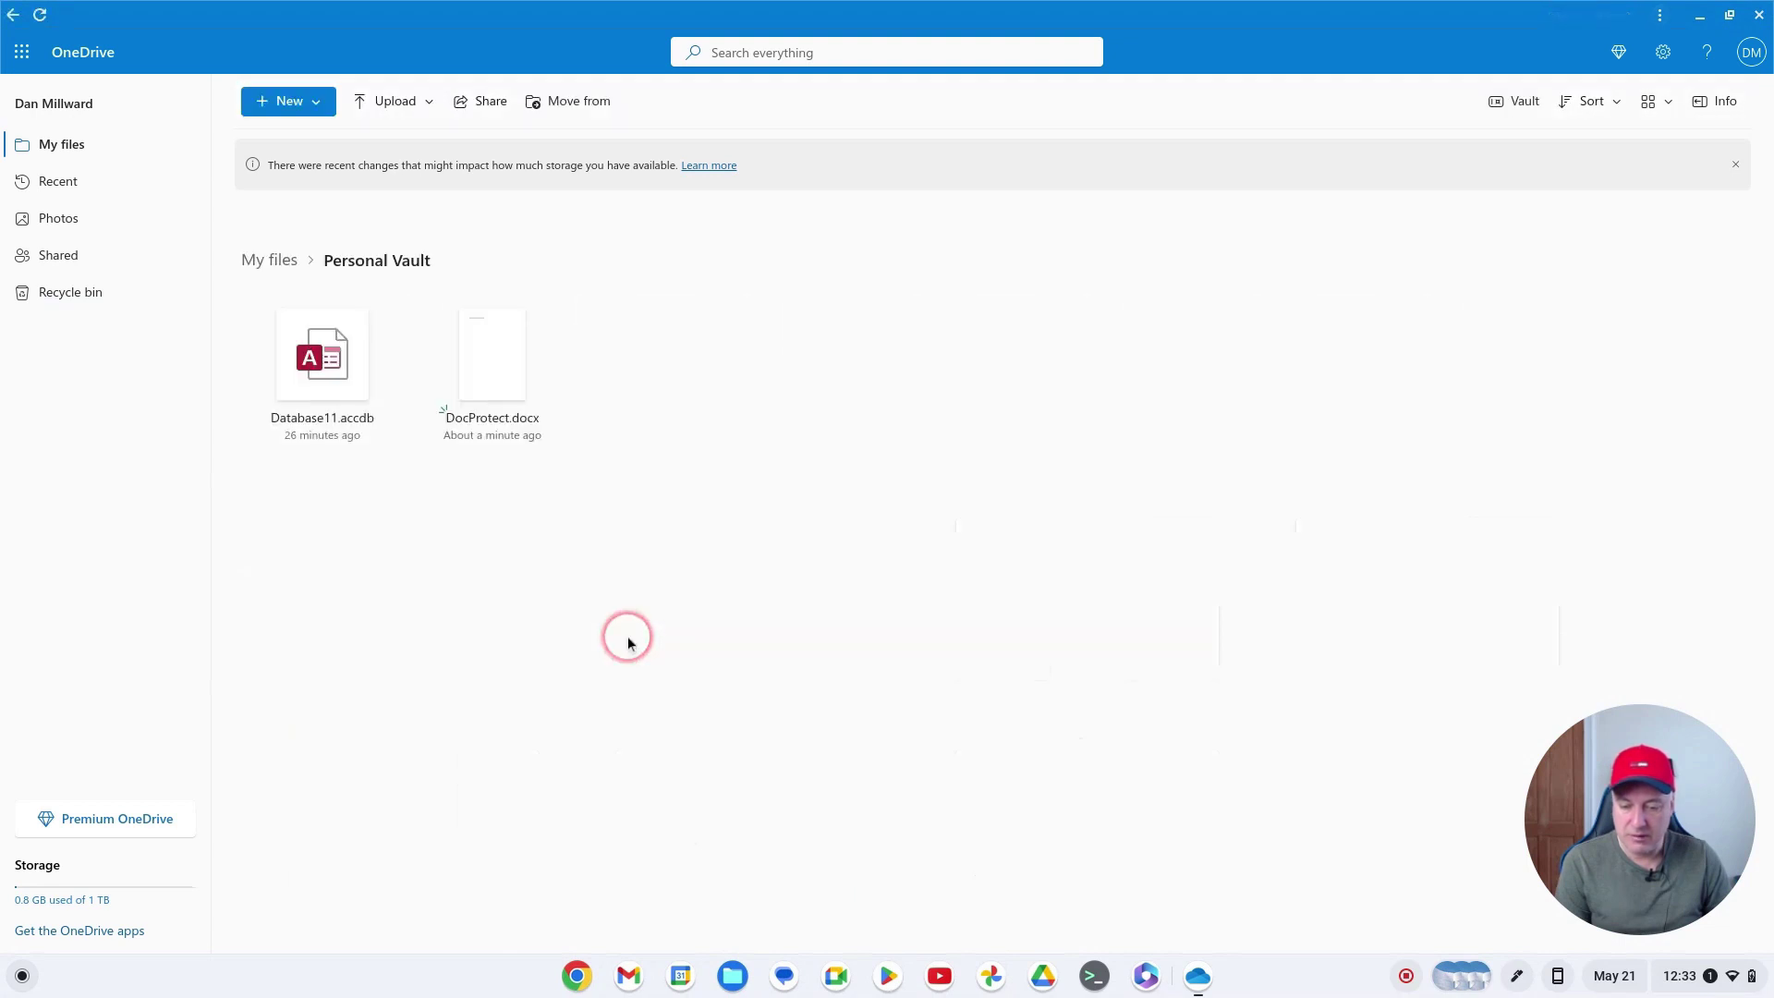
pyautogui.click(773, 593)
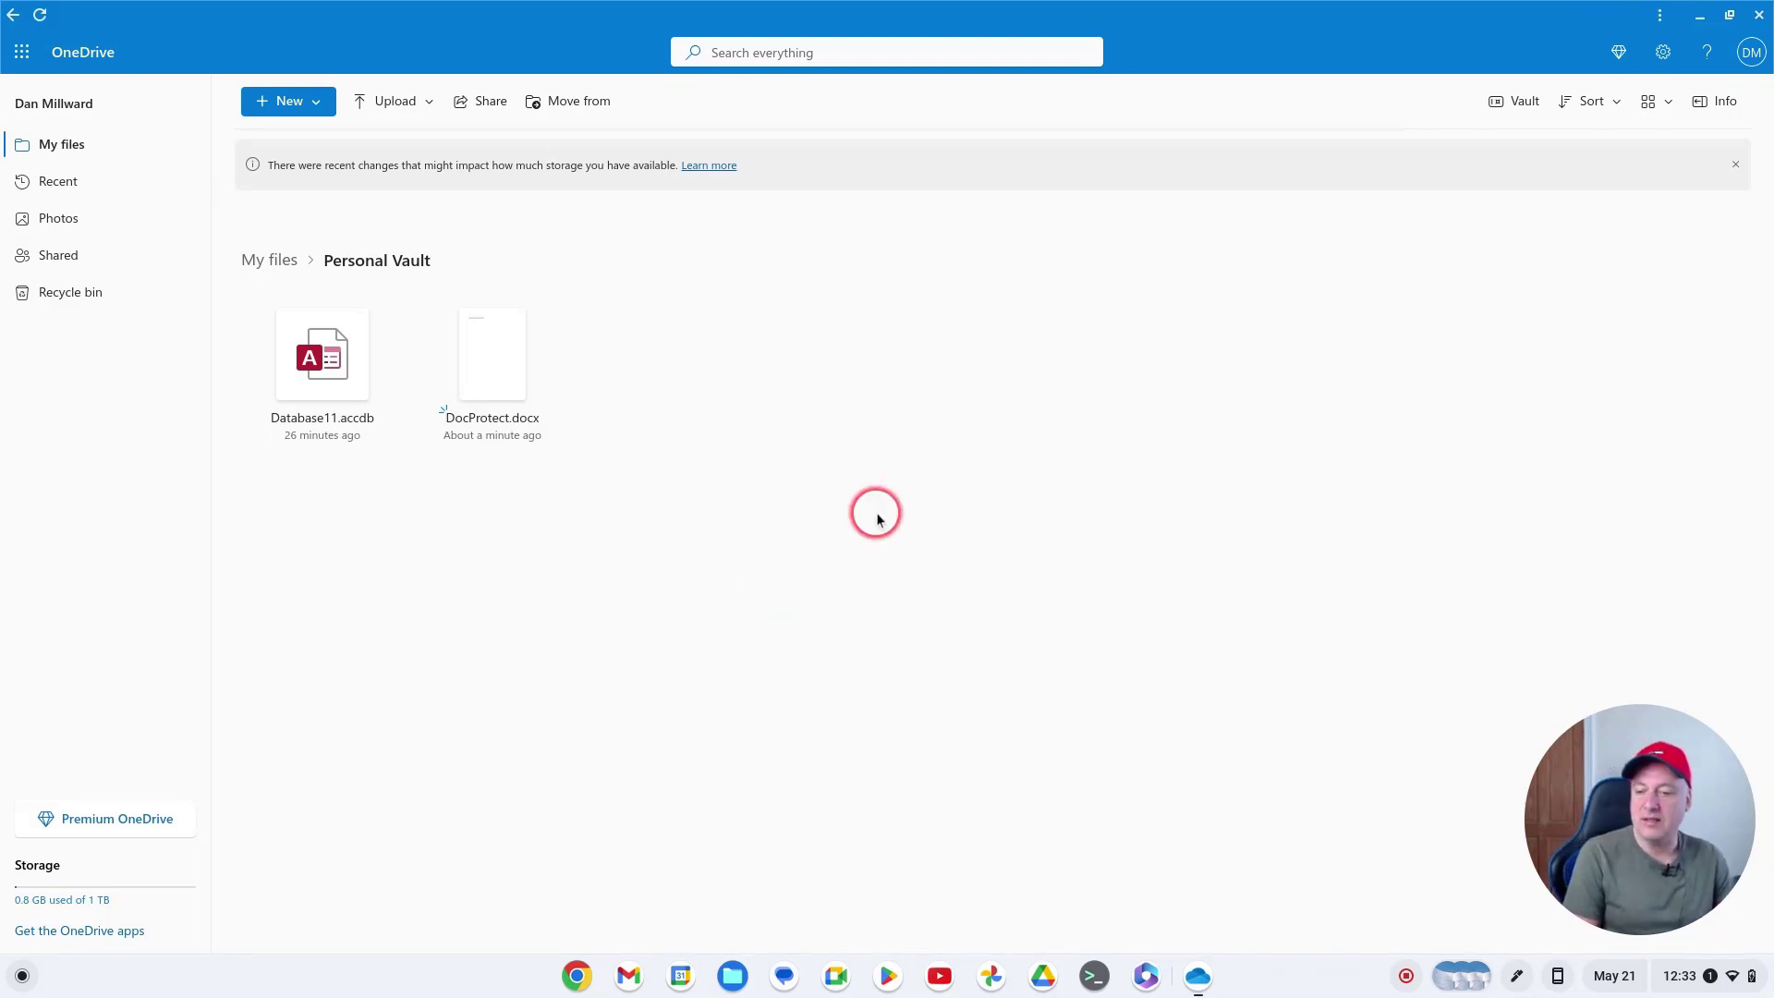
pyautogui.click(55, 157)
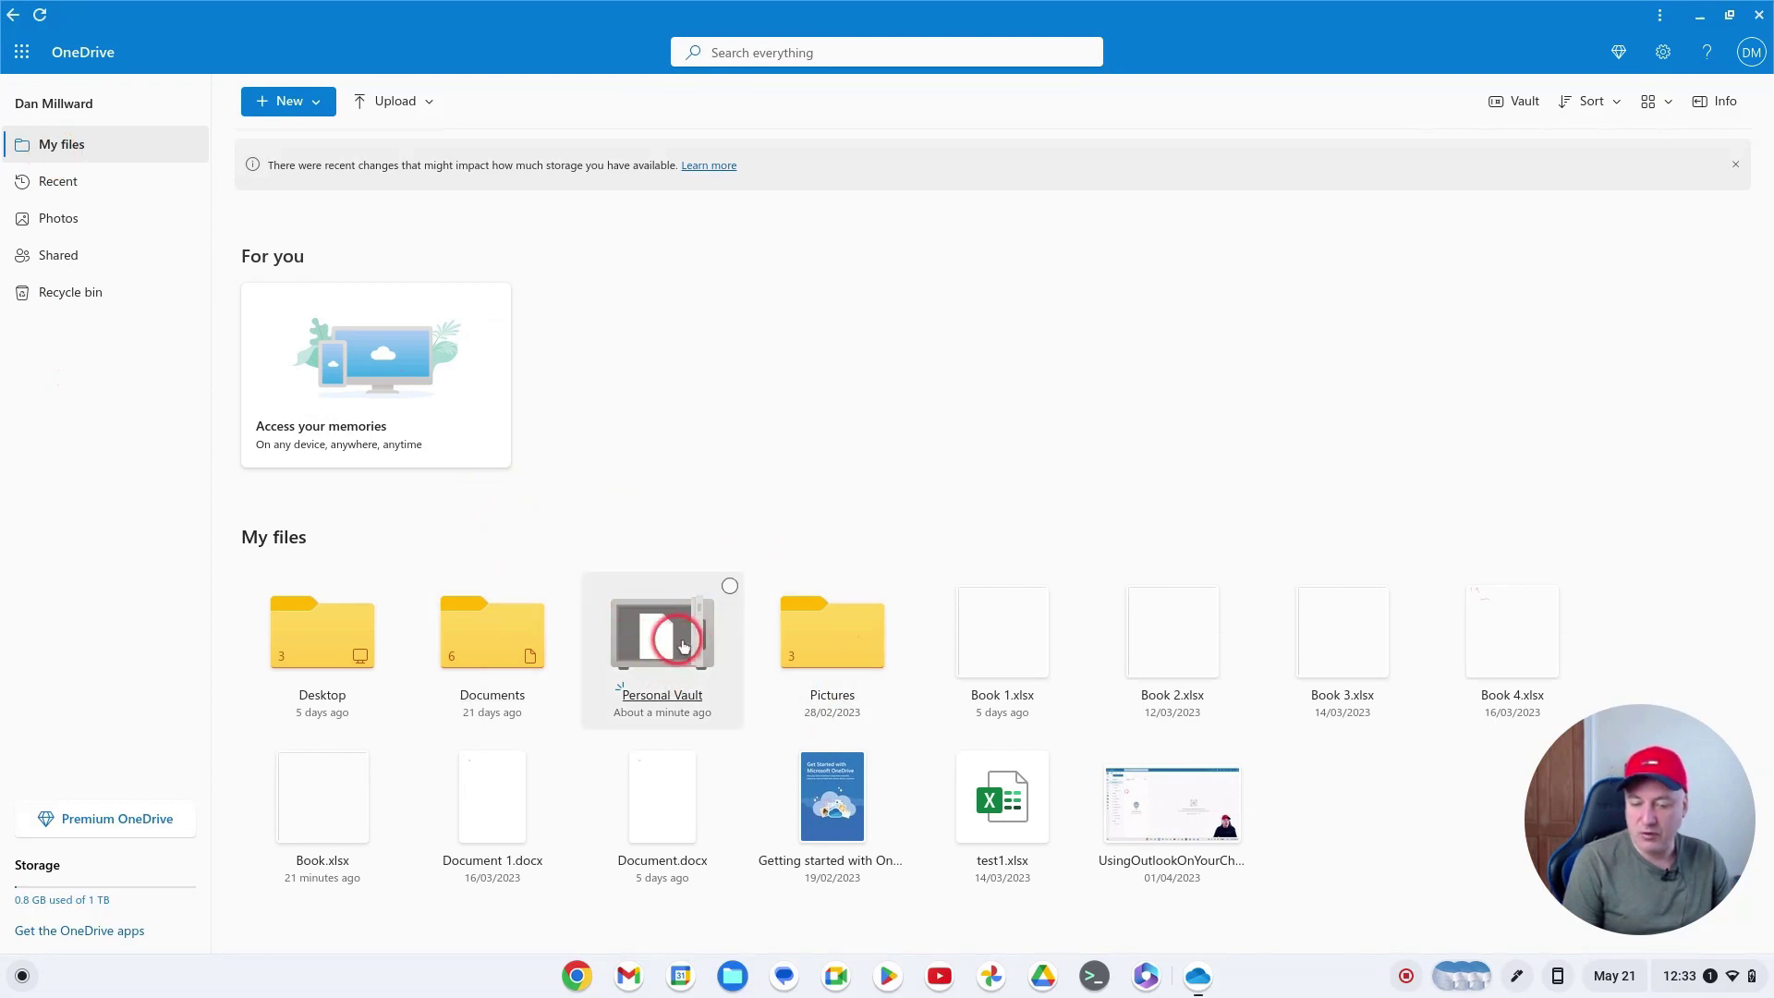
# Step: Select the Personal Vault folder in My files and open its Manage access details
pyautogui.click(730, 586)
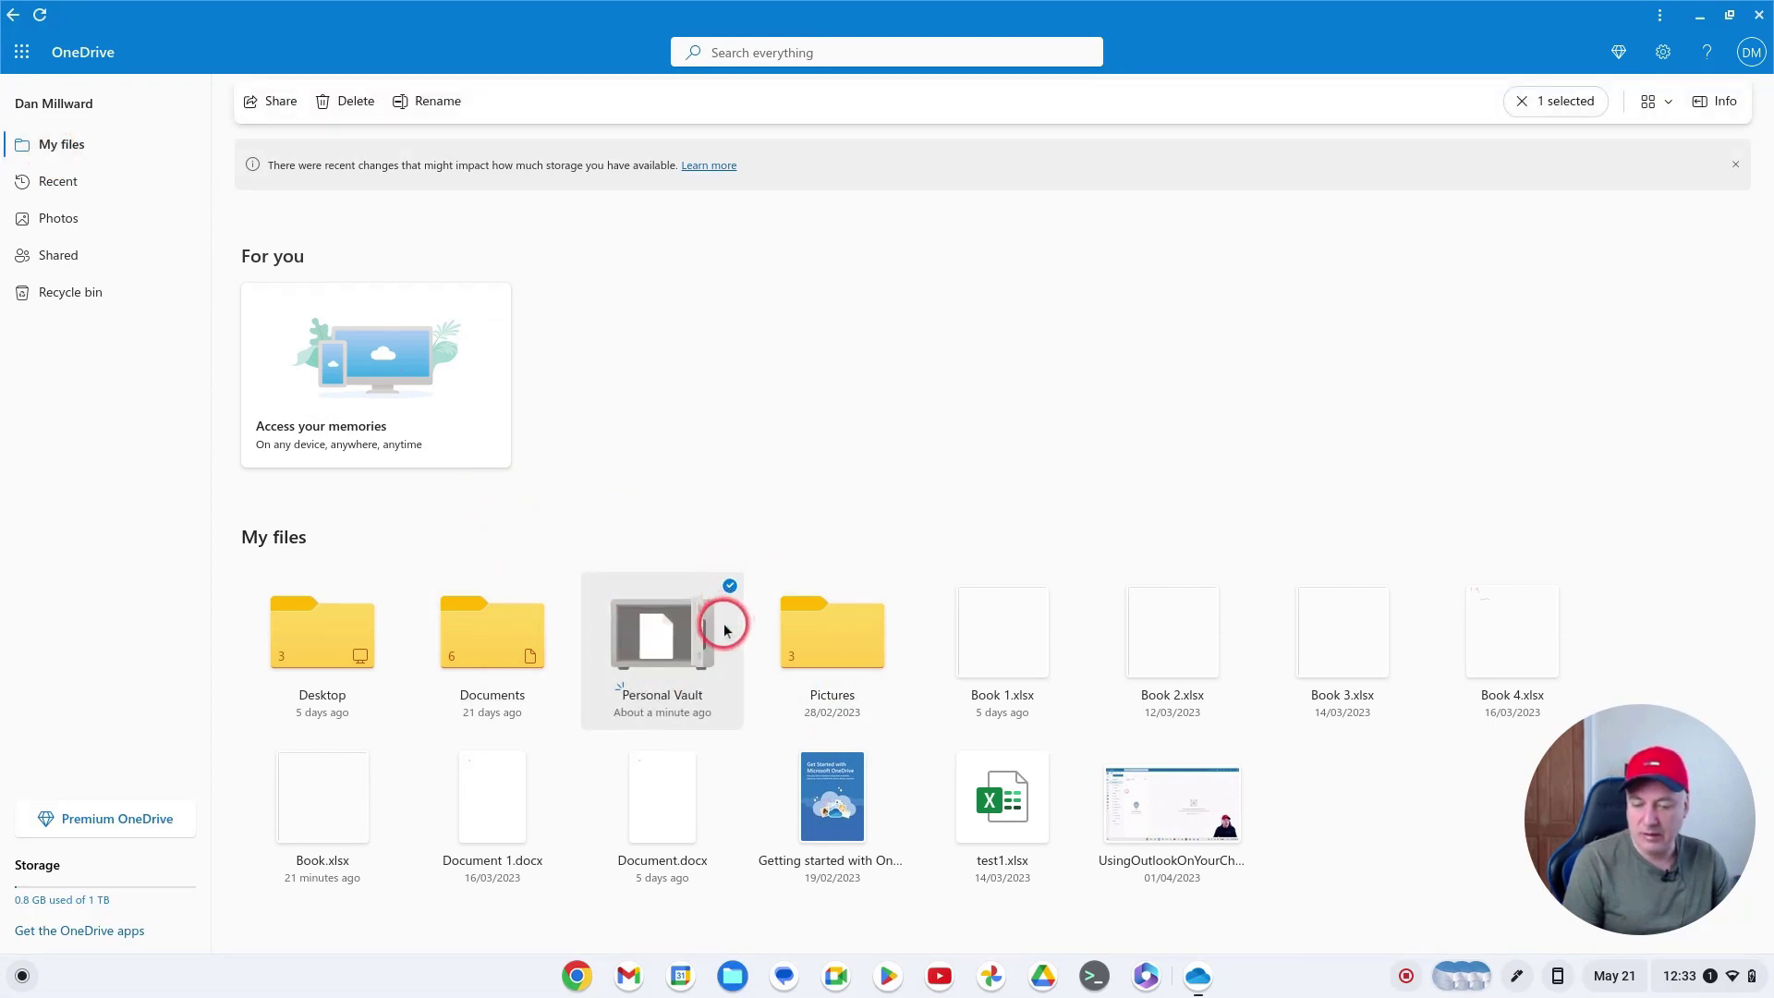
pyautogui.rightClick(724, 628)
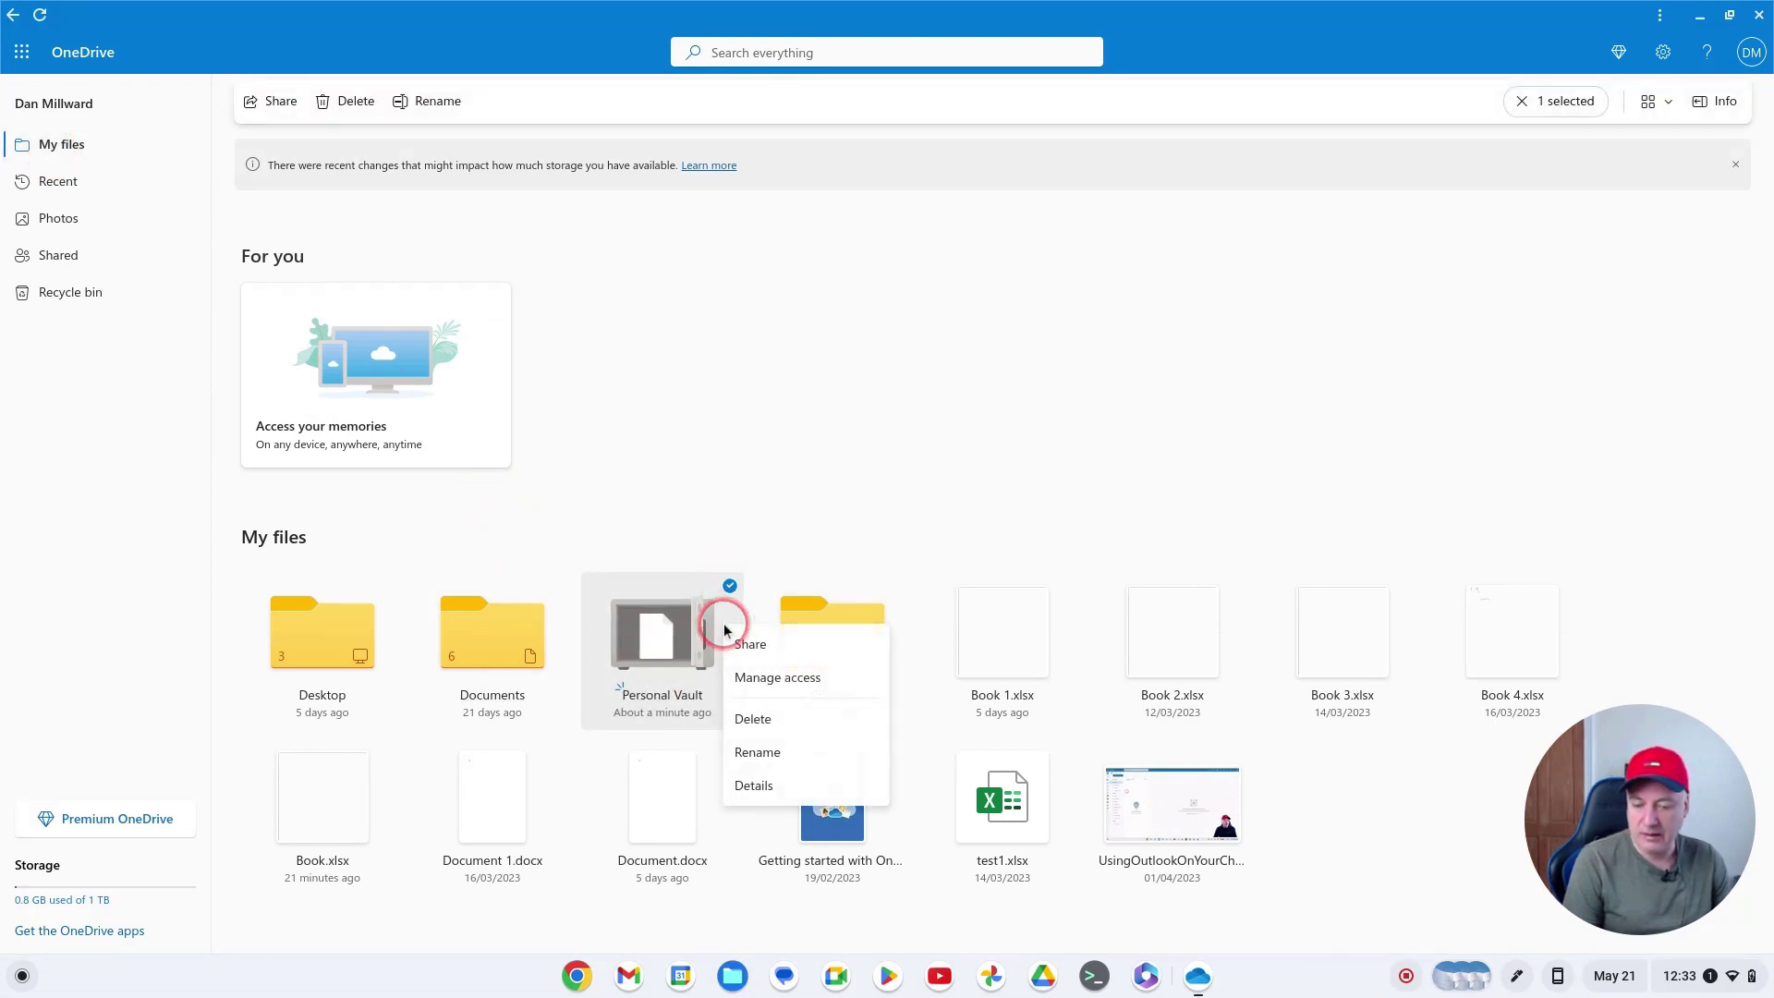
pyautogui.rightClick(677, 635)
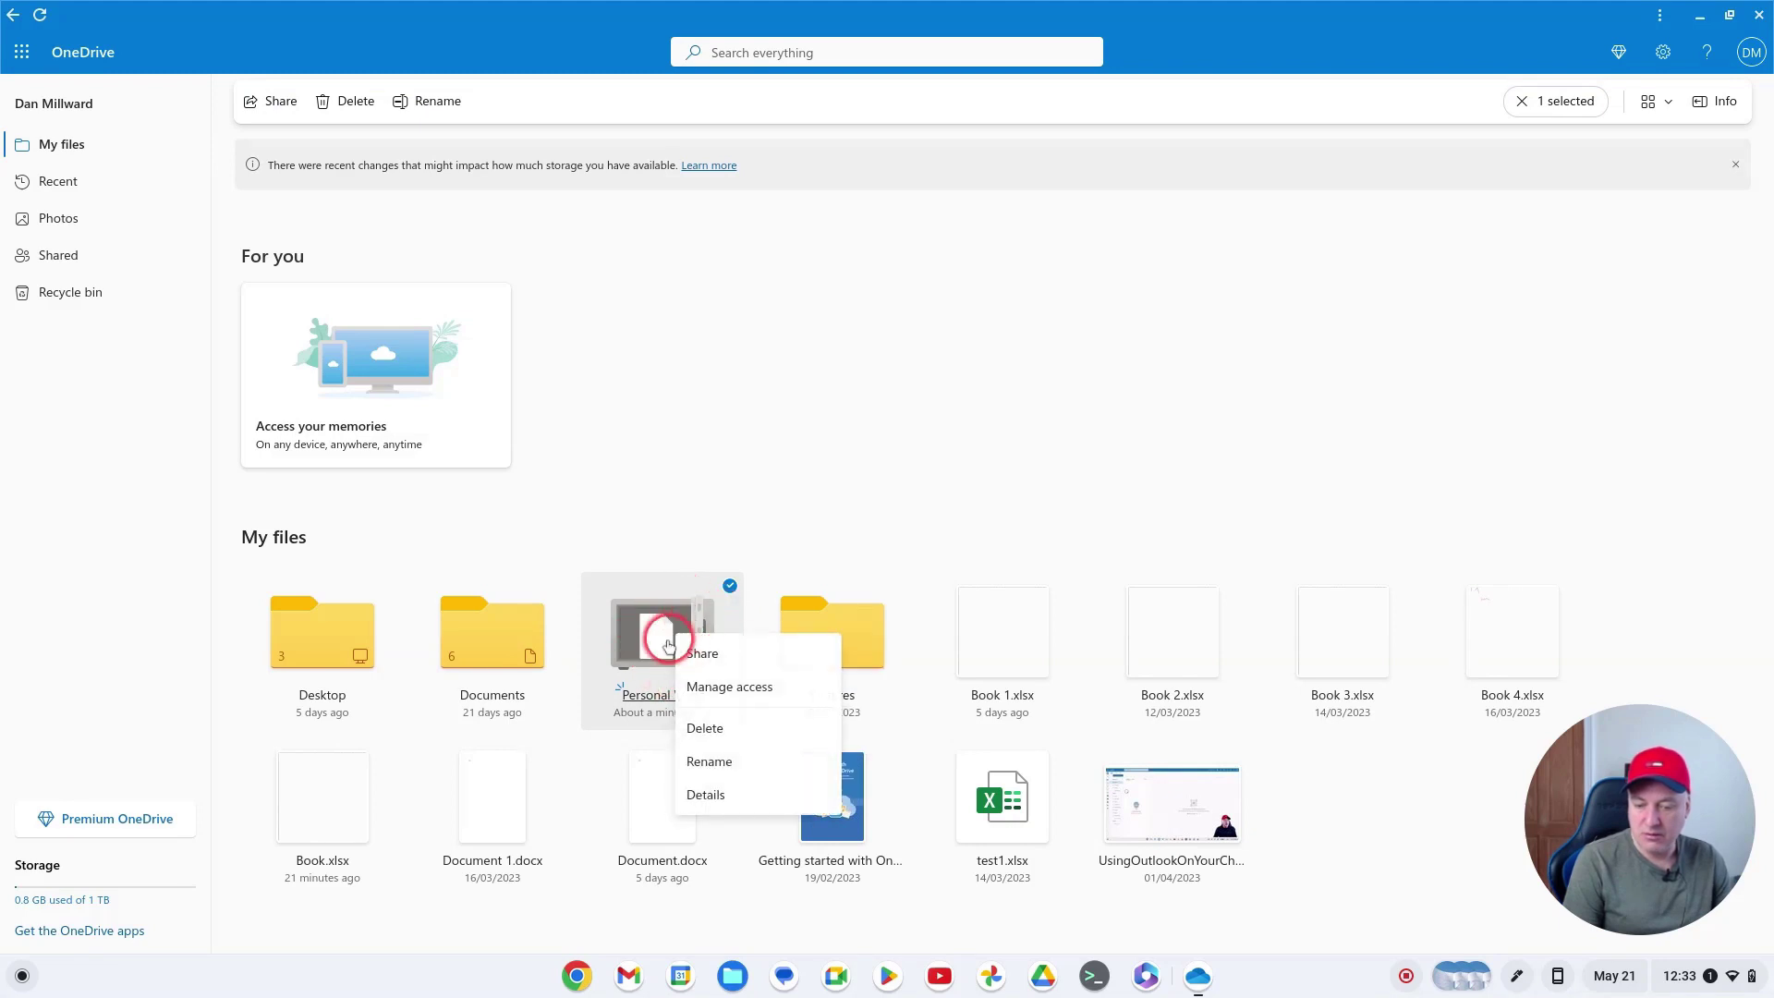
pyautogui.click(688, 499)
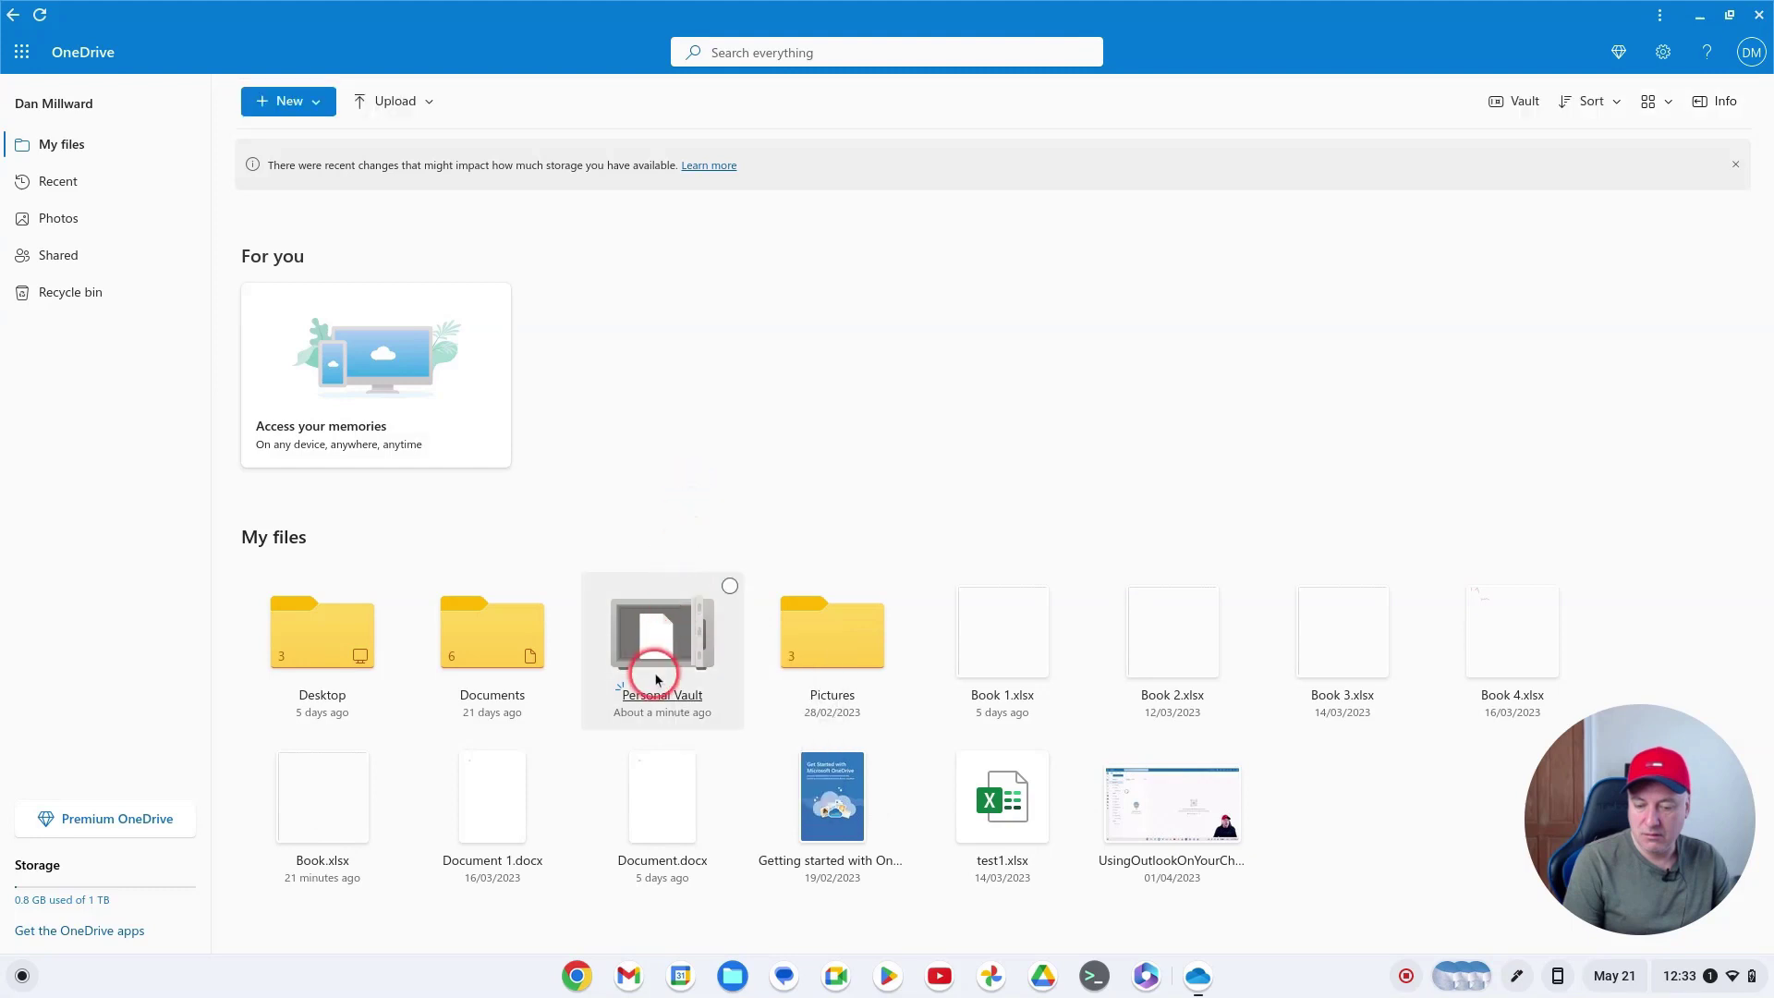
pyautogui.click(730, 585)
pyautogui.rightClick(692, 651)
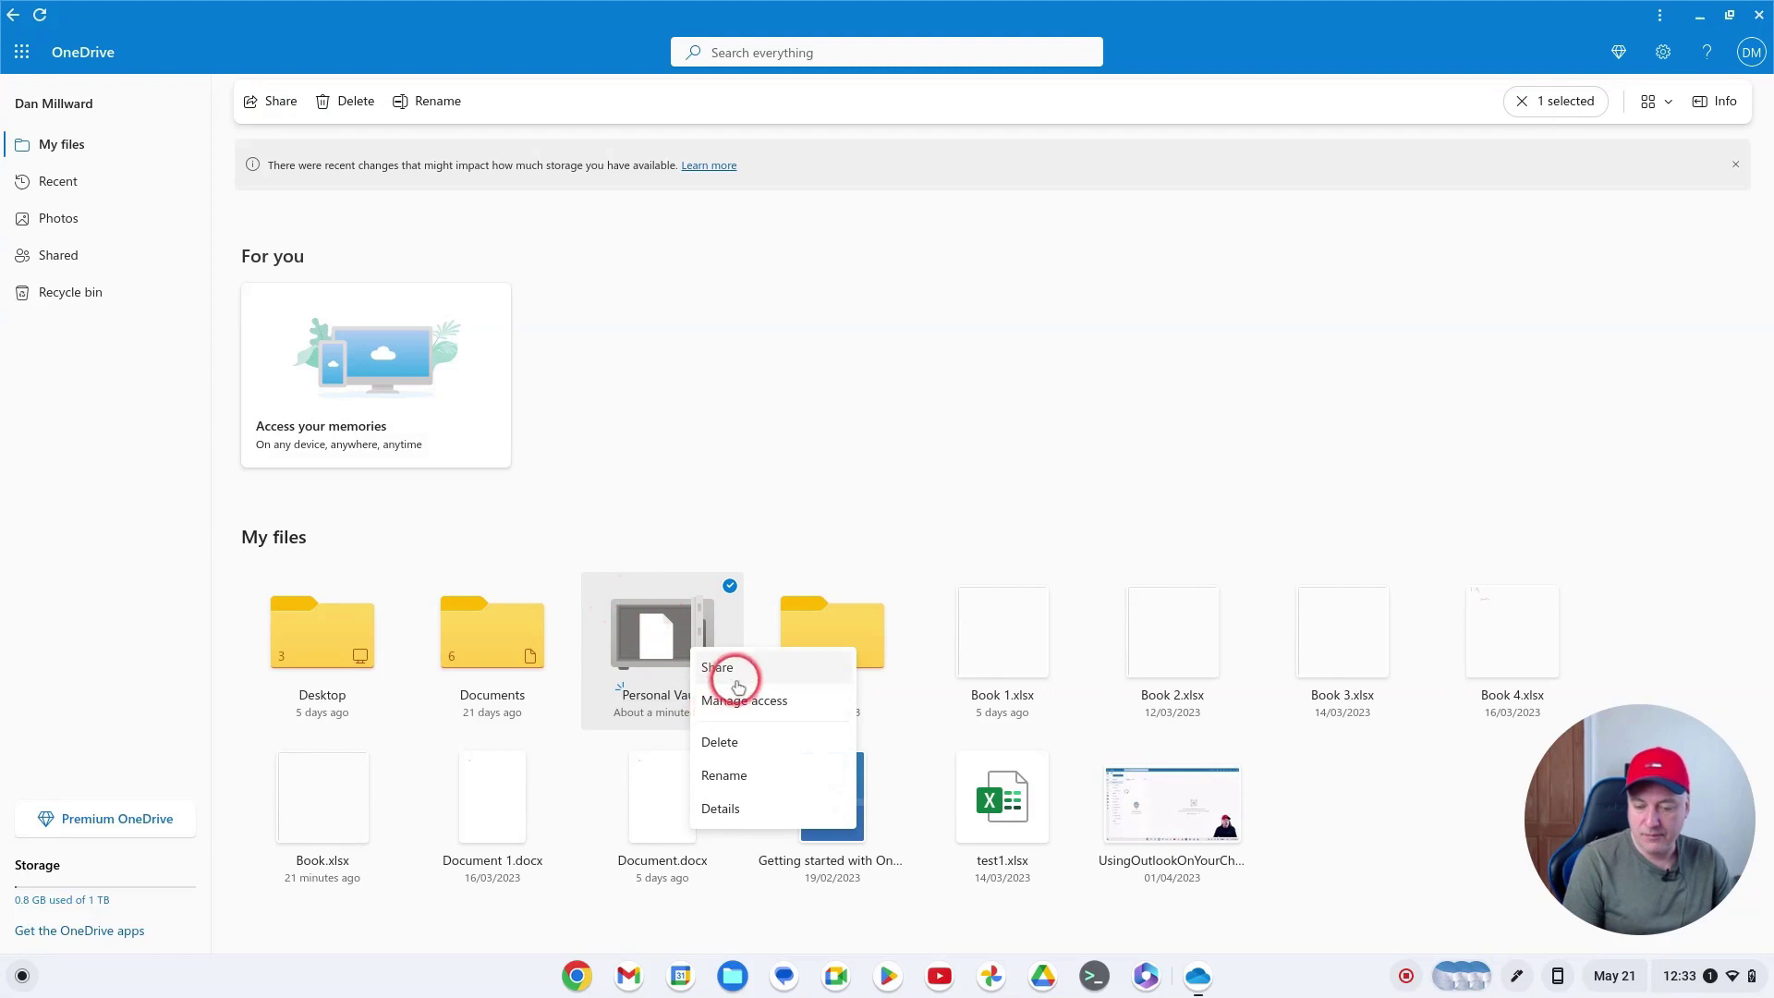
pyautogui.click(739, 700)
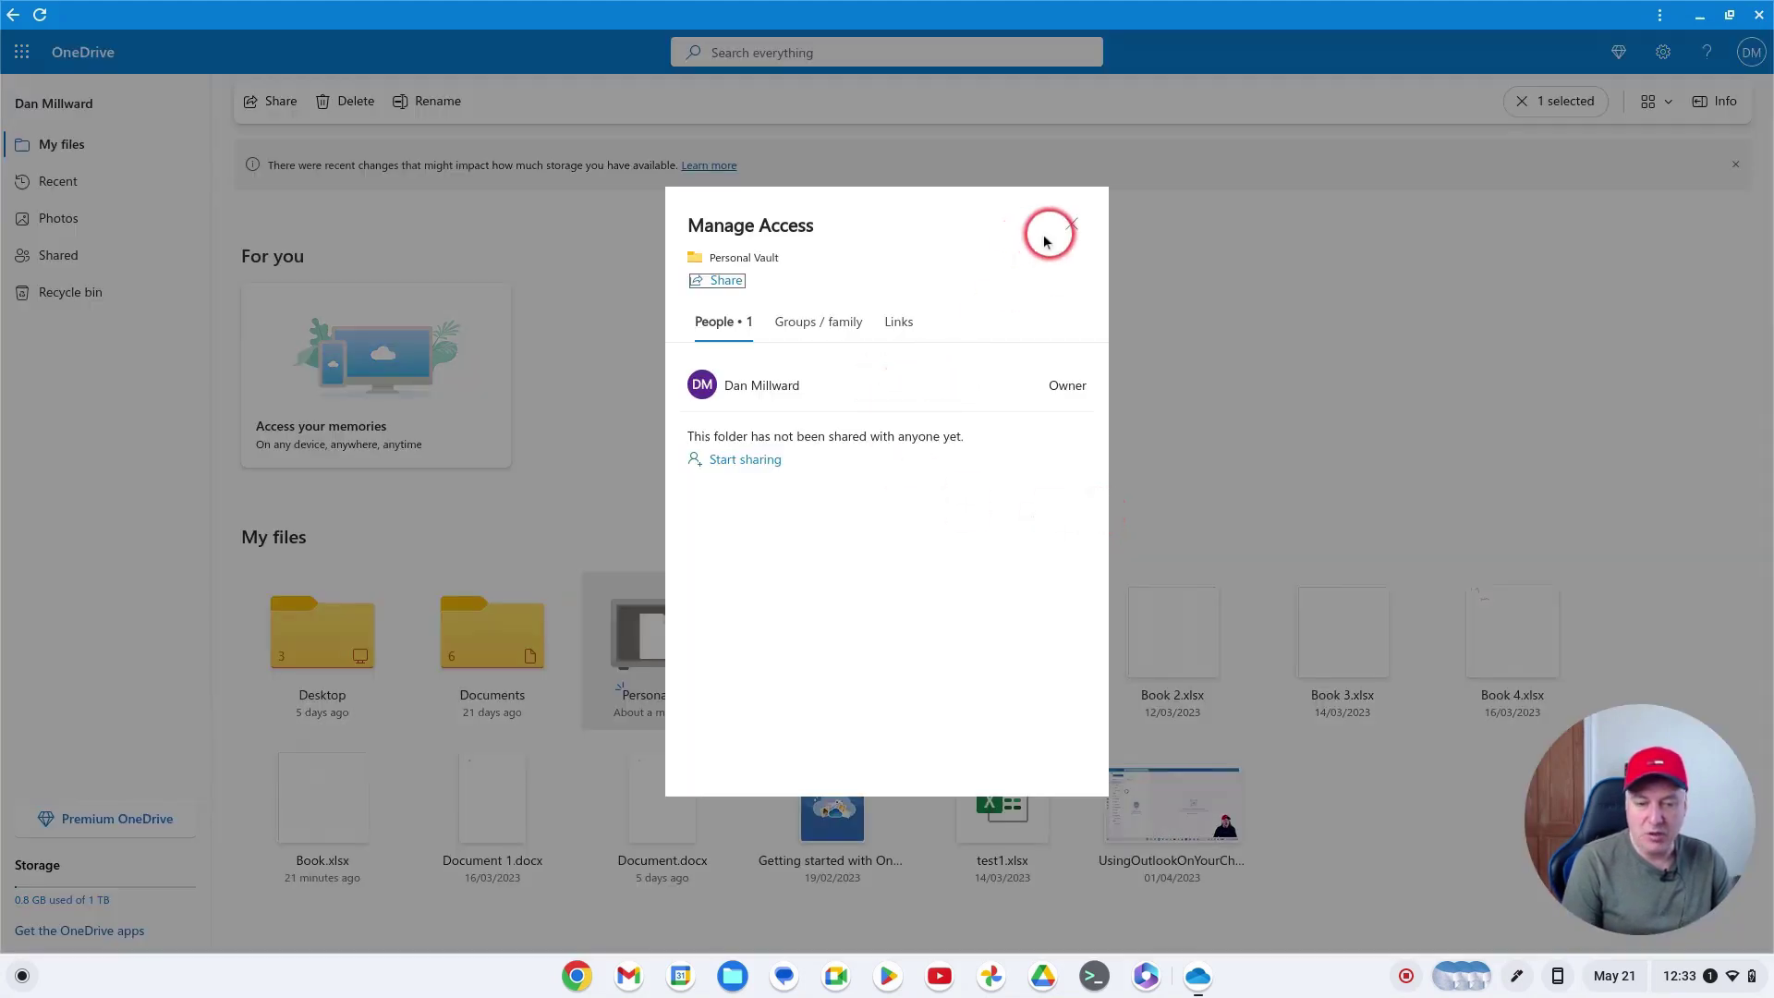
# Step: Close the Manage Access details, then recheck the Personal Vault folder's access and options and dismiss them
pyautogui.click(1072, 224)
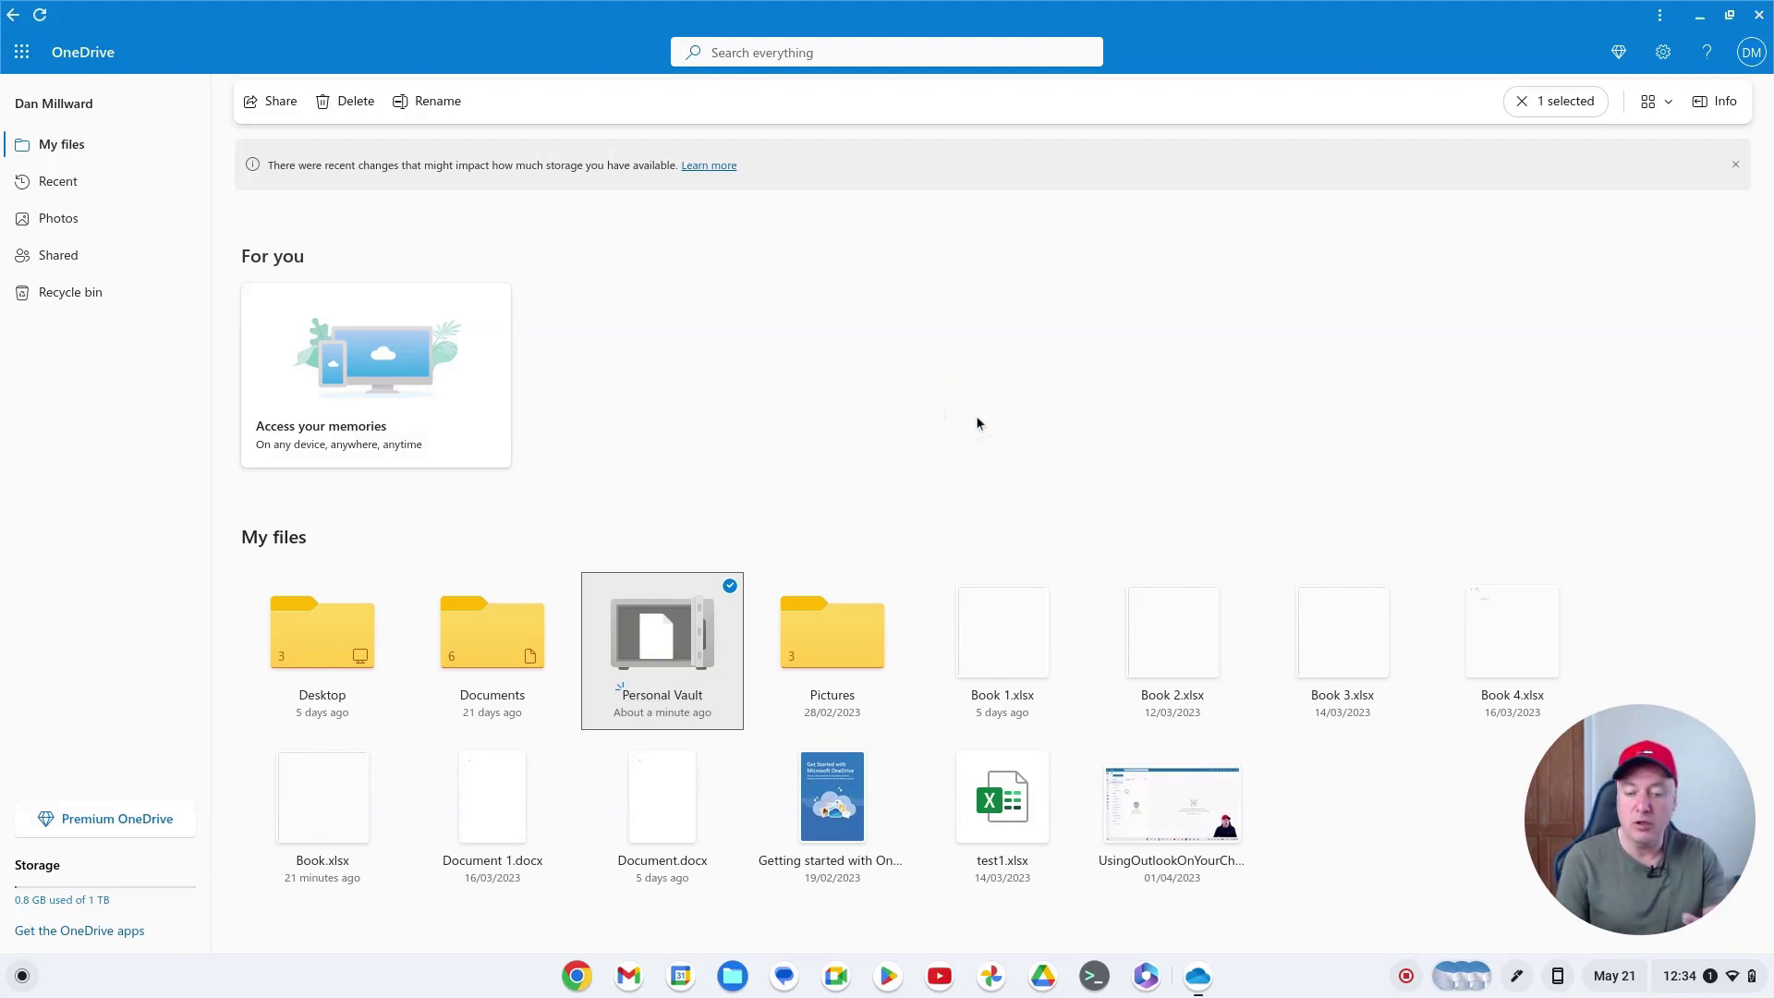
pyautogui.rightClick(671, 638)
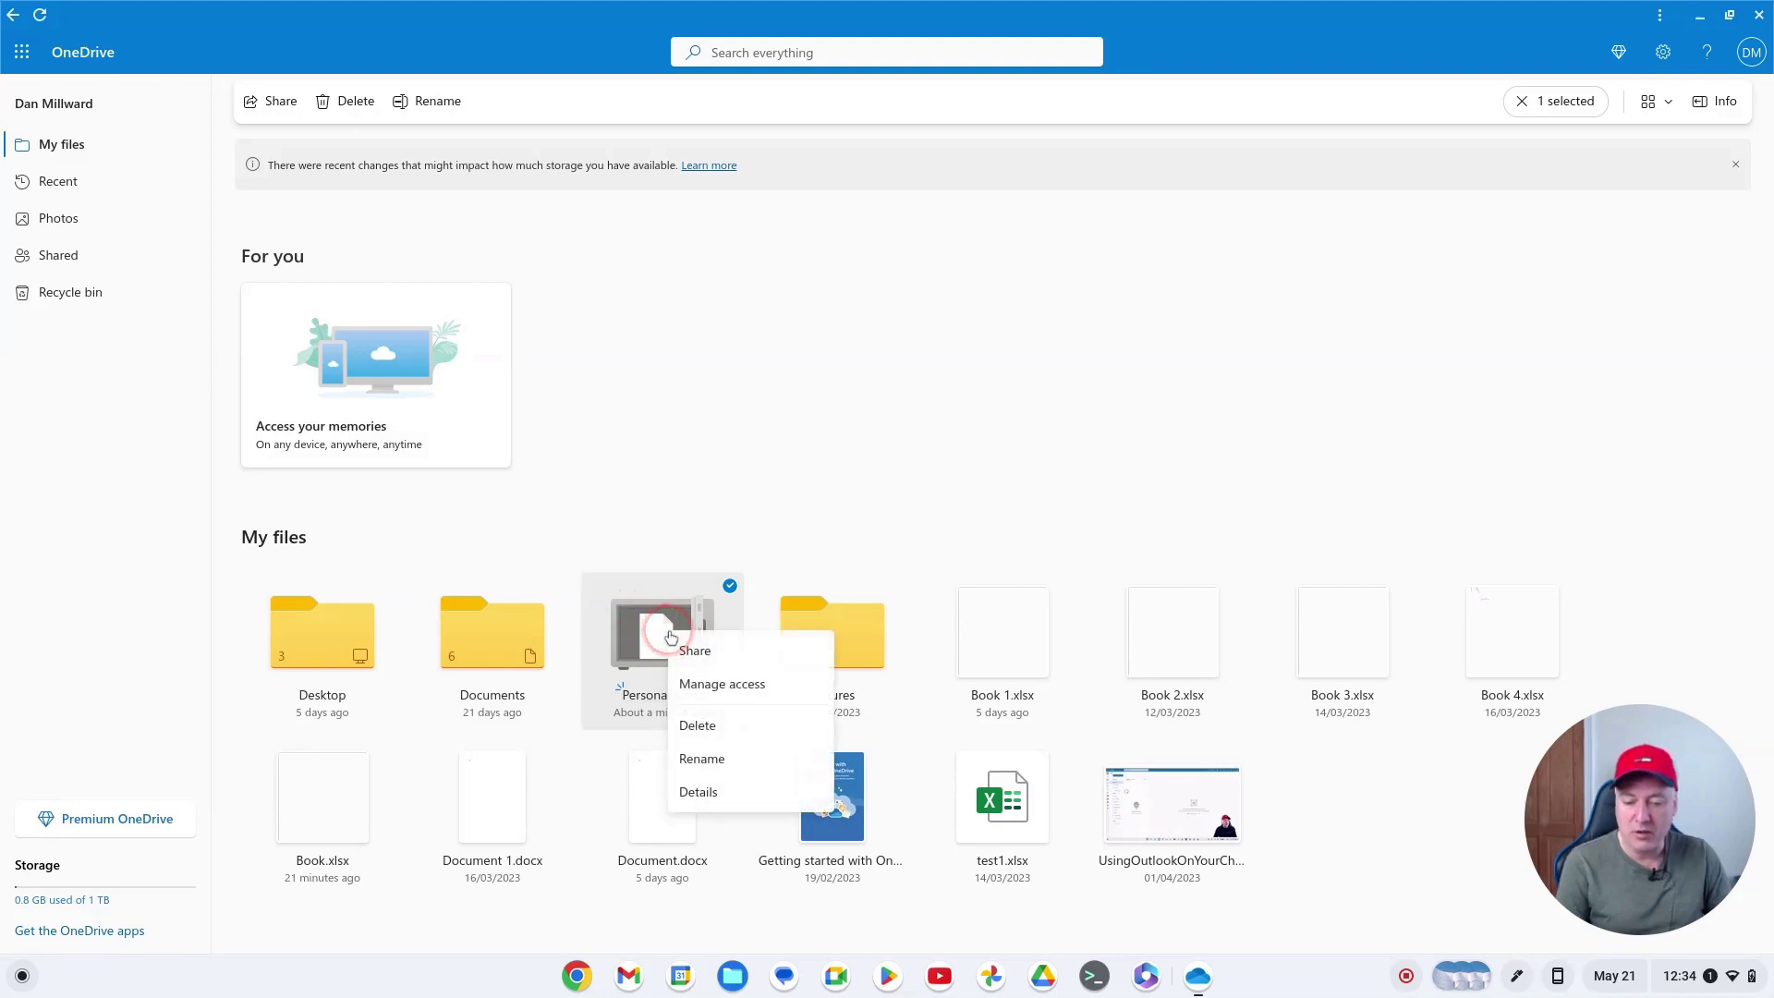
pyautogui.click(765, 687)
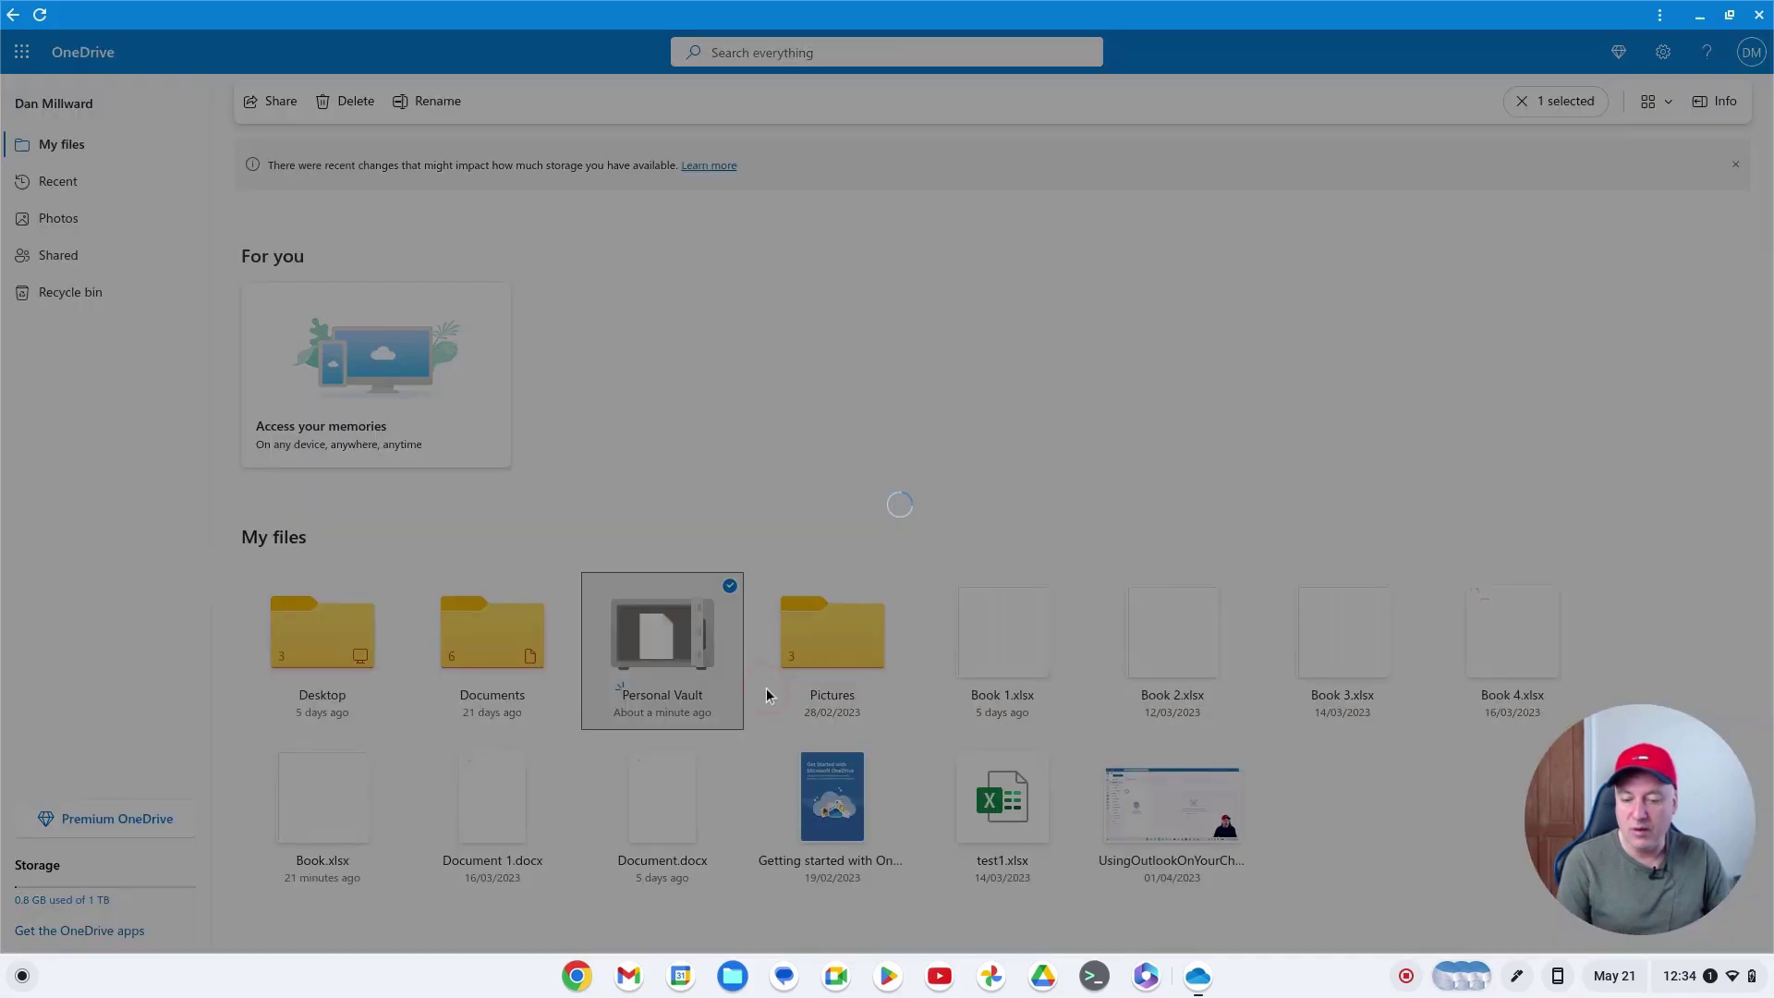
pyautogui.click(1072, 224)
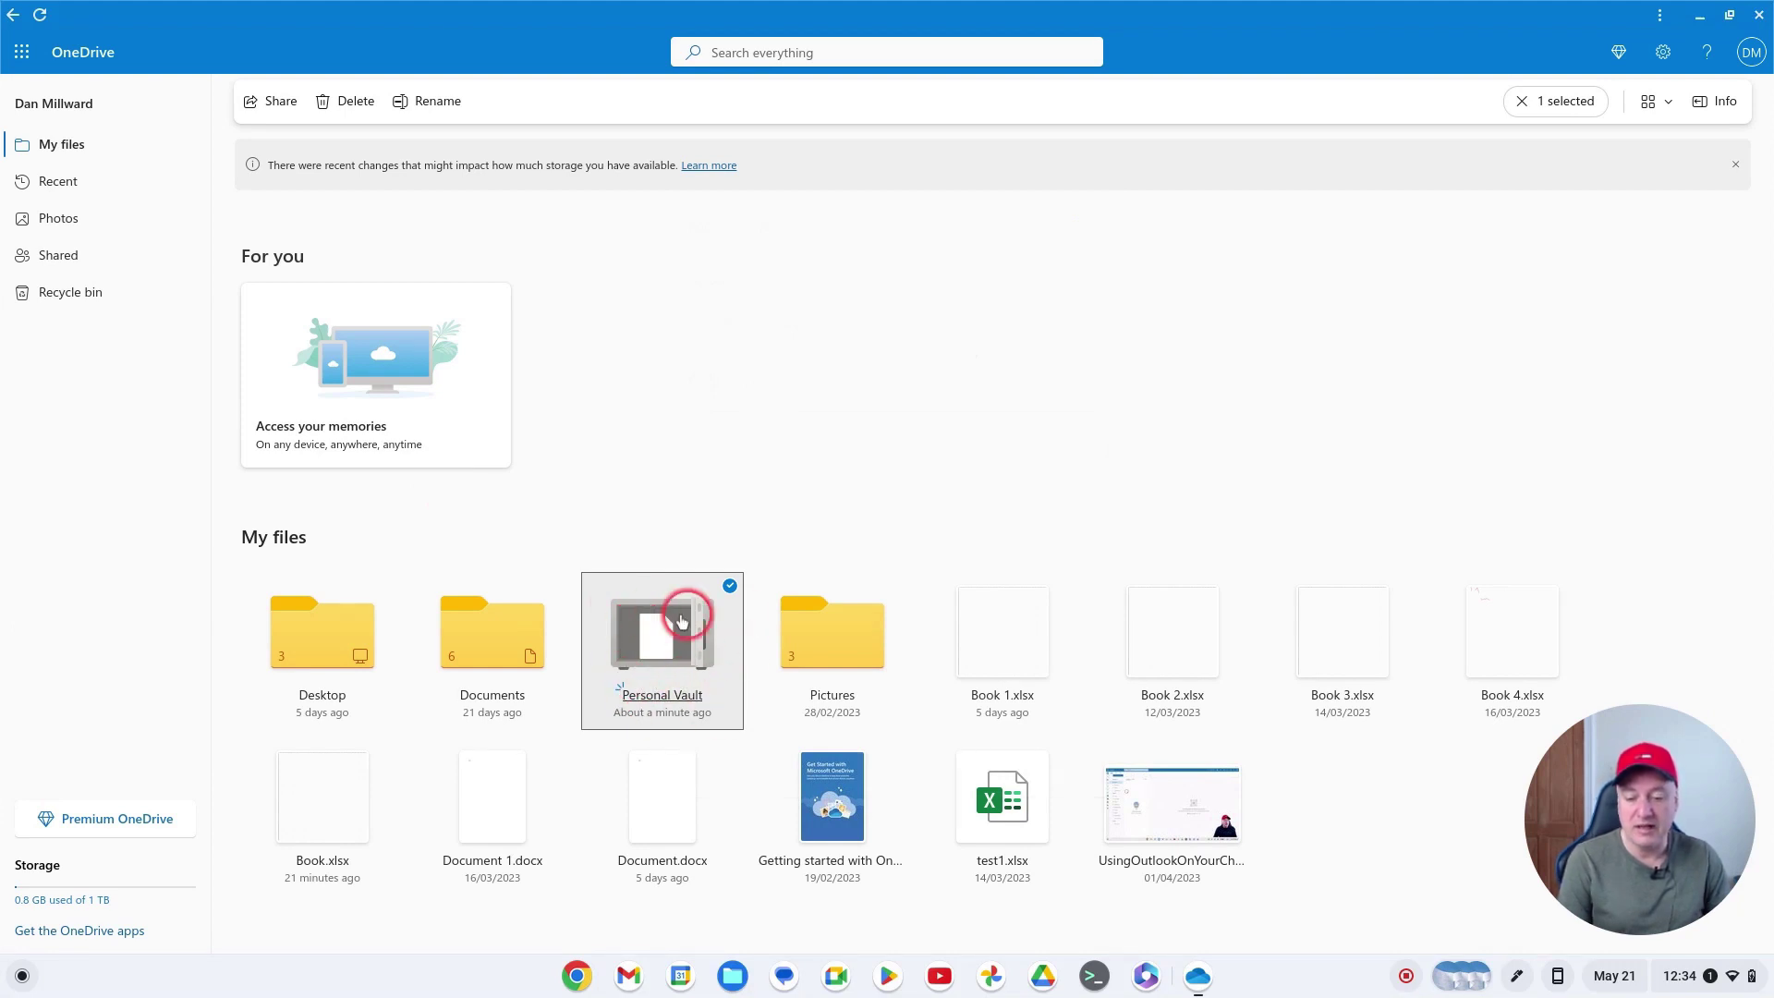
pyautogui.rightClick(701, 638)
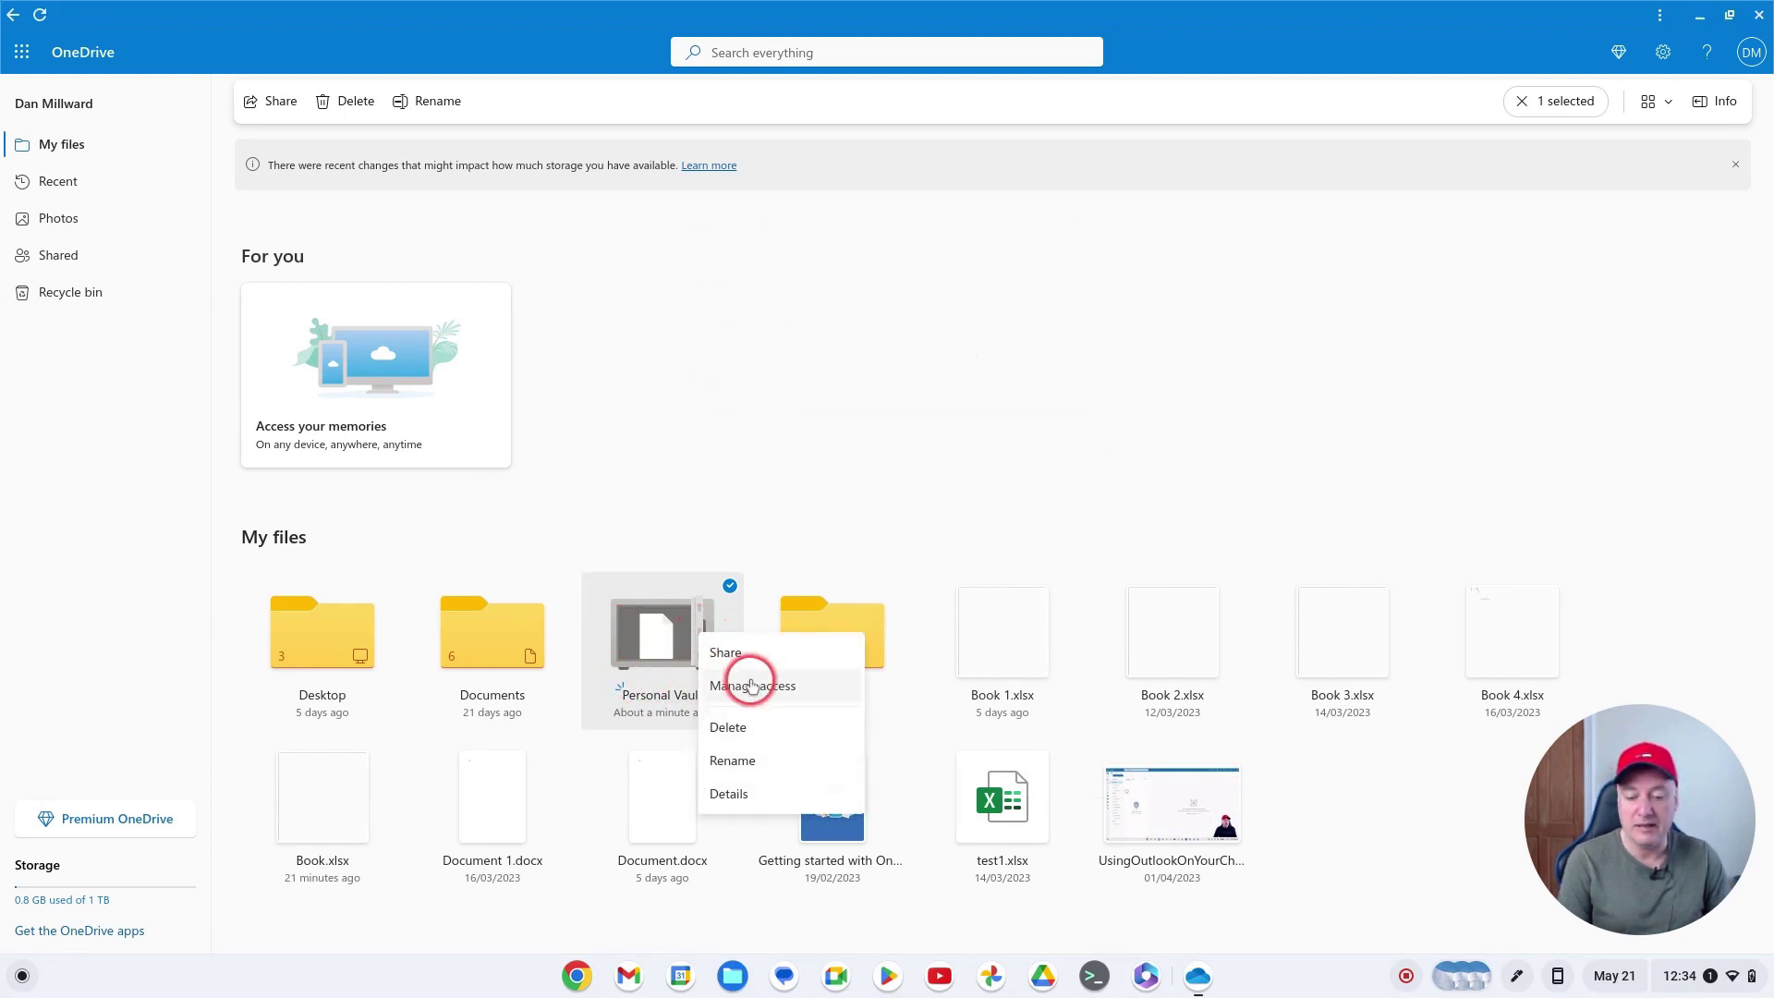
pyautogui.click(698, 490)
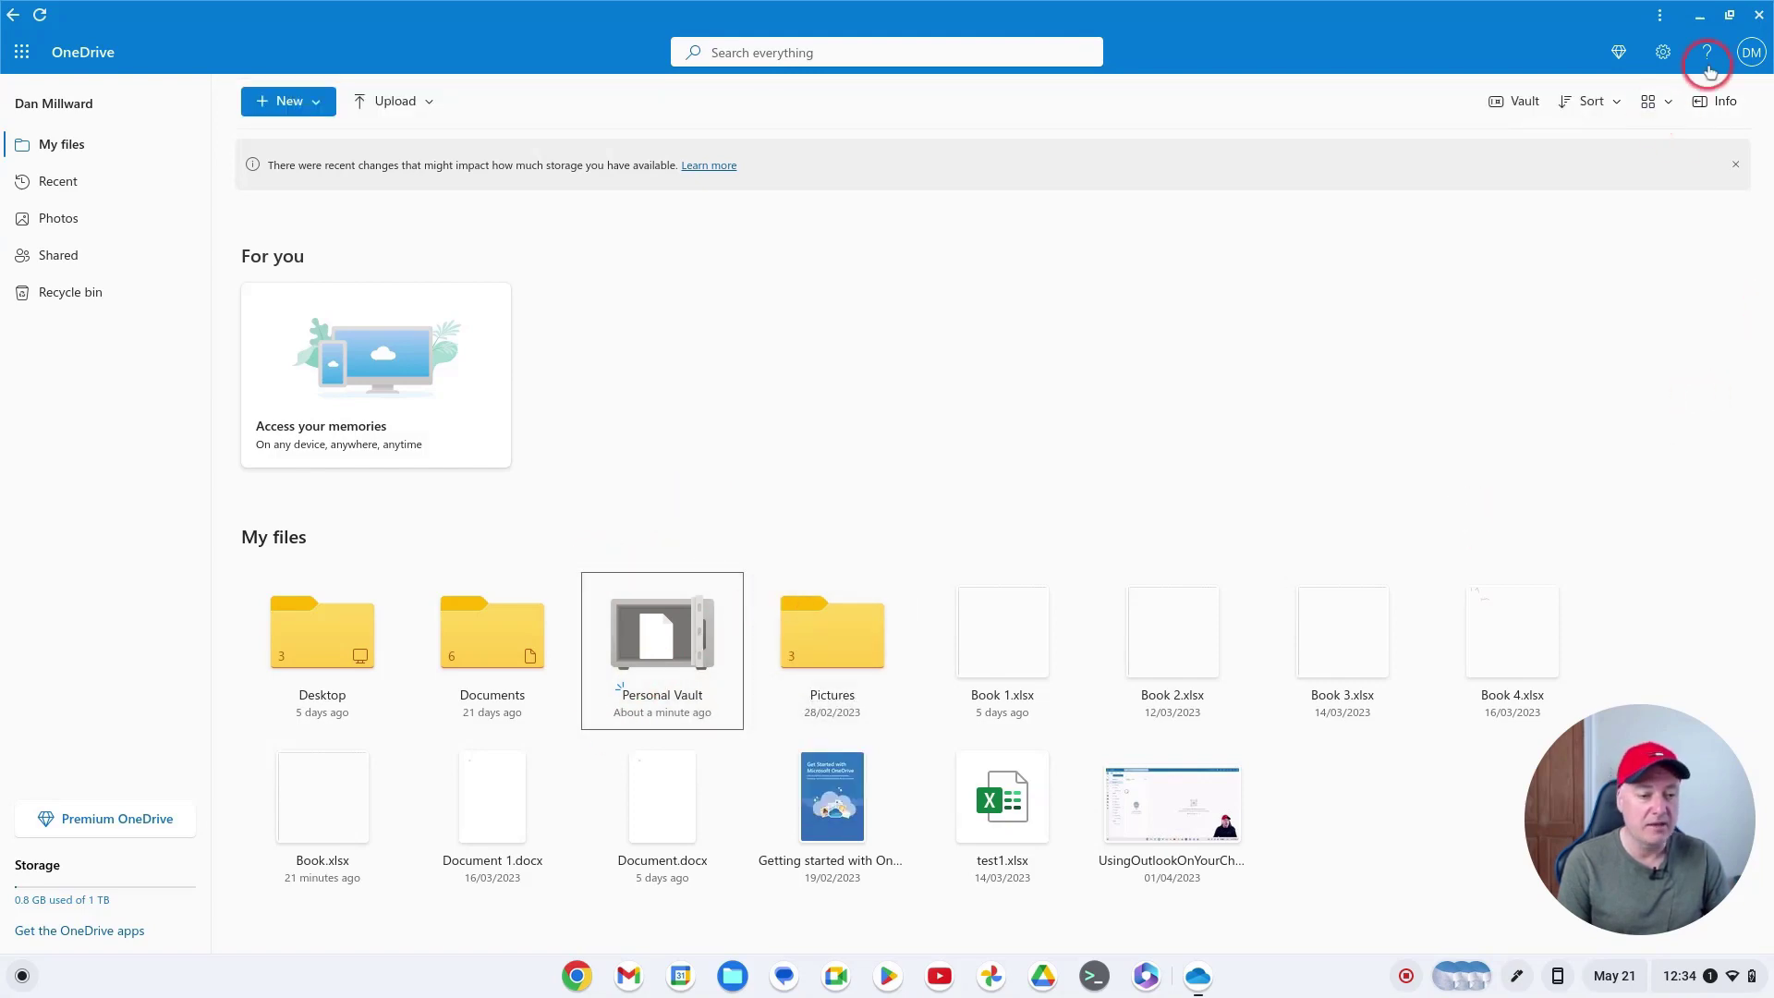
# Step: Close OneDrive and reopen it from the Microsoft 365 app group in the Chromebook's launcher
pyautogui.click(1759, 14)
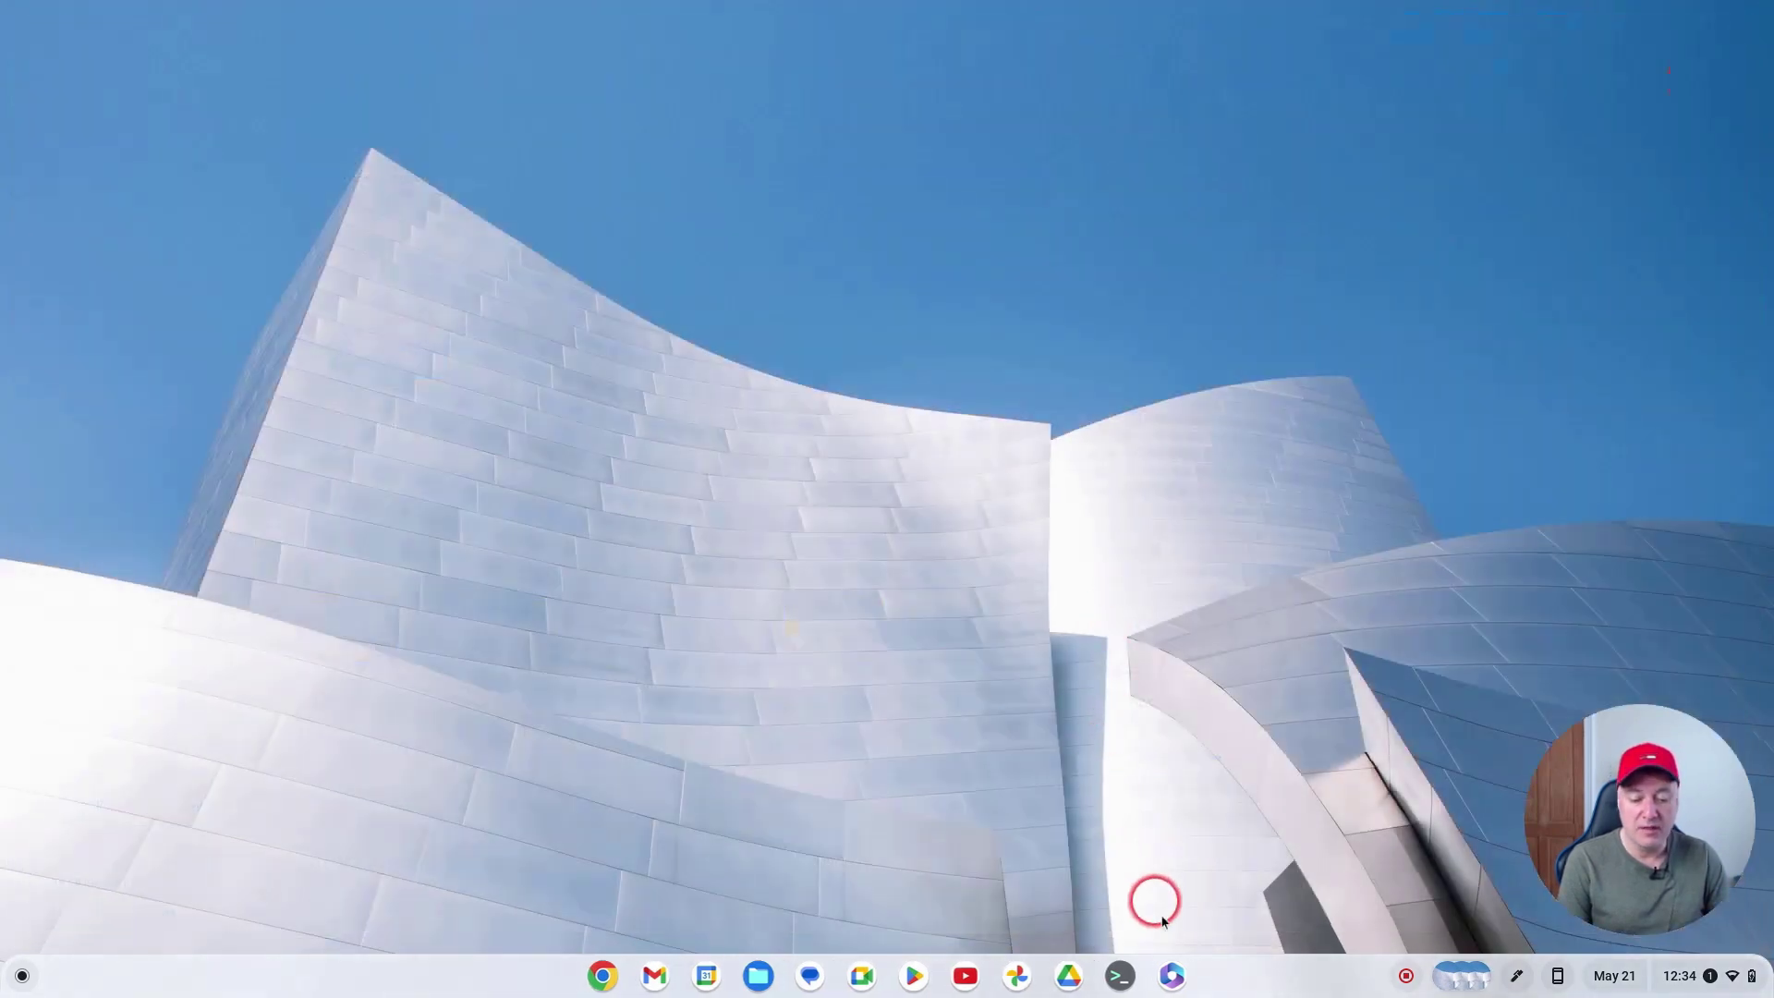
pyautogui.click(22, 976)
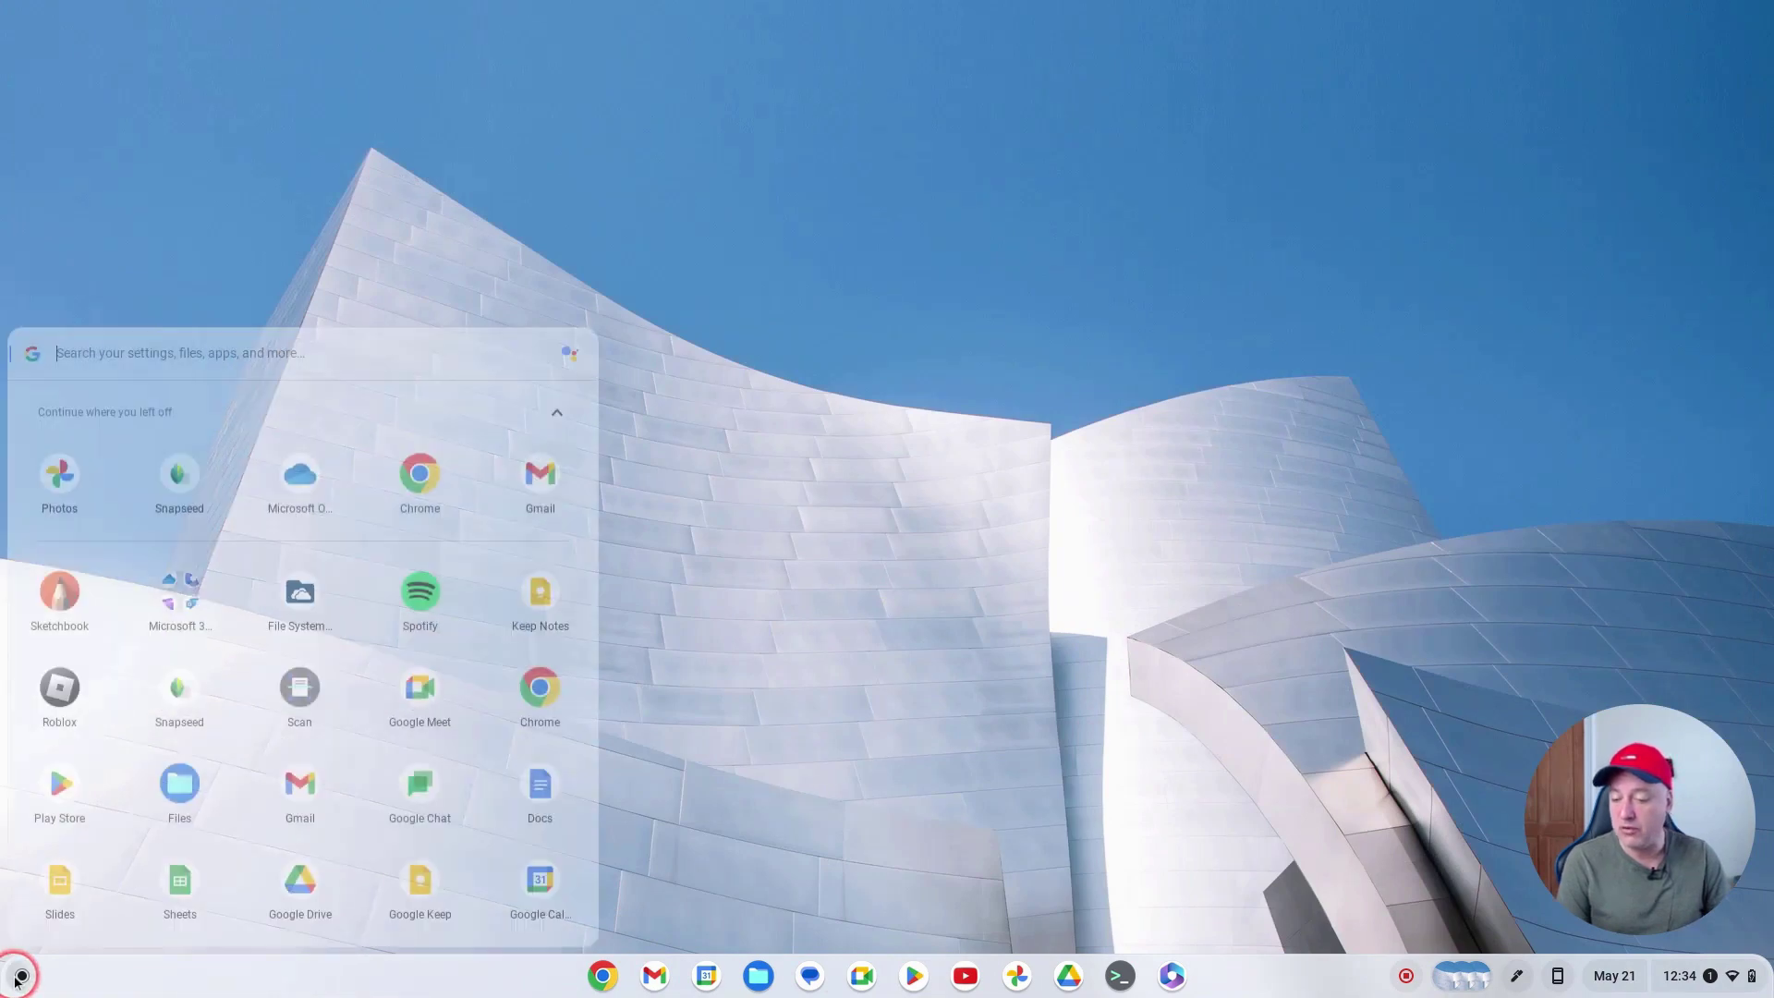
pyautogui.click(179, 557)
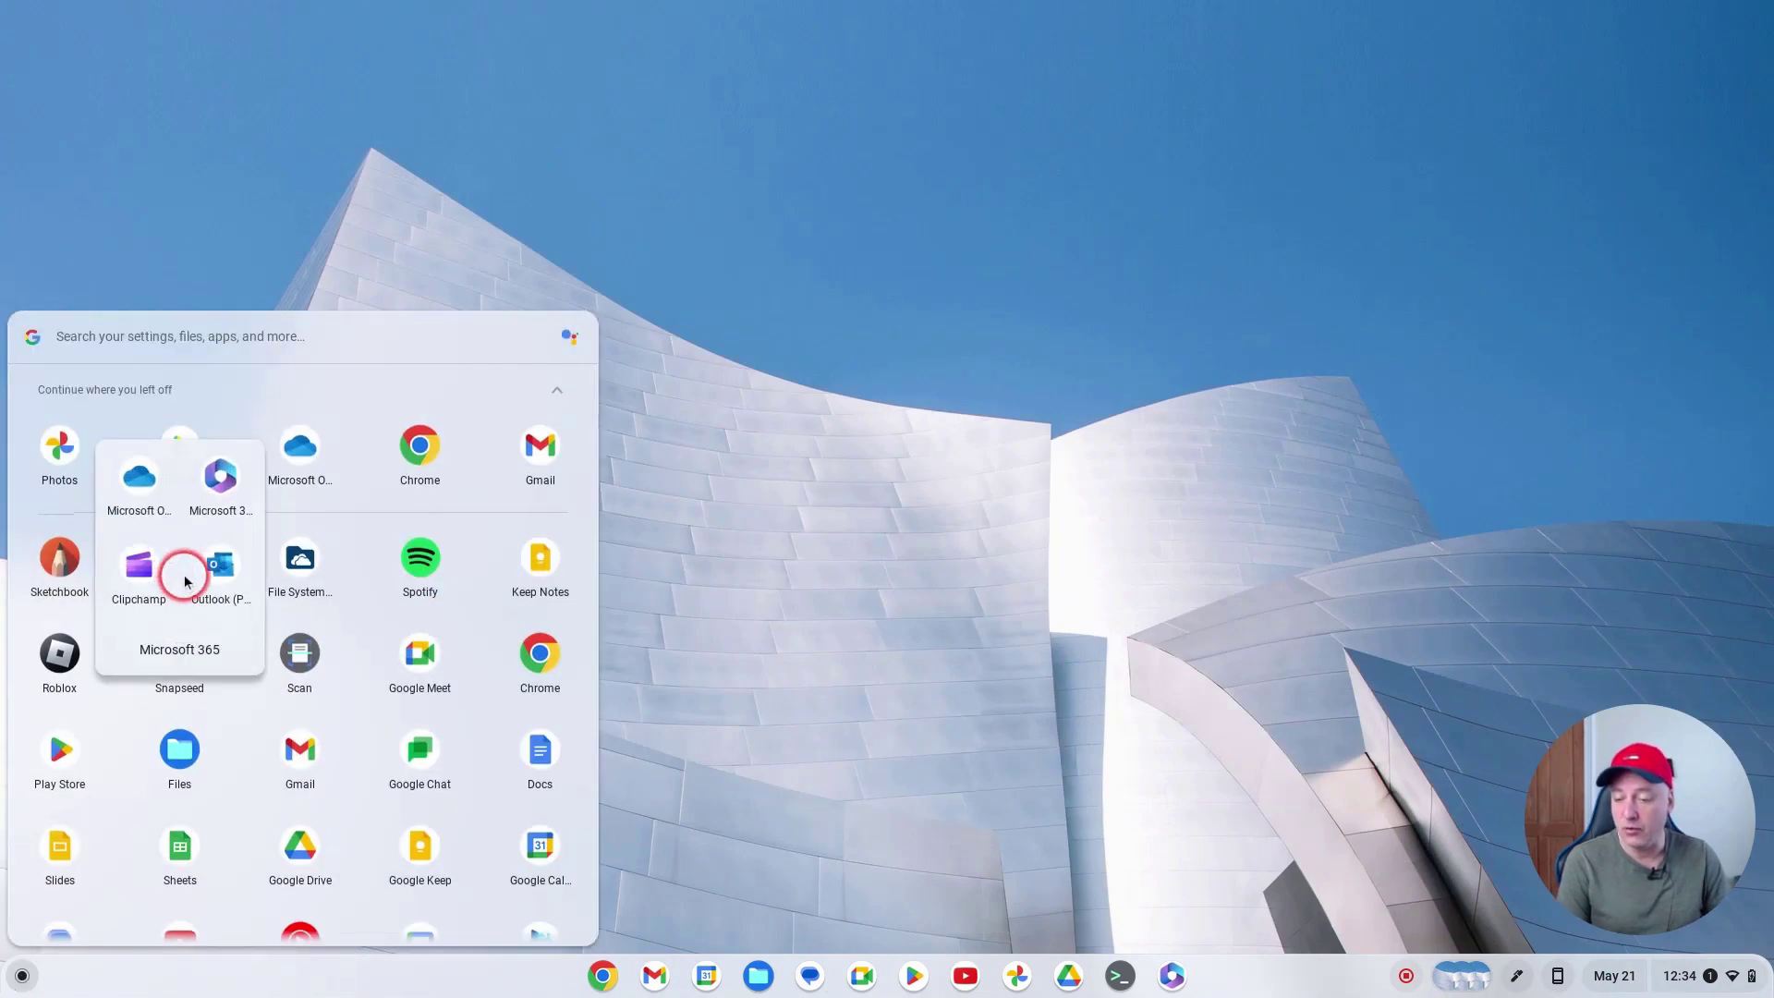
pyautogui.click(139, 477)
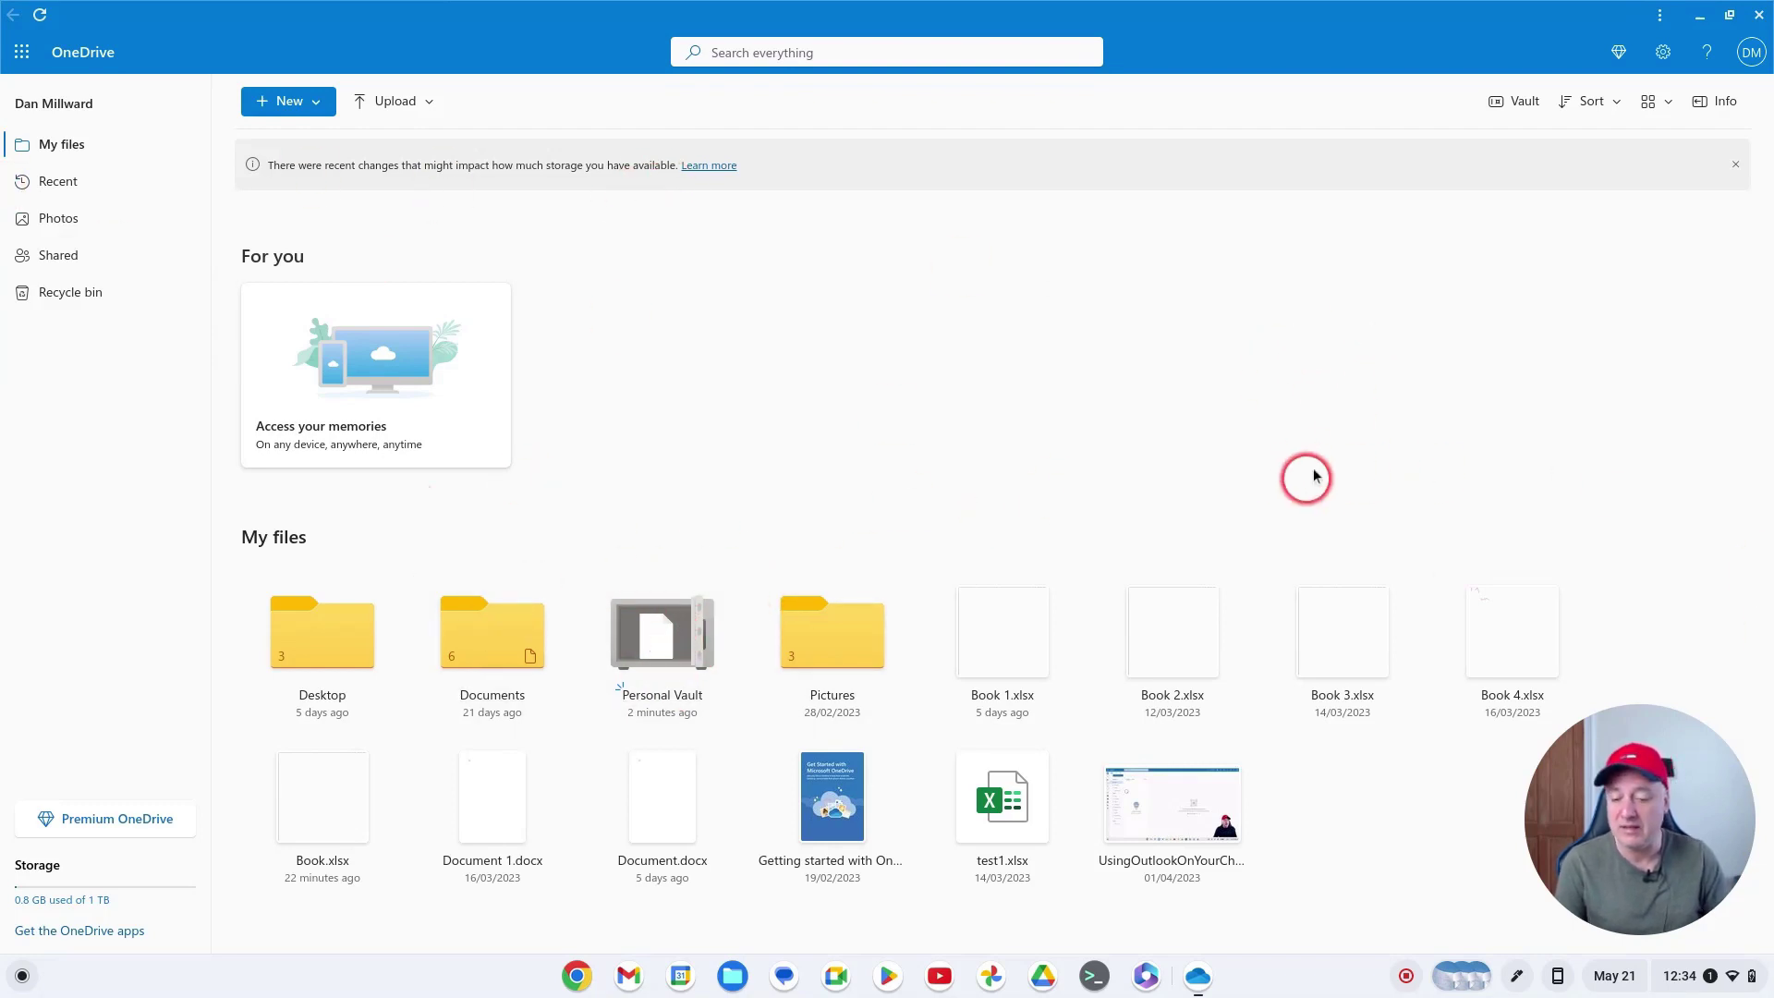
pyautogui.click(1516, 104)
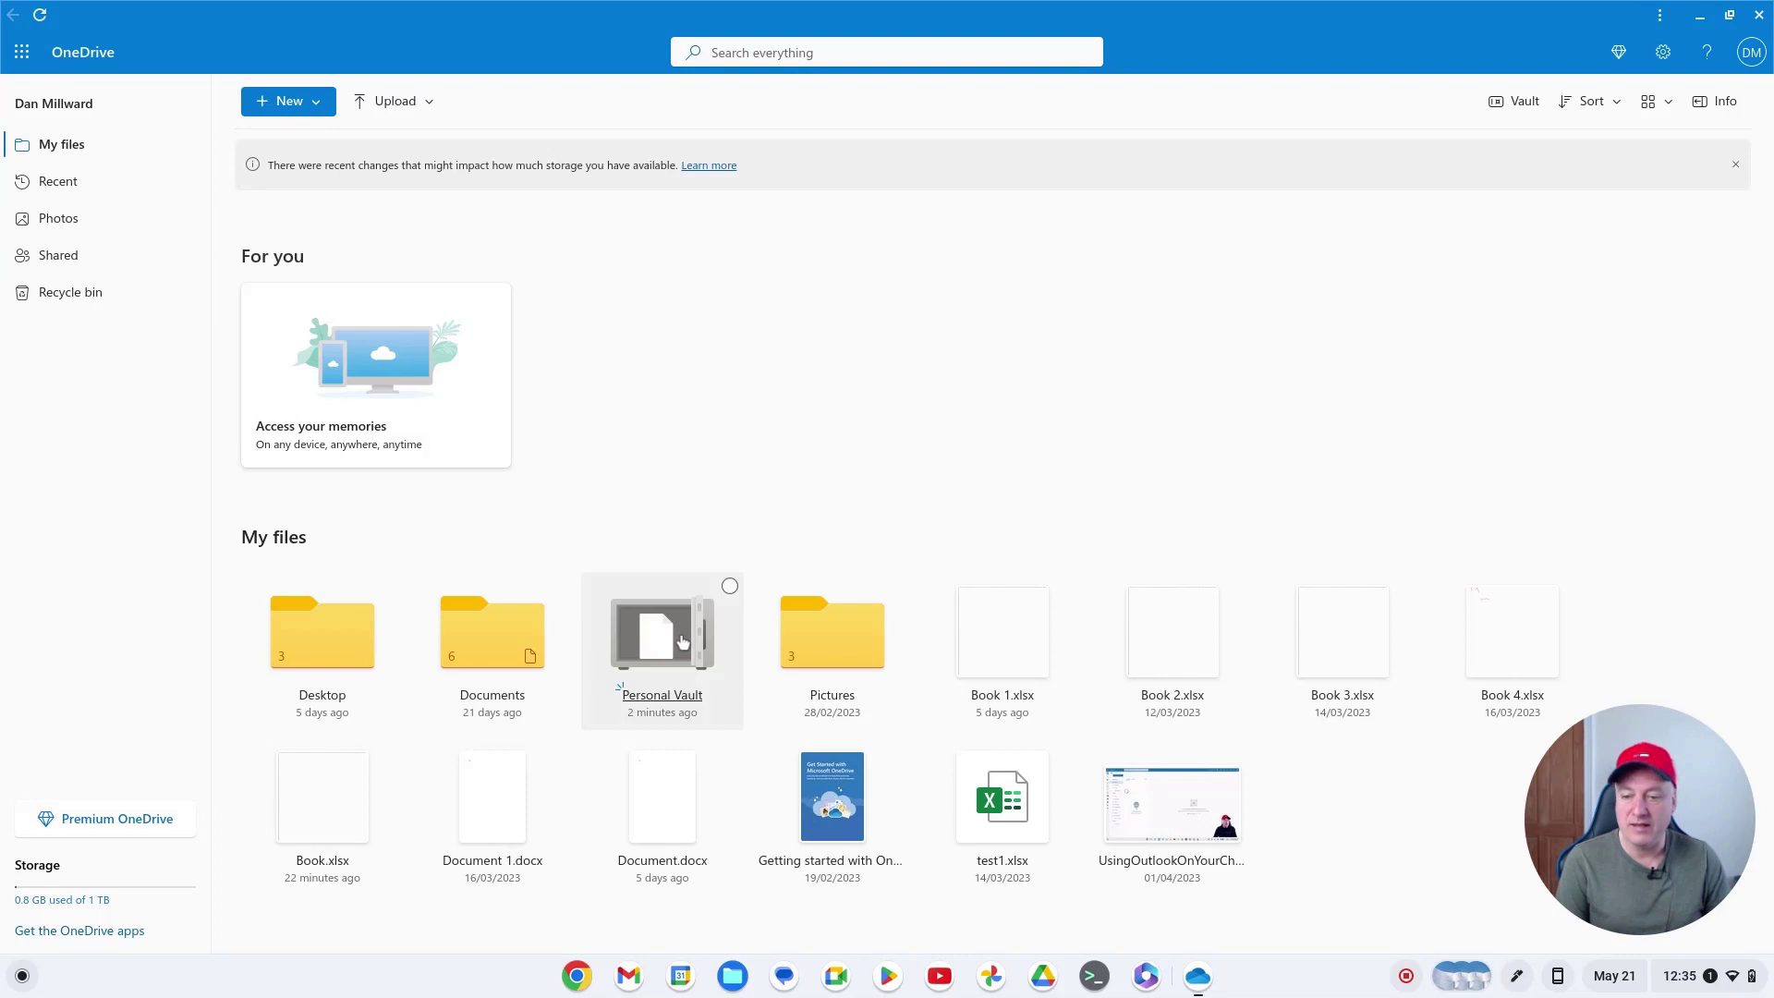
pyautogui.click(774, 407)
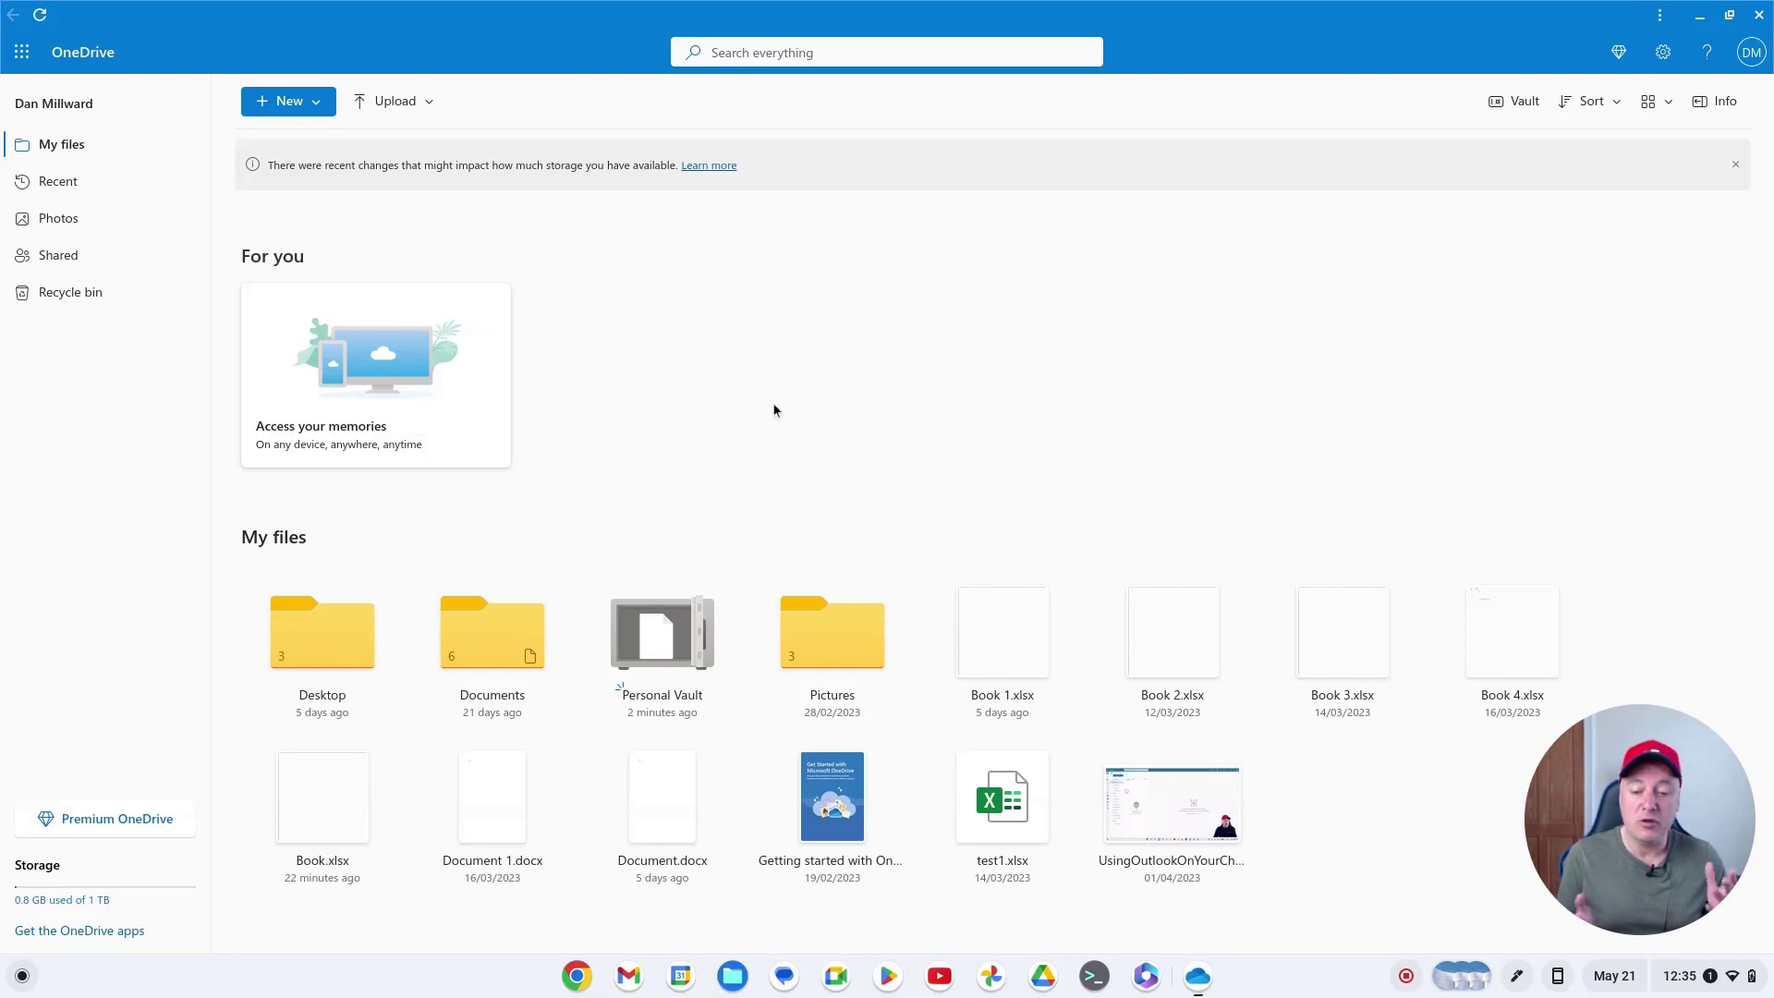
pyautogui.click(767, 435)
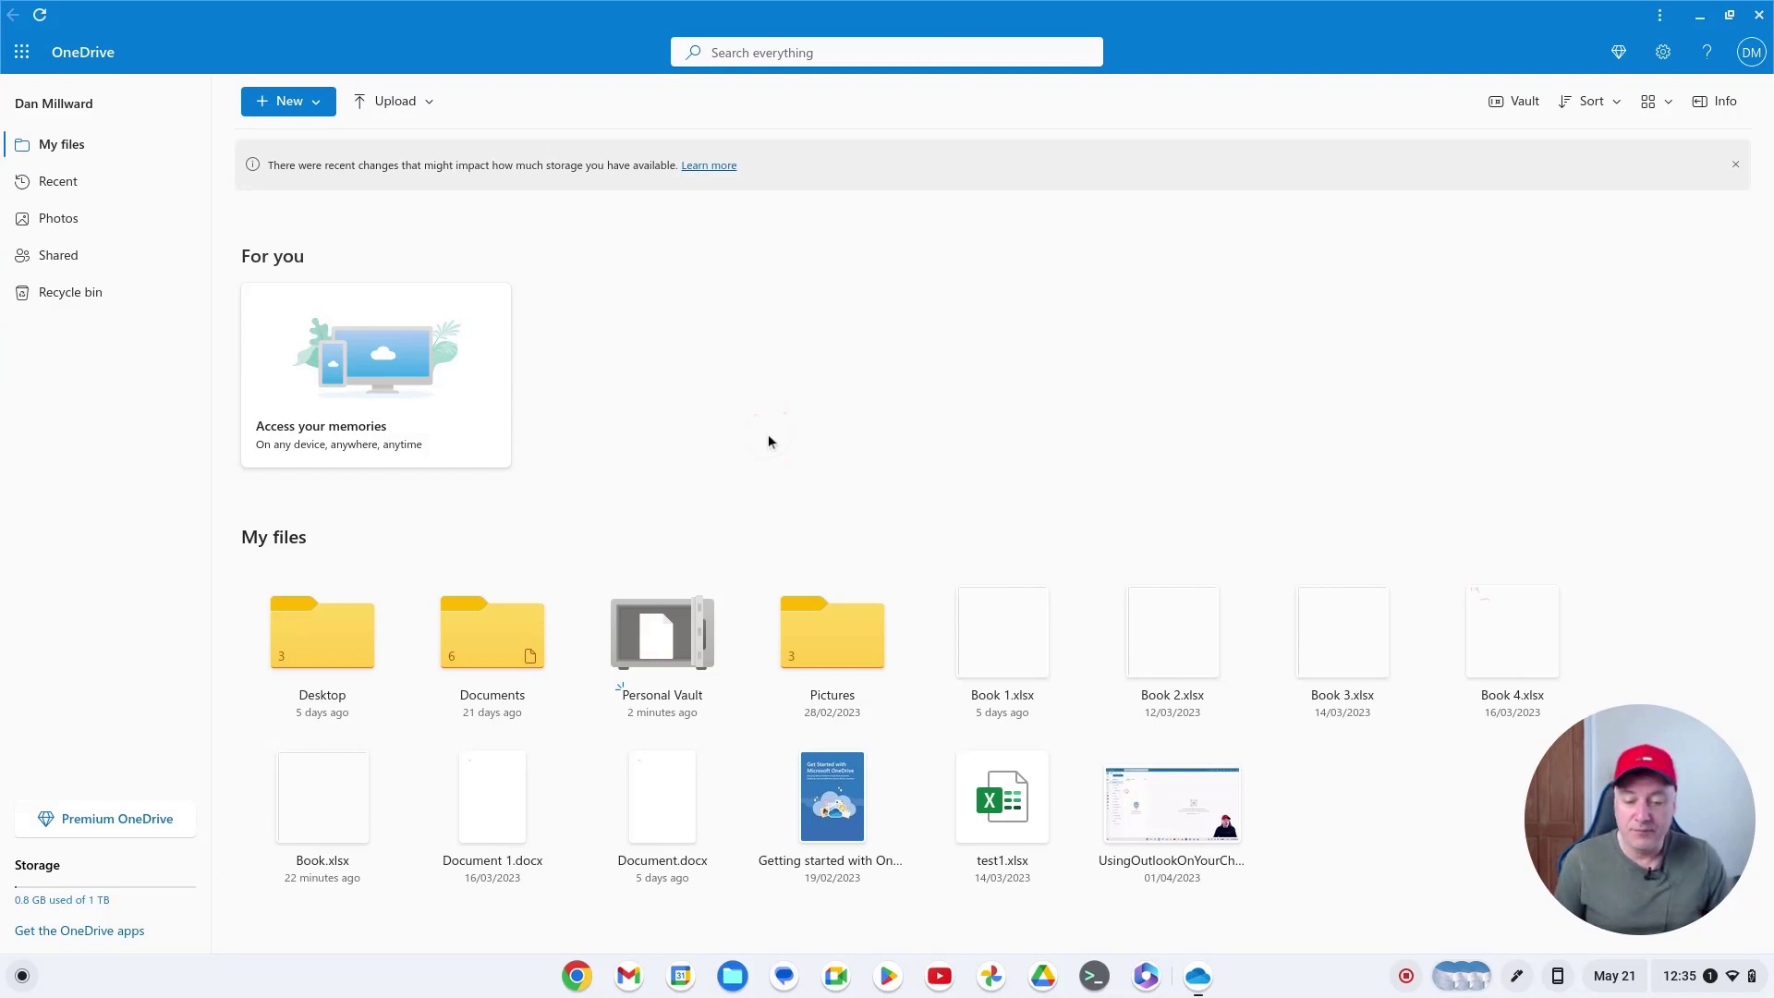
# Step: View the files inside Personal Vault, return to My files, and check the vault folder's available options
pyautogui.click(662, 634)
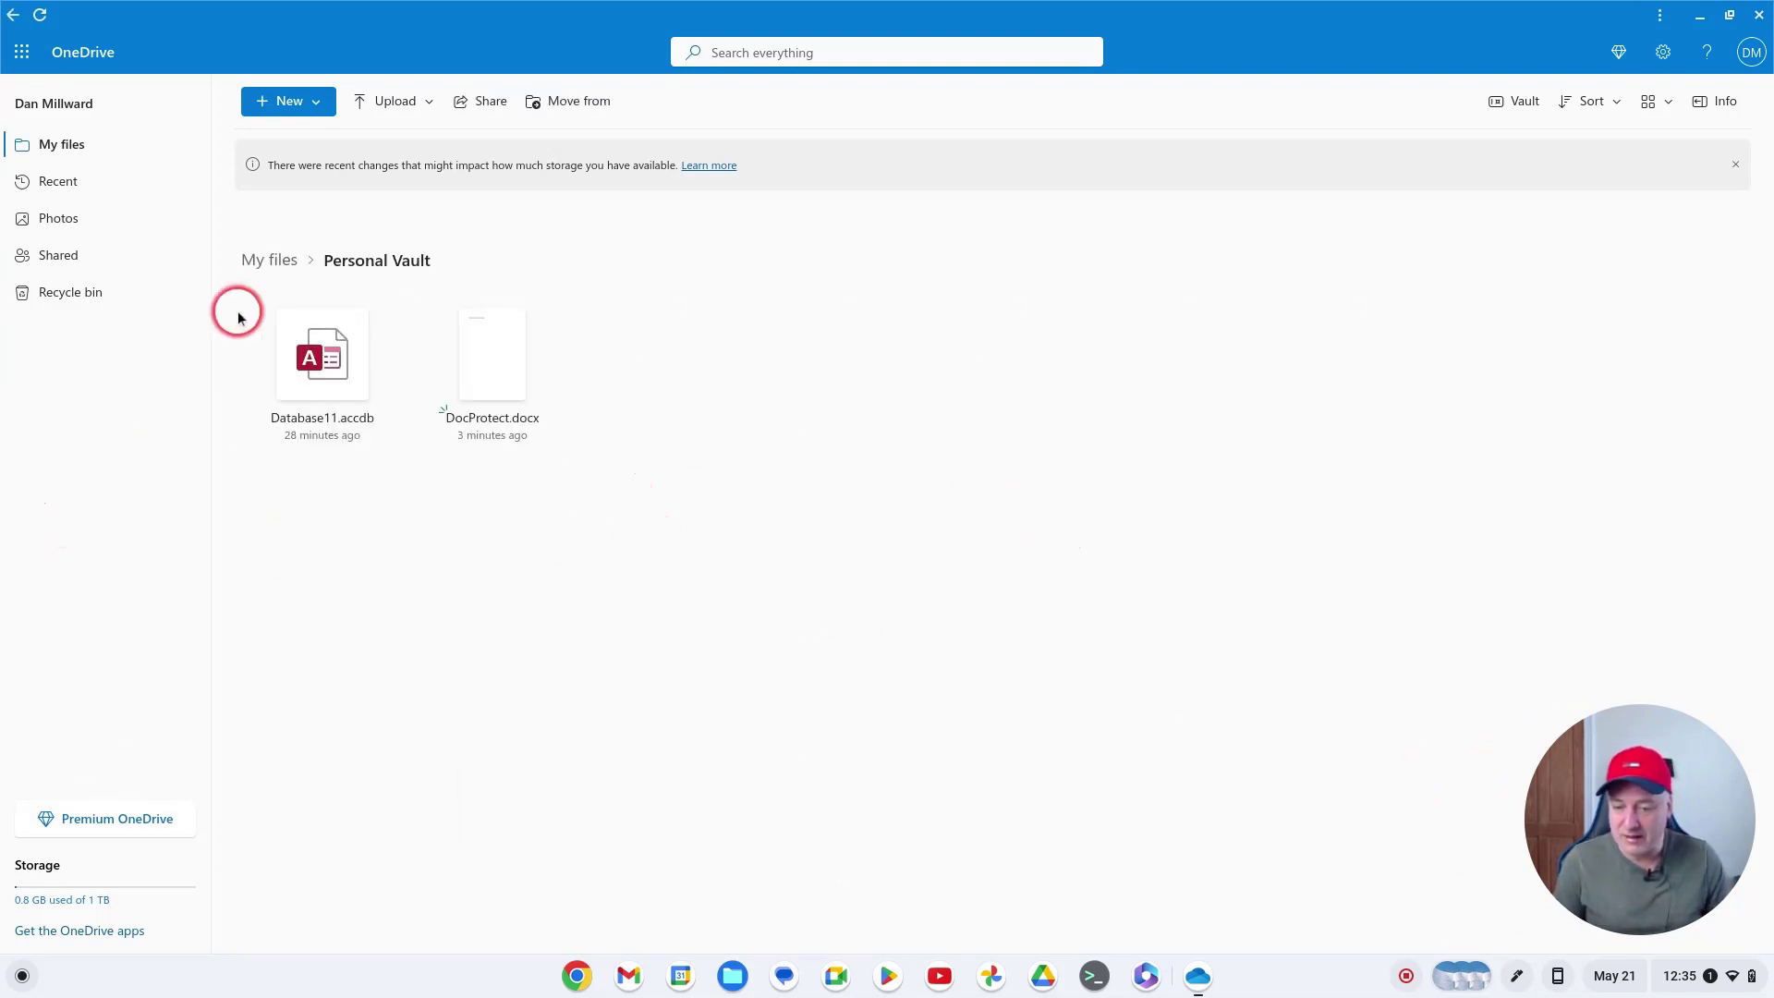
pyautogui.click(275, 258)
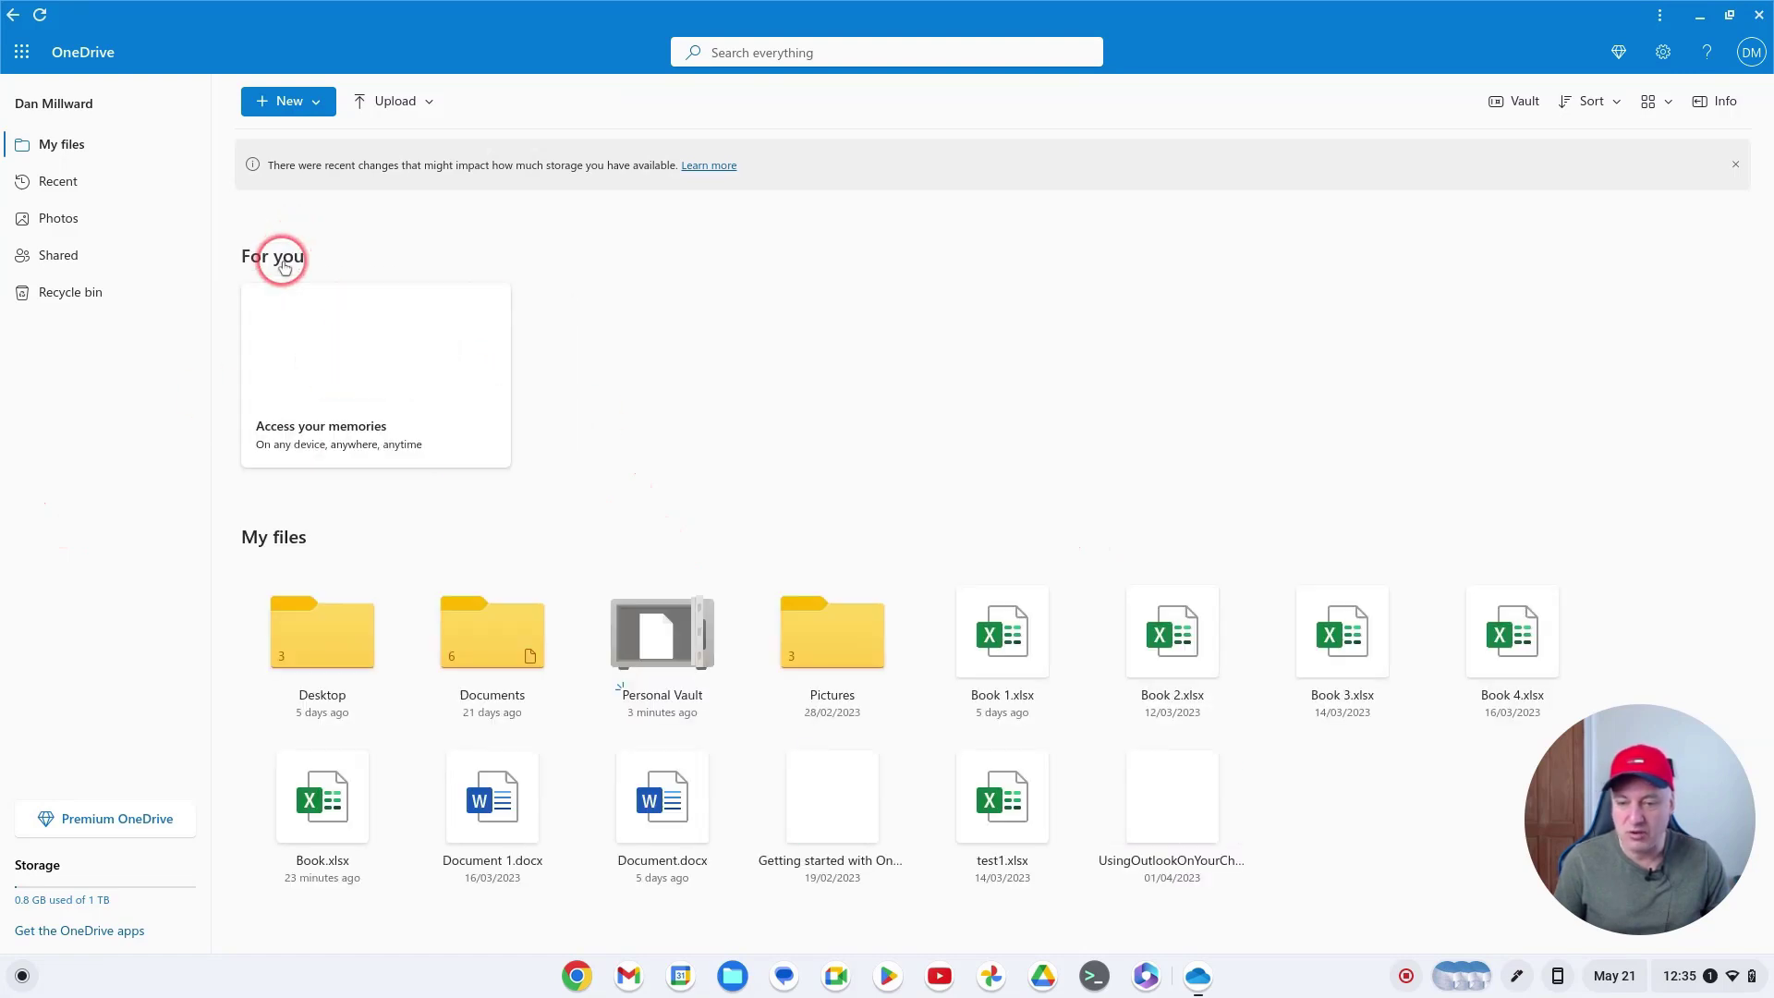
pyautogui.rightClick(673, 638)
pyautogui.click(637, 570)
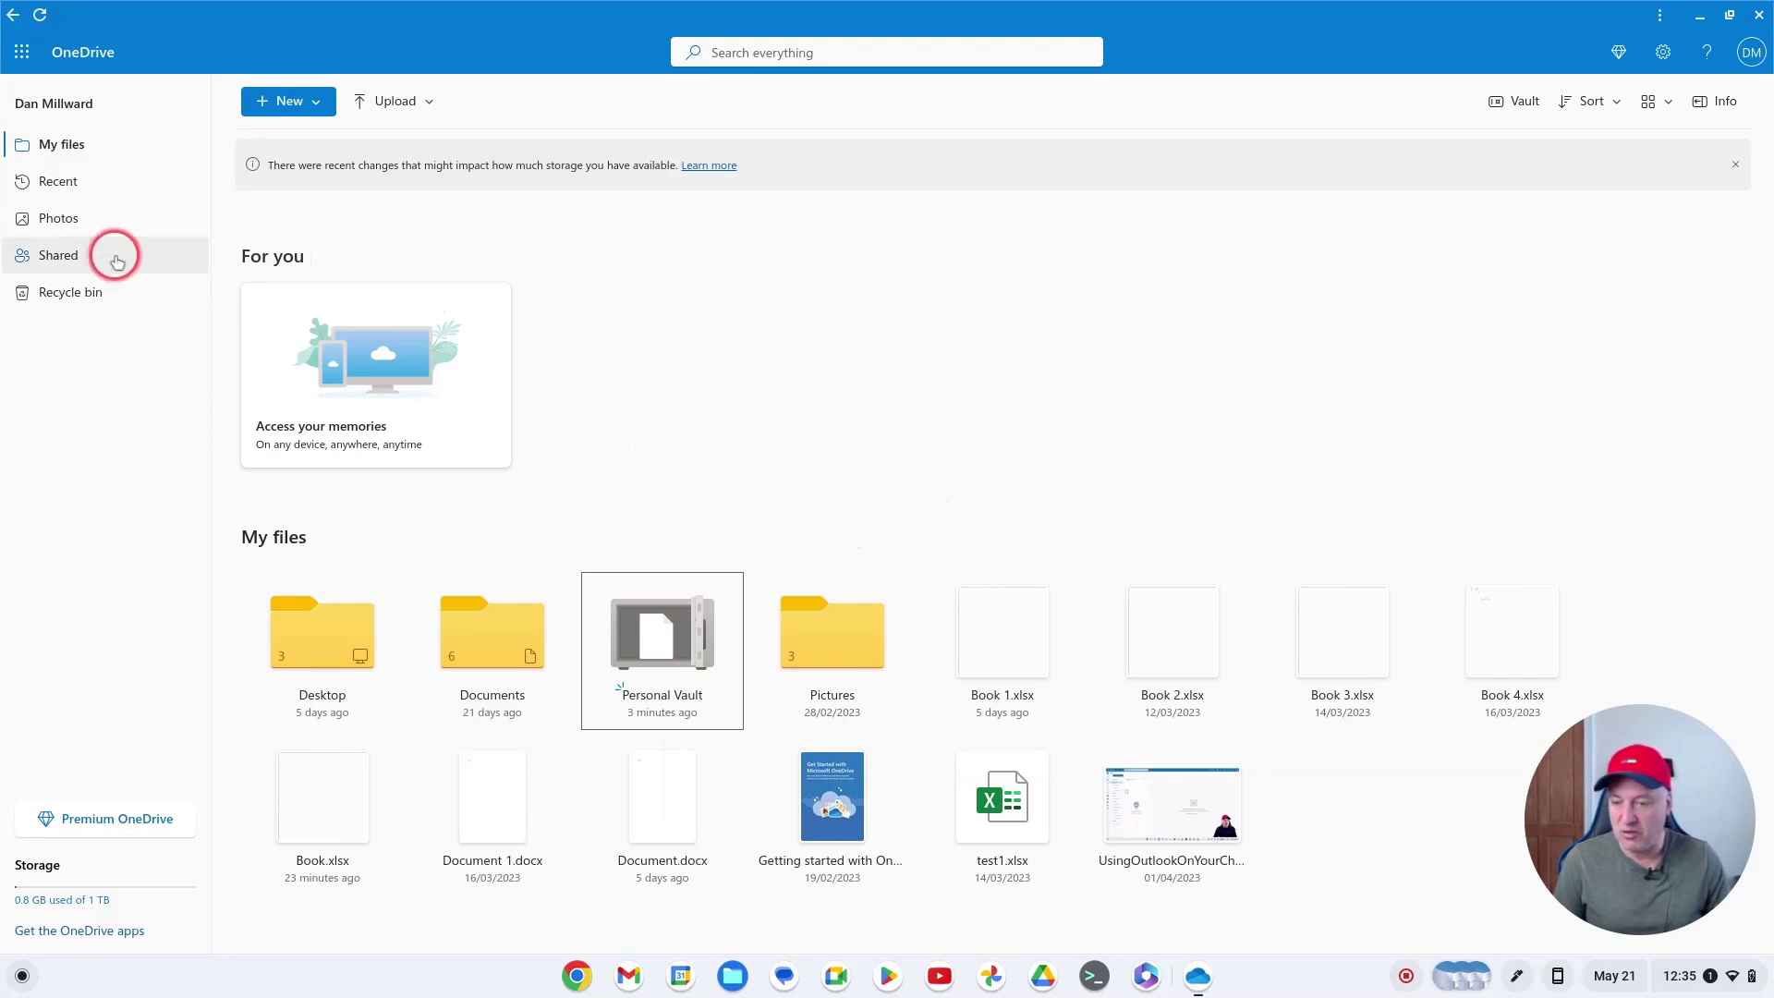
# Step: Switch to the Microsoft 365 app and open OneDrive from it in the browser
pyautogui.click(1145, 975)
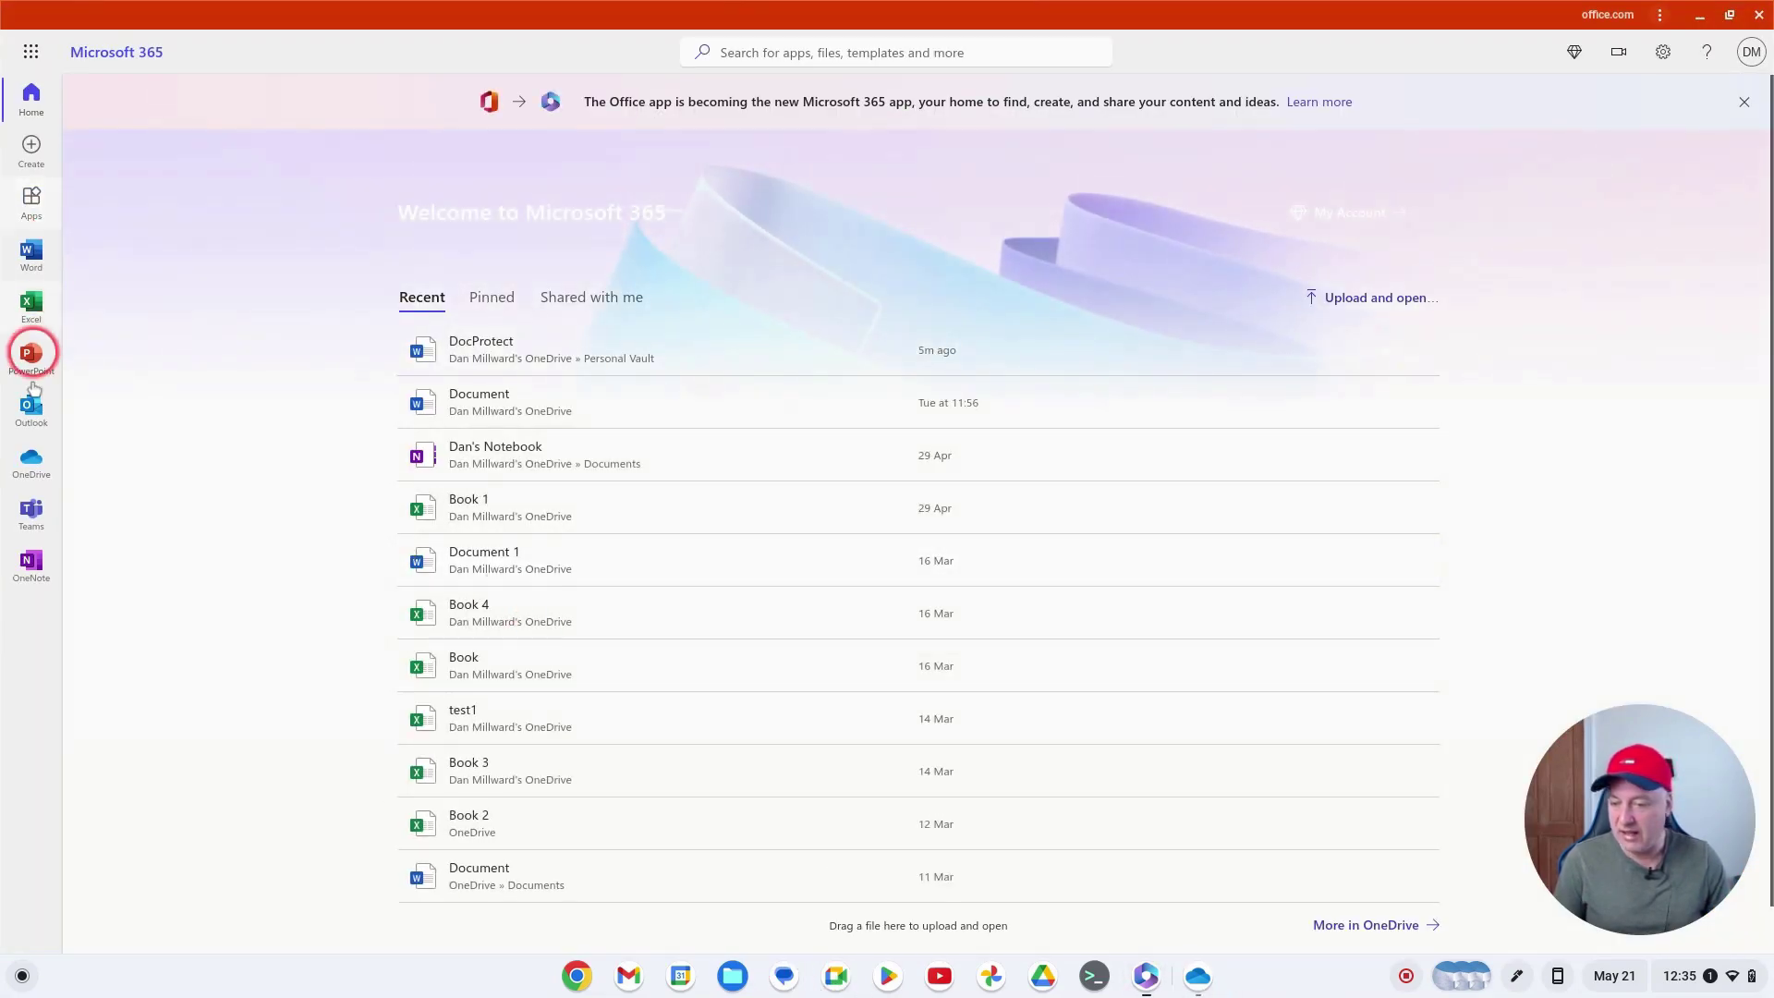
pyautogui.click(31, 459)
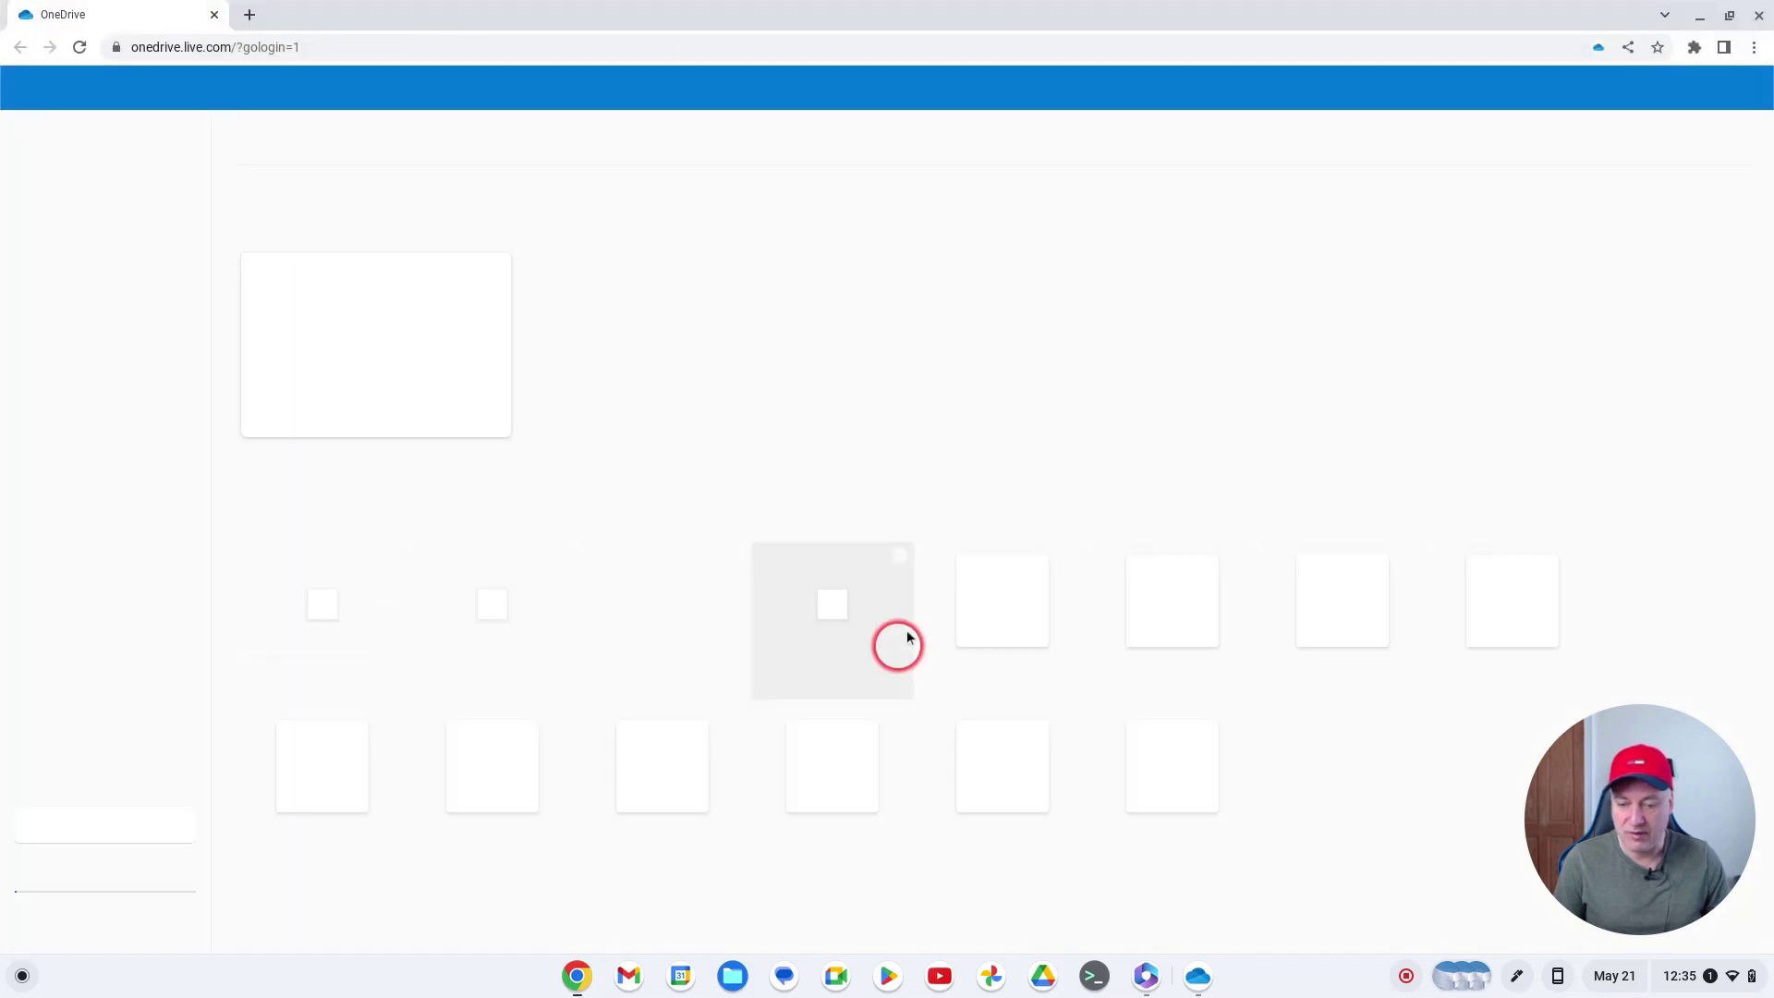
# Step: Check the Personal Vault folder's options in the browser version of OneDrive, then view the activity information for My files
pyautogui.rightClick(661, 667)
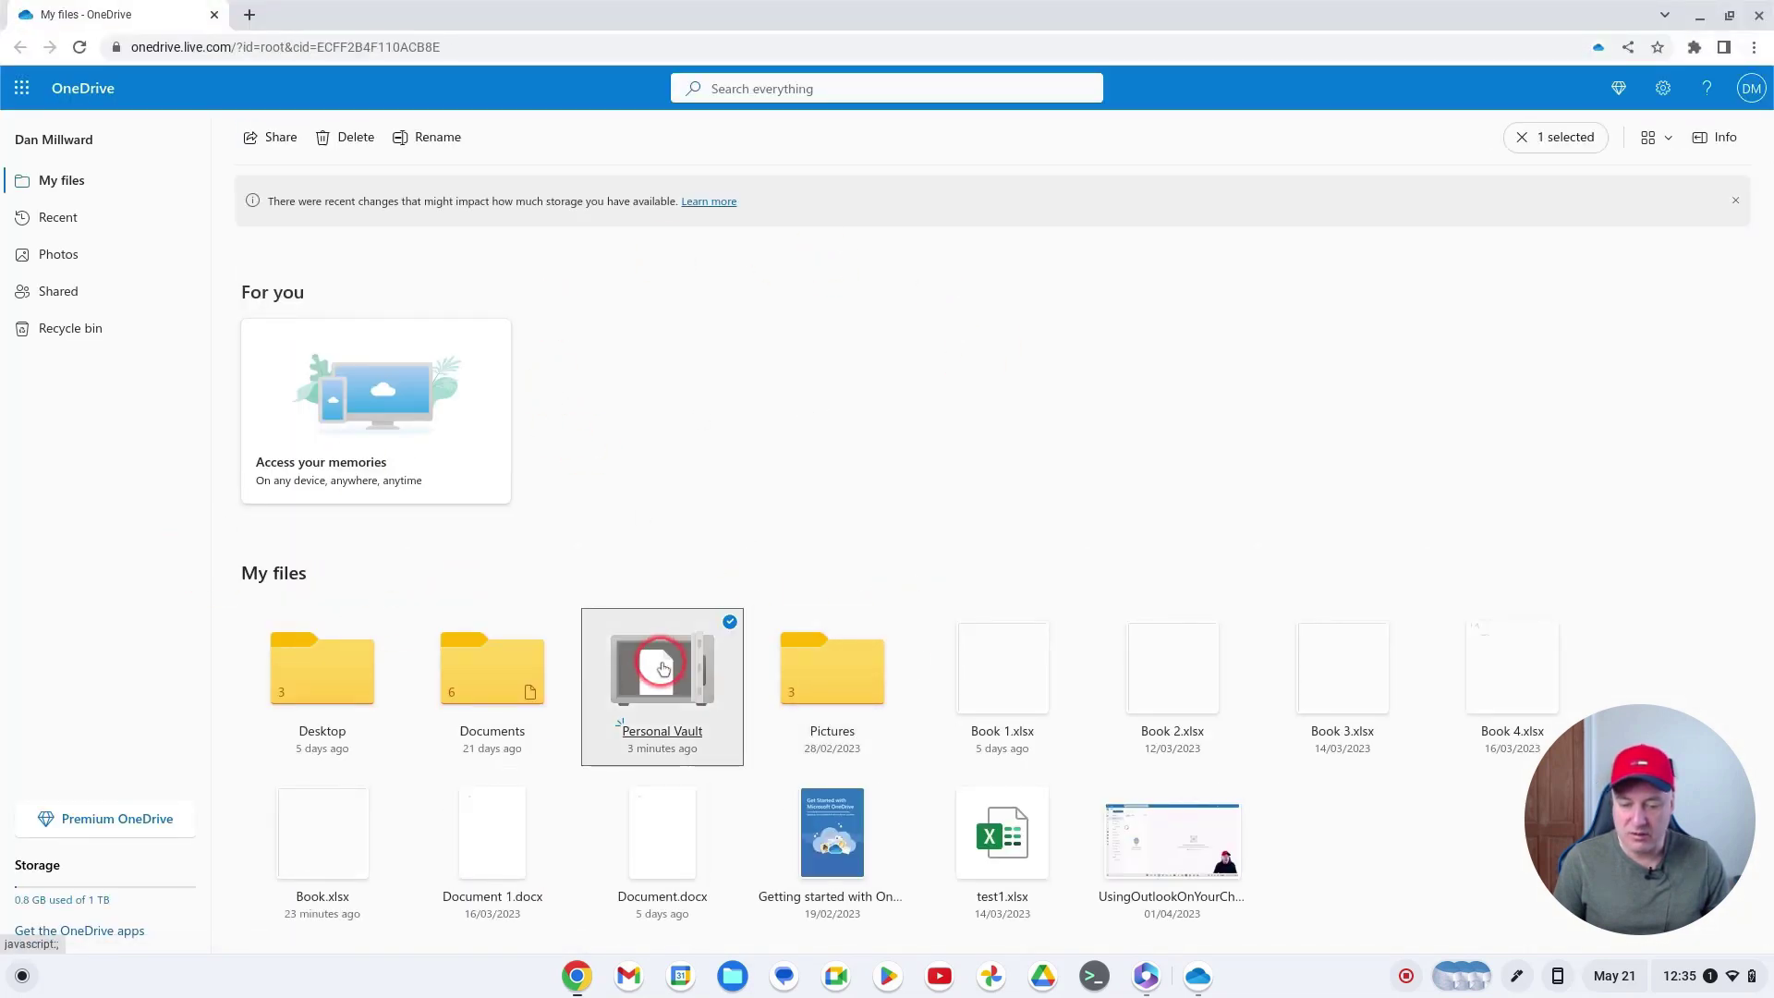
pyautogui.click(747, 438)
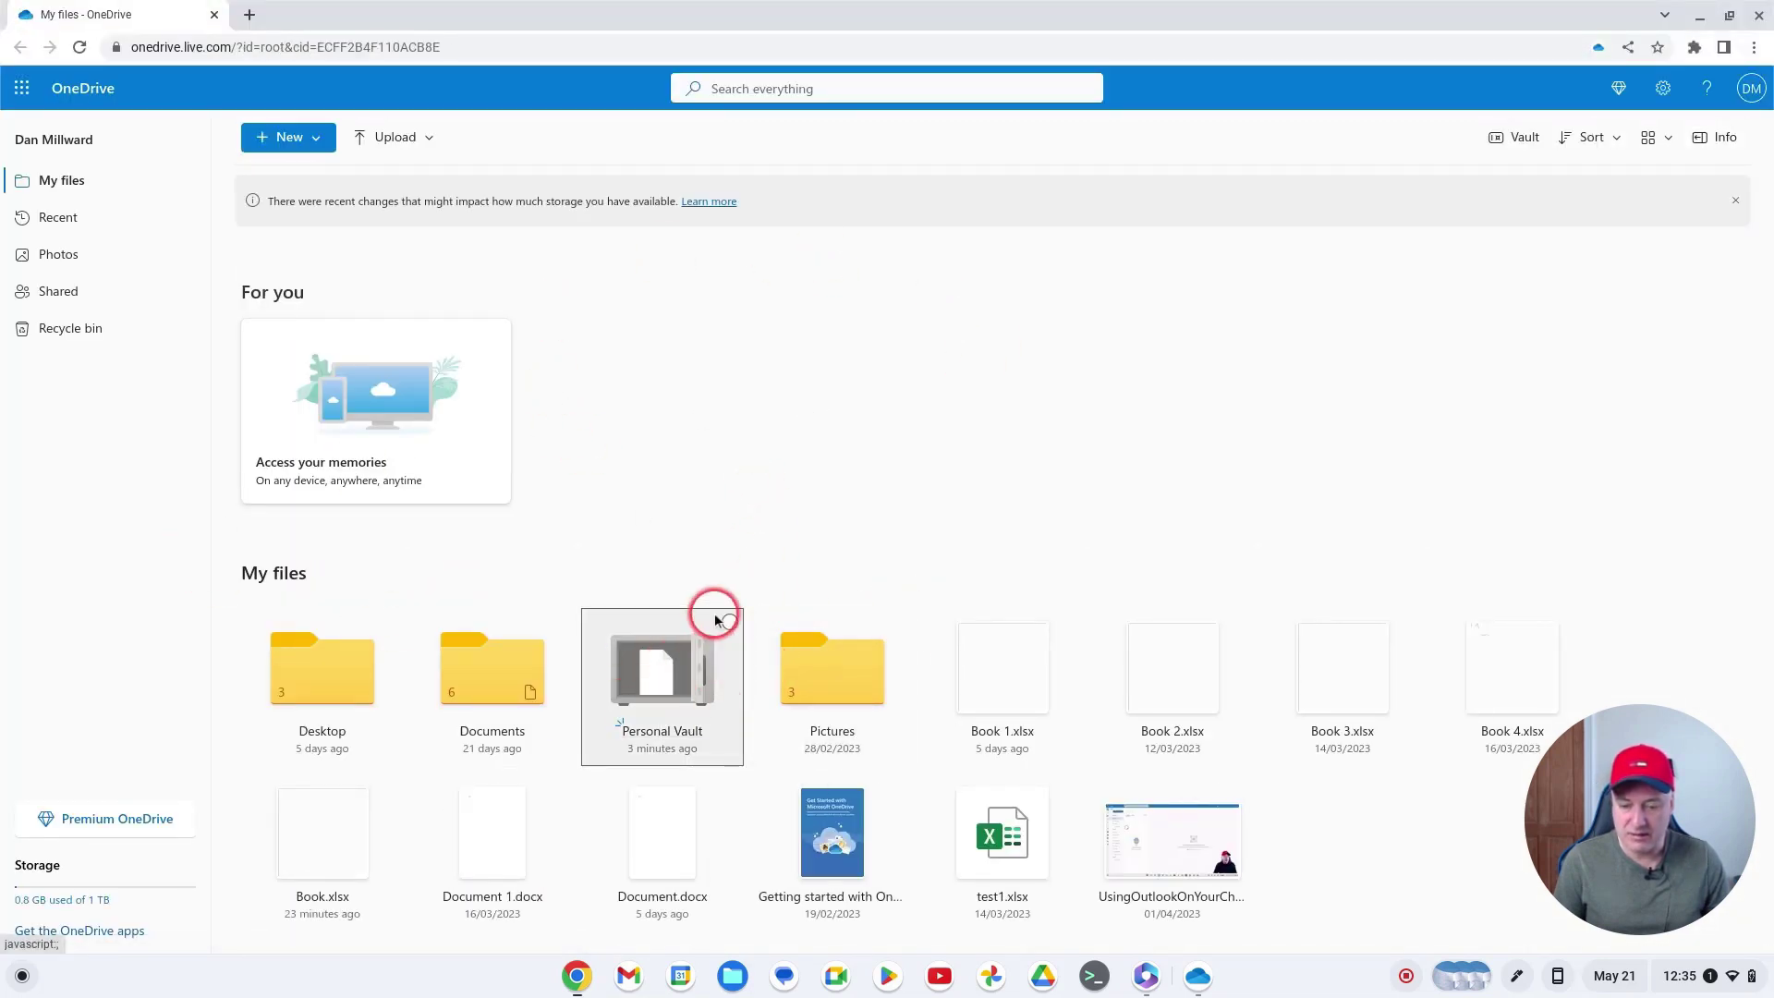
pyautogui.rightClick(693, 667)
pyautogui.click(737, 401)
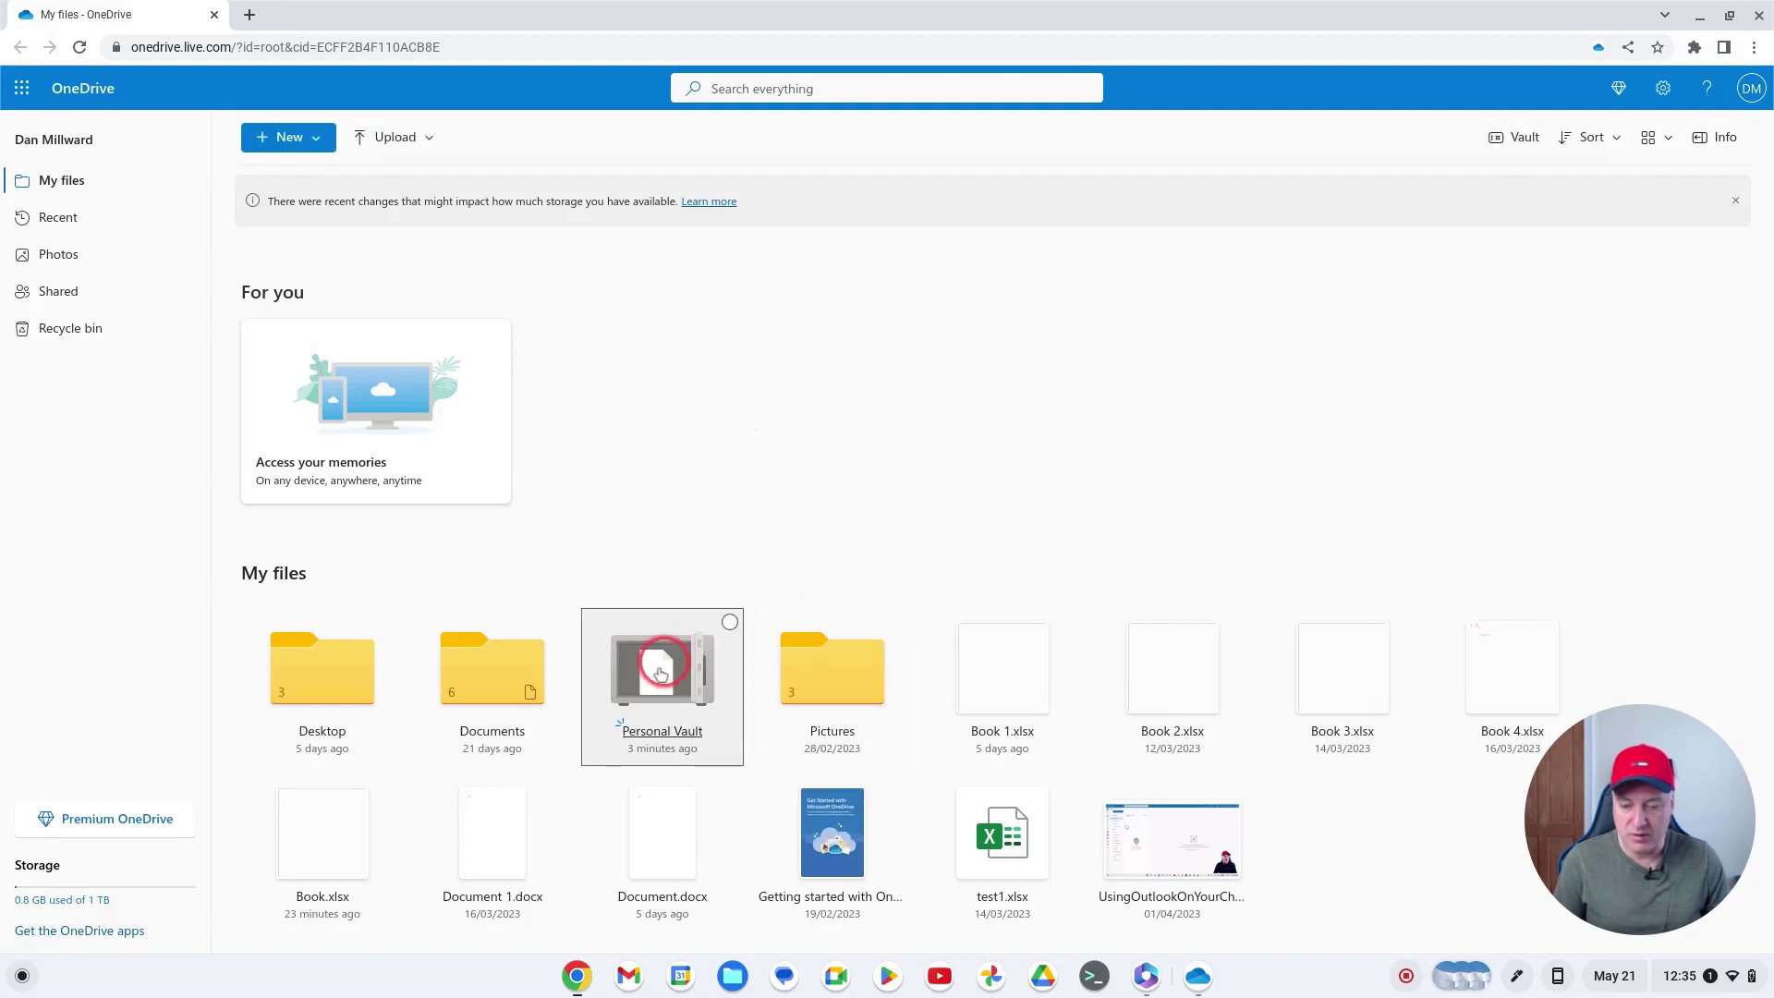
pyautogui.rightClick(658, 671)
pyautogui.click(859, 422)
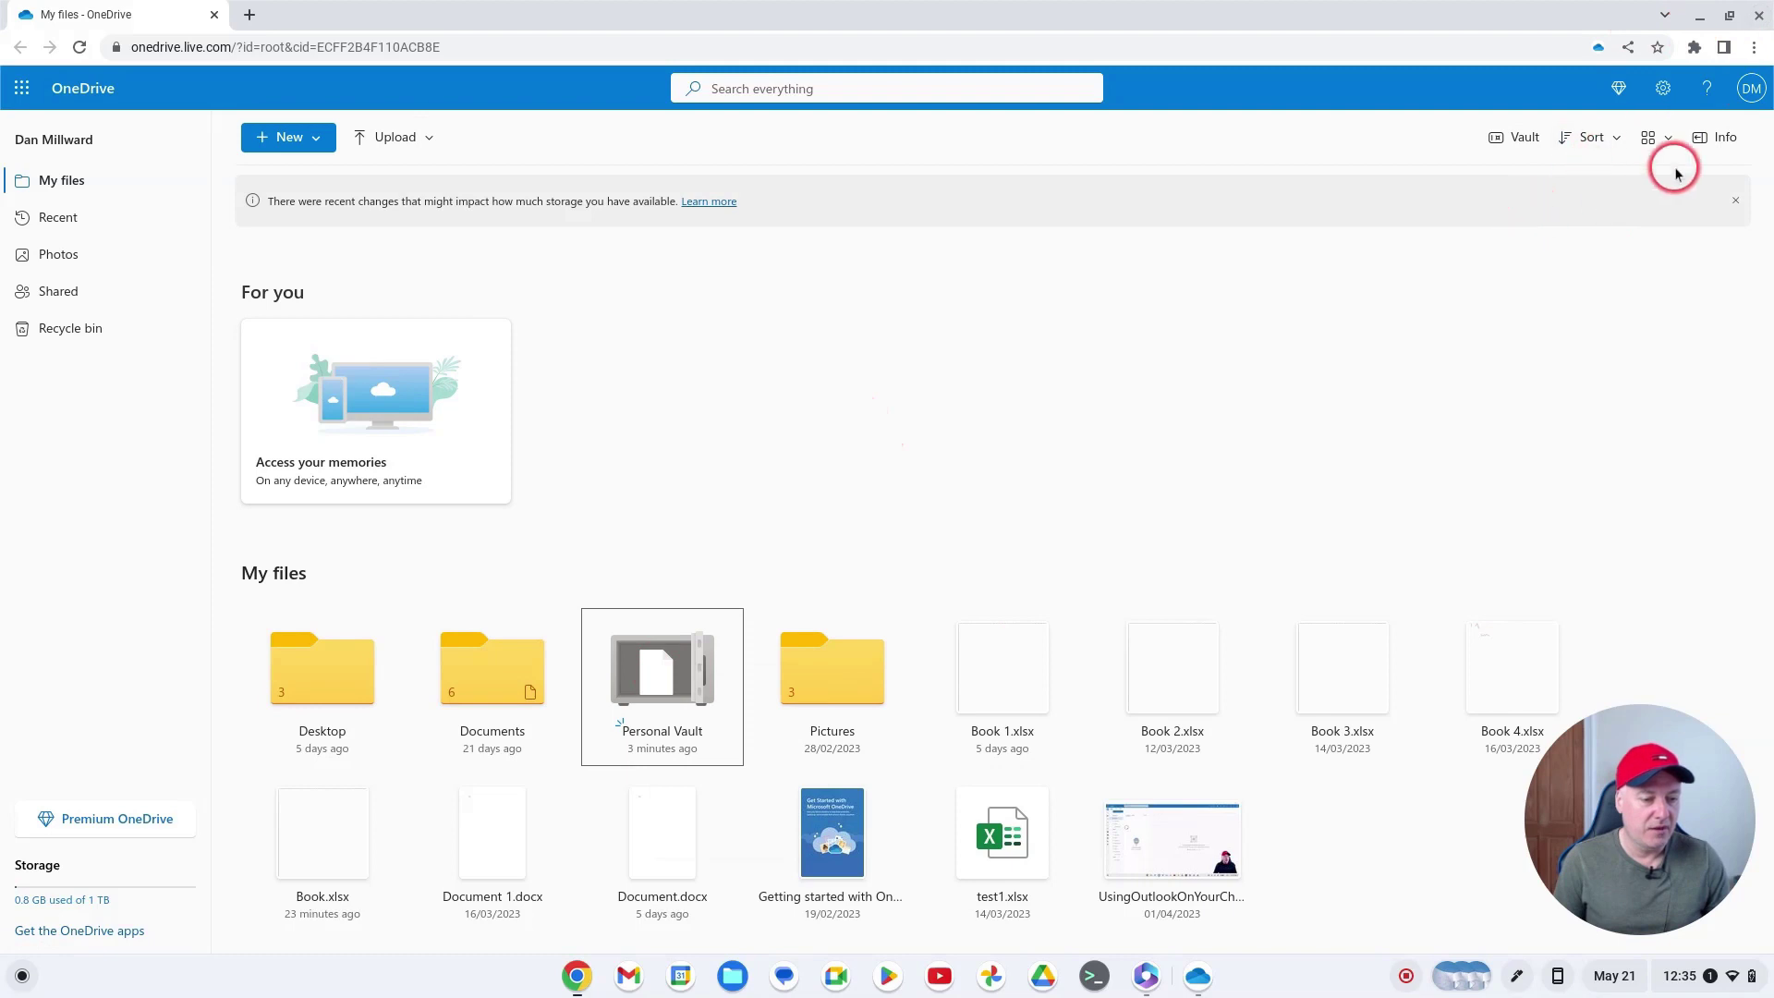
pyautogui.click(1711, 139)
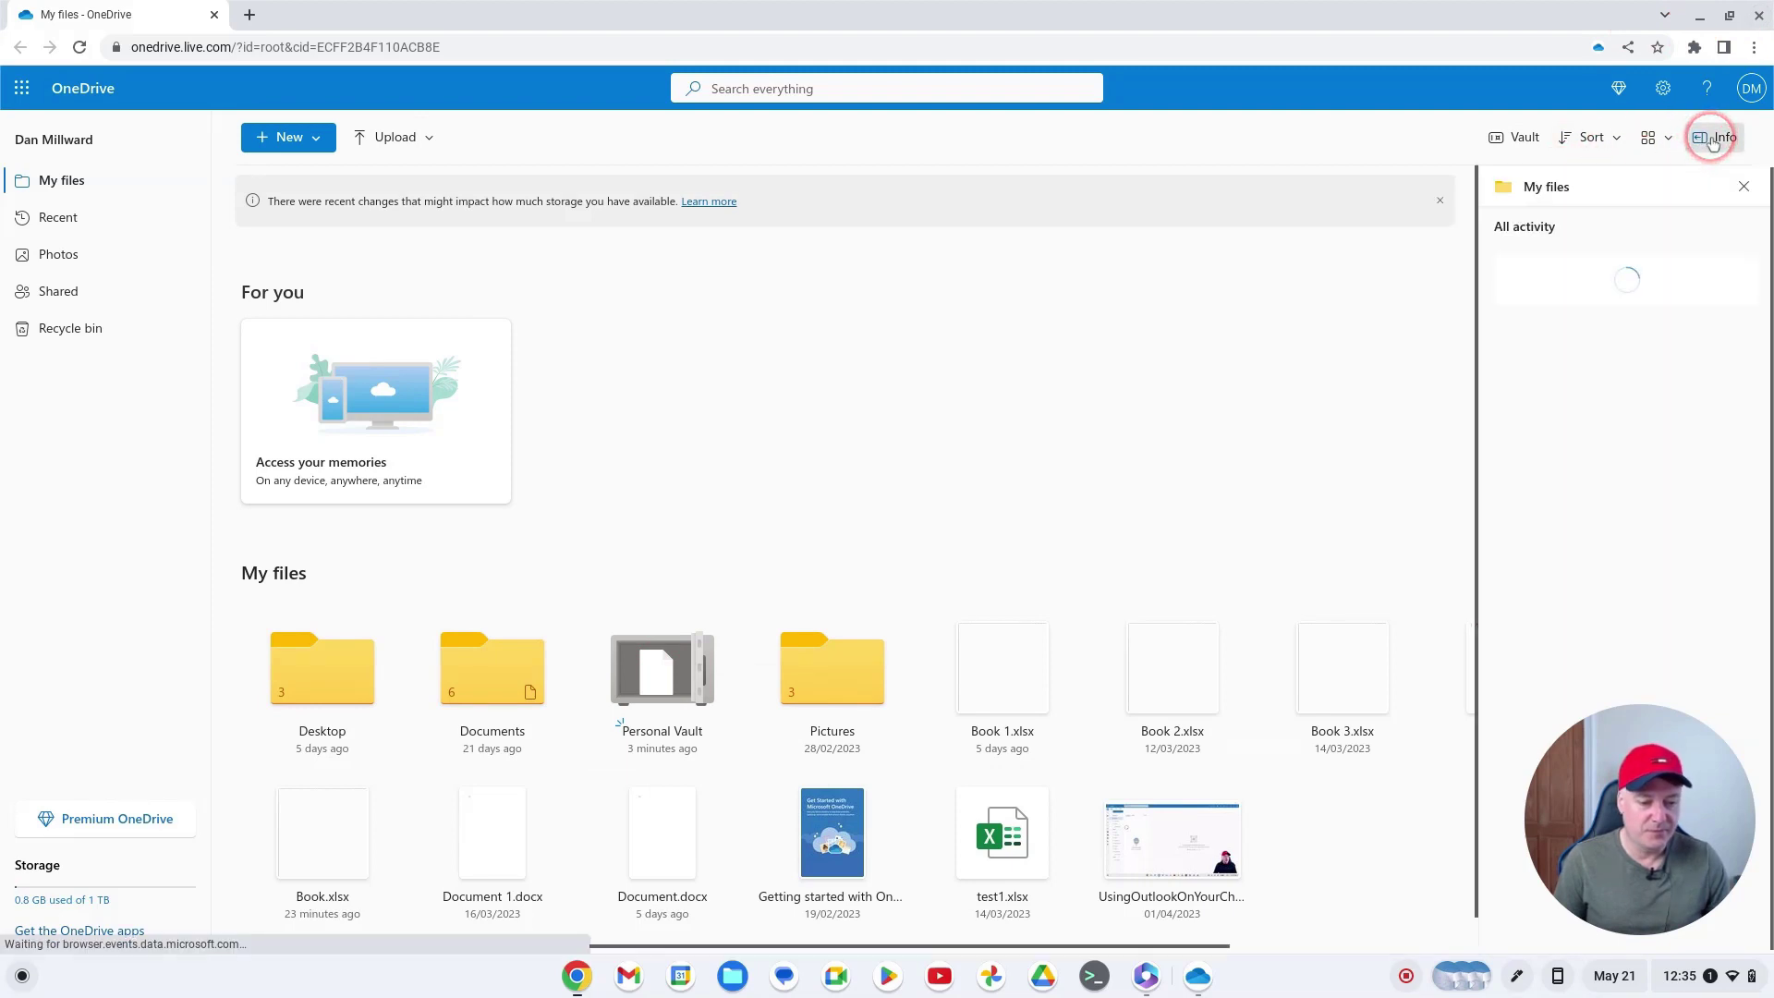
pyautogui.click(1745, 187)
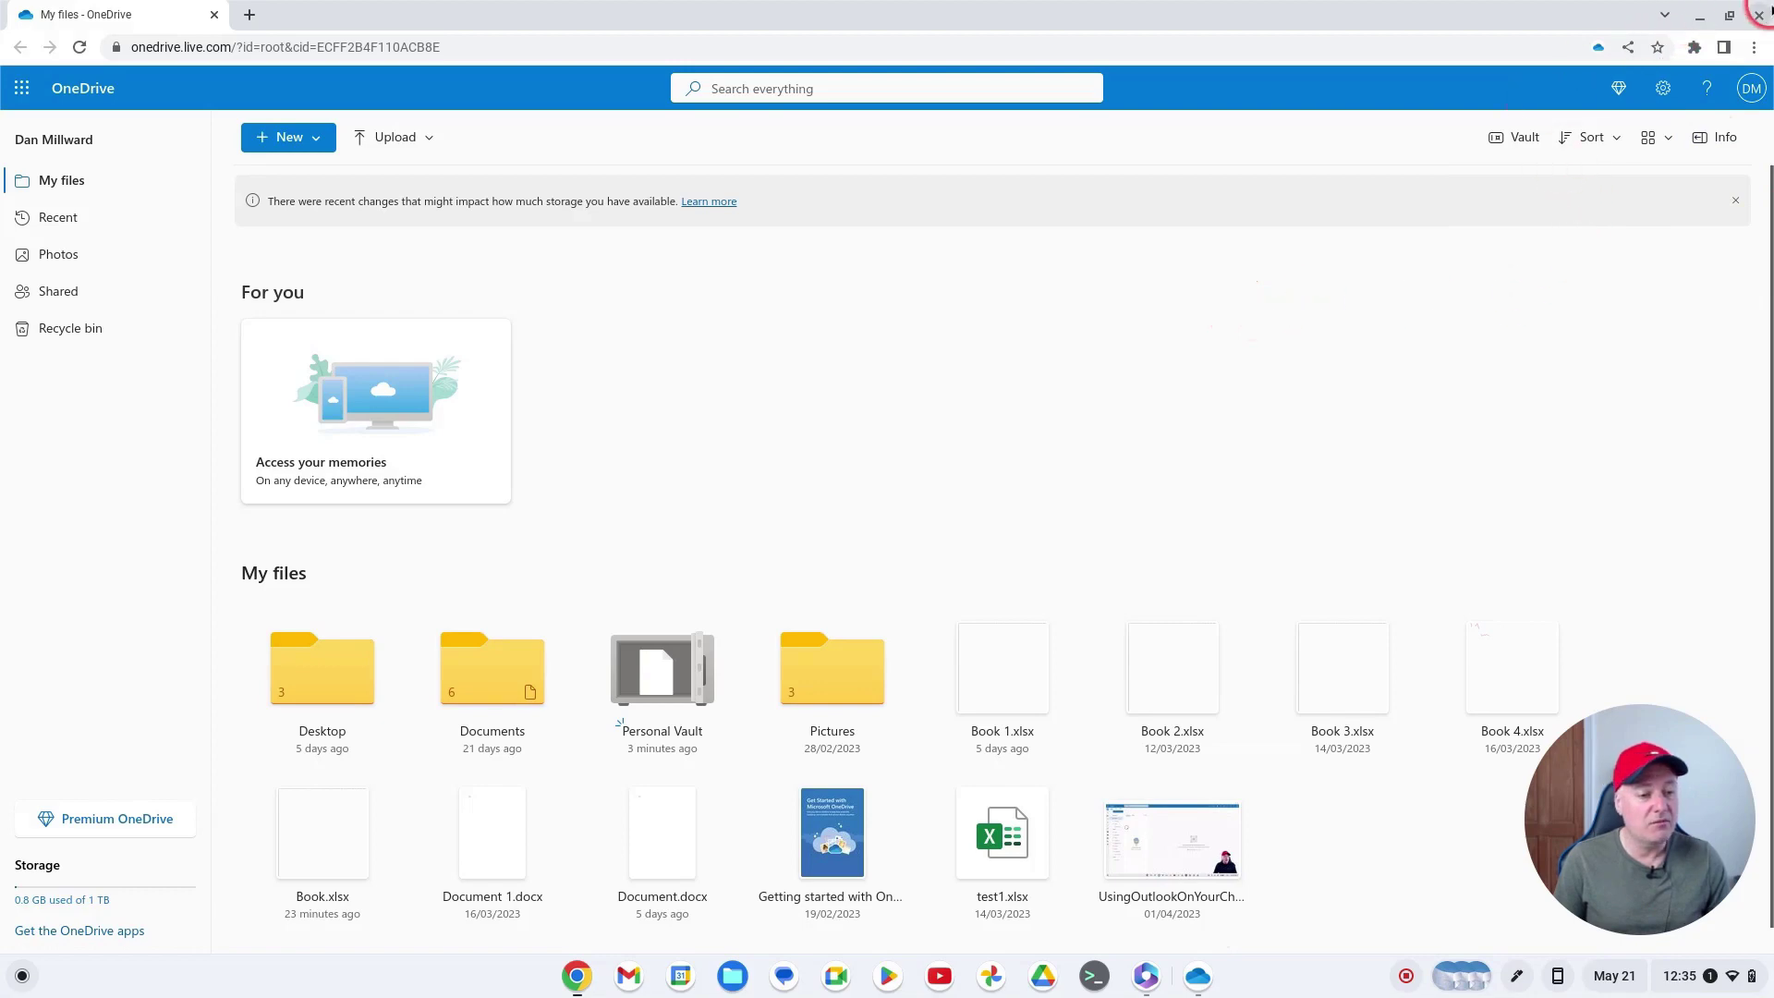
# Step: Close the browser window, the Microsoft 365 app and the OneDrive app to return to the desktop
pyautogui.click(1759, 15)
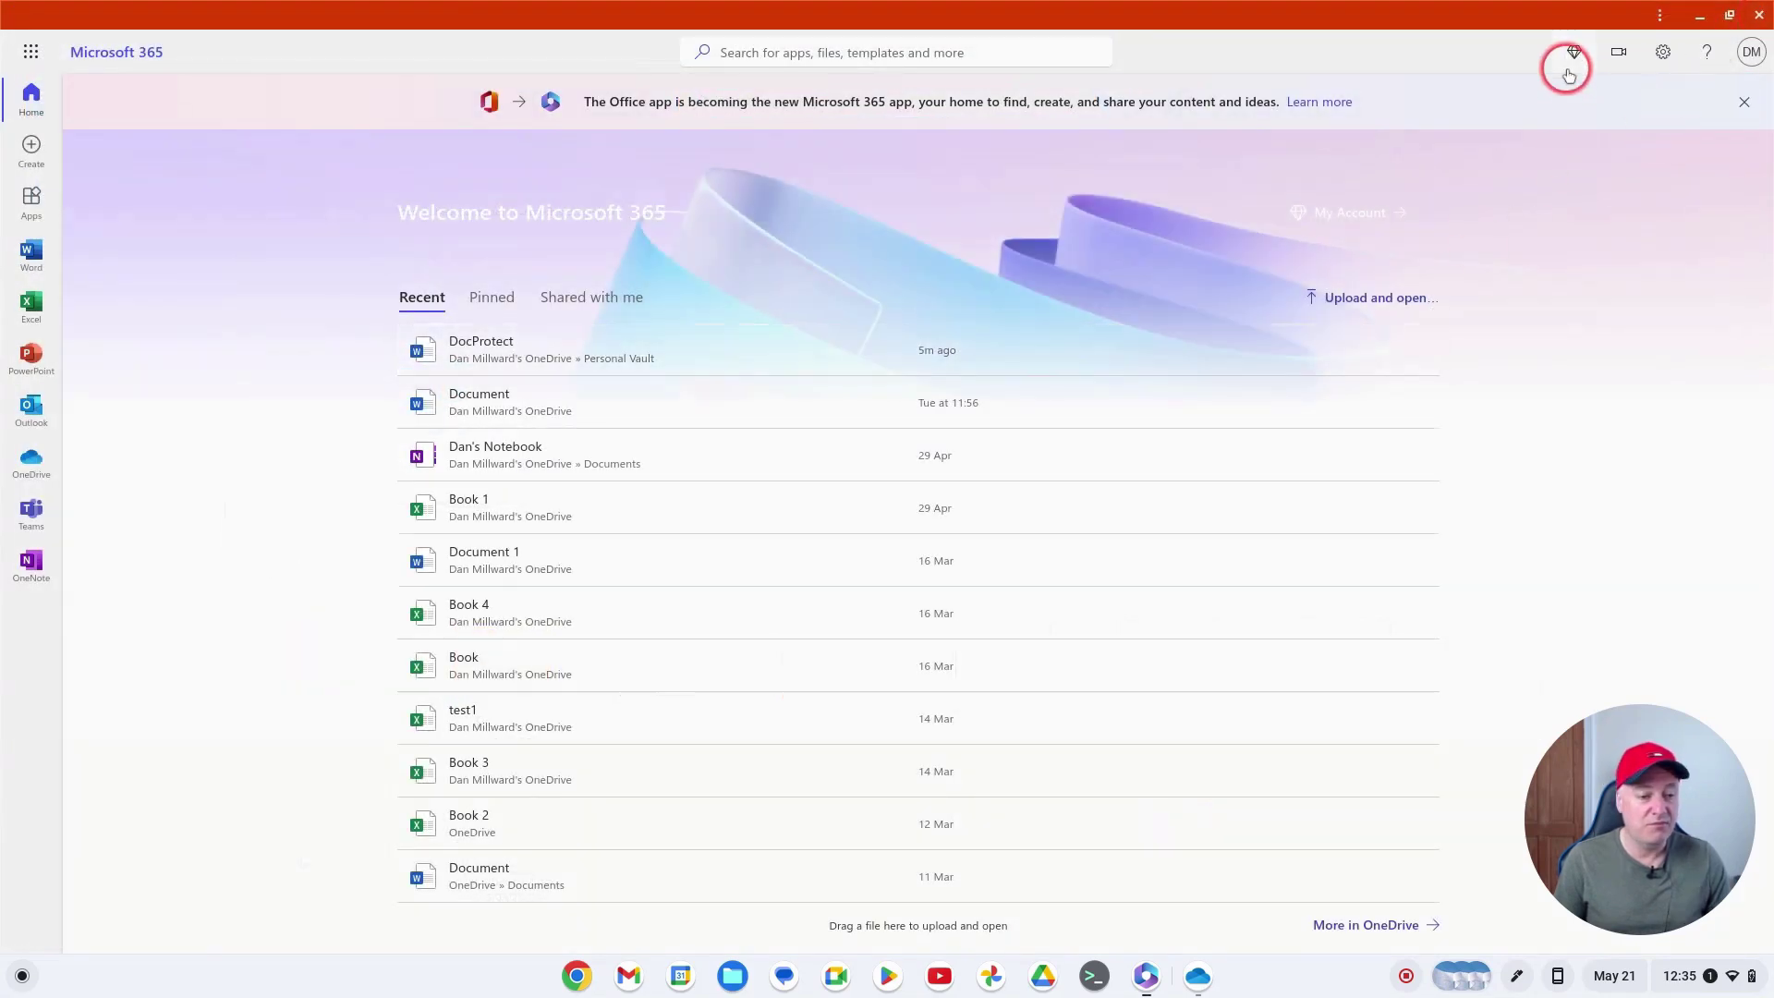
pyautogui.click(1760, 16)
pyautogui.click(1202, 508)
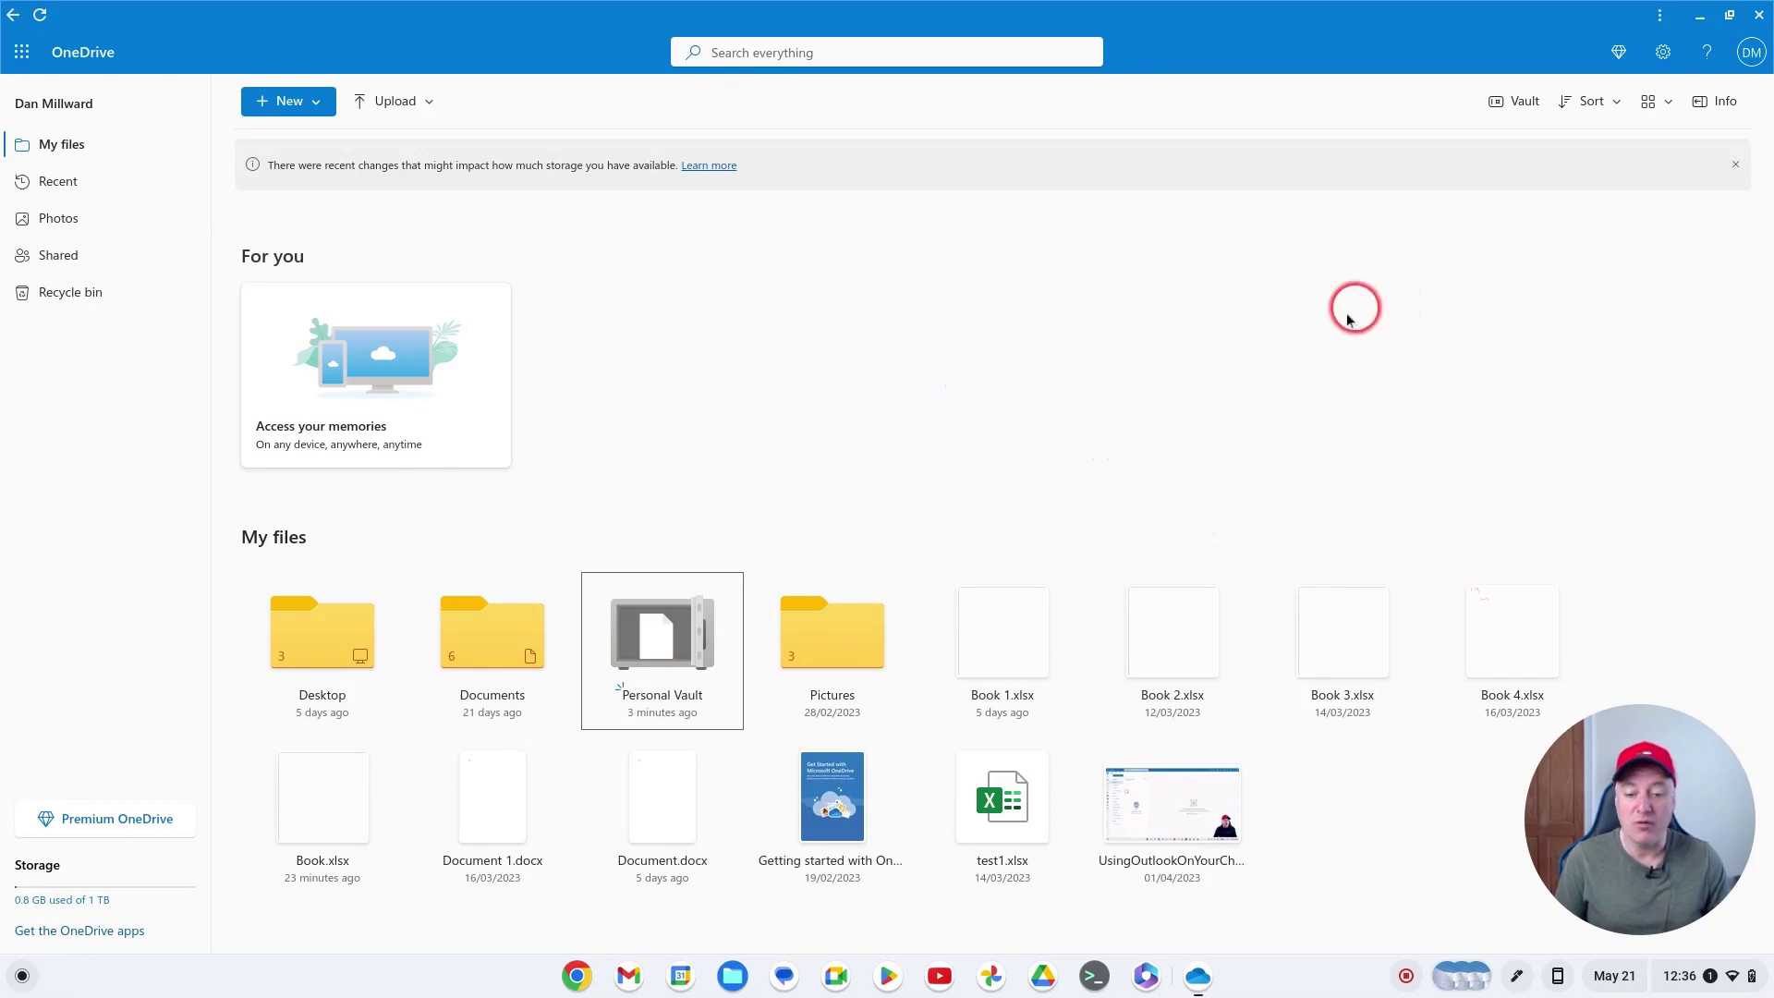
pyautogui.click(1759, 17)
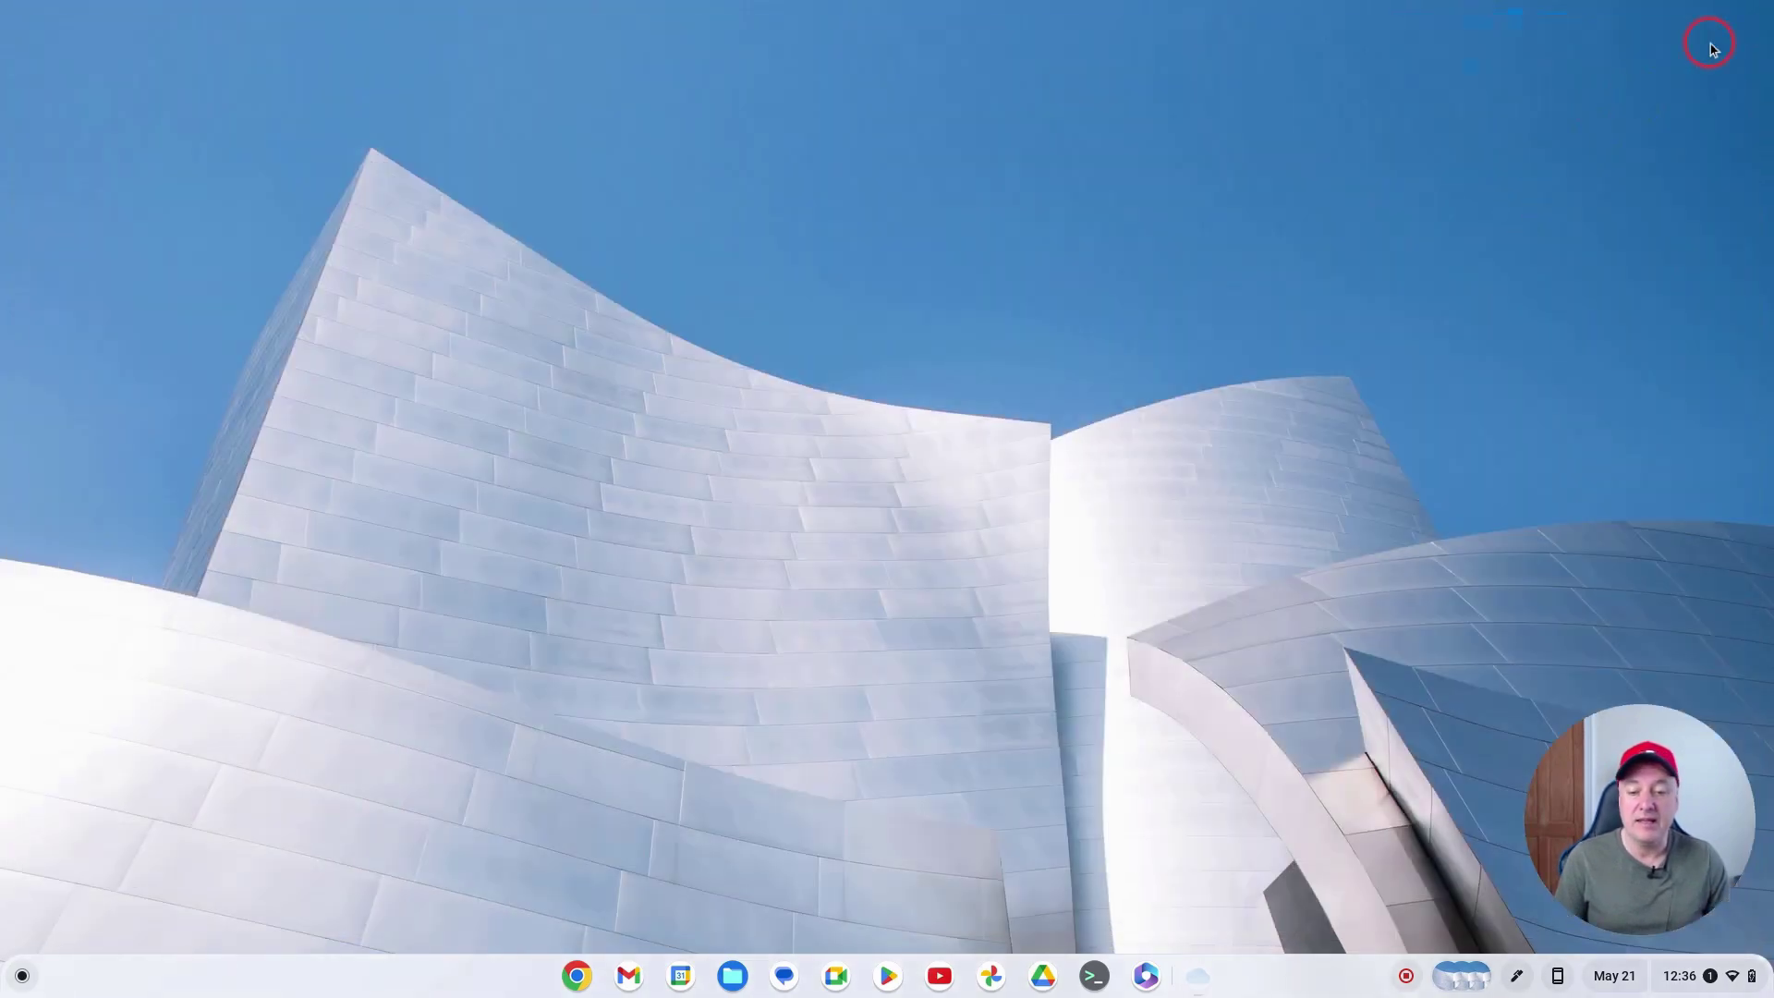